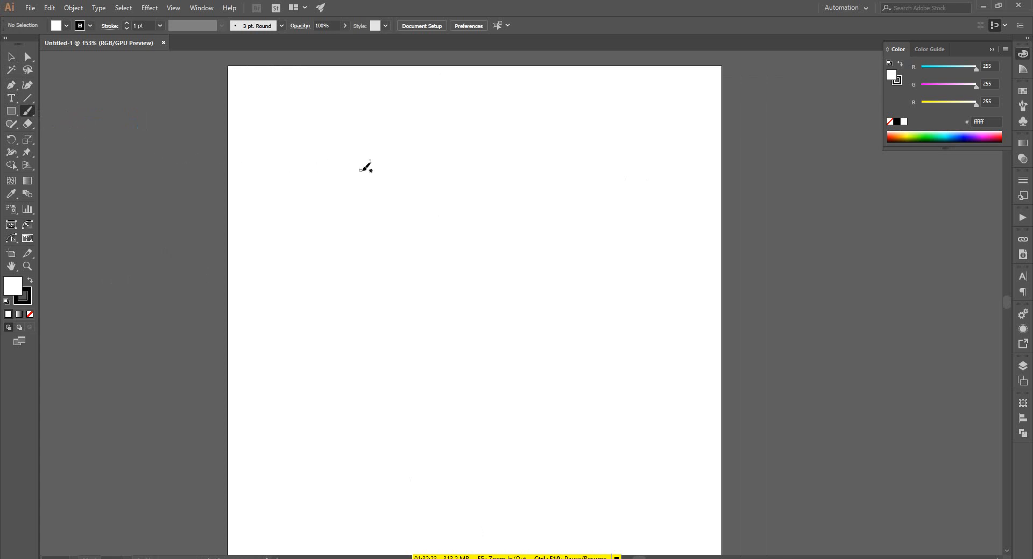
left_click_drag(357, 192, 343, 210)
key("ctrl+z")
scroll(250, 479, "down", 1)
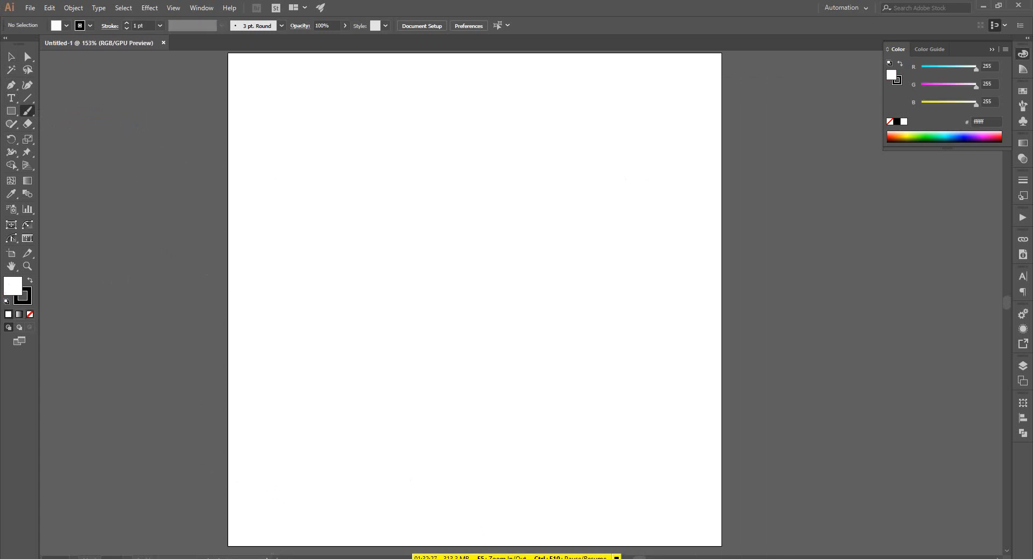
Switch to the Edge window with the Google Meet call, close the Facebook tab and open a new tab
mouse_move(242, 558)
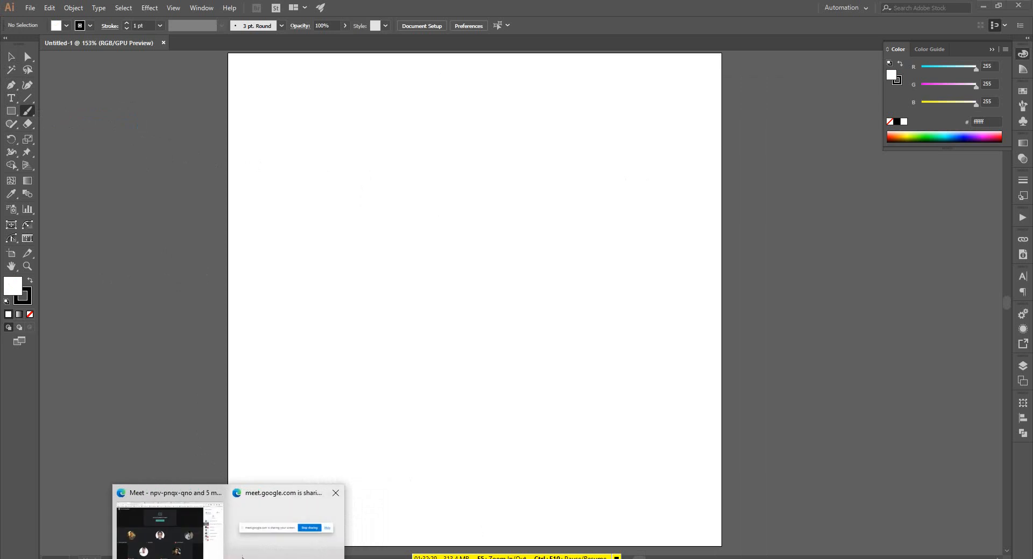
left_click(197, 509)
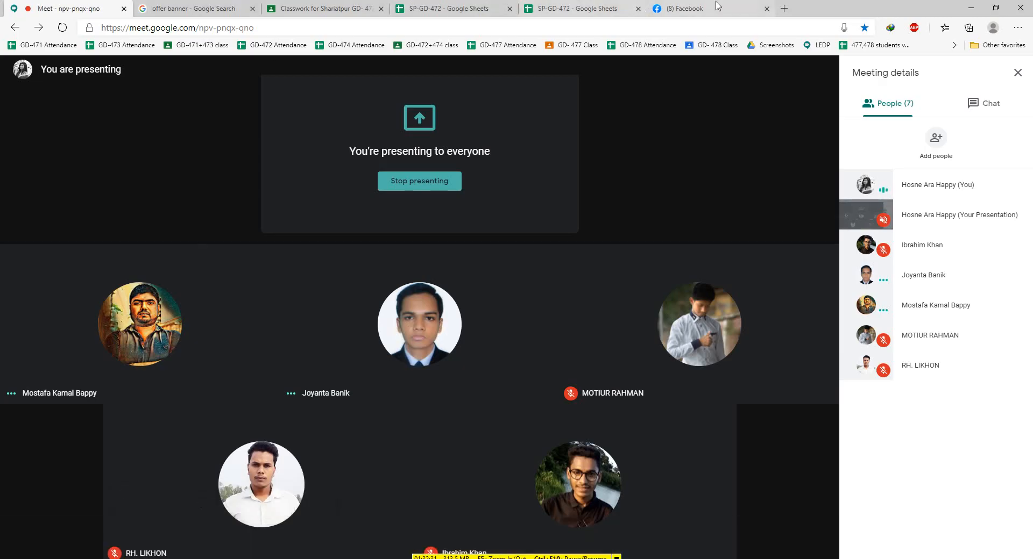
left_click(765, 9)
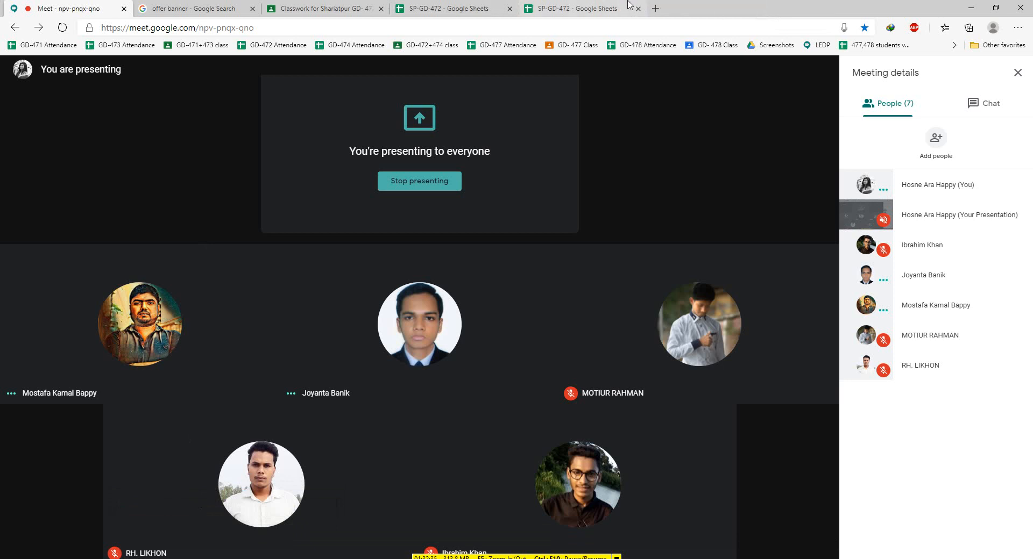
left_click(655, 9)
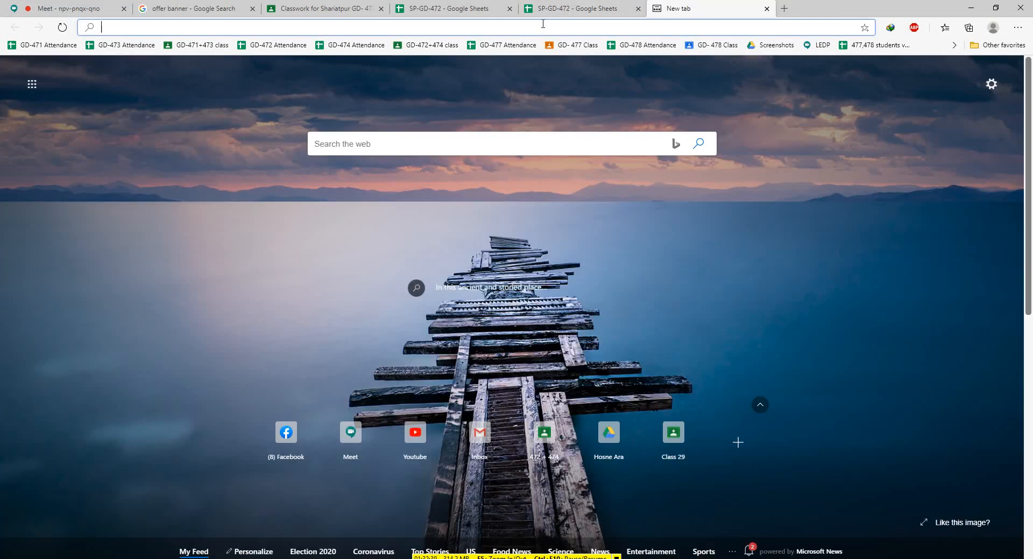
Search Google for calligraphy and look over the image results
type("c")
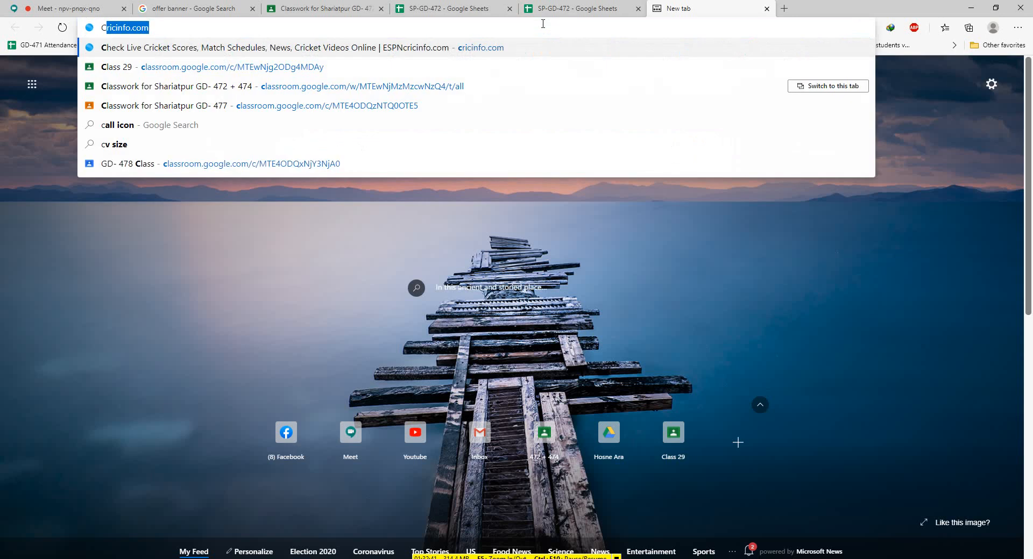
type("all")
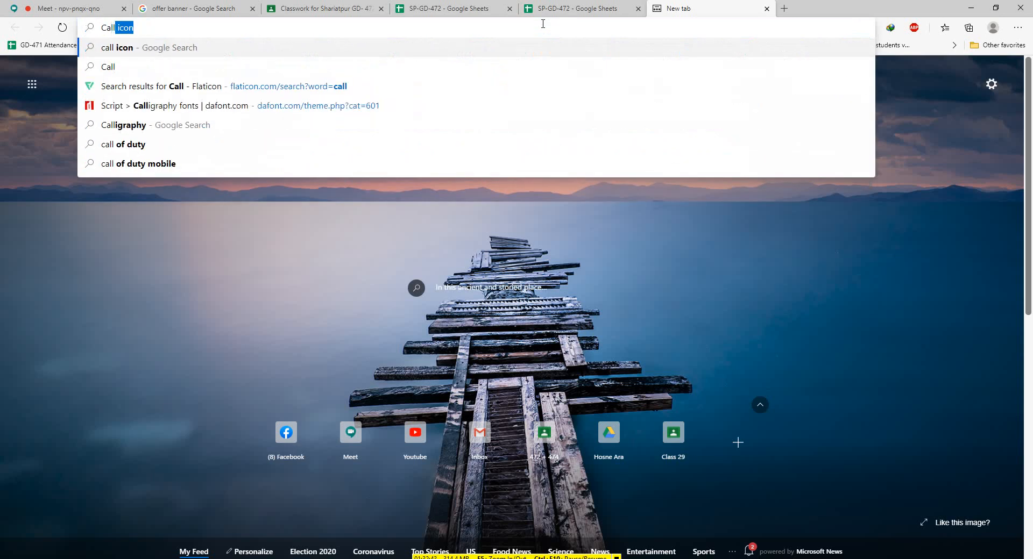
type("ia")
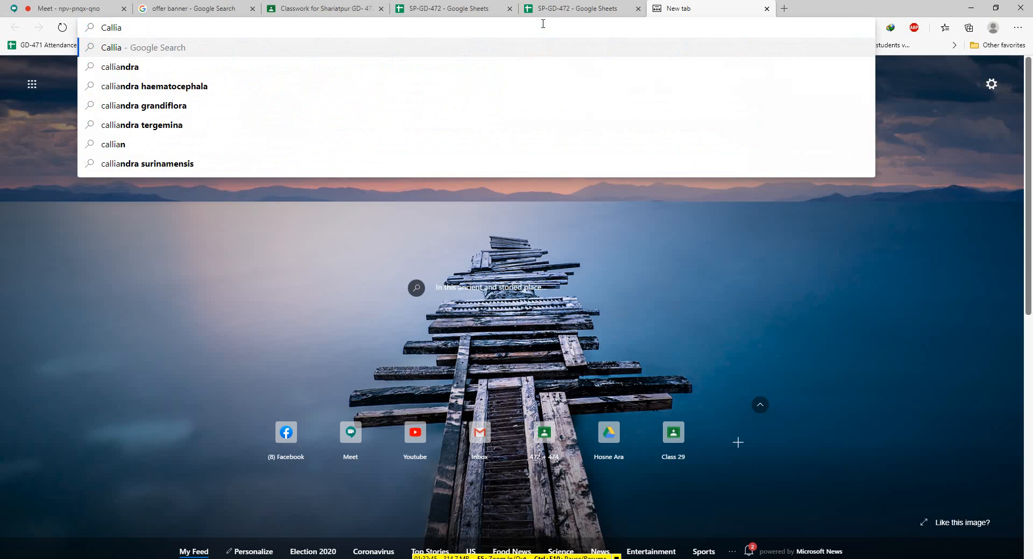
key("BackSpace")
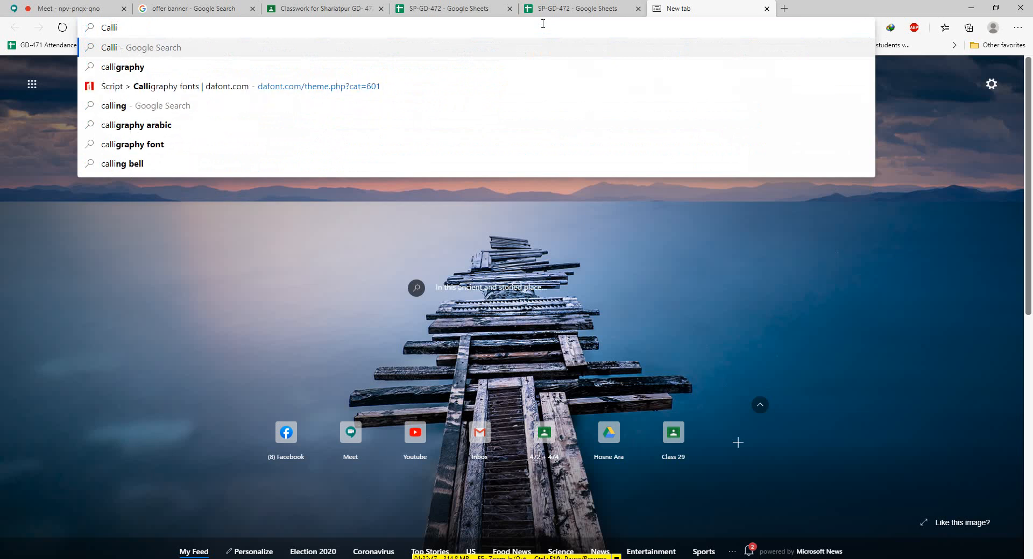
left_click(205, 71)
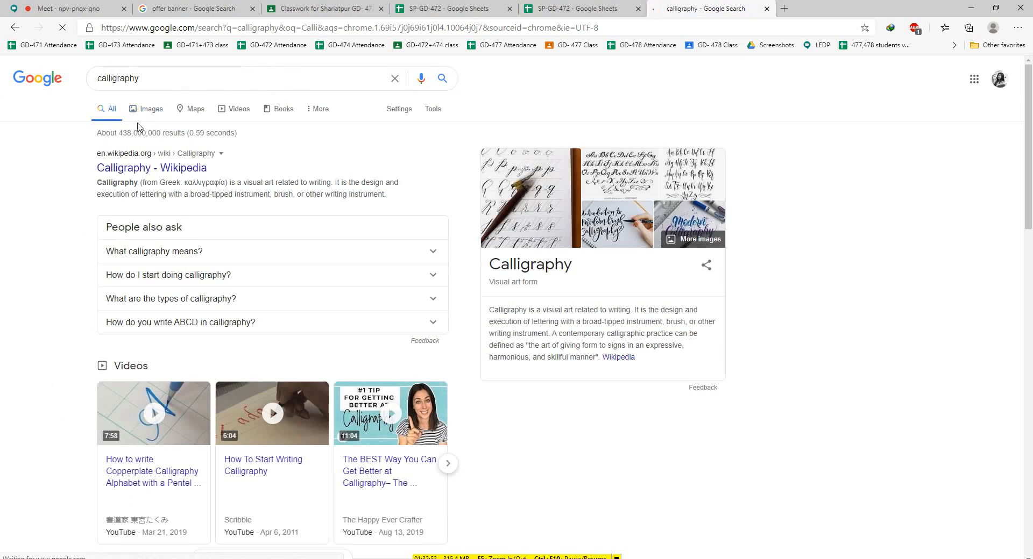
left_click(152, 110)
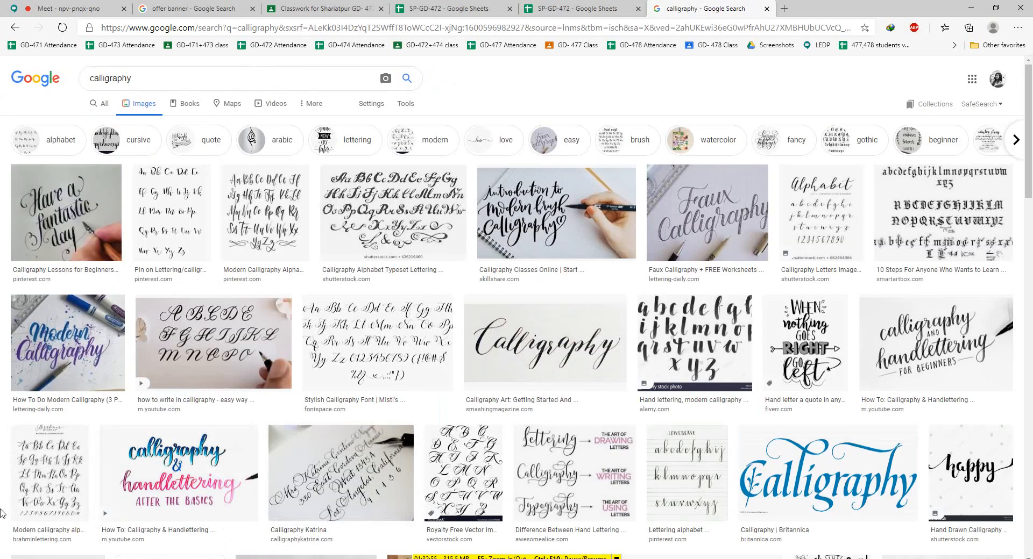
scroll(550, 417, "down", 2)
scroll(177, 97, "up", 3)
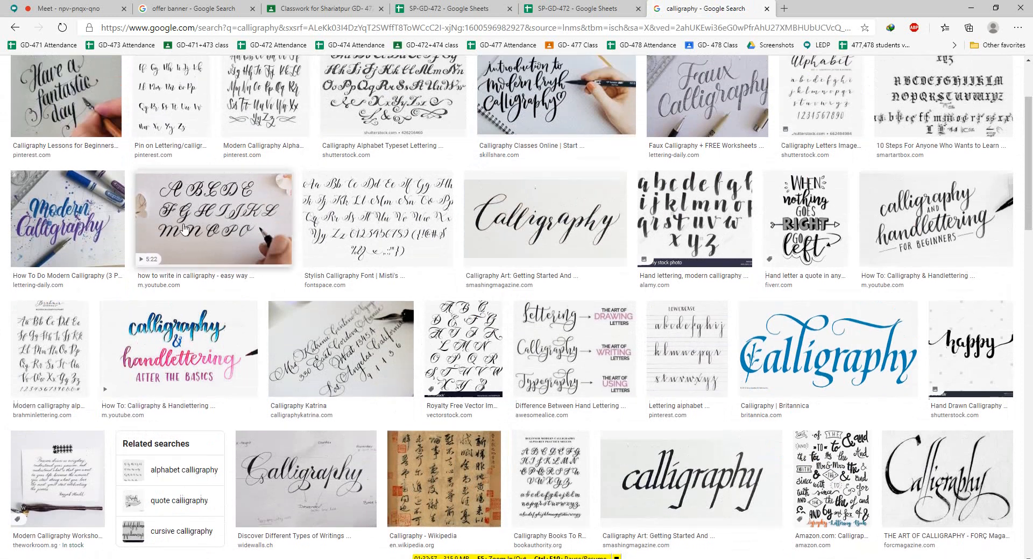
Refine the image search to calligraphy bangla
left_click(148, 74)
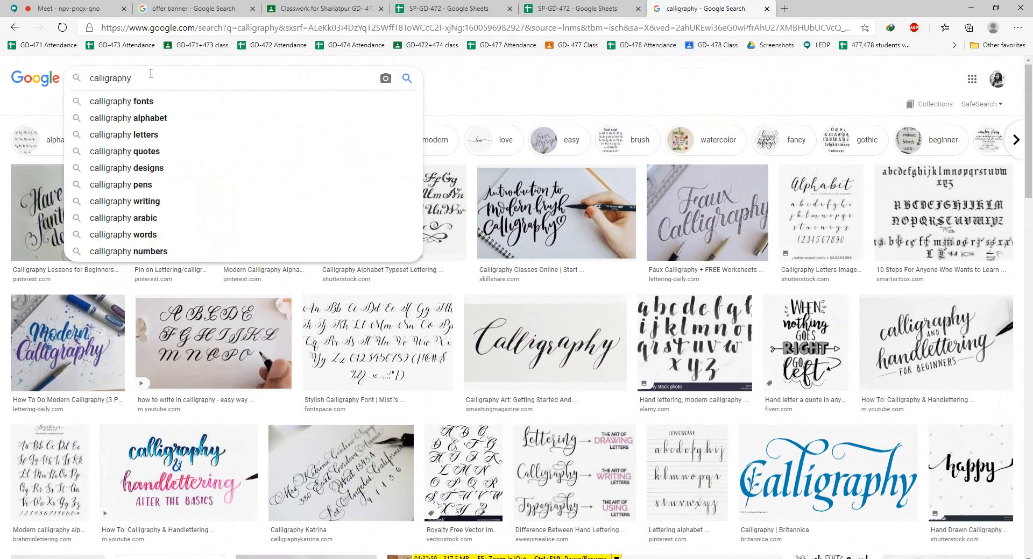
type("Ba")
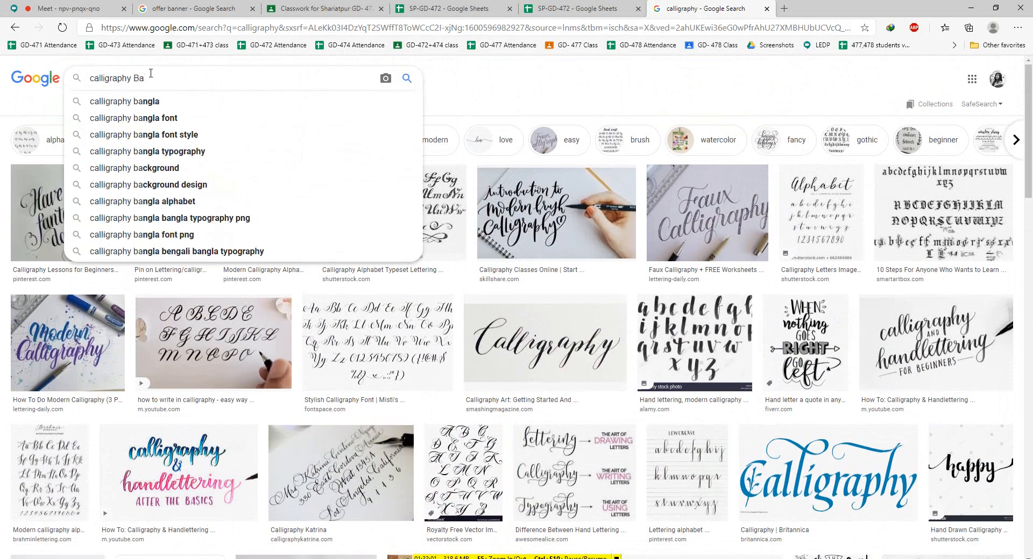
left_click(142, 102)
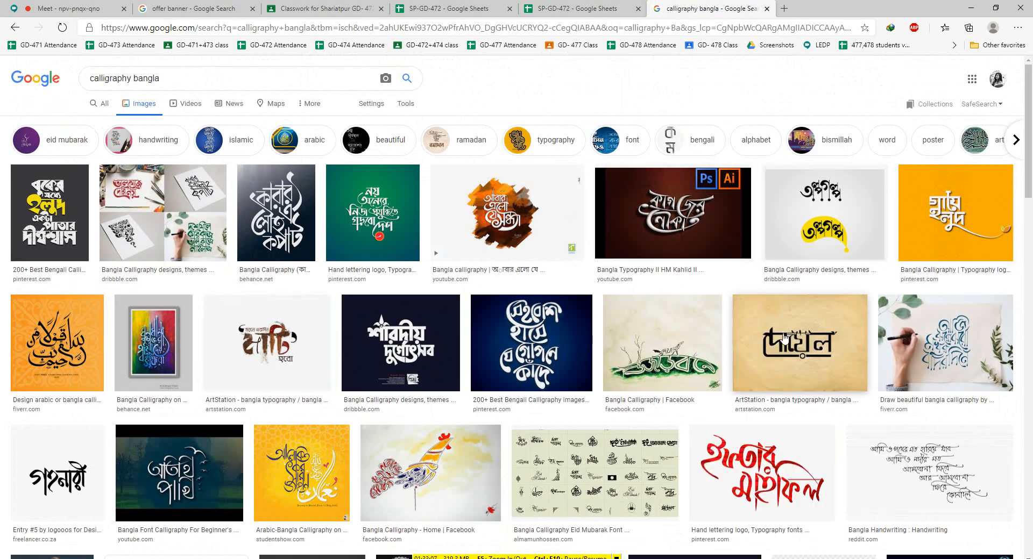
Preview the black-on-white Freelancer logo entry among the Bangla calligraphy results to examine its lettering
scroll(893, 215, "down", 3)
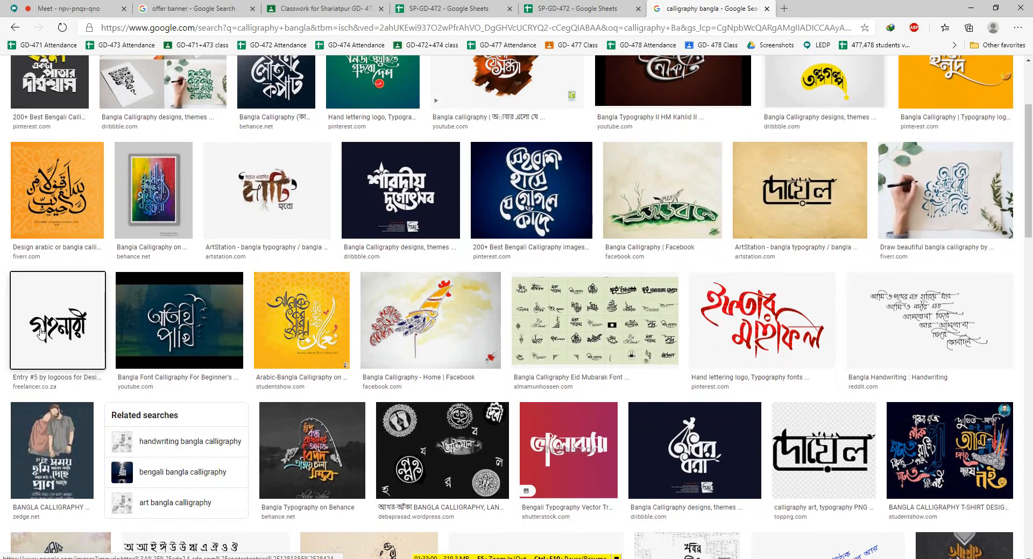
left_click(58, 323)
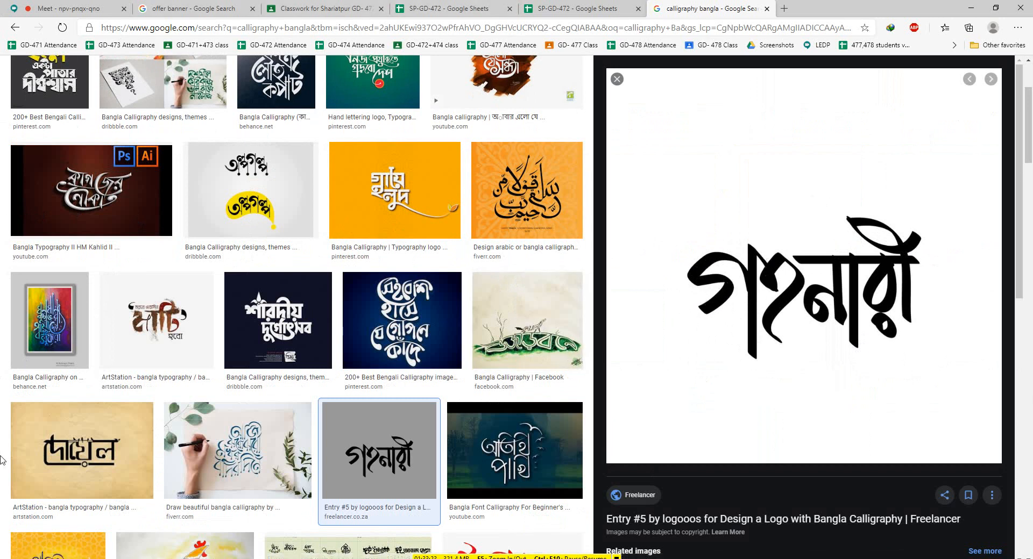
scroll(595, 356, "up", 2)
scroll(213, 278, "up", 2)
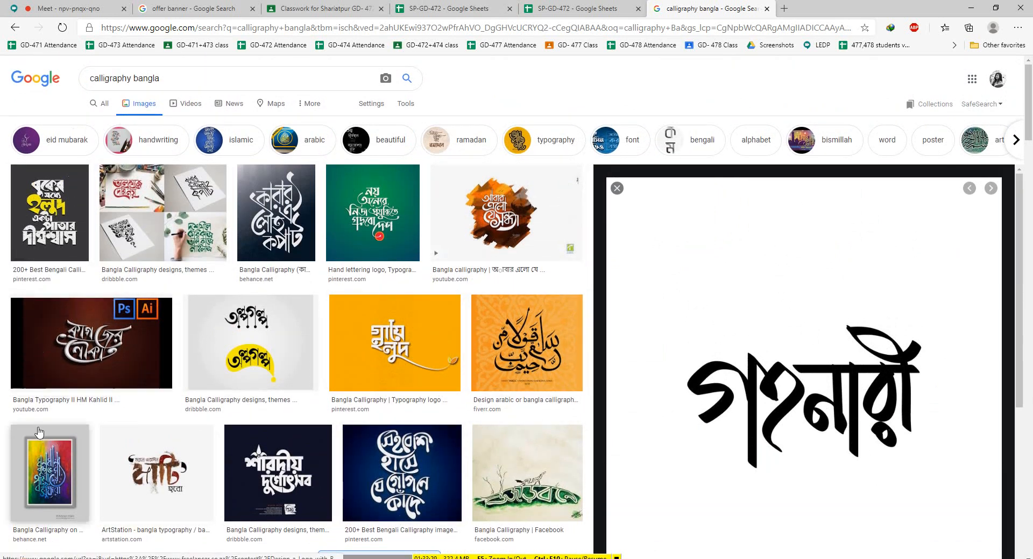
Preview the dark blue Pinterest lettering and the related Behance calligraphy poster to examine their letterforms
scroll(480, 441, "down", 3)
left_click(403, 323)
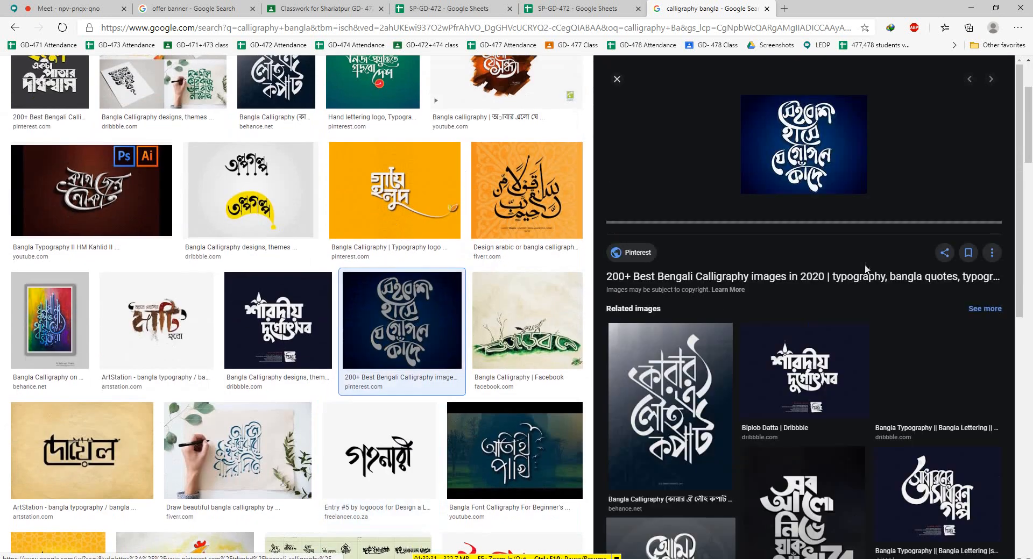
scroll(689, 267, "down", 3)
left_click(689, 268)
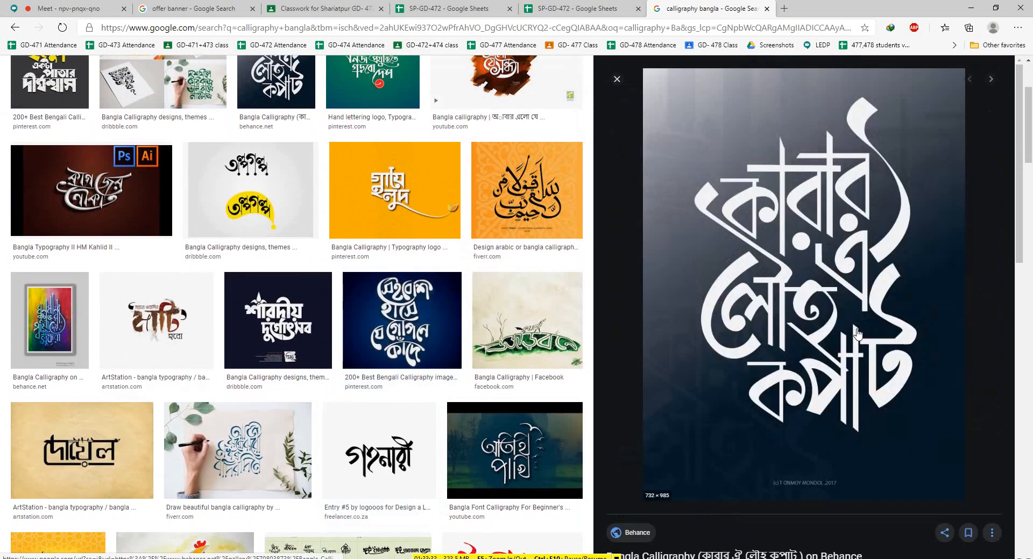
scroll(858, 129, "up", 3)
scroll(871, 226, "up", 2)
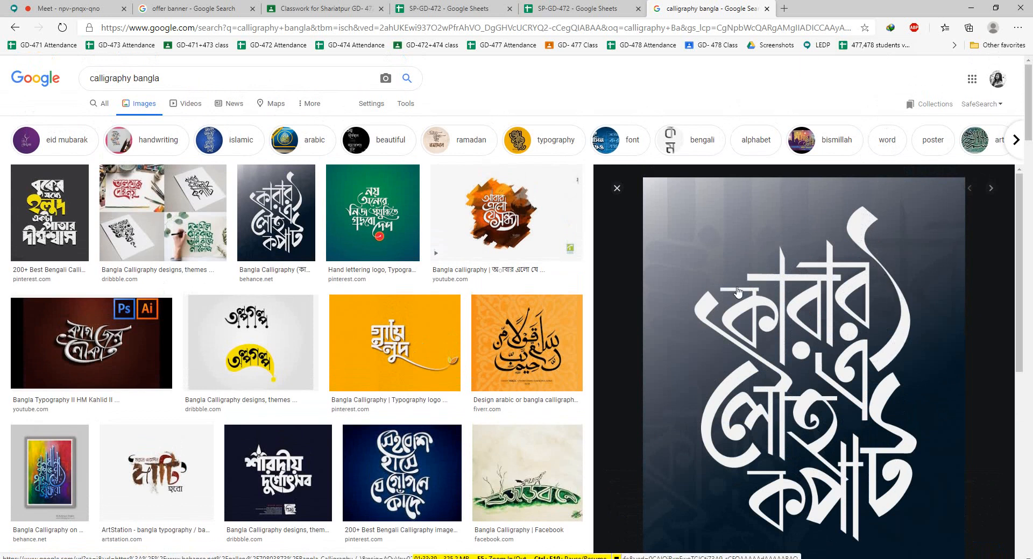
Admit the waiting participant to the Google Meet call and return to the Bangla calligraphy image results
left_click(67, 9)
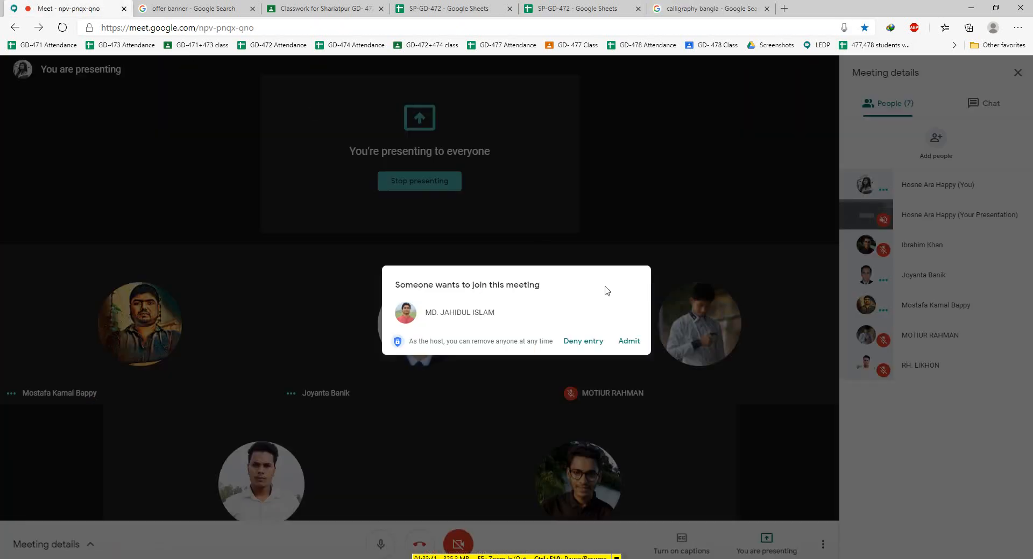
left_click(623, 339)
left_click(705, 8)
Look through the Behance poster's related images and preview the grey Pinterest lettering with the yellow word
scroll(828, 376, "down", 3)
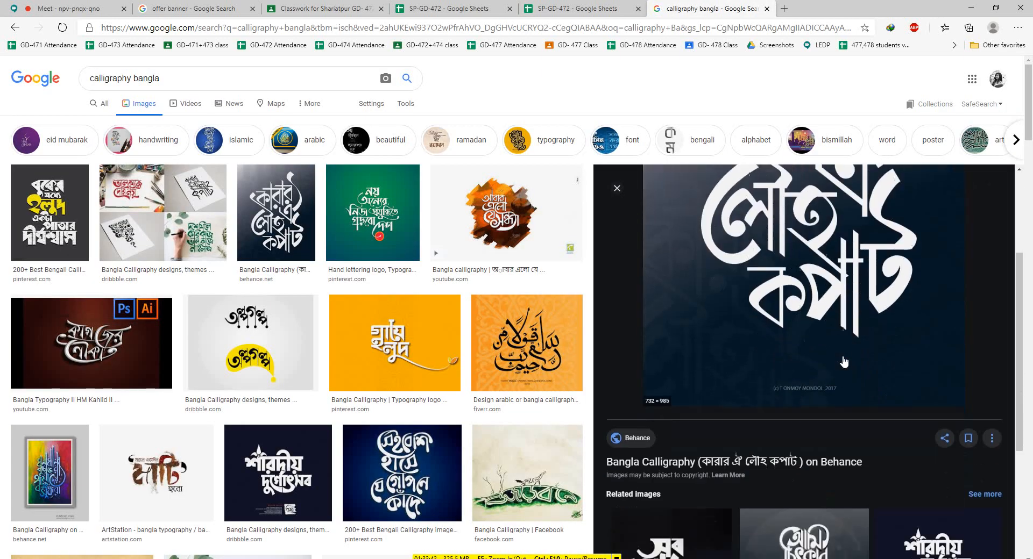
scroll(821, 382, "down", 10)
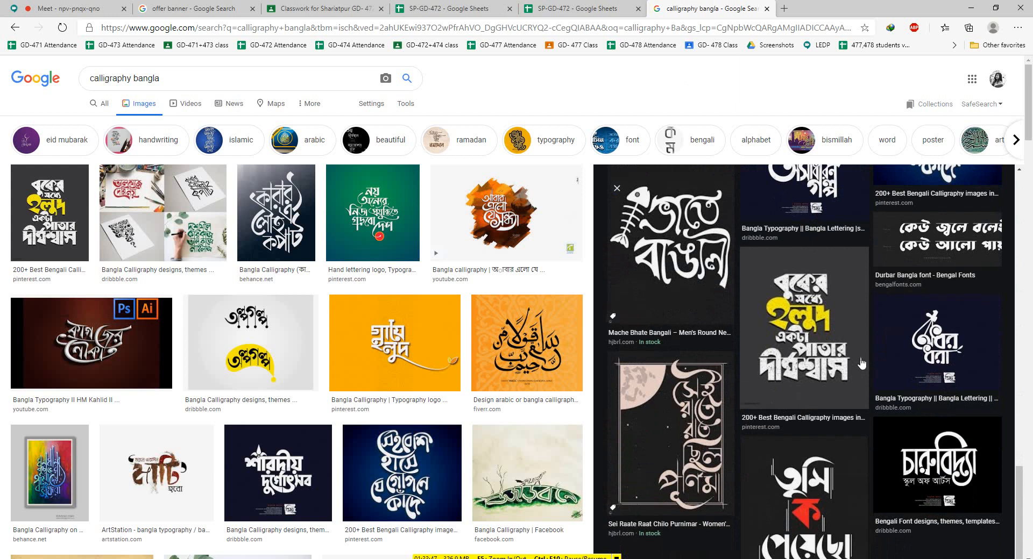
left_click(824, 313)
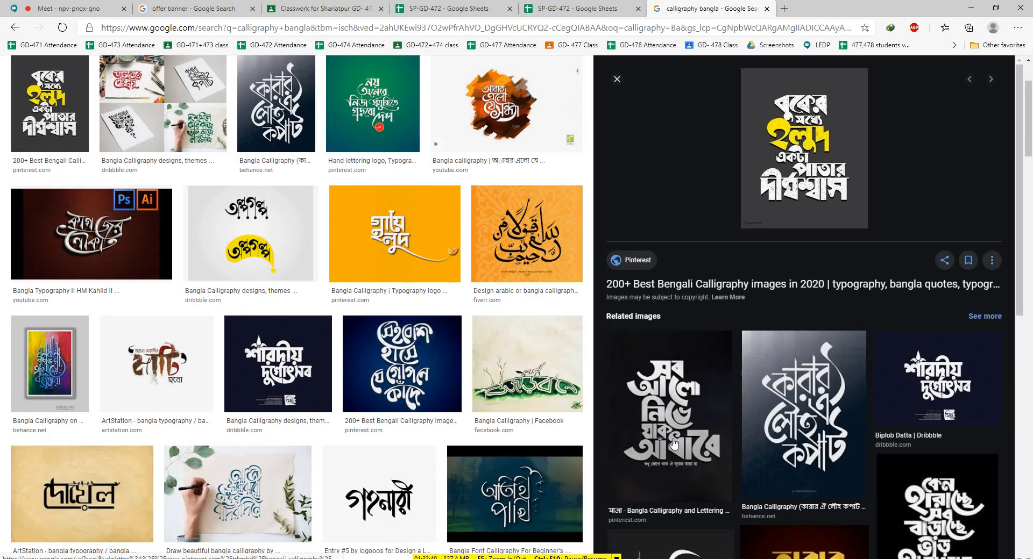
scroll(673, 444, "down", 5)
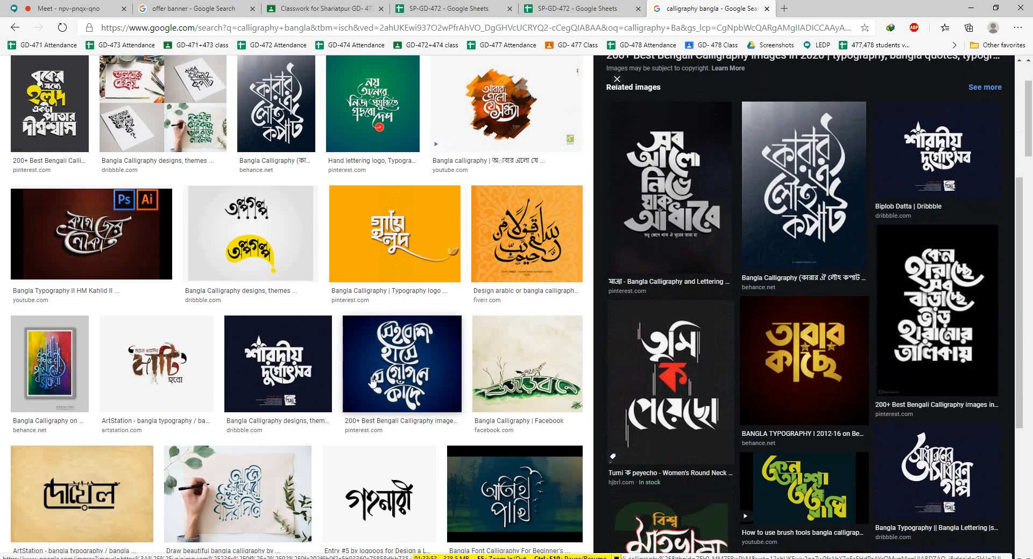
scroll(369, 368, "down", 3)
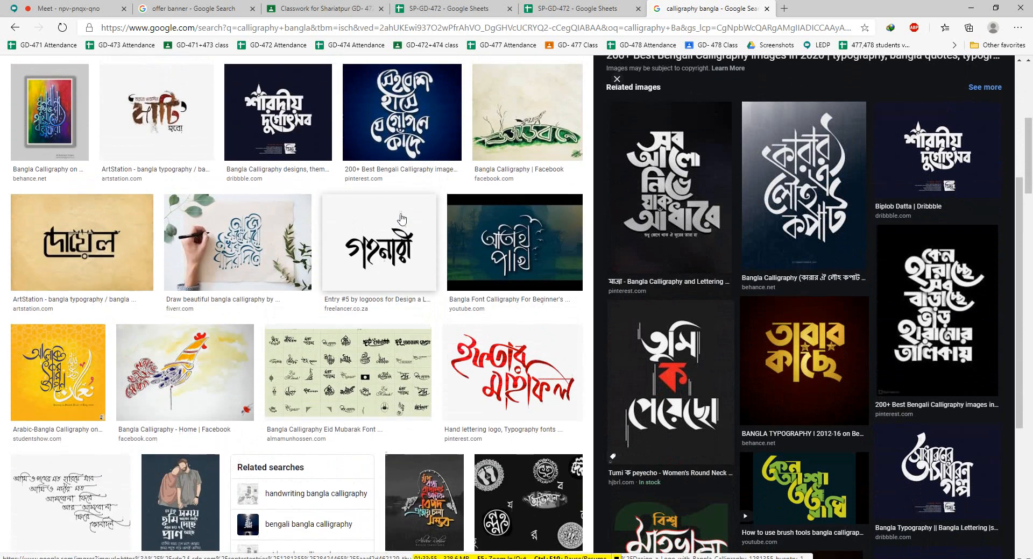
Reopen the Freelancer logo preview and examine the related Bengalfonts project from Behance with its similar font images
left_click(369, 368)
scroll(928, 348, "down", 8)
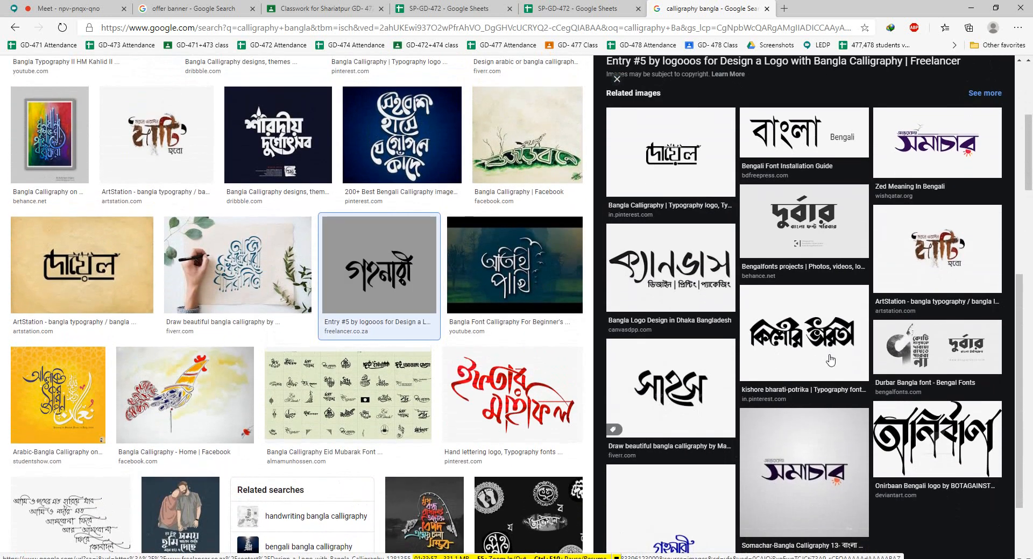
left_click(785, 232)
scroll(689, 293, "down", 4)
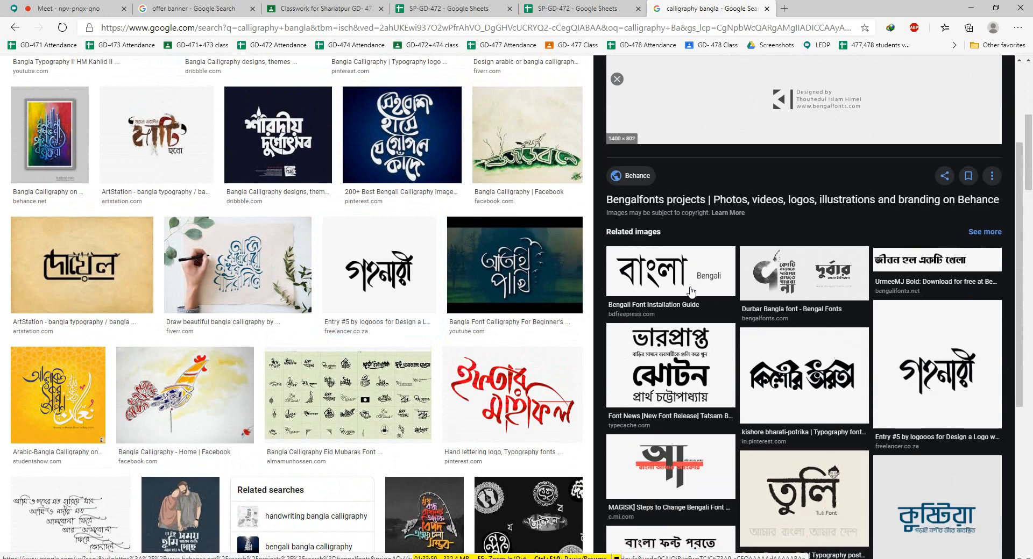
scroll(721, 370, "down", 4)
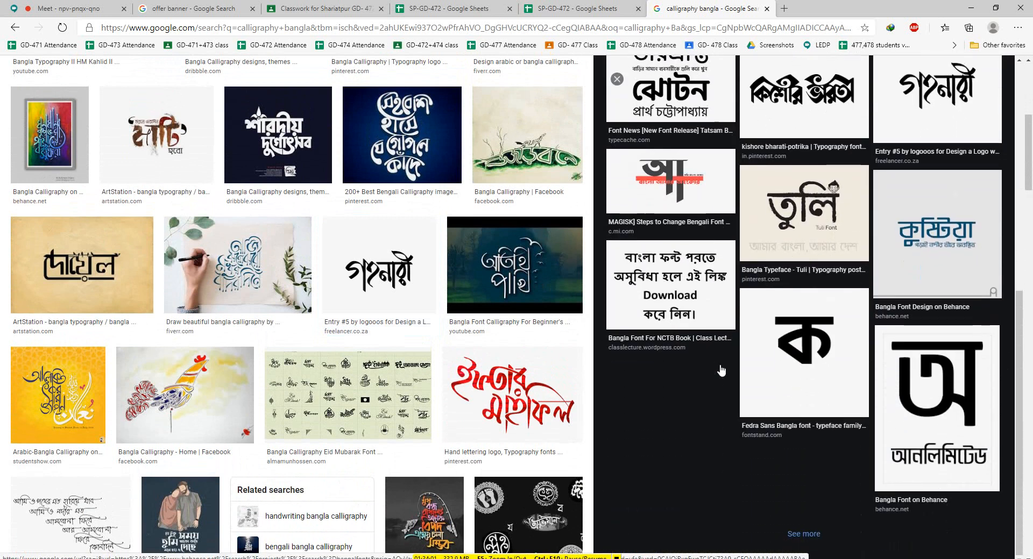
Examine the variety of lettering styles further down the Bangla calligraphy results and go back towards the first rows
scroll(354, 409, "down", 5)
scroll(355, 409, "down", 8)
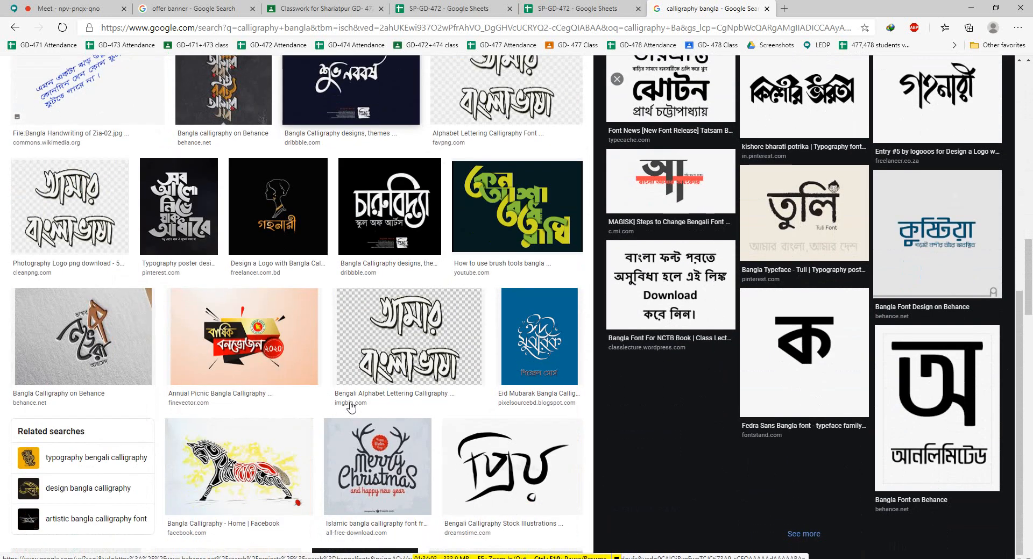
scroll(356, 391, "down", 15)
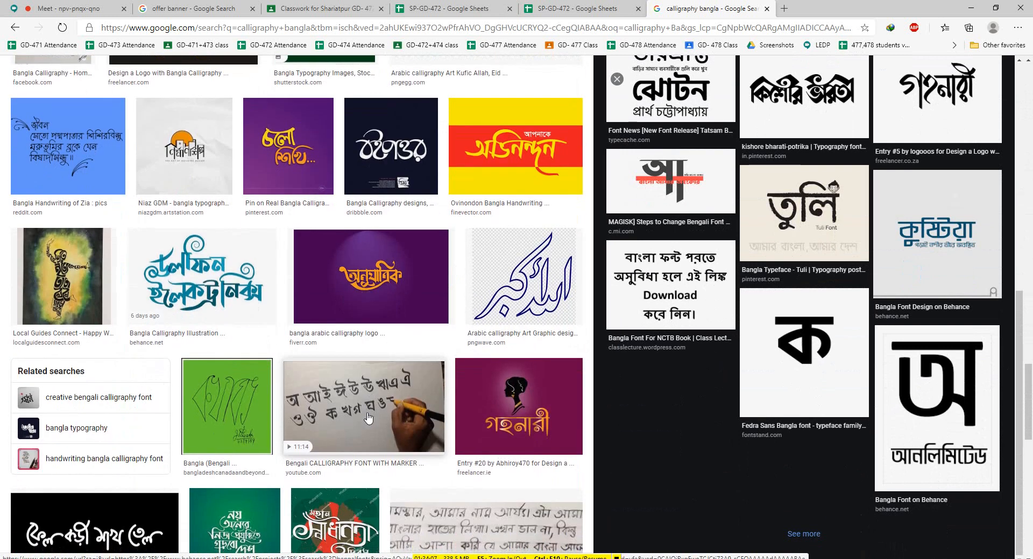
scroll(368, 419, "down", 10)
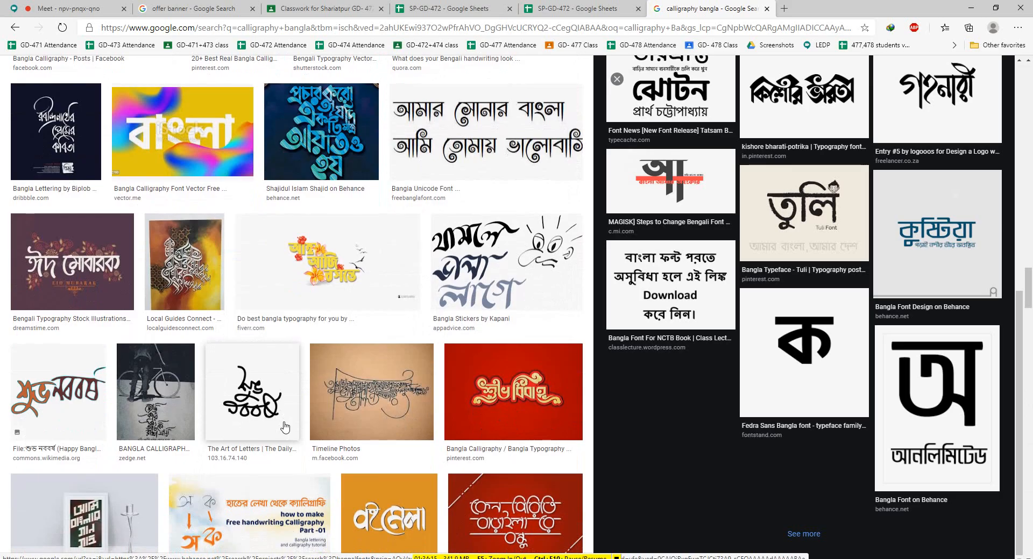
scroll(285, 426, "up", 20)
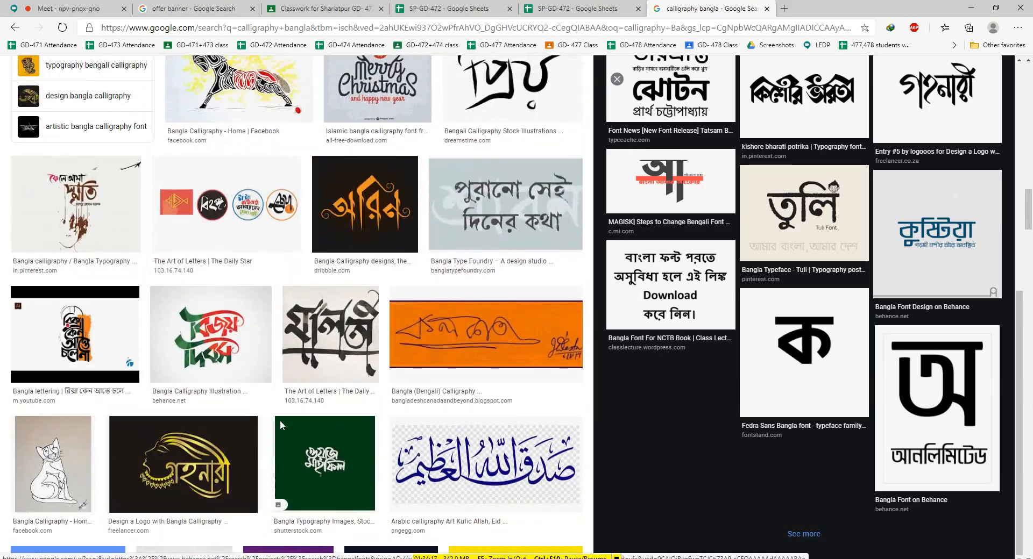
scroll(276, 422, "up", 10)
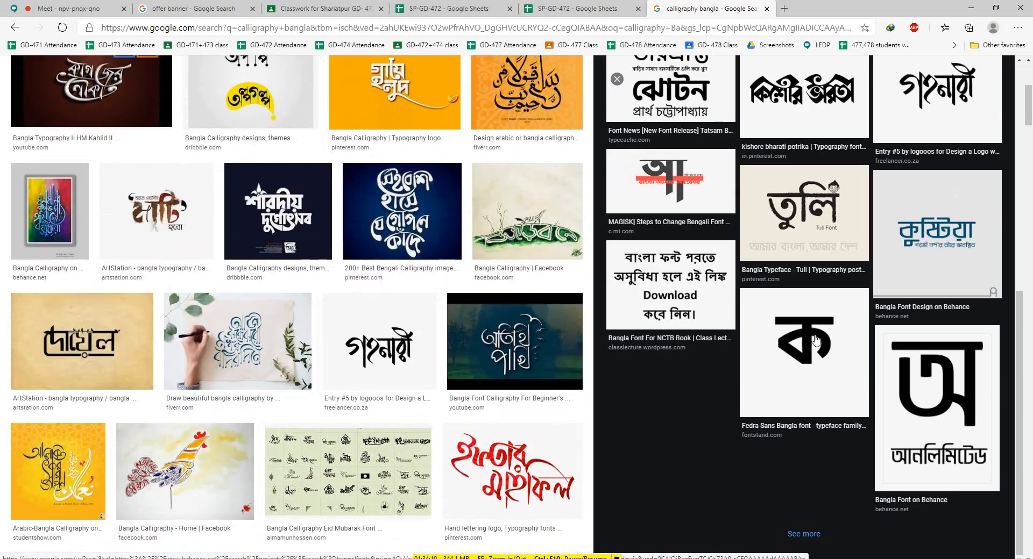
Return to the first rows of the Bangla calligraphy results and preview the Dribbble lettering with the yellow shape
scroll(616, 392, "up", 5)
scroll(617, 393, "up", 8)
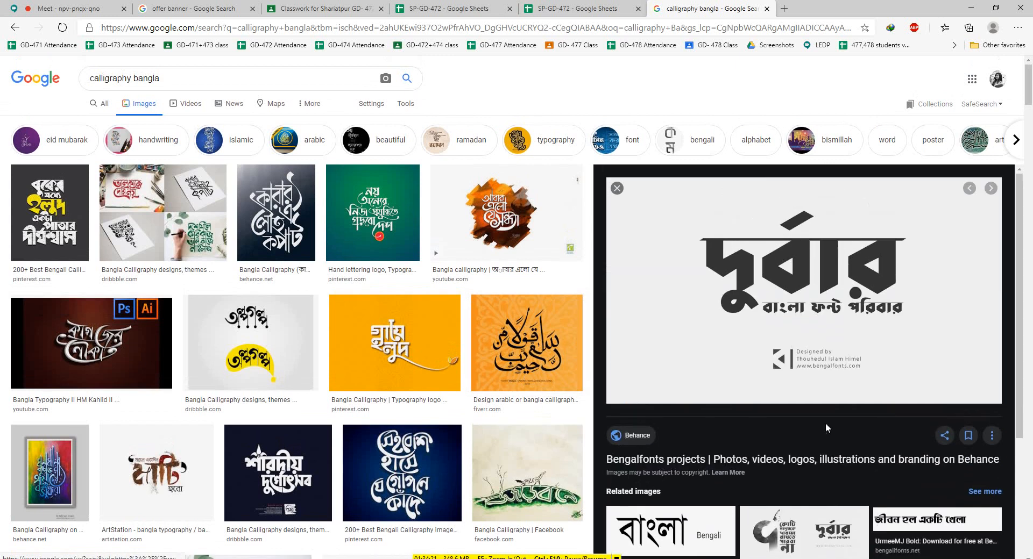
left_click(250, 345)
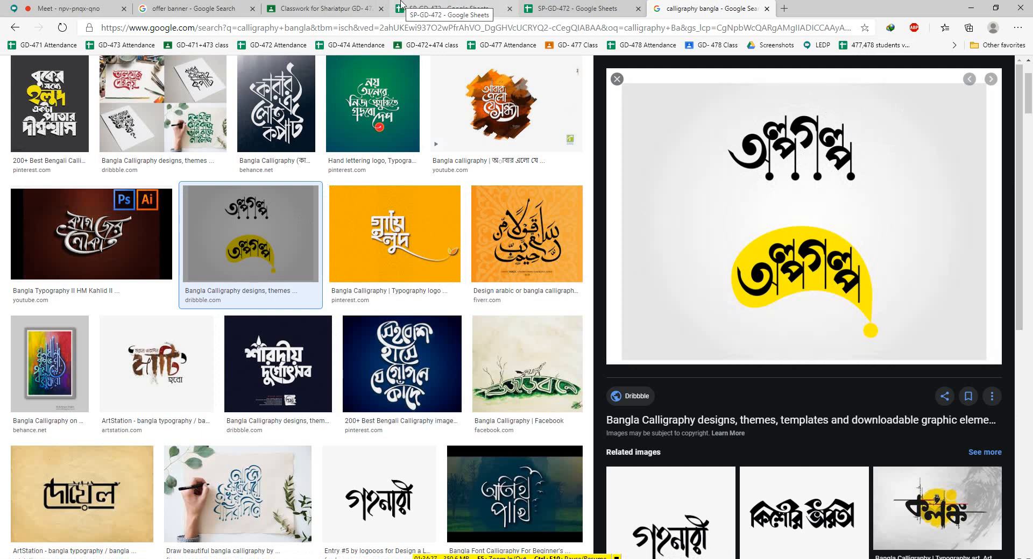
Search Google for "brush illustration" in a new browser tab and show the image results
left_click(783, 7)
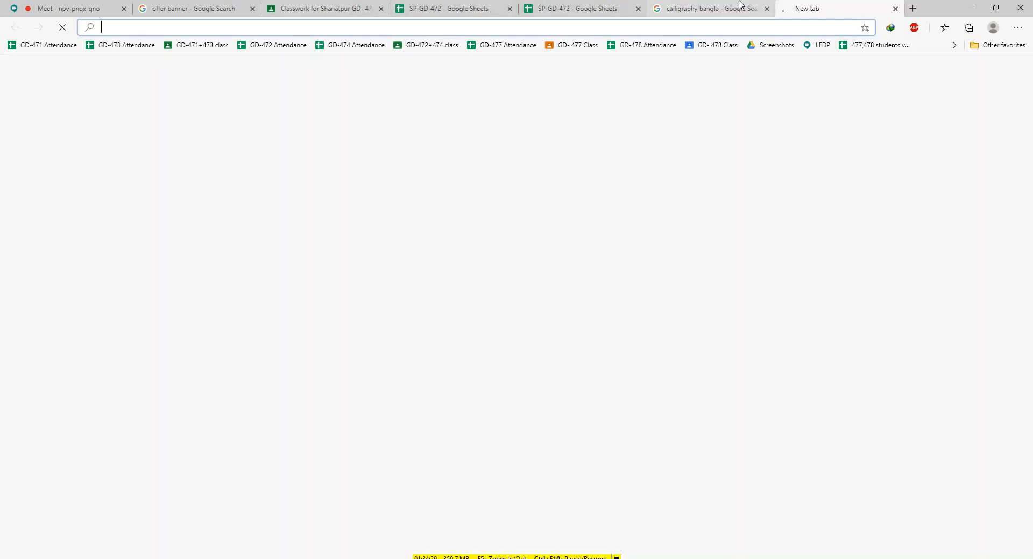
type("brush ")
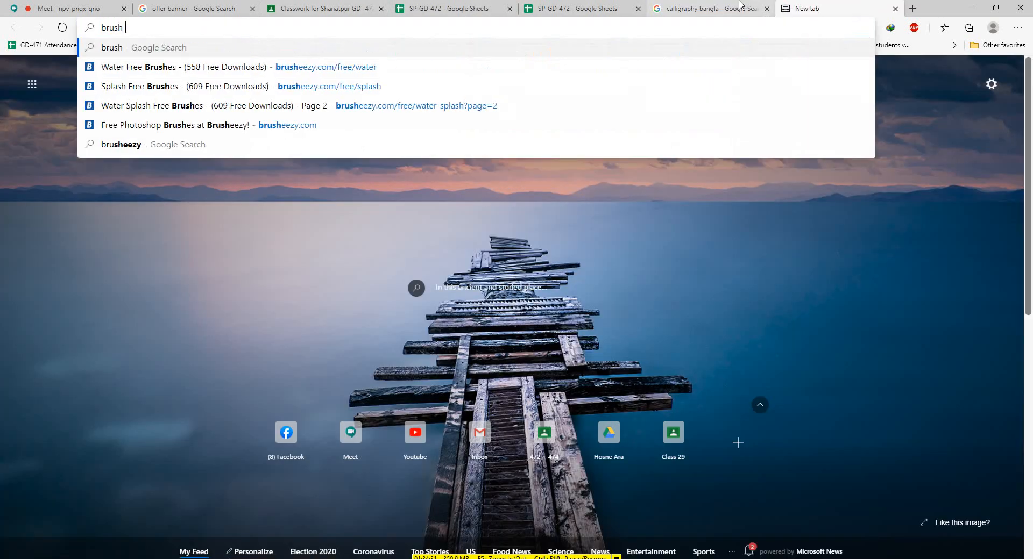
type("illustra")
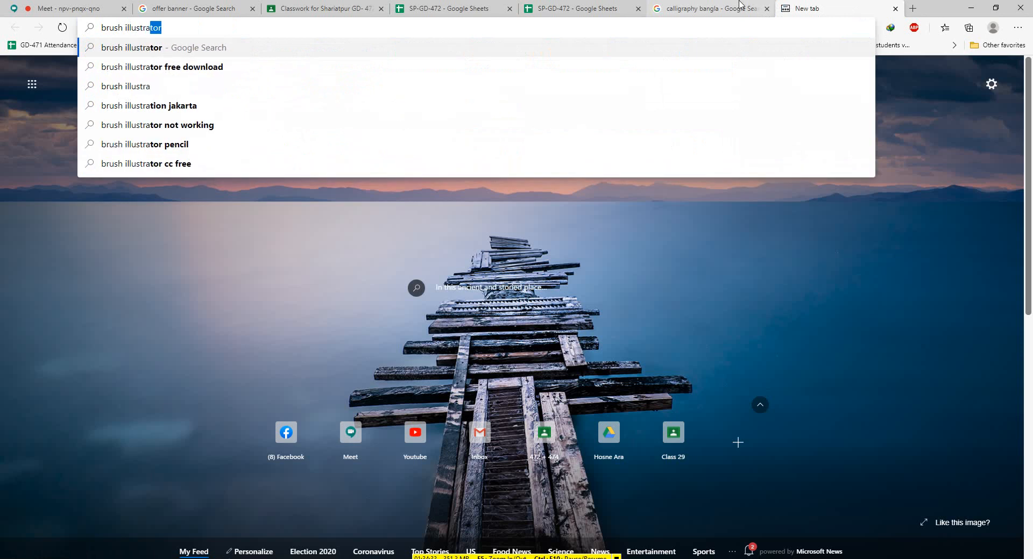
type("t")
type("ion")
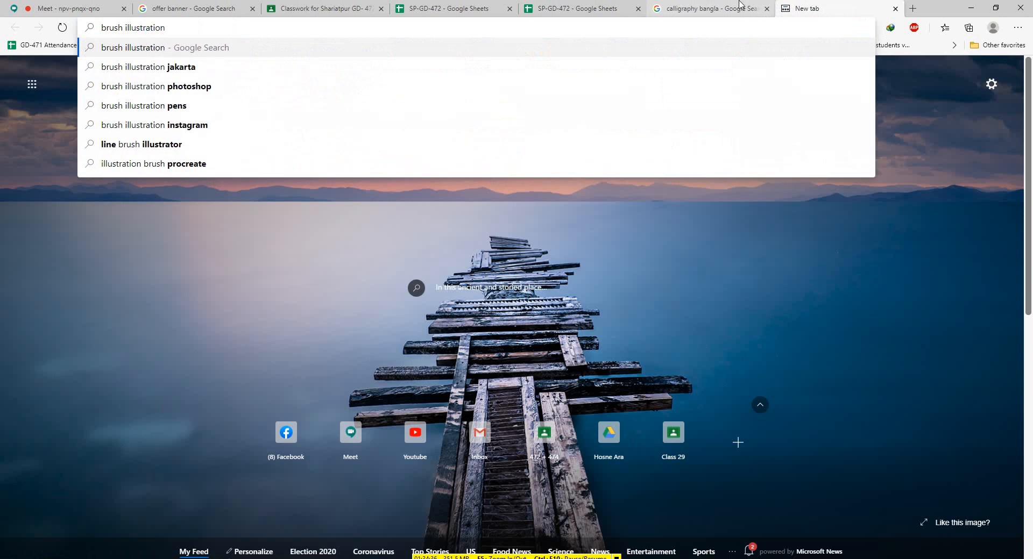
key("Return")
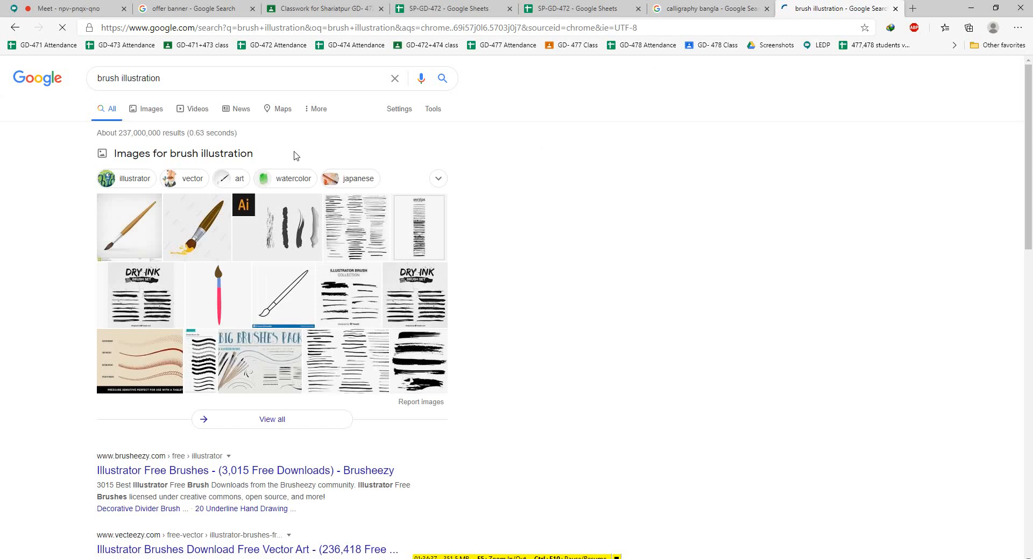
left_click(145, 110)
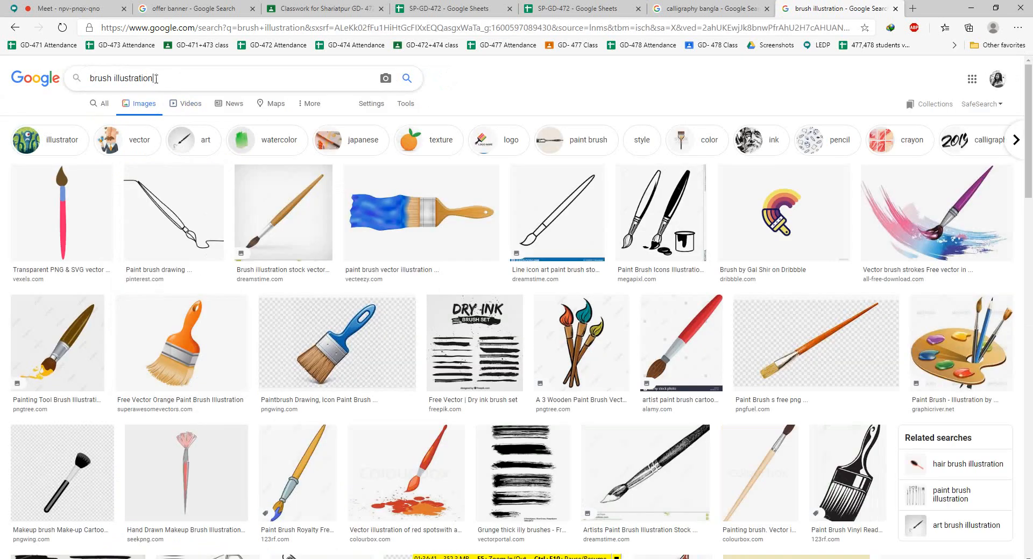
Replace the image search with "illustration with illustrator brush"
left_click_drag(156, 78, 2, 87)
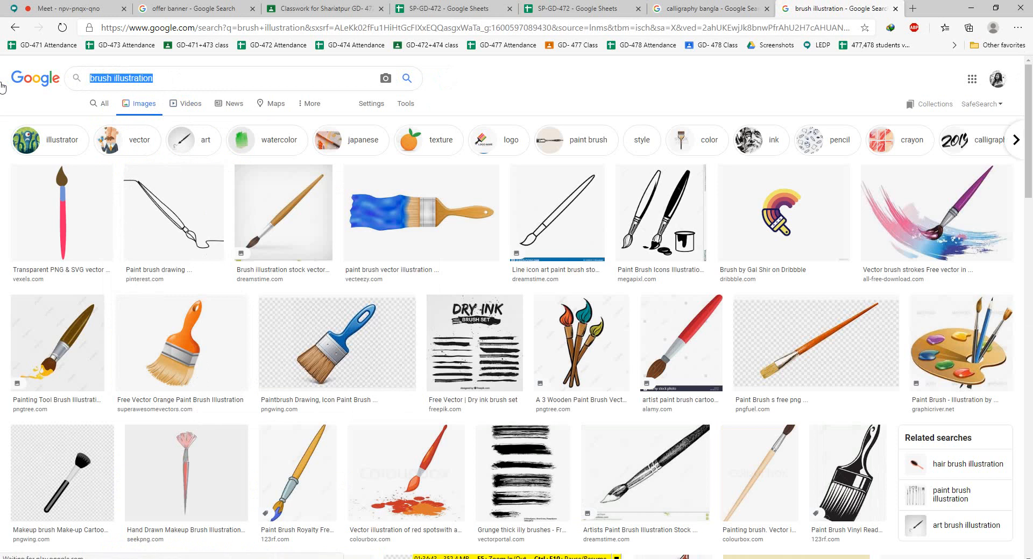
type("illust")
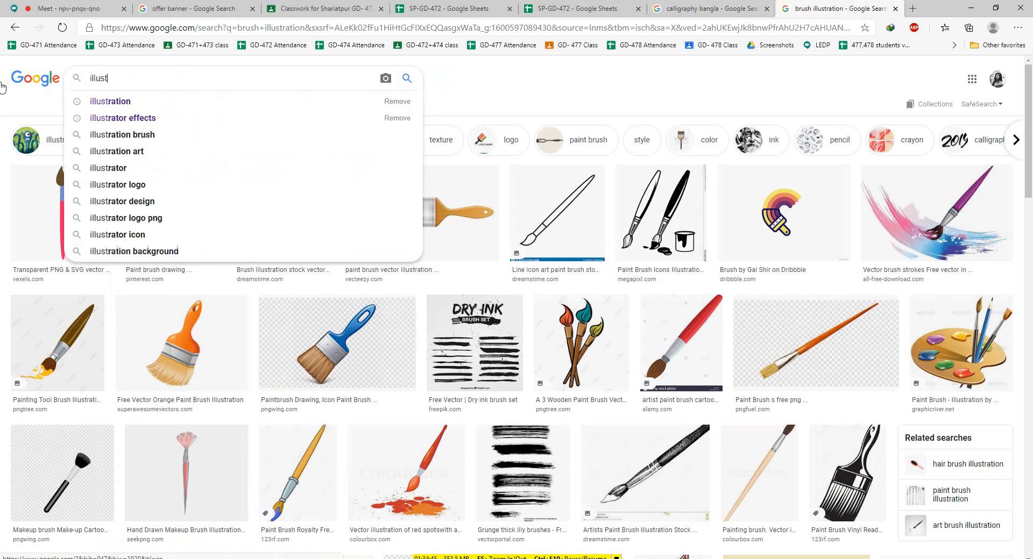
type("ration w")
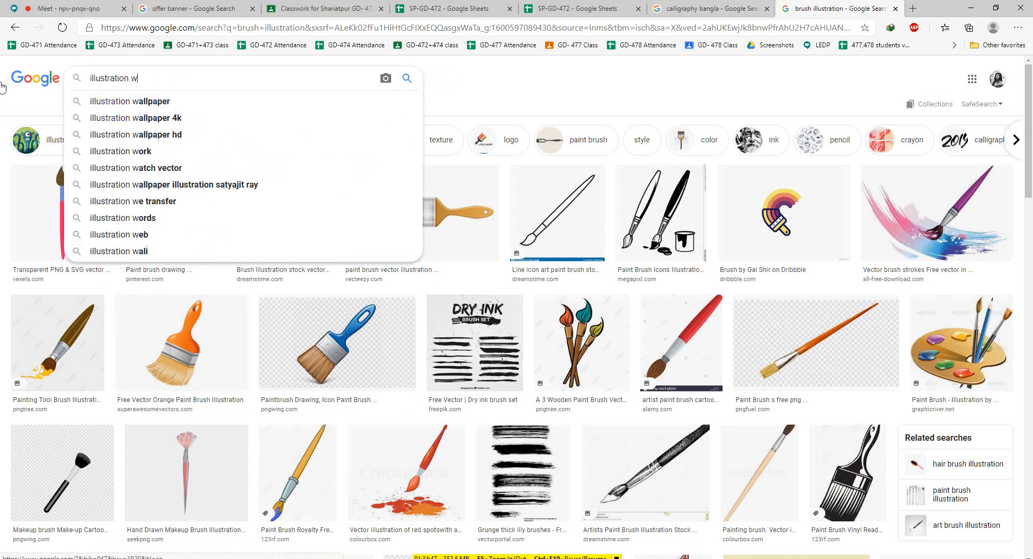
type("ith illu")
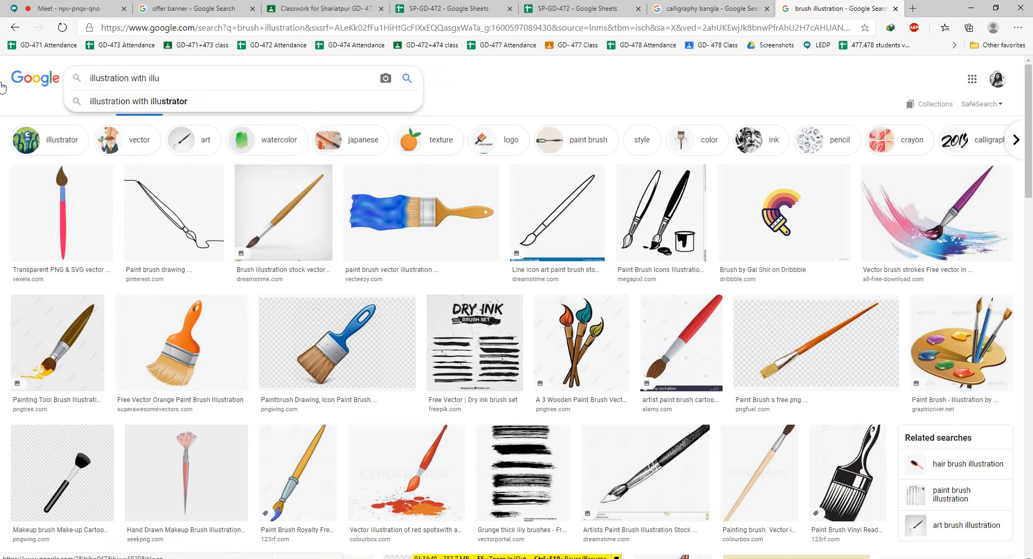
left_click(199, 102)
type("brush")
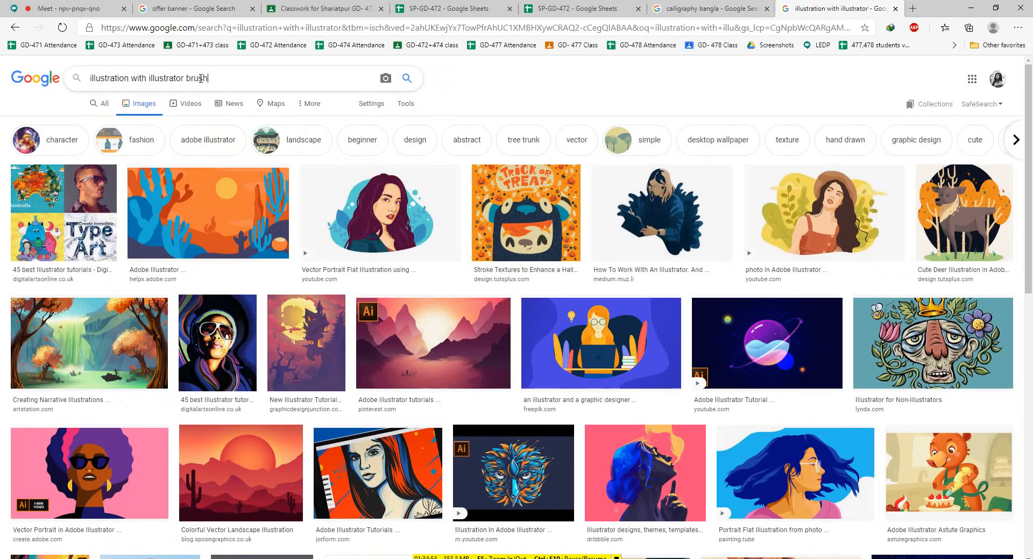
key("Return")
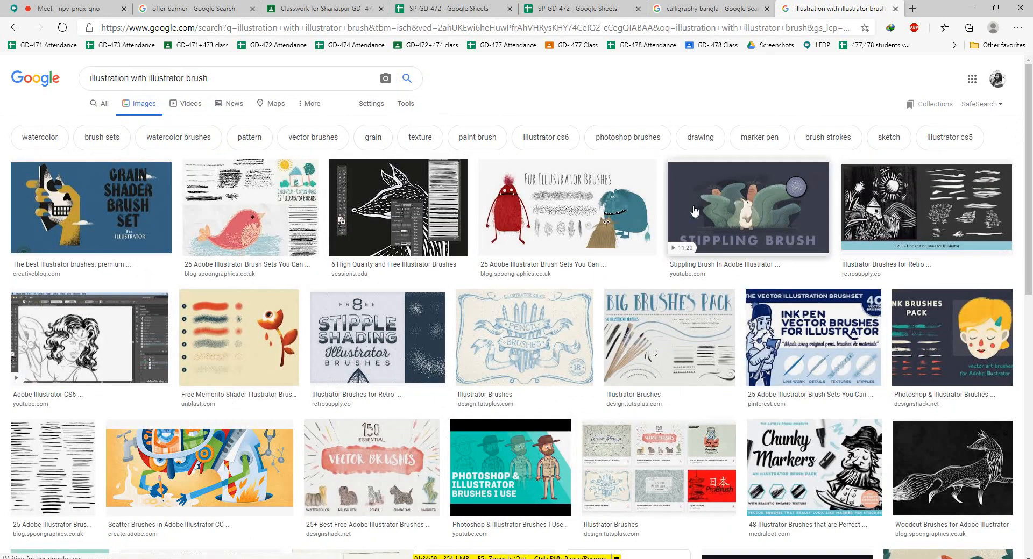
Preview the Fur Illustrator Brushes image, then the Adobe Illustrator CS6 art brush video still and its related images
left_click(608, 220)
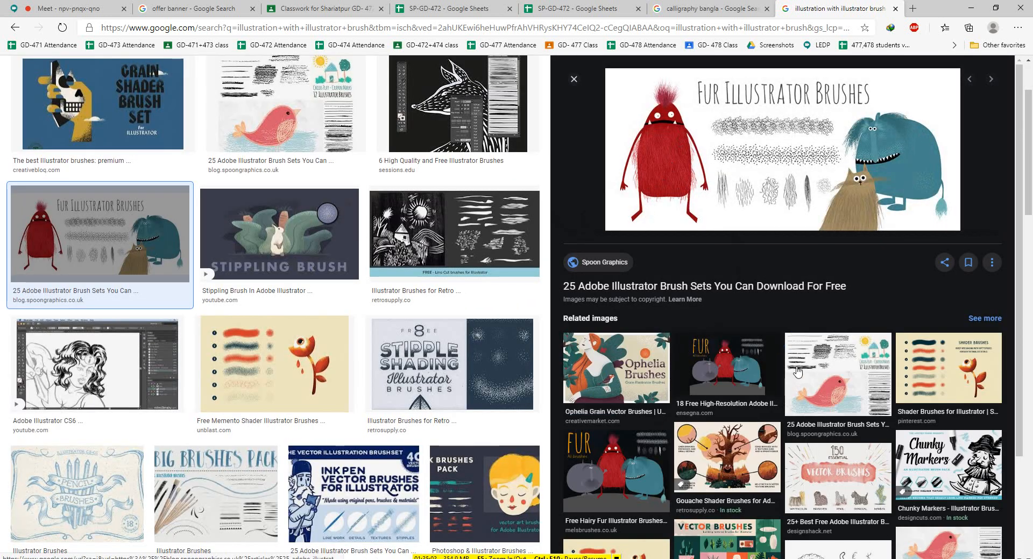
scroll(161, 296, "up", 1)
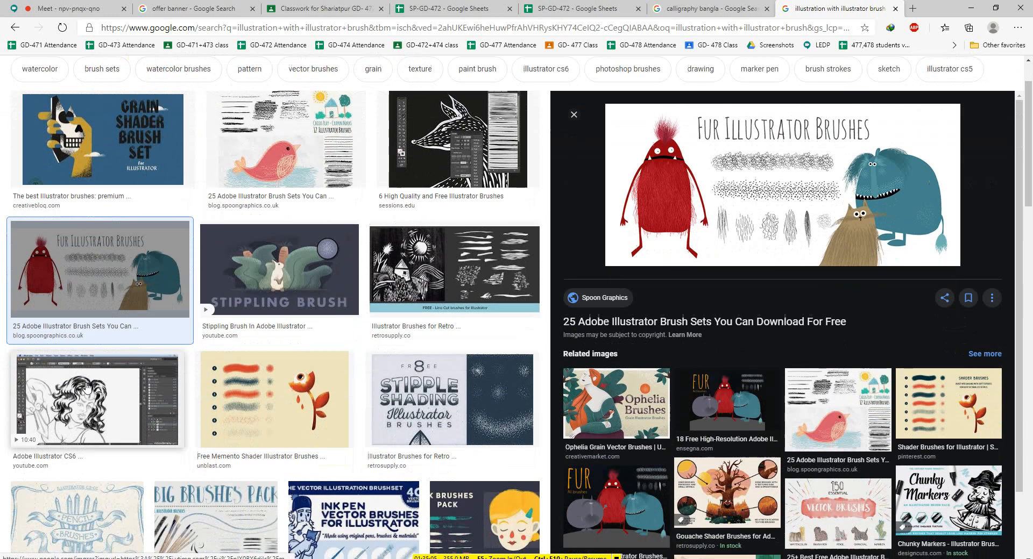
scroll(78, 272, "down", 1)
left_click(96, 365)
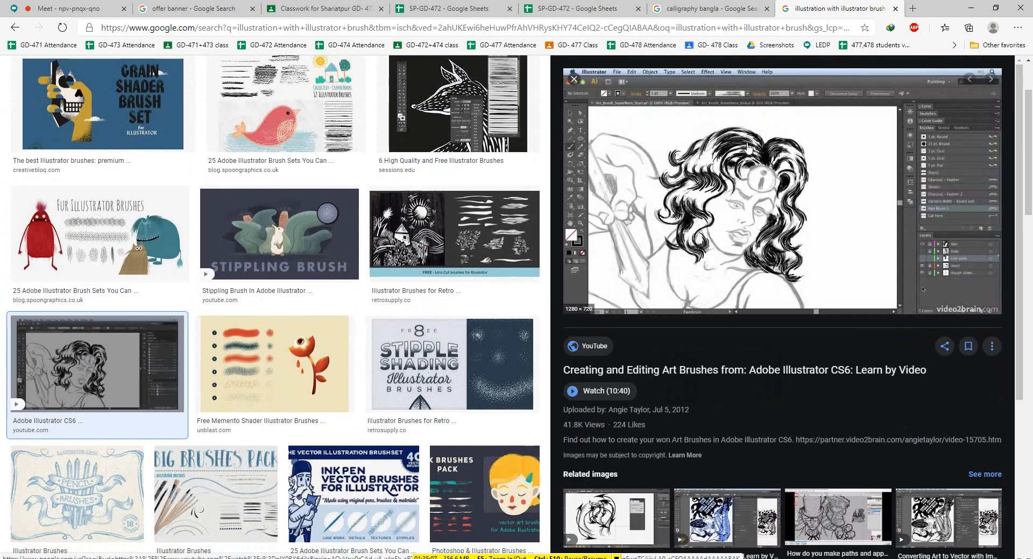
scroll(712, 221, "down", 4)
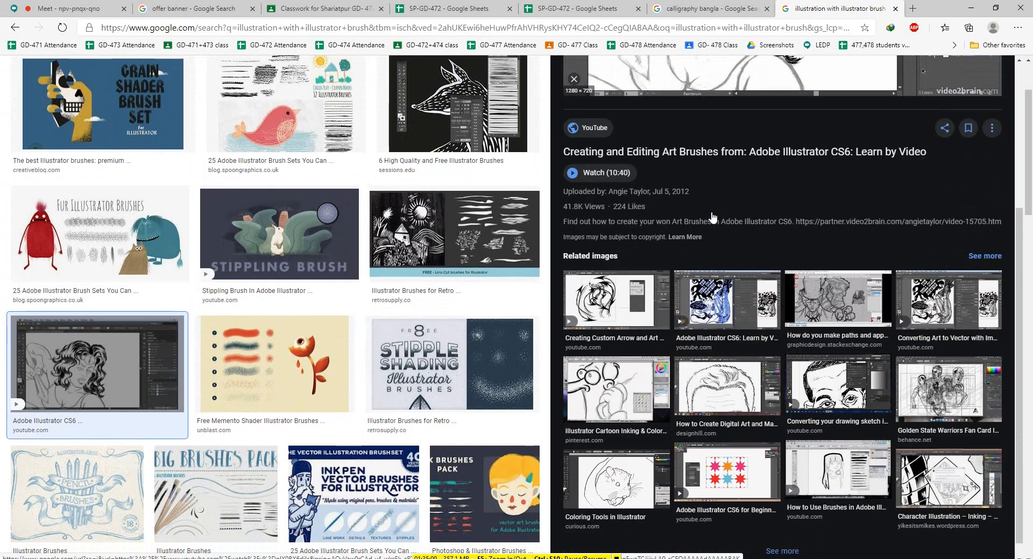
scroll(713, 217, "up", 3)
scroll(711, 217, "up", 1)
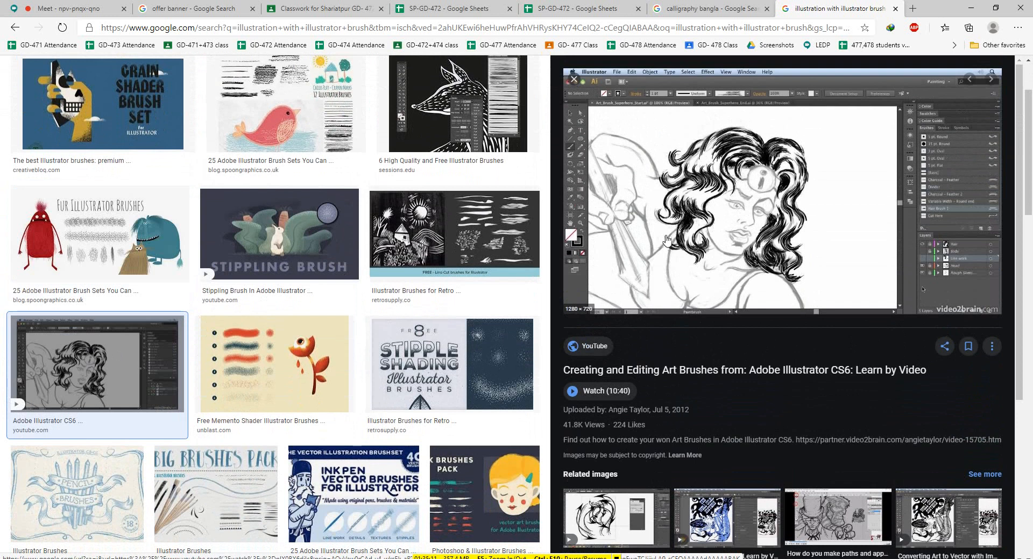
Preview the RetroSupply lino cut brushes image and look through its related linocut images
left_click(428, 225)
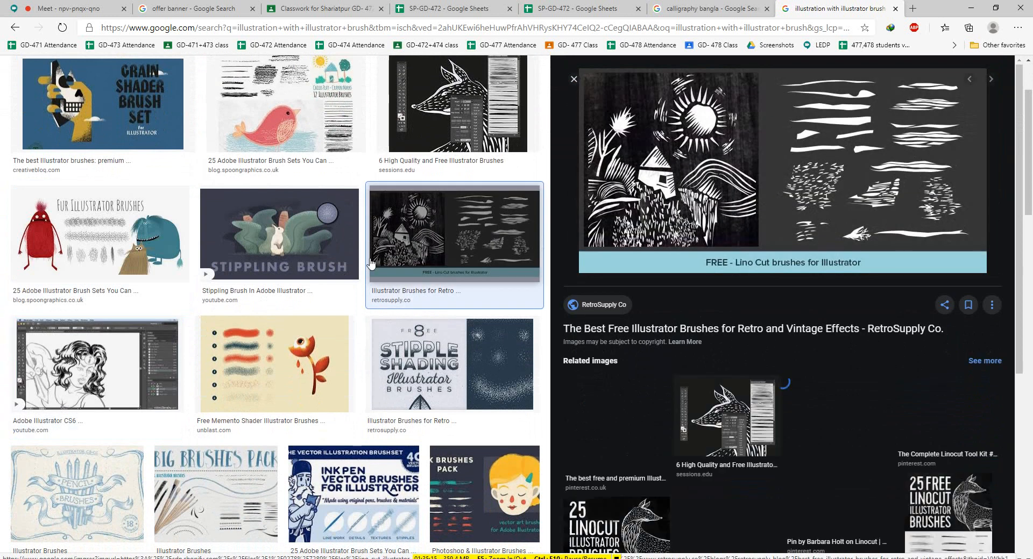
scroll(428, 225, "down", 4)
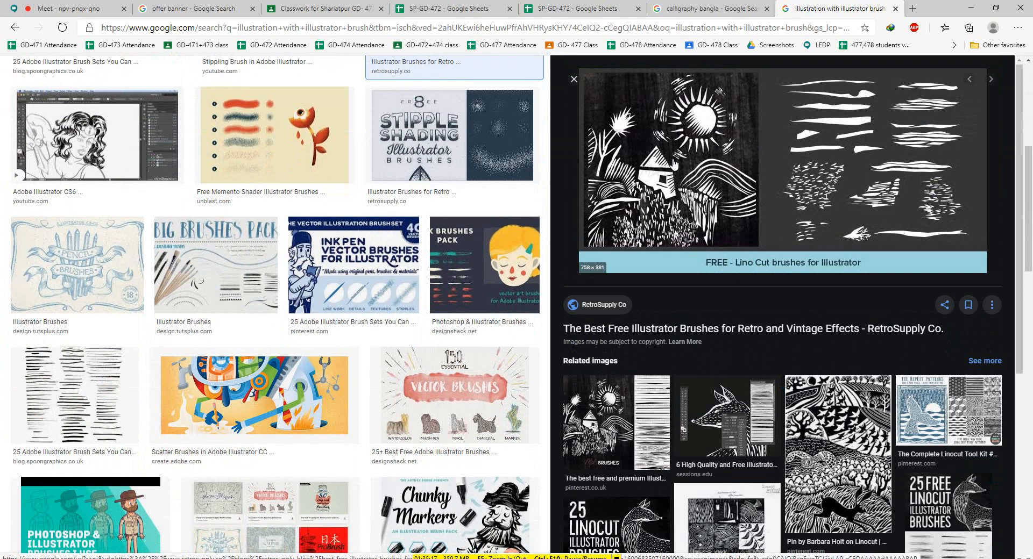
scroll(842, 344, "down", 2)
scroll(854, 368, "down", 2)
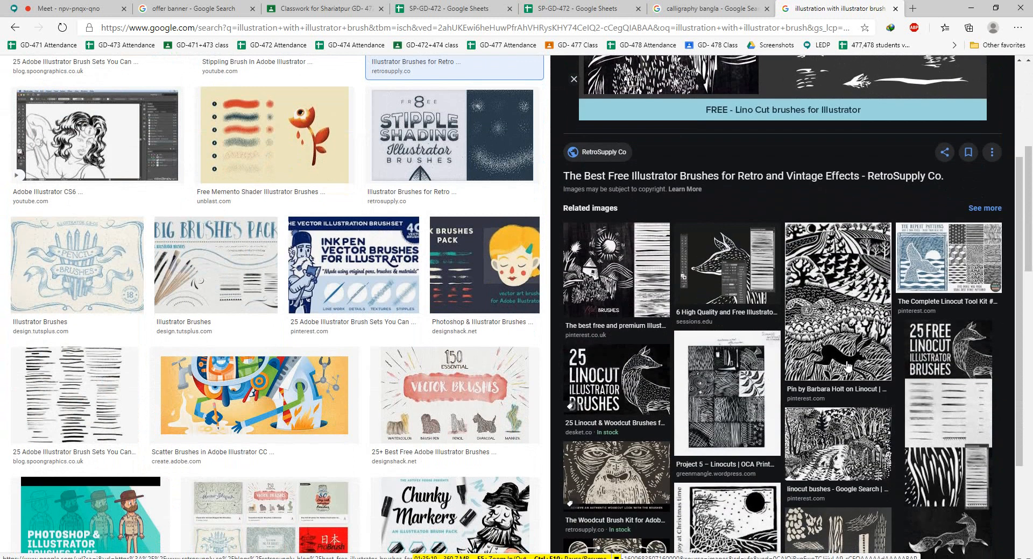
Find and preview the Chunky Markers brush pack further down the results, and look over its related images
scroll(334, 270, "down", 7)
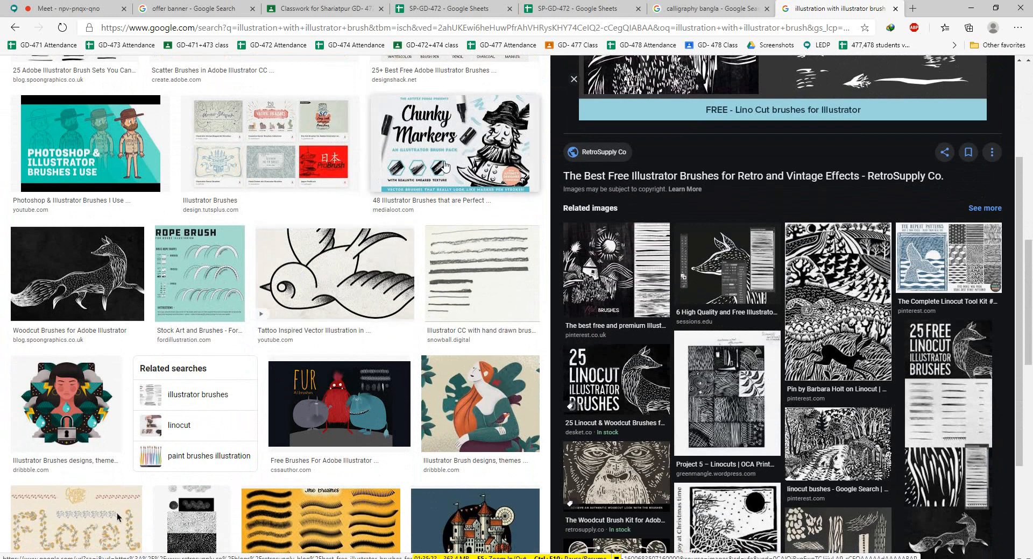
left_click(448, 168)
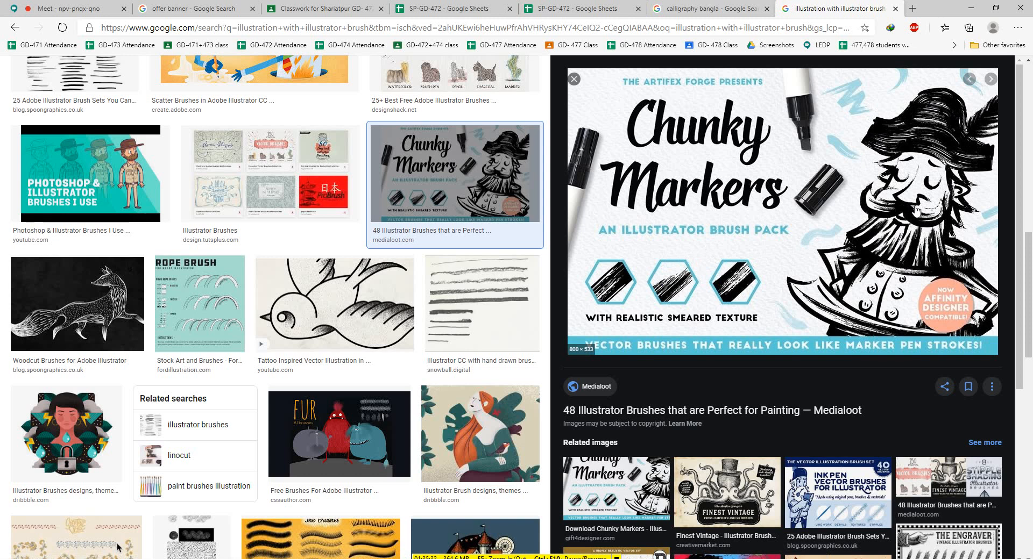
scroll(951, 162, "up", 3)
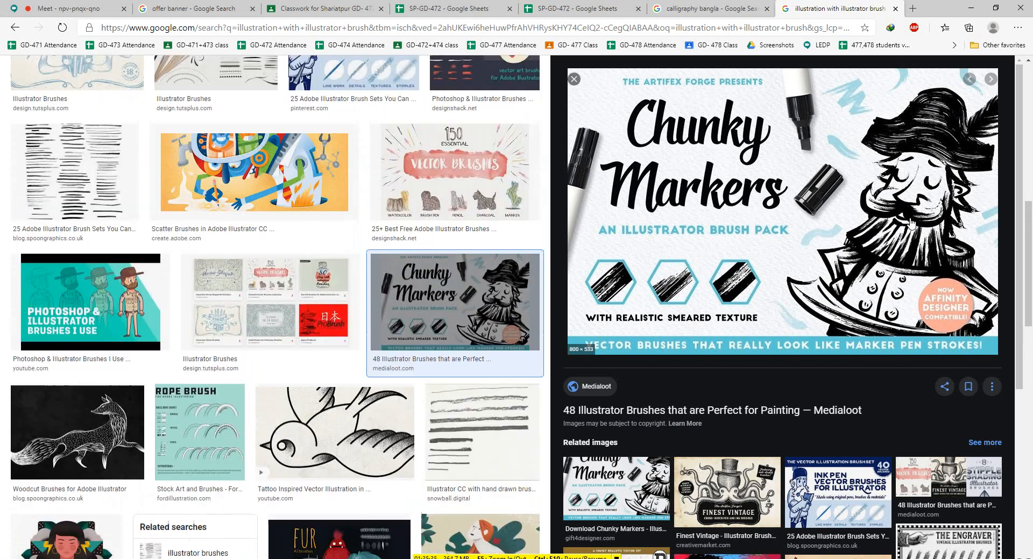
scroll(829, 236, "up", 3)
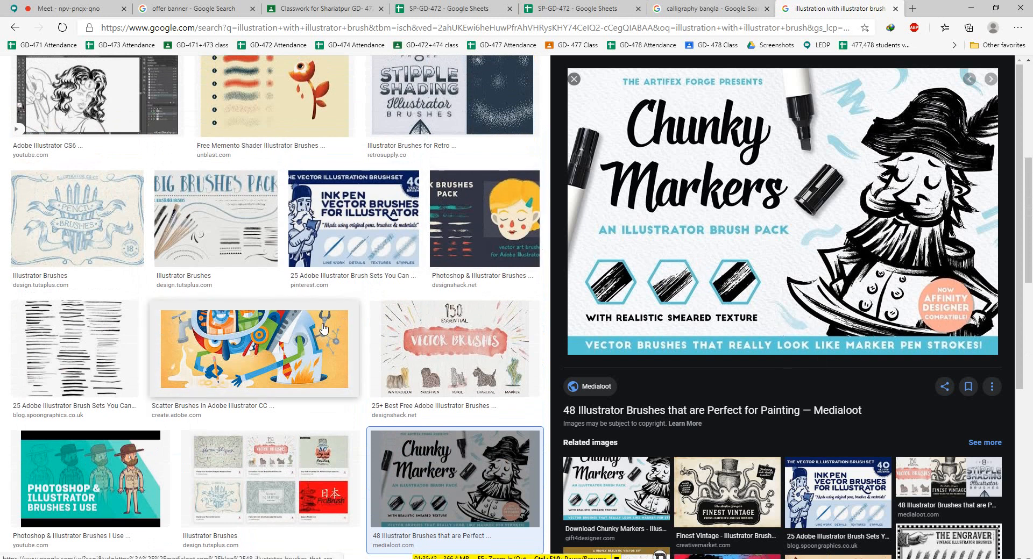
scroll(717, 417, "down", 3)
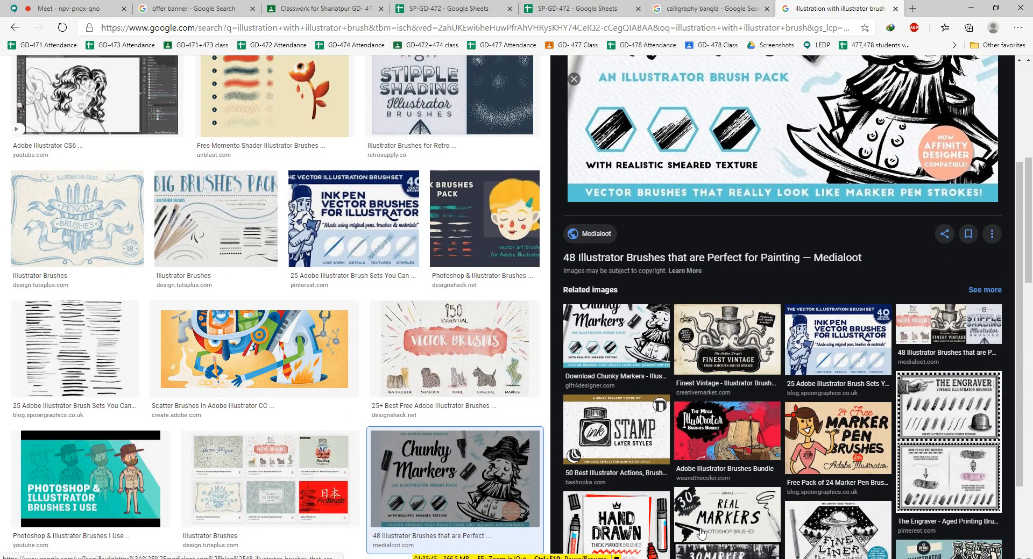
Preview the related "24 Free Marker Pen Brushes" image from Spoon Graphics, then its tall version showing the brush strokes
left_click(822, 438)
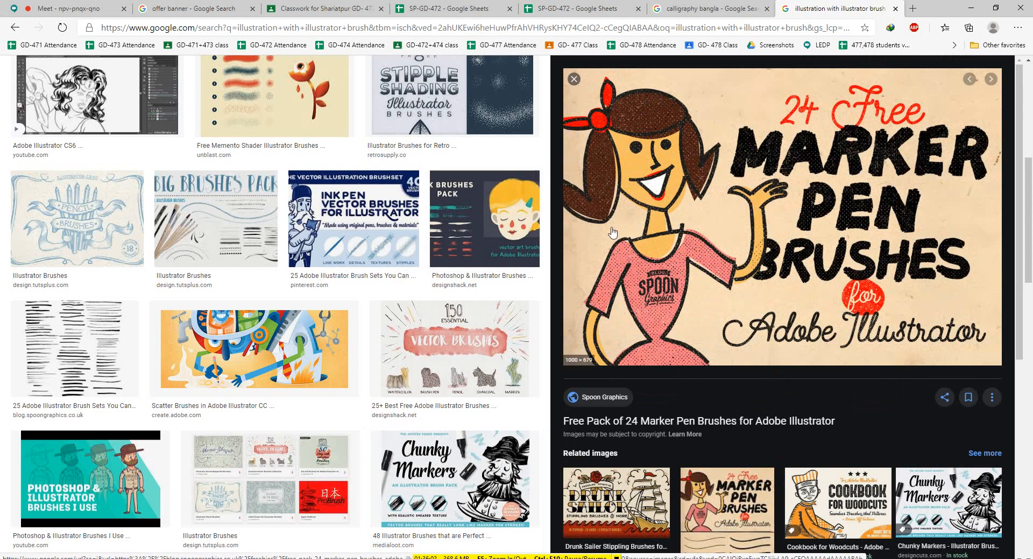
scroll(654, 493, "down", 6)
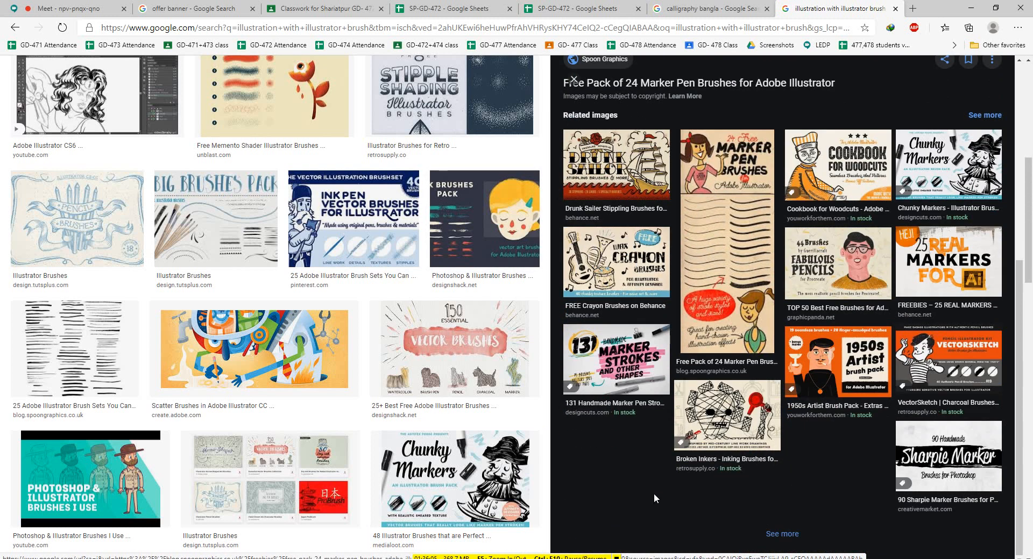
left_click(731, 302)
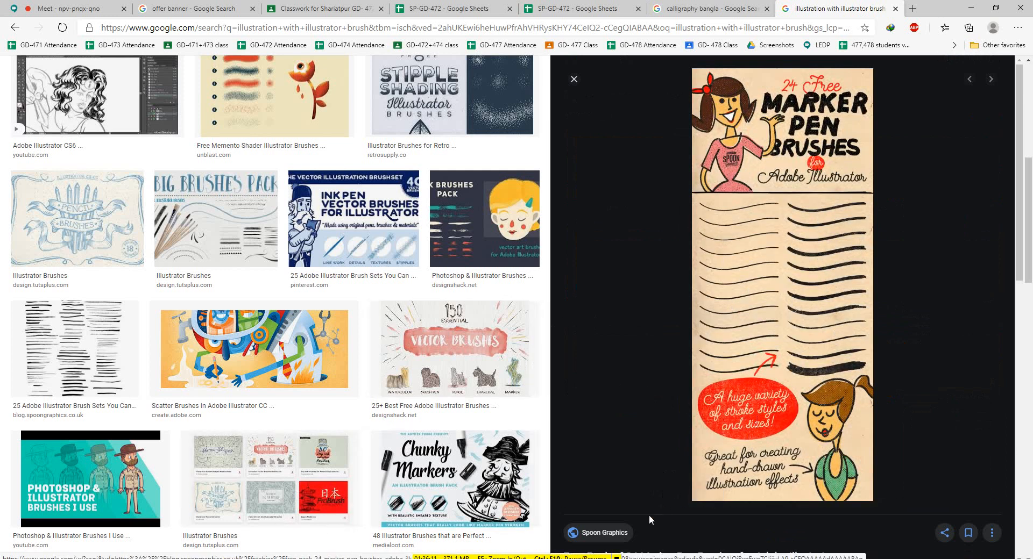
Open the Spoon Graphics page for the free marker pen brushes and read through to the download link
left_click(616, 536)
left_click(853, 8)
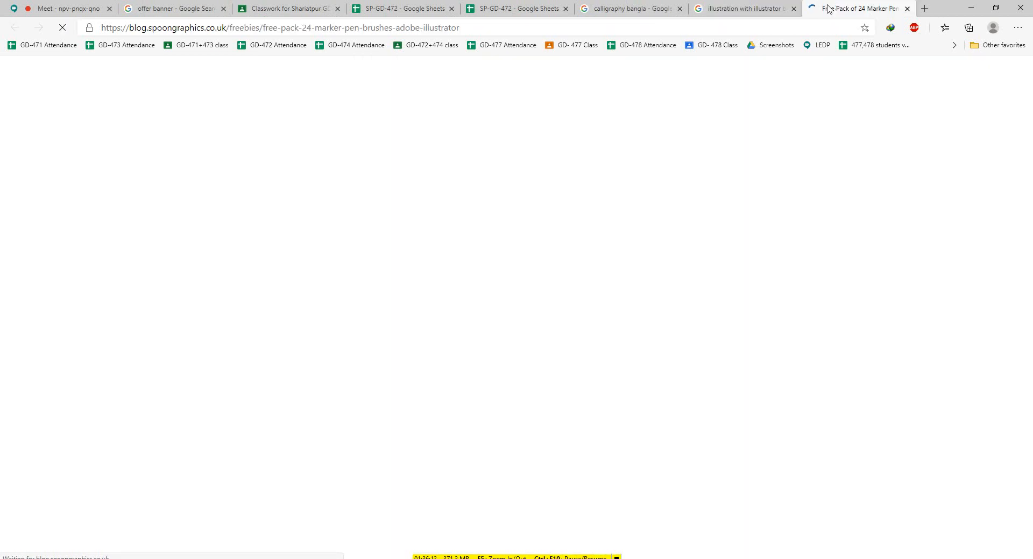
scroll(483, 409, "down", 12)
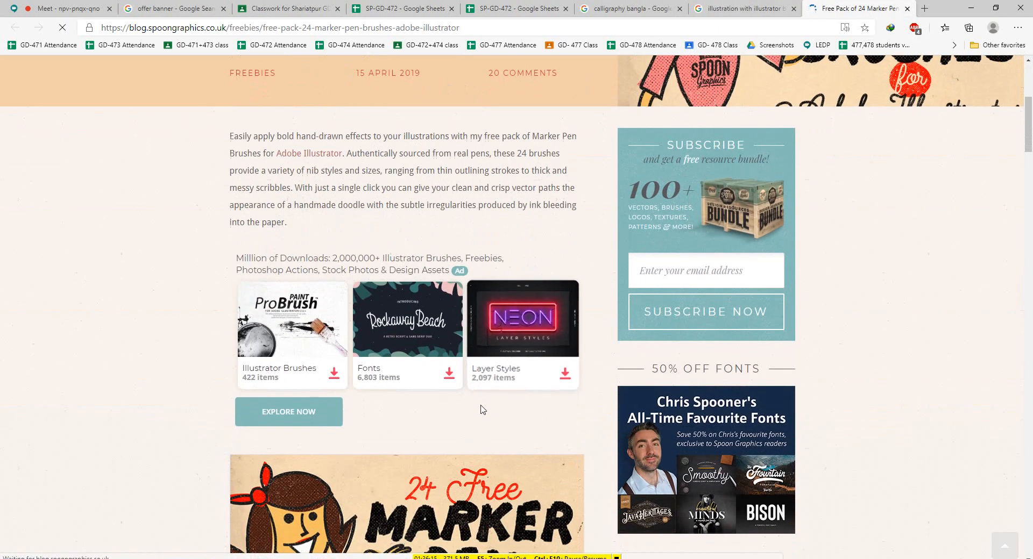
scroll(484, 409, "up", 1)
scroll(483, 408, "down", 4)
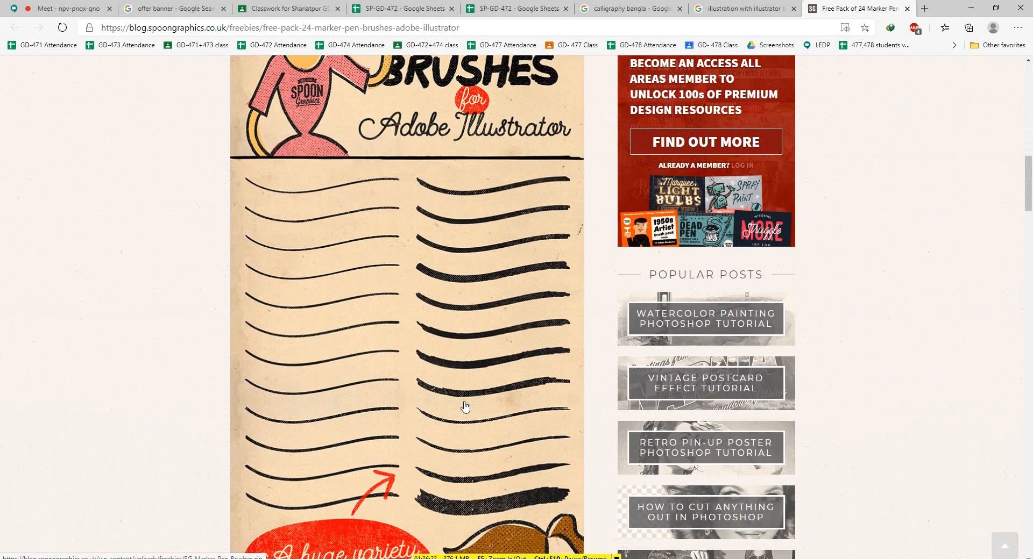
scroll(460, 371, "down", 5)
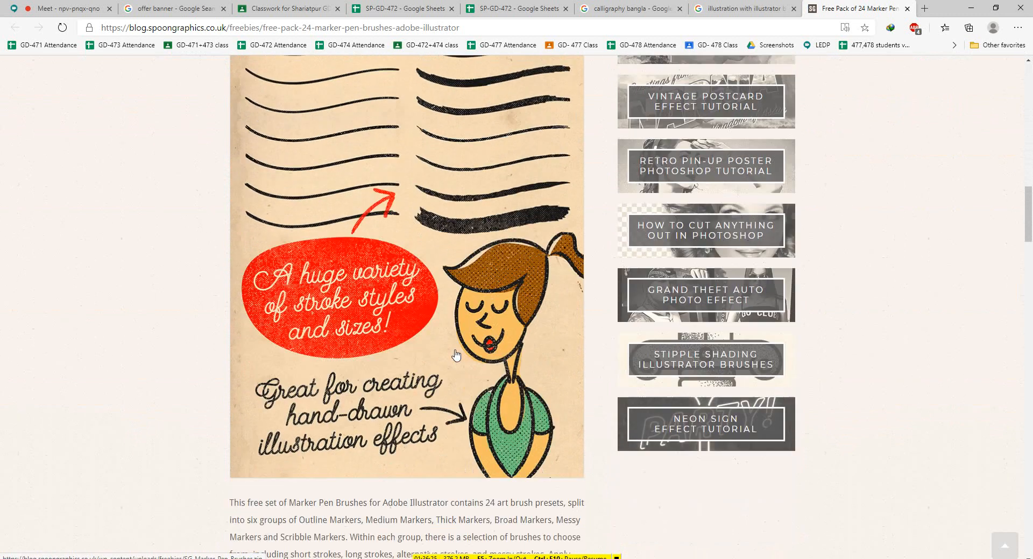
scroll(456, 355, "down", 10)
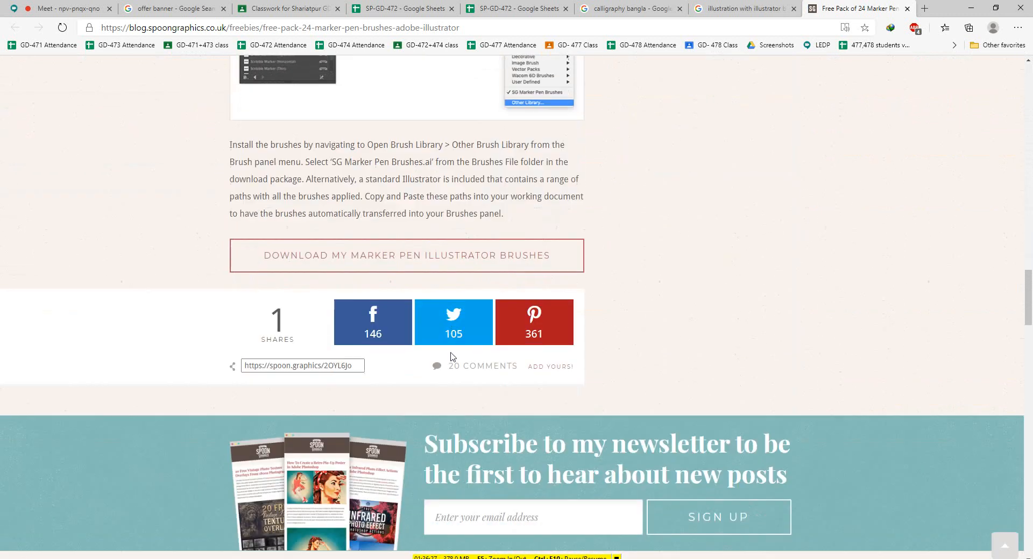
Look back over the start of the marker pen brushes article and open the advertised Paint ProBrush item for Illustrator
scroll(452, 357, "up", 10)
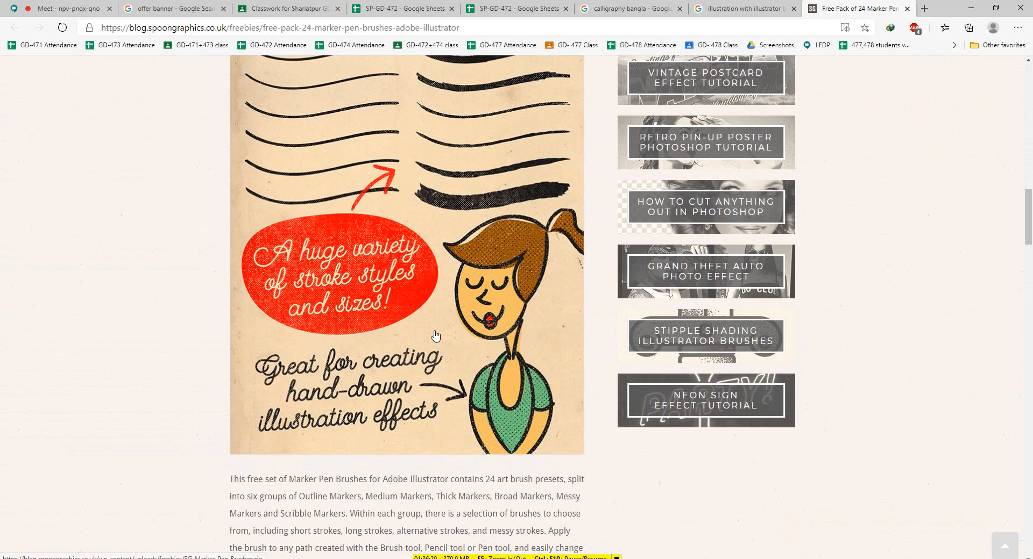
scroll(509, 296, "up", 15)
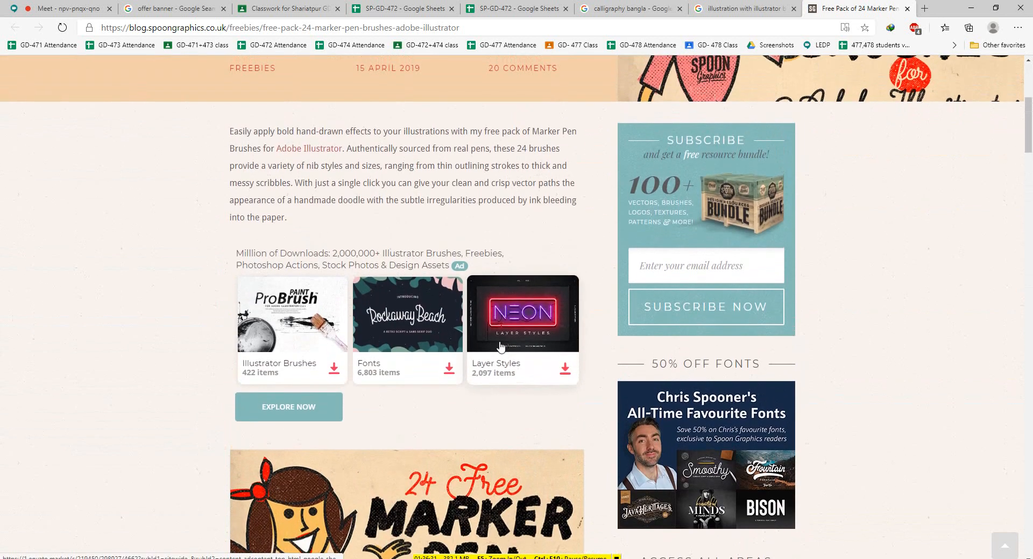
scroll(431, 473, "down", 2)
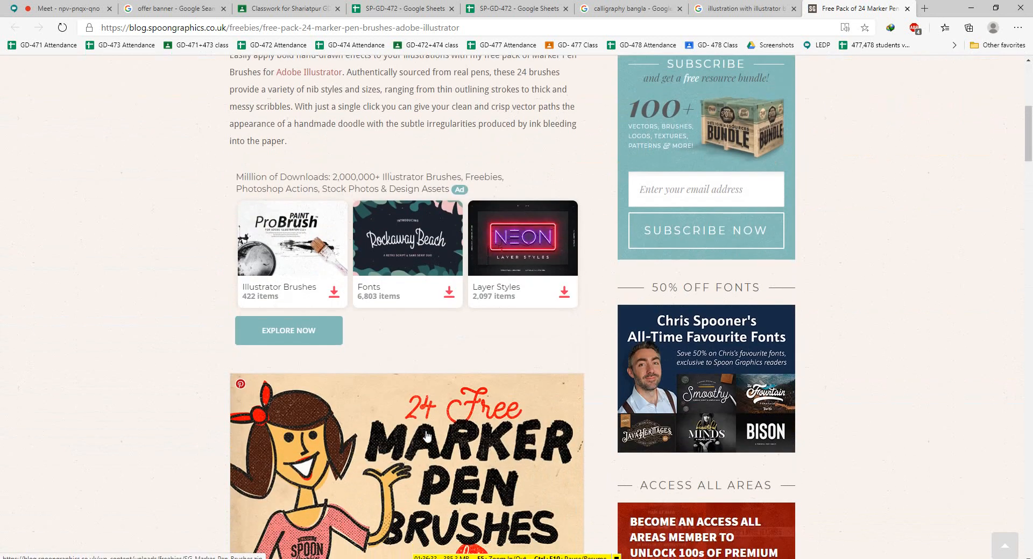
left_click(287, 295)
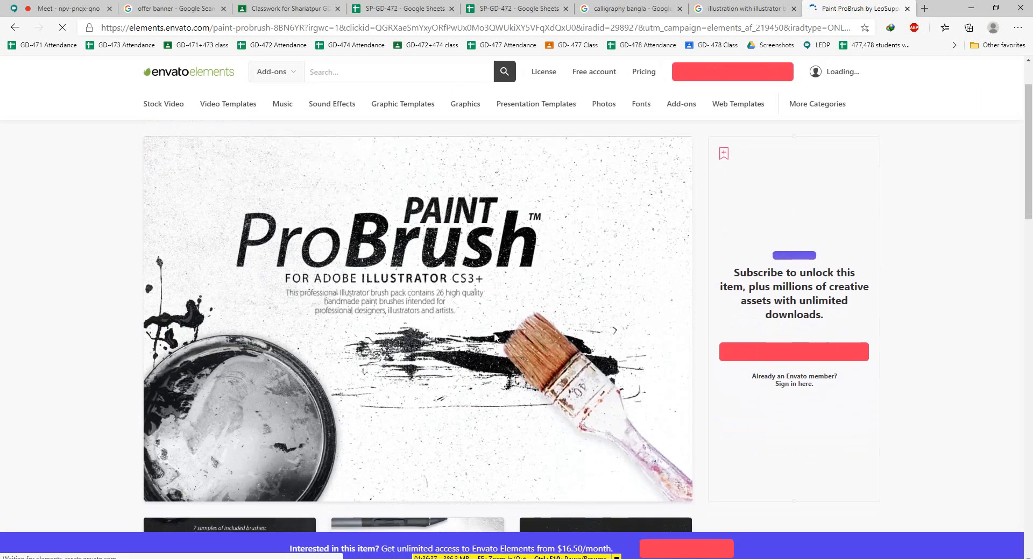
Examine the Paint ProBrush page's preview images, description and install instructions, plus the similar add-ons and other LeoSupply brush packs
scroll(355, 370, "down", 5)
scroll(355, 370, "down", 7)
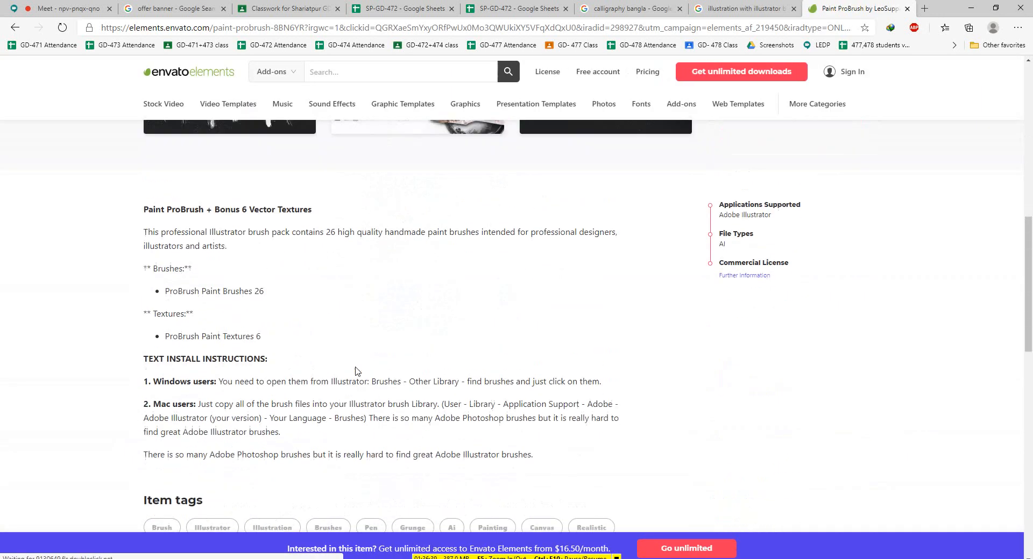
scroll(357, 322, "up", 2)
scroll(357, 369, "down", 4)
scroll(344, 350, "up", 7)
scroll(222, 261, "up", 1)
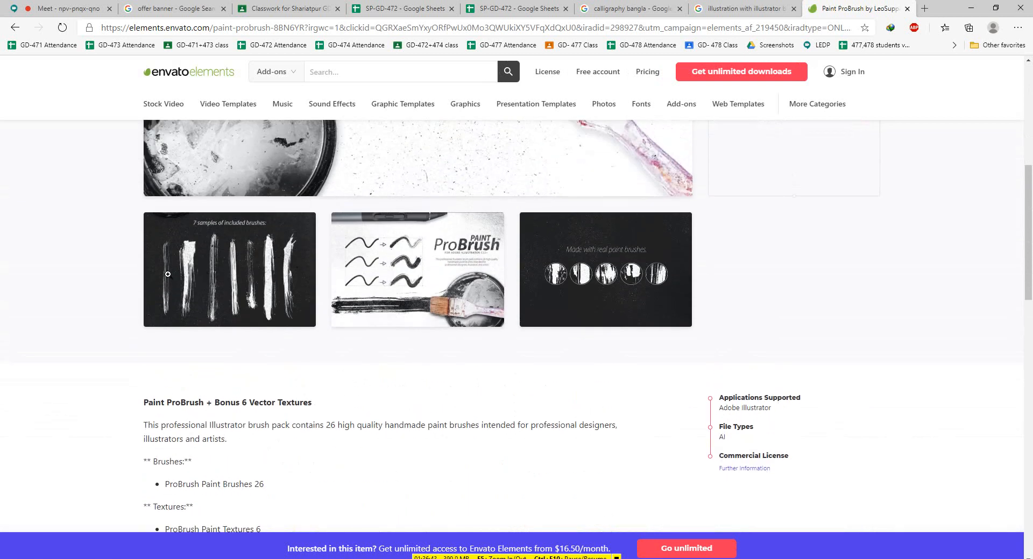
scroll(390, 322, "up", 3)
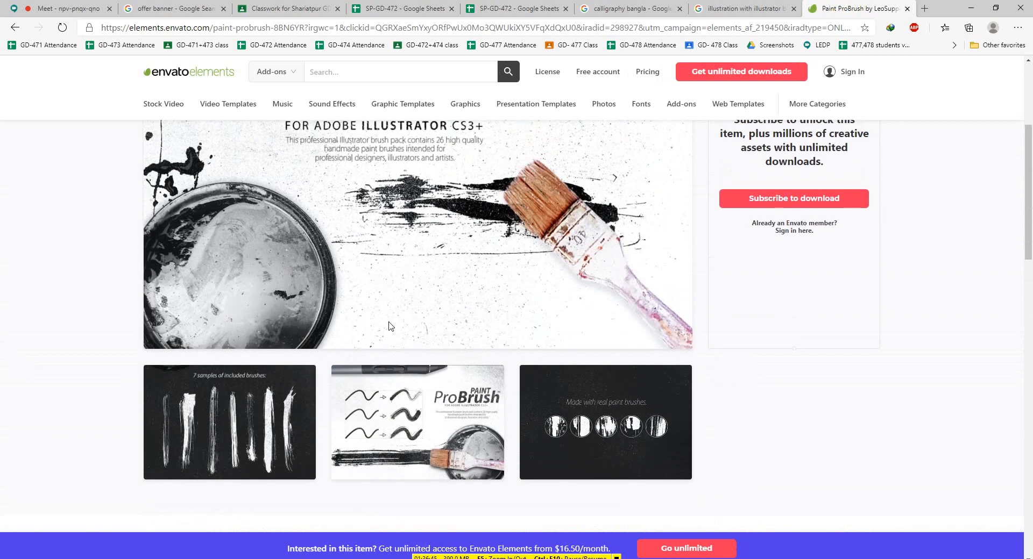
scroll(389, 329, "up", 3)
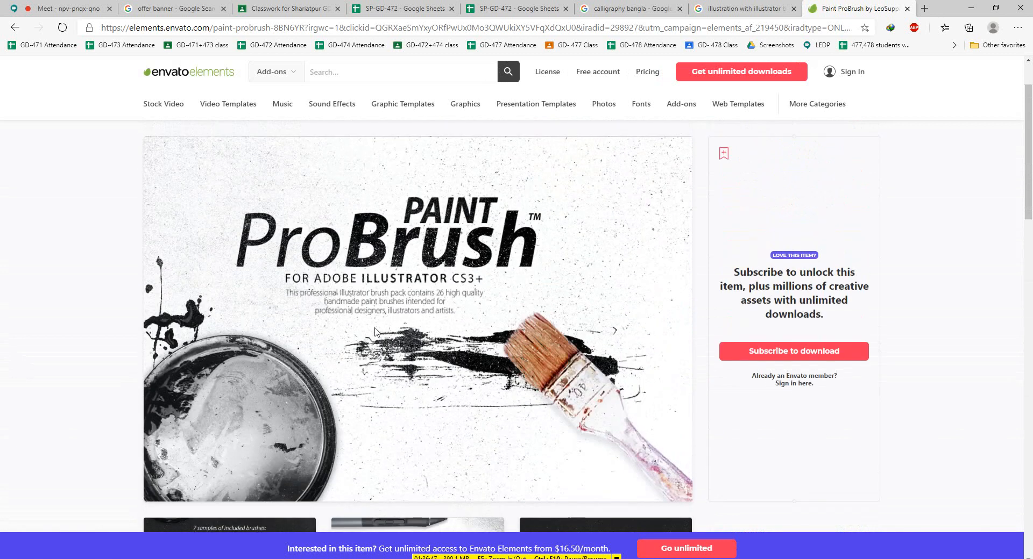
scroll(375, 331, "down", 20)
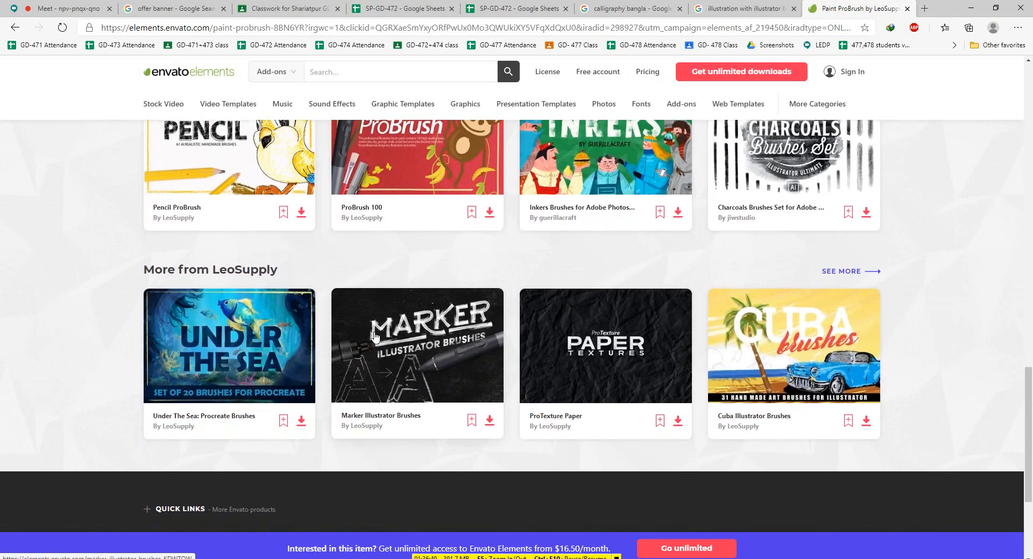
scroll(375, 336, "up", 2)
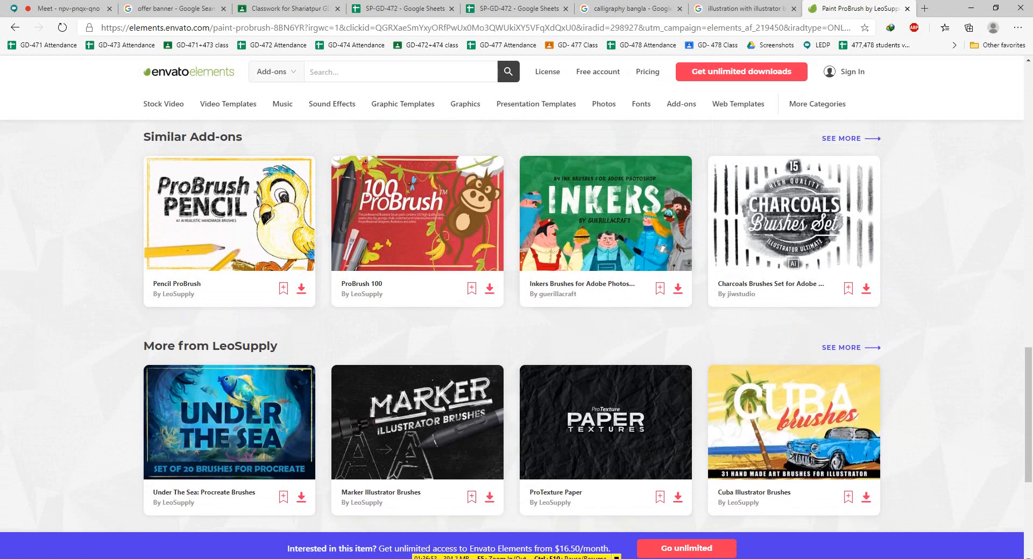
Switch to the blank Illustrator document and choose the Paintbrush Tool
mouse_move(168, 557)
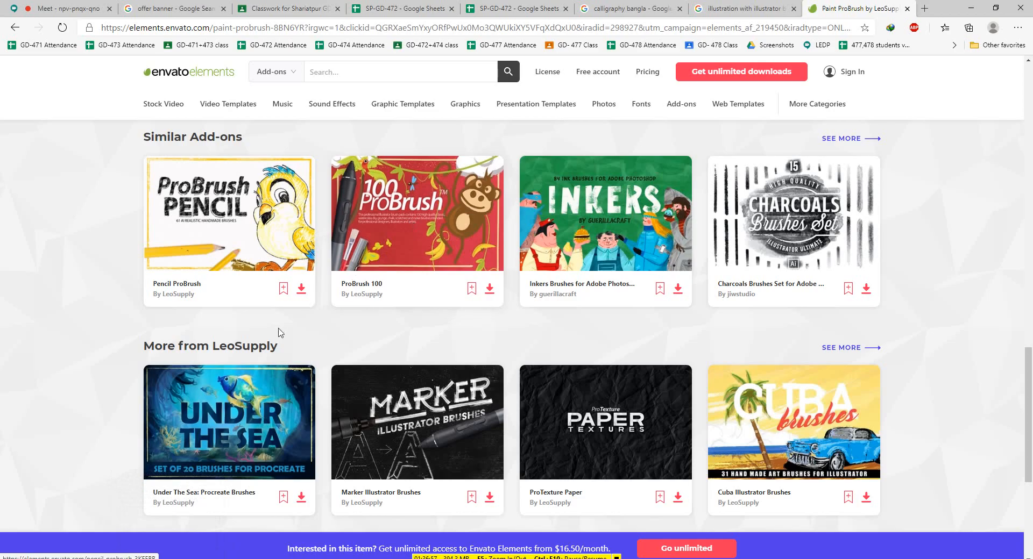
left_click(169, 557)
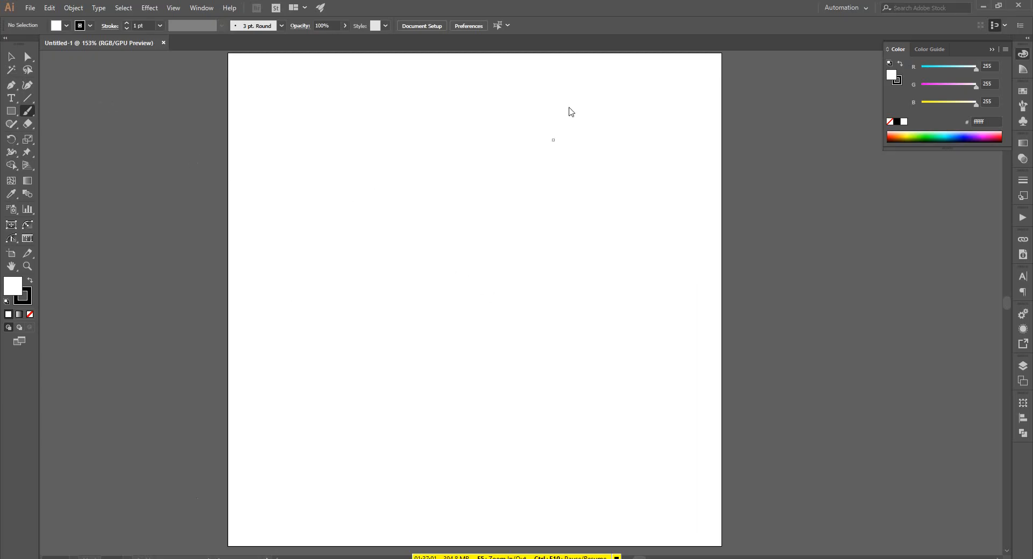
left_click(33, 112)
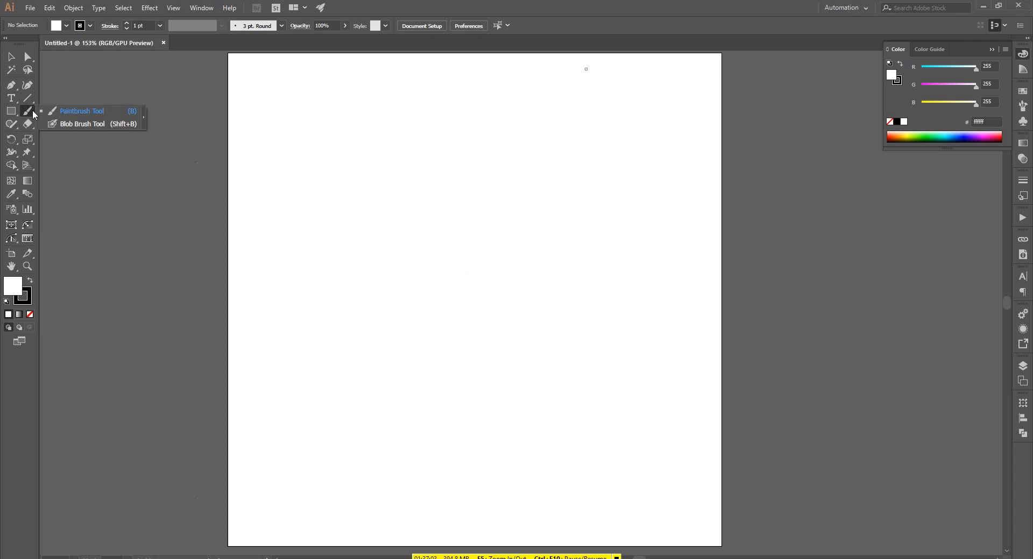
left_click(64, 115)
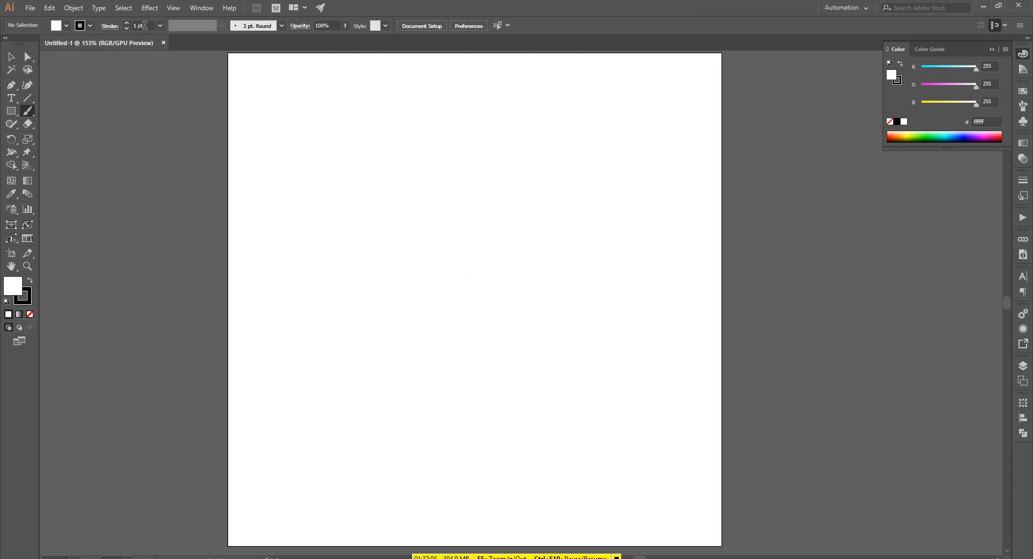
Choose an 8 pt stroke weight and paint a curved stroke in the upper part of the artboard
left_click(160, 26)
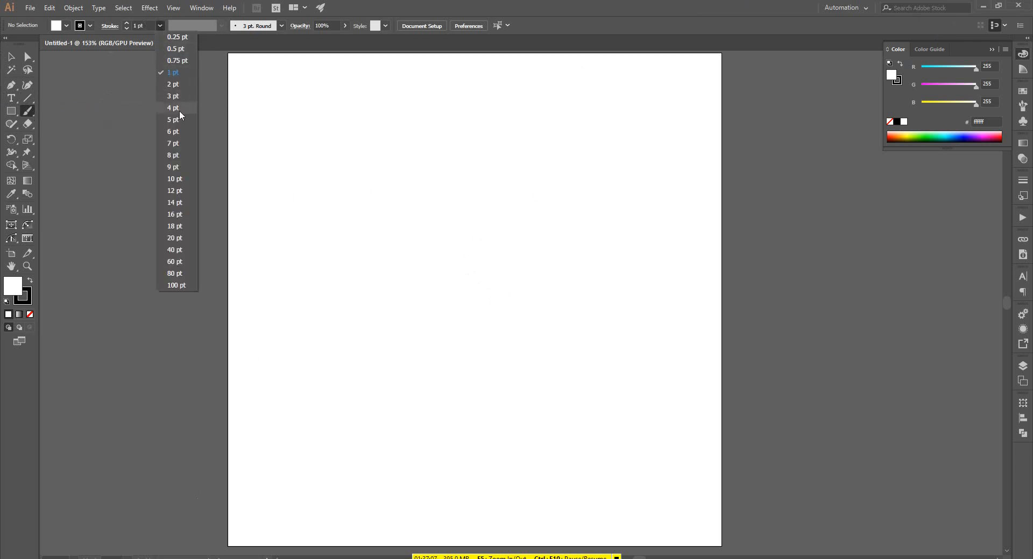
left_click(188, 158)
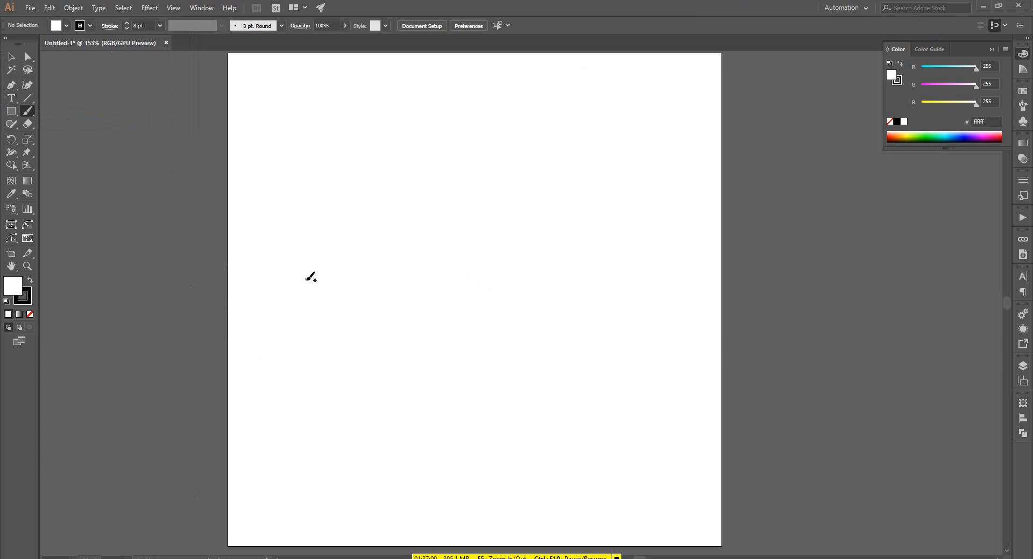
mouse_move(305, 282)
left_mouse_down()
mouse_move(342, 237)
mouse_move(427, 171)
left_mouse_up()
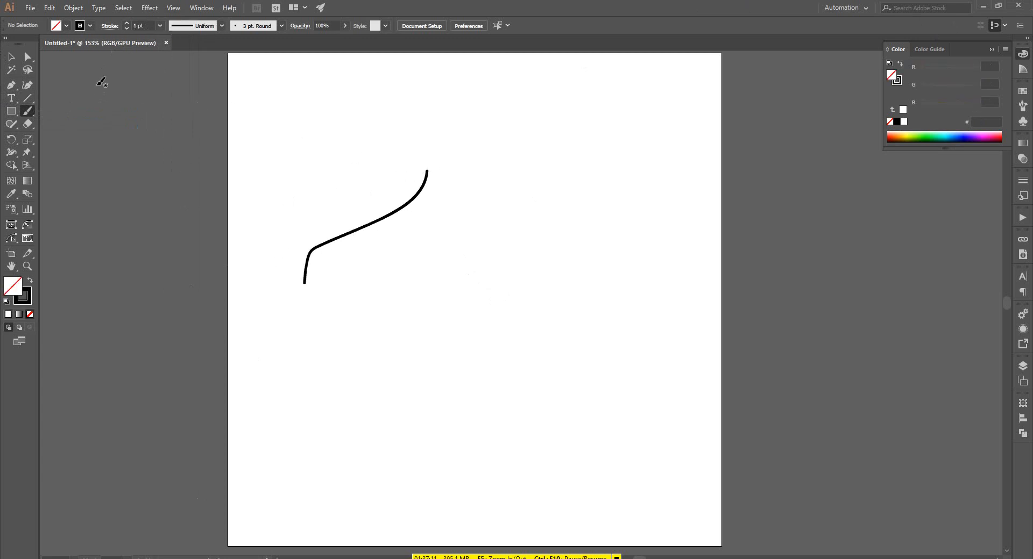
Set the stroke weight to 5 pt, paint a second curve above the first, and undo both strokes
left_click(160, 26)
left_click(170, 121)
mouse_move(321, 202)
left_mouse_down()
mouse_move(340, 176)
mouse_move(435, 110)
left_mouse_up()
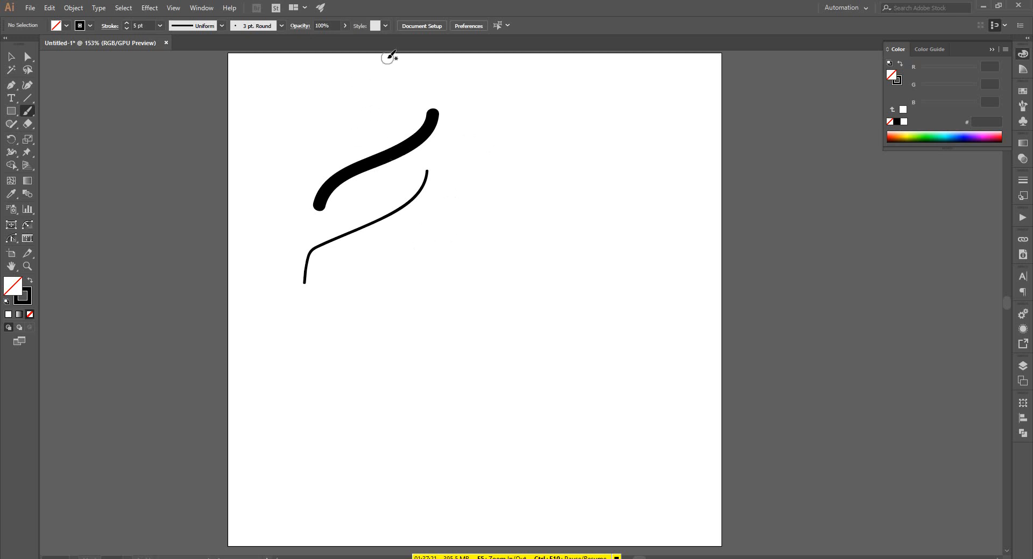
key("ctrl+z")
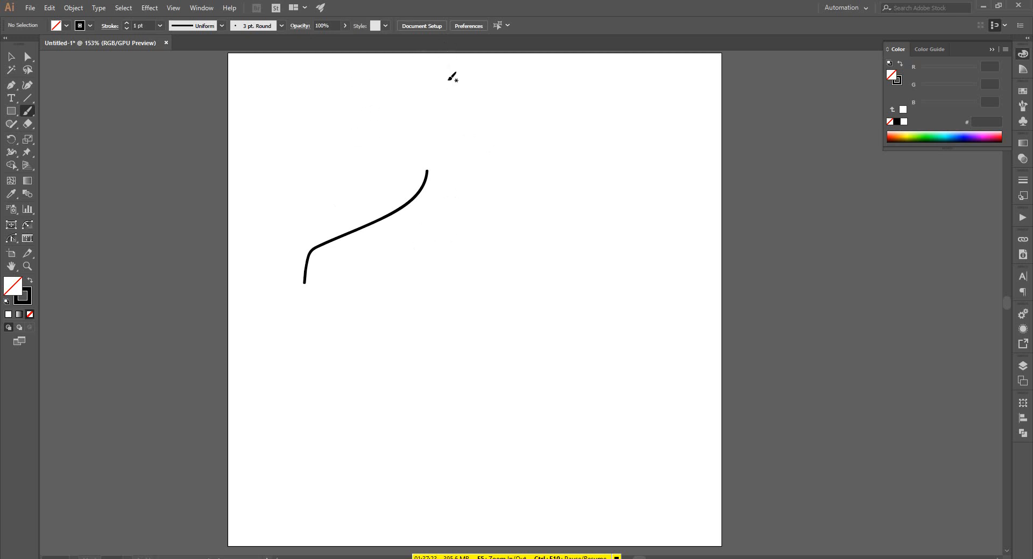
key("ctrl+z")
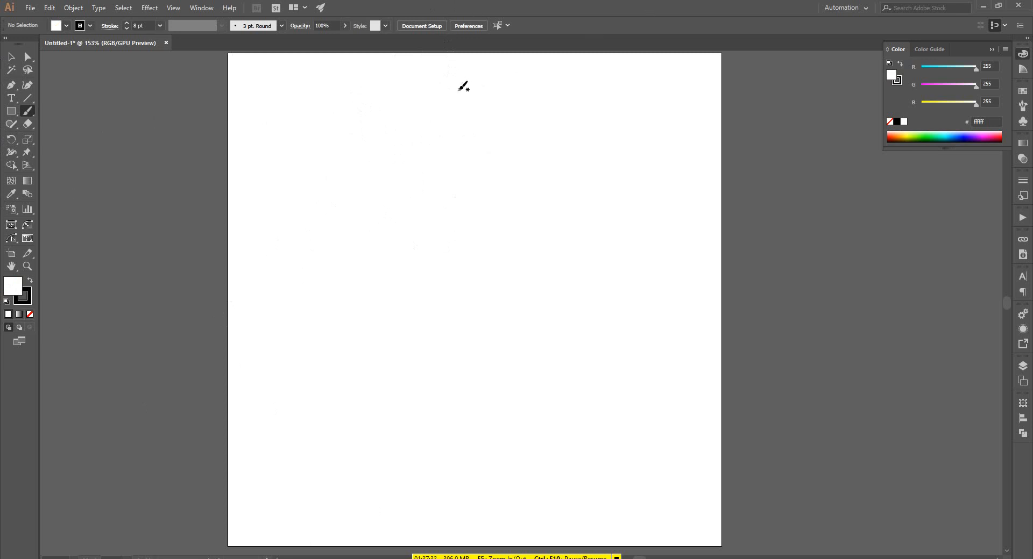
Choose the 5 pt. Flat brush and paint two crossing S-shaped curves on the artboard
left_click(273, 24)
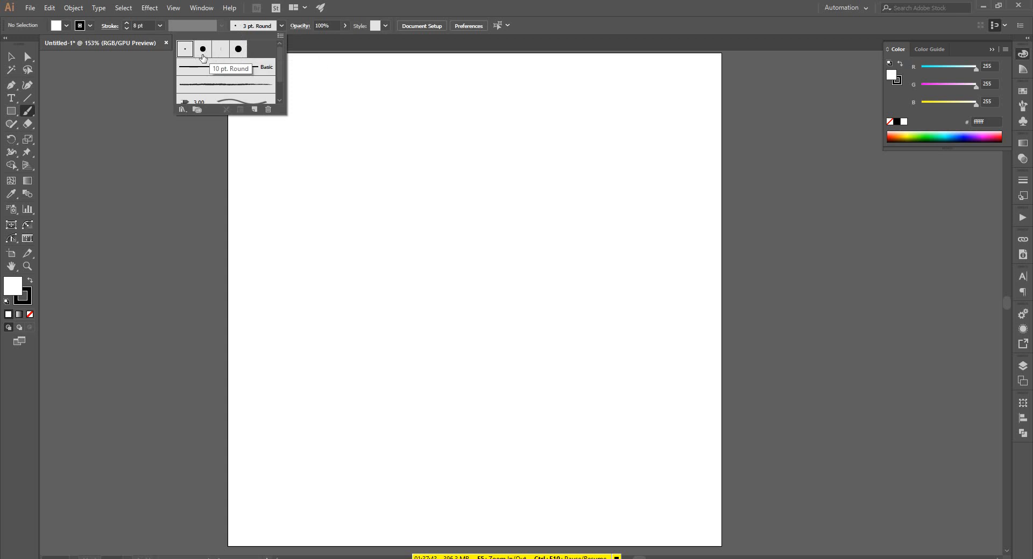
left_click(202, 55)
left_click(217, 50)
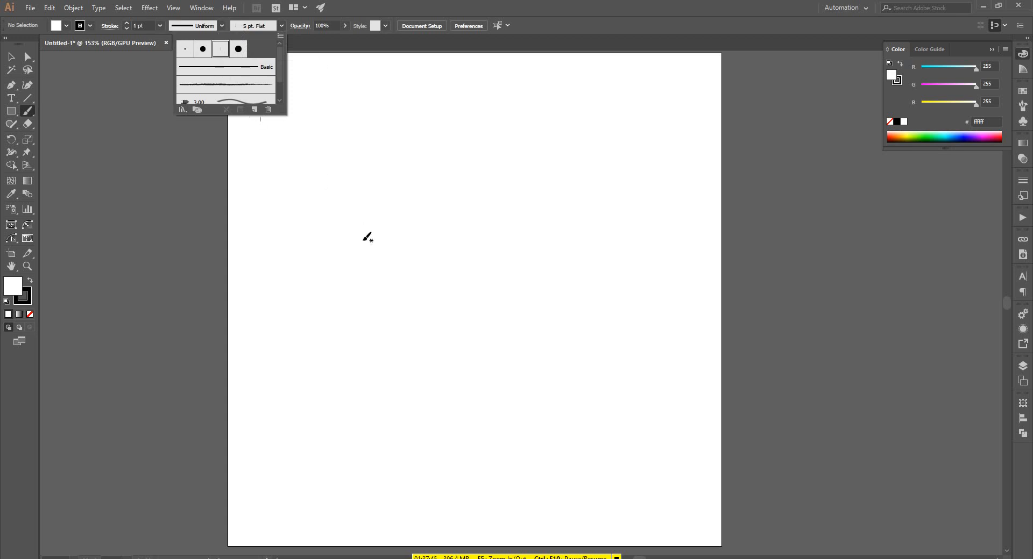
mouse_move(280, 130)
left_mouse_down()
mouse_move(355, 162)
mouse_move(461, 261)
left_mouse_up()
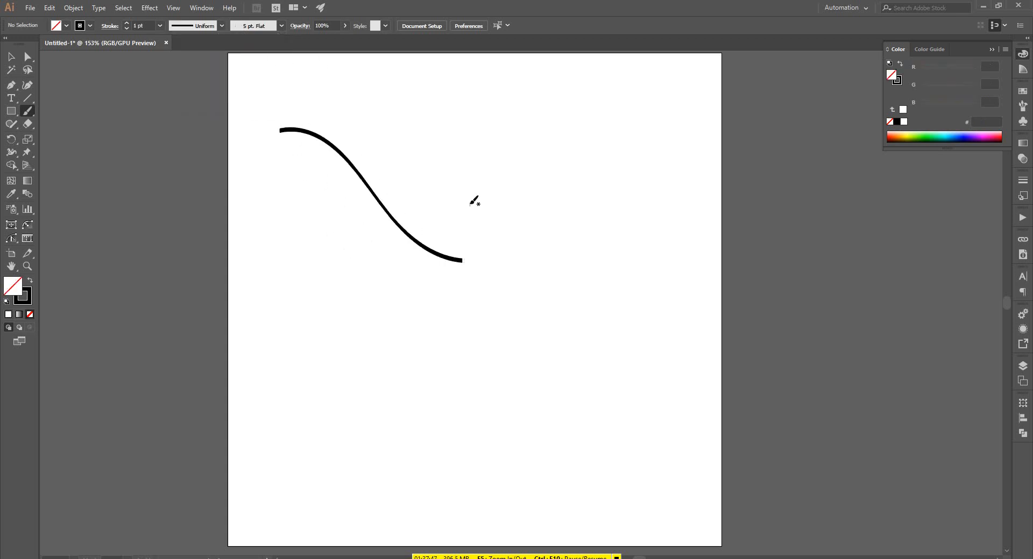
mouse_move(450, 106)
left_mouse_down()
mouse_move(425, 143)
mouse_move(348, 357)
left_mouse_up()
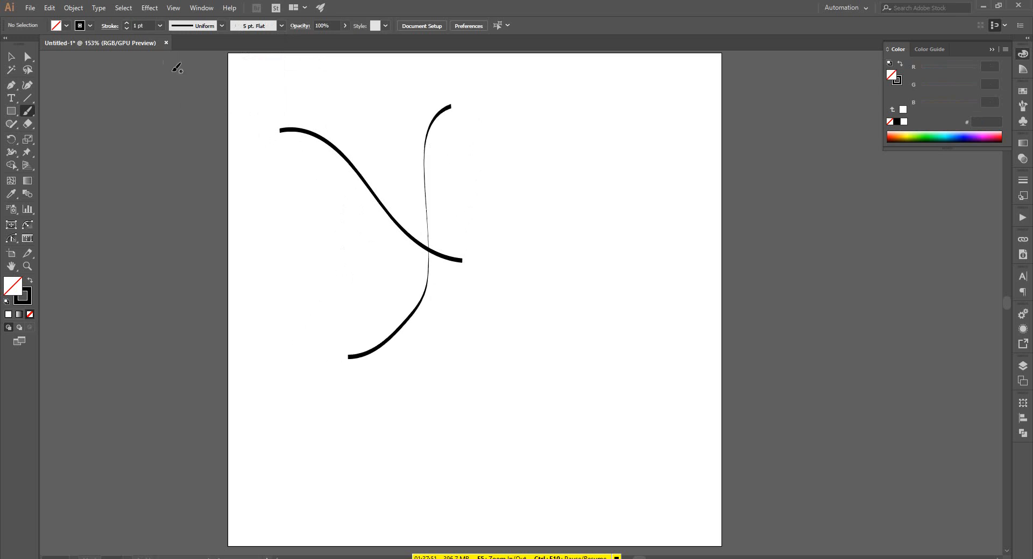
Paint sweeping calligraphic letter shapes and long strokes above them with the flat brush at a 3 pt stroke weight
mouse_move(527, 187)
left_mouse_down()
mouse_move(511, 122)
mouse_move(580, 121)
mouse_move(488, 239)
mouse_move(260, 190)
left_mouse_up()
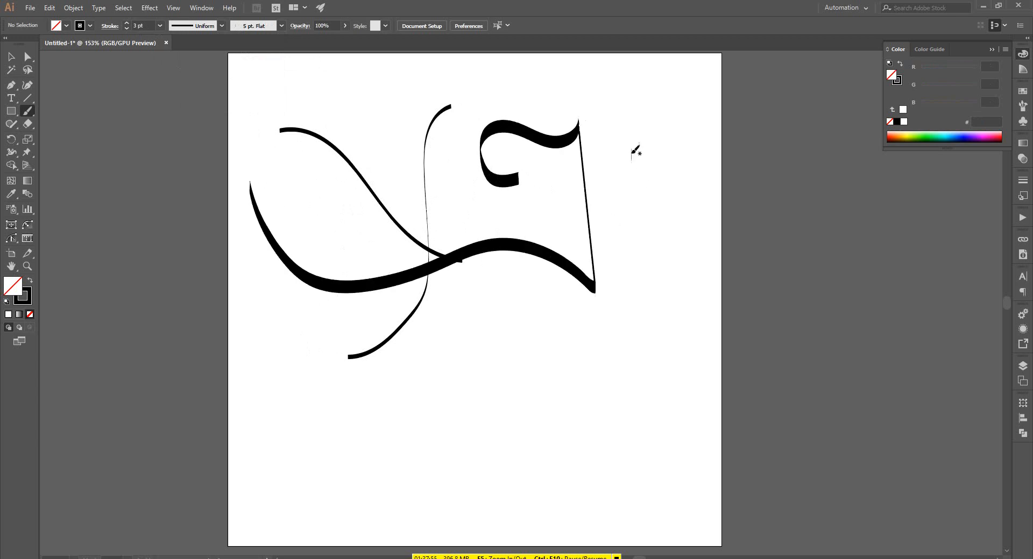
mouse_move(631, 154)
left_mouse_down()
mouse_move(651, 192)
mouse_move(620, 213)
mouse_move(724, 304)
mouse_move(816, 280)
left_mouse_up()
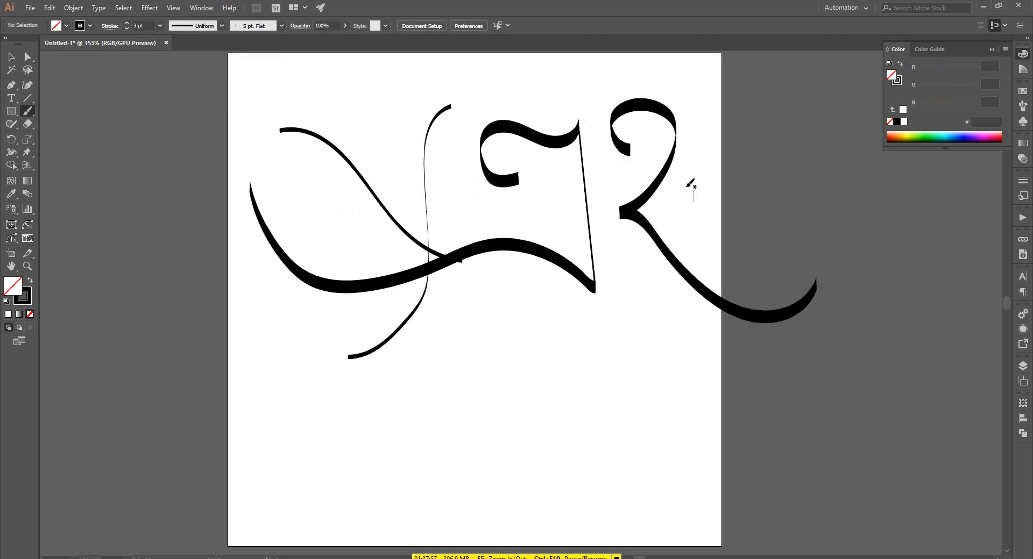
mouse_move(635, 101)
left_mouse_down()
mouse_move(616, 71)
mouse_move(426, 109)
mouse_move(268, 70)
left_mouse_up()
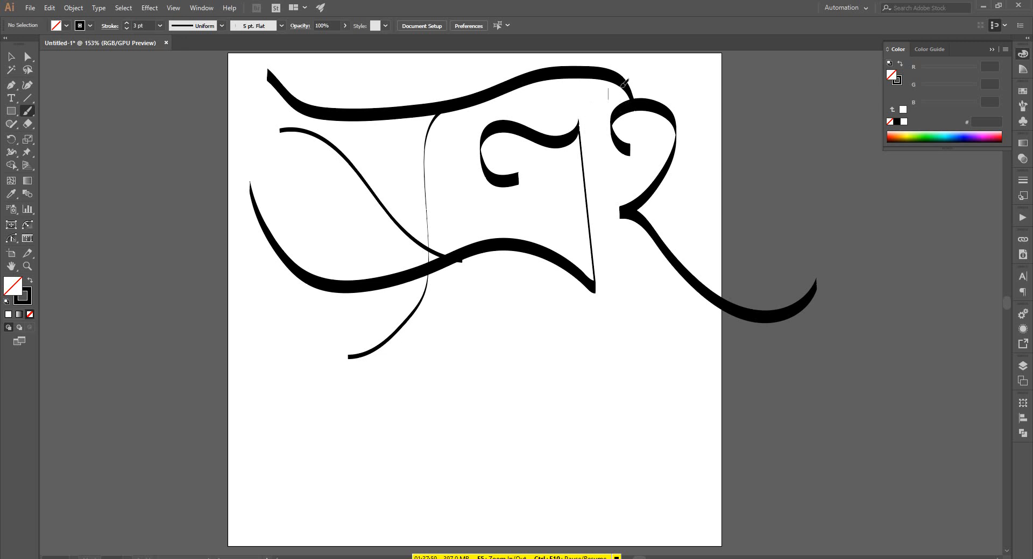
left_click_drag(623, 84, 808, 74)
Select all the practice brush strokes and delete them from the artboard
key("ctrl+1")
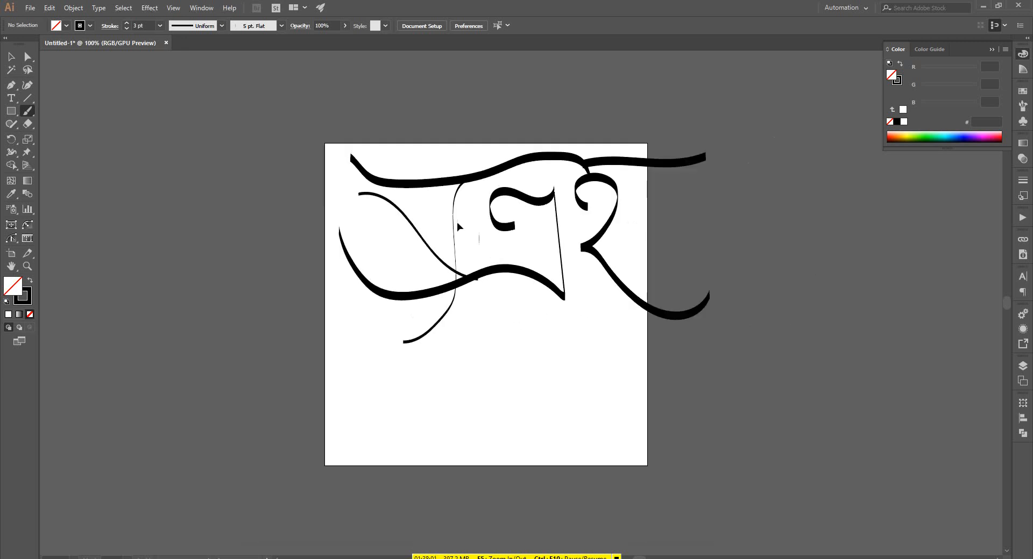
key("v")
mouse_move(339, 152)
left_mouse_down()
mouse_move(527, 251)
mouse_move(759, 419)
left_mouse_up()
key("Delete")
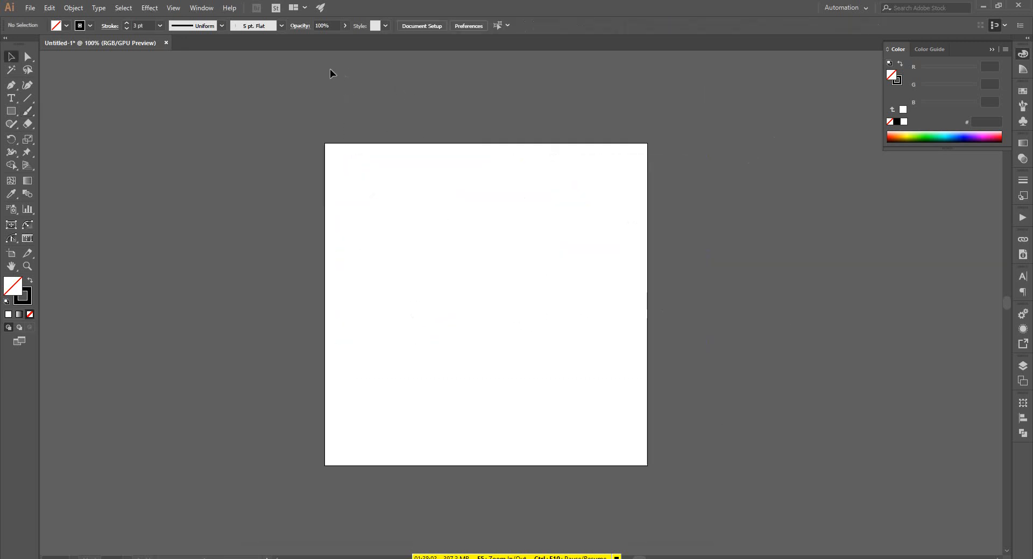
Open the Artistic_Calligraphic brush library and place it beside the artboard
left_click(259, 27)
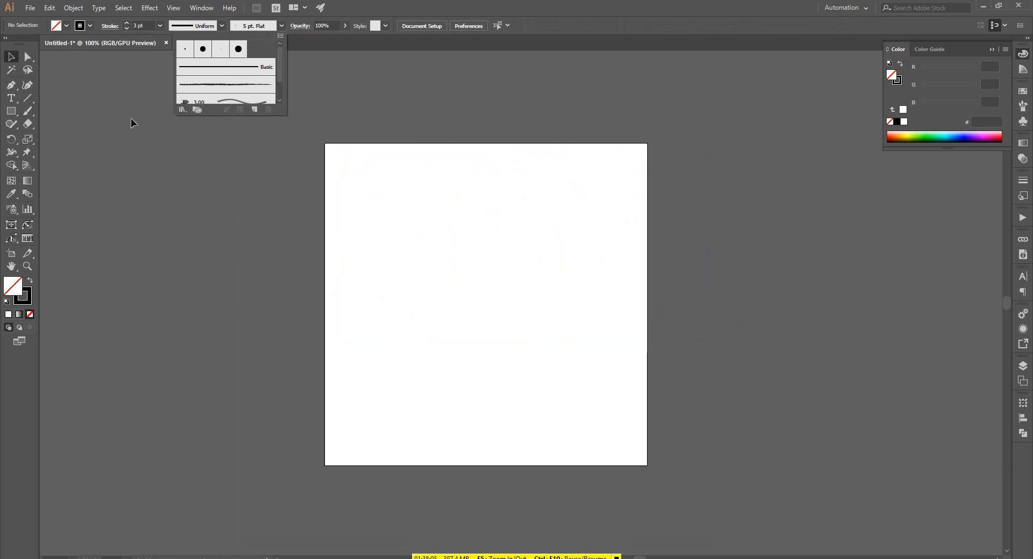
mouse_move(279, 58)
left_mouse_down()
mouse_move(283, 84)
mouse_move(279, 61)
left_mouse_up()
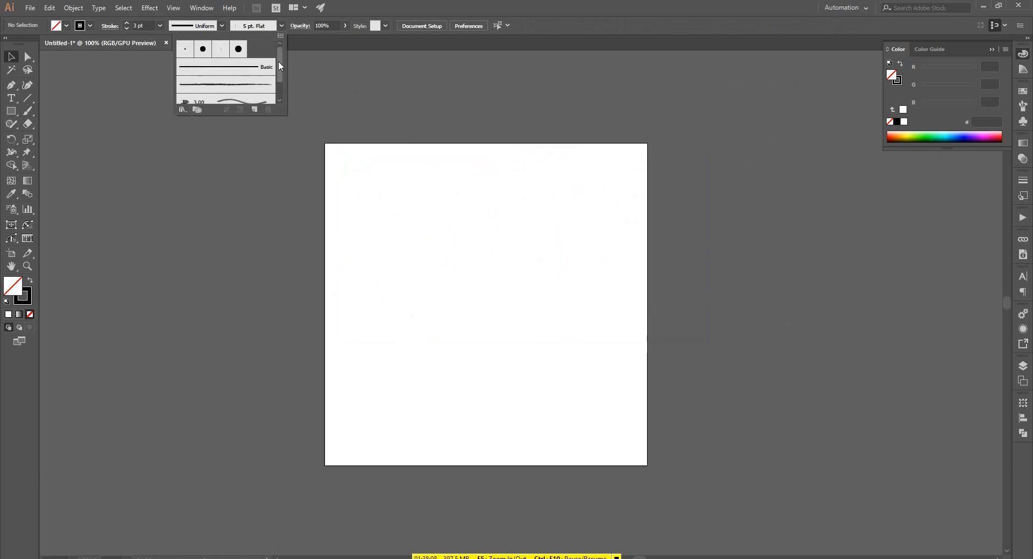
left_click(181, 110)
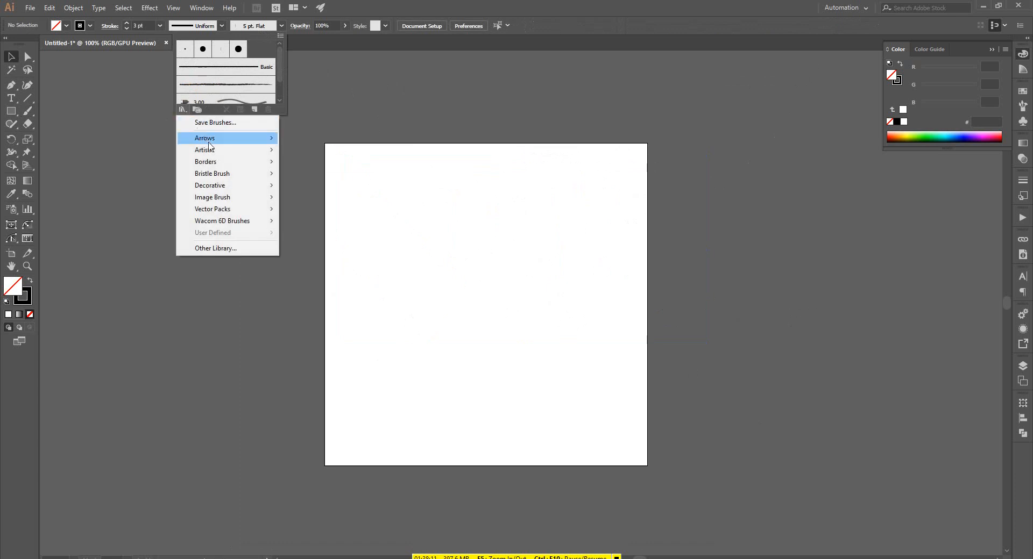
mouse_move(215, 154)
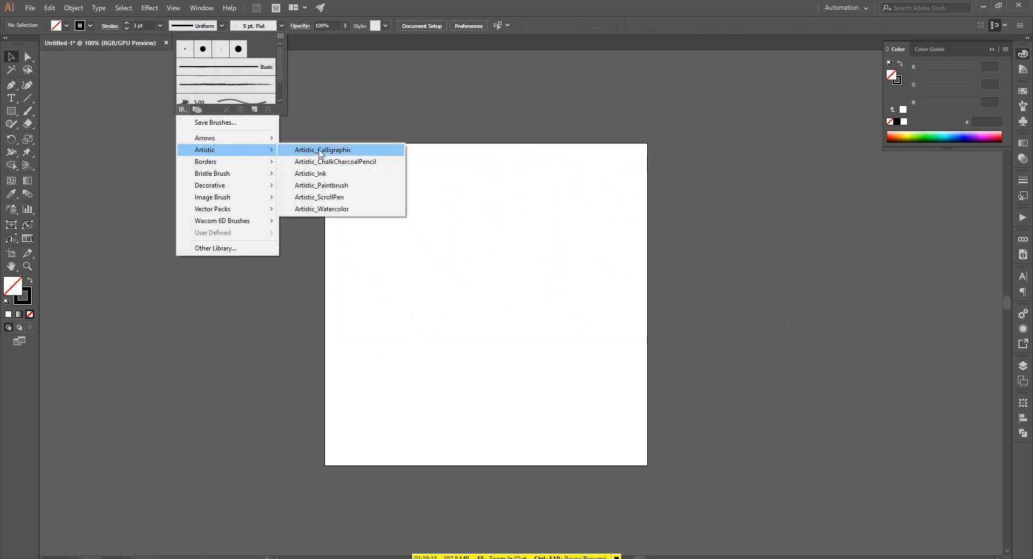
left_click(321, 151)
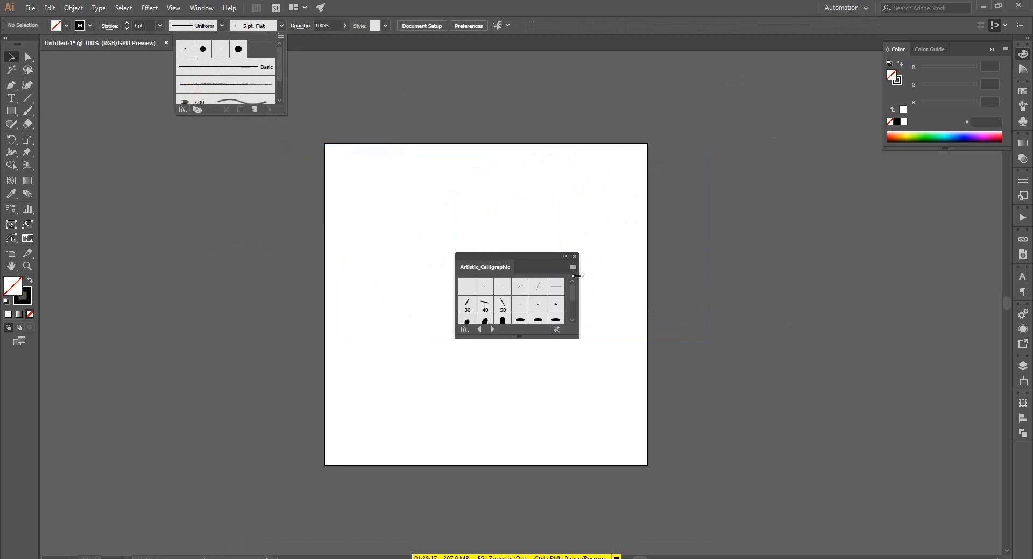
left_click(546, 273)
left_click_drag(550, 261, 766, 236)
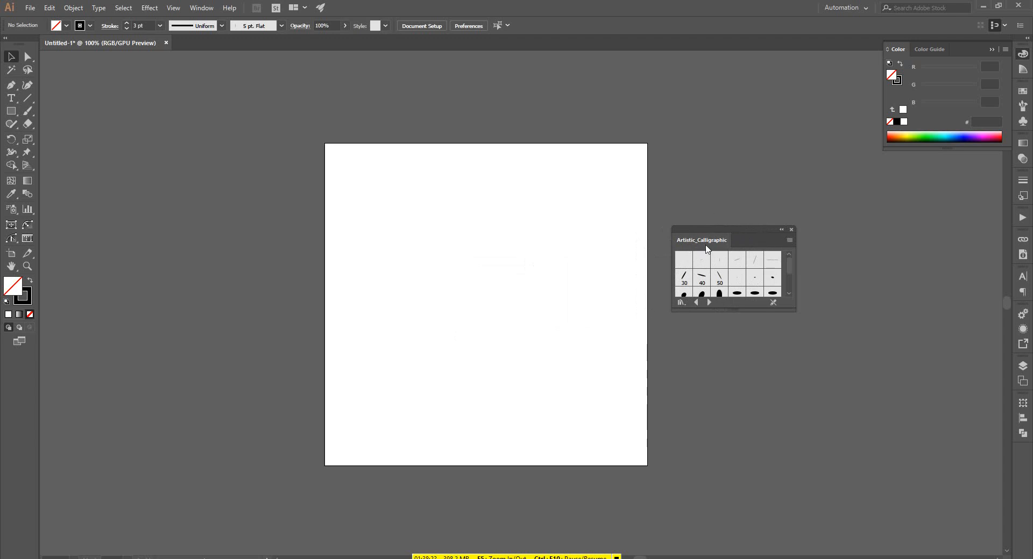
Try the 5 pt. Oval brush with an S-shaped stroke on the artboard and undo the stroke
scroll(737, 272, "down", 2)
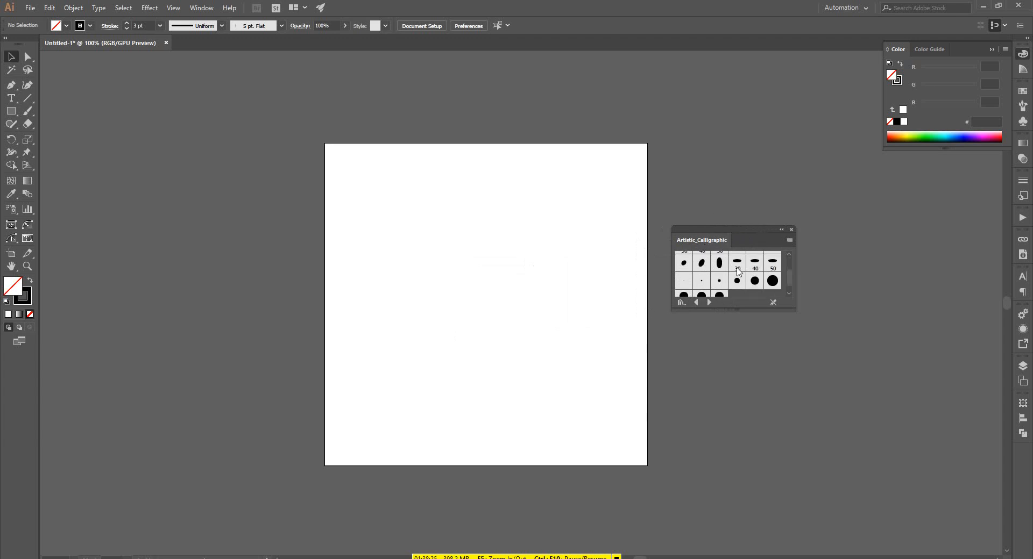
scroll(753, 277, "up", 2)
scroll(771, 280, "down", 2)
scroll(748, 278, "up", 2)
left_click(773, 279)
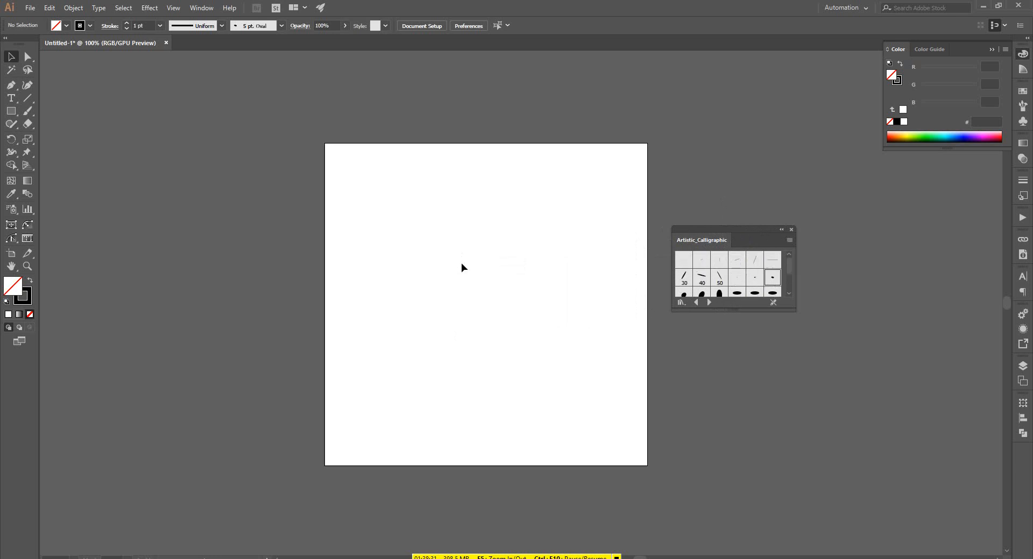
key("b")
mouse_move(443, 239)
left_mouse_down()
mouse_move(449, 345)
mouse_move(390, 385)
left_mouse_up()
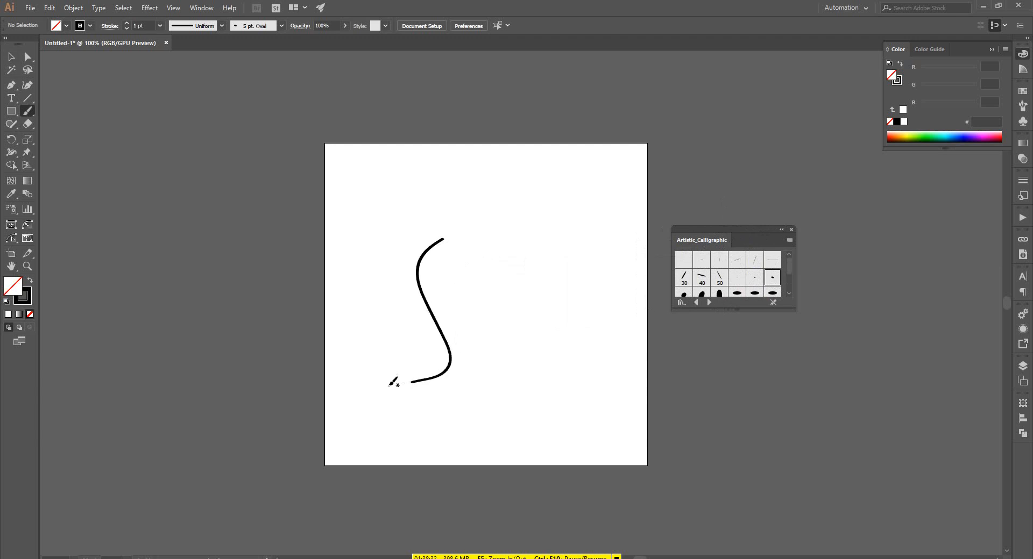
key("ctrl+z")
Choose the 40 pt. Flat calligraphic brush and undo a trial stroke painted with it
scroll(736, 282, "down", 2)
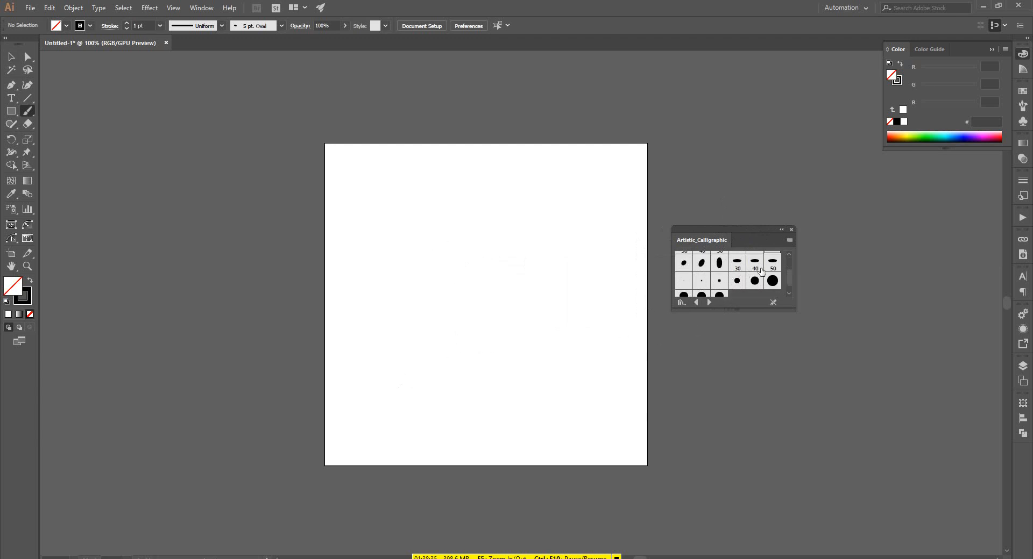
scroll(760, 271, "up", 2)
left_click(701, 277)
mouse_move(504, 228)
left_mouse_down()
mouse_move(445, 237)
mouse_move(394, 356)
left_mouse_up()
key("ctrl+z")
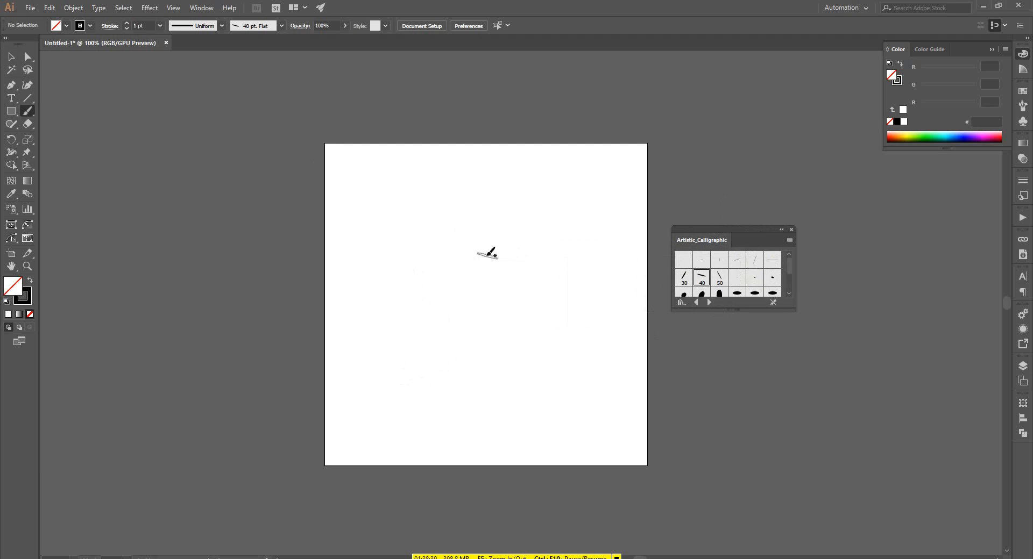
Paint a Bengali word with thick calligraphic strokes using the 40 pt. Flat brush and add a long looping flourish above it
scroll(356, 259, "up", 1, "alt")
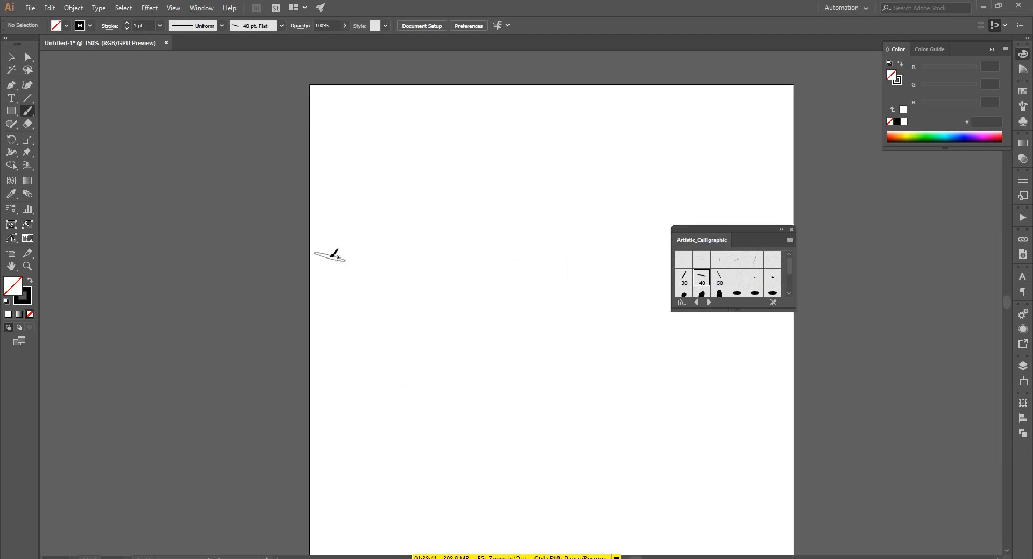
mouse_move(339, 260)
left_mouse_down()
mouse_move(402, 257)
mouse_move(340, 314)
mouse_move(416, 374)
mouse_move(404, 336)
mouse_move(406, 268)
mouse_move(421, 252)
mouse_move(474, 254)
mouse_move(464, 298)
mouse_move(477, 383)
mouse_move(472, 253)
mouse_move(516, 284)
mouse_move(525, 317)
mouse_move(551, 280)
mouse_move(586, 264)
left_mouse_up()
mouse_move(487, 263)
left_mouse_down()
mouse_move(531, 242)
mouse_move(573, 257)
mouse_move(572, 241)
mouse_move(579, 380)
left_mouse_up()
mouse_move(486, 383)
left_mouse_down()
mouse_move(519, 371)
mouse_move(529, 392)
mouse_move(565, 352)
mouse_move(524, 364)
mouse_move(500, 369)
left_mouse_up()
left_click_drag(611, 201, 645, 362)
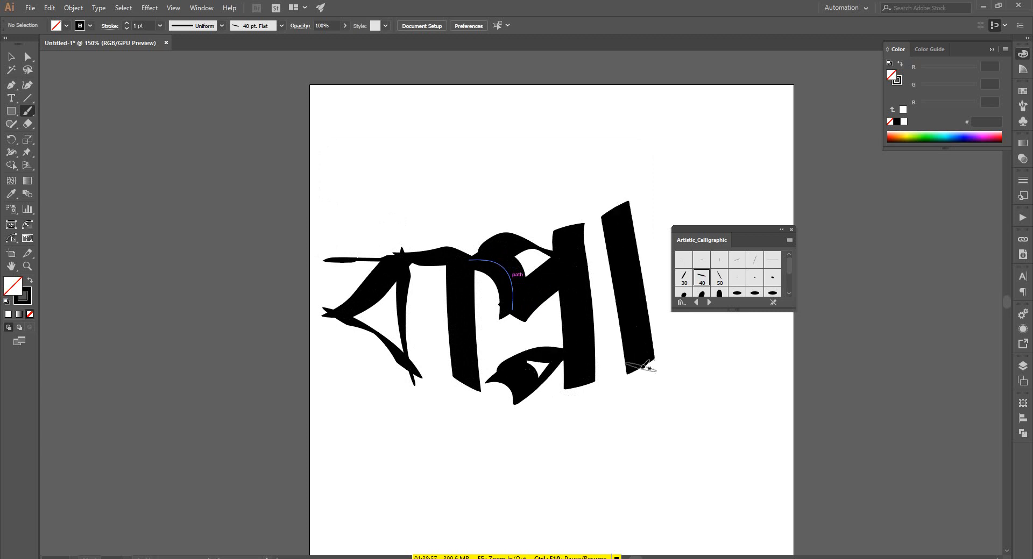
mouse_move(604, 207)
left_mouse_down()
mouse_move(169, 185)
mouse_move(475, 193)
mouse_move(441, 242)
mouse_move(295, 341)
left_mouse_up()
Scale the painted lettering down to about 488 × 274 px and move it fully inside the artboard
scroll(291, 296, "down", 3)
key("v")
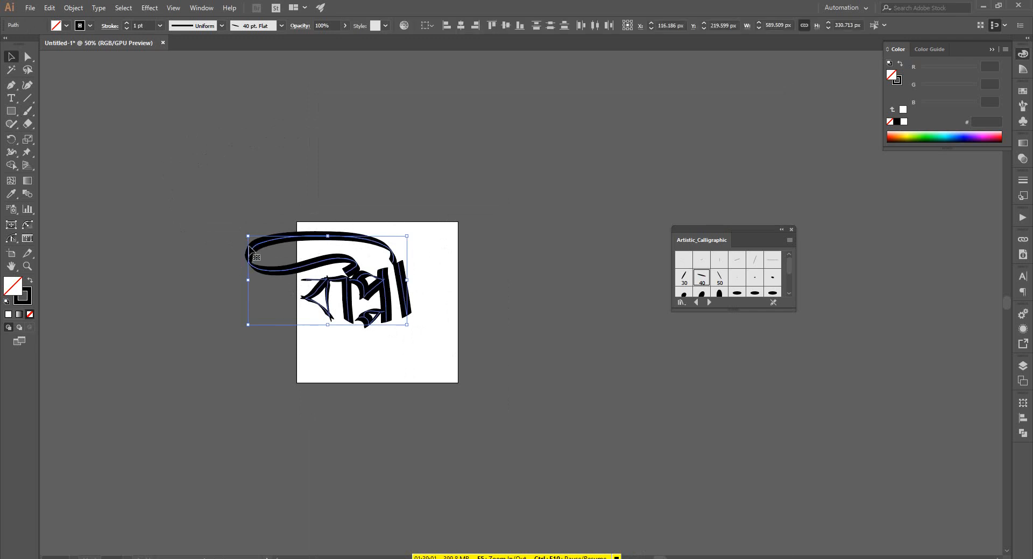
left_click_drag(248, 236, 275, 252)
left_click_drag(387, 301, 417, 324)
left_click(457, 237)
key("ctrl+=")
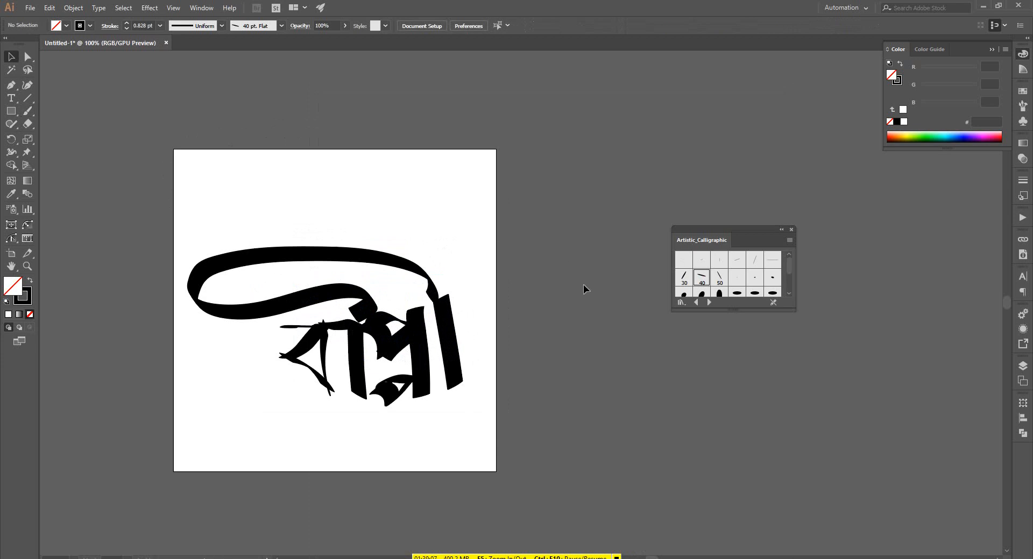
Recolor the strokes of all the lettering to red dd0b0b
left_click_drag(486, 244, 193, 438)
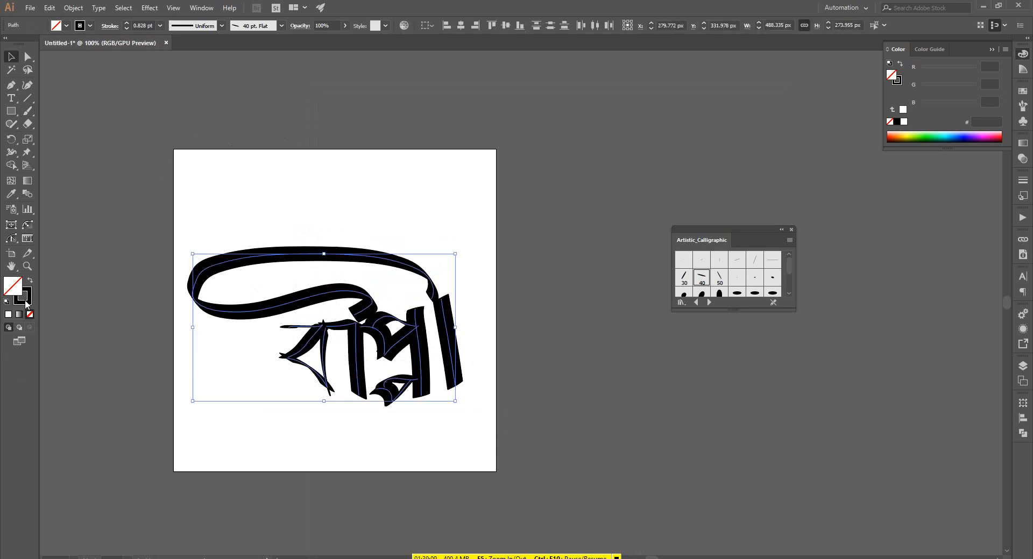
double_click(26, 304)
left_click_drag(673, 196, 686, 151)
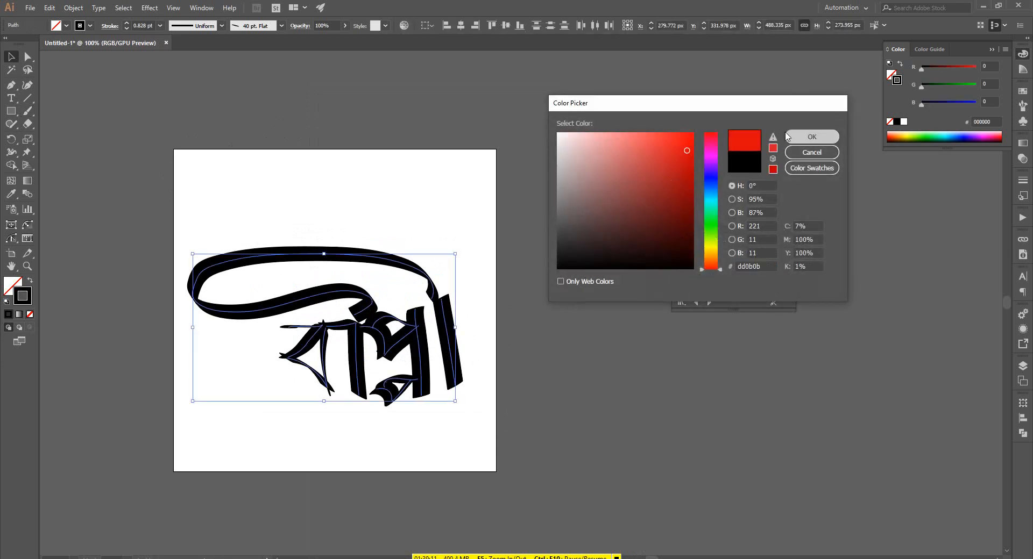
left_click(787, 138)
left_click(548, 243)
scroll(544, 254, "down", 2)
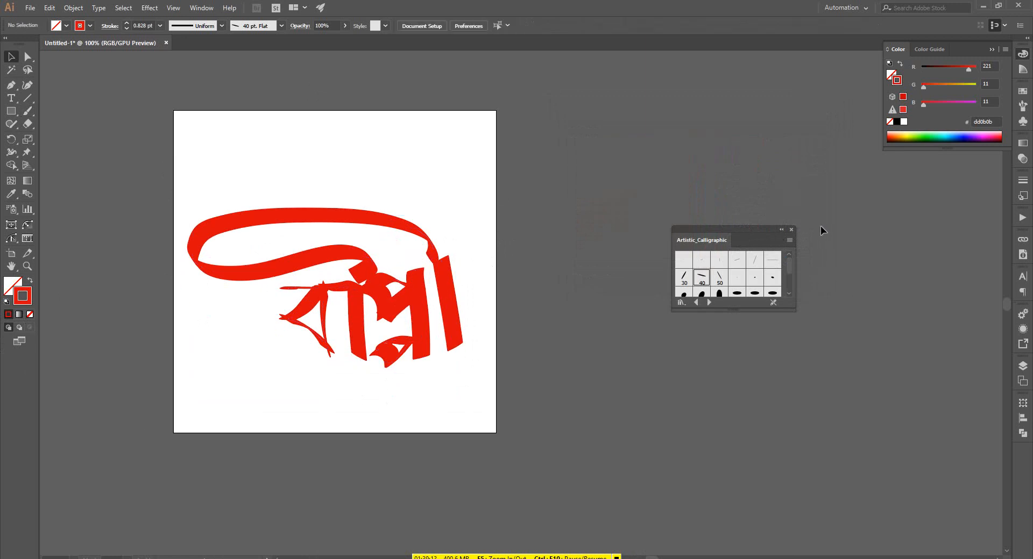
Move all the red lettering off the artboard to the empty canvas at its upper right
left_click_drag(747, 231, 747, 223)
left_click_drag(496, 190, 201, 363)
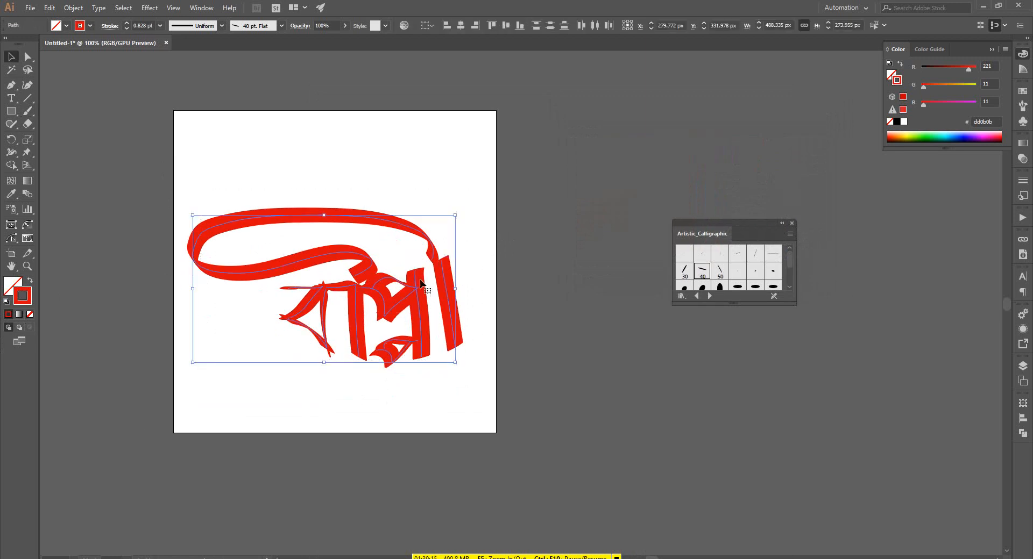
left_click_drag(406, 289, 761, 127)
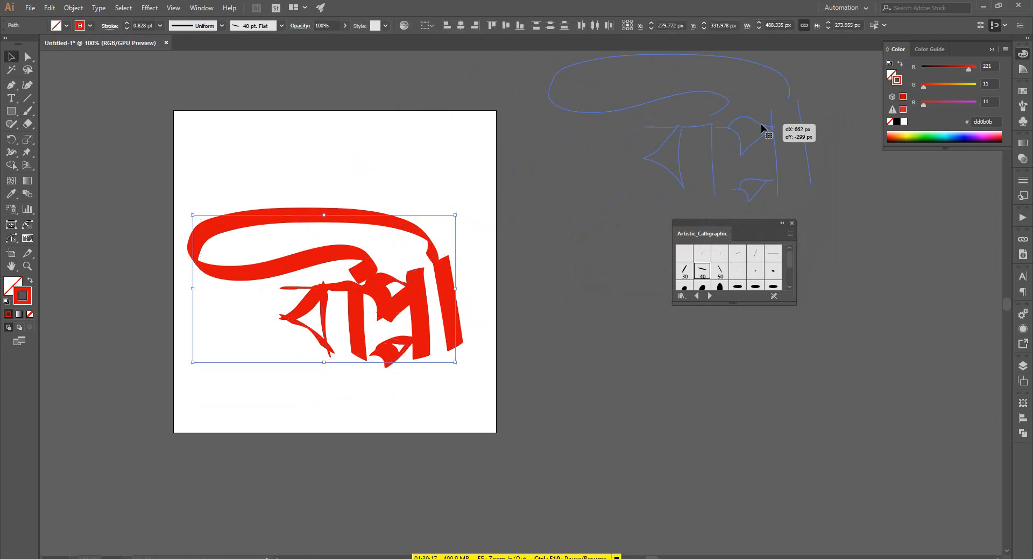
left_click(588, 242)
Draw a 601 × 601 px rectangle covering the whole artboard and swap its fill and stroke
scroll(609, 283, "up", 1)
scroll(273, 232, "up", 1)
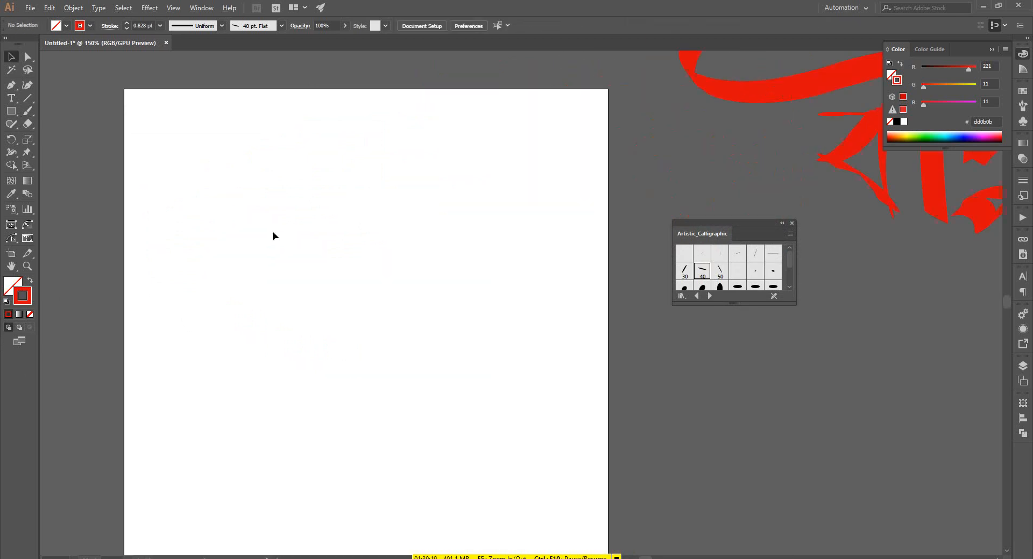
scroll(272, 232, "down", 1)
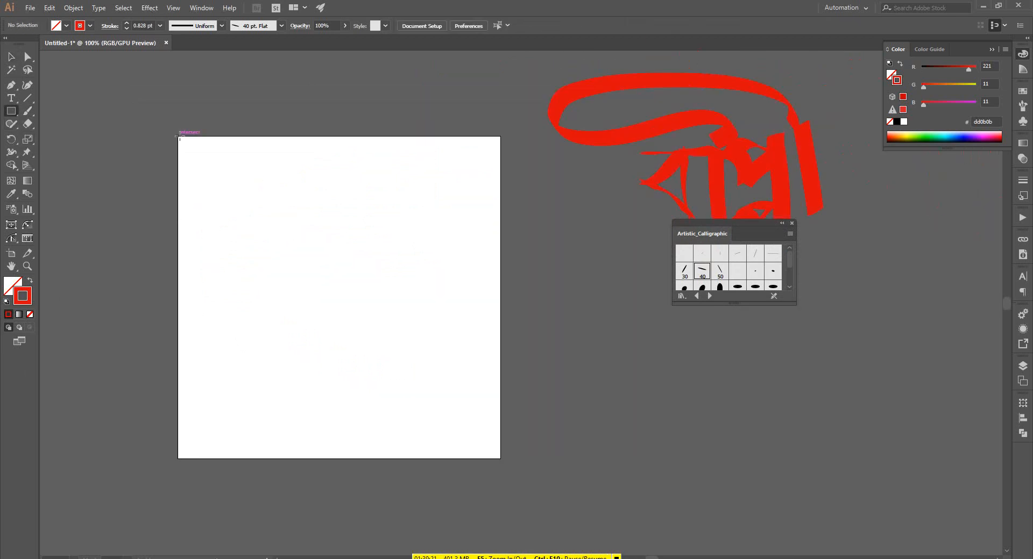
mouse_move(179, 138)
left_mouse_down()
mouse_move(265, 177)
mouse_move(499, 459)
left_mouse_up()
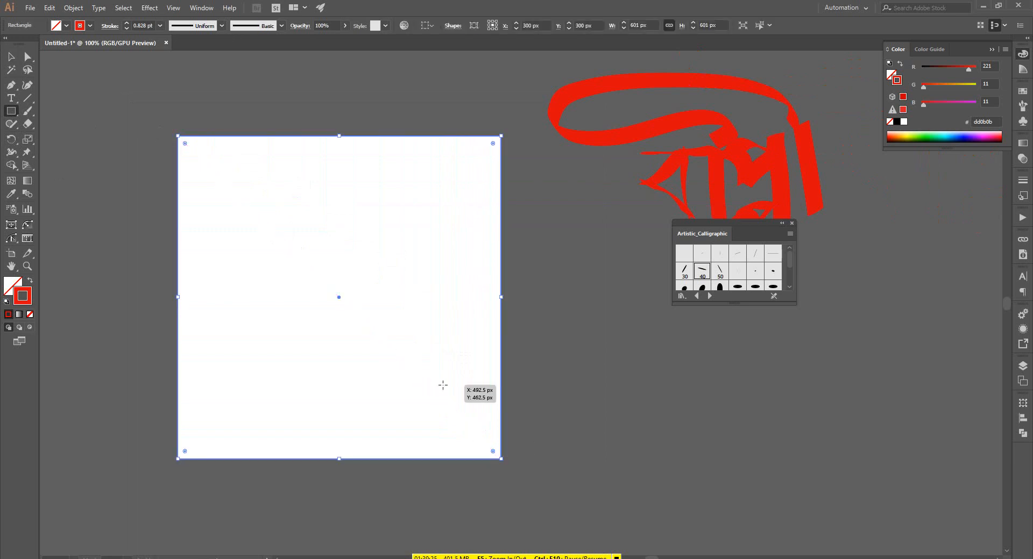
key("shift+x")
Fill the background rectangle with light blue 06d0ff and deselect it
double_click(9, 288)
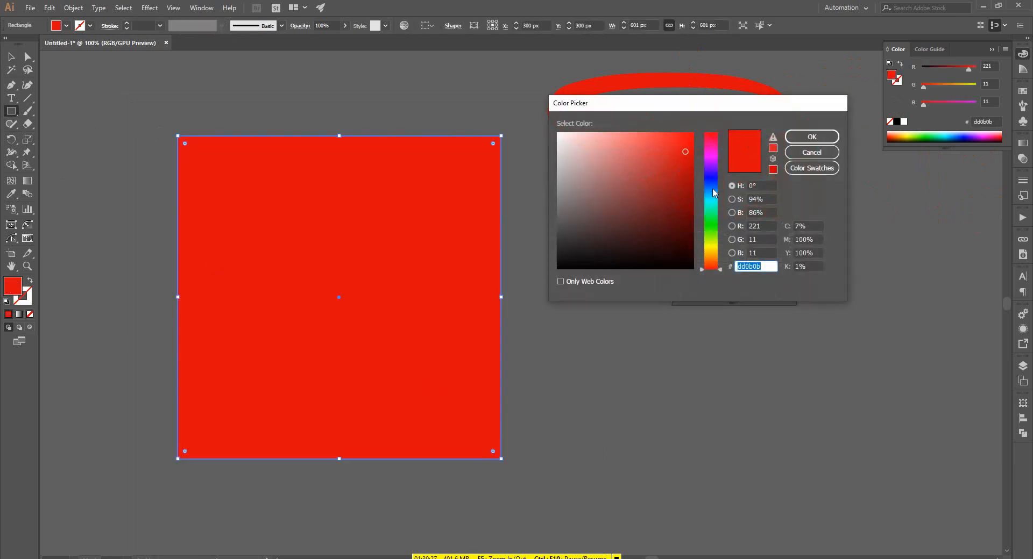
mouse_move(712, 188)
left_mouse_down()
mouse_move(711, 180)
mouse_move(714, 190)
left_mouse_up()
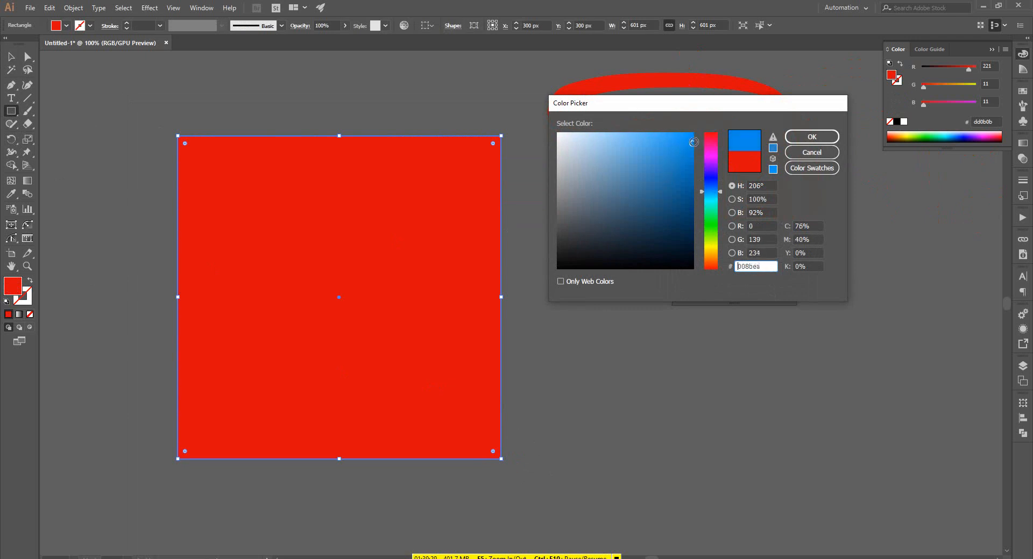
left_click_drag(694, 142, 690, 137)
left_click(811, 136)
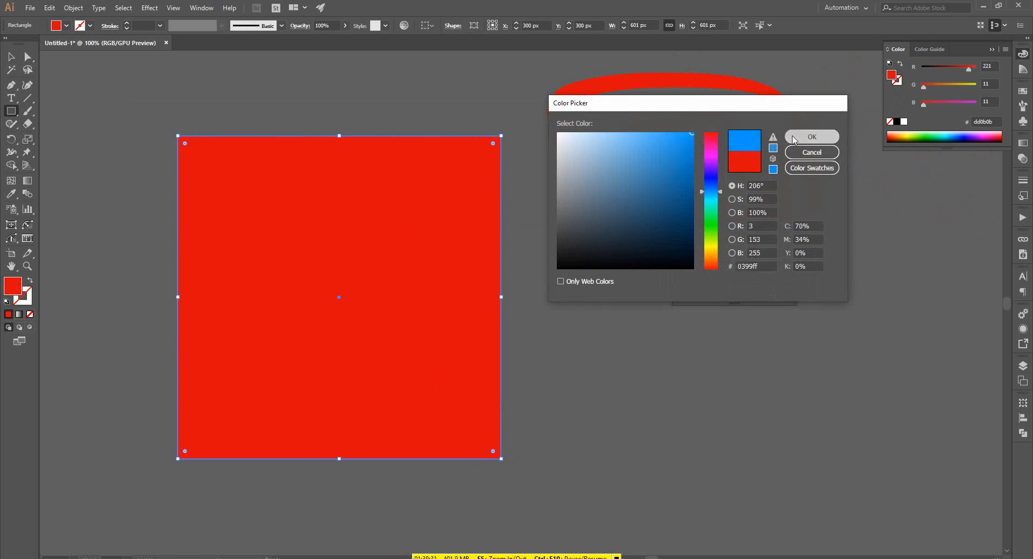
double_click(9, 289)
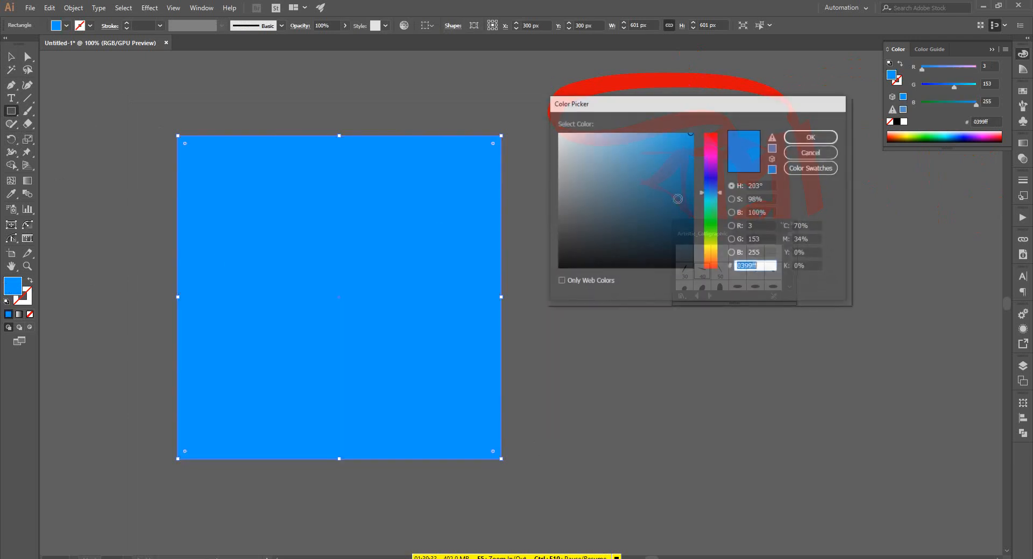
left_click_drag(721, 203, 720, 198)
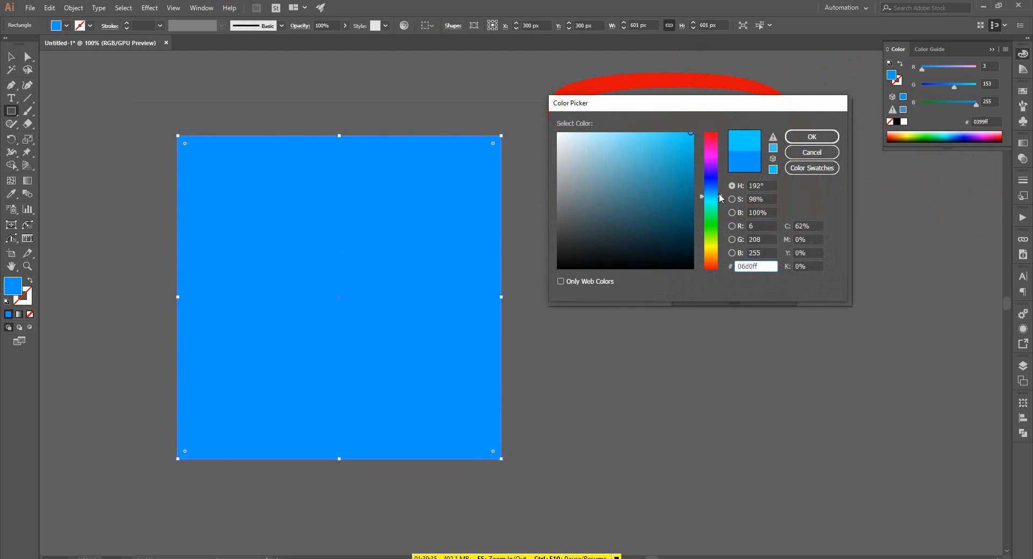
left_click(811, 137)
key("v")
left_click(563, 272)
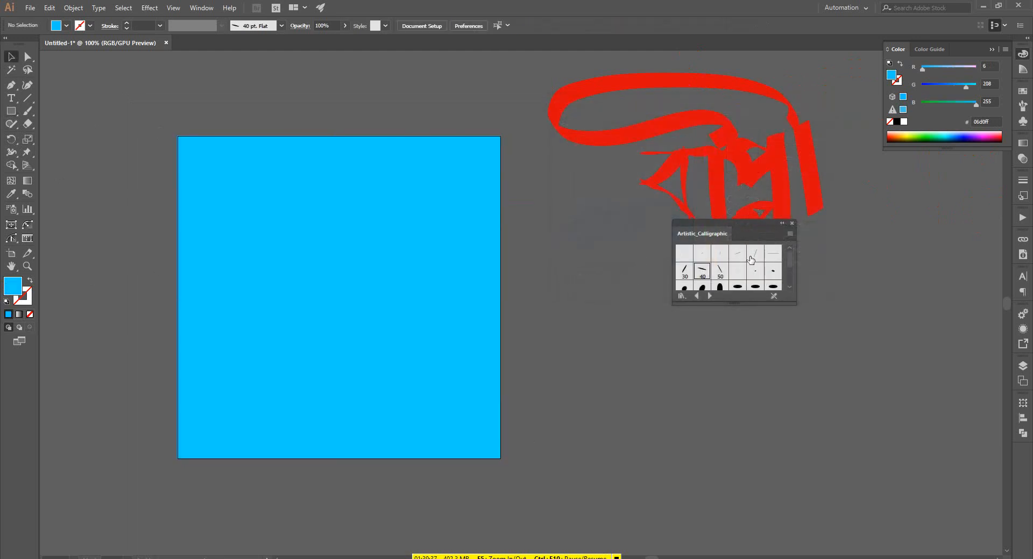
Choose the 5 pt. Oval brush from the Artistic_Calligraphic library for use with the Paintbrush Tool
scroll(753, 276, "down", 2)
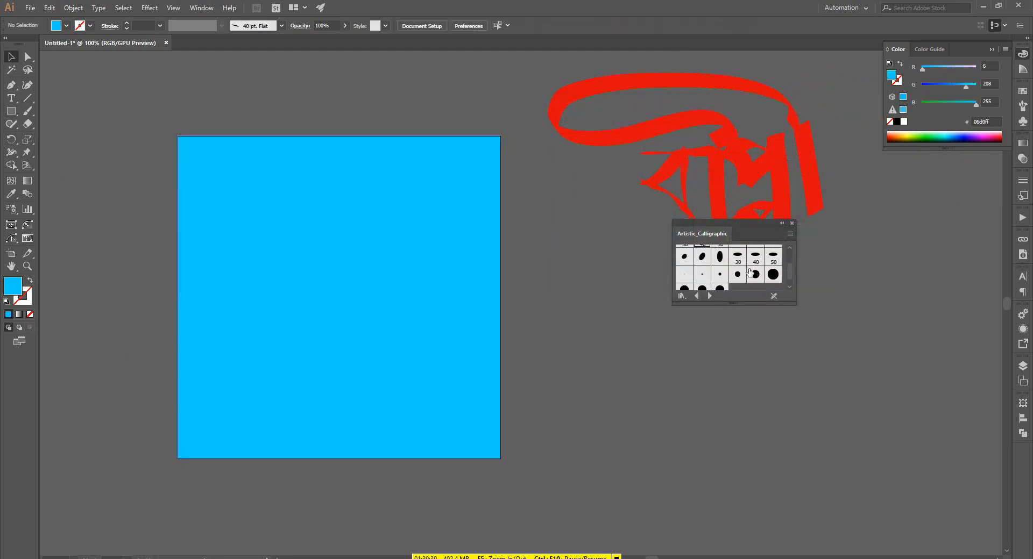
scroll(759, 279, "up", 2)
left_click(773, 272)
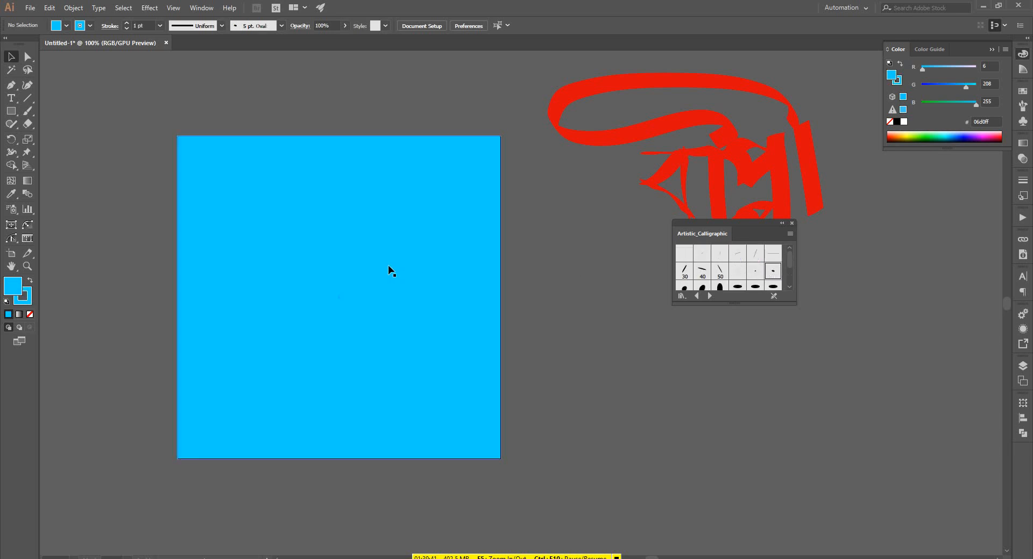
key("b")
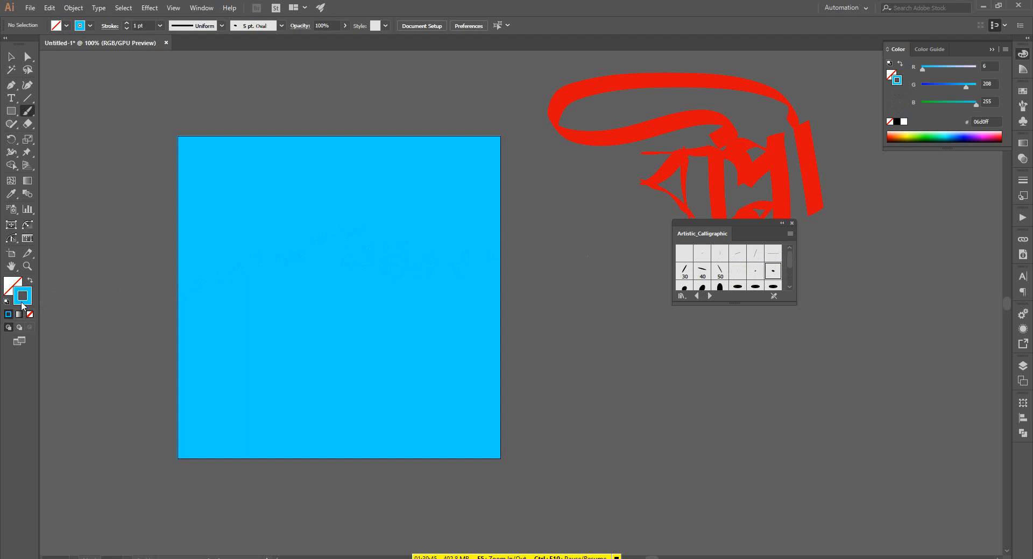
double_click(16, 287)
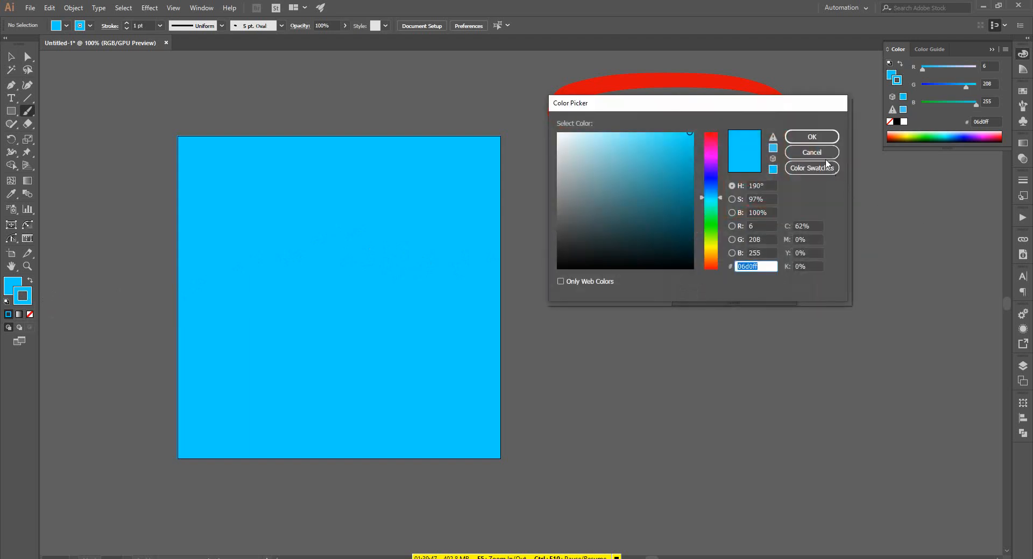
left_click(826, 158)
key("v")
left_click(486, 226)
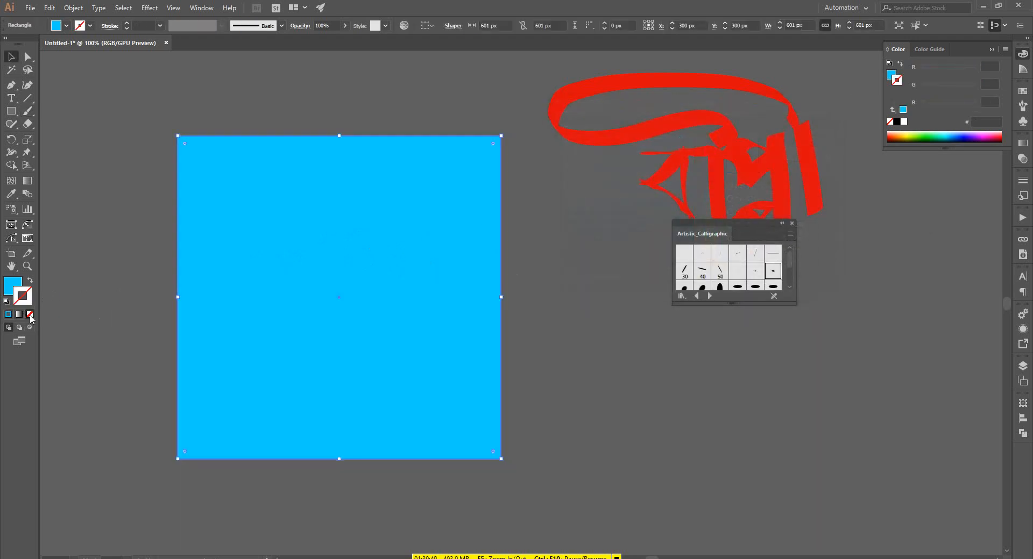
left_click(147, 307)
key("b")
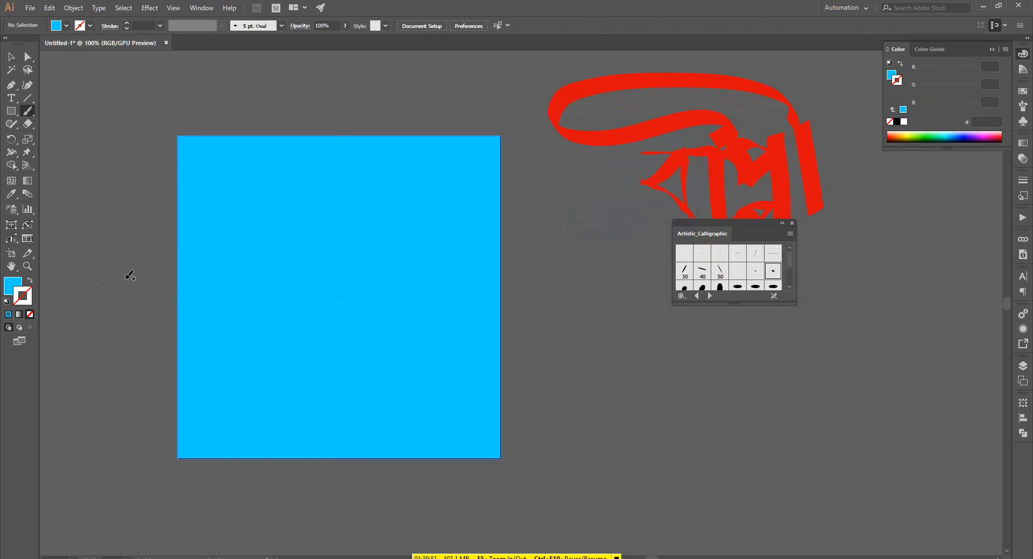
Set the brush to no fill and a white ffffff stroke color
key("x")
key("comma")
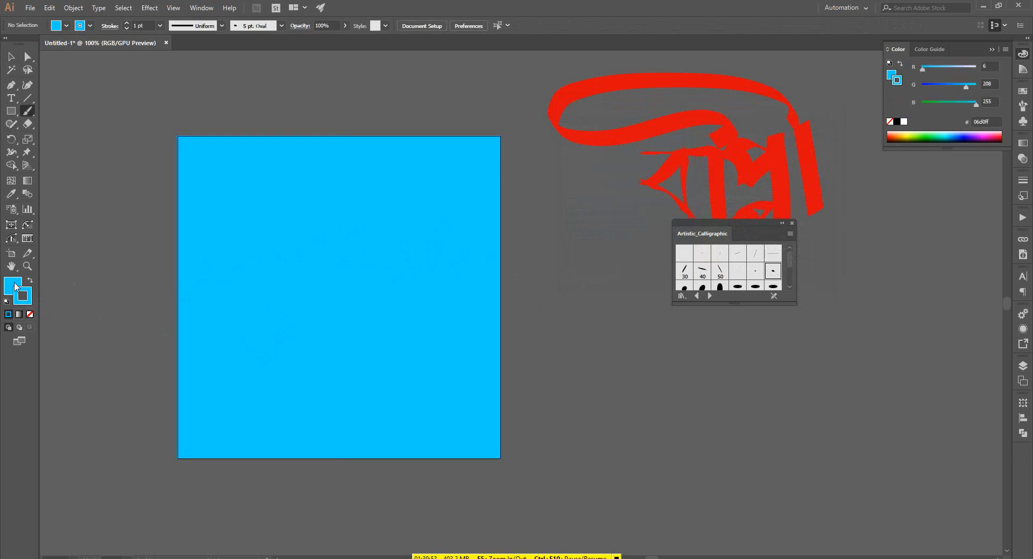
left_click(28, 315)
left_click(25, 299)
double_click(22, 296)
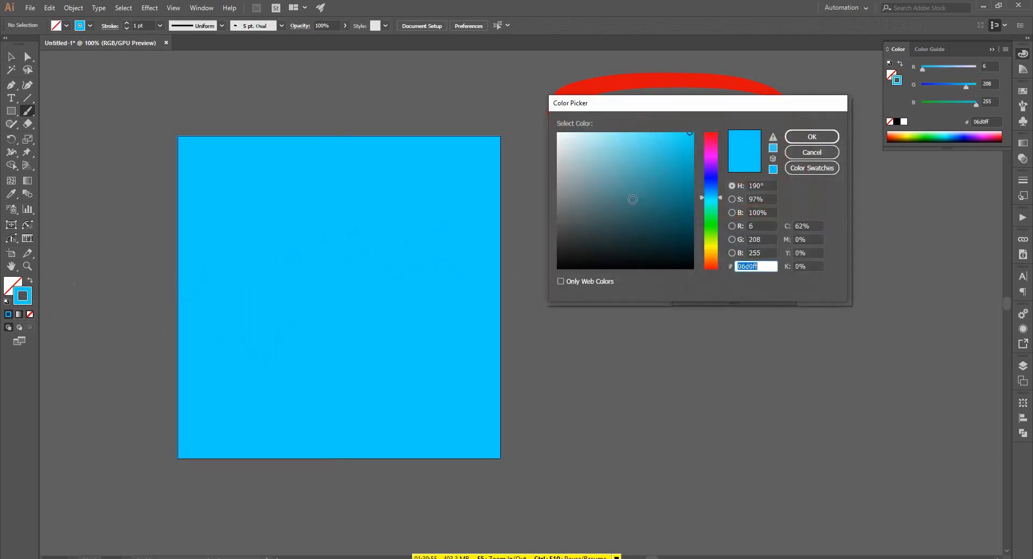
type("ffffff")
left_click(807, 138)
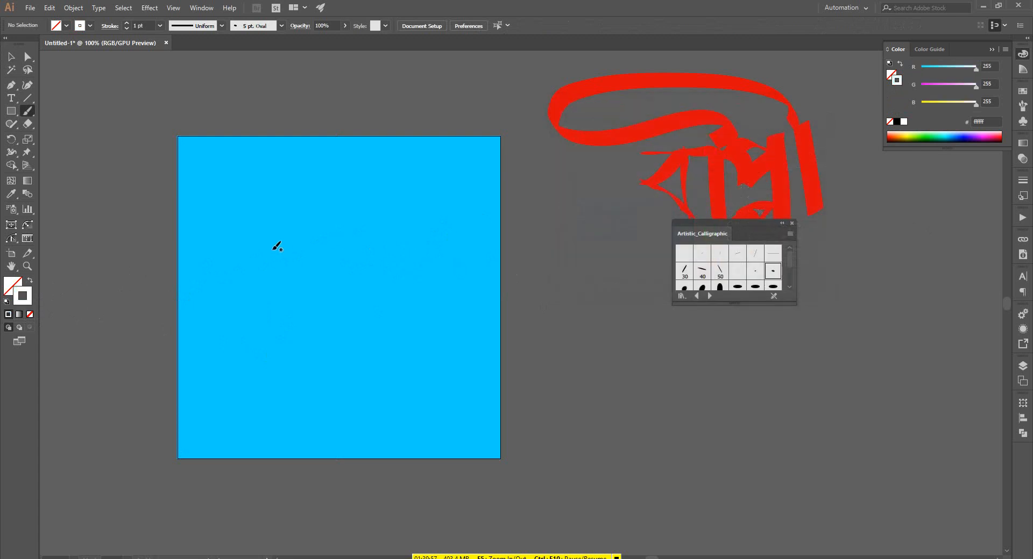
Undo a white trial stroke painted with the 5 pt. Oval brush and switch to the 30 pt. Oval brush
left_click_drag(350, 230, 342, 334)
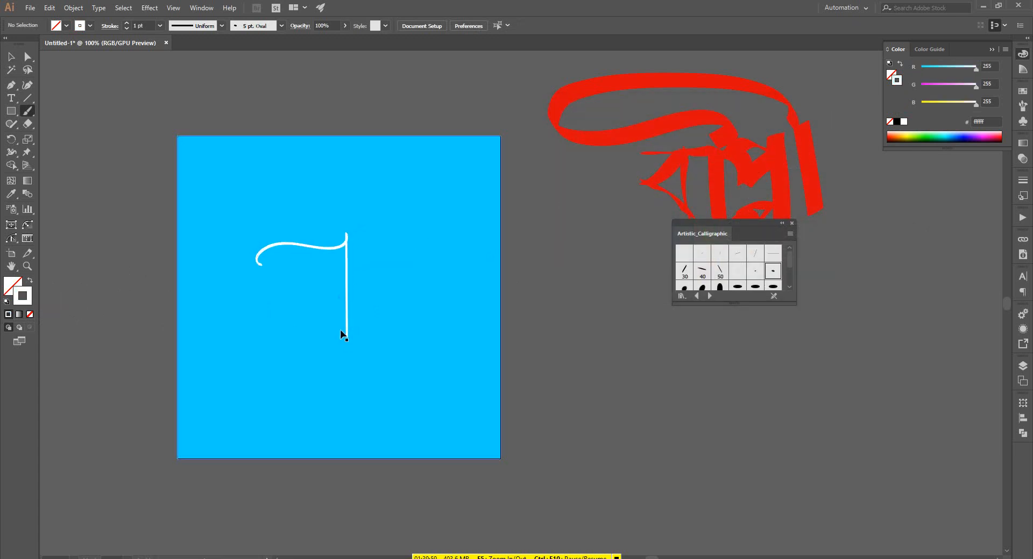
key("ctrl+z")
scroll(752, 279, "down", 2)
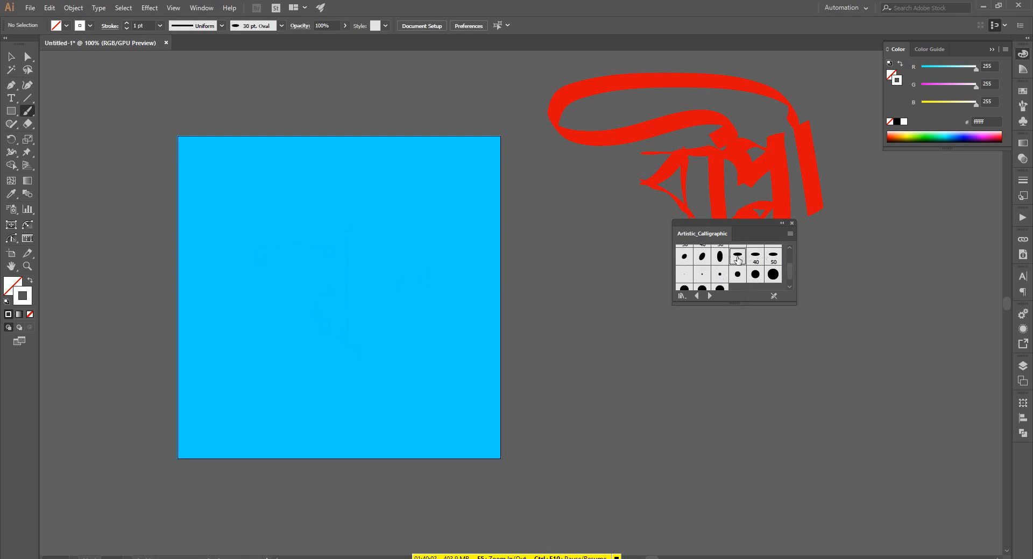
key("ctrl+z")
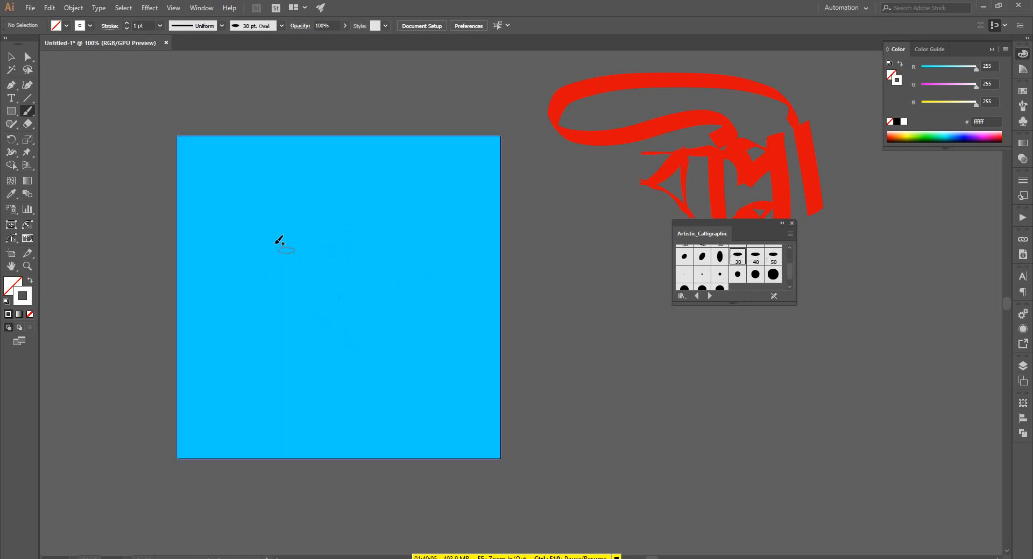
Paint the Bengali word "এই" in white across the upper half of the blue background with the 30 pt. Oval brush
scroll(223, 231, "up", 2)
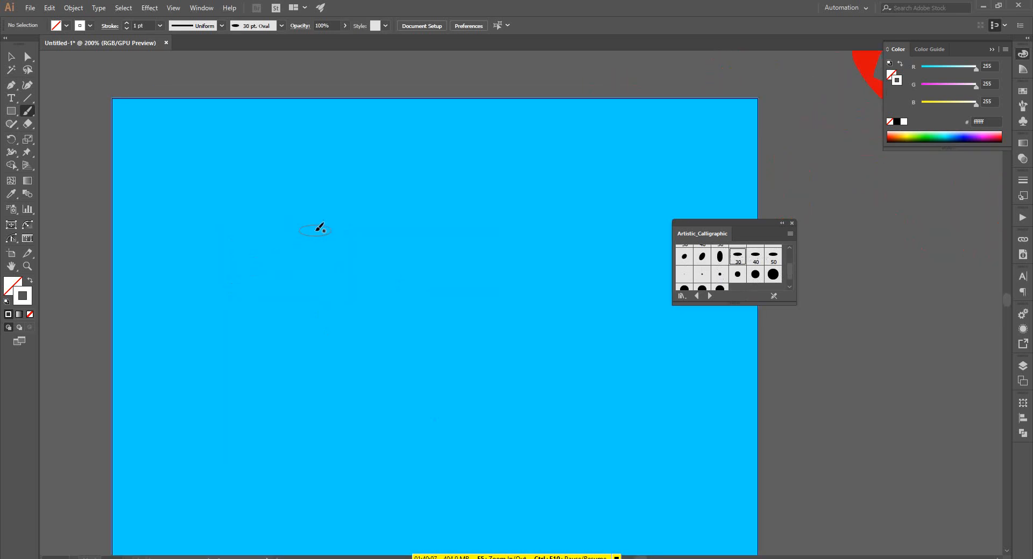
mouse_move(312, 237)
left_mouse_down()
mouse_move(337, 217)
mouse_move(347, 233)
mouse_move(357, 367)
left_mouse_up()
key("ctrl+z")
mouse_move(314, 269)
left_mouse_down()
mouse_move(309, 252)
mouse_move(353, 261)
mouse_move(362, 429)
mouse_move(330, 406)
mouse_move(238, 419)
mouse_move(136, 346)
mouse_move(125, 323)
left_mouse_up()
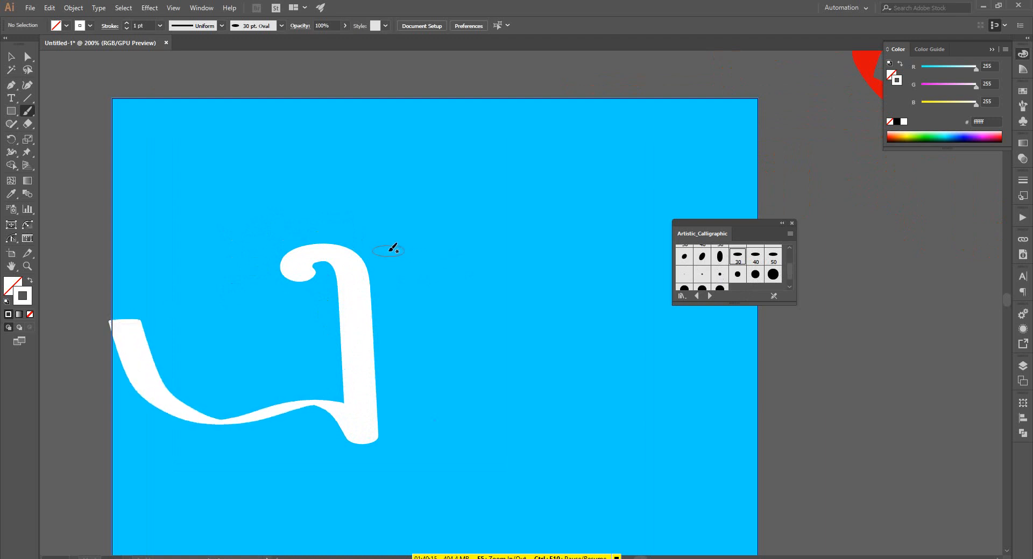
mouse_move(377, 250)
left_mouse_down()
mouse_move(505, 242)
mouse_move(476, 254)
mouse_move(505, 243)
mouse_move(521, 263)
mouse_move(478, 341)
mouse_move(409, 363)
mouse_move(482, 377)
mouse_move(560, 425)
mouse_move(681, 427)
mouse_move(706, 418)
left_mouse_up()
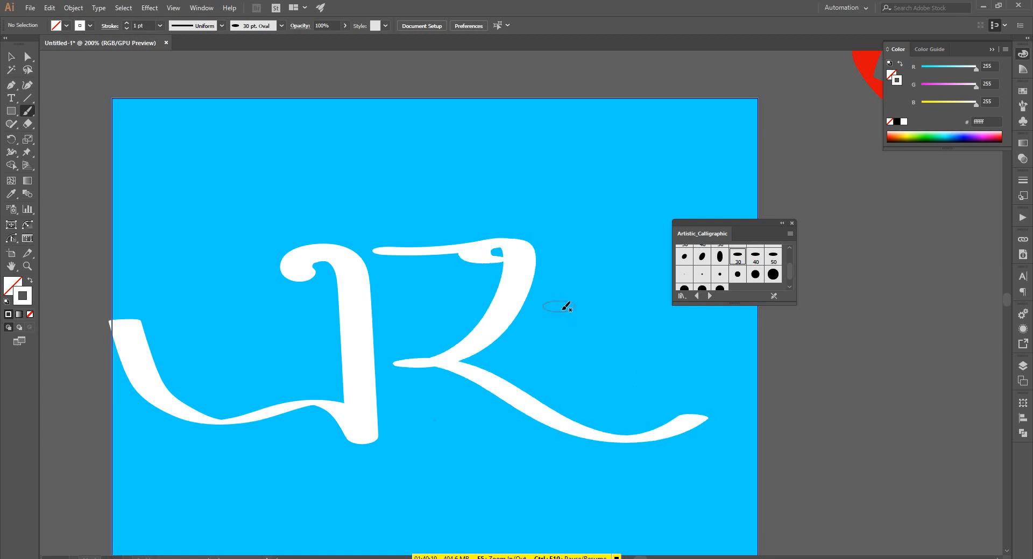
mouse_move(509, 237)
left_mouse_down()
mouse_move(453, 205)
mouse_move(286, 226)
mouse_move(183, 145)
left_mouse_up()
Paint the word "বর্ষায়" in white below the first word, including its slanted mark and lower dot
key("ctrl+minus")
scroll(322, 317, "down", 3)
key("ctrl+plus")
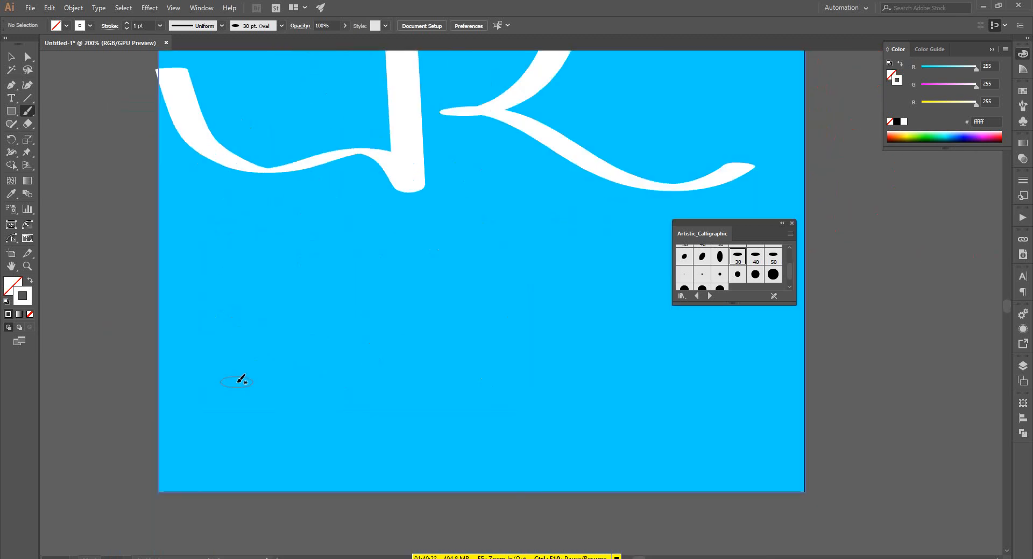
mouse_move(210, 291)
left_mouse_down()
mouse_move(322, 288)
mouse_move(220, 385)
mouse_move(289, 405)
mouse_move(346, 464)
mouse_move(334, 393)
mouse_move(337, 290)
mouse_move(419, 312)
mouse_move(402, 361)
mouse_move(377, 389)
mouse_move(449, 392)
mouse_move(521, 440)
mouse_move(493, 303)
left_mouse_up()
left_click_drag(440, 333, 492, 352)
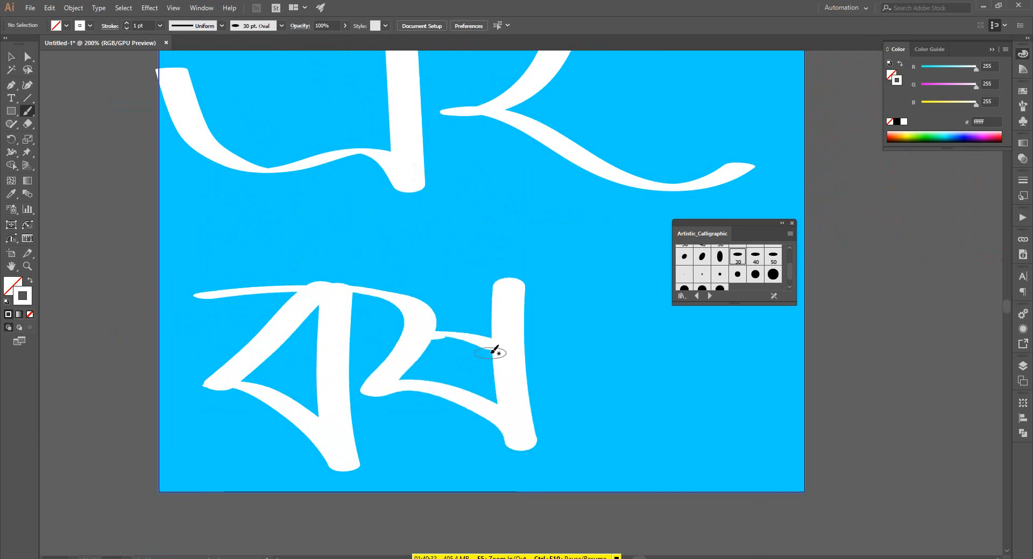
mouse_move(478, 272)
left_mouse_down()
mouse_move(547, 275)
mouse_move(597, 338)
mouse_move(606, 435)
mouse_move(592, 273)
left_mouse_up()
scroll(334, 361, "down", 2)
scroll(525, 350, "up", 2)
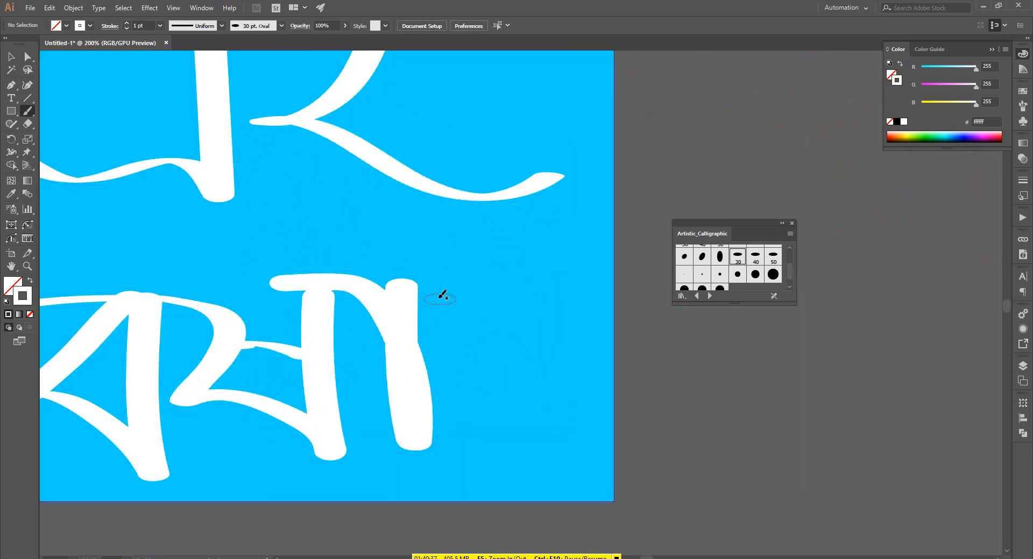
mouse_move(430, 278)
left_mouse_down()
mouse_move(492, 294)
mouse_move(498, 338)
mouse_move(460, 372)
mouse_move(553, 390)
mouse_move(577, 425)
mouse_move(563, 261)
mouse_move(592, 260)
left_mouse_up()
left_click_drag(511, 424, 498, 427)
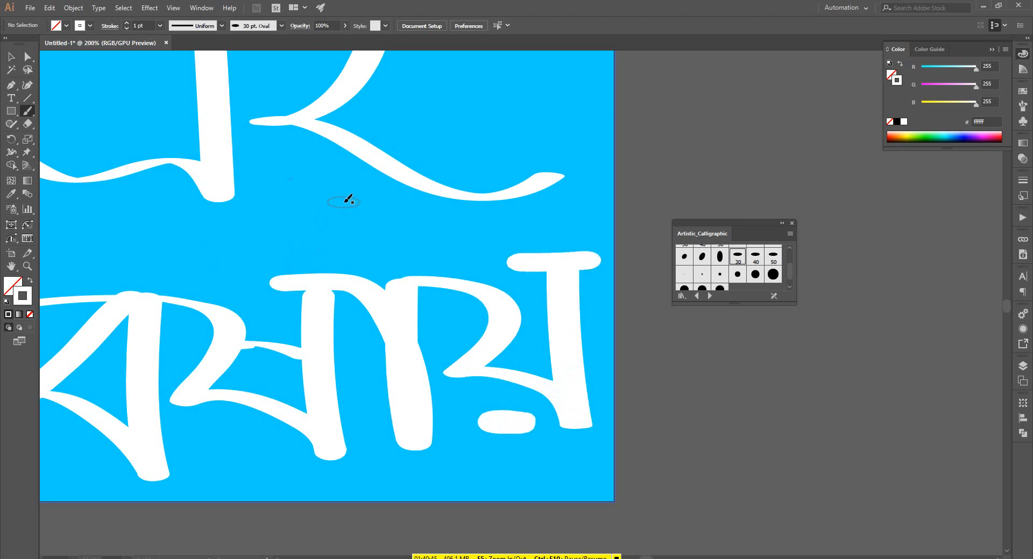
left_click_drag(344, 203, 292, 254)
Group the strokes of the lower word "বর্ষায়" and scale the group down proportionally inside the artboard
scroll(282, 322, "down", 3)
key("v")
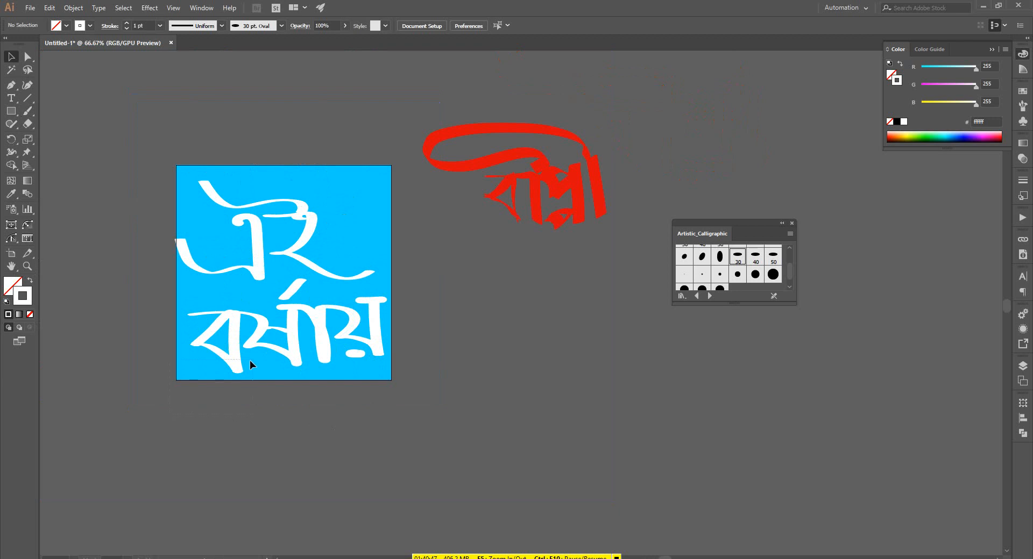
left_click(379, 333)
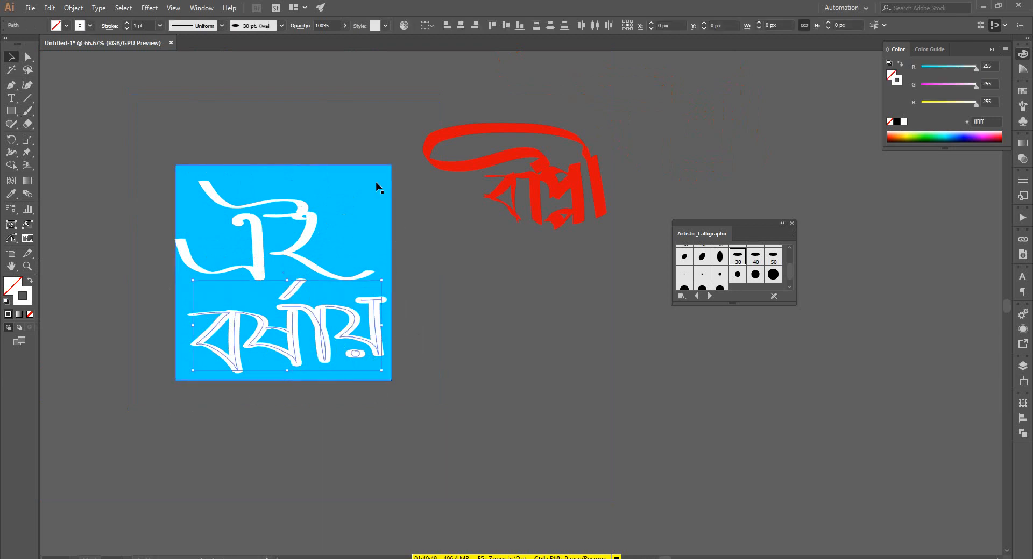
key("ctrl+g")
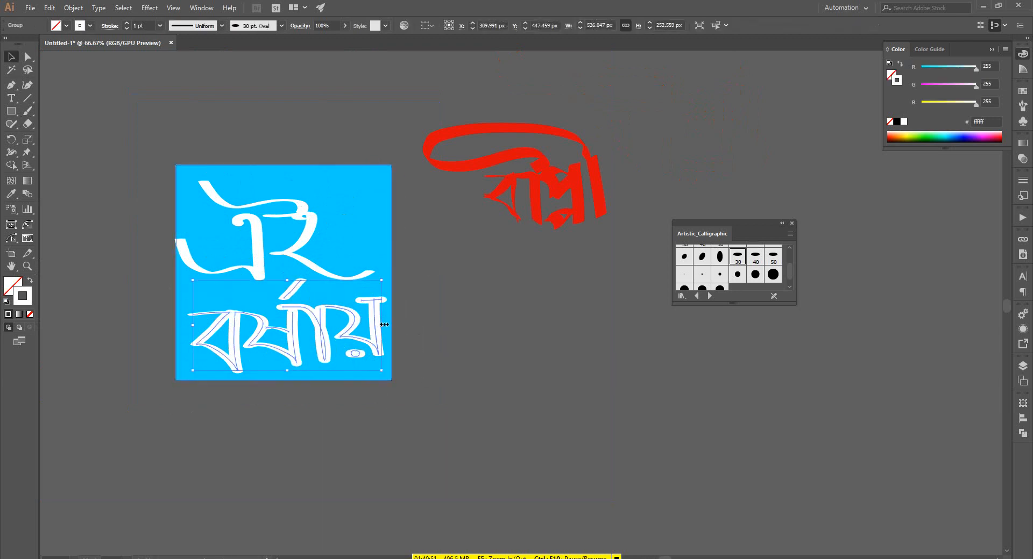
left_click_drag(382, 326, 362, 334)
Select only the strokes of the upper word "এই", scale them down within the blue square, and deselect them
left_click(346, 195)
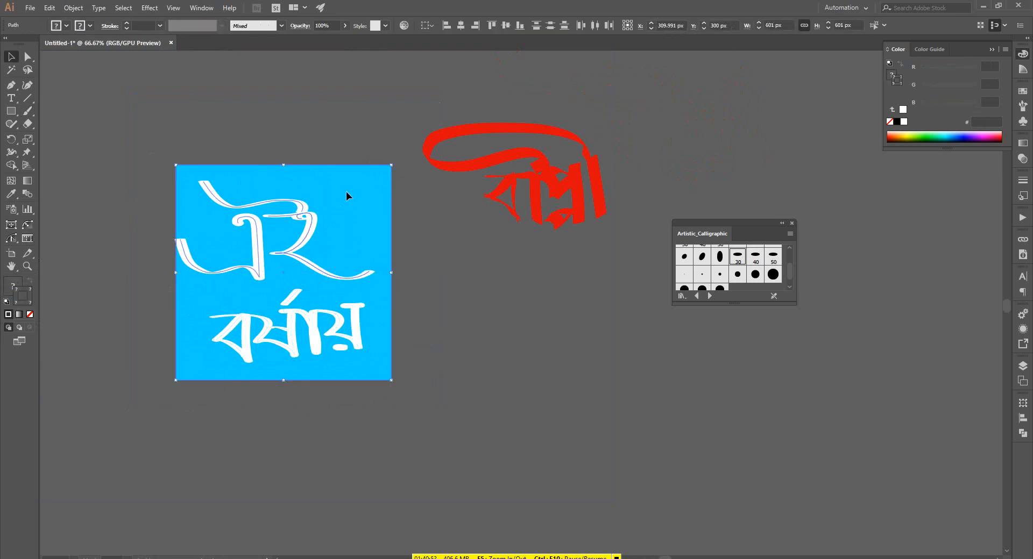
left_click(361, 197)
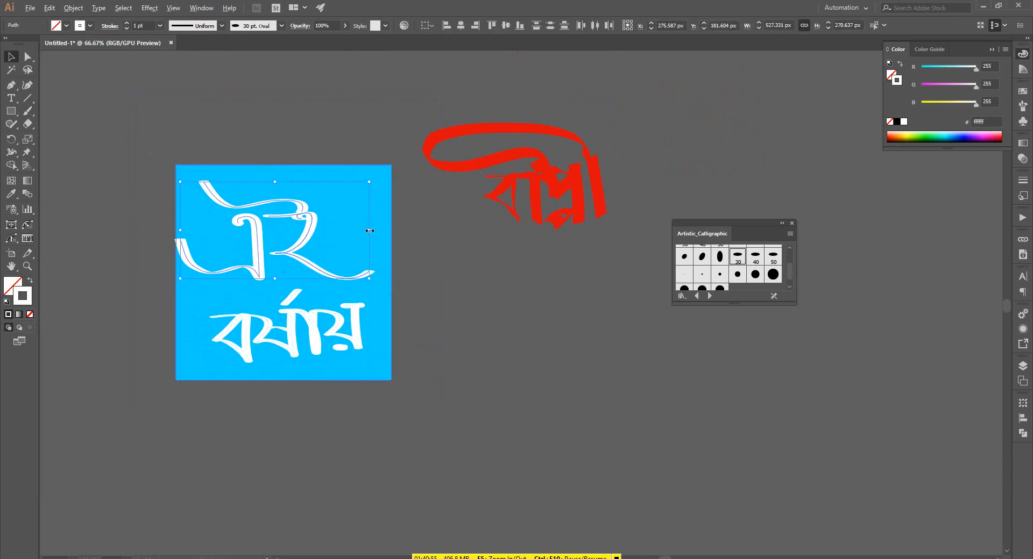
left_click_drag(369, 230, 350, 231)
key("ctrl+1")
left_click(296, 251)
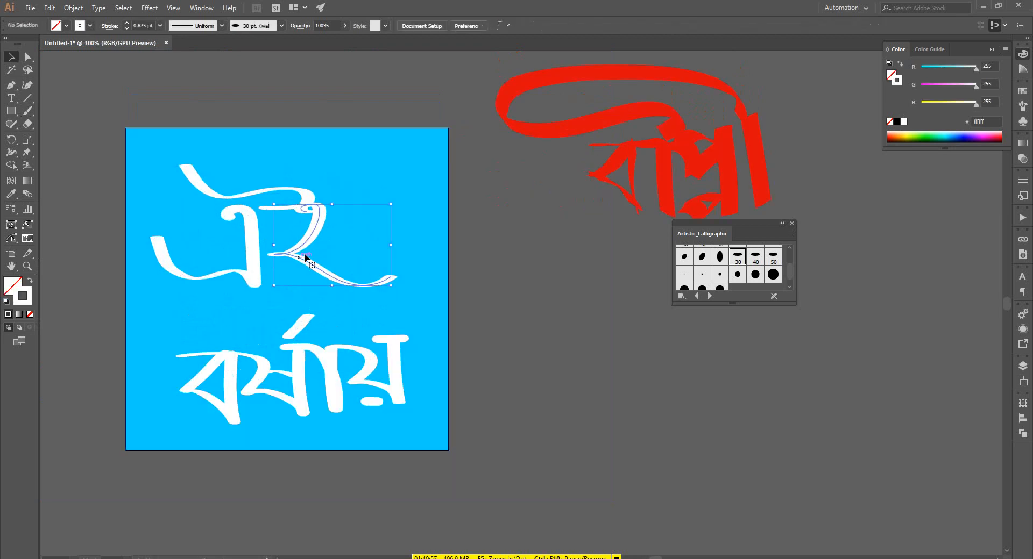
left_click(205, 524)
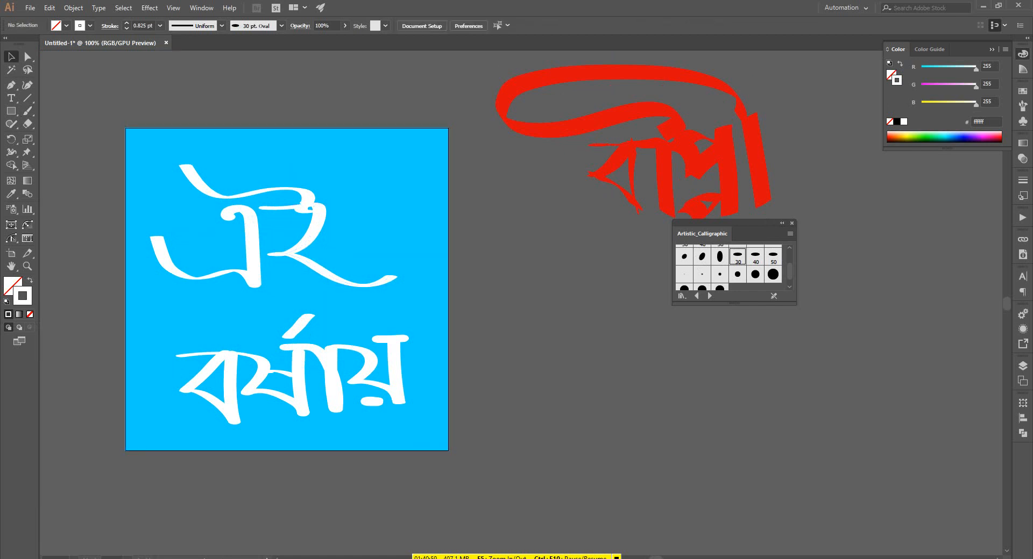
Bring Rain Drops.jpg from the Downloads folder into the document and position it beside the blue artboard
key("alt+Tab")
left_click(45, 138)
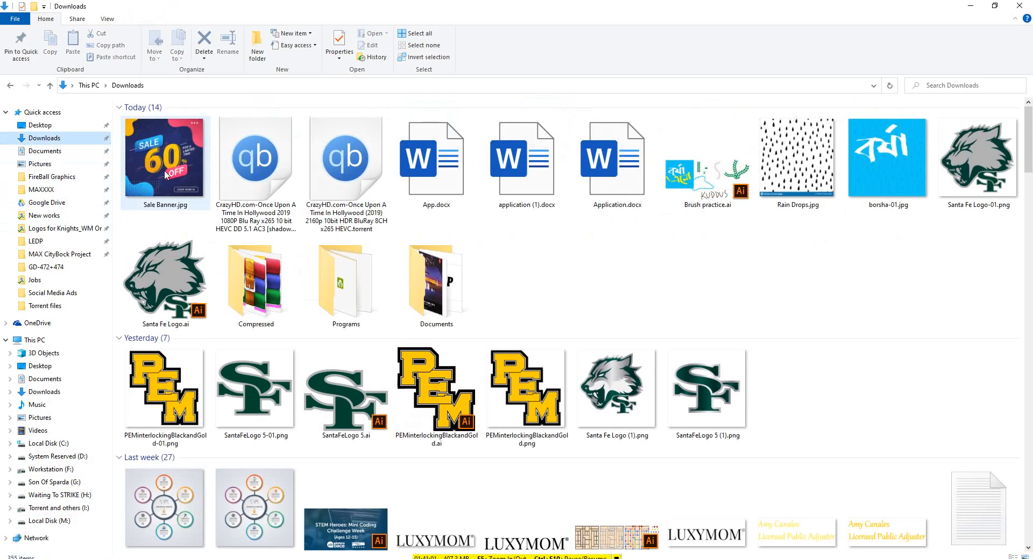
left_click_drag(798, 156, 362, 353)
key("ctrl+minus")
left_click_drag(602, 345, 191, 331)
scroll(215, 339, "up", 1)
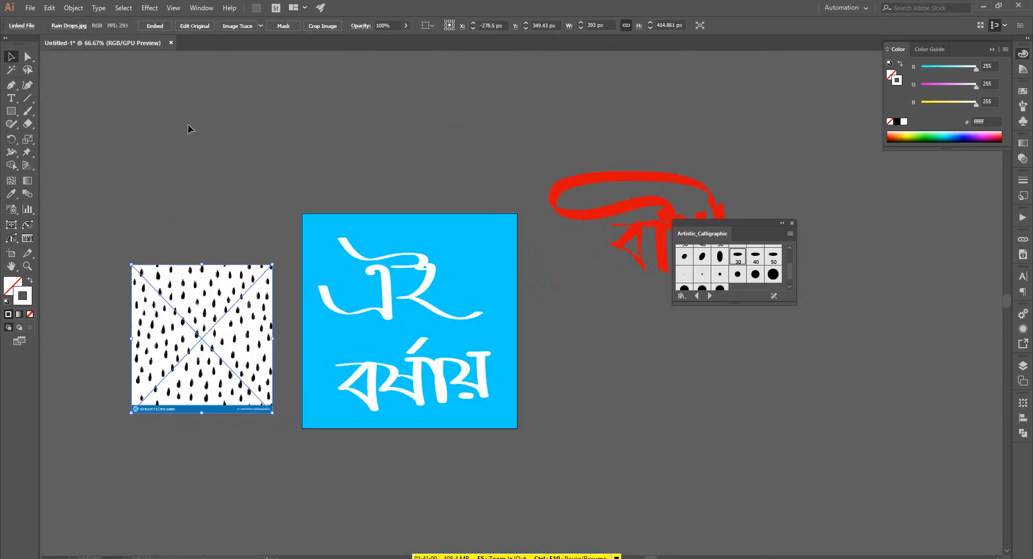
Crop the raindrop image to remove the dreamstime.com strip along its lower edge
left_click(323, 25)
scroll(196, 406, "up", 2)
left_click_drag(212, 415, 211, 394)
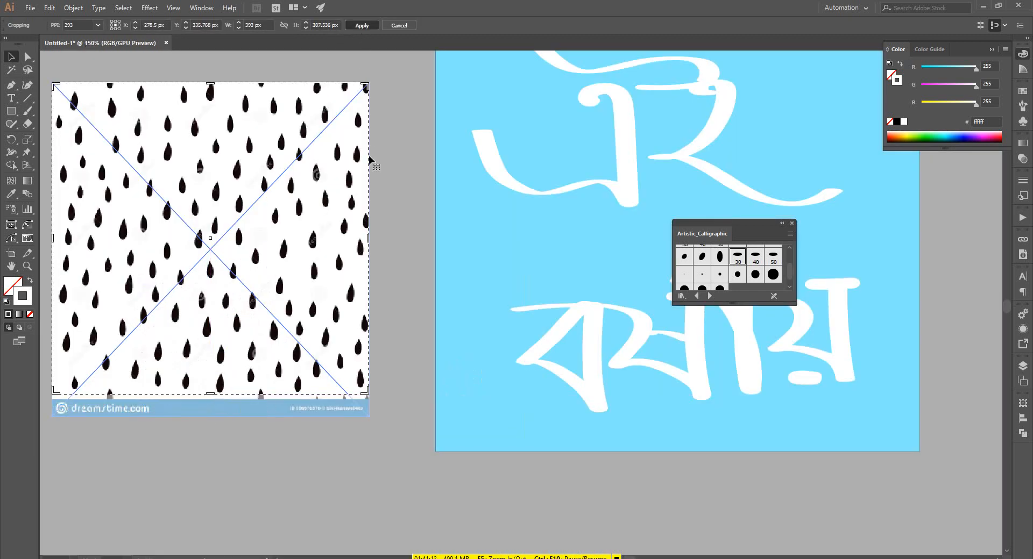
key("Return")
scroll(313, 310, "down", 2)
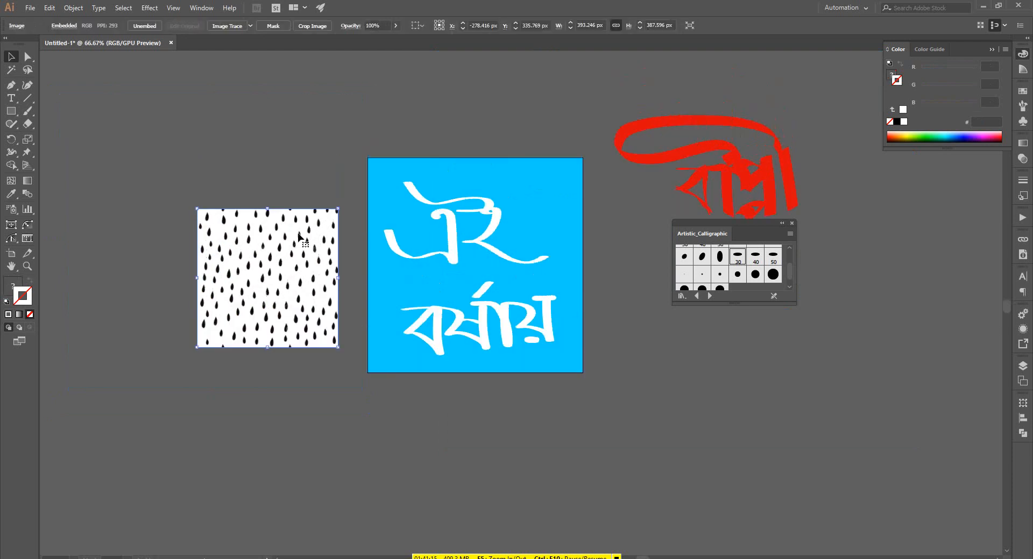
Enlarge the raindrop image to 601 px high and set it against the artboard's left edge
scroll(324, 237, "up", 1)
left_click_drag(271, 221, 272, 171)
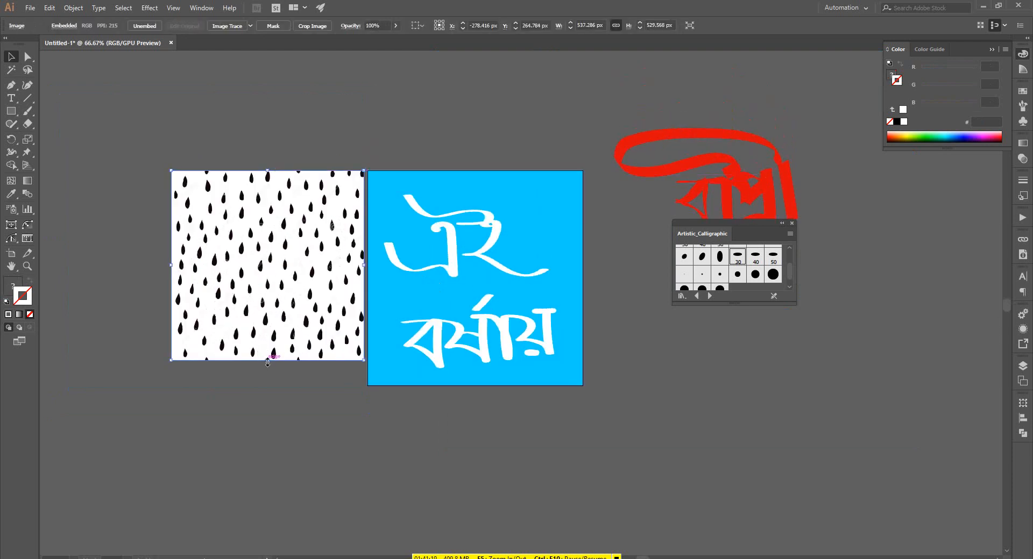
left_click_drag(268, 364, 270, 386)
scroll(335, 425, "down", 1)
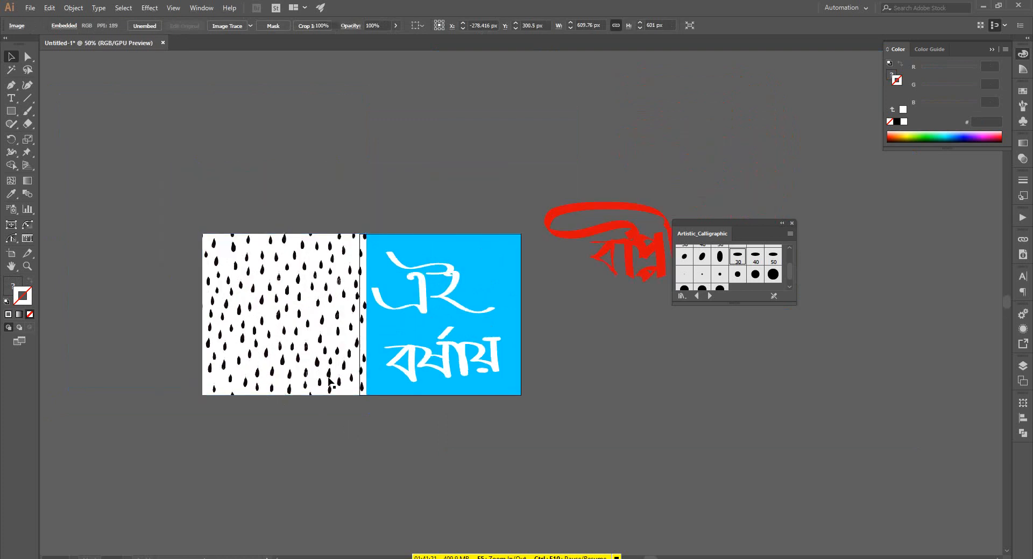
left_click(311, 138)
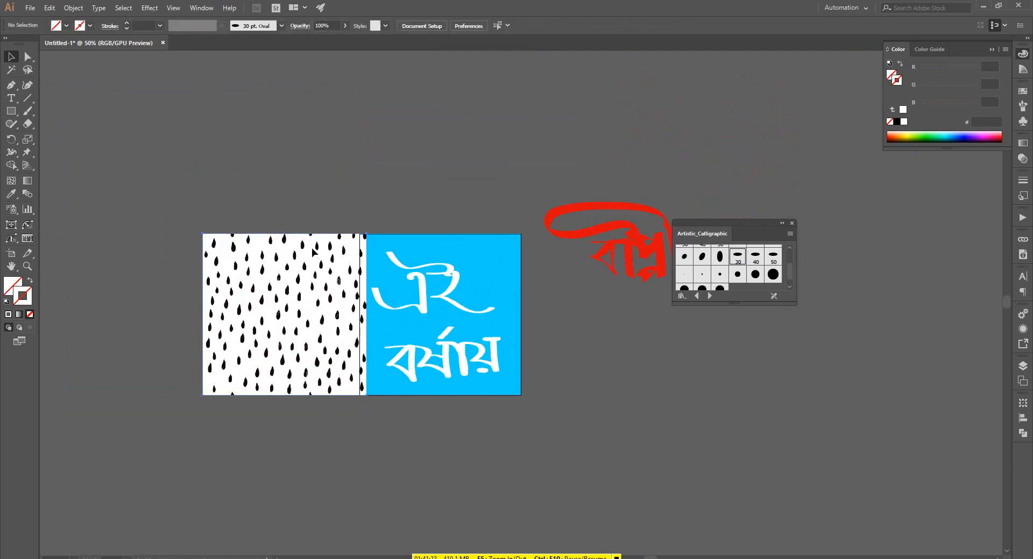
left_click_drag(315, 251, 136, 281)
key("ctrl+z")
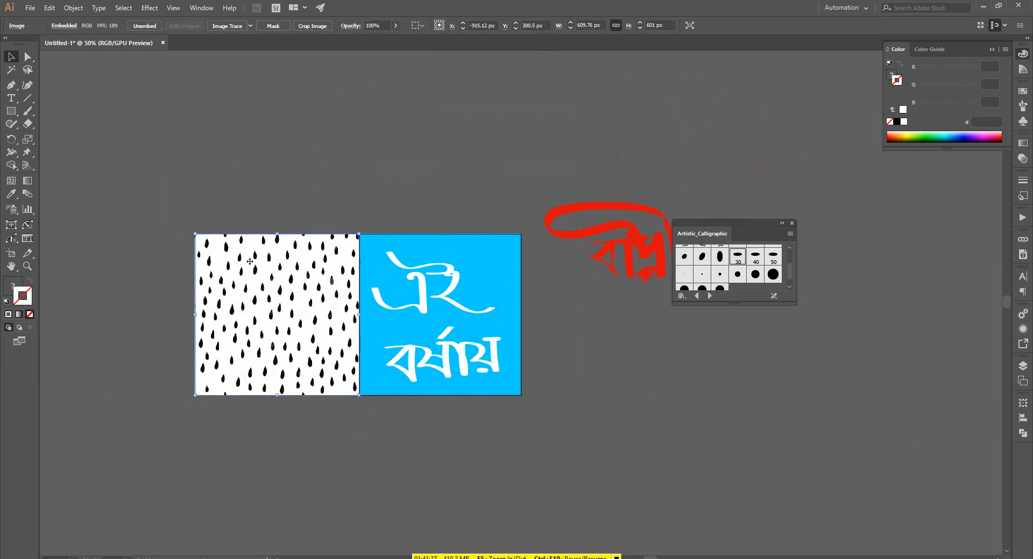
Trace the raindrop image with the Sketched Art preset and expand the tracing into vector shapes
left_click(250, 26)
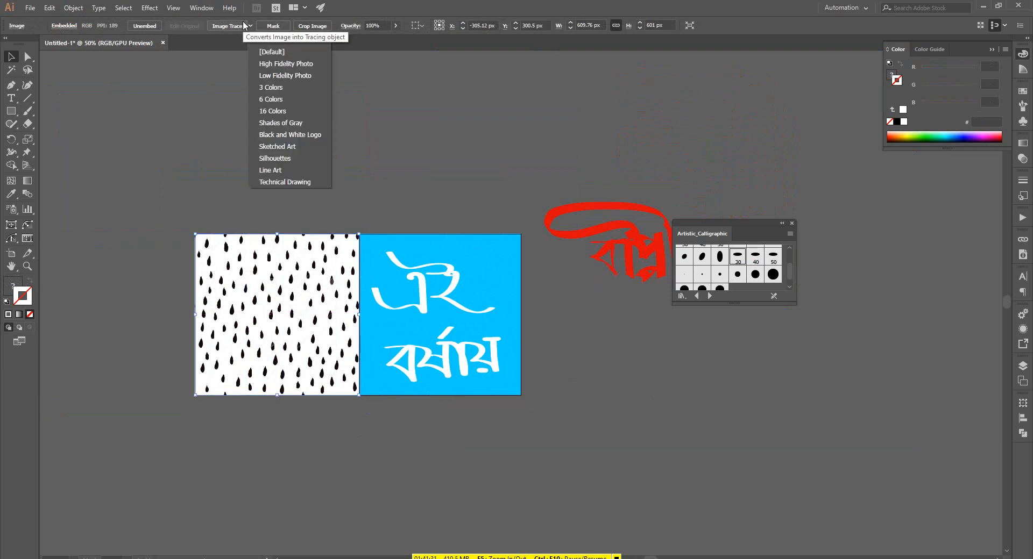
left_click(250, 25)
left_click(250, 26)
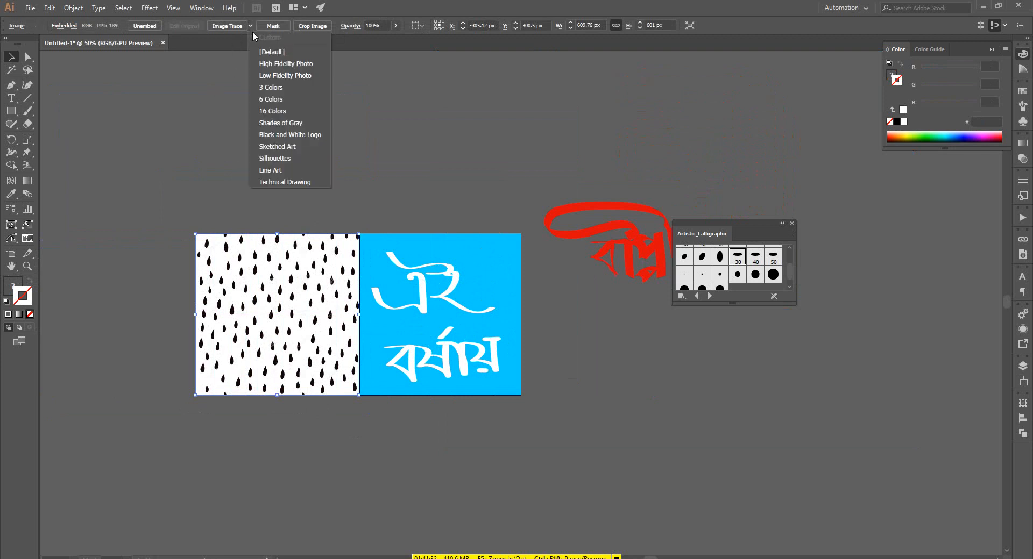
left_click(278, 148)
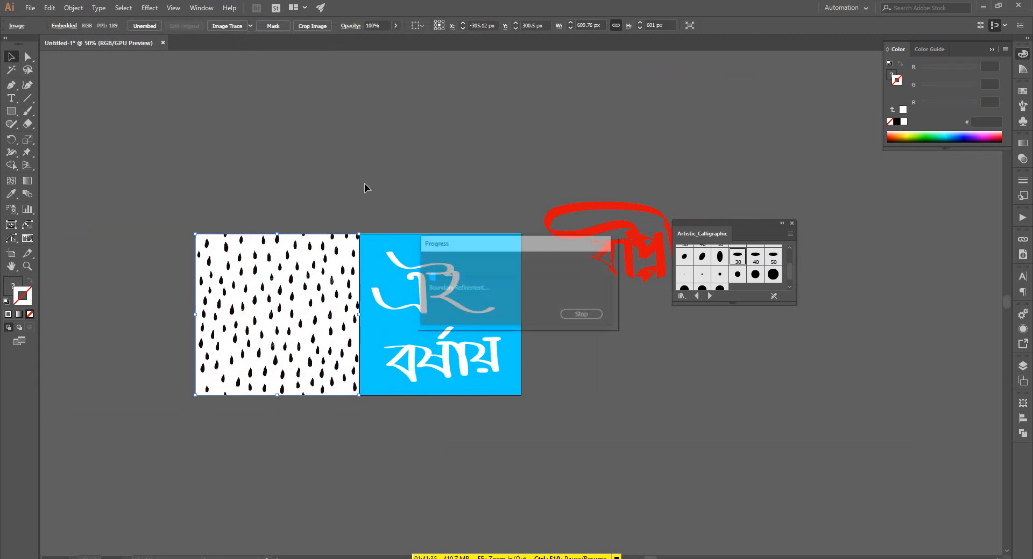
left_click(256, 26)
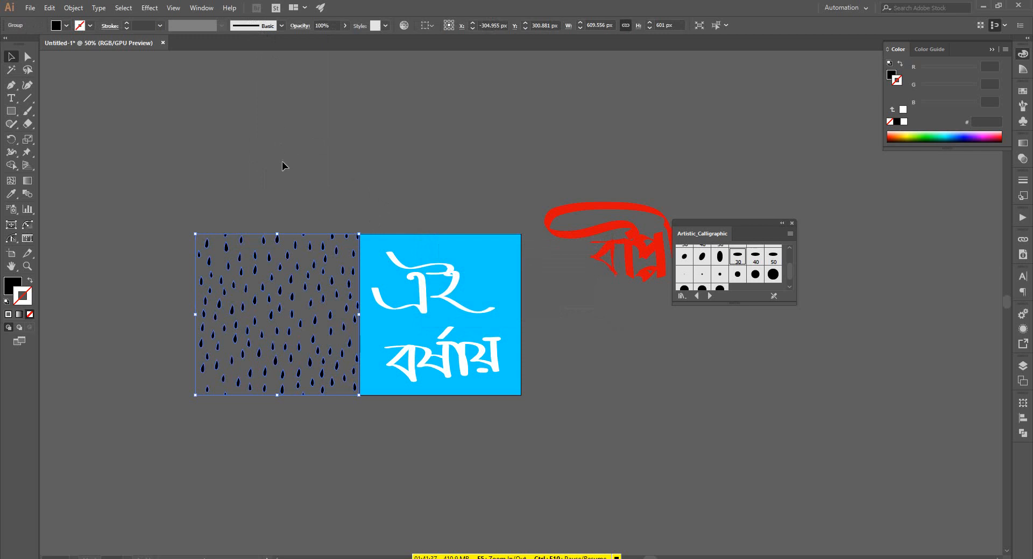
left_click(258, 211)
Move the raindrop group onto the blue square, center it on the artboard, and scale it to about 588 by 580 px
mouse_move(239, 240)
left_mouse_down()
mouse_move(406, 237)
mouse_move(394, 238)
left_mouse_up()
left_click_drag(355, 314, 369, 314)
left_click(460, 26)
left_click(506, 25)
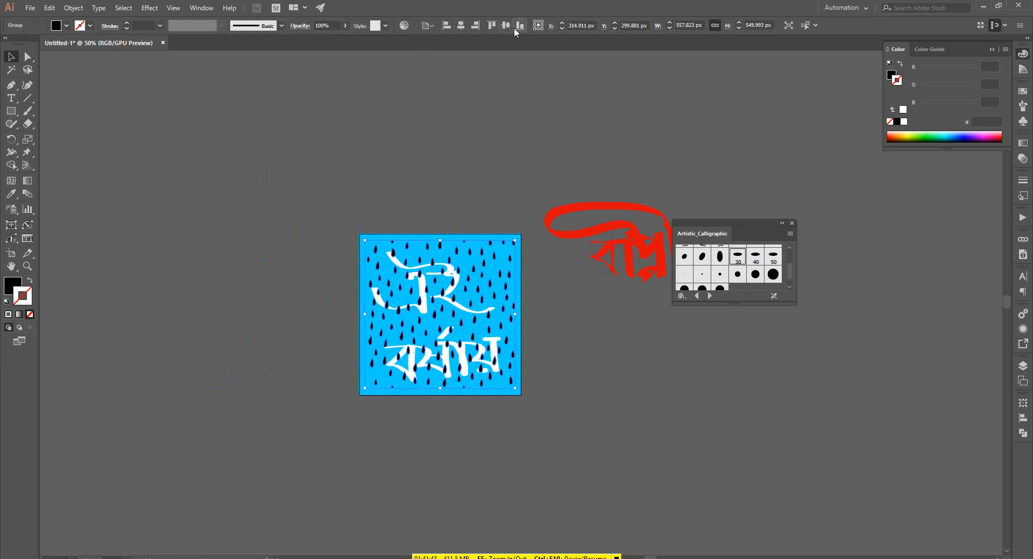
scroll(445, 263, "up", 2)
left_click_drag(446, 223, 446, 214)
Set the raindrop group's opacity to 10% and send it with the blue background behind the lettering
left_click(9, 285)
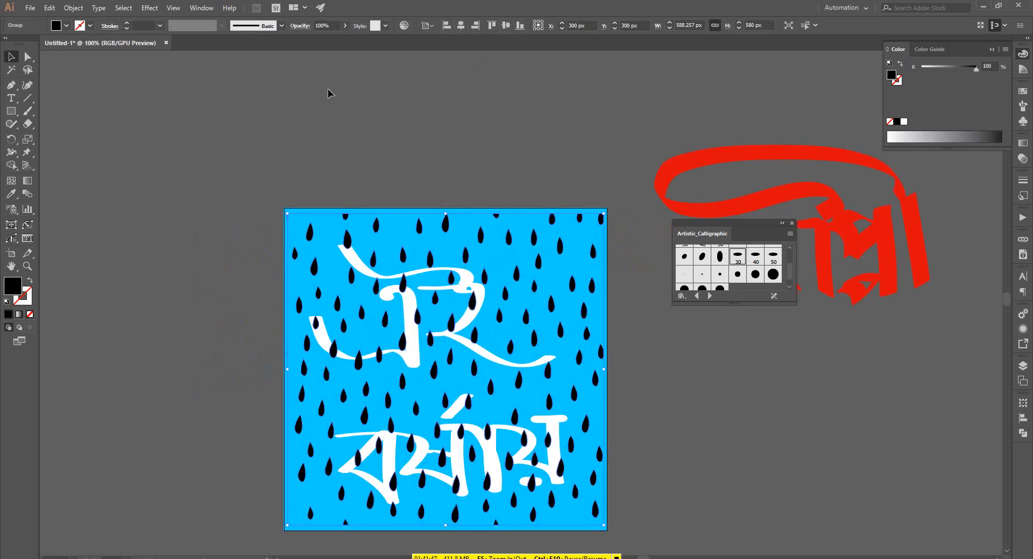
type("10")
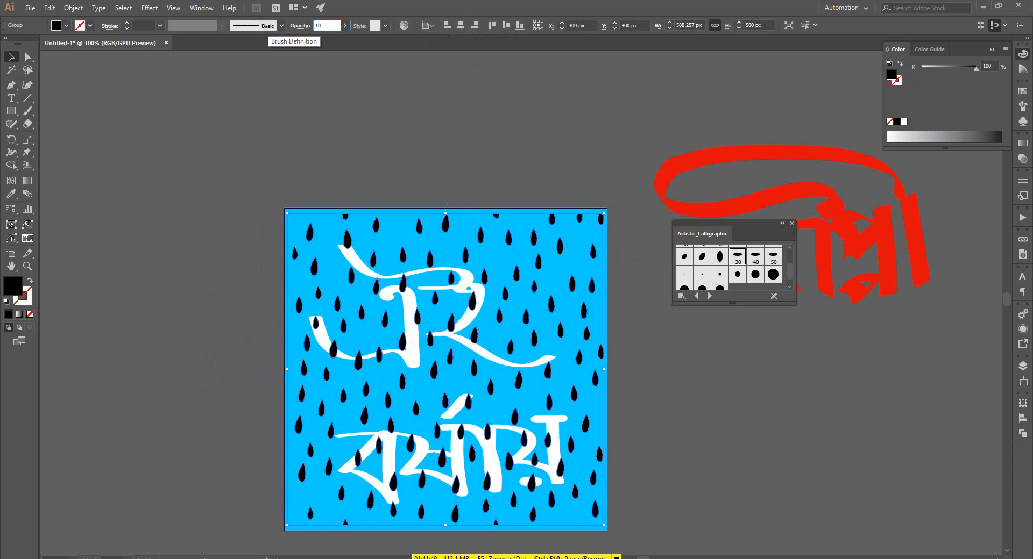
key("Return")
left_click(343, 208, "shift")
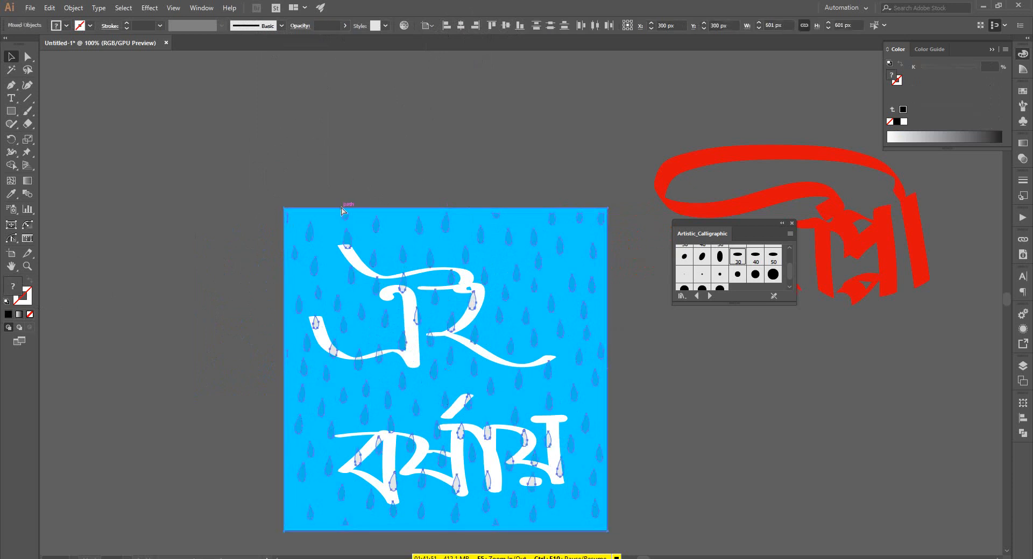
left_click(379, 156)
scroll(379, 156, "down", 1)
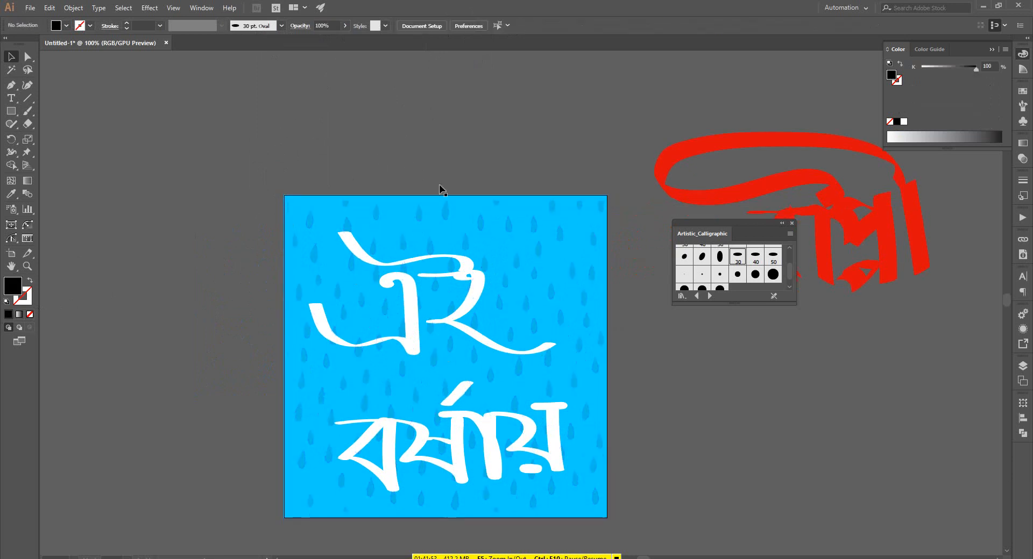
Set the raindrop group's opacity to 6% and deselect it
left_click(413, 217)
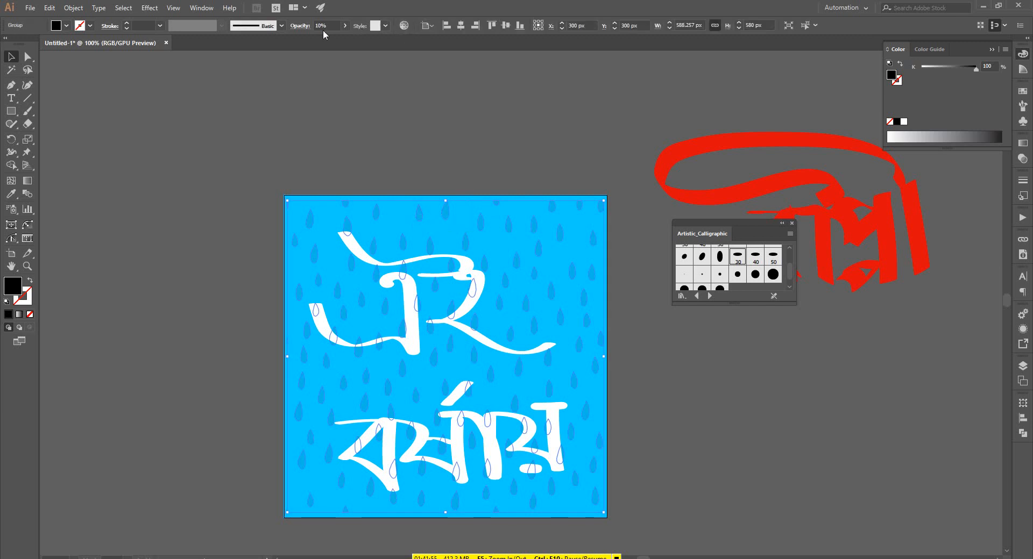
left_click(357, 109)
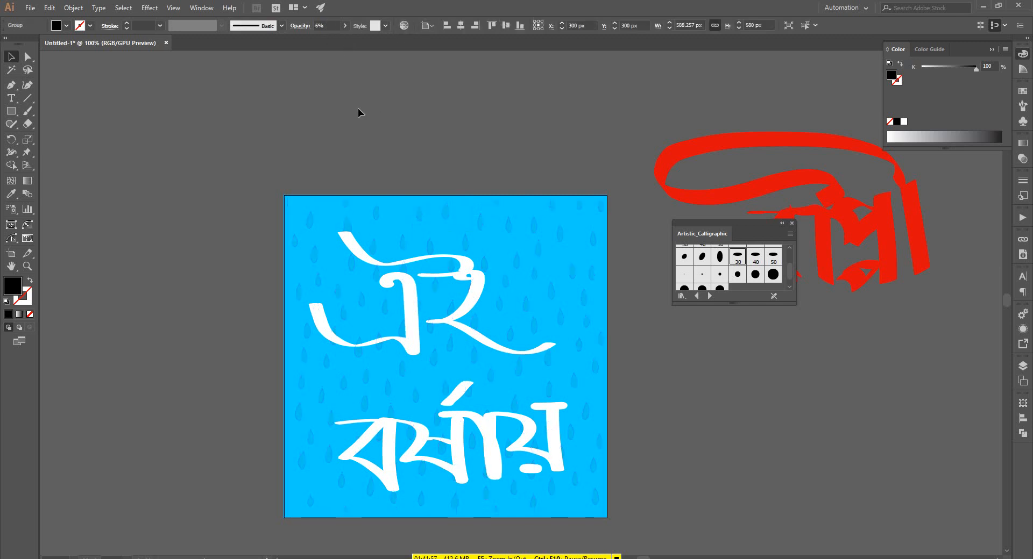
scroll(282, 123, "right", 3)
scroll(294, 129, "down", 5)
scroll(458, 198, "right", 1)
scroll(407, 220, "up", 1)
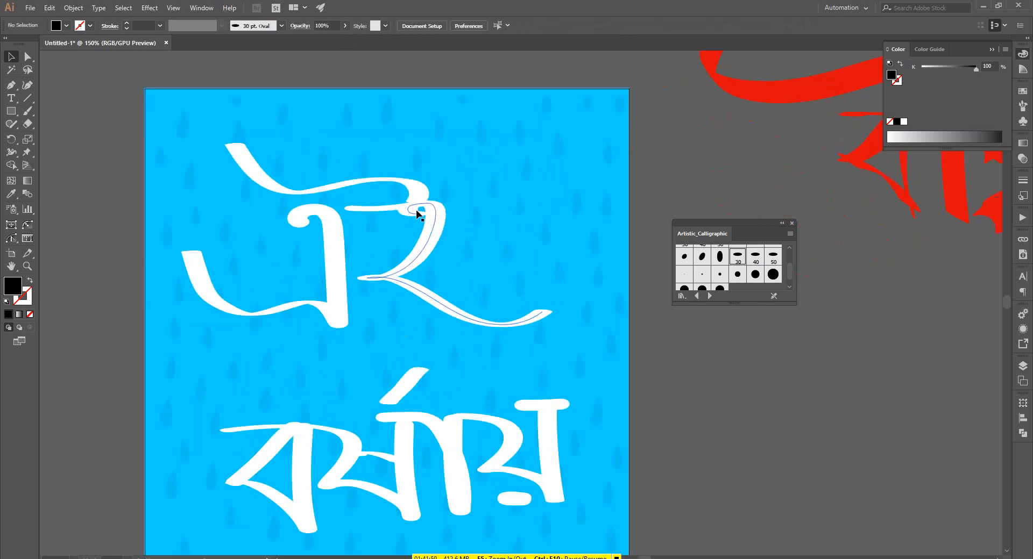
Select the strokes of both words without the background and raindrops, and group them
left_click(429, 214)
scroll(223, 198, "down", 1)
left_click_drag(238, 91, 395, 361)
left_click(435, 182, "shift")
key("ctrl+g")
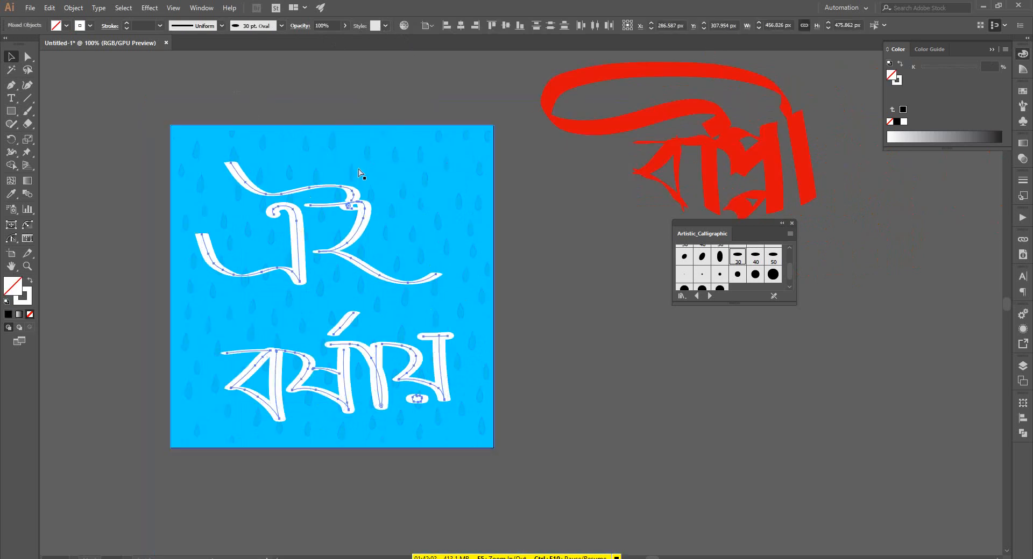
Start a previewed Multiply Drop Shadow on the lettering group with 40% opacity and 6 px blur
left_click(149, 8)
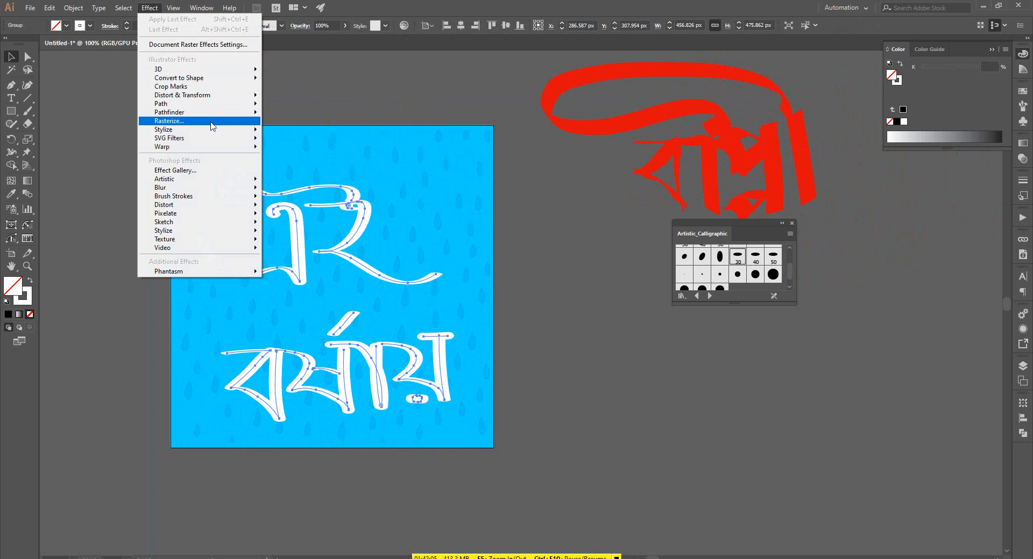
mouse_move(215, 134)
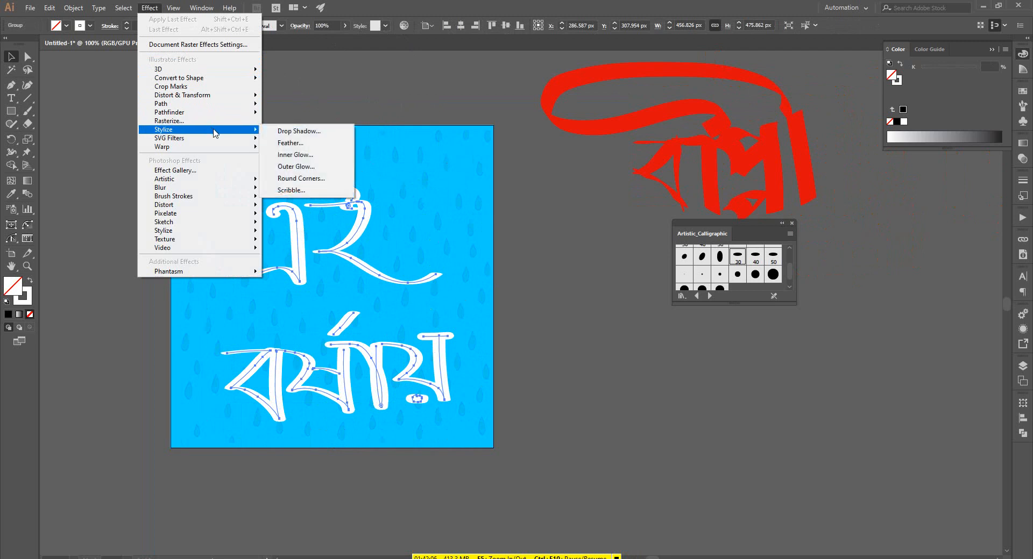
left_click(295, 133)
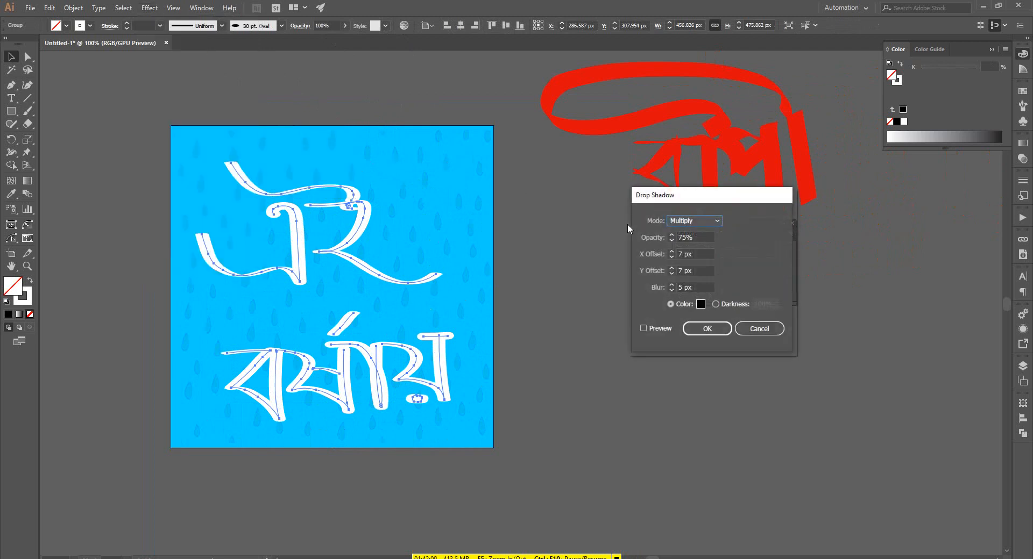
left_click(660, 328)
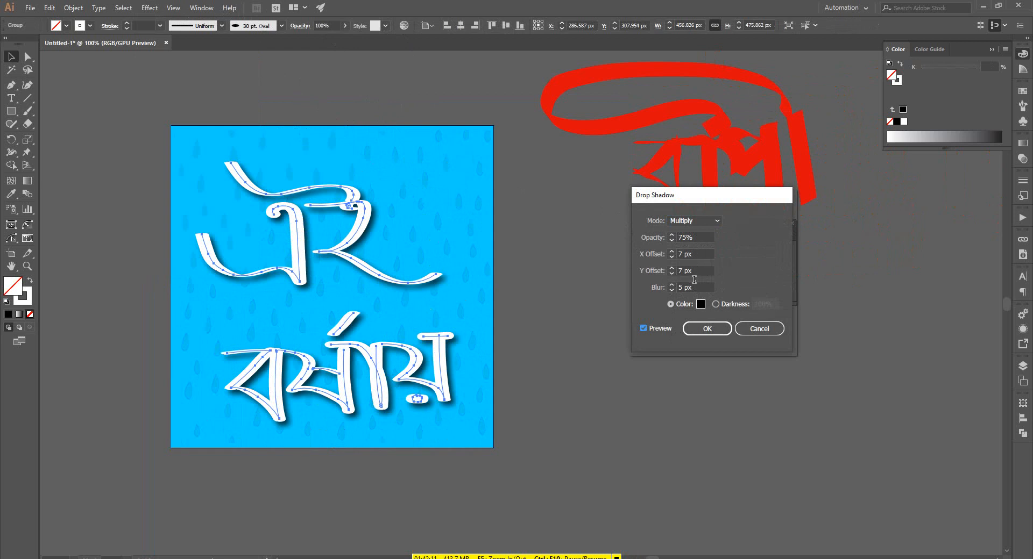
left_click(694, 287)
left_click(700, 239)
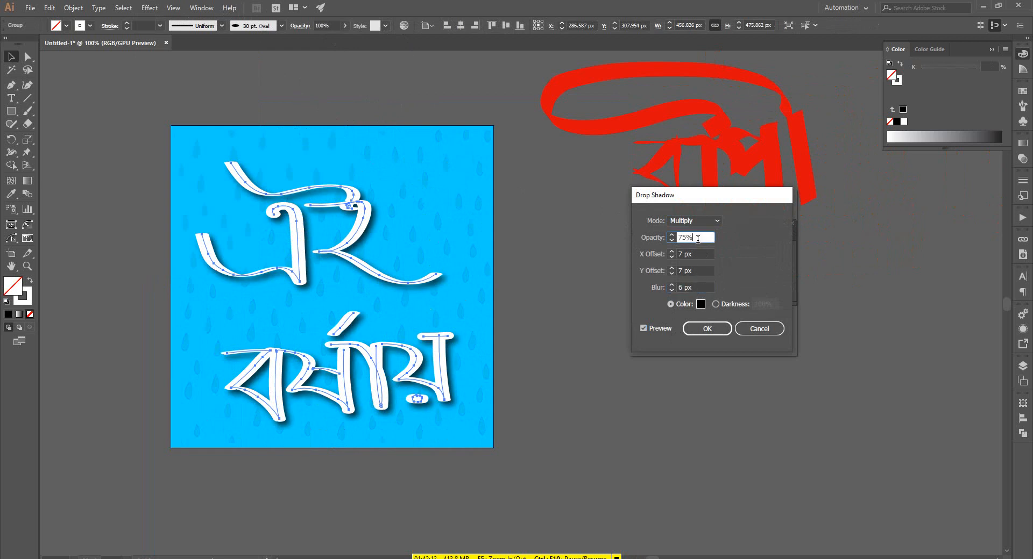
key("shift+Down")
key("shift+Down")
key("shift+Down")
key("shift+Down")
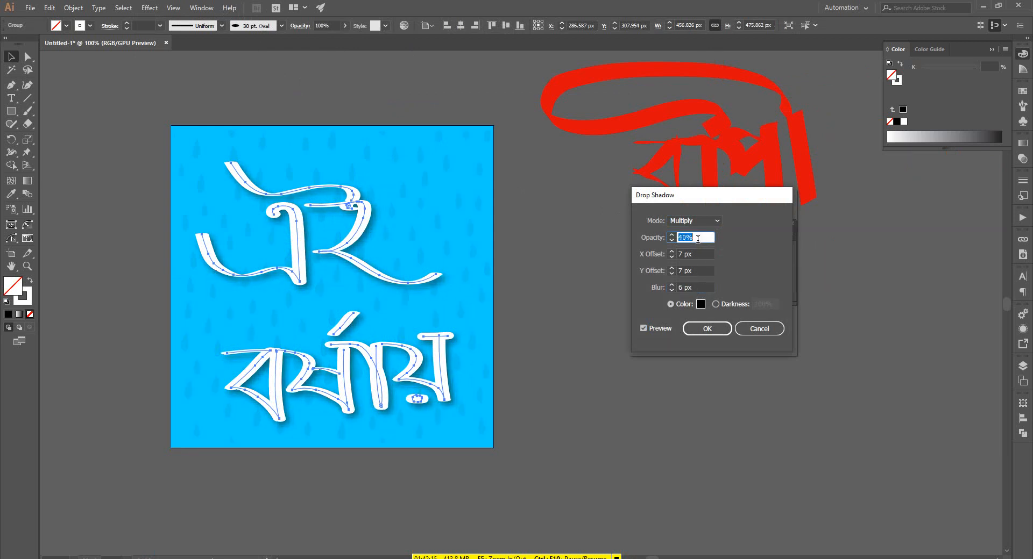
Set the drop shadow's X and Y offsets to 6 px, blur to 7 px and opacity to 30%, then apply it and deselect
left_click(696, 255)
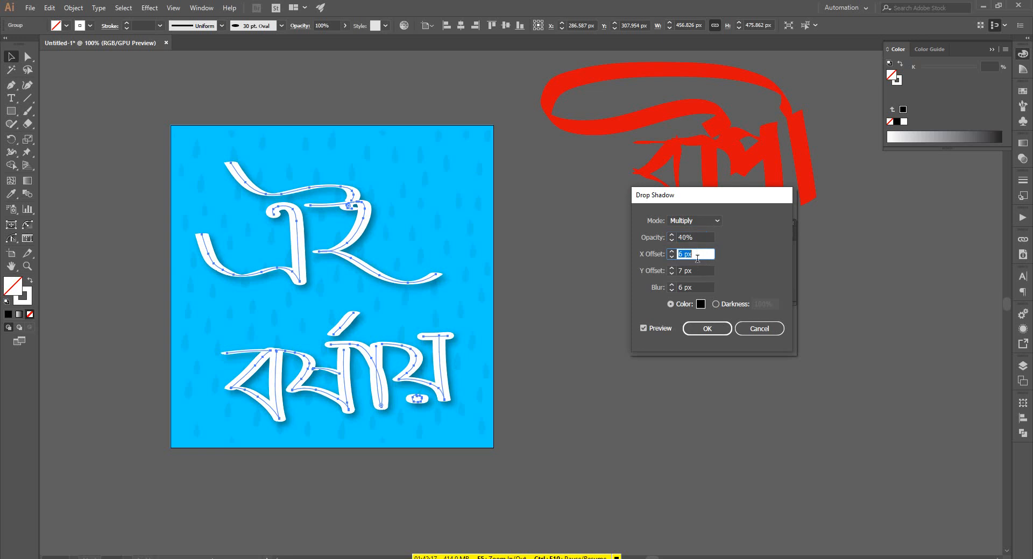
left_click(699, 269)
left_click(699, 288)
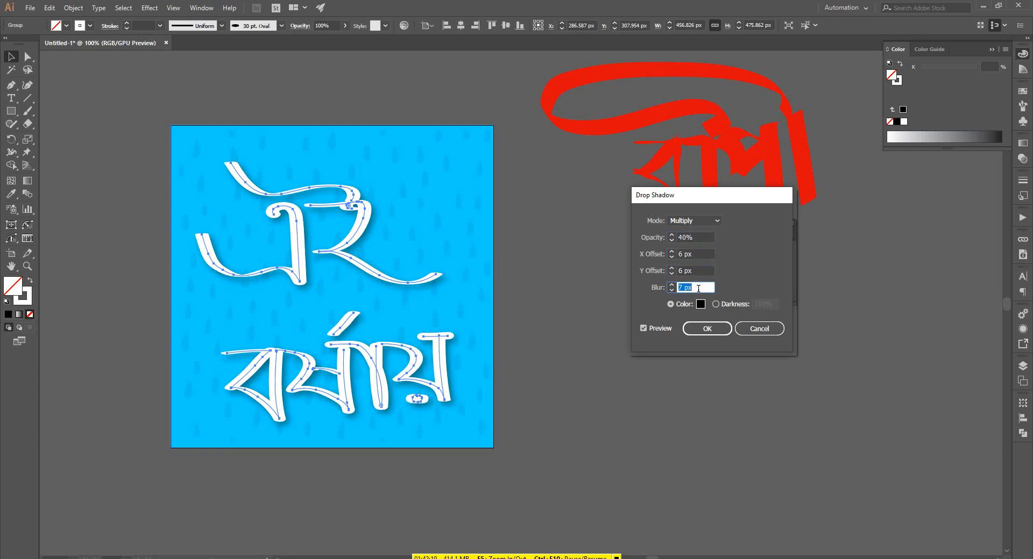
left_click(693, 237)
key("shift+Down")
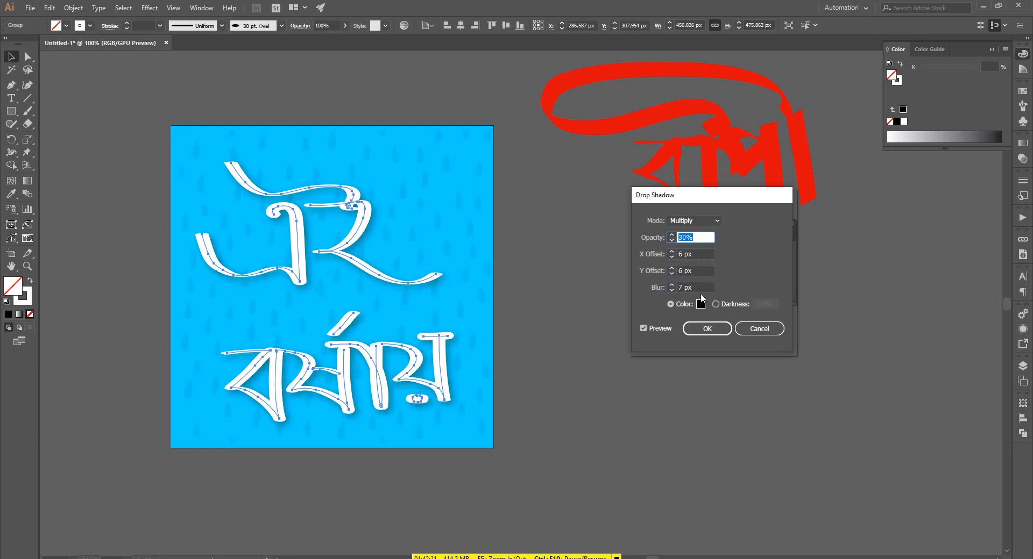
left_click(699, 287)
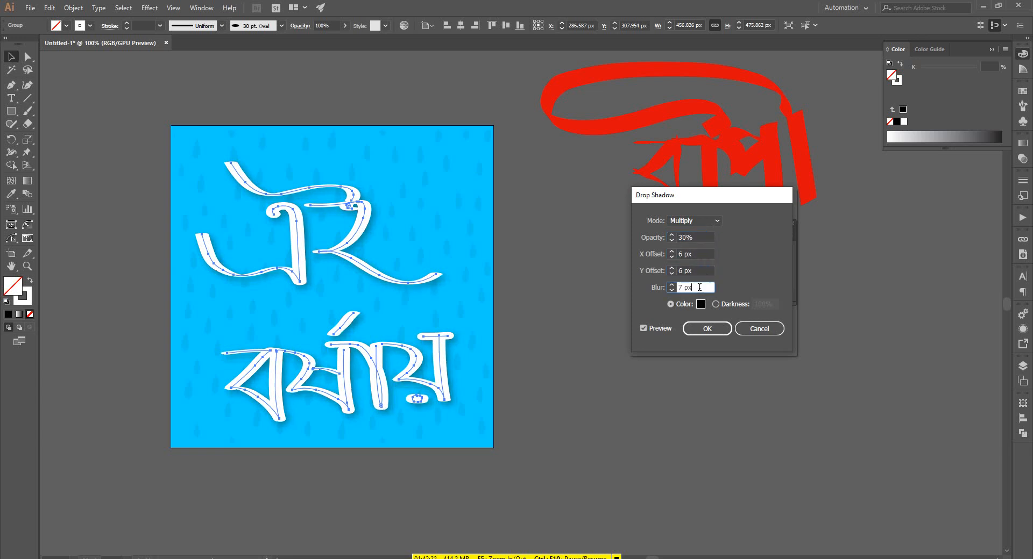
left_click(700, 329)
left_click(596, 369)
Examine the shadowed lettering on the blue poster at several zoom levels
scroll(567, 355, "up", 2)
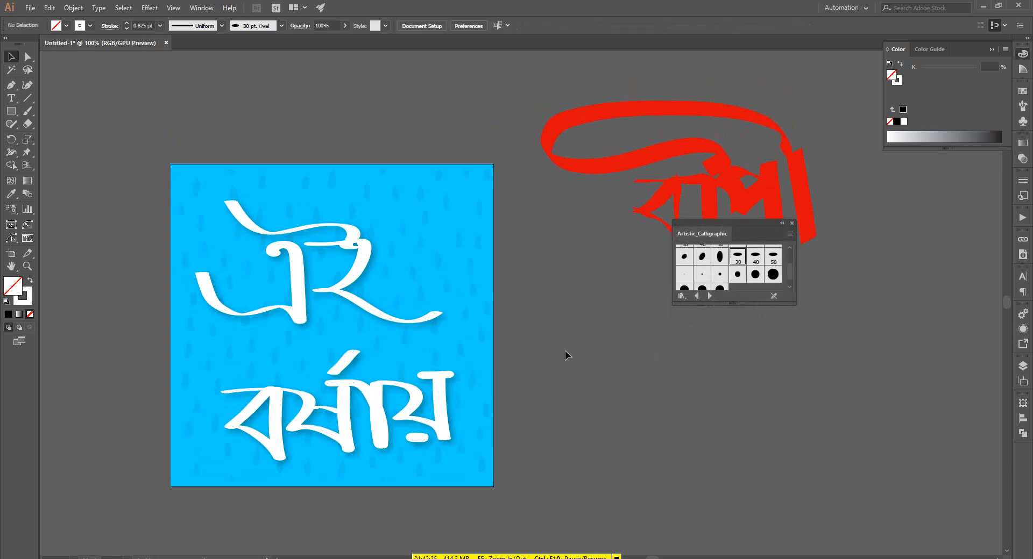
scroll(204, 183, "down", 2)
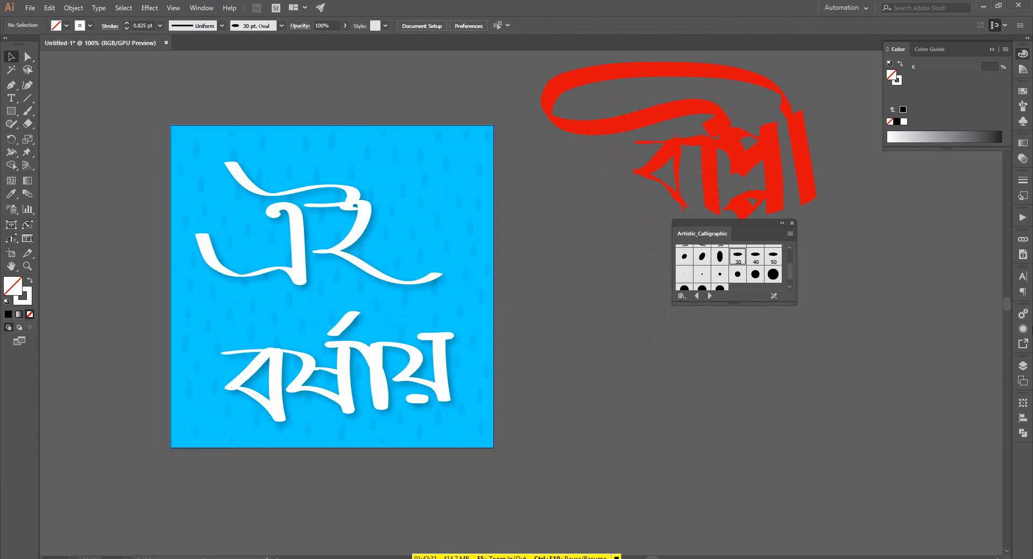
scroll(568, 325, "down", 1)
scroll(502, 317, "down", 4)
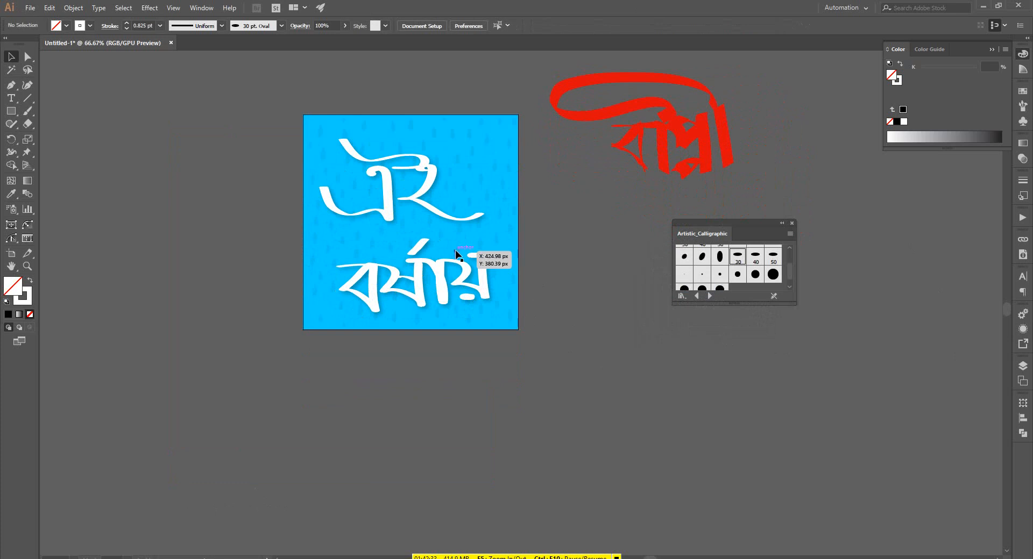
scroll(302, 245, "down", 1)
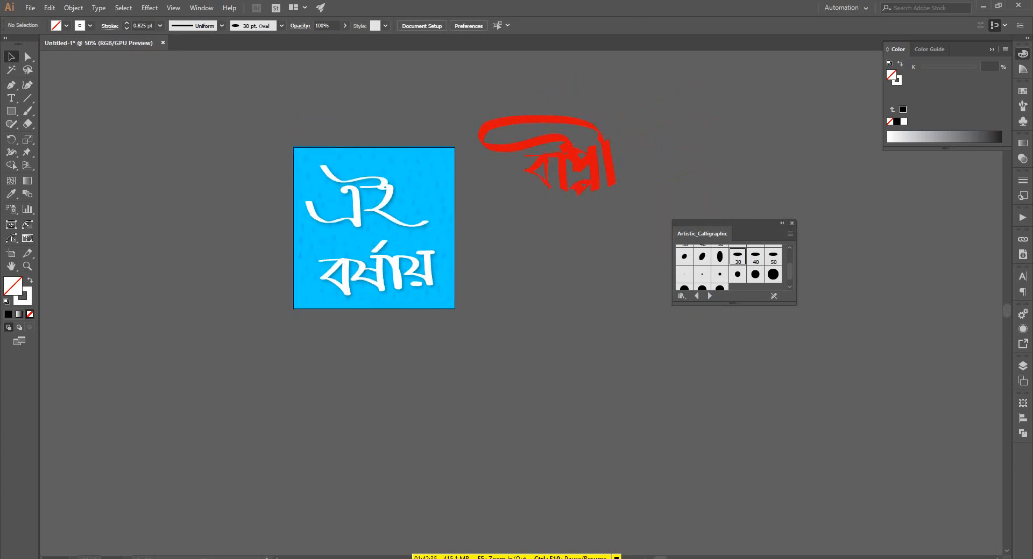
scroll(269, 127, "up", 2)
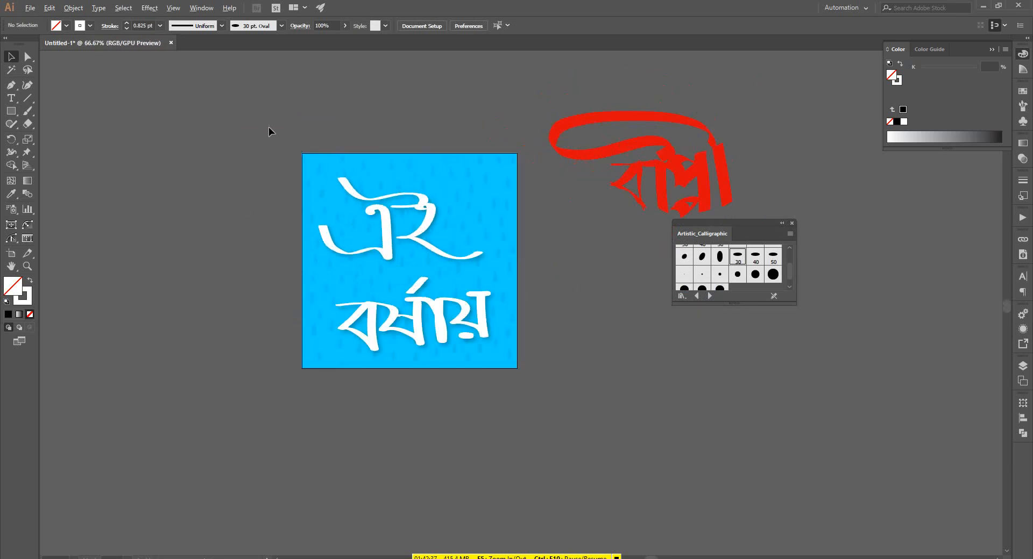
scroll(341, 240, "right", 4)
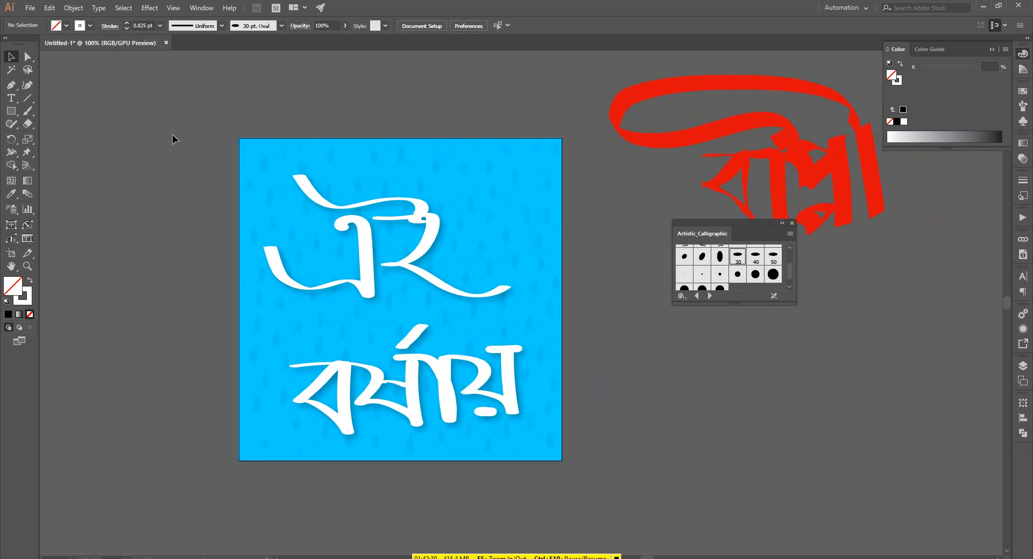
Select all the poster artwork without the red lettering, toggle its bounding box off and on twice, and deselect
left_click_drag(126, 109, 667, 519)
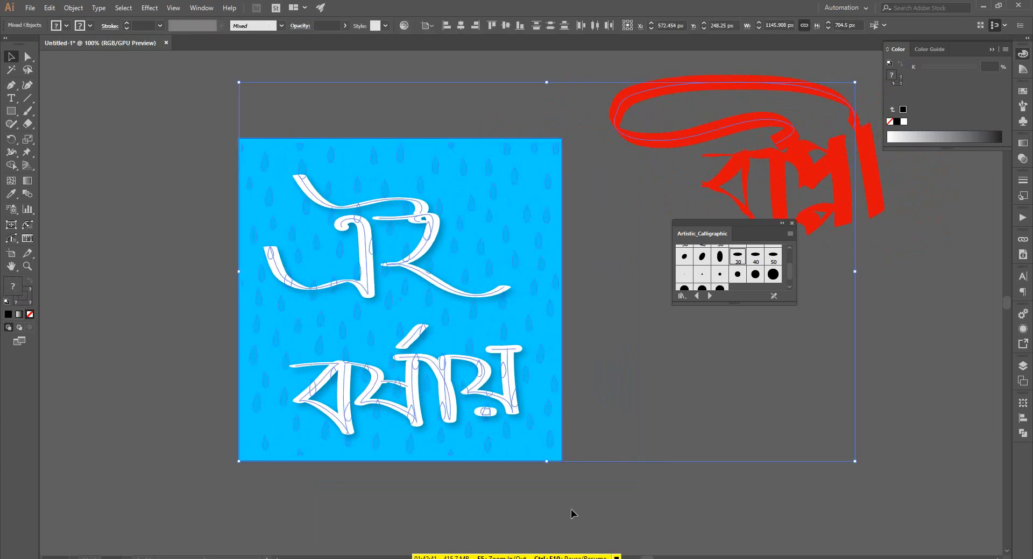
left_click(269, 189)
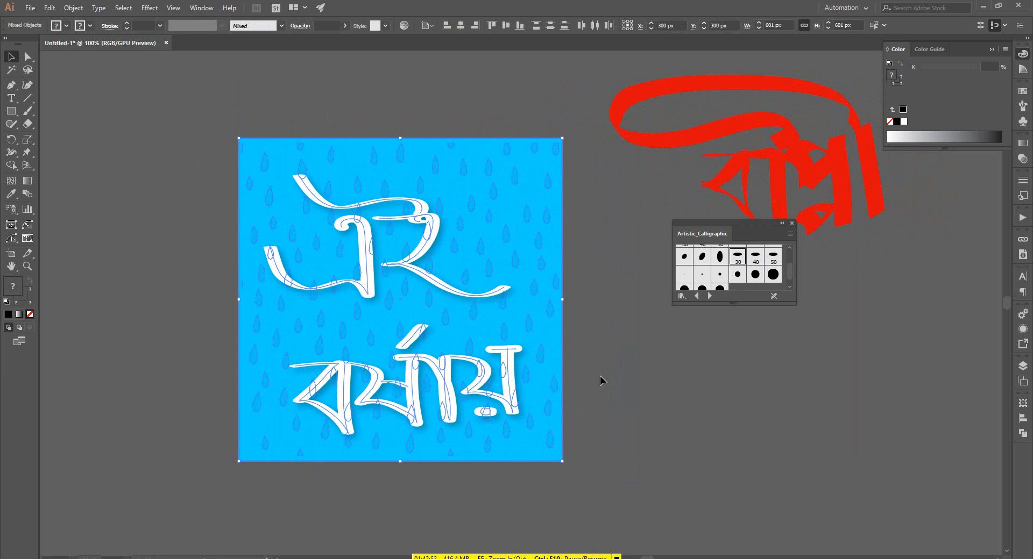
key("ctrl+shift+b")
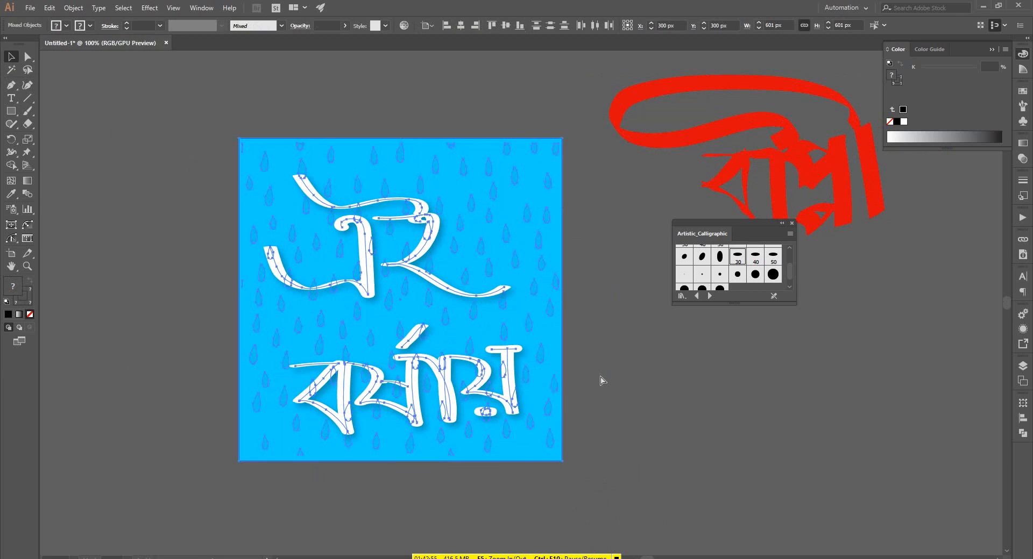
key("ctrl+shift+b")
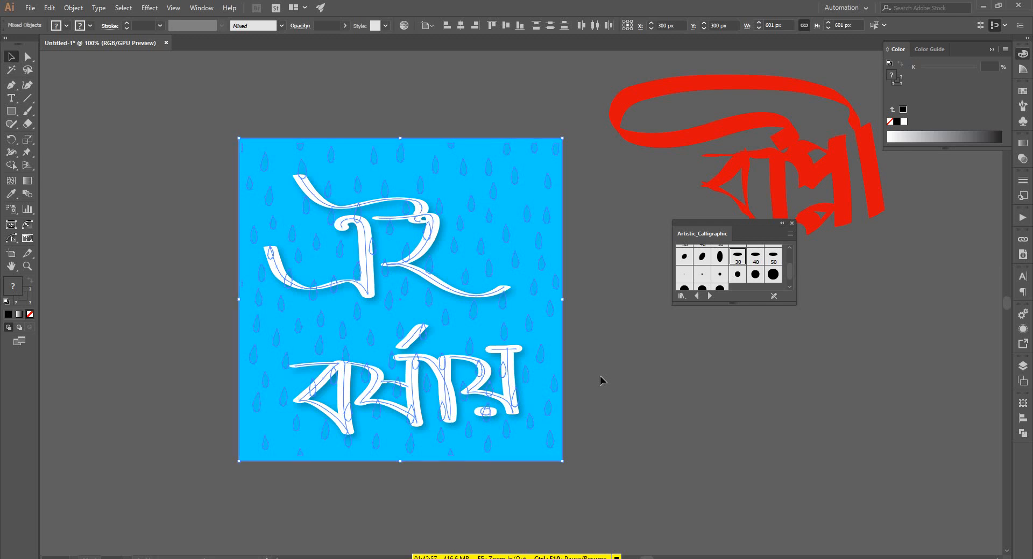
key("ctrl+shift+b")
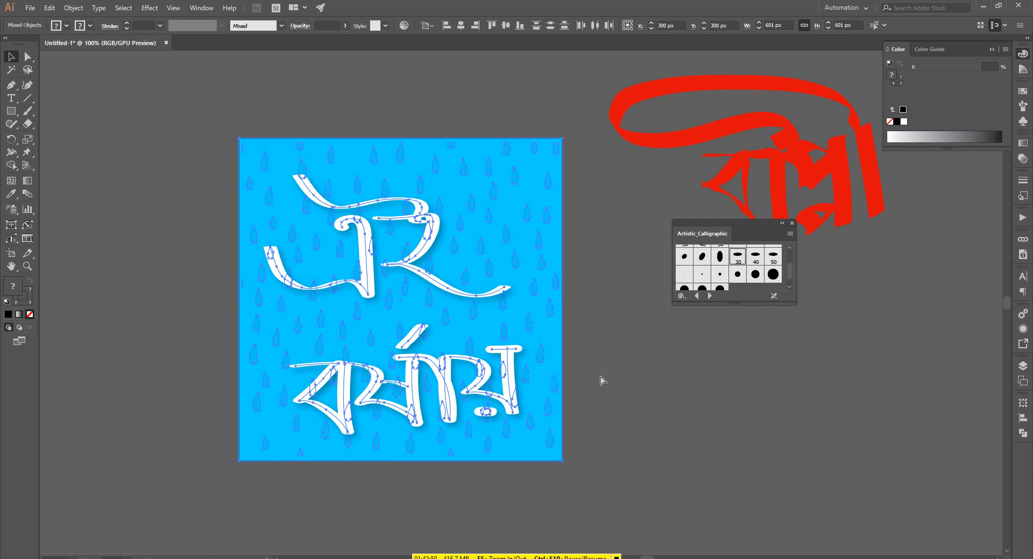
key("ctrl+shift+b")
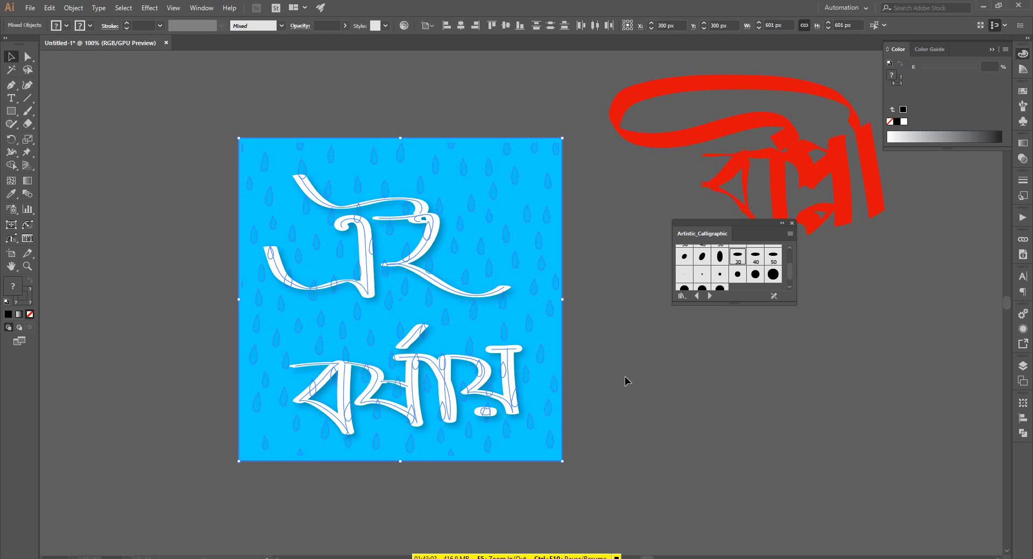
left_click(624, 450)
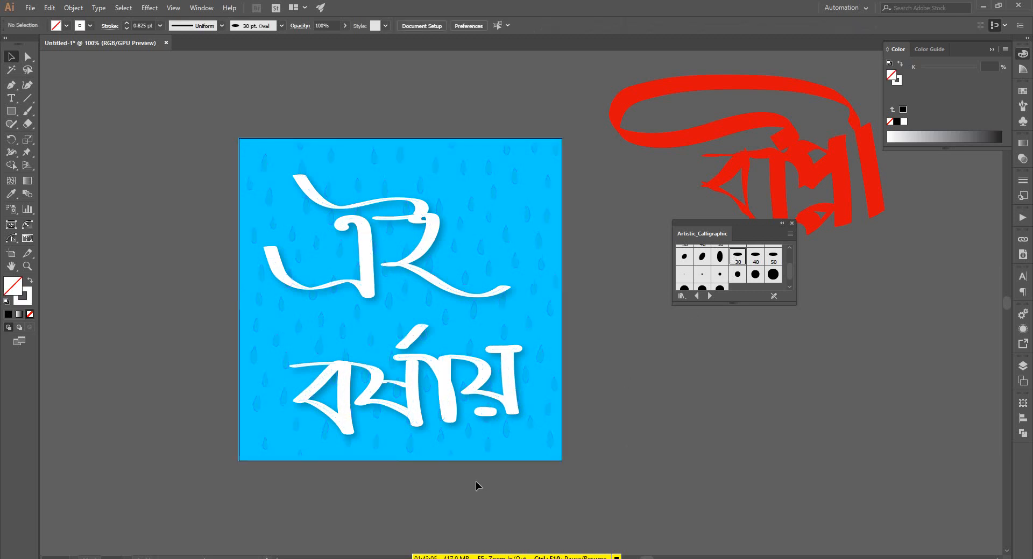
Delete the red practice lettering beside the artboard and close the Artistic_Calligraphic brush library
scroll(476, 486, "down", 1)
scroll(535, 473, "up", 2)
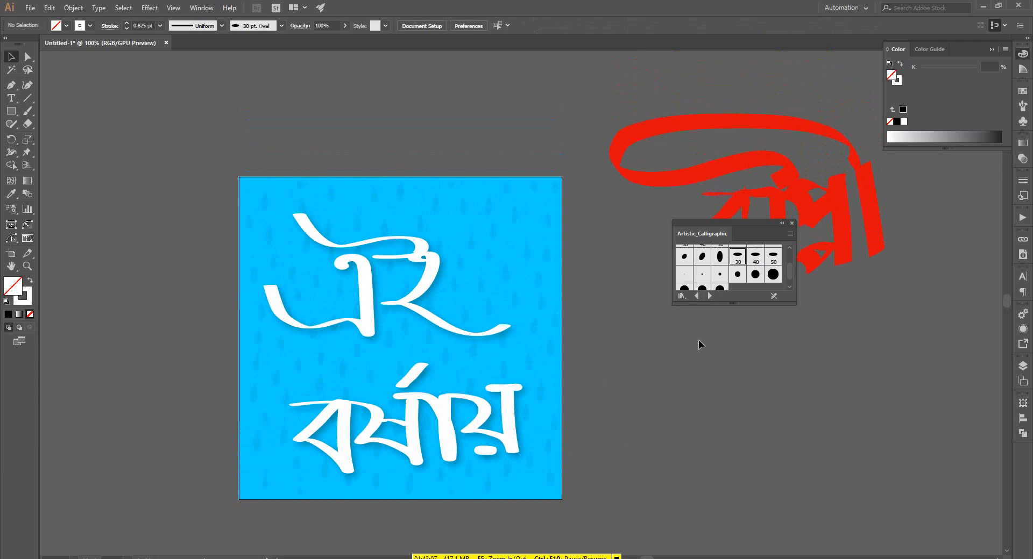
scroll(698, 340, "down", 1)
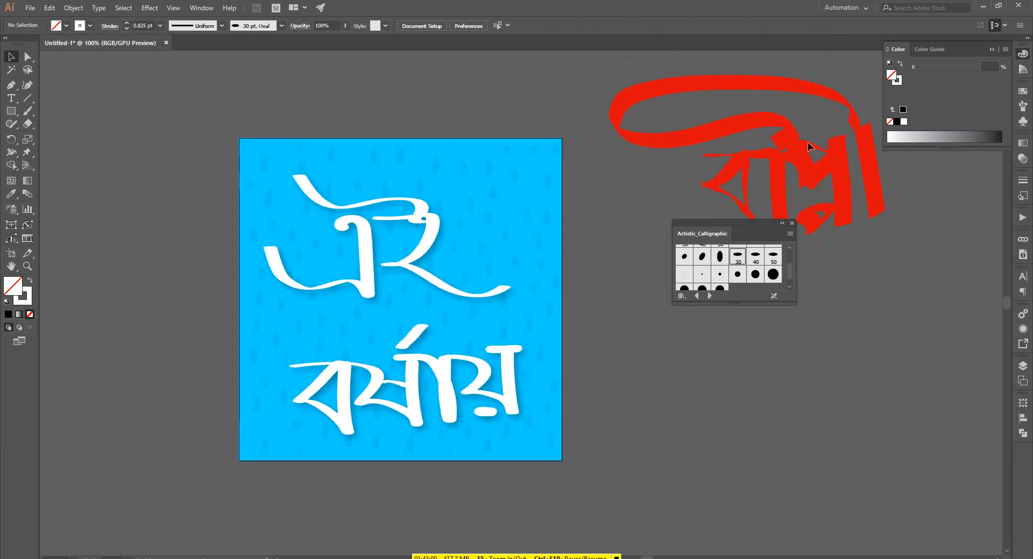
left_click(872, 185)
key("Delete")
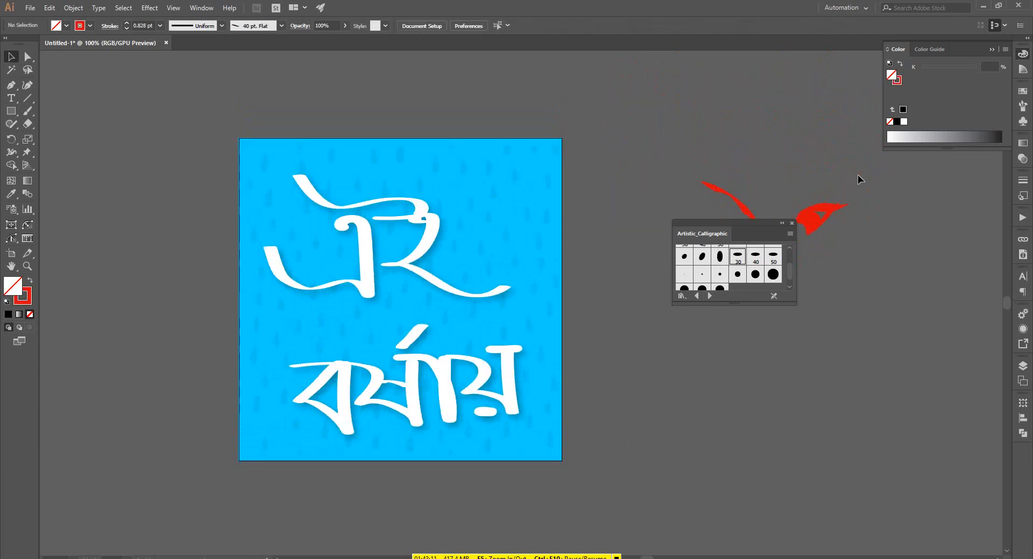
key("ctrl+a")
key("Delete")
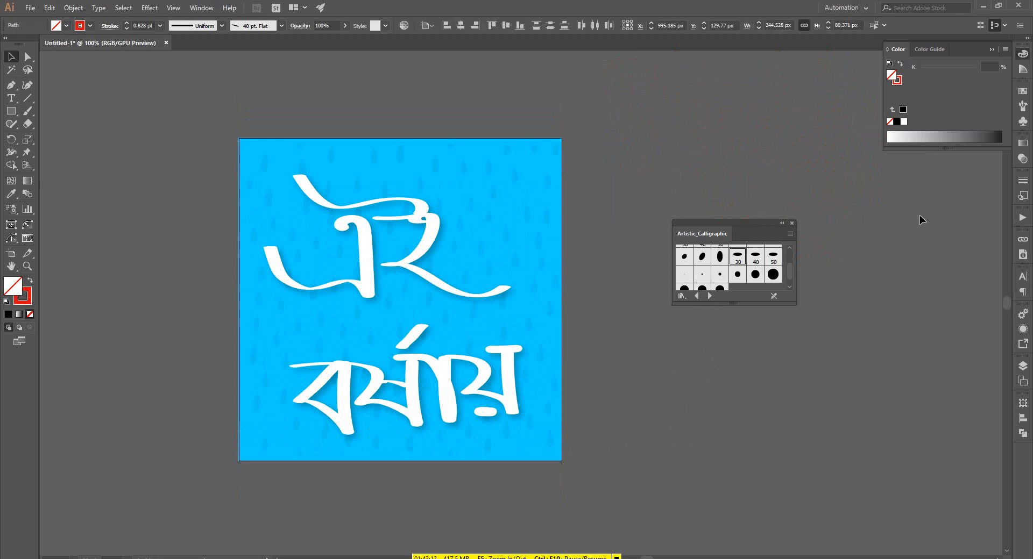
scroll(908, 217, "down", 1)
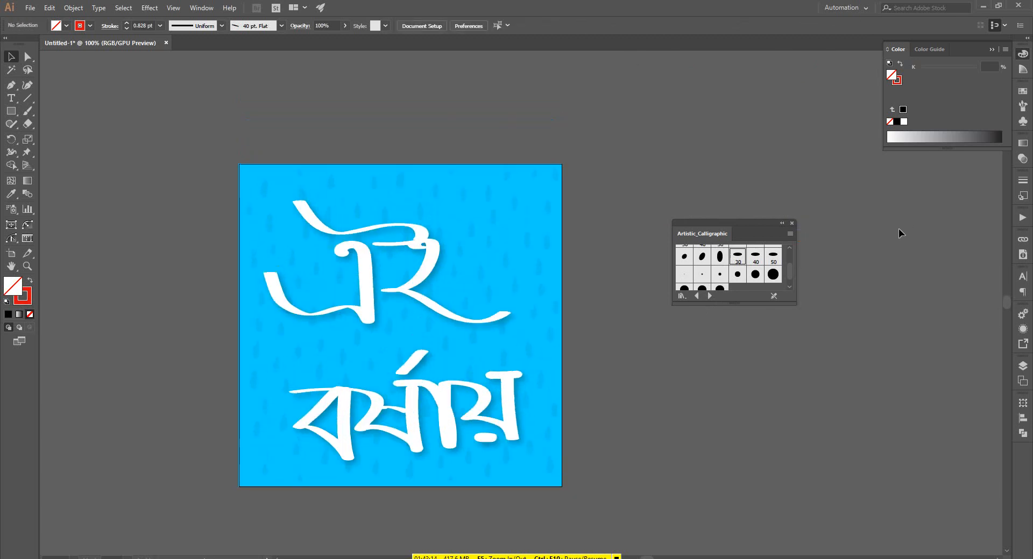
left_click(791, 223)
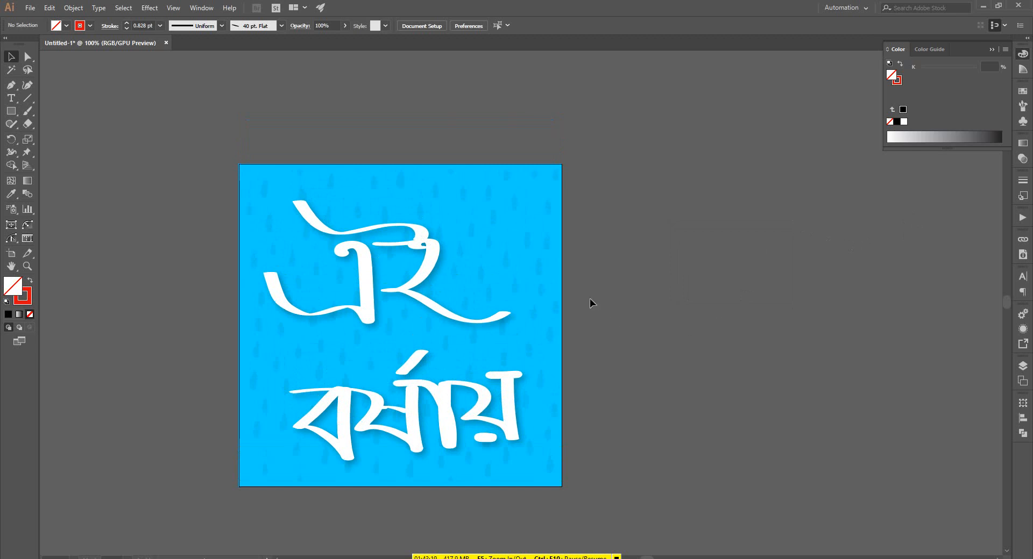
Duplicate the artboard beside the original and delete the copied artwork to leave the new artboard blank
left_click(11, 254)
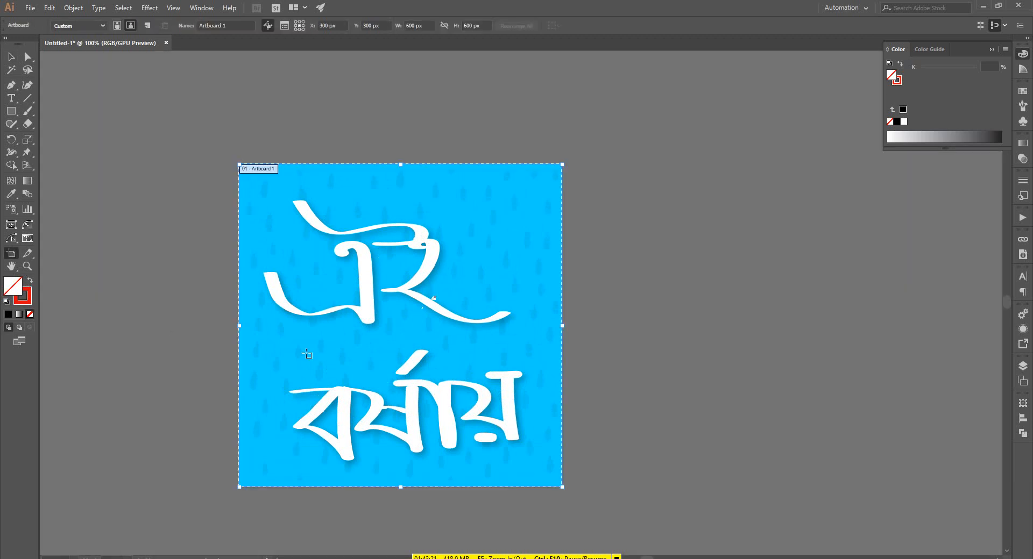
scroll(293, 348, "down", 1)
left_click_drag(387, 332, 619, 333)
key("v")
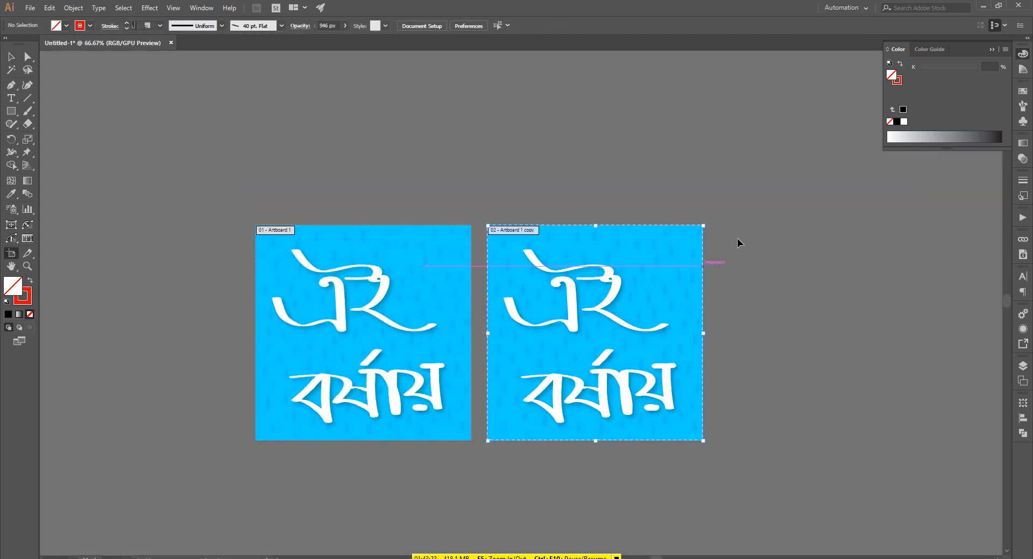
left_click_drag(490, 444, 492, 441)
key("Delete")
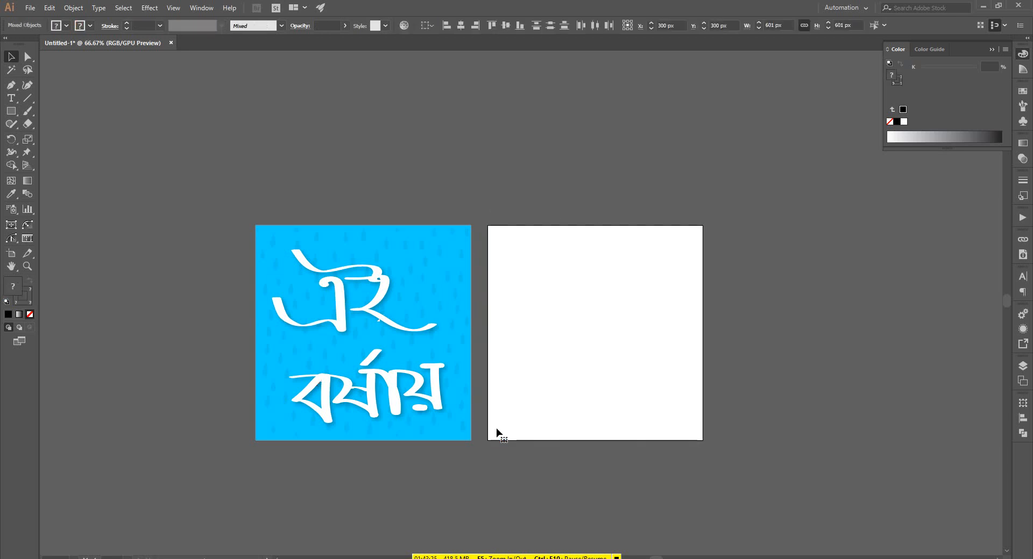
left_click(11, 112)
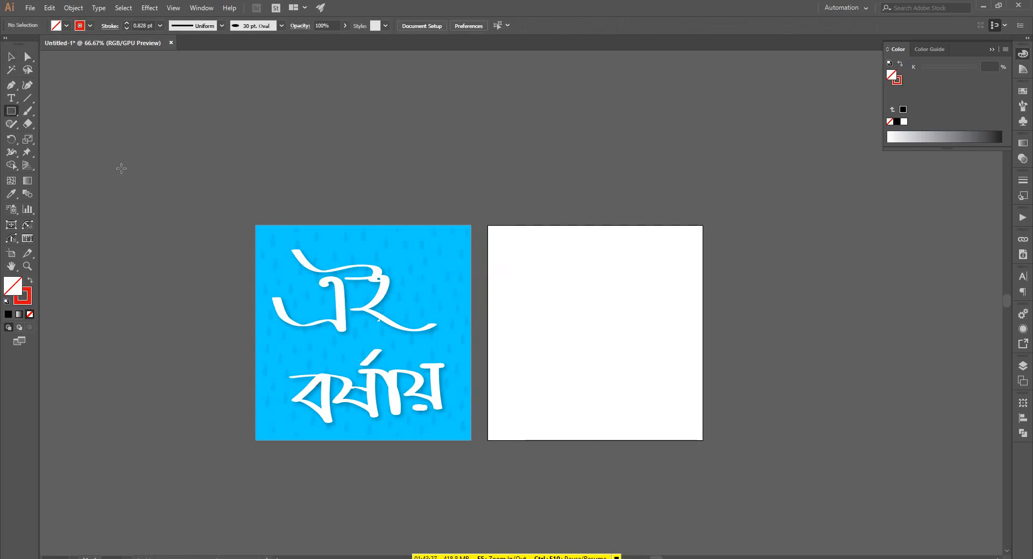
left_click(11, 85)
scroll(622, 296, "up", 1)
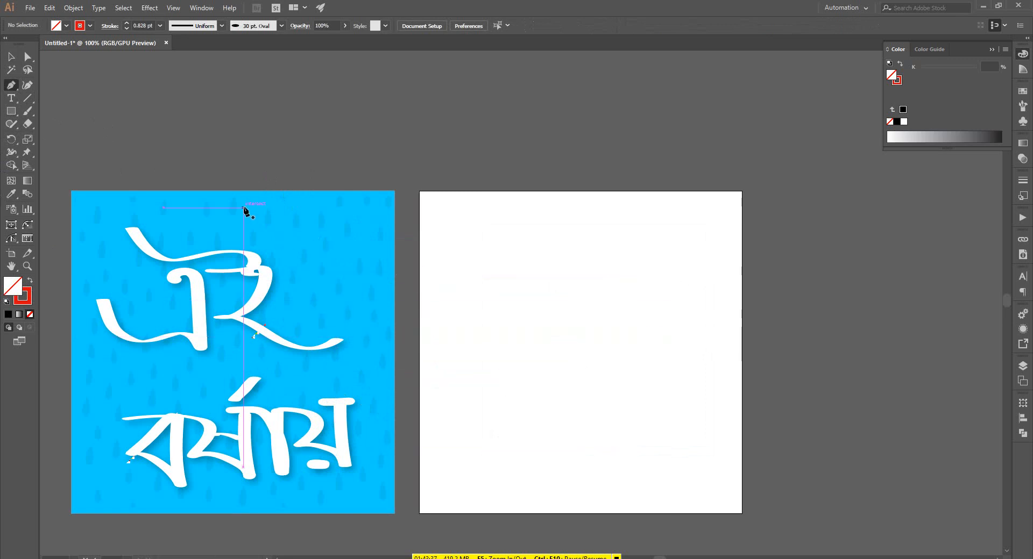
left_click(11, 57)
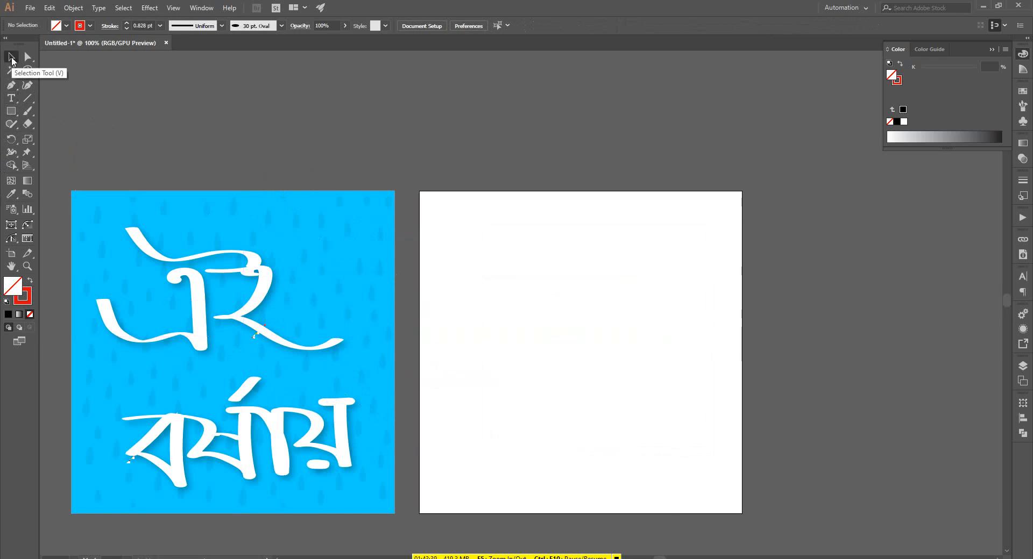
left_click(281, 25)
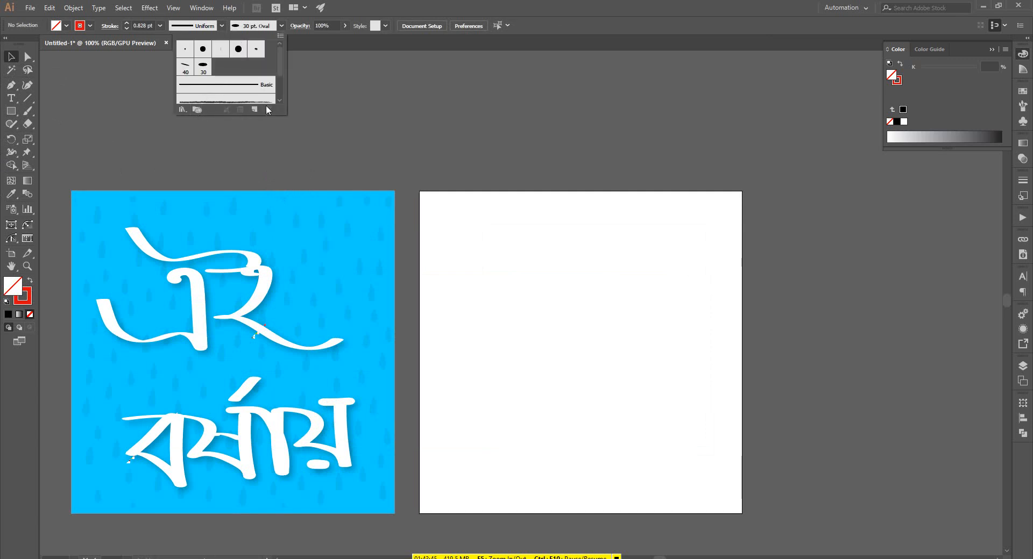
left_click_drag(279, 79, 279, 62)
left_click(436, 307)
scroll(436, 308, "down", 3)
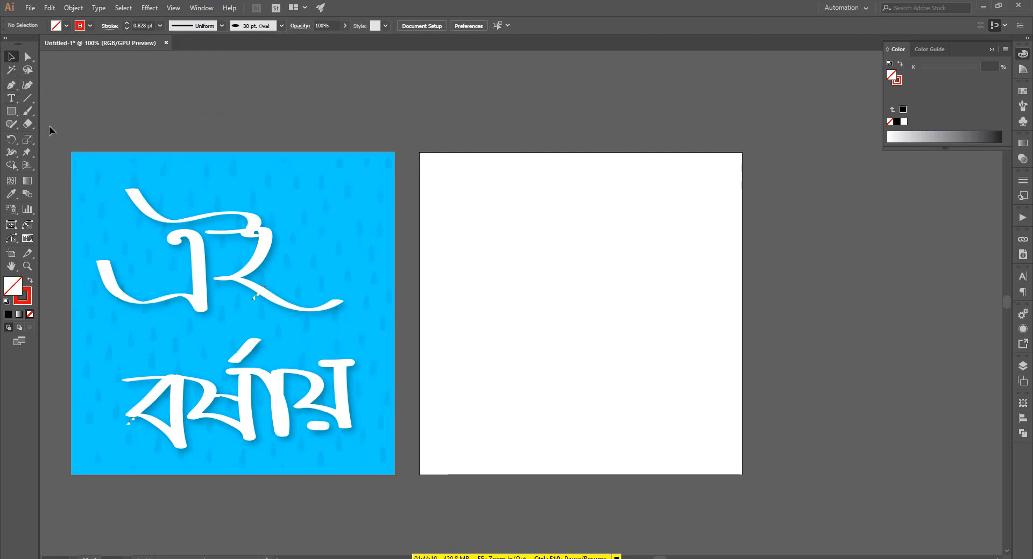
Draw a closed trapezoid cup body, about 196 px wide and 118 px tall, on the blank artboard with the Pen tool
left_click(11, 85)
scroll(518, 276, "down", 2)
scroll(517, 268, "up", 2)
left_click(446, 246)
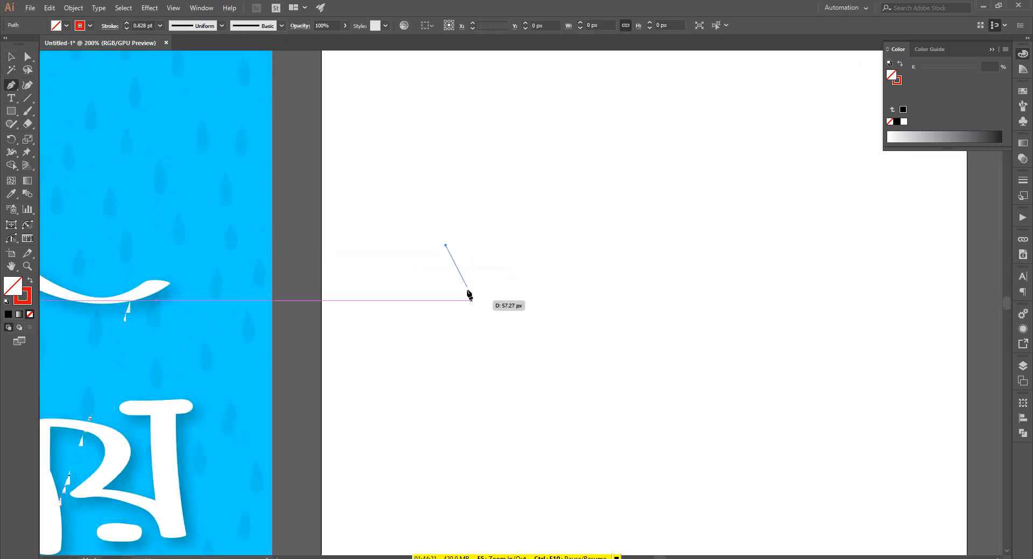
left_click(486, 372)
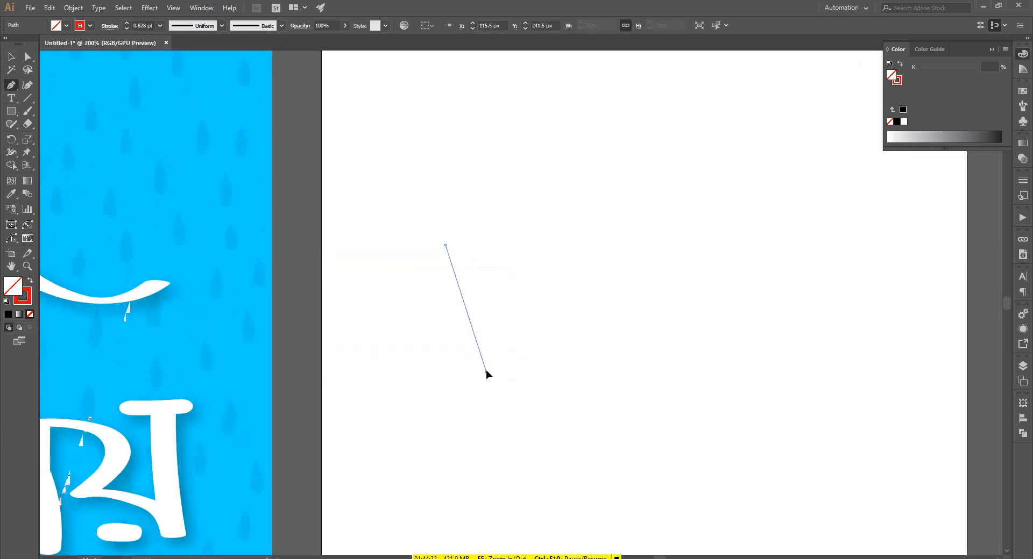
left_click(631, 372)
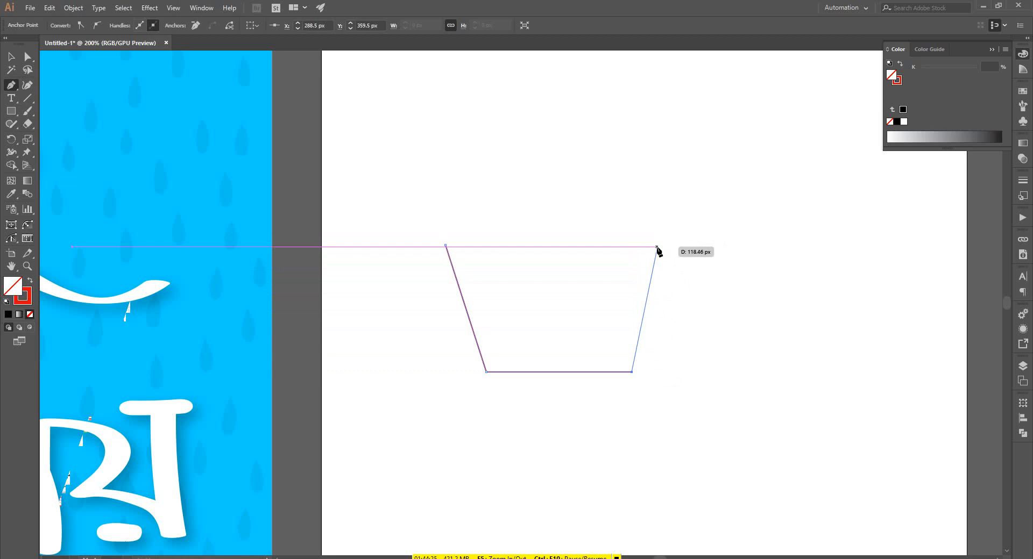
left_click(656, 246)
left_click(446, 246)
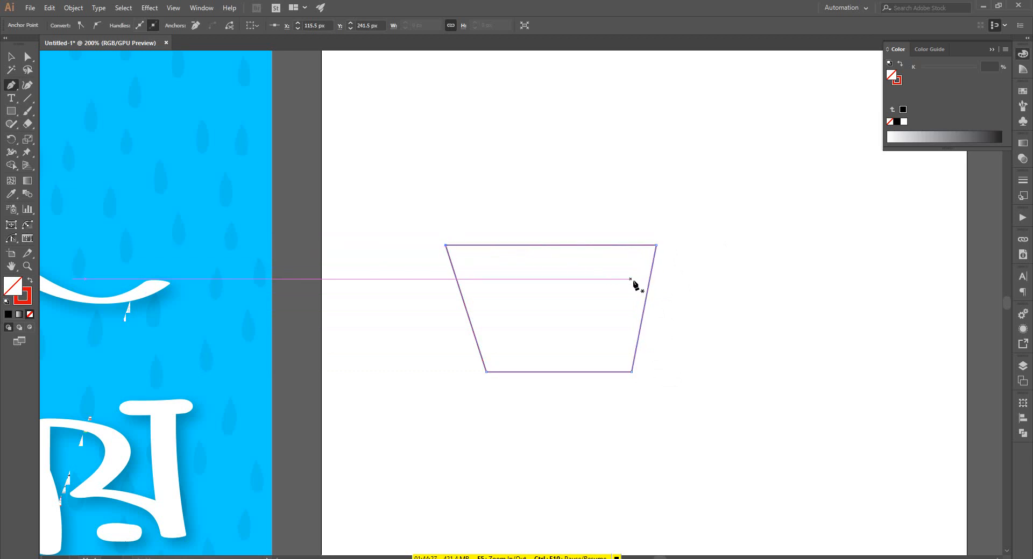
Stretch the trapezoid upward to about 142.5 px tall and swap its fill and stroke colours
key("v")
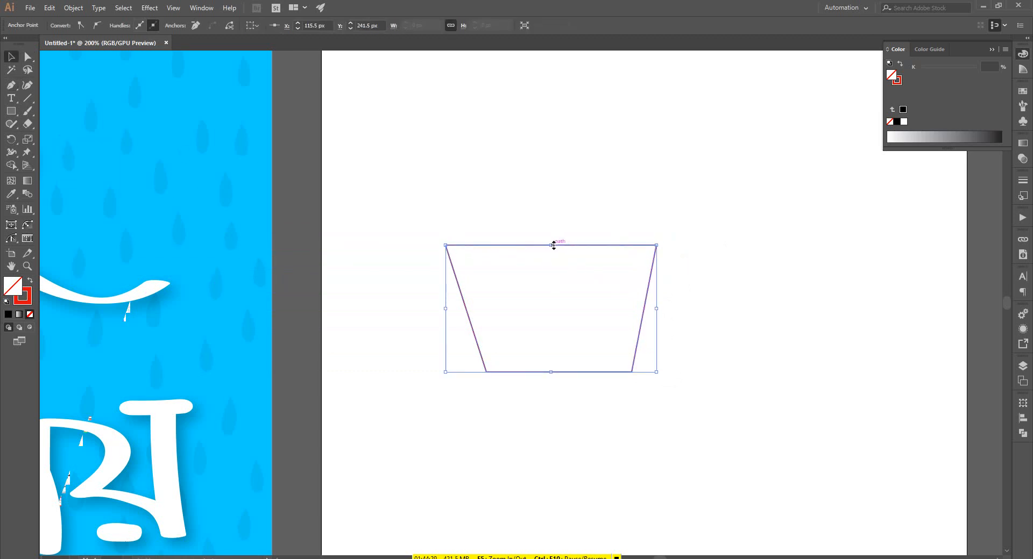
left_click_drag(557, 245, 557, 219)
key("shift+x")
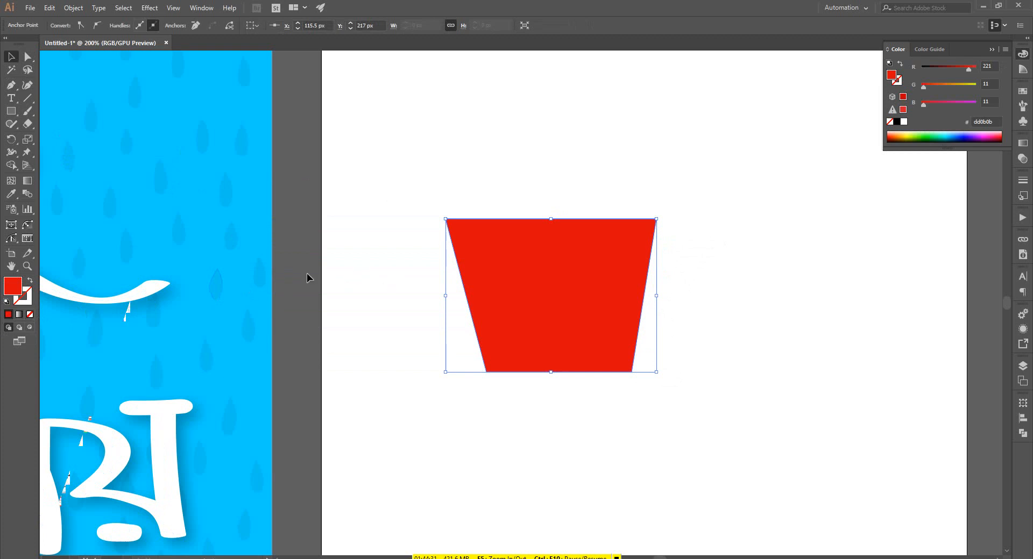
Set the trapezoid's fill to light orange ffbe5f and deselect it
double_click(16, 286)
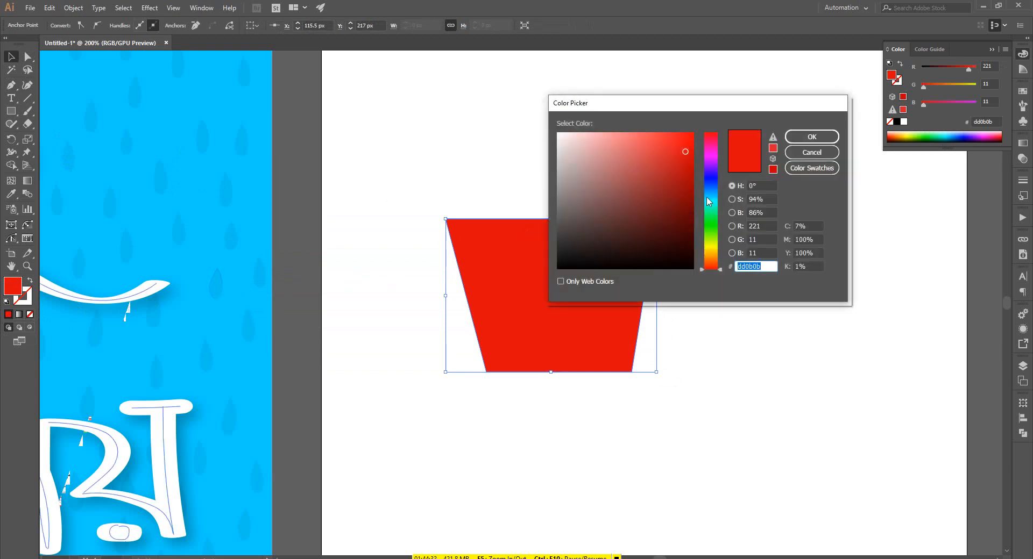
left_click_drag(710, 202, 710, 257)
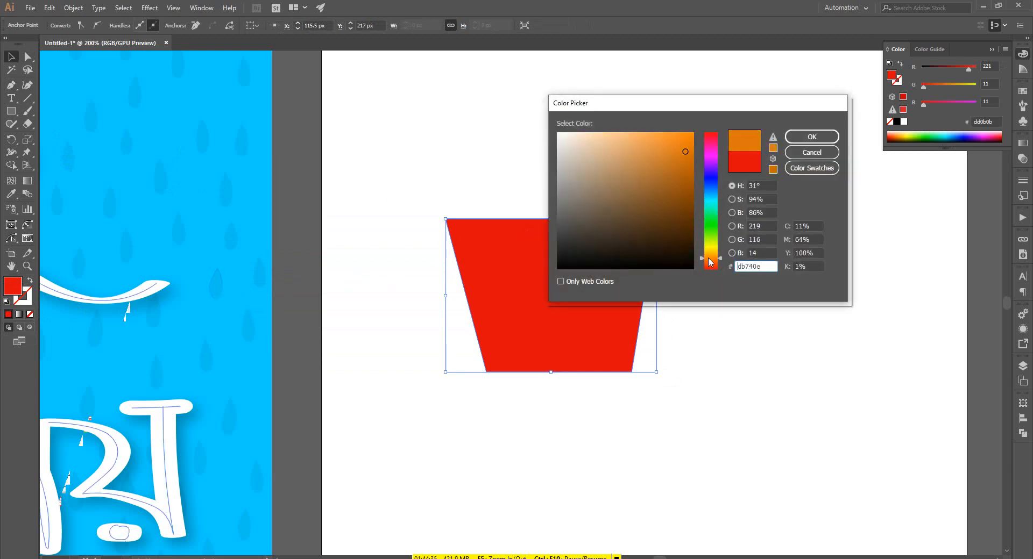
left_click_drag(680, 156, 676, 119)
left_click_drag(714, 255, 713, 260)
left_click_drag(653, 139, 642, 125)
left_click(810, 138)
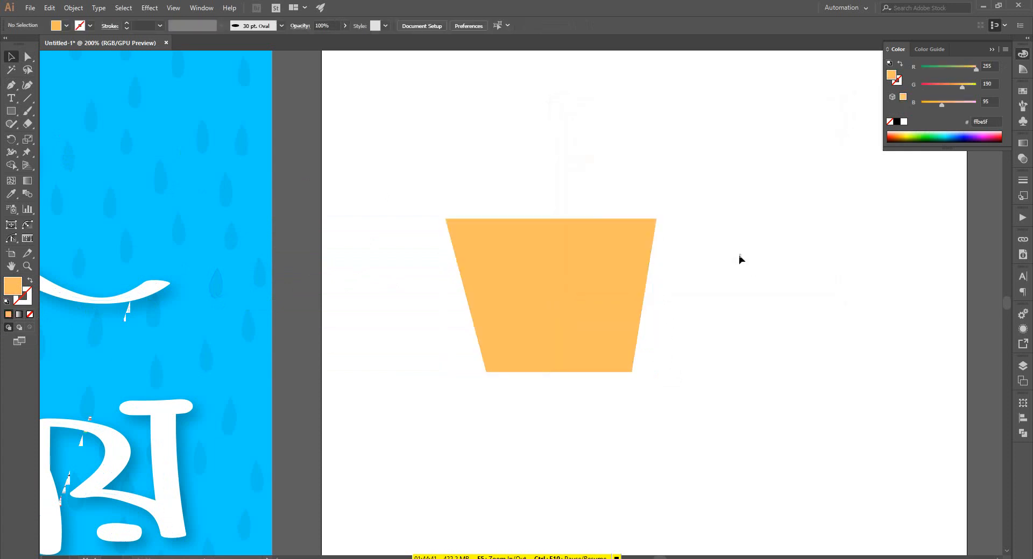
left_click(676, 310)
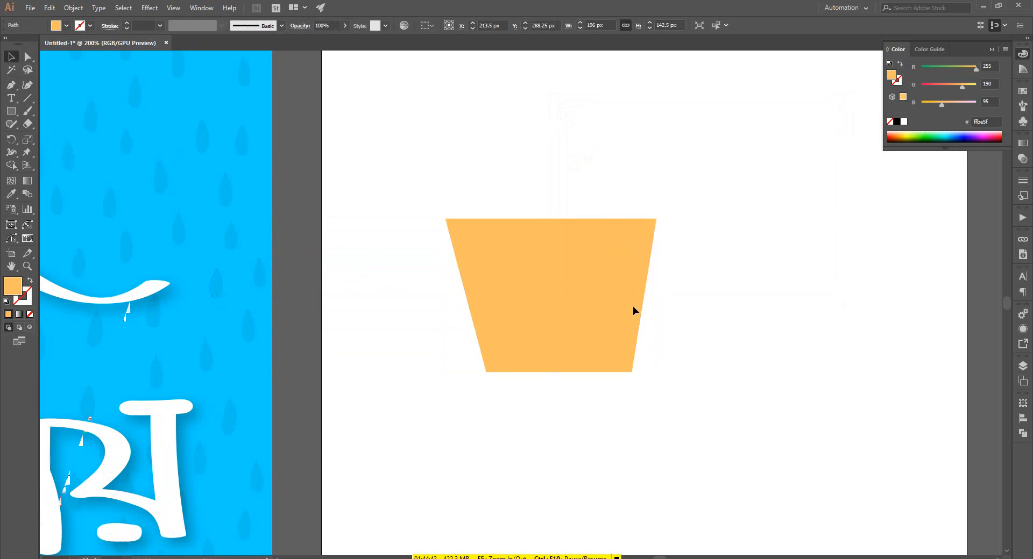
Give the cup body a dark brown 472914 stroke and deselect it
left_click(535, 312)
left_click(24, 304)
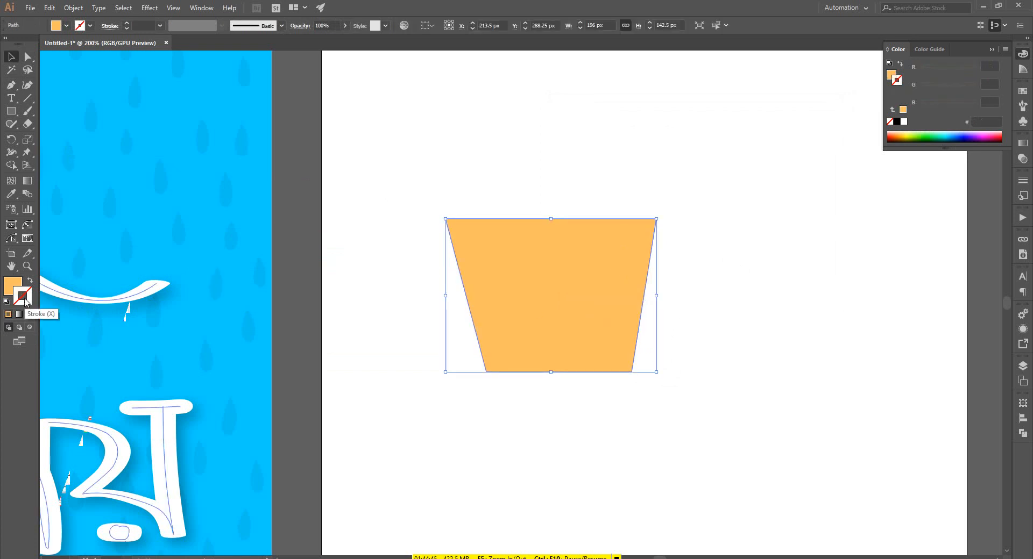
double_click(24, 303)
mouse_move(712, 228)
left_mouse_down()
mouse_move(709, 260)
mouse_move(678, 231)
mouse_move(654, 231)
left_mouse_up()
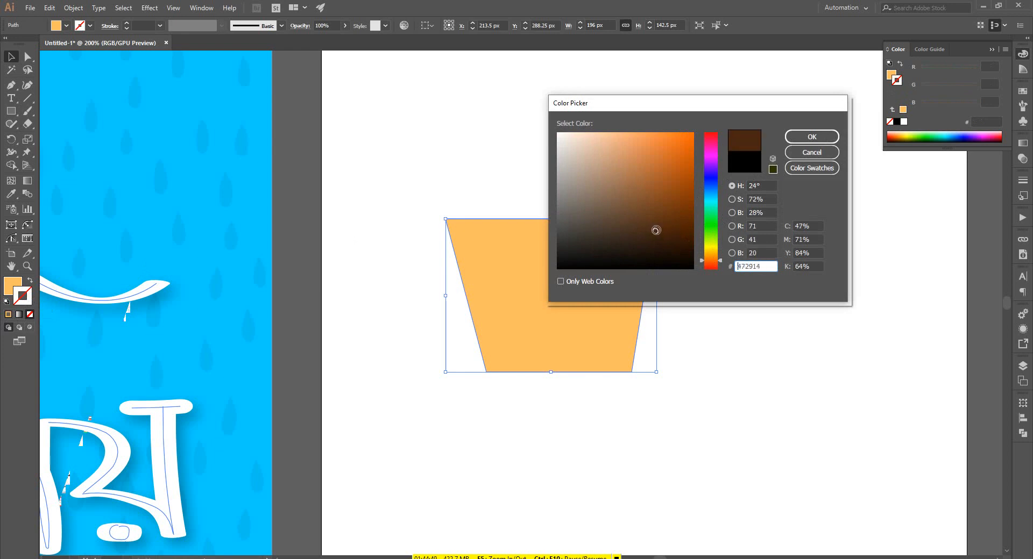
left_click(811, 137)
left_click(774, 326)
Set the cup body's stroke weight to 4 pt and deselect it
left_click(594, 267)
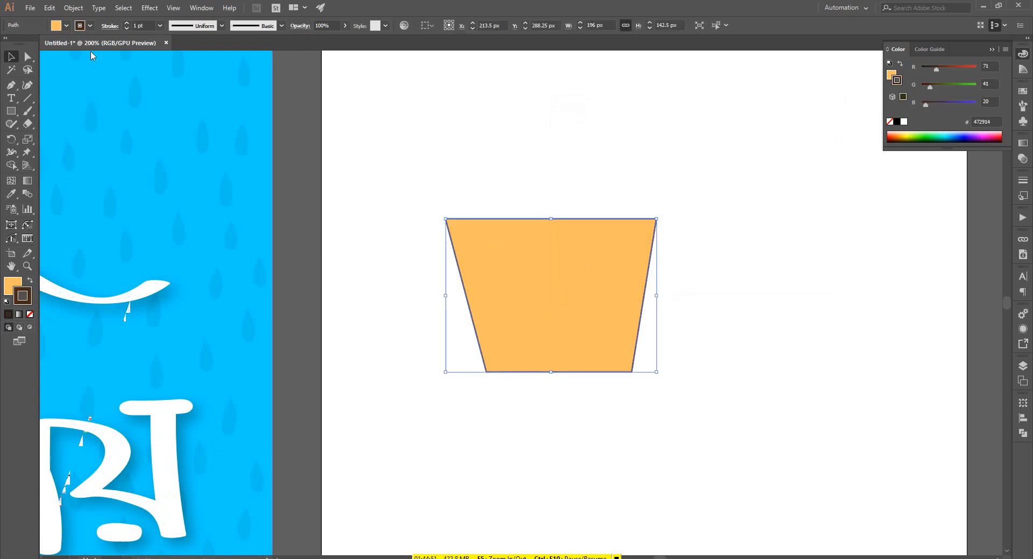
type("4")
key("Return")
left_click(456, 153)
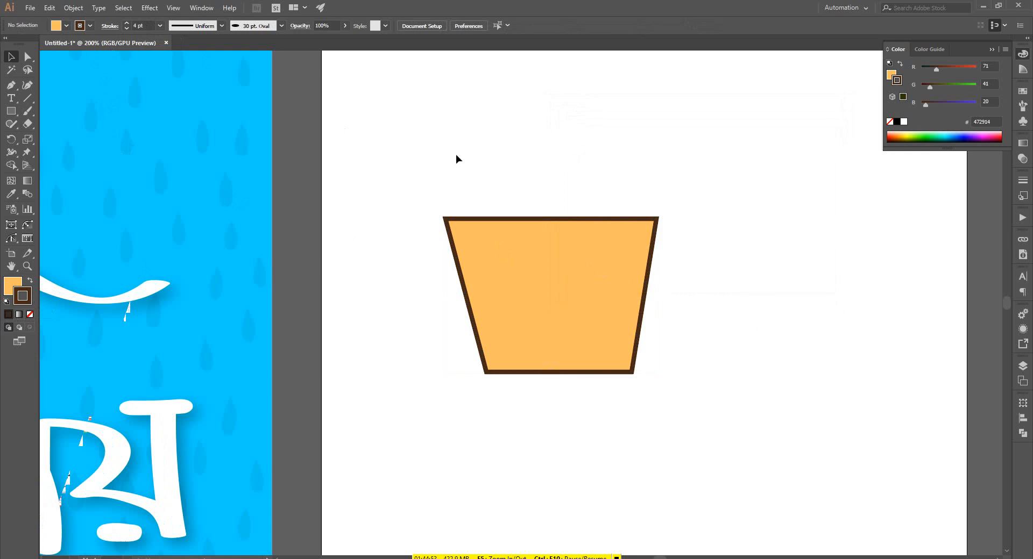
Draw a closed four-point handle about 63 px tall against the cup's right side with the Pen tool
left_click(11, 85)
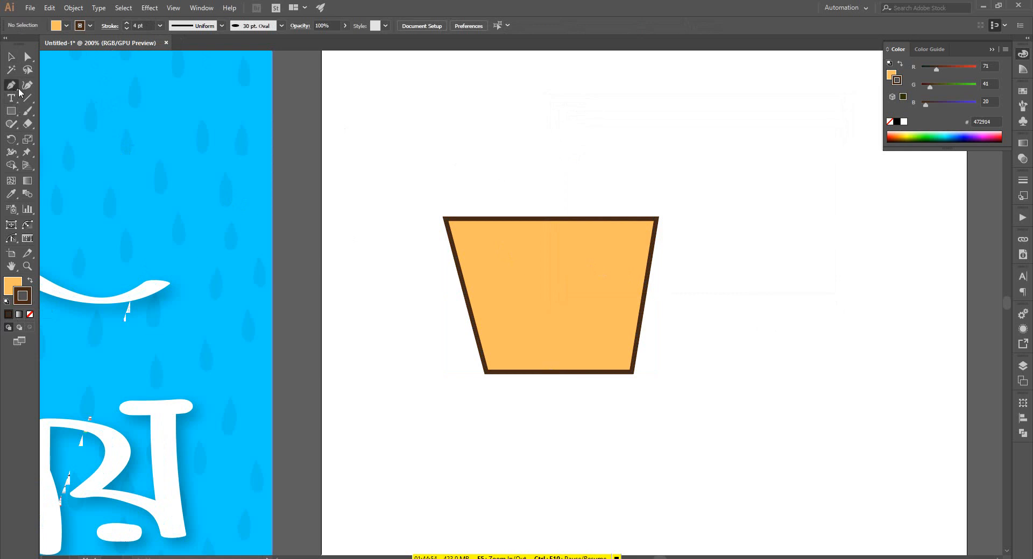
left_click(651, 250)
left_click(688, 267)
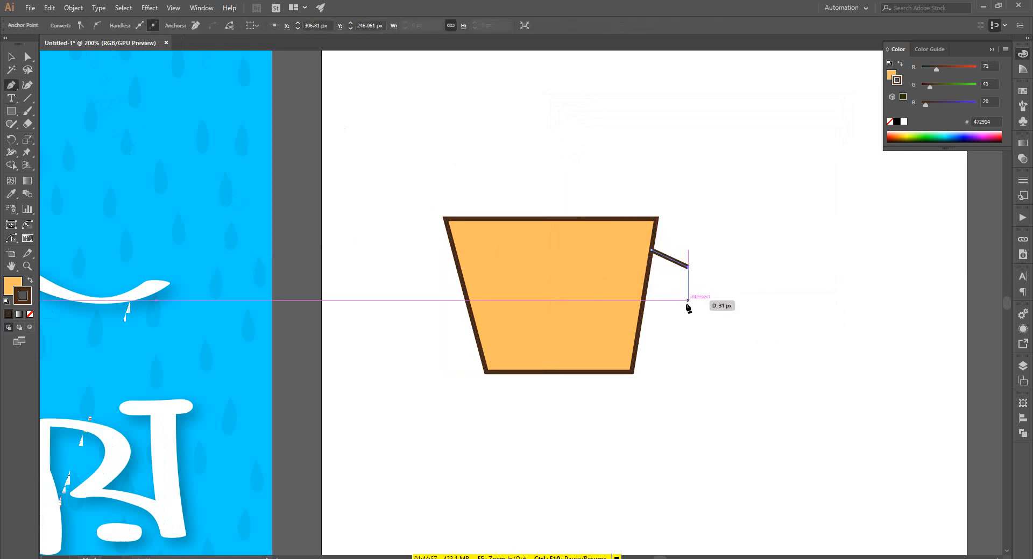
left_click(689, 310)
left_click(641, 318)
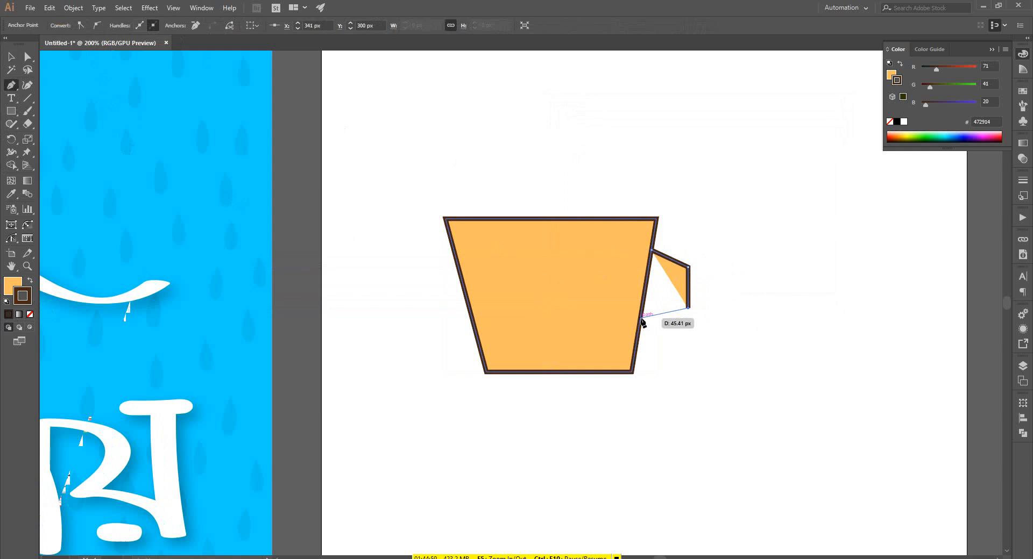
left_click(652, 255)
Round the two outer corners of the cup handle into a smooth curve and deselect it
key("a")
left_click_drag(737, 243, 676, 323)
left_click_drag(679, 274, 602, 284)
left_click(736, 276)
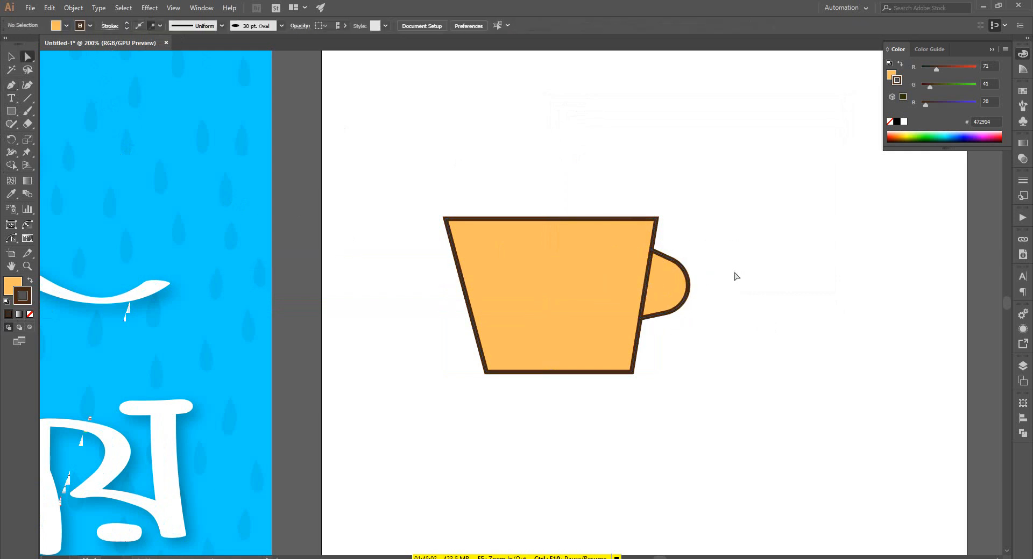
Remove the fill from the cup handle and clear the selection
left_click(656, 283)
left_click(30, 314)
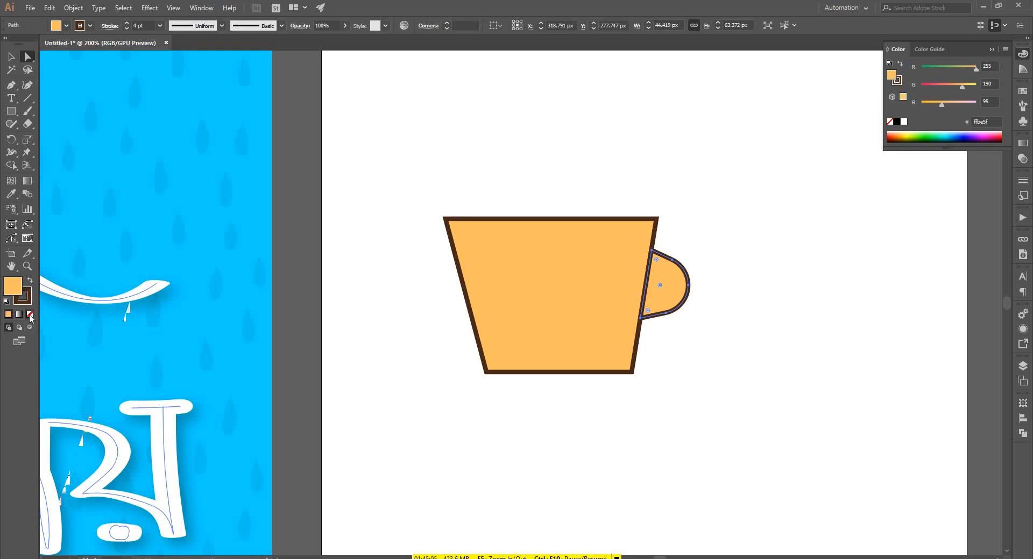
key("v")
left_click(839, 228)
left_click_drag(741, 202, 618, 262)
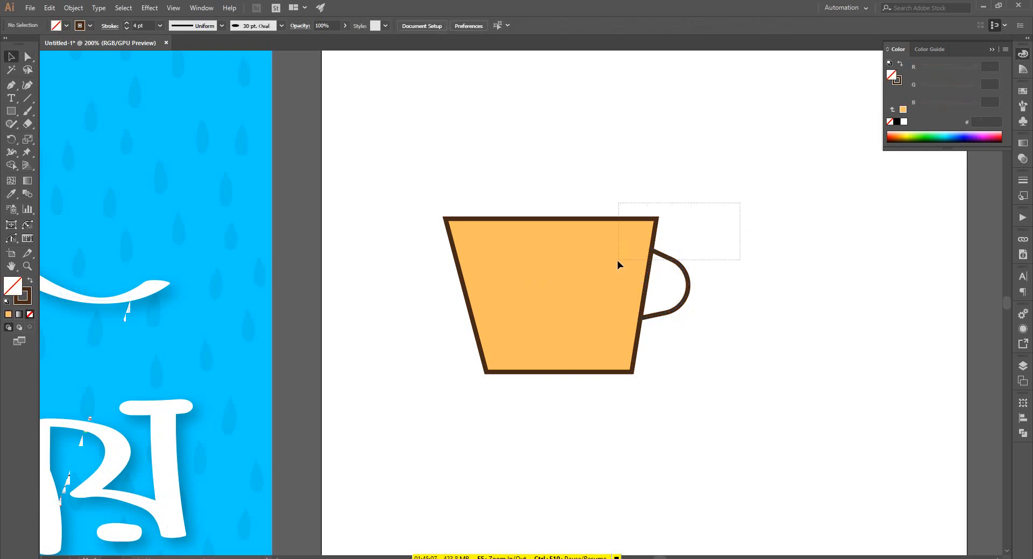
left_click(770, 243)
Select the cup handle, open the Artistic_ChalkCharcoalPencil brush library and enlarge it to show more brushes
left_click(637, 276)
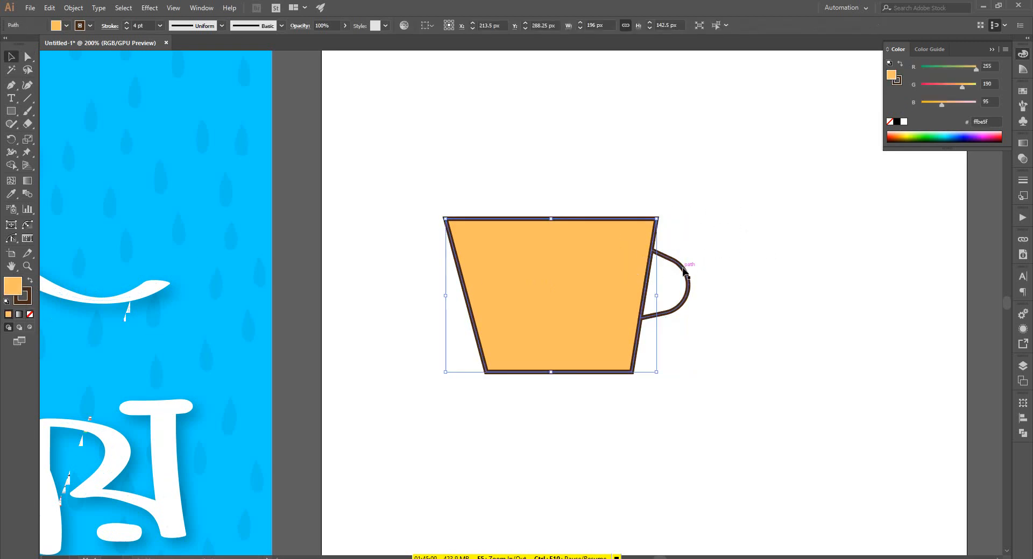
left_click(687, 287)
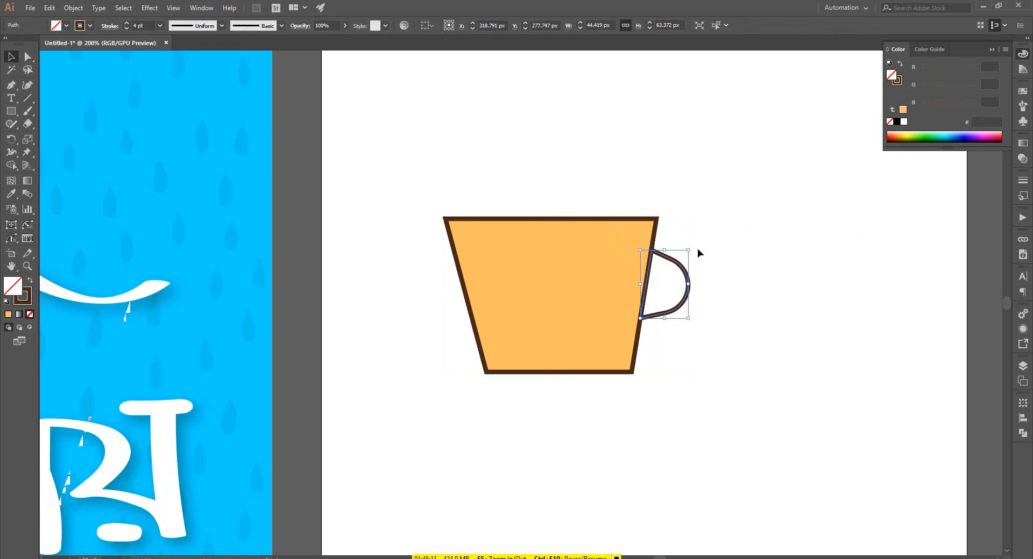
left_click(251, 28)
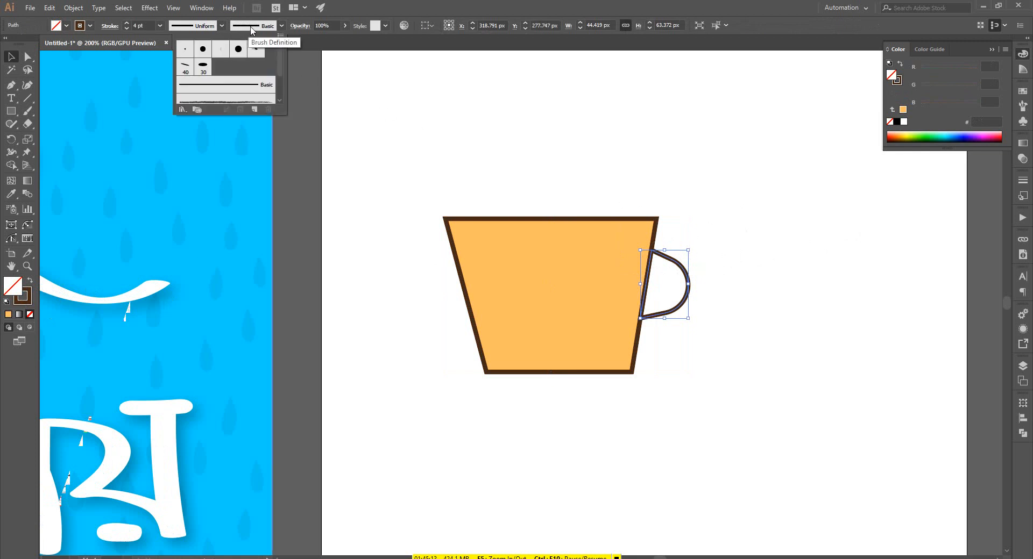
left_click(182, 109)
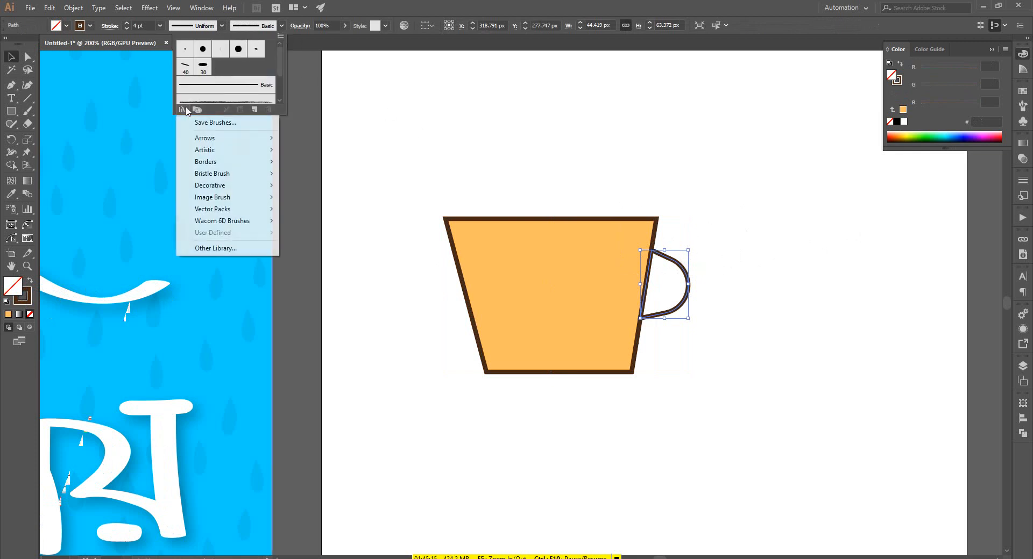
mouse_move(220, 153)
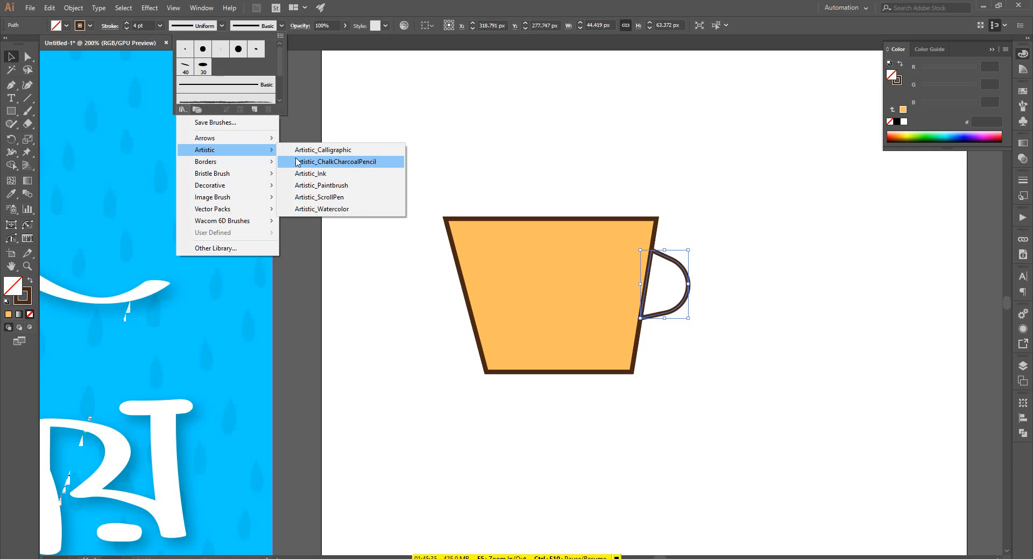
left_click(323, 162)
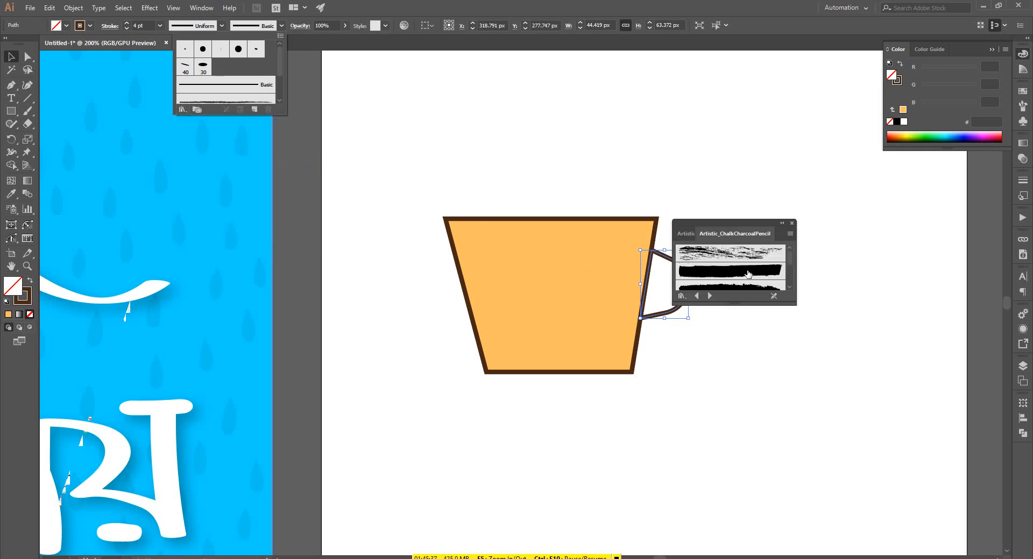
left_click(768, 319)
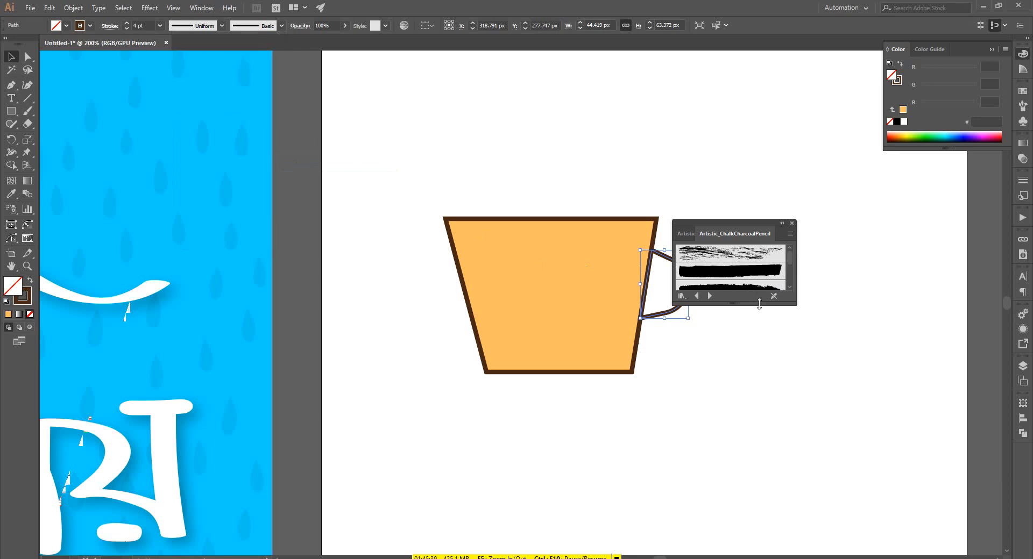
left_click_drag(759, 304, 778, 425)
scroll(737, 322, "down", 1)
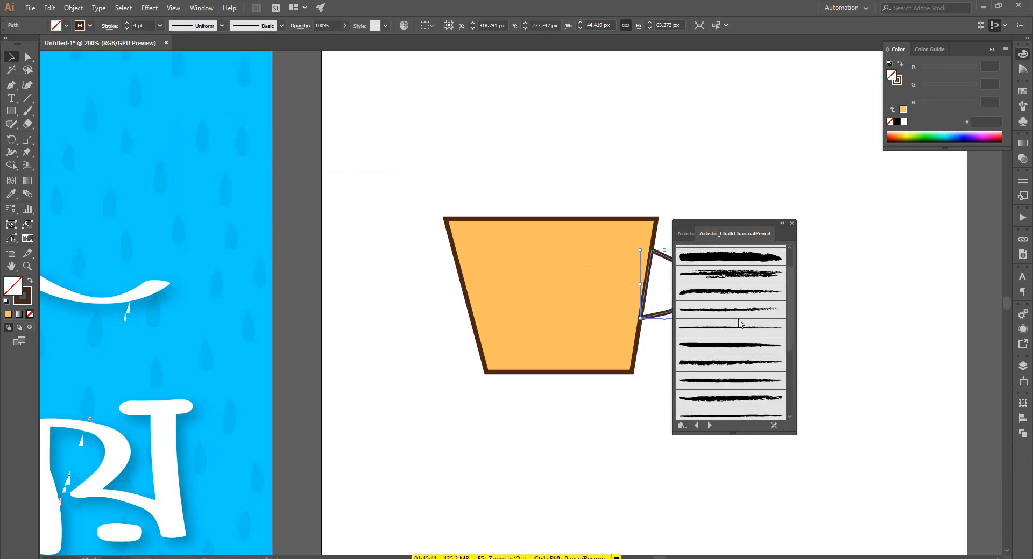
Try several thin and rough charcoal and pencil brushes on the cup handle's outline
left_click(734, 310)
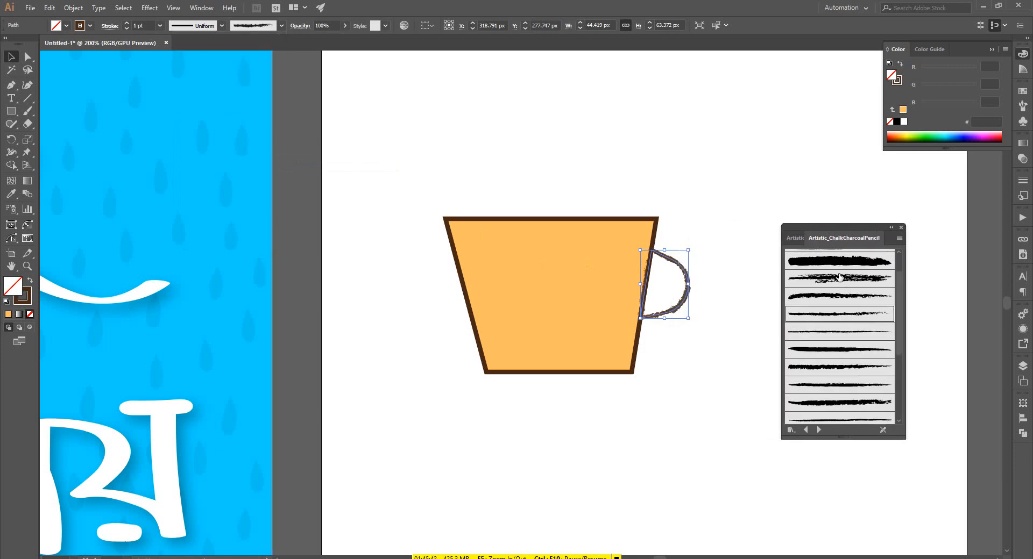
left_click(843, 295)
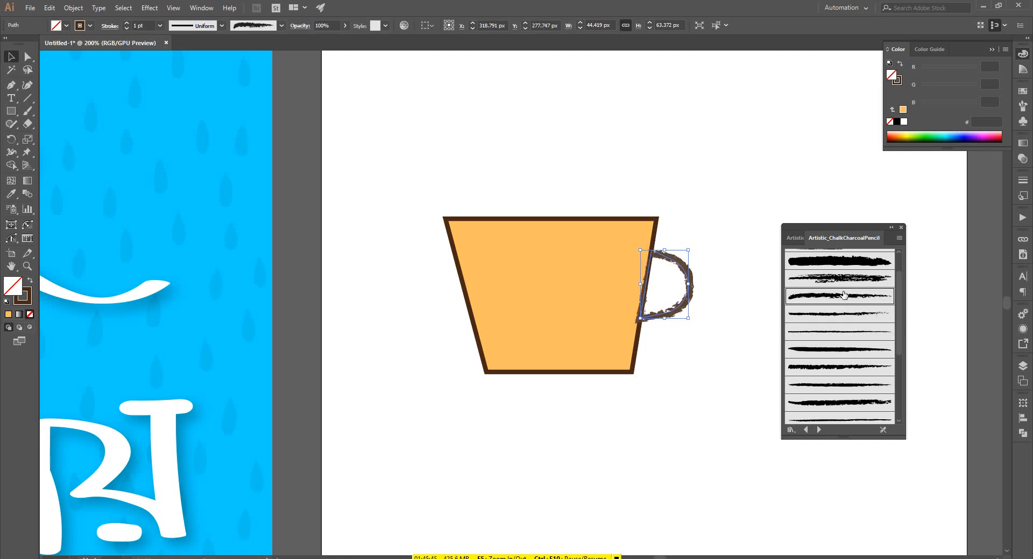
left_click(842, 333)
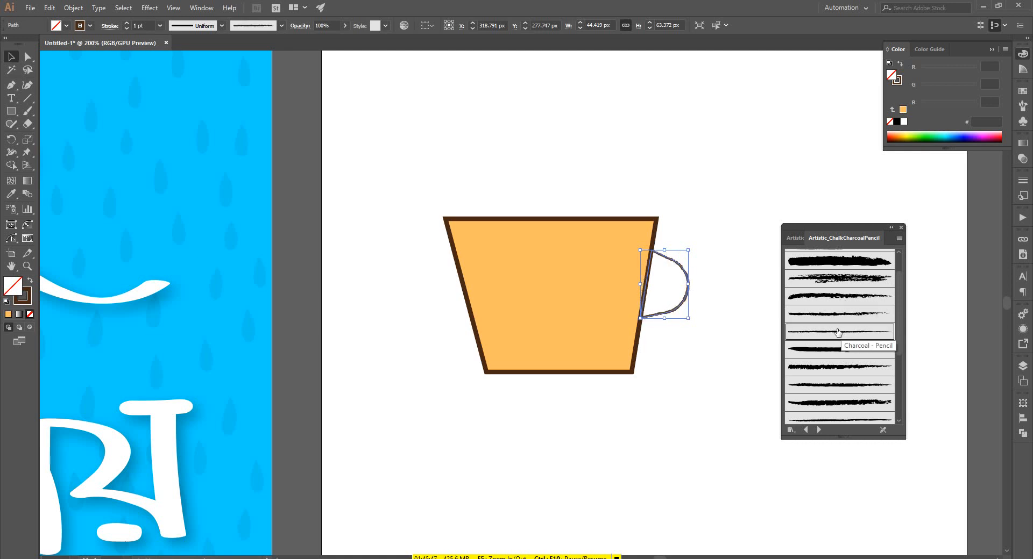
scroll(841, 339, "down", 1)
left_click(845, 390)
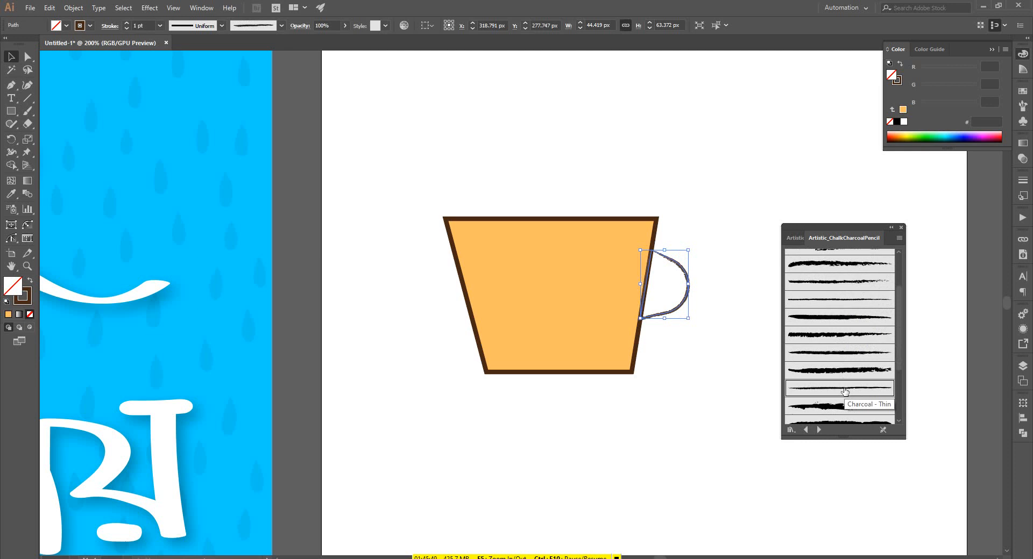
Apply the rough, broken charcoal brush below the dotted one to the cup handle and clear the selection
scroll(848, 406, "down", 1)
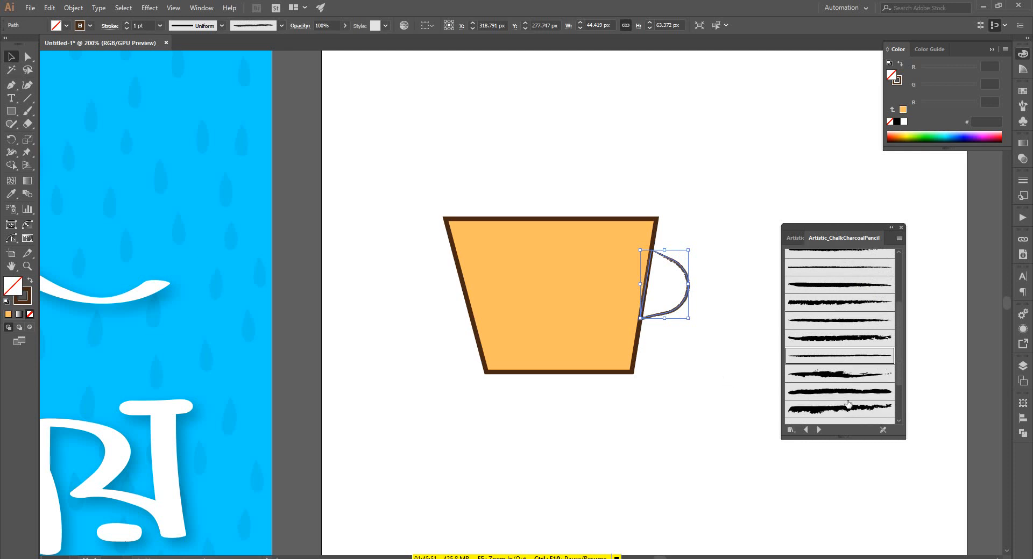
scroll(848, 405, "down", 1)
left_click(843, 414)
left_click(693, 376)
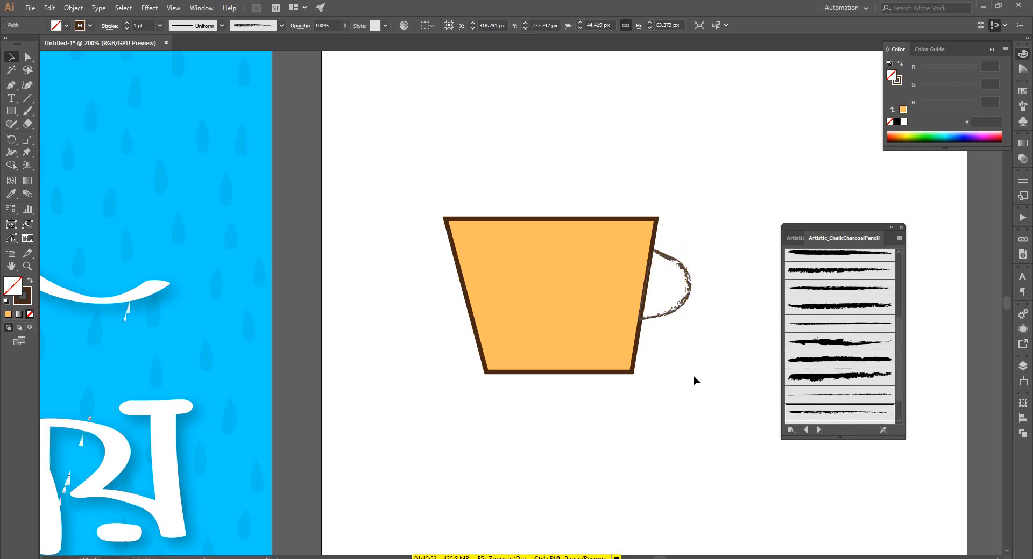
Apply the handle's rough charcoal brush to the outline of the cup body and deselect it
left_click(604, 334)
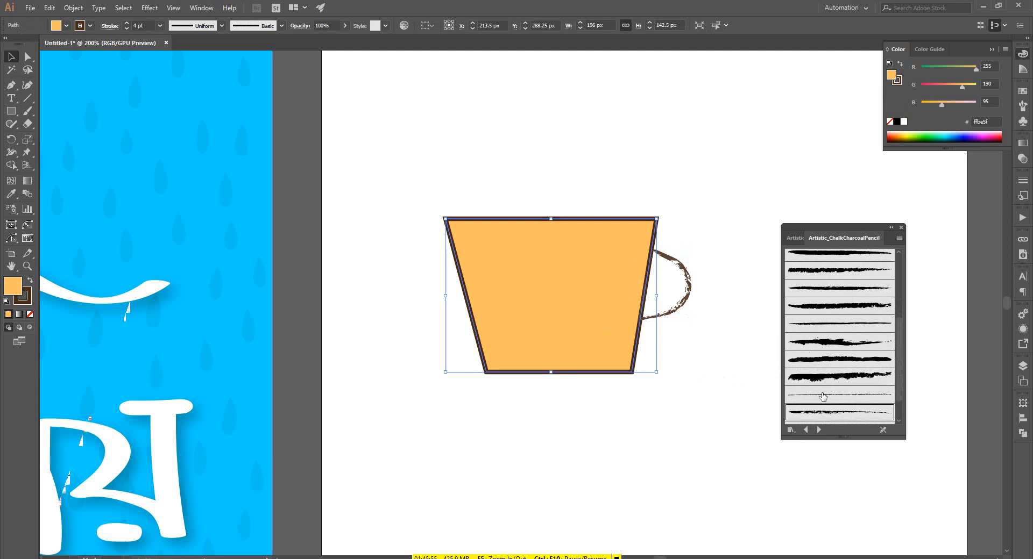
left_click(824, 413)
left_click(688, 365)
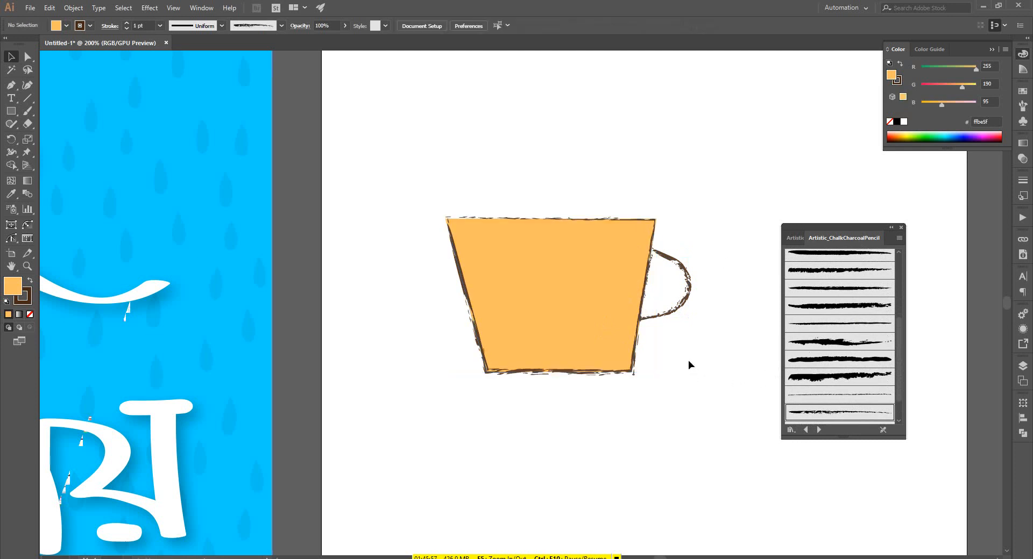
Set the stroke weight of the cup body's brush outline to 2 pt and clear the selection
left_click(531, 253)
left_click(126, 24)
left_click(126, 23)
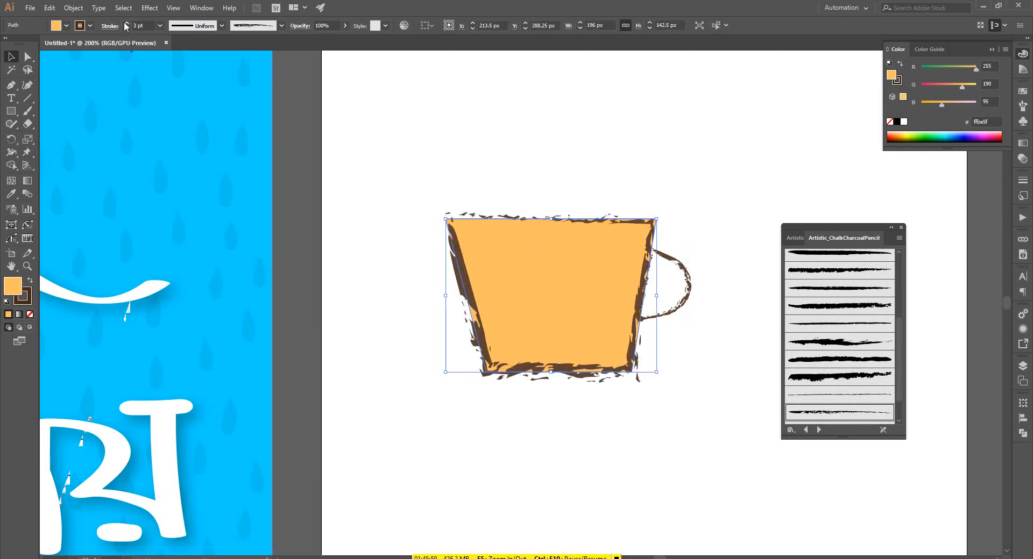
left_click(127, 28)
left_click(657, 186)
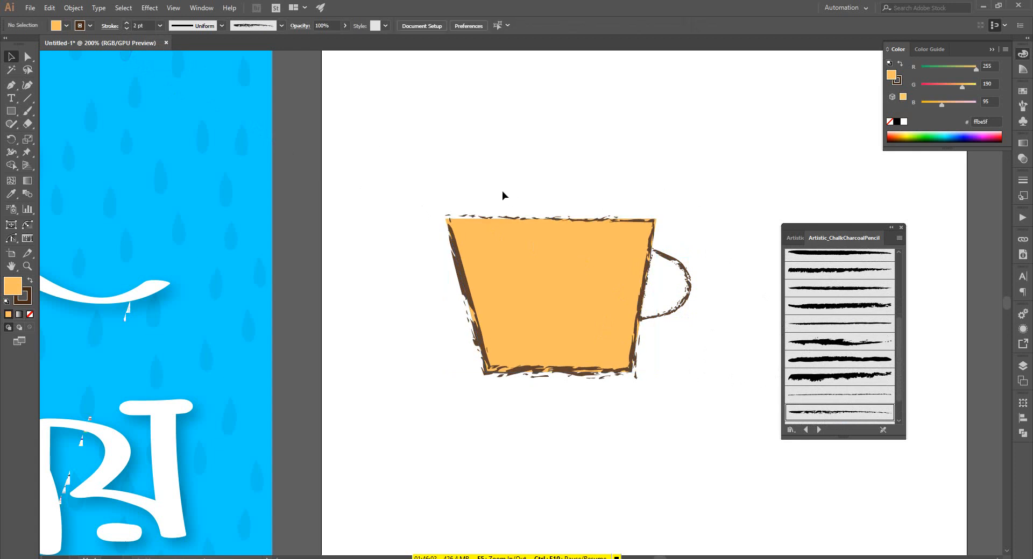
key("a")
left_click(10, 238)
left_click(10, 85)
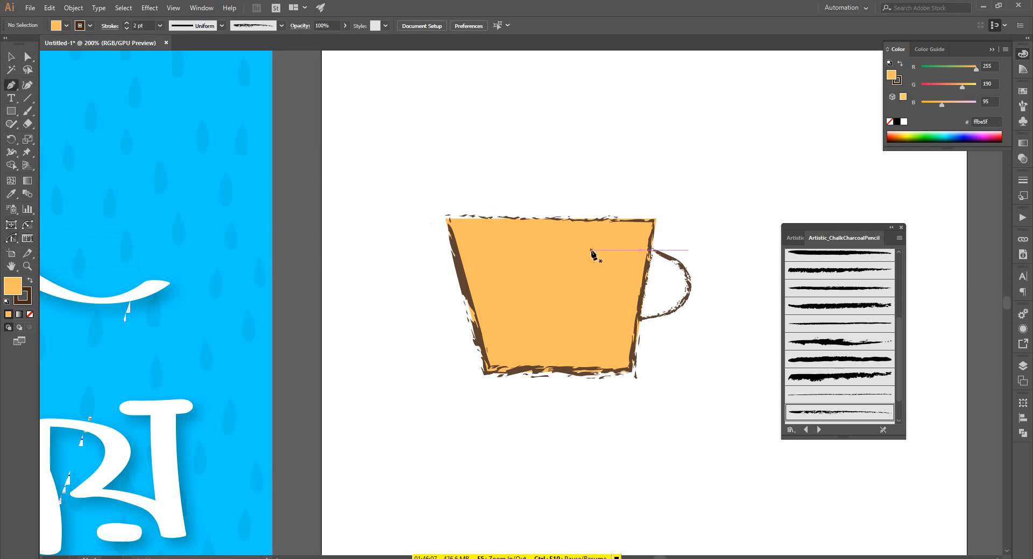
key("a")
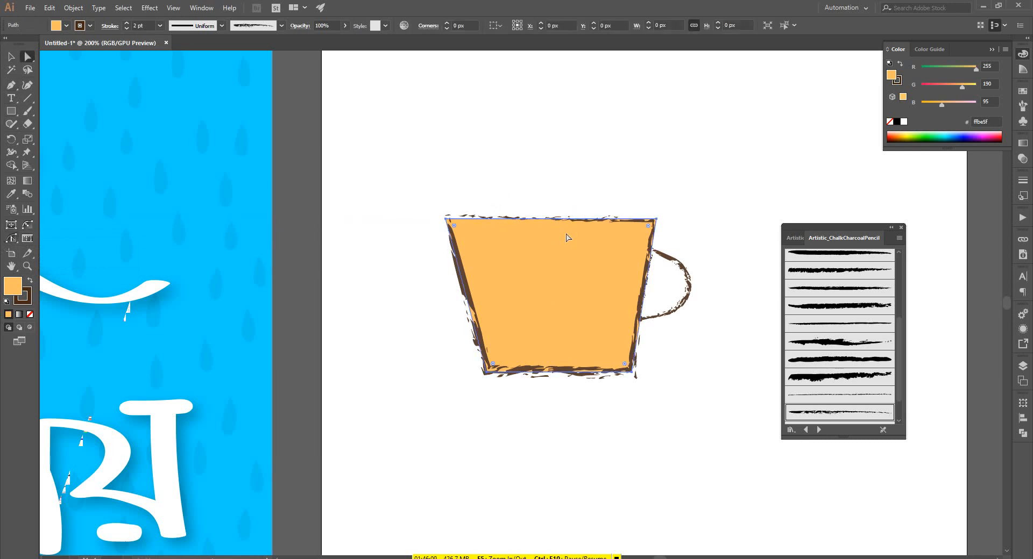
key("v")
Move the cup with its handle to the middle of the second artboard, leaving free space above it for steam
scroll(559, 192, "down", 1)
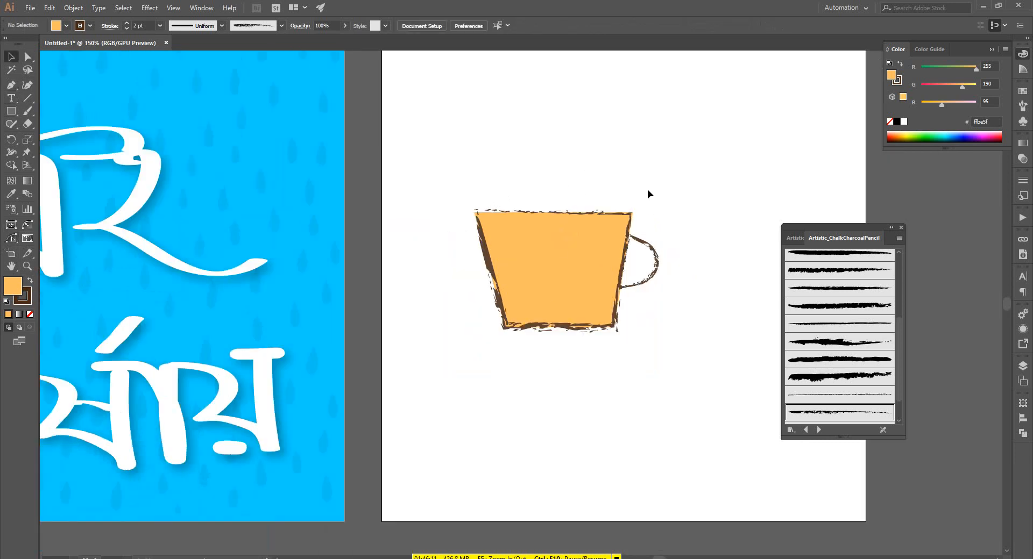
left_click_drag(696, 189, 560, 139)
scroll(670, 314, "up", 1)
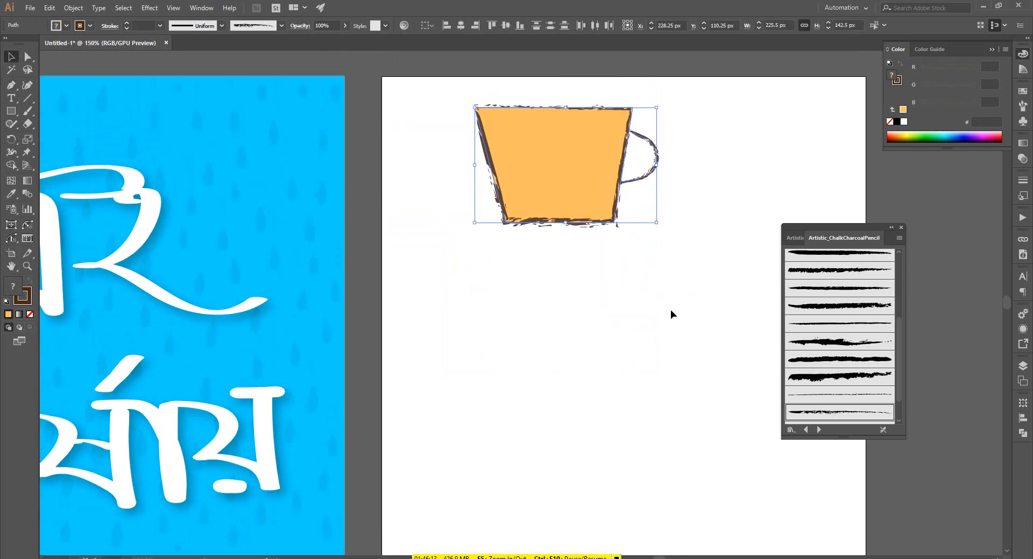
left_click(670, 311)
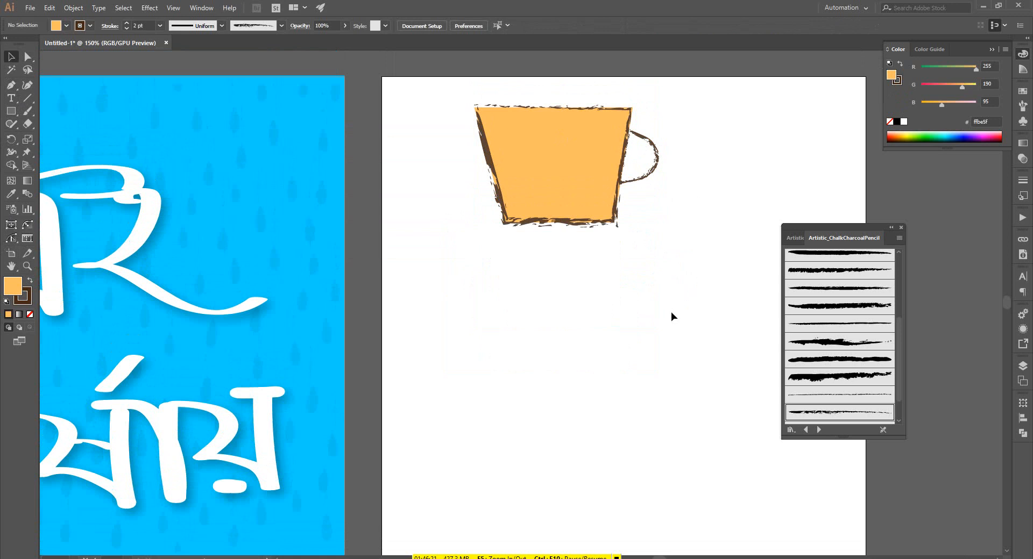
scroll(656, 312, "up", 1)
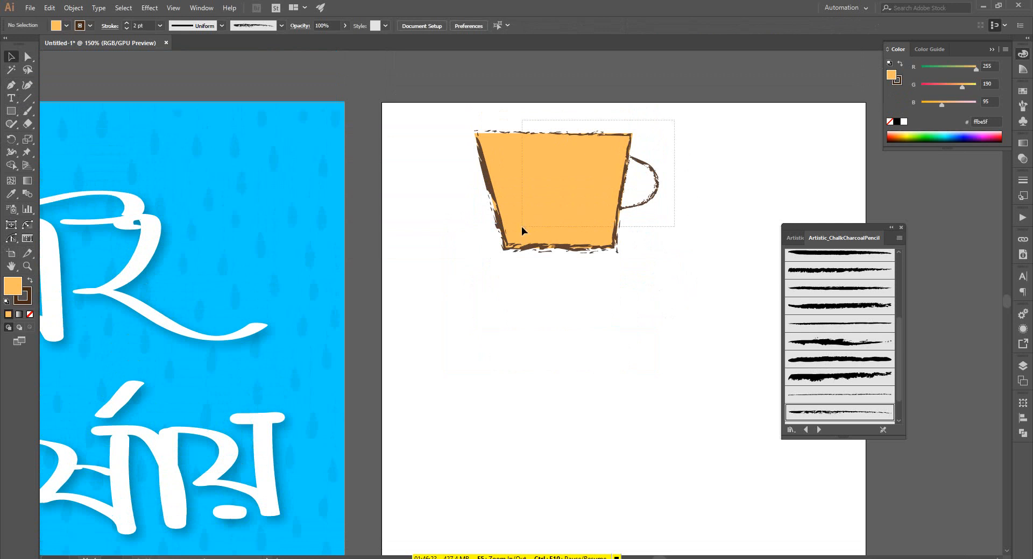
left_click_drag(522, 229, 574, 332)
left_click(627, 202)
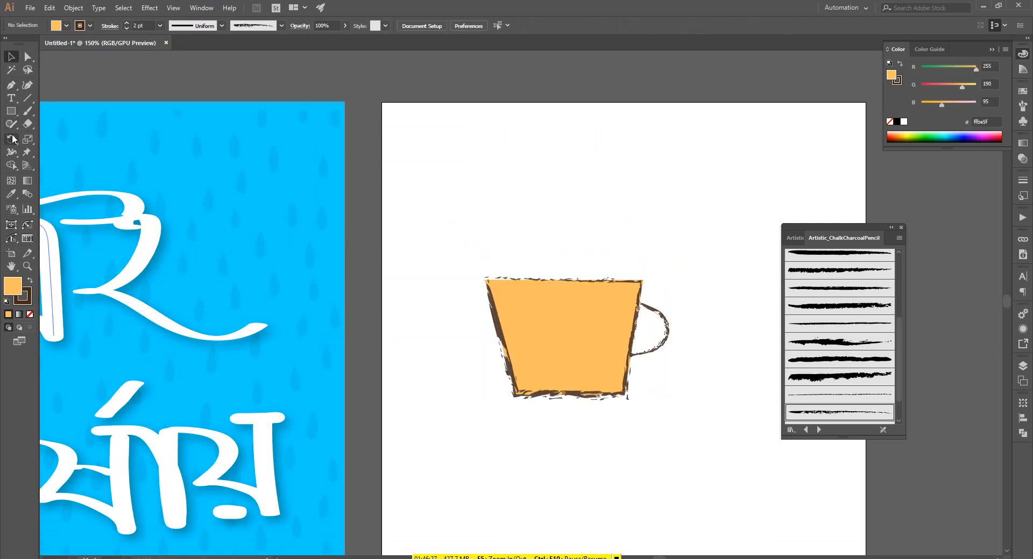
Draw two wavy steam lines above the cup with the Pencil tool, together about 83 px wide and 150 px tall
left_click_drag(13, 124, 65, 137)
mouse_move(540, 148)
left_mouse_down()
mouse_move(525, 171)
mouse_move(549, 239)
mouse_move(534, 266)
left_mouse_up()
mouse_move(576, 147)
left_mouse_down()
mouse_move(572, 178)
mouse_move(594, 215)
mouse_move(583, 258)
left_mouse_up()
Select both steam lines and open the Artistic_Paintbrush brush library
key("v")
mouse_move(626, 143)
left_mouse_down()
mouse_move(595, 191)
mouse_move(532, 177)
left_mouse_up()
left_click(791, 429)
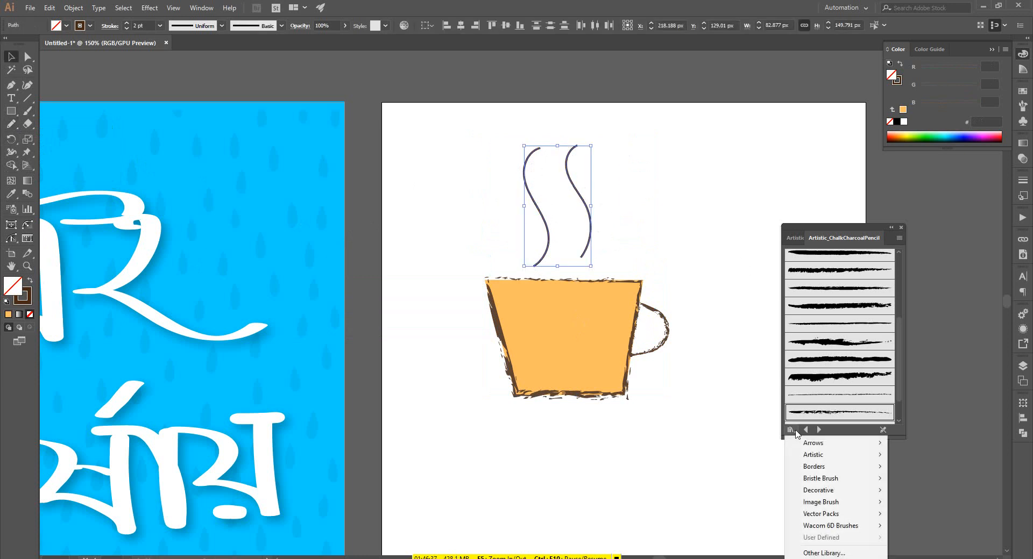
mouse_move(815, 455)
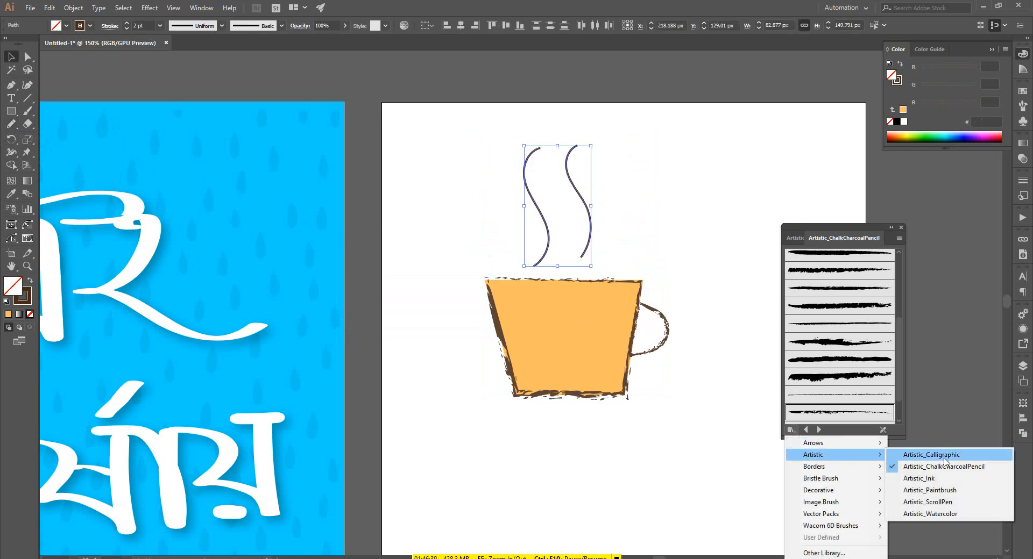
left_click(962, 493)
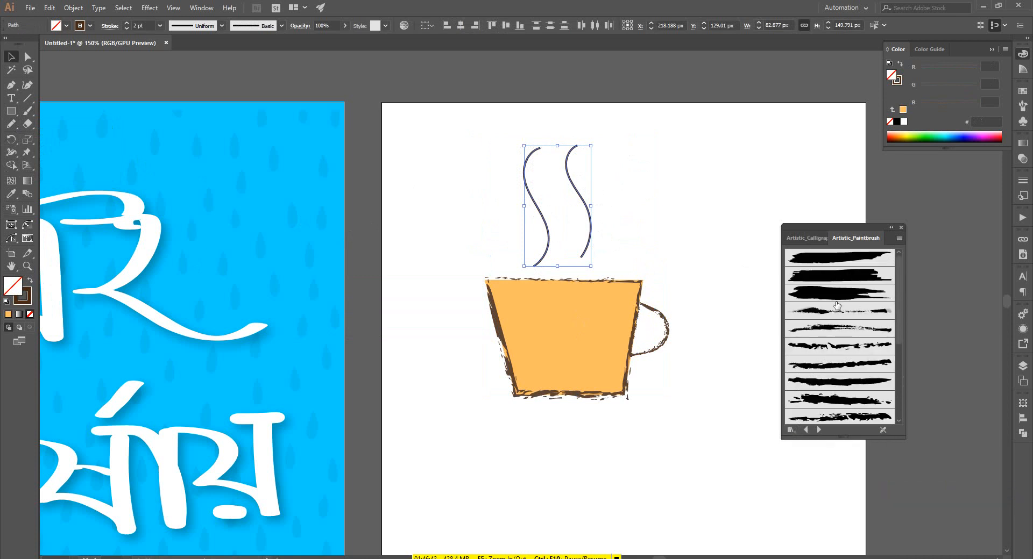
Try several thick paintbrush strokes from the Artistic_Paintbrush library on the two steam lines
scroll(842, 331, "down", 2)
left_click(843, 332)
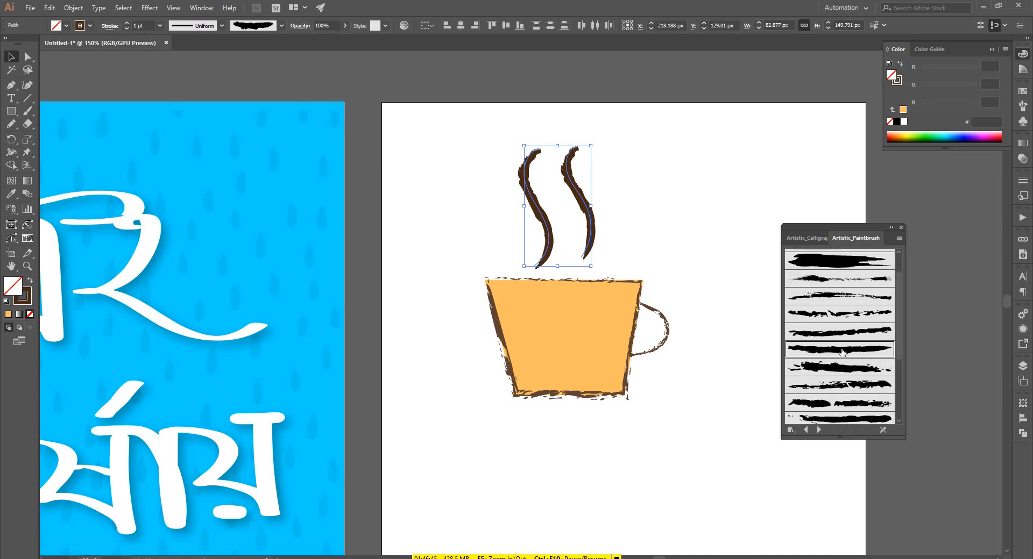
scroll(842, 344, "down", 1)
scroll(842, 355, "down", 2)
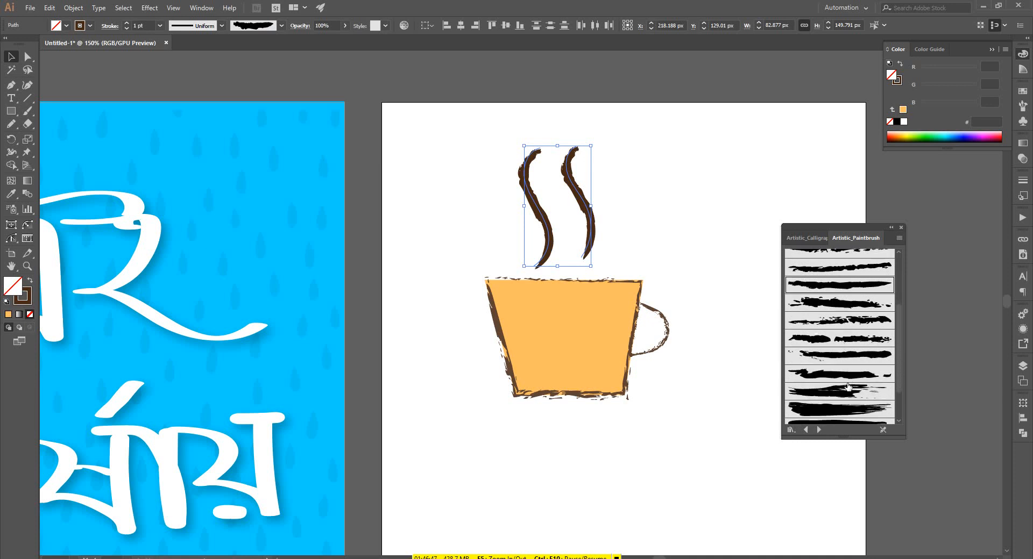
scroll(842, 379, "down", 3)
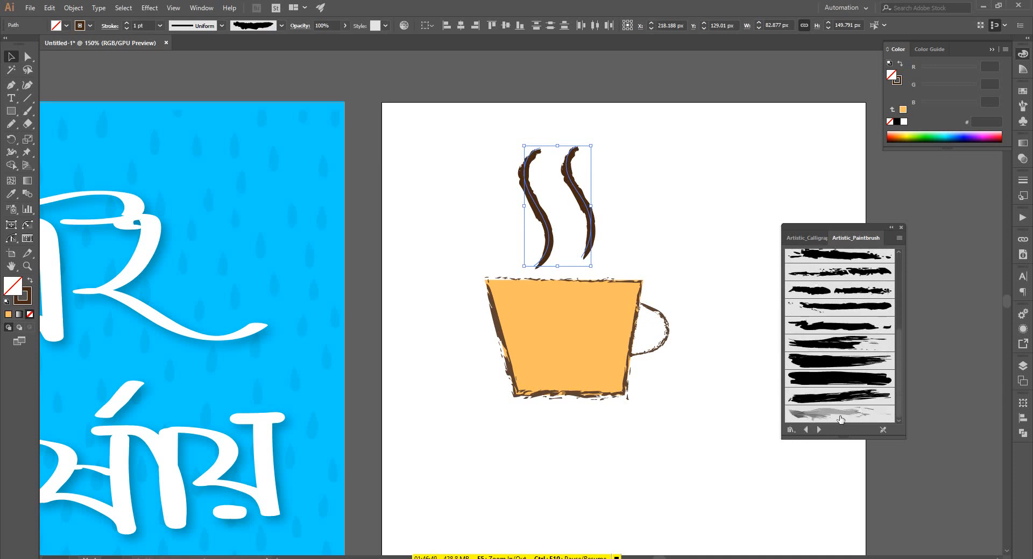
left_click(840, 417)
scroll(836, 379, "up", 2)
left_click(839, 370)
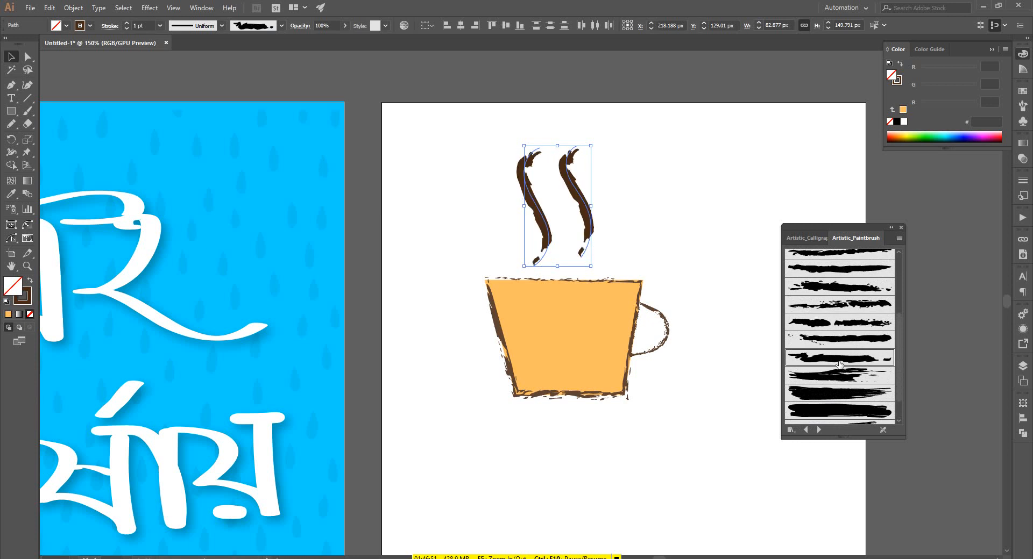
Apply the thin, broken brush near the start of the Artistic_Paintbrush library to both steam lines and deselect them
scroll(852, 310, "up", 3)
scroll(852, 309, "up", 3)
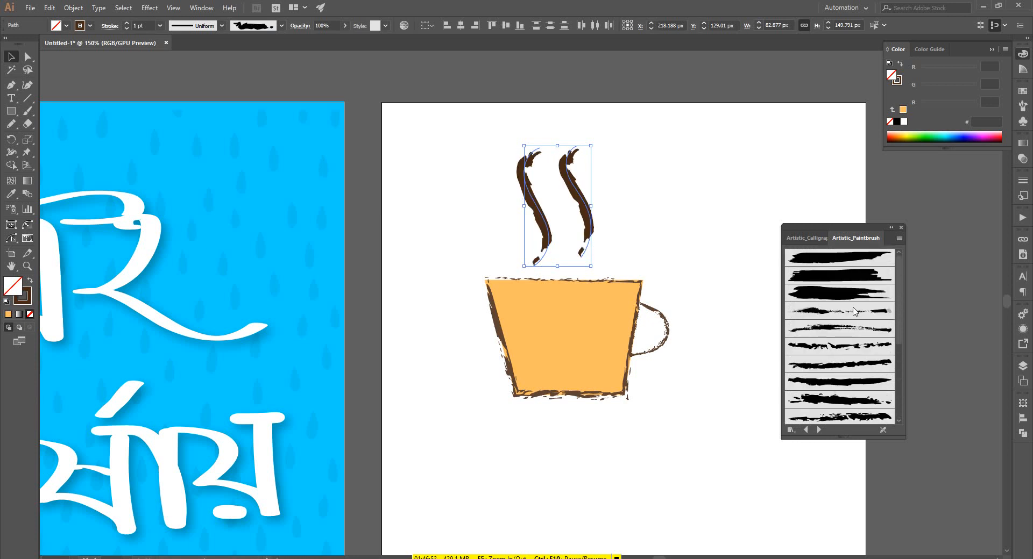
left_click(841, 311)
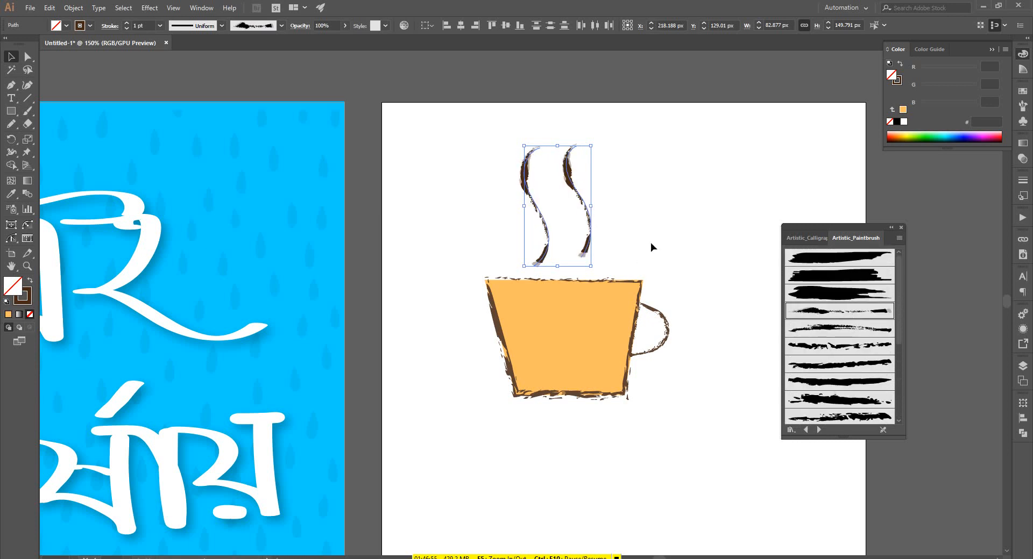
left_click(662, 229)
key("ctrl+z")
left_click(662, 194)
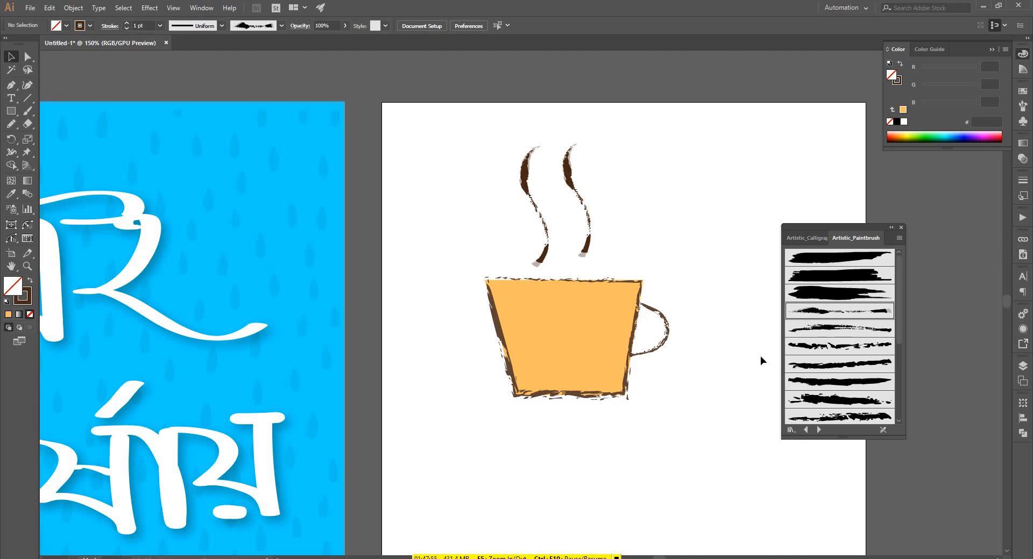
Enlarge the cup and its steam together to about 374 by 512 px, centre them on the second artboard and deselect them
scroll(696, 212, "down", 1)
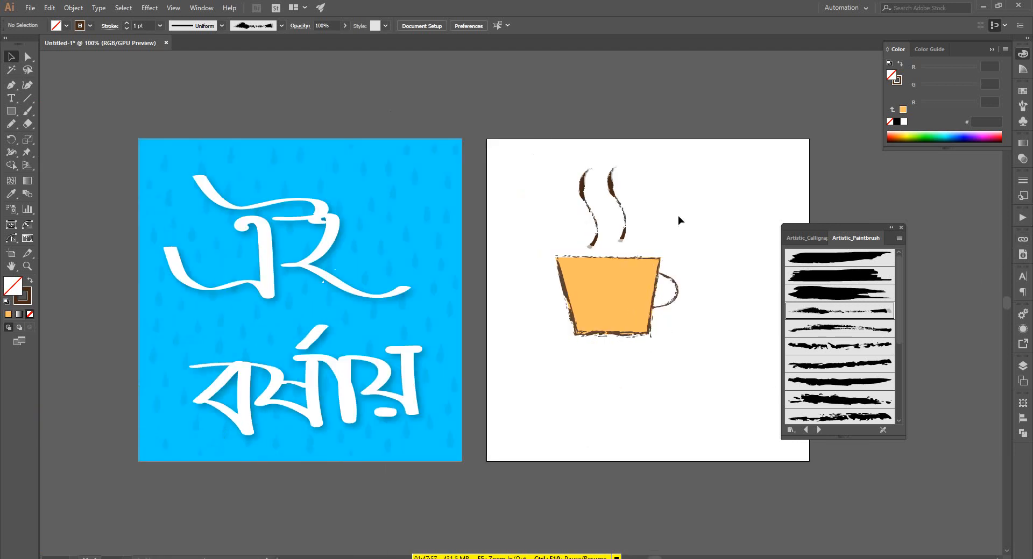
scroll(715, 219, "down", 1)
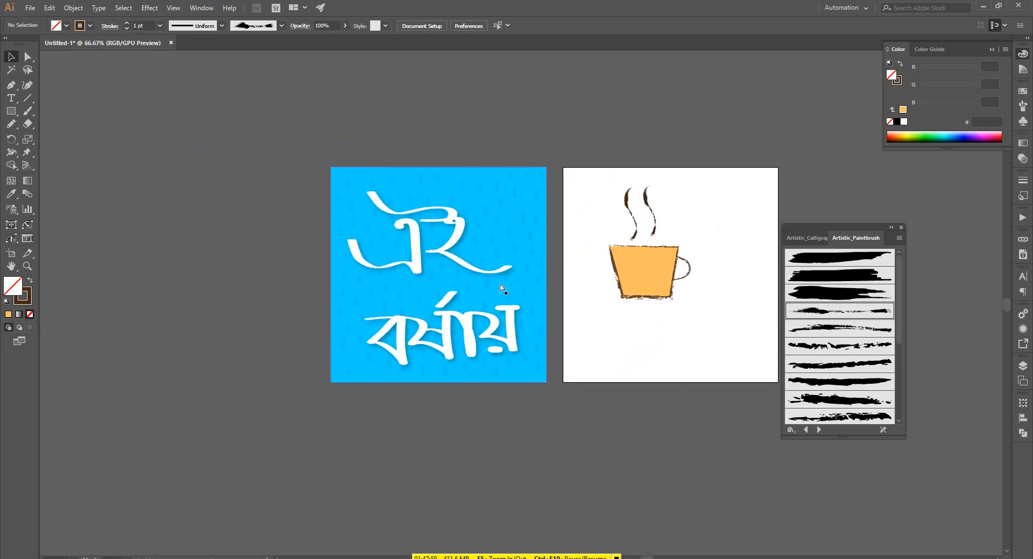
scroll(746, 195, "left", 1)
scroll(790, 177, "up", 2)
scroll(705, 198, "down", 2)
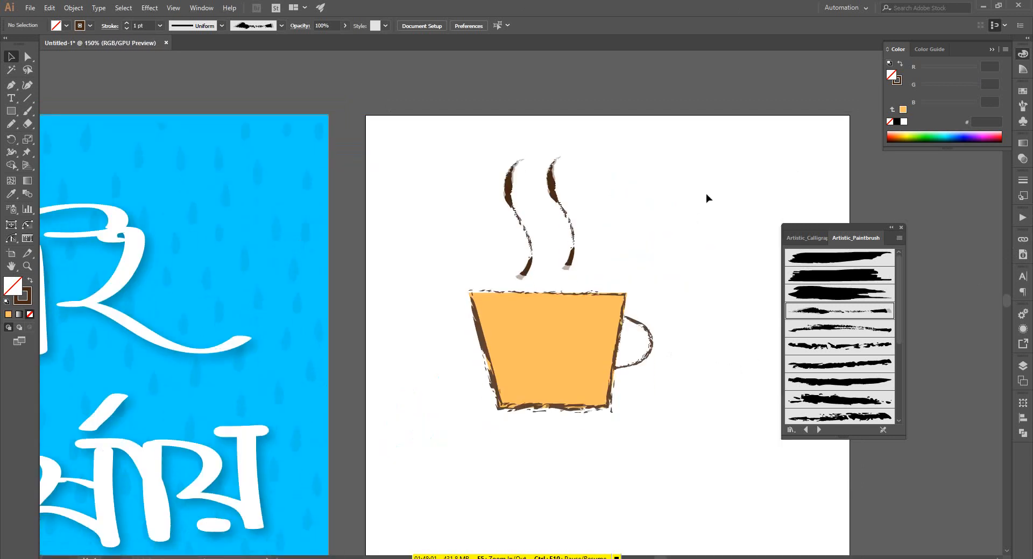
scroll(654, 197, "right", 1)
scroll(611, 168, "down", 1)
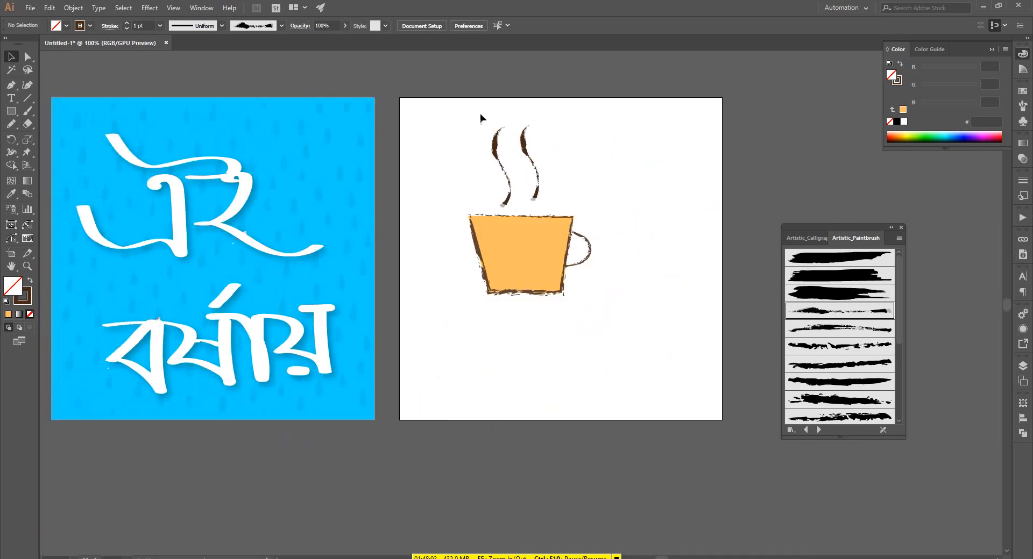
left_click_drag(434, 113, 648, 406)
left_click_drag(541, 250, 596, 275)
left_click_drag(645, 319, 685, 376)
left_click_drag(576, 272, 615, 292)
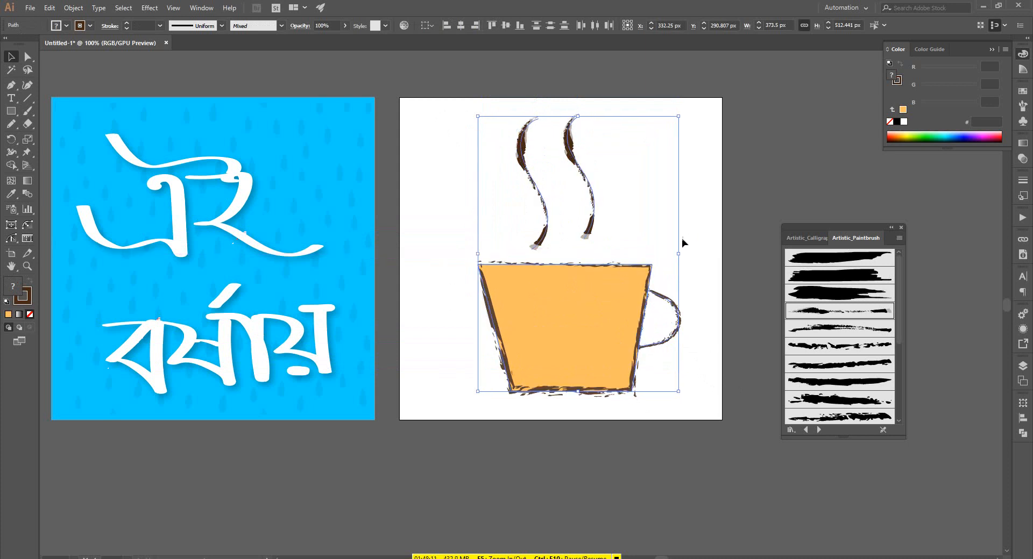
left_click(693, 222)
scroll(682, 237, "right", 1)
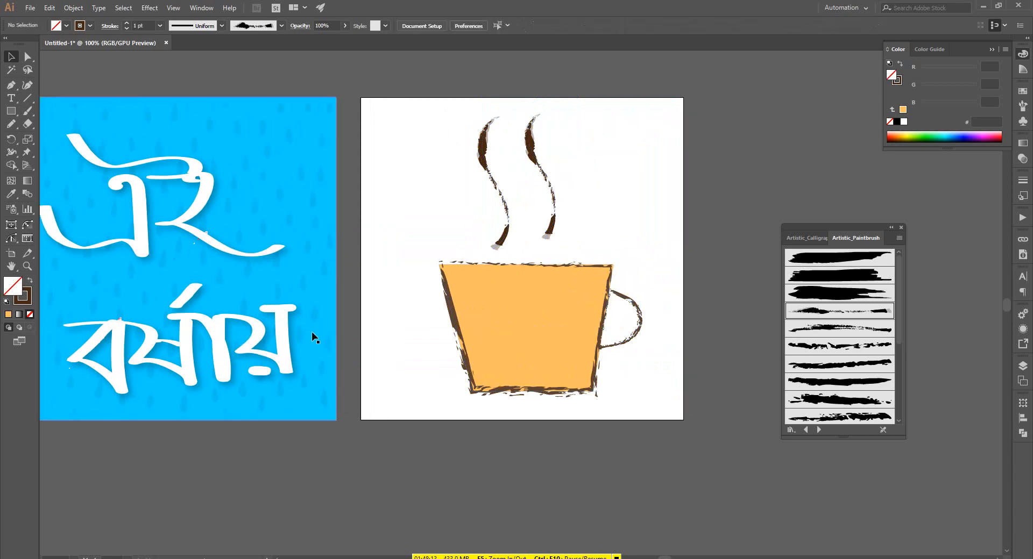
scroll(316, 338, "left", 1)
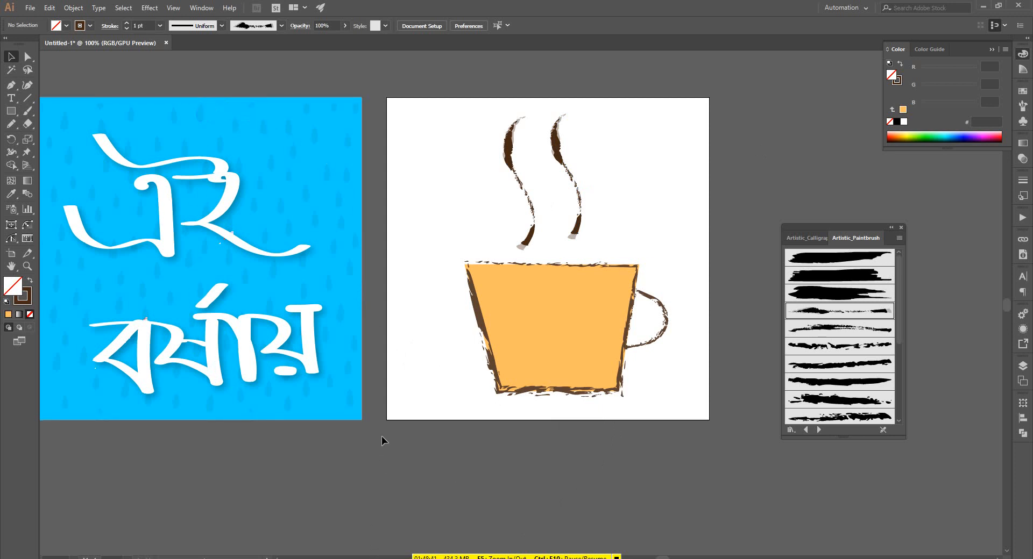
scroll(667, 296, "down", 3)
scroll(592, 341, "up", 2)
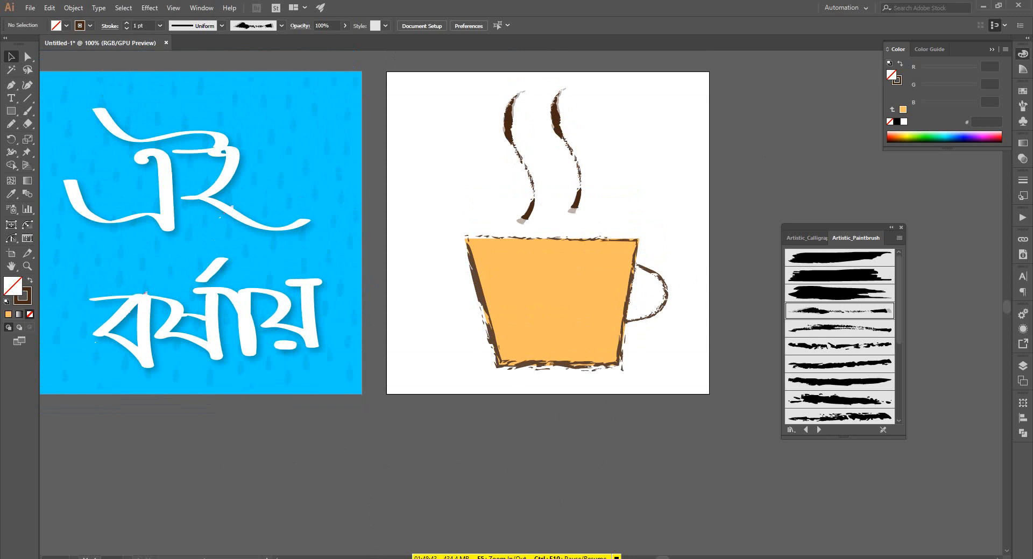
Switch to the Google Meet call in the browser and stop presenting the screen
mouse_move(228, 558)
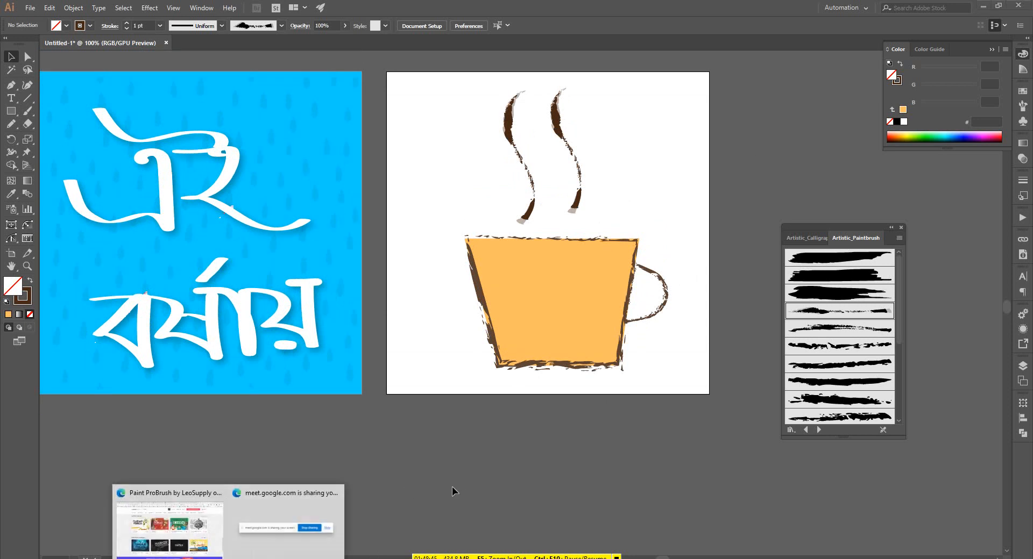
left_click(197, 521)
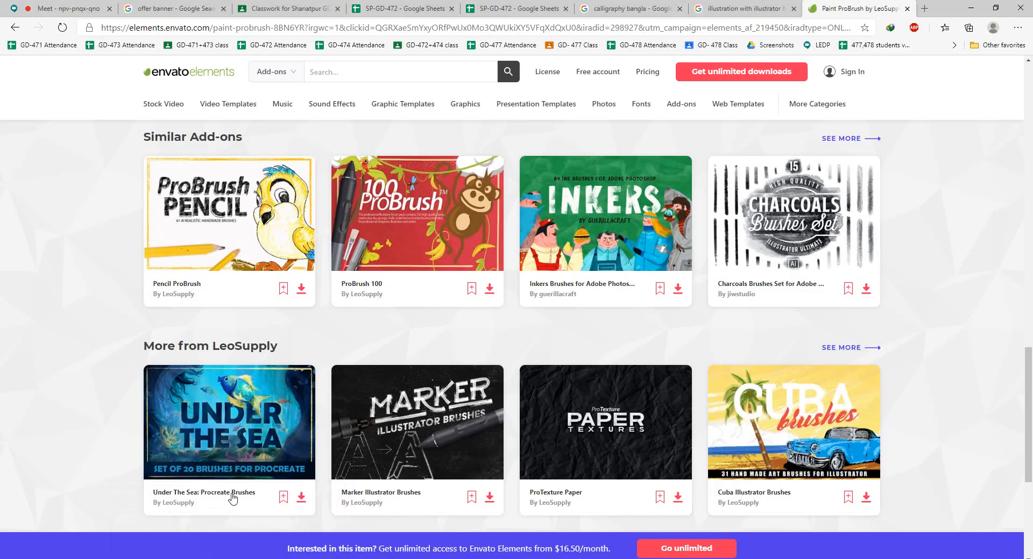
left_click(69, 9)
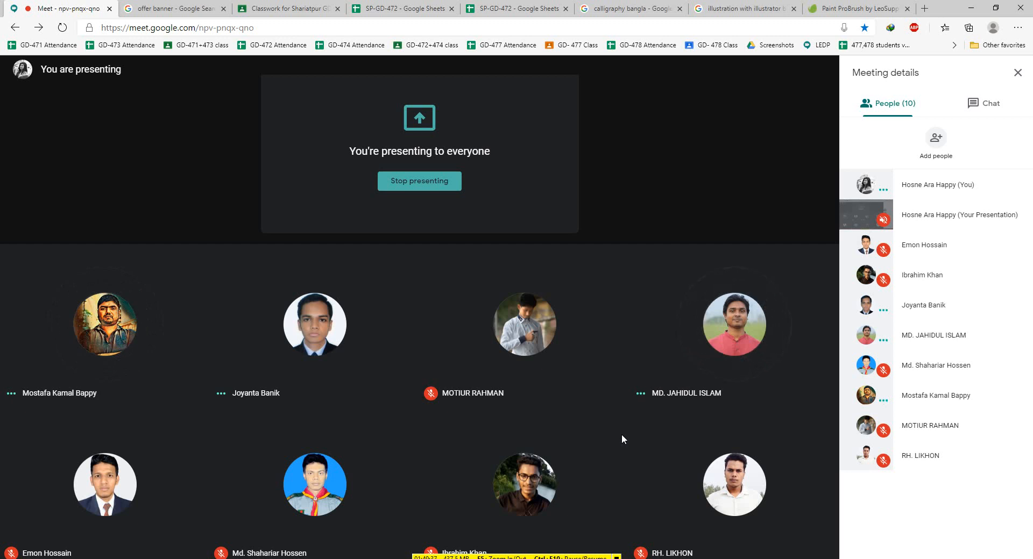
left_click(420, 181)
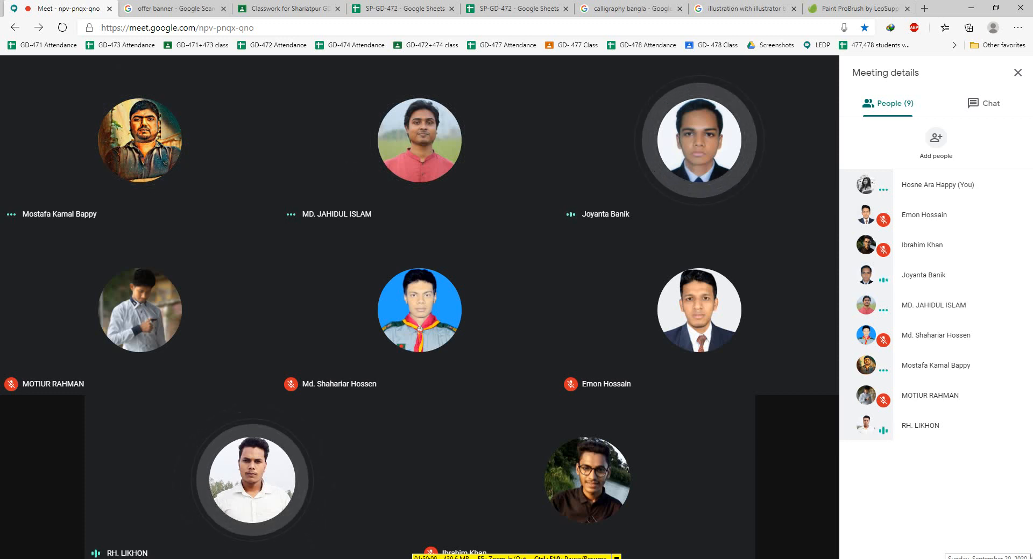
key("XF86AudioLowerVolume")
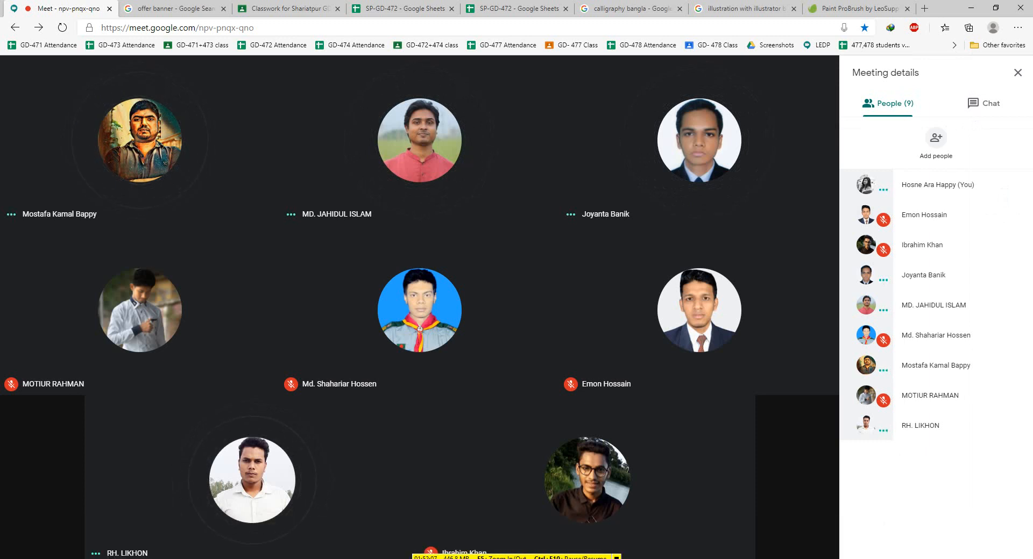
left_click(928, 558)
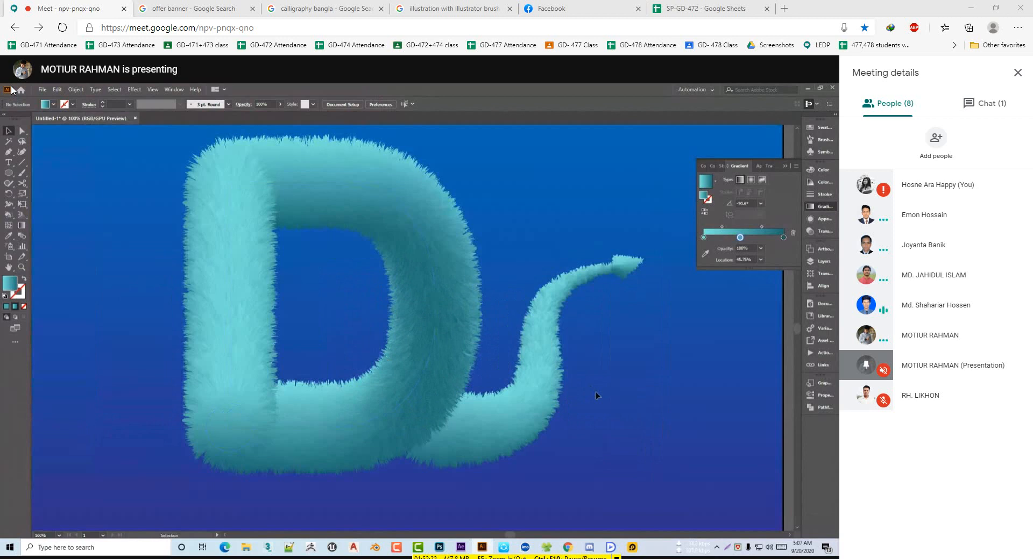
Select the furry letter D, zoom out, and switch to the browser's Google Meet call to stop presenting
left_click(414, 404)
key("ctrl+minus")
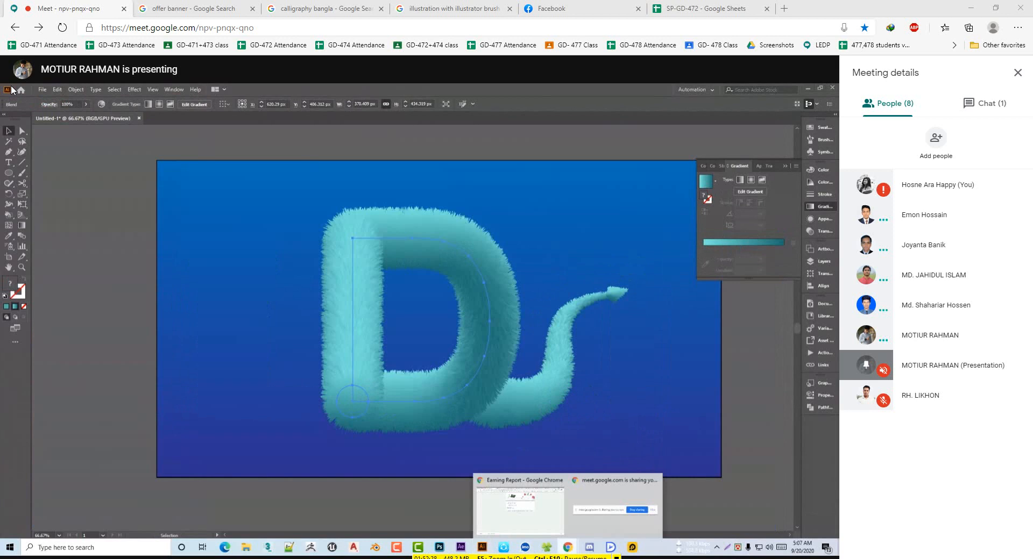
left_click(545, 532)
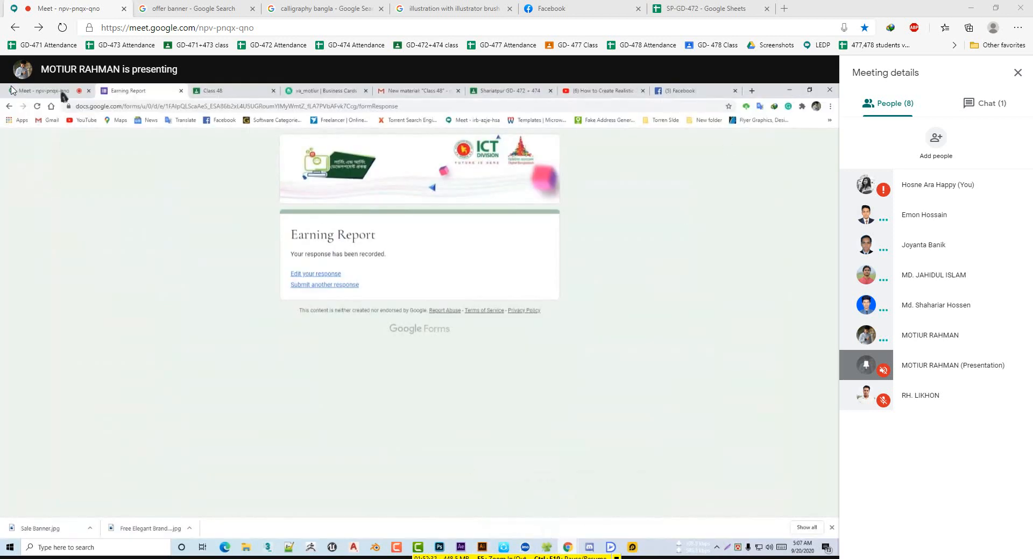
left_click(63, 92)
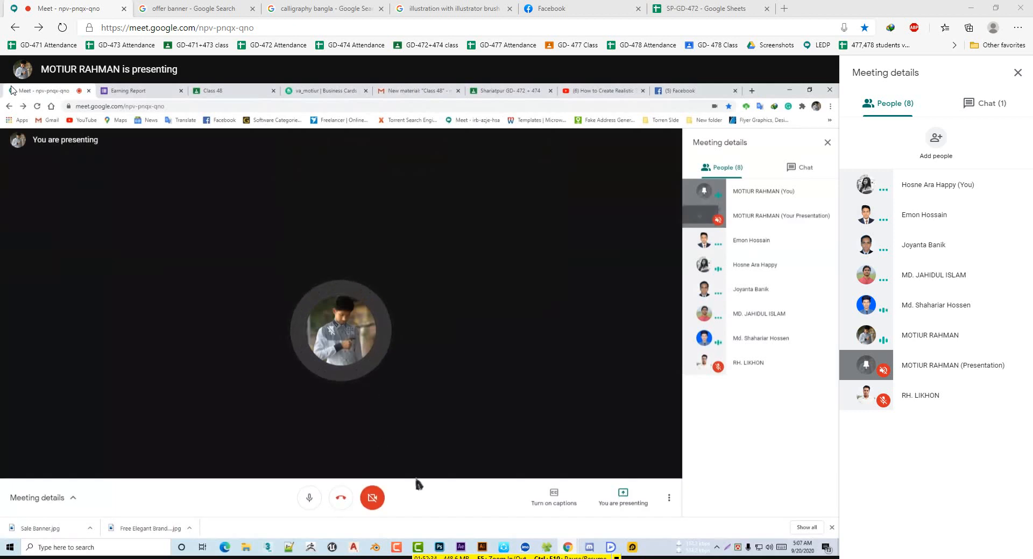
left_click(623, 496)
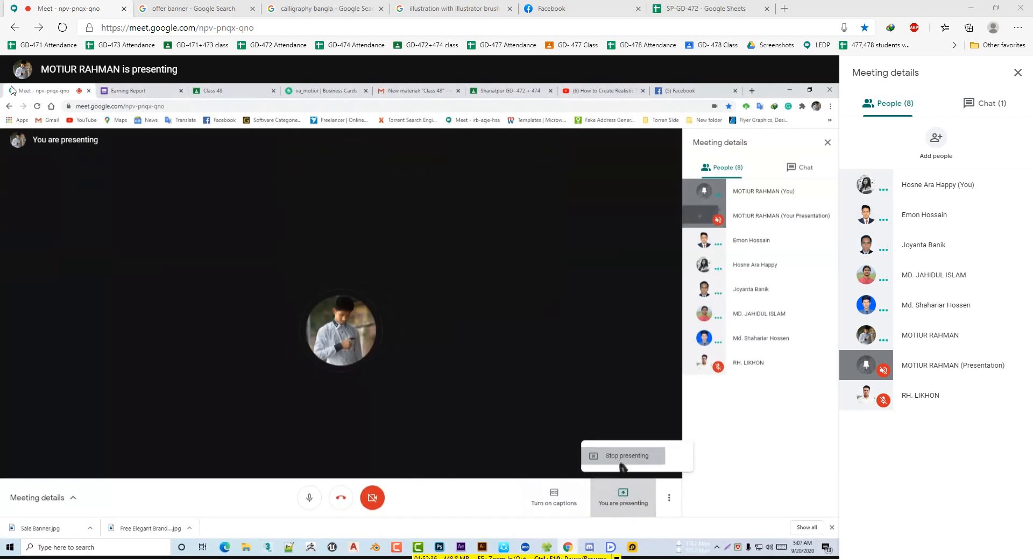
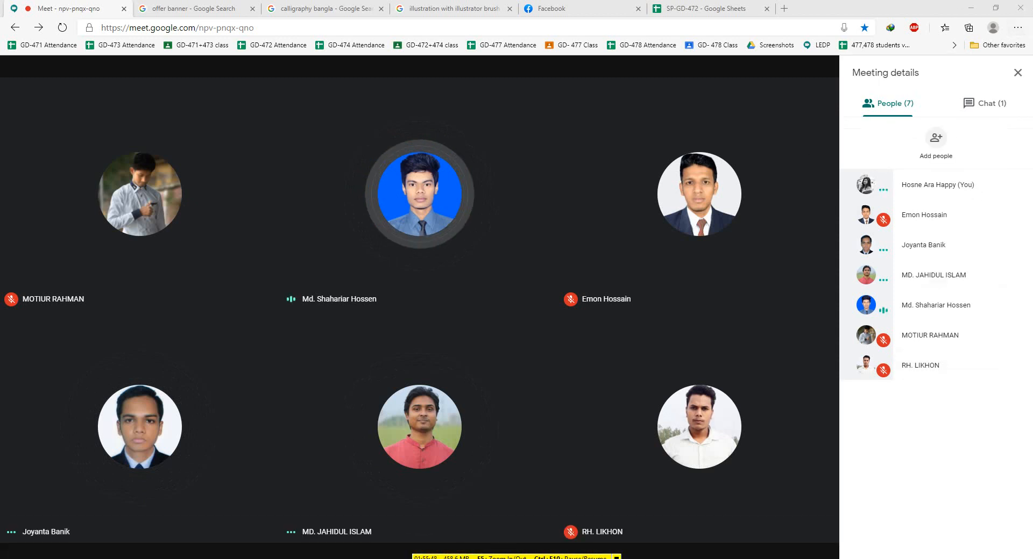
Switch back to Illustrator and create a new 600 x 600 px RGB document with one artboard
left_click(926, 558)
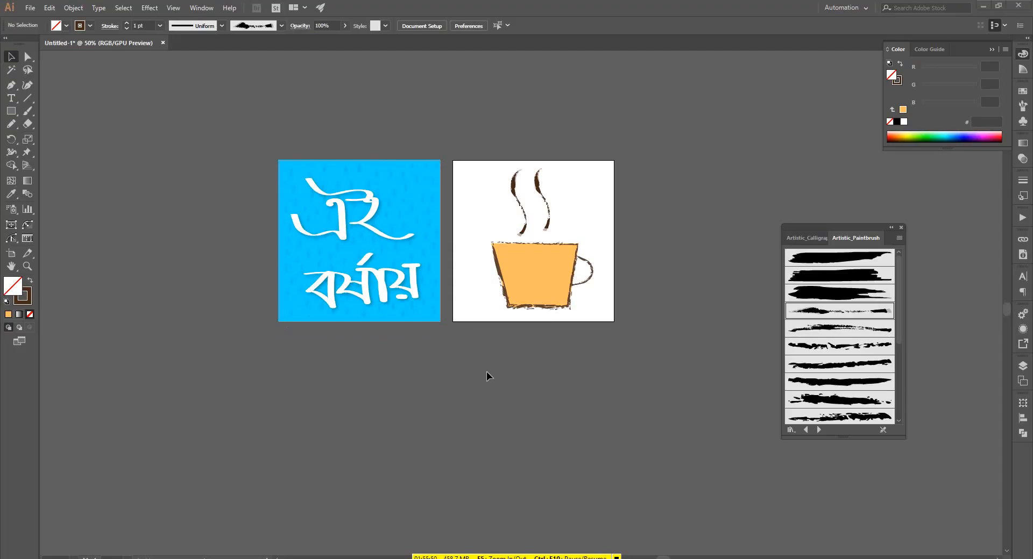
scroll(486, 372, "down", 3)
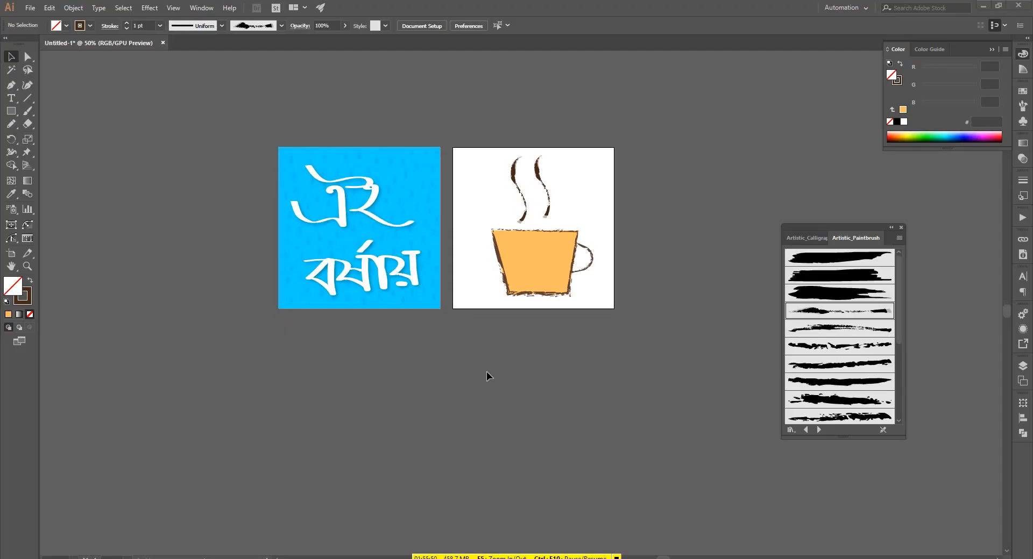
scroll(537, 300, "right", 1)
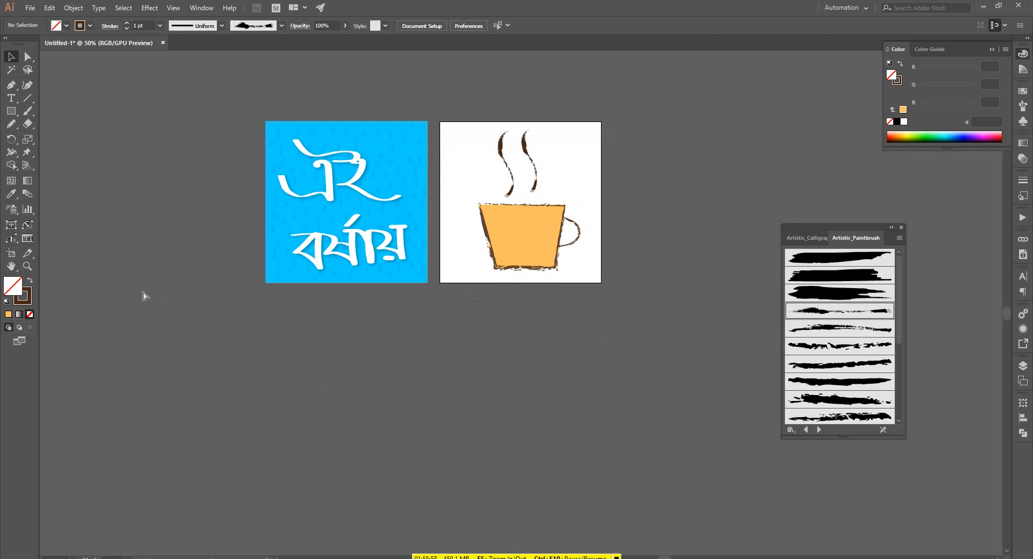
key("ctrl+n")
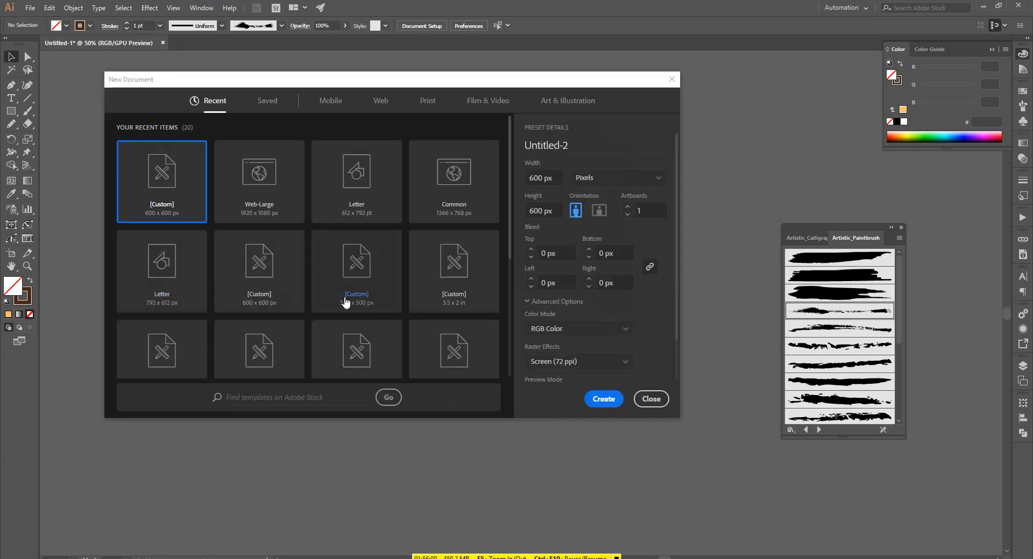
left_click(596, 401)
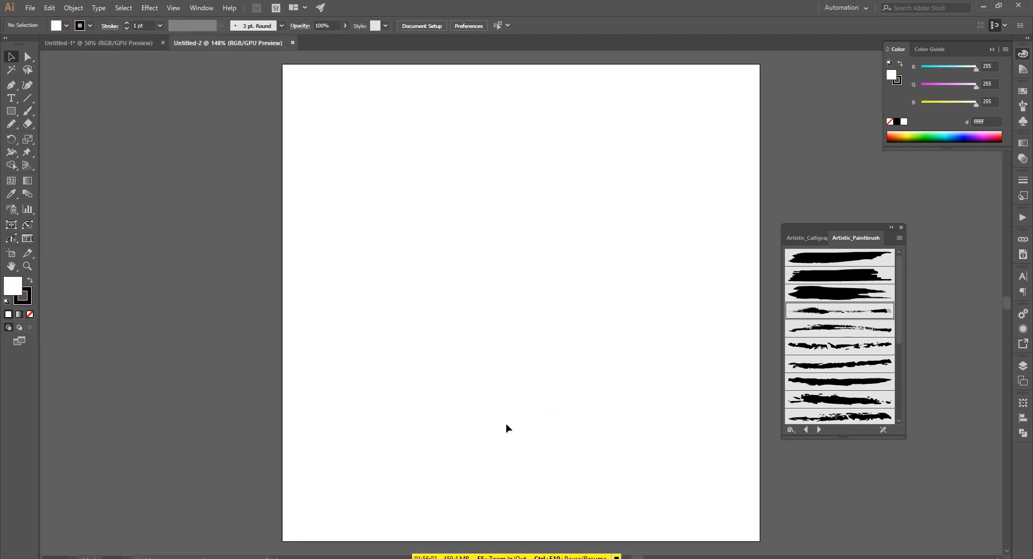
scroll(479, 438, "right", 3)
scroll(480, 438, "down", 1)
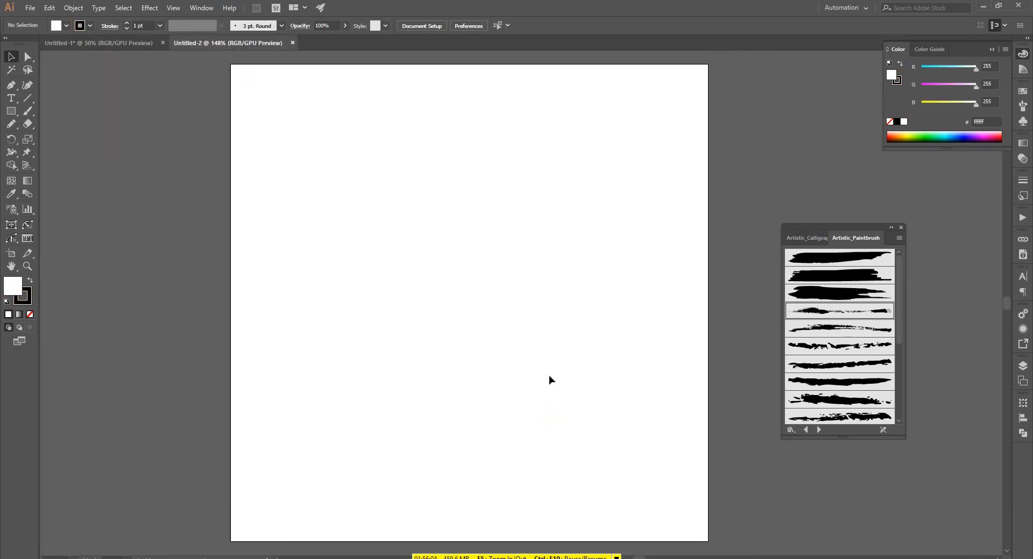
left_click(10, 254)
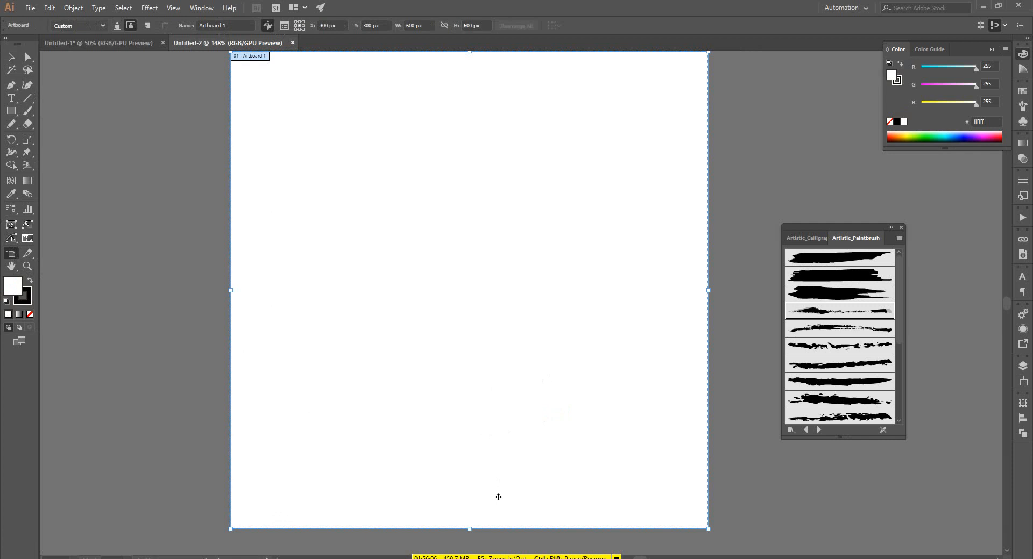
left_click_drag(472, 534, 469, 497)
key("ctrl+z")
left_click(9, 56)
scroll(190, 289, "up", 1)
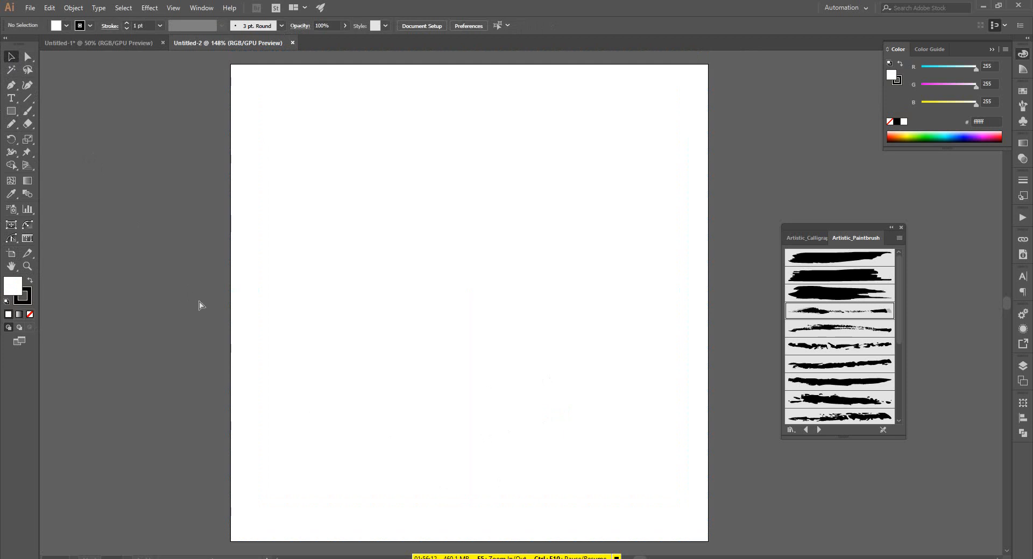
Draw a five-pointed star about 74 by 70 px in the upper-left part of the artboard with the Star tool
scroll(200, 304, "right", 2)
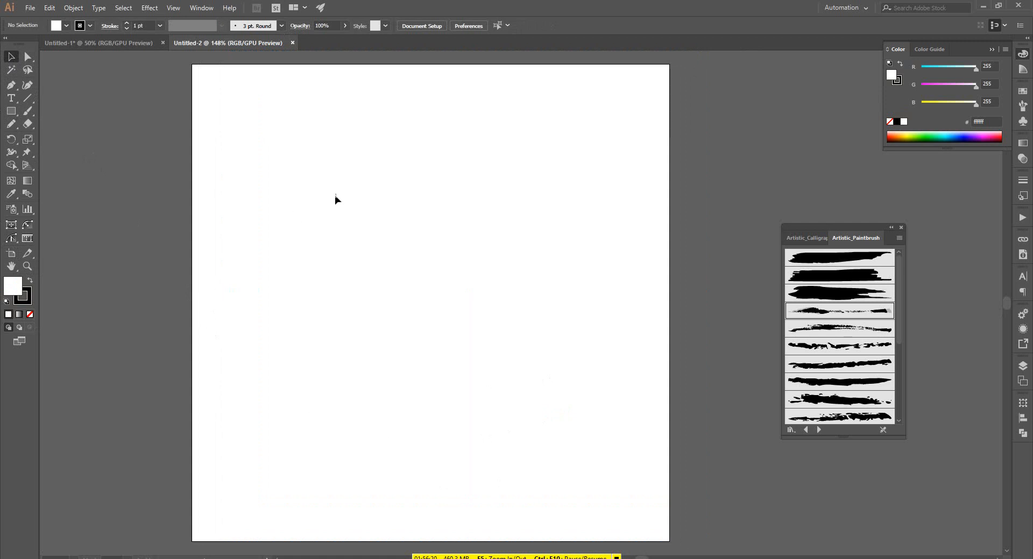
left_click(11, 111)
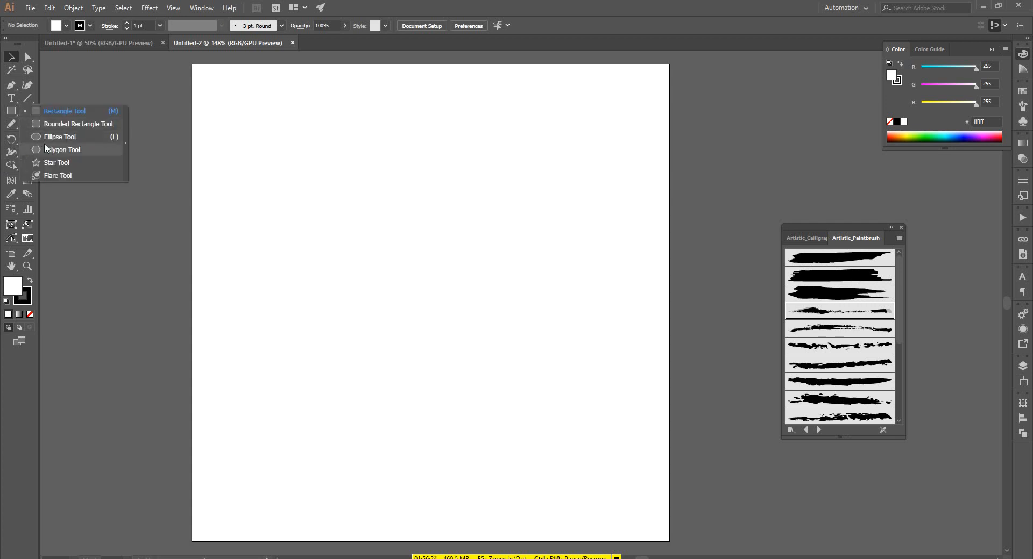
left_click(54, 162)
left_click_drag(321, 243, 344, 264)
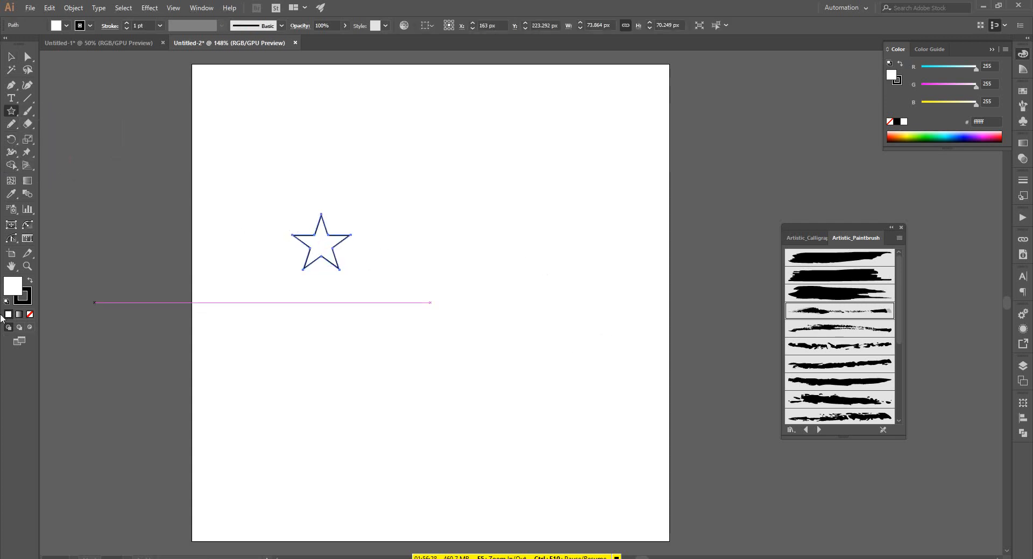
Fill the star with the orange-yellow colour #ffb600
double_click(13, 290)
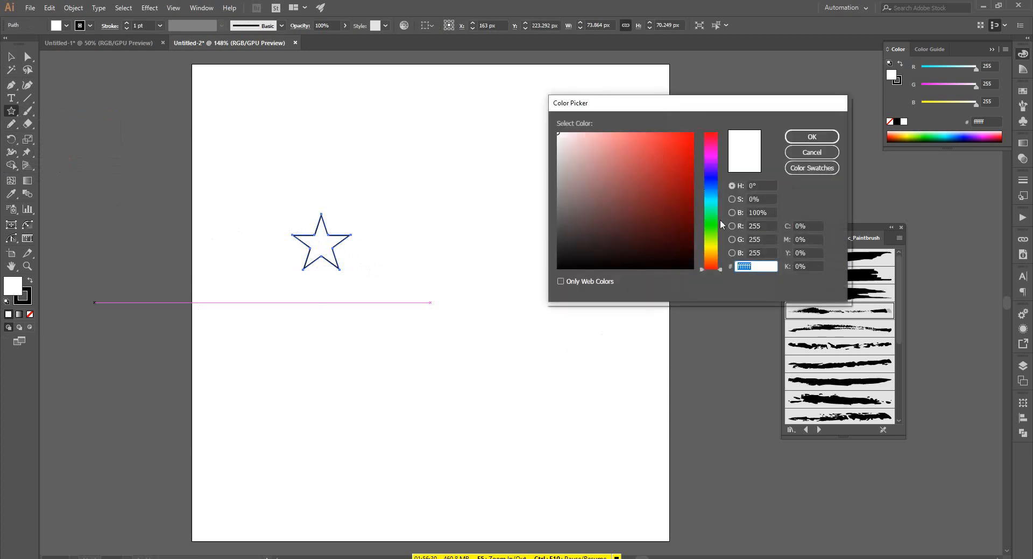
left_click_drag(714, 248, 714, 258)
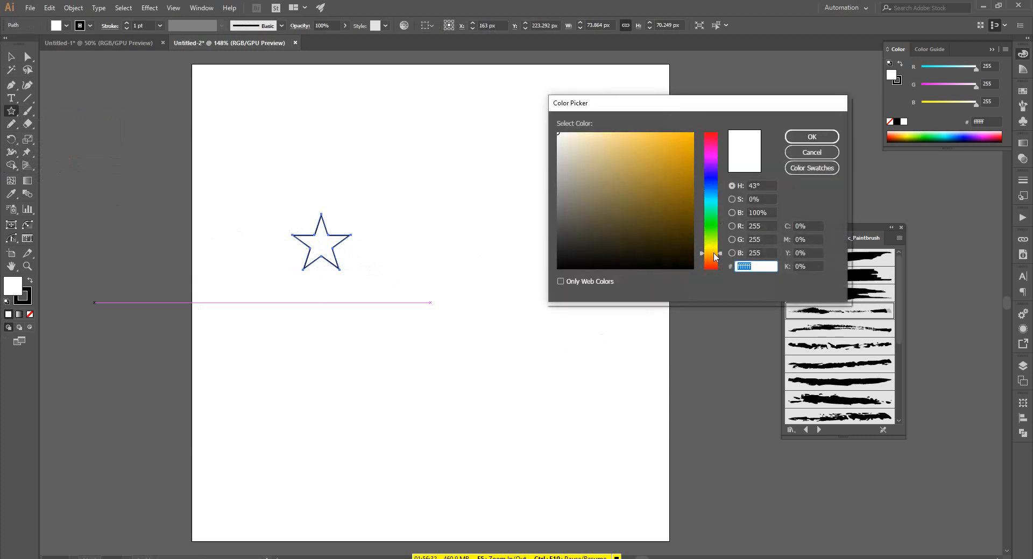
mouse_move(646, 152)
left_mouse_down()
mouse_move(707, 178)
mouse_move(713, 135)
mouse_move(702, 126)
left_mouse_up()
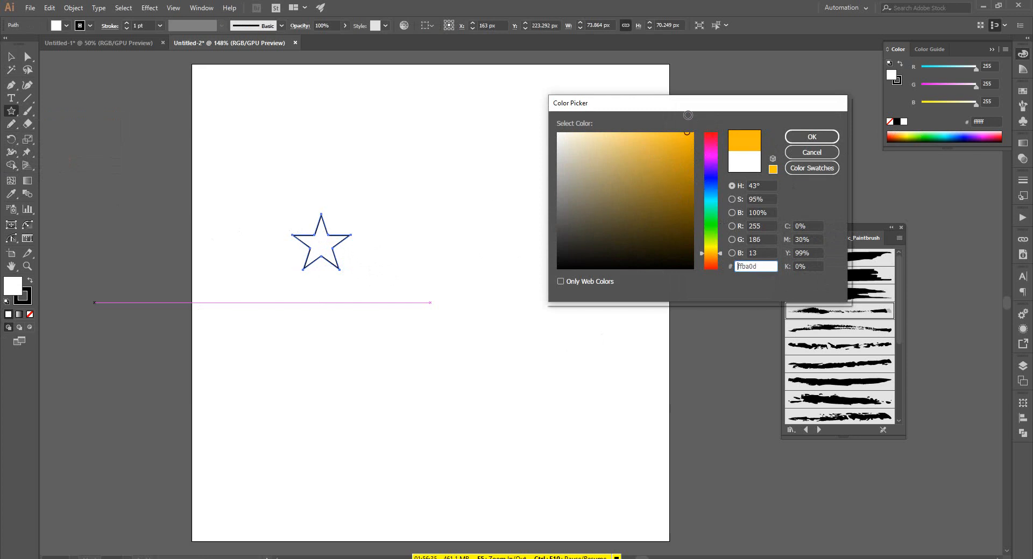
left_click(796, 136)
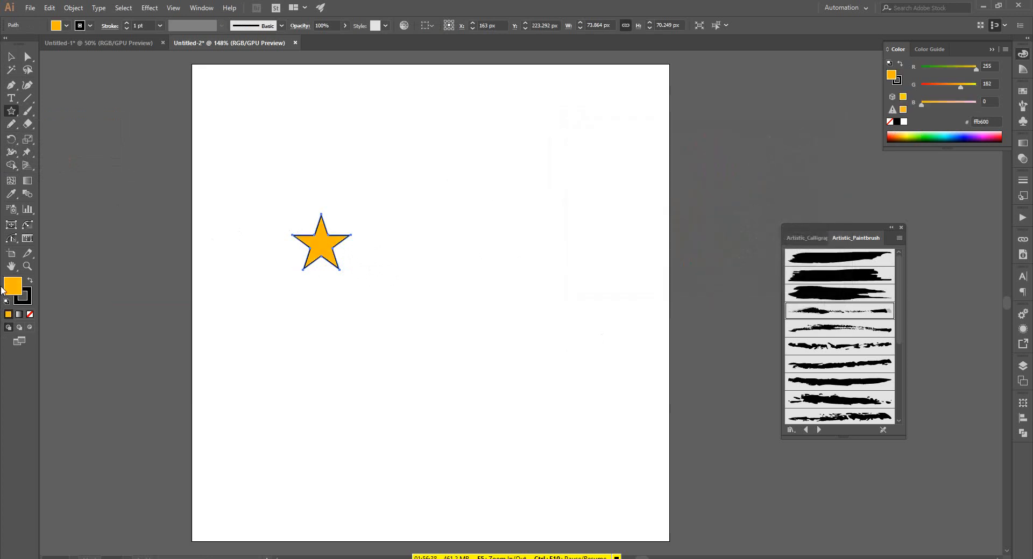
Remove the star's stroke and deselect the star
left_click(27, 302)
left_click(30, 314)
left_click(14, 288)
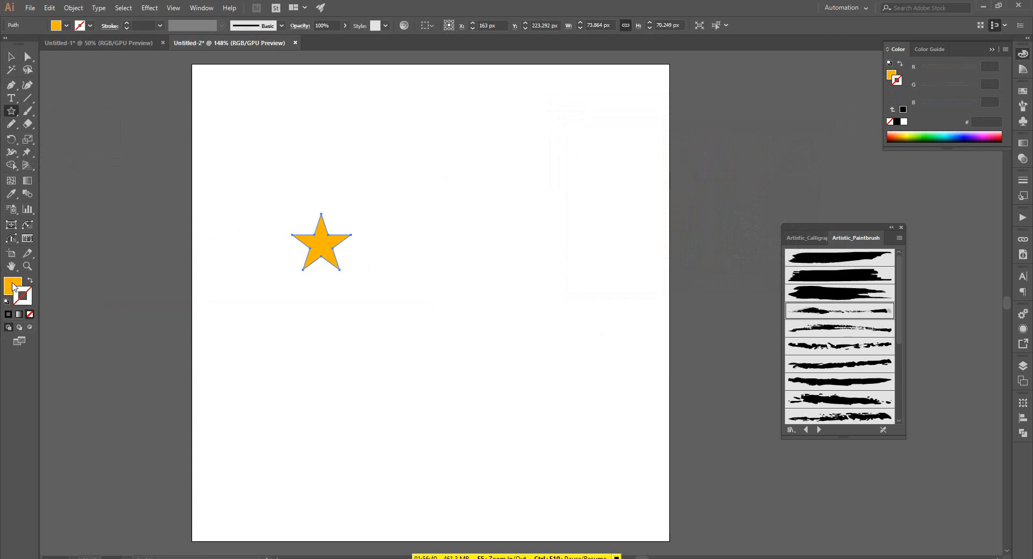
left_click(11, 57)
left_click(474, 334)
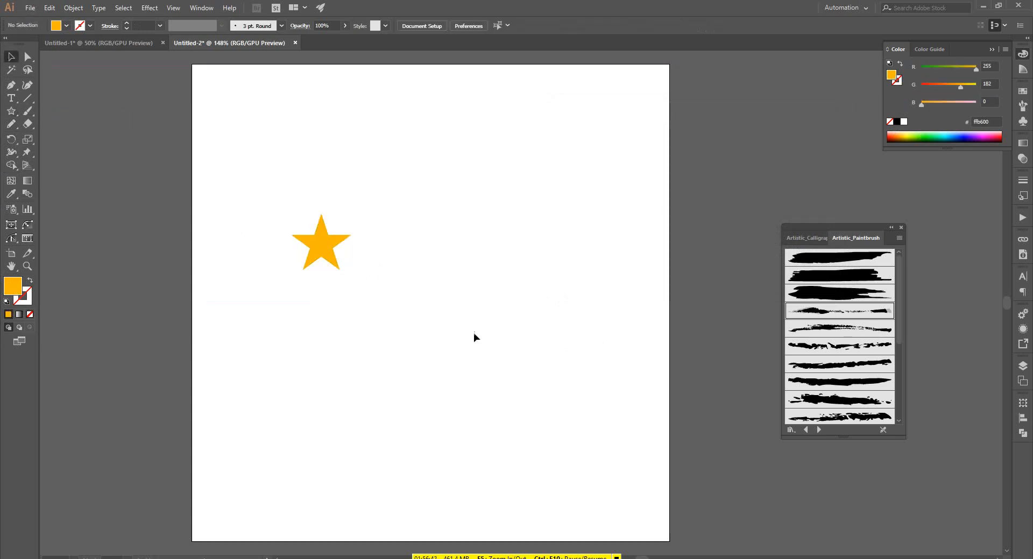
Move the star to about X 70, Y 168 px near the artboard's left edge and shrink it to about 39 by 37 px
scroll(468, 296, "left", 2)
left_click_drag(373, 258, 325, 215)
scroll(264, 213, "up", 2)
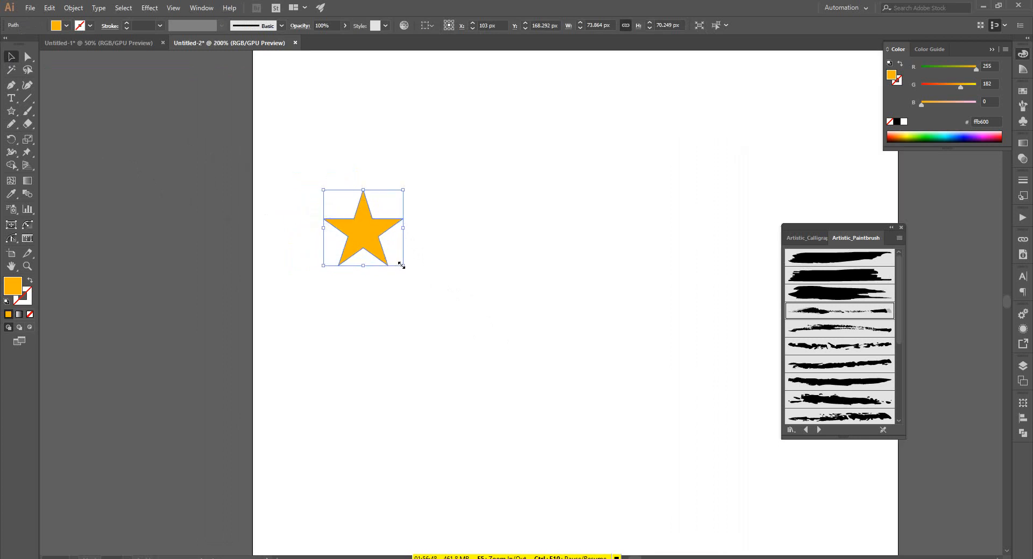
left_click_drag(400, 265, 350, 274)
left_click(383, 269)
scroll(384, 273, "up", 1)
left_click(421, 211)
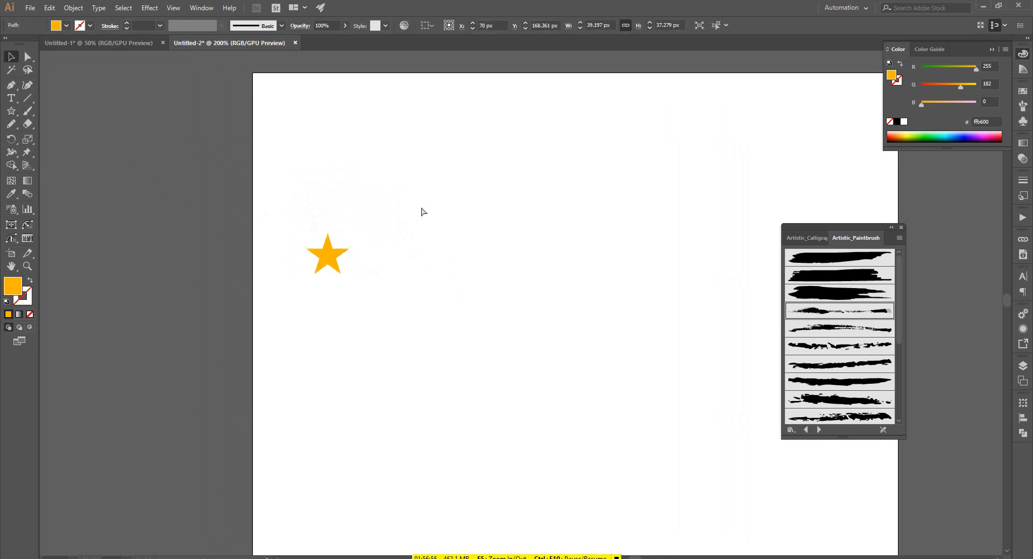
Enlarge the small star slightly about its centre, keeping its proportions, and deselect it
scroll(360, 289, "down", 2)
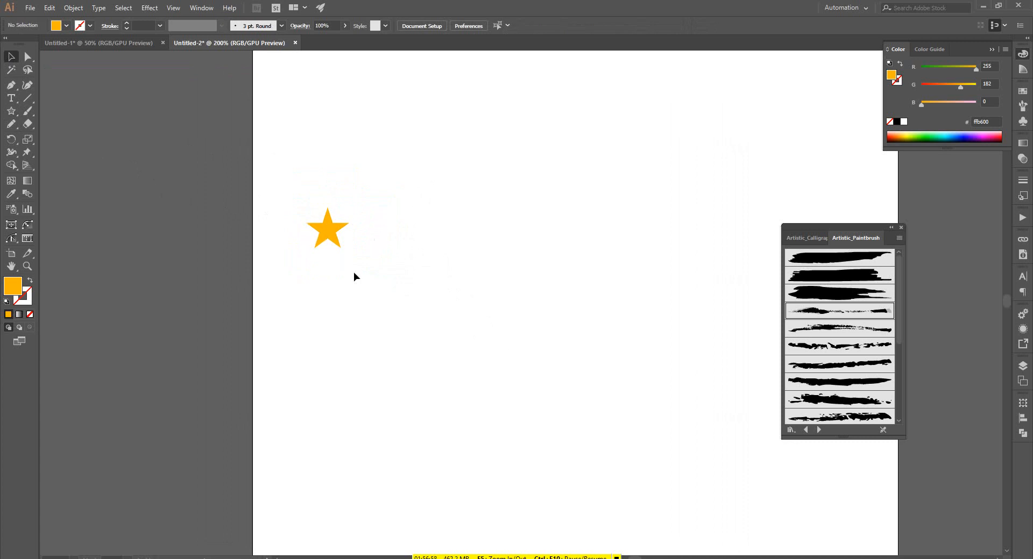
scroll(361, 248, "down", 1)
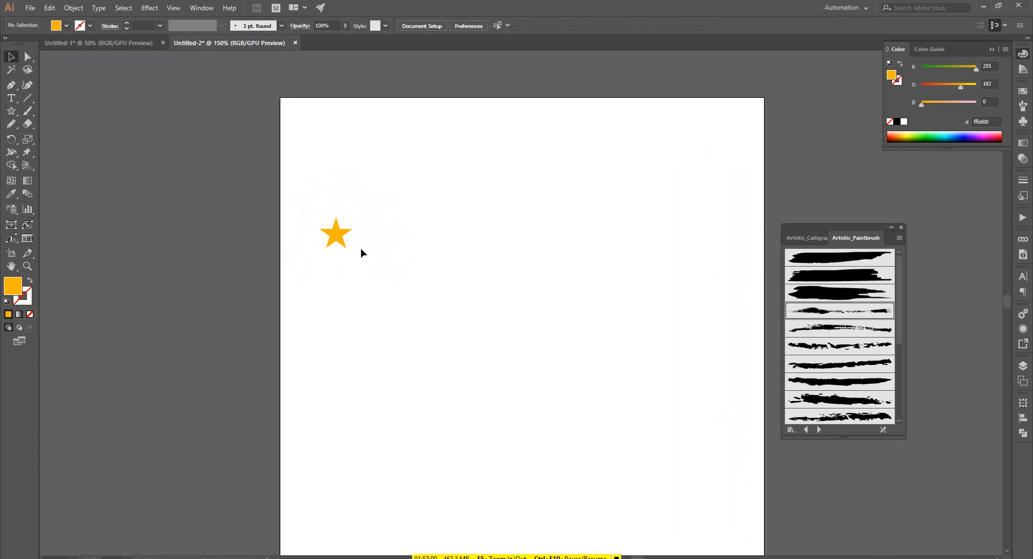
scroll(359, 245, "up", 2)
left_click(326, 246)
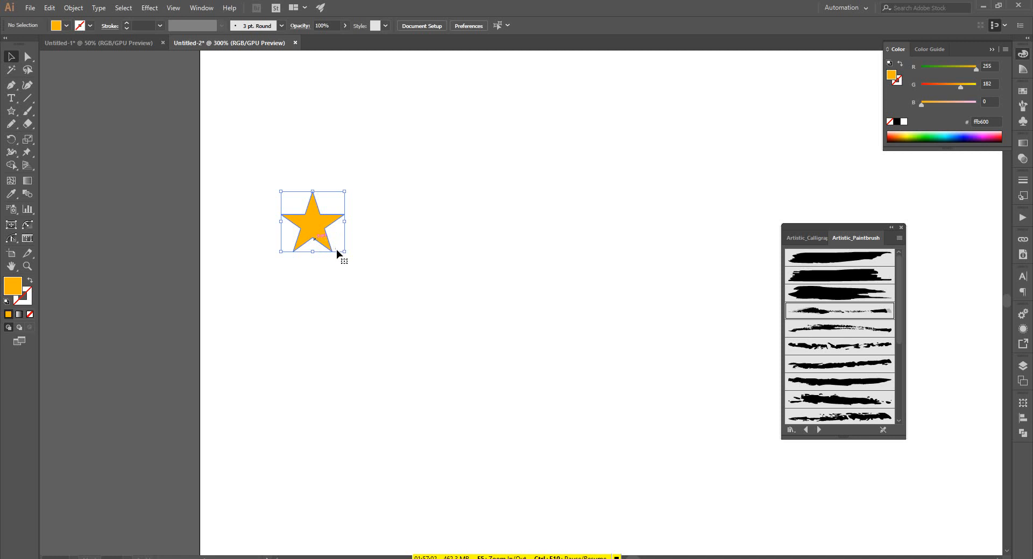
left_click_drag(344, 253, 356, 264)
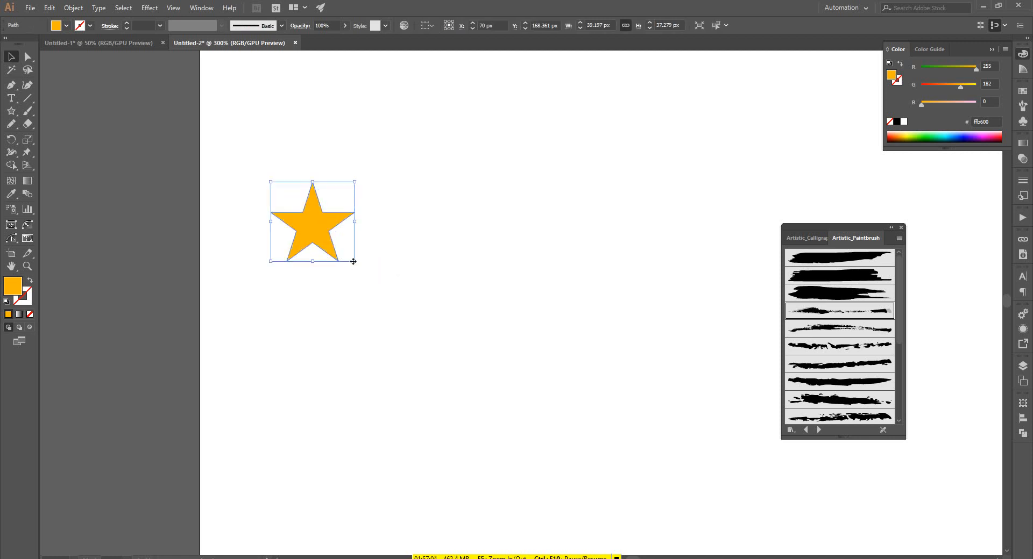
left_click(413, 198)
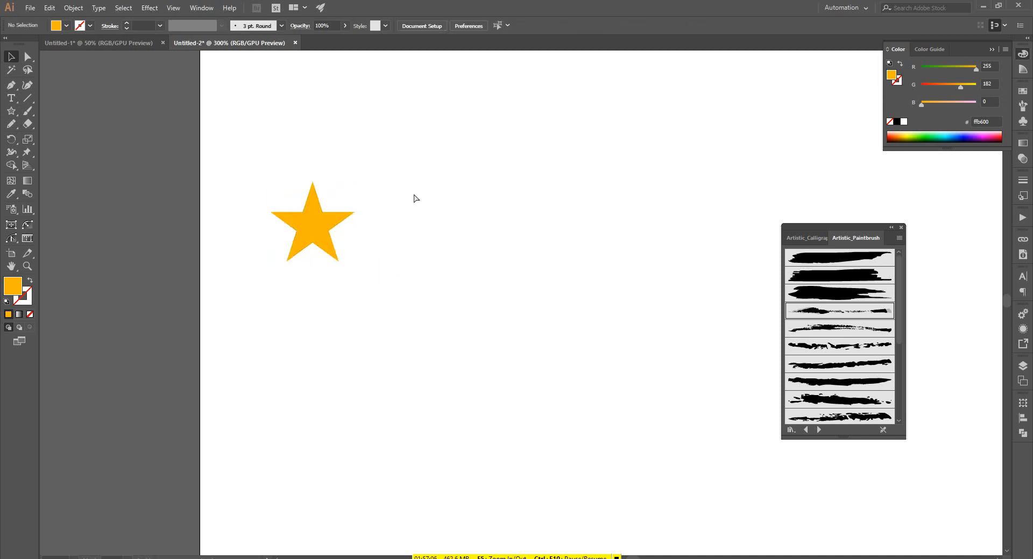
scroll(339, 255, "down", 1)
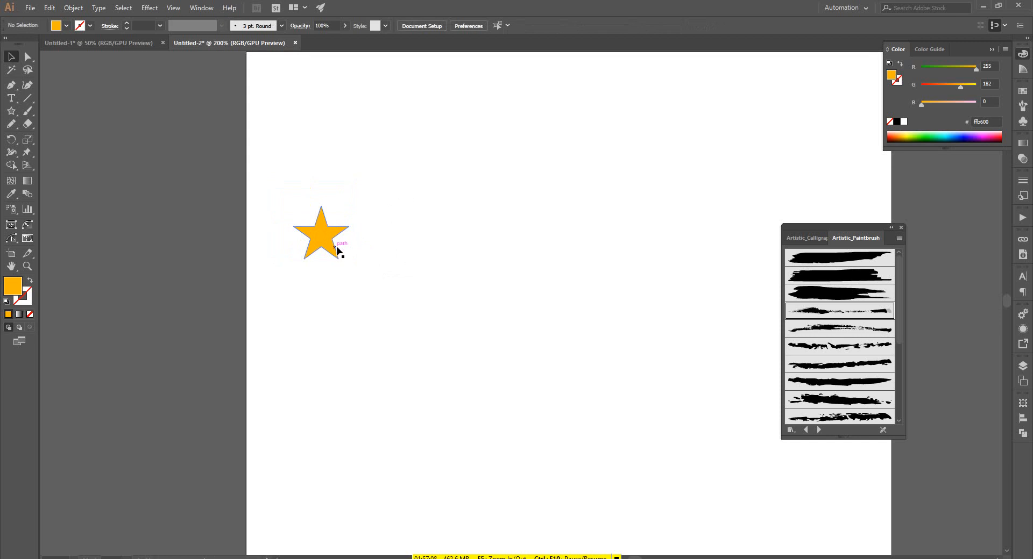
left_click(327, 249)
left_click(409, 259)
scroll(305, 235, "up", 1)
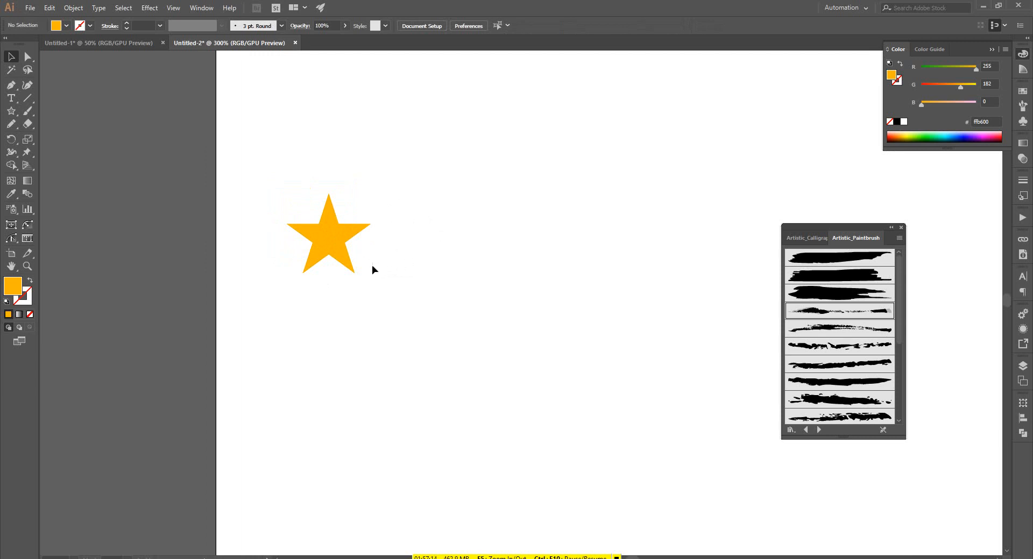
Round the star's five outer tips with a corner radius of about 1.26 px and deselect the star
key("a")
left_click_drag(265, 165, 532, 359)
scroll(369, 229, "up", 2)
left_click(349, 197)
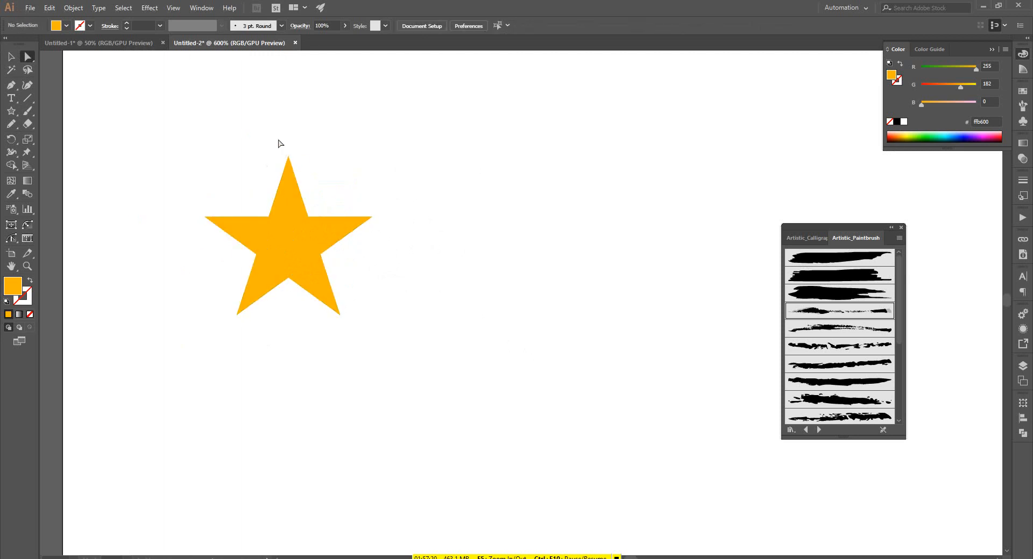
left_click_drag(278, 142, 304, 168)
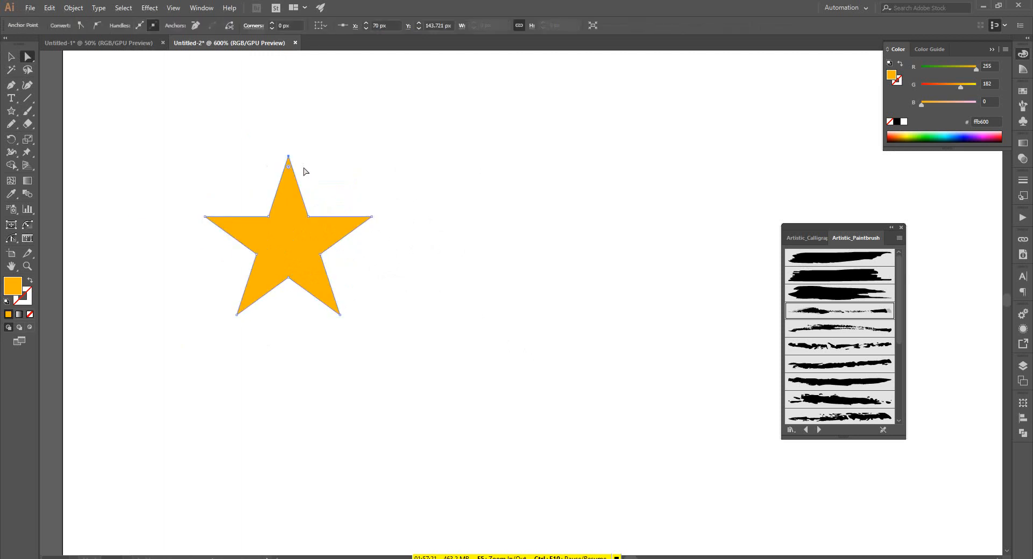
left_click(371, 218, "shift")
left_click_drag(262, 343, 214, 288)
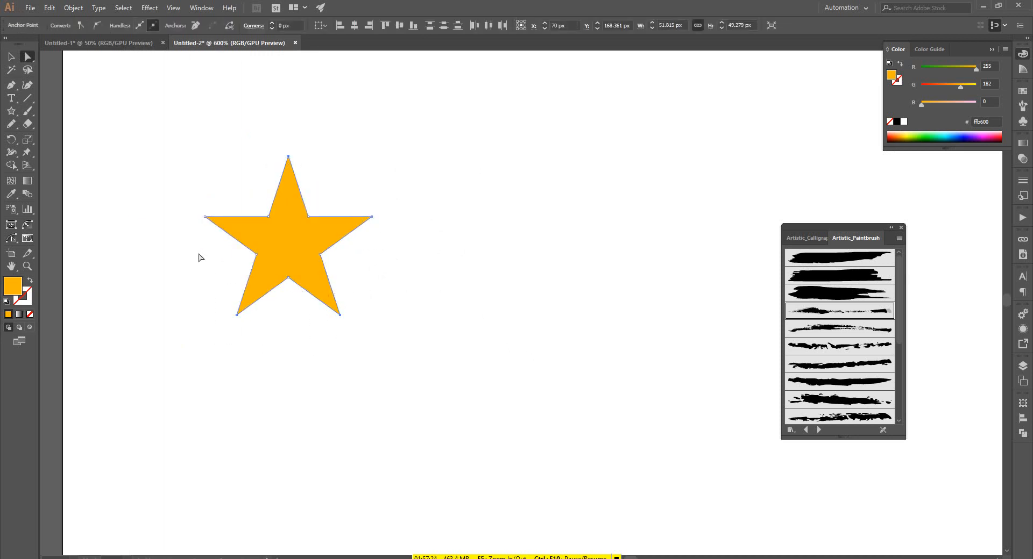
left_click_drag(215, 221, 218, 223)
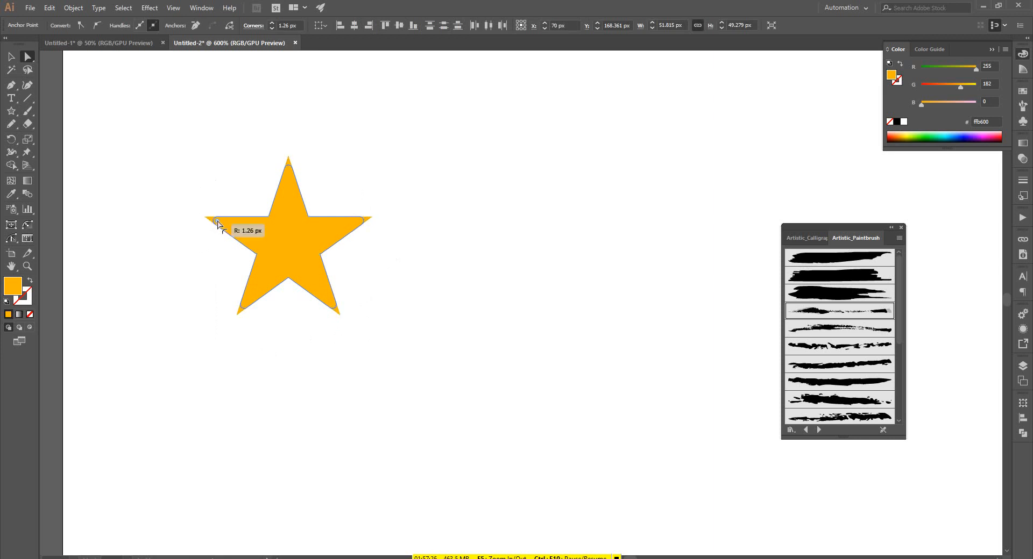
left_click(431, 251)
scroll(430, 252, "down", 1)
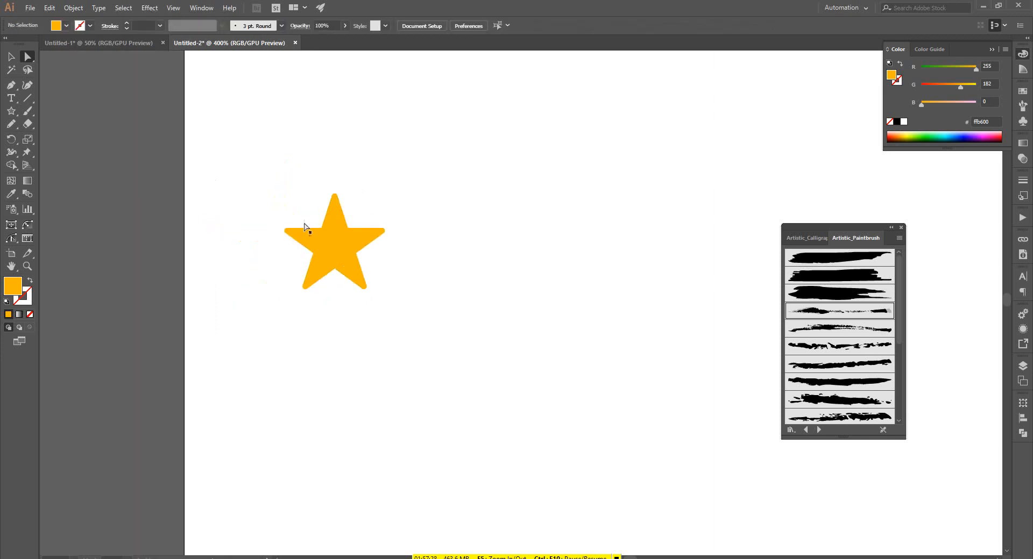
scroll(307, 231, "down", 1)
Show the document's brushes and close the floating Artistic Paintbrush library
left_click(10, 56)
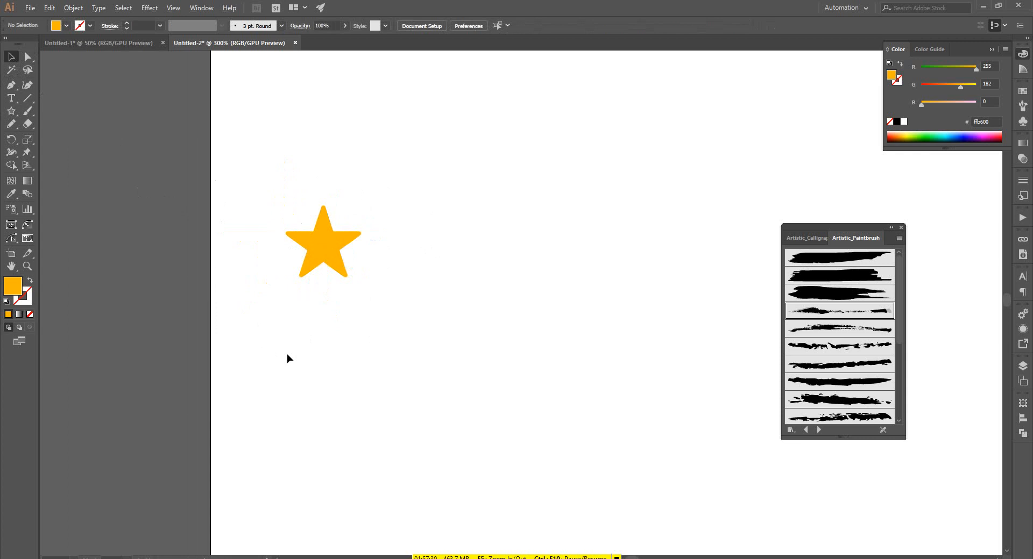
scroll(287, 354, "down", 1)
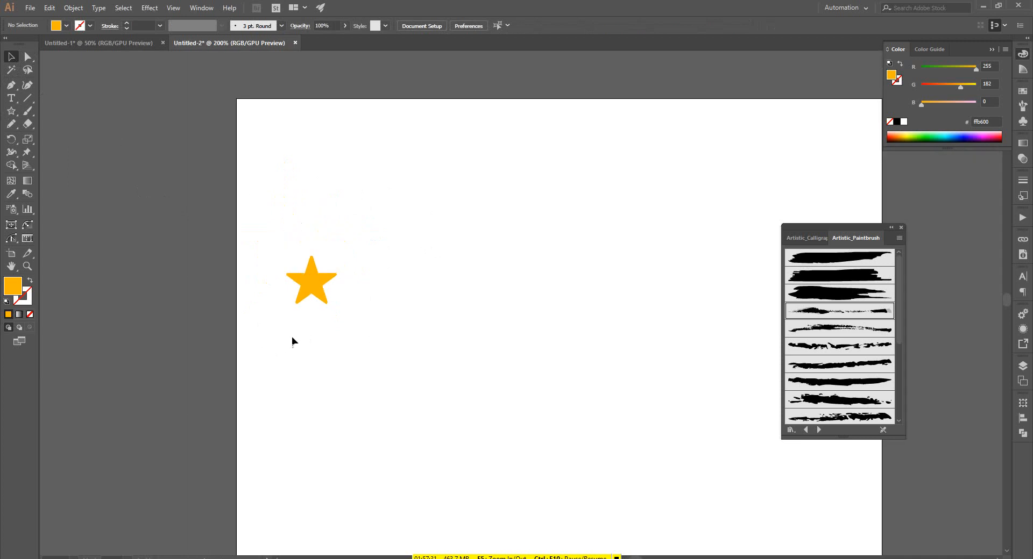
left_click(319, 292)
left_click(531, 276)
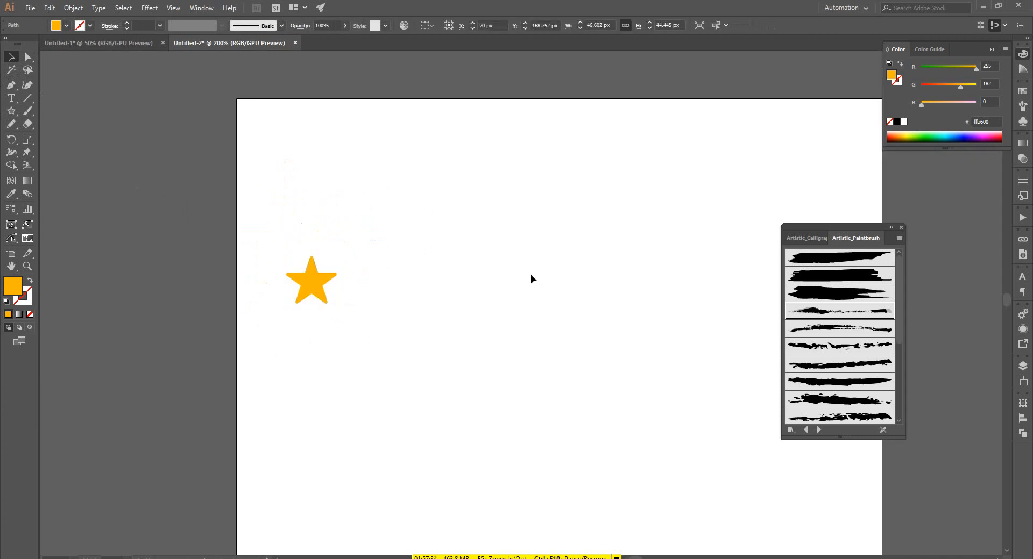
left_click(1024, 108)
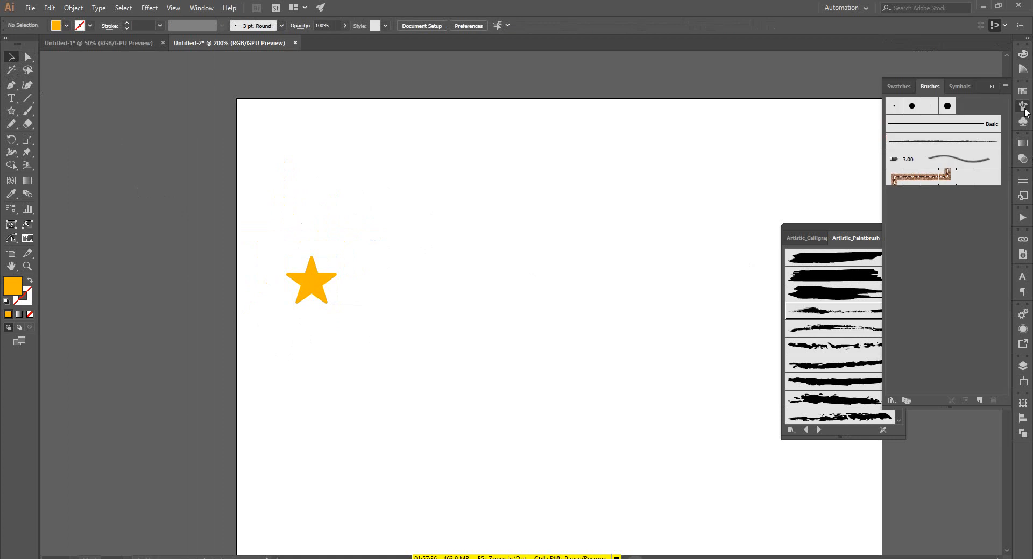
left_click_drag(824, 229, 723, 197)
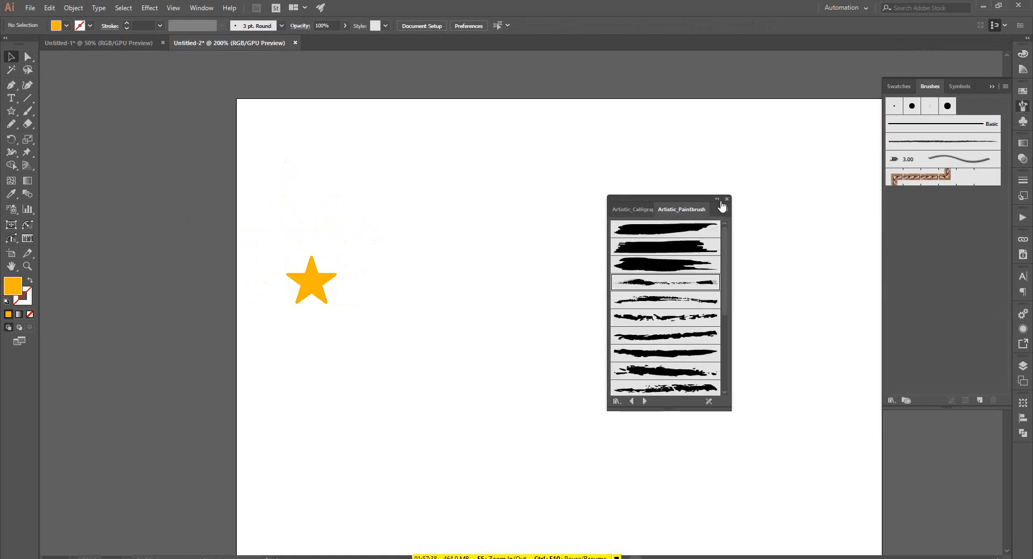
left_click(727, 199)
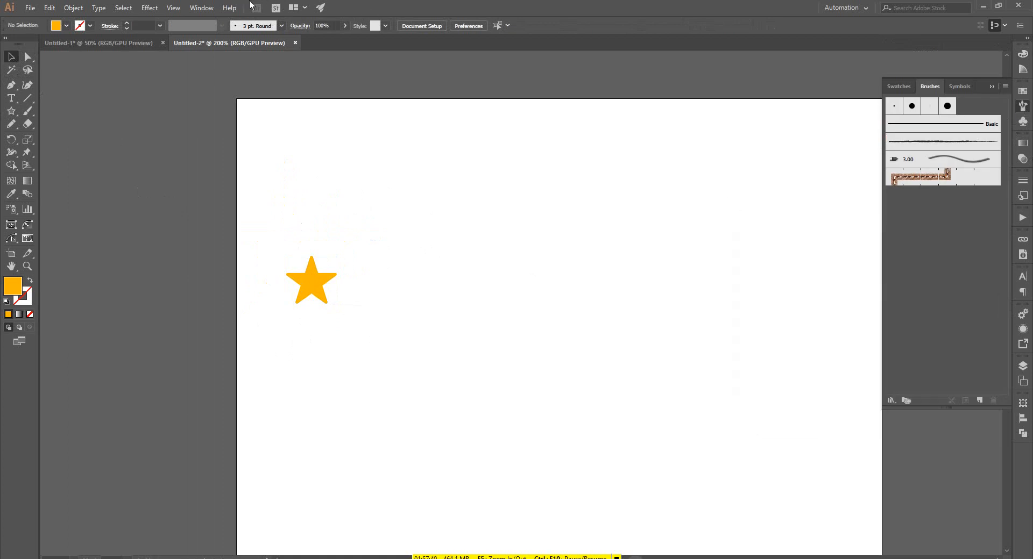
left_click(201, 8)
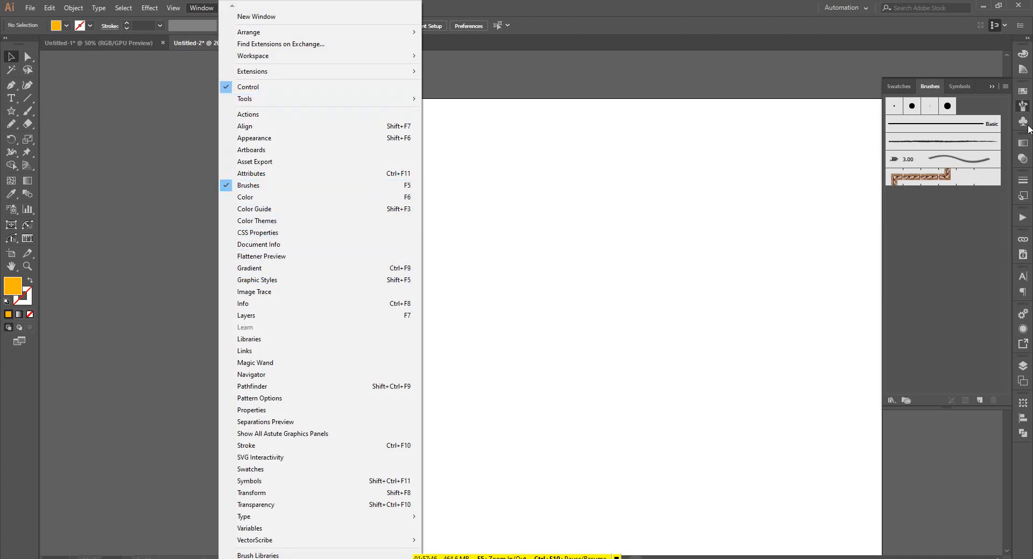
left_click(554, 171)
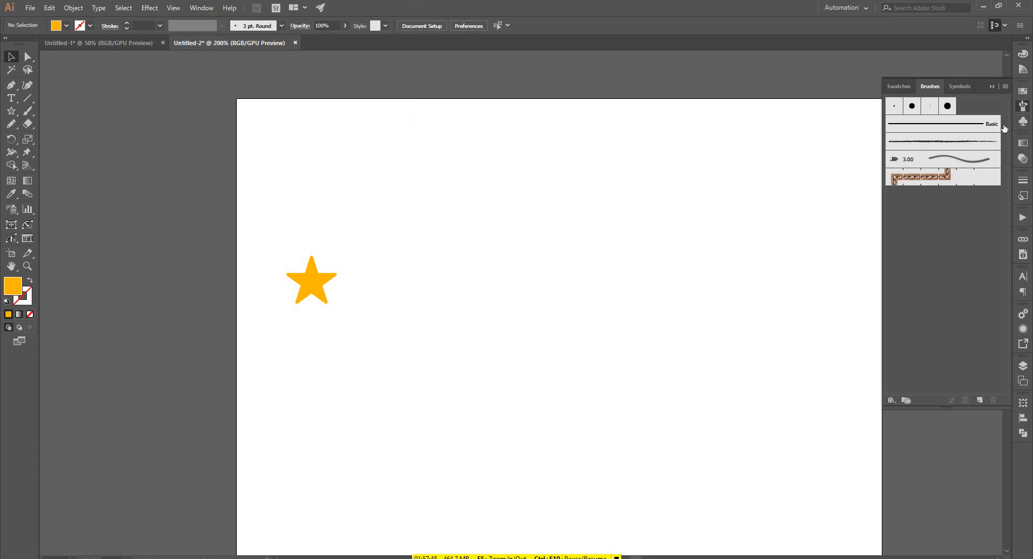
left_click(1023, 107)
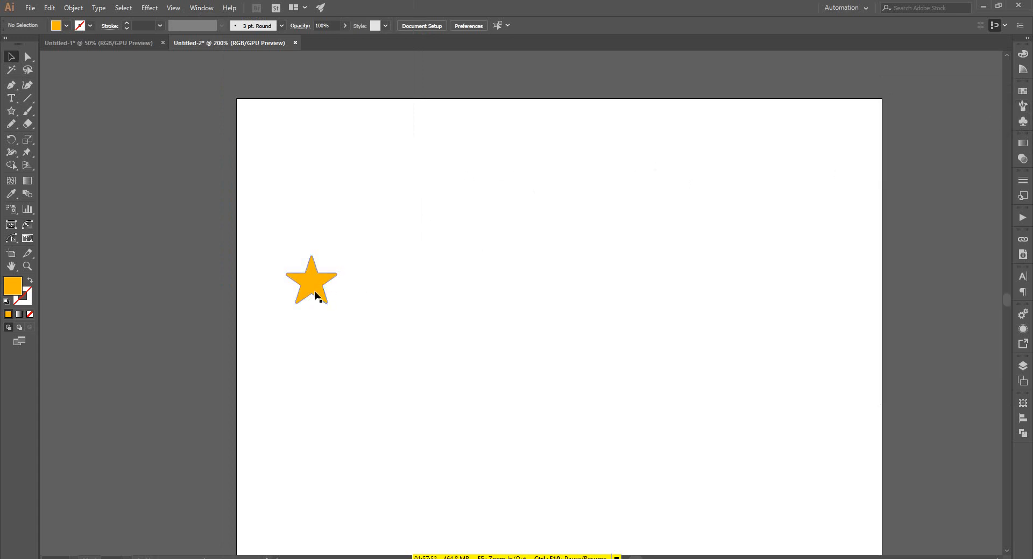
Start a new scatter brush from the orange star artwork and name it Star
left_click(1025, 109)
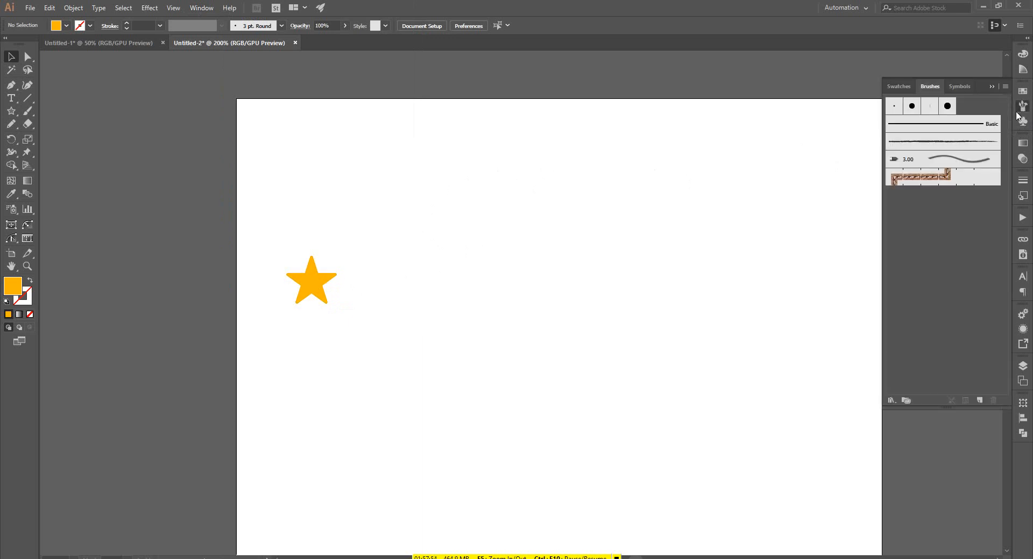
mouse_move(312, 291)
left_mouse_down()
mouse_move(436, 277)
mouse_move(664, 292)
mouse_move(885, 238)
mouse_move(945, 210)
mouse_move(944, 192)
left_mouse_up()
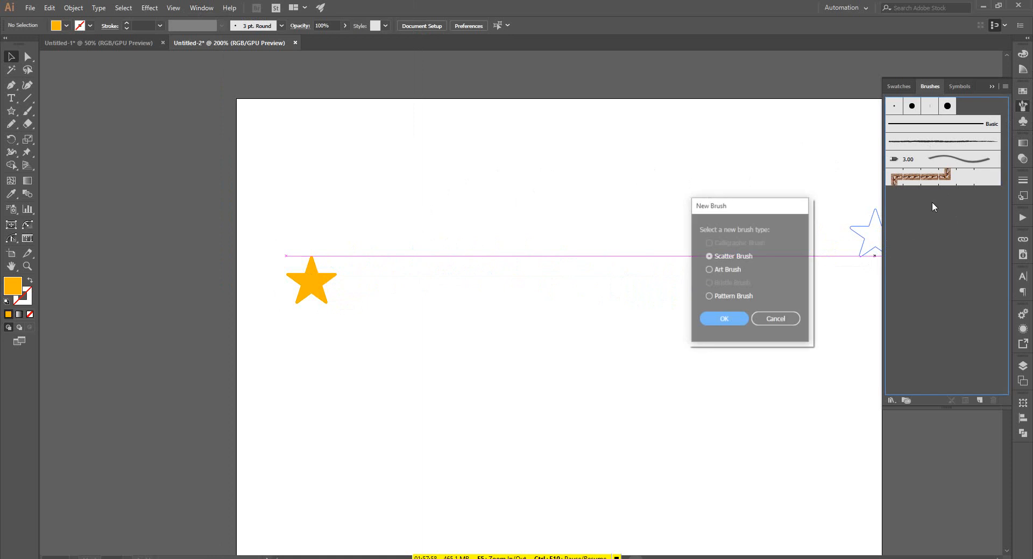
left_click_drag(764, 207, 718, 142)
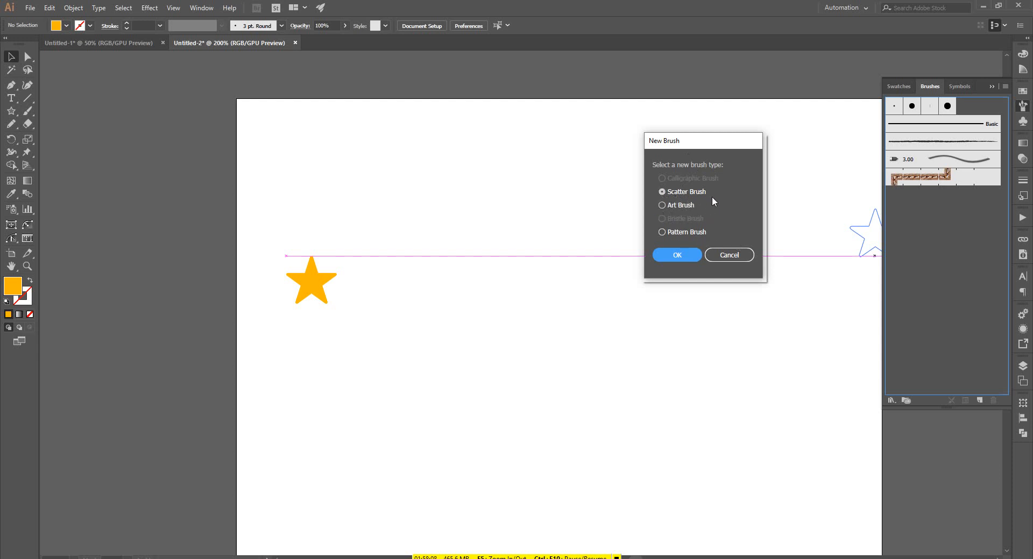
left_click(675, 256)
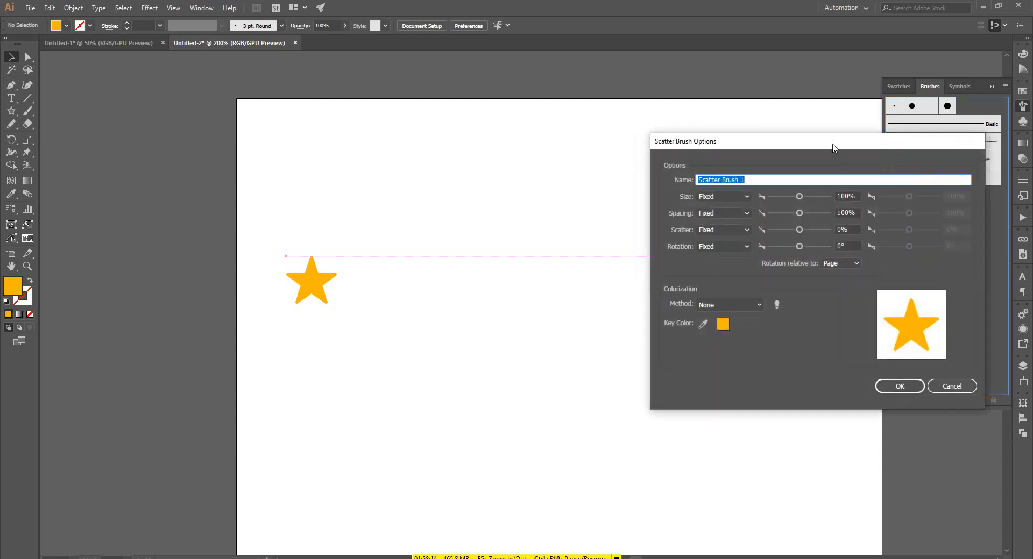
left_click_drag(833, 147, 773, 129)
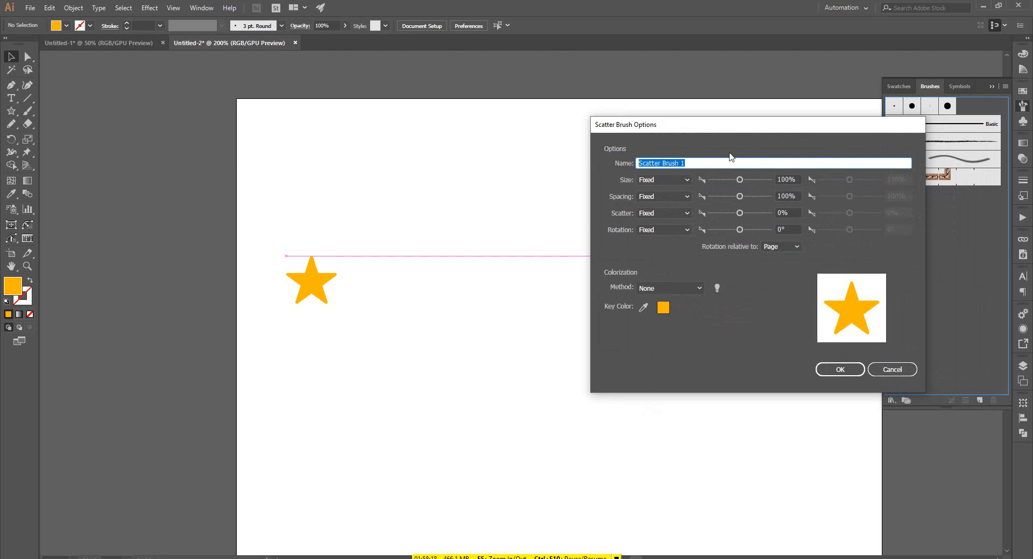
type("Staer")
key("BackSpace")
type("r")
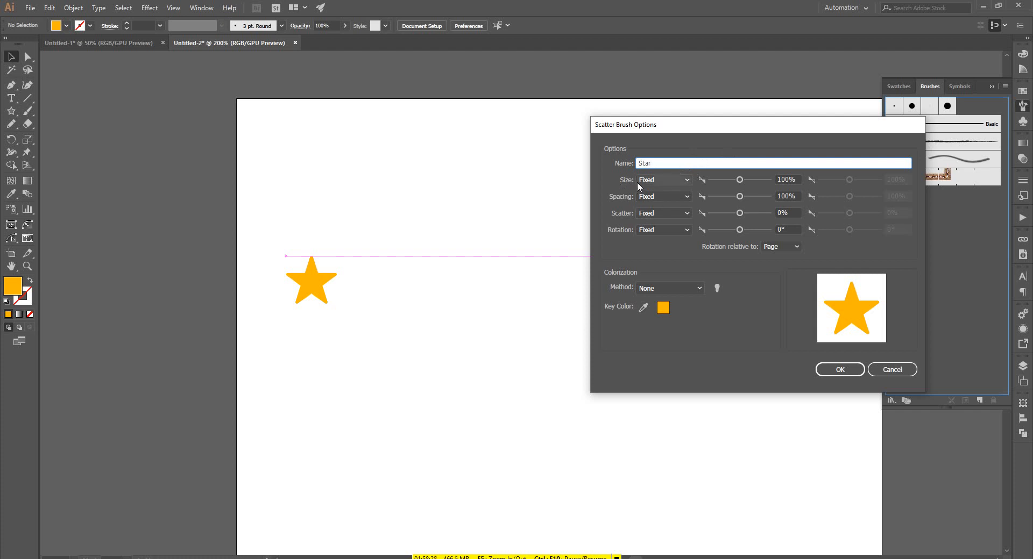
Set the Star brush's size variation to Random
left_click(682, 180)
key("Escape")
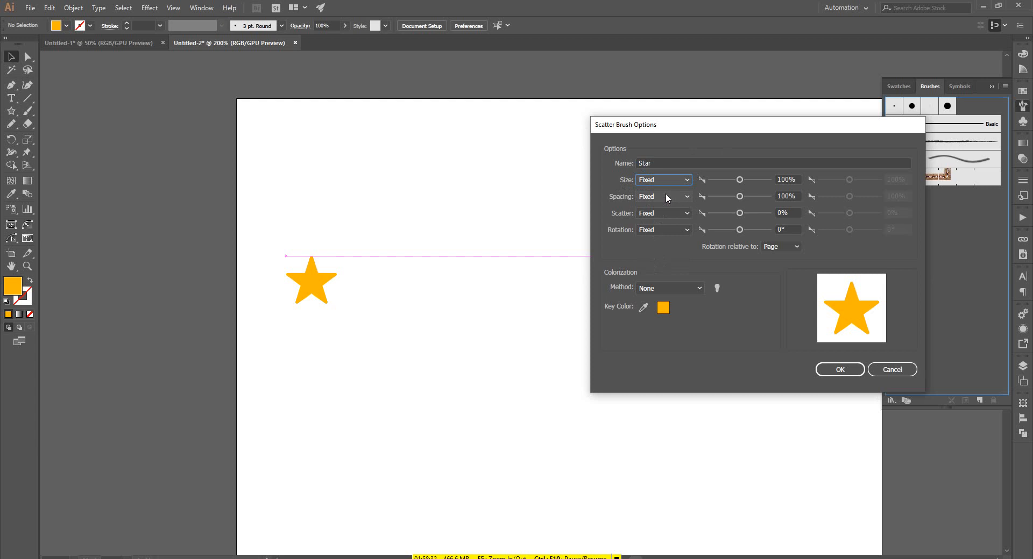
left_click(673, 178)
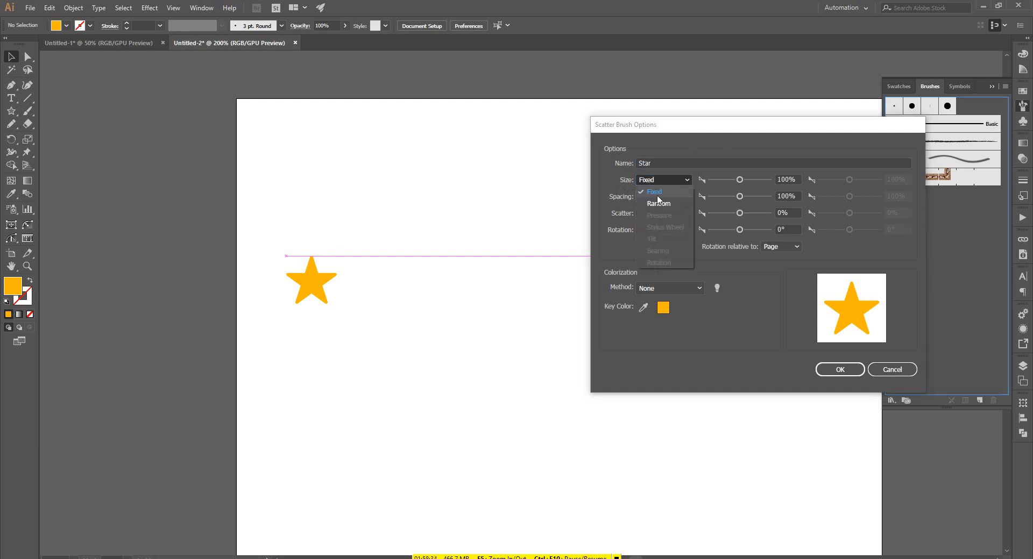
left_click(665, 175)
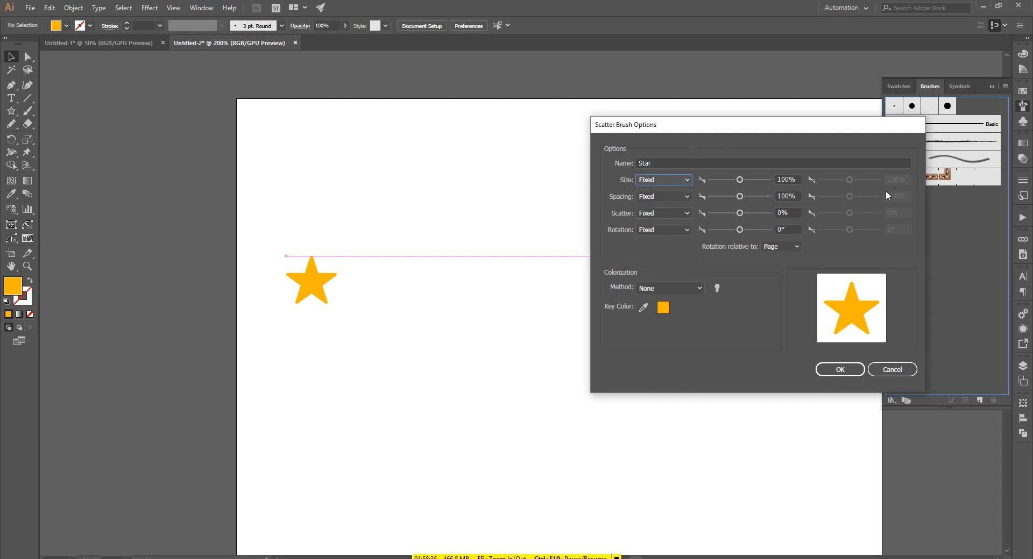
left_click(683, 179)
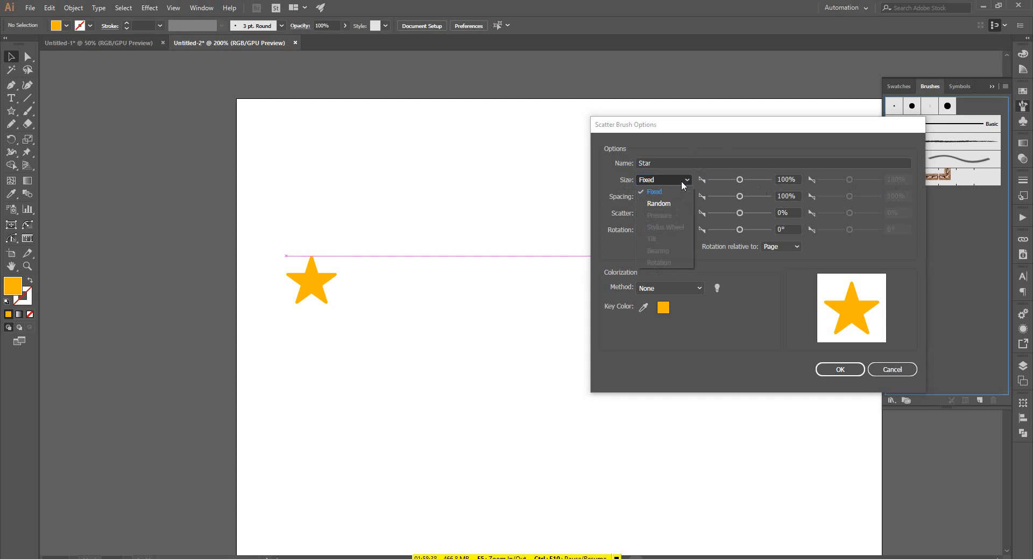
left_click(667, 205)
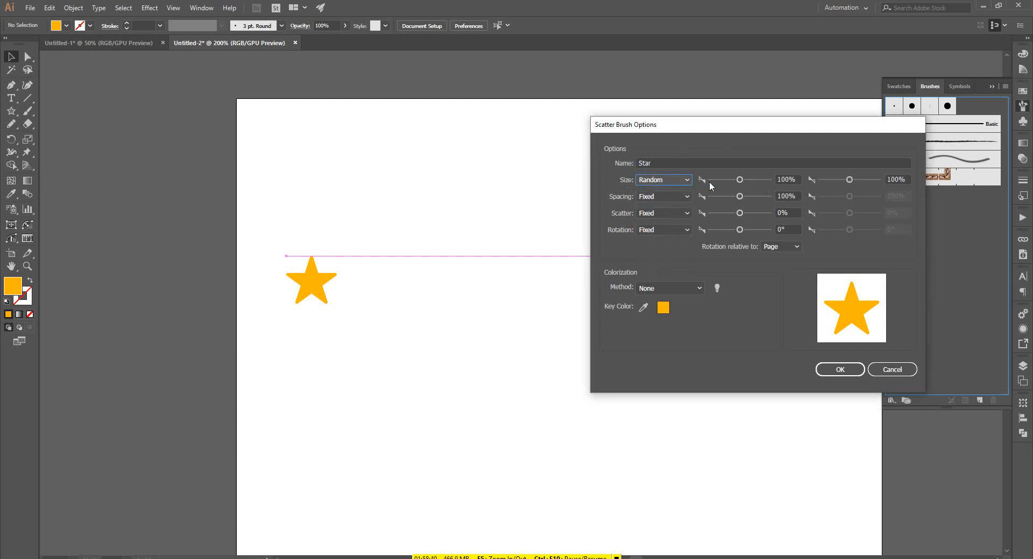
Set the minimum of the brush's random size range to 80%
left_click(740, 179)
left_click_drag(741, 179, 751, 178)
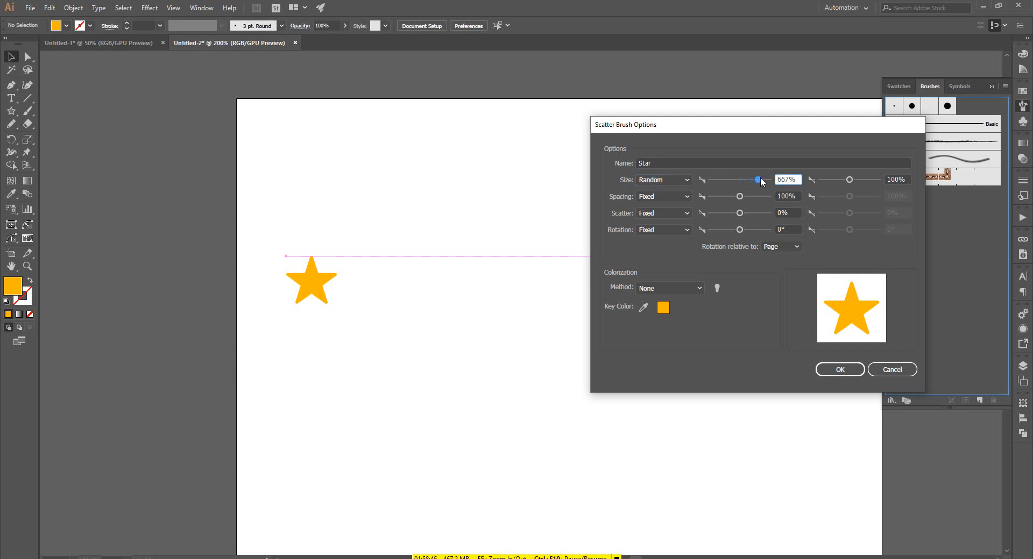
left_click_drag(754, 179, 737, 179)
double_click(783, 179)
key("Down")
key("Down")
key("Down")
Set the maximum of the brush's random size range to 150%
left_click(851, 179)
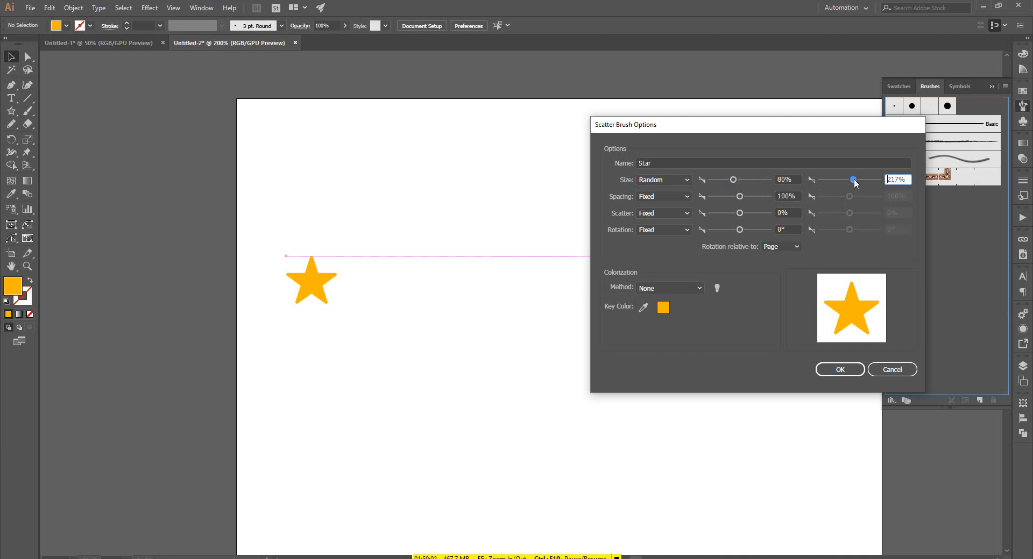
left_click(900, 179)
key("Up")
key("Up")
key("Up")
key("Up")
key("Up")
key("Up")
key("Up")
left_click(909, 178)
Check the Google Meet call in the browser and return to Illustrator
left_click(285, 516)
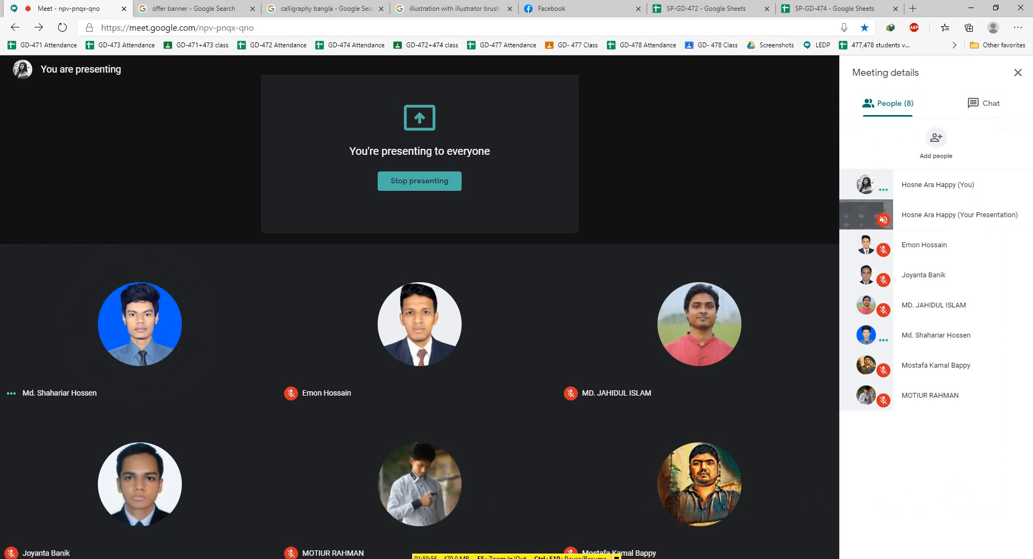
key("alt+Tab")
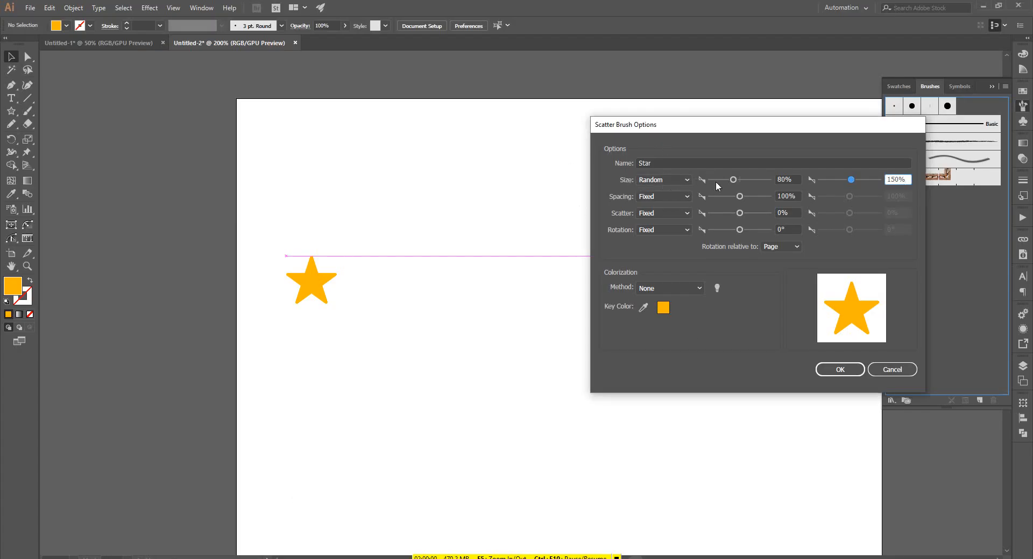
Adjust the brush's random size range to a 75% minimum and a 155% maximum
left_click(795, 179)
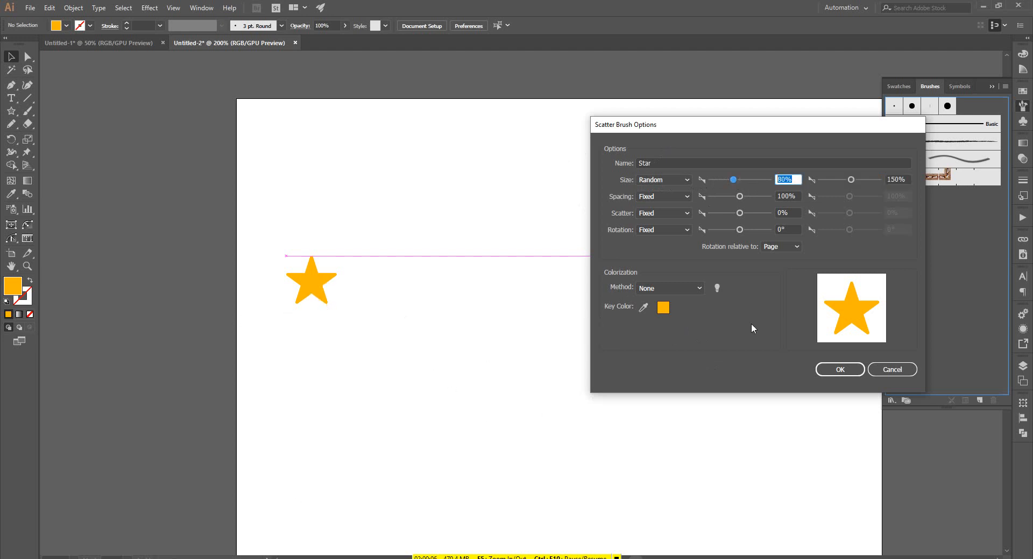
left_click(904, 180)
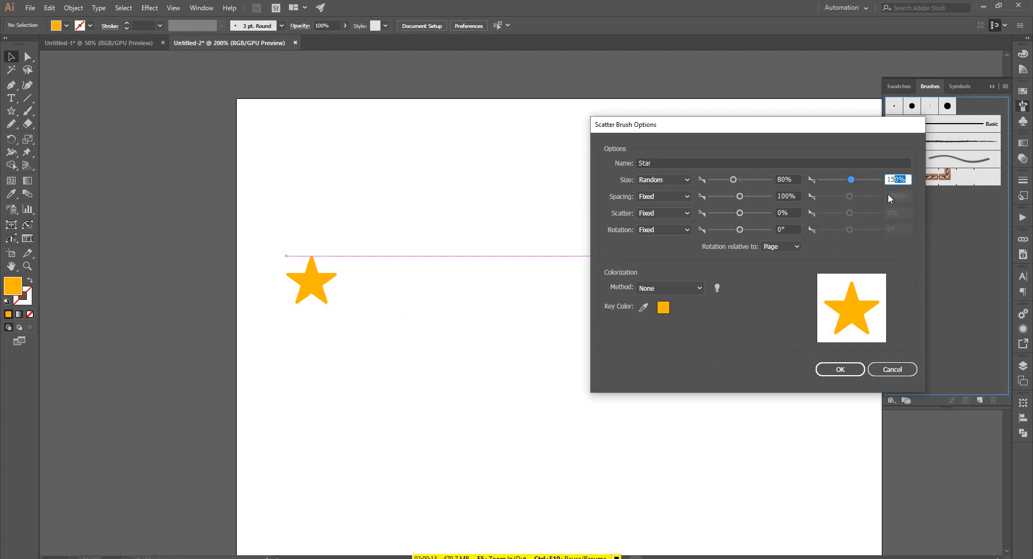
left_click(778, 179)
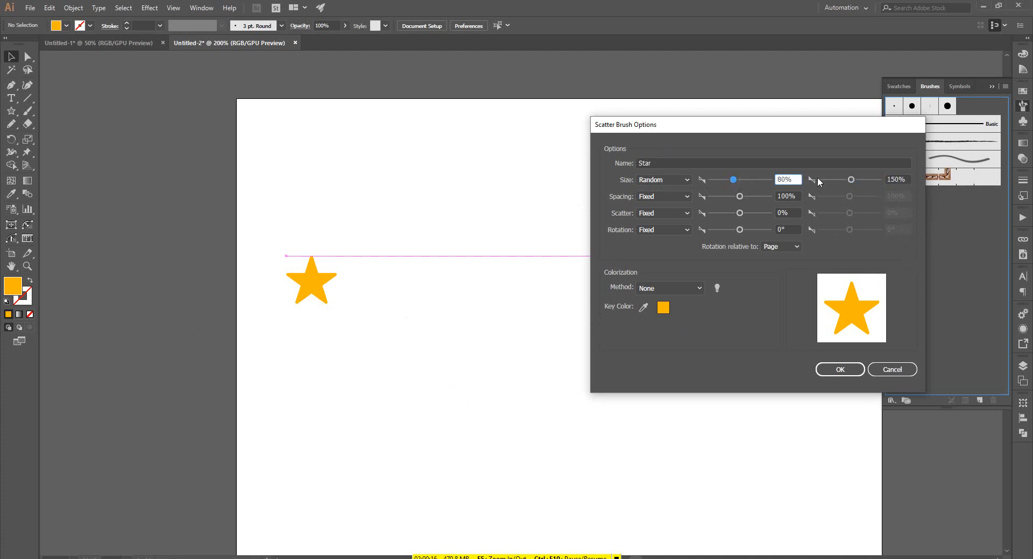
key("Down")
key("Down")
scroll(901, 181, "up", 1)
scroll(901, 181, "up", 2)
Set the brush's spacing to Random, keeping the 100% range values, and save the scatter brush
left_click(684, 196)
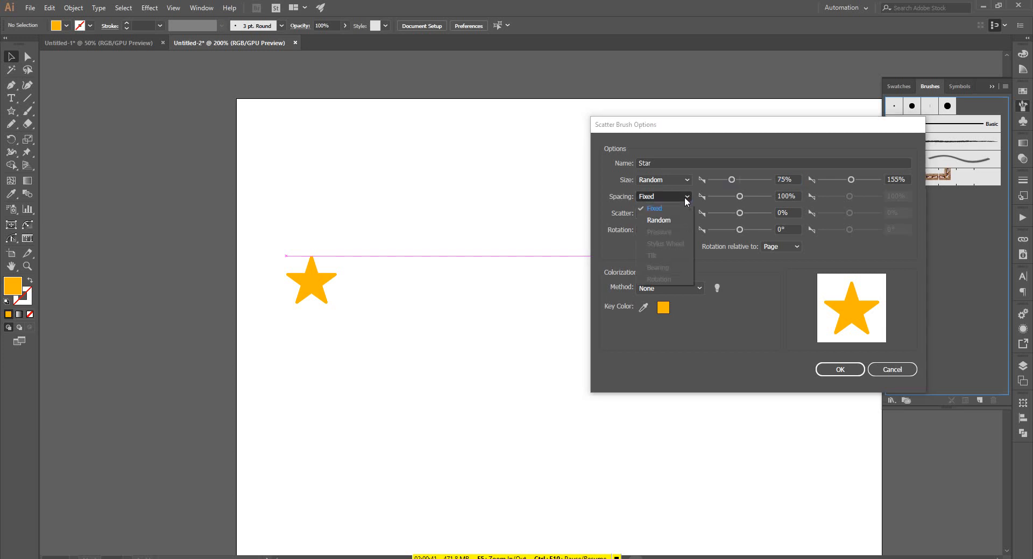
left_click(650, 219)
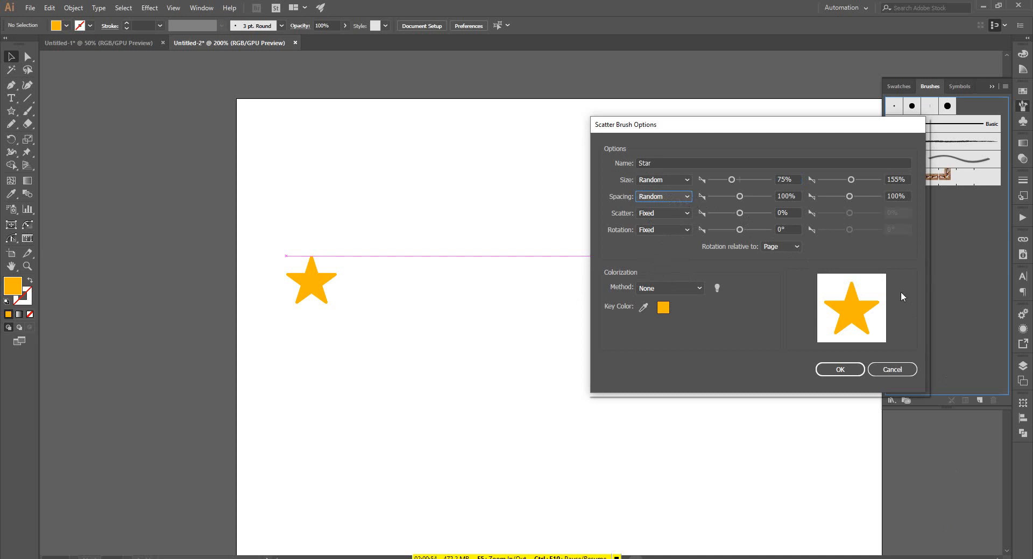
left_click(841, 370)
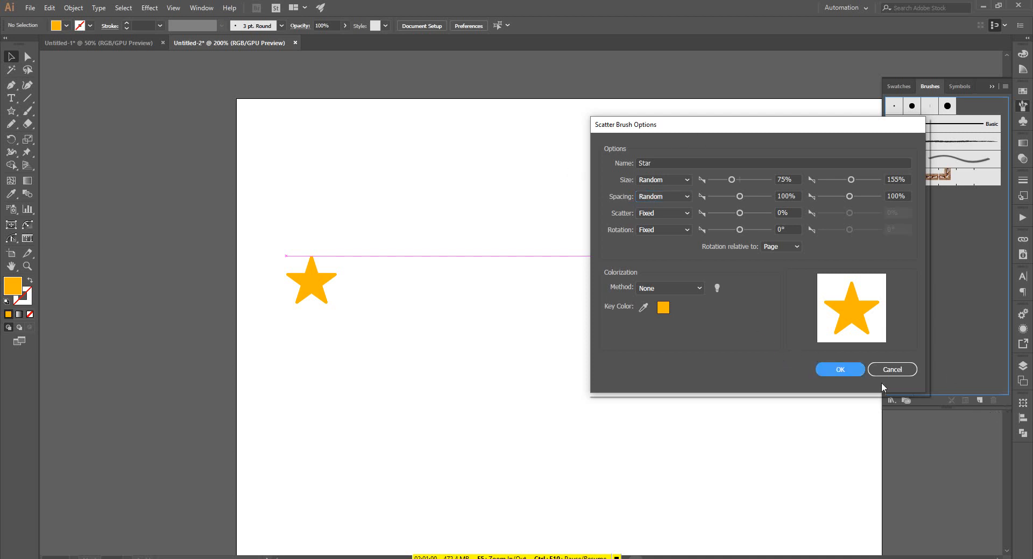
left_click(840, 369)
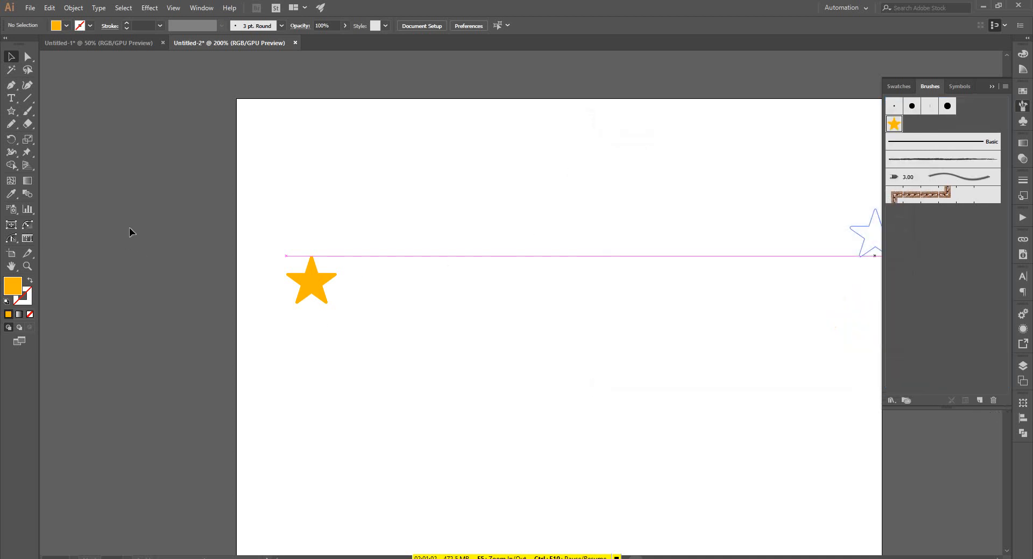
Try a Paintbrush stroke beside the star, apply the Star brush to the selected star, and undo both
left_click(30, 109)
scroll(306, 352, "down", 2)
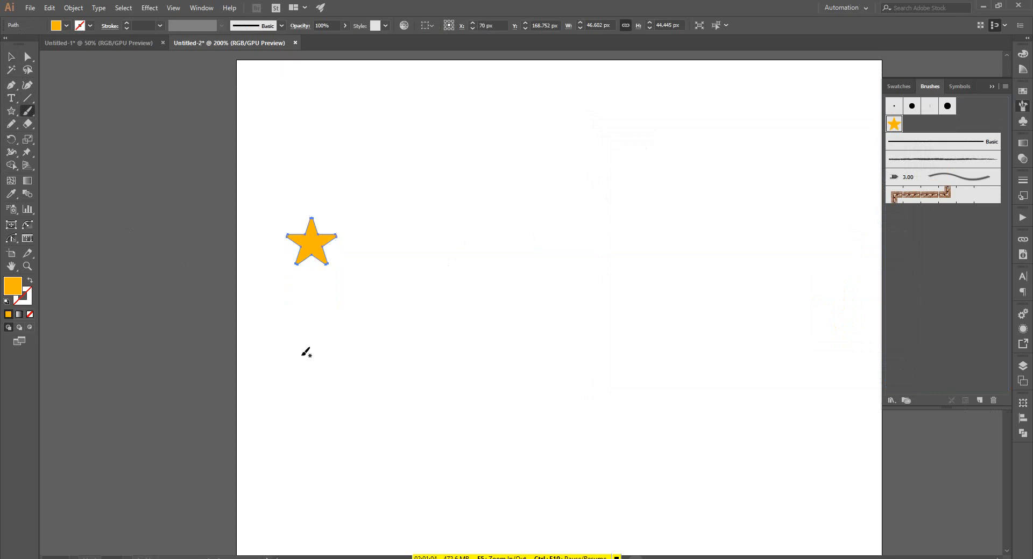
scroll(376, 366, "down", 3)
scroll(473, 371, "up", 2)
scroll(444, 410, "down", 1)
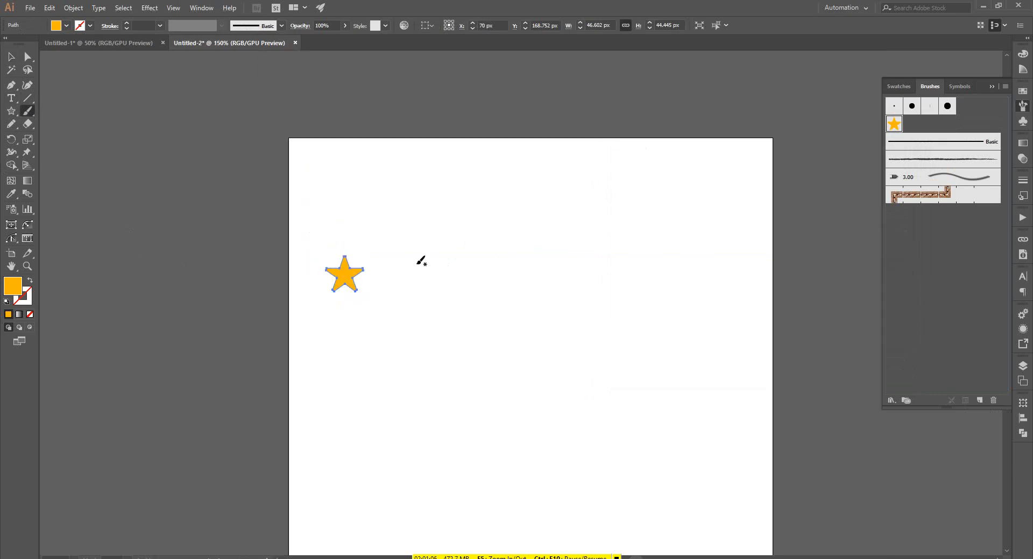
left_click_drag(421, 261, 480, 225)
key("ctrl+z")
left_click(893, 126)
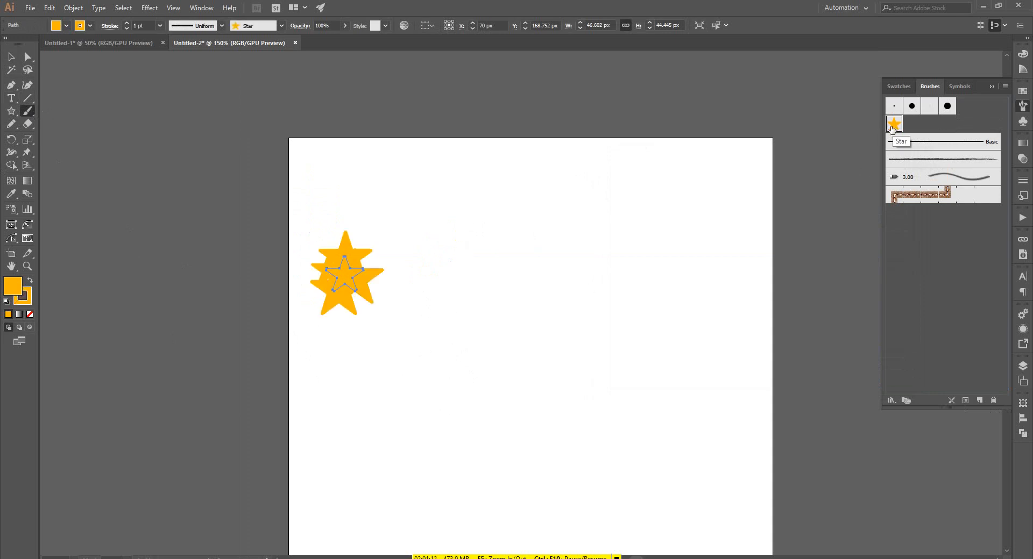
key("ctrl+z")
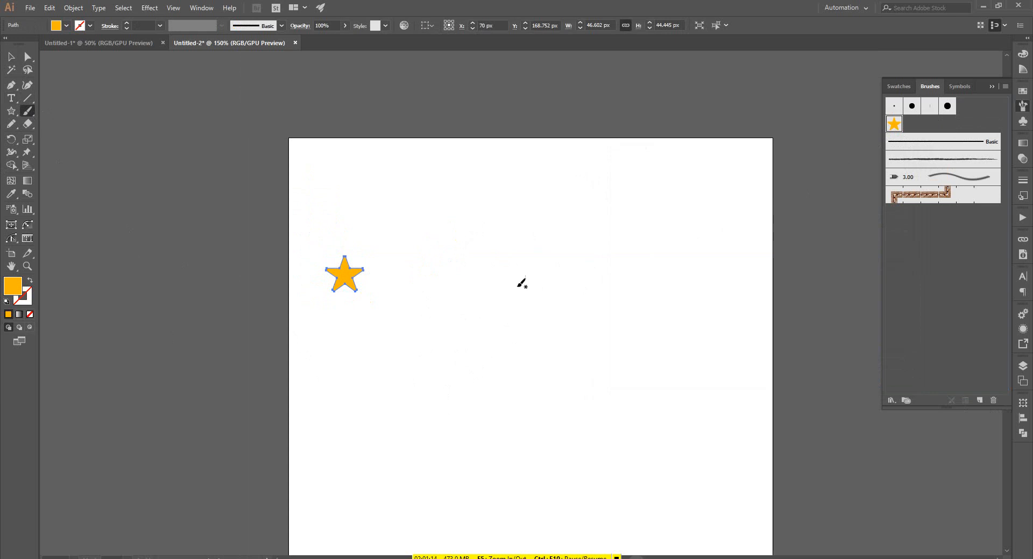
Deselect the star and choose the Star scatter brush for the Paintbrush tool
left_click(11, 57)
left_click(502, 199)
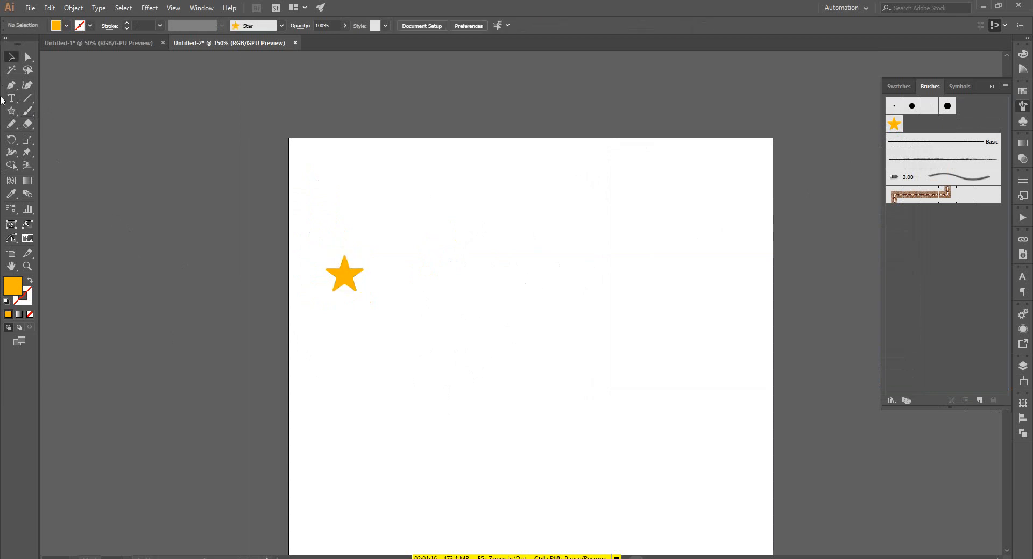
left_click(28, 111)
left_click(894, 124)
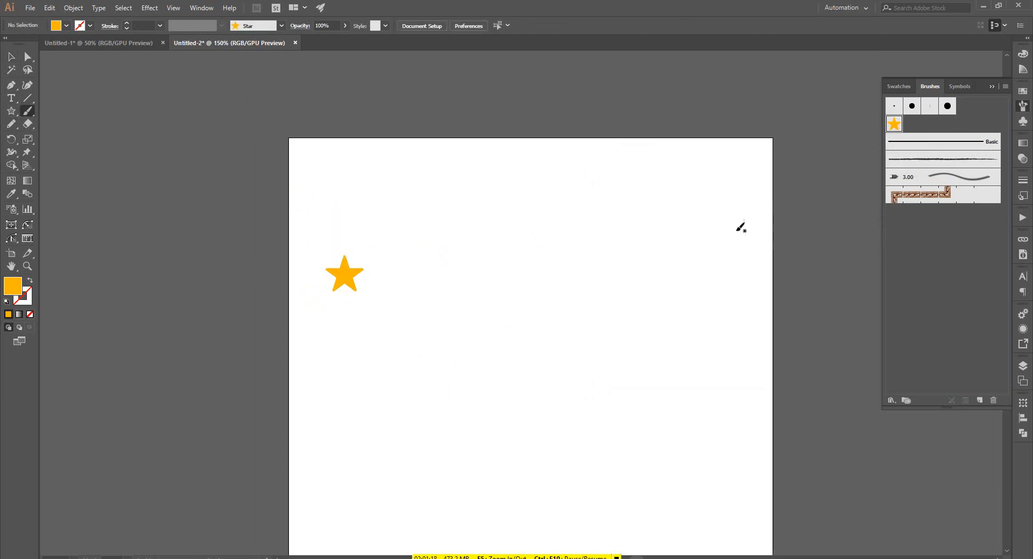
Paint two test strokes across the artboard with the Star brush, undoing each one
left_click_drag(409, 382, 619, 201)
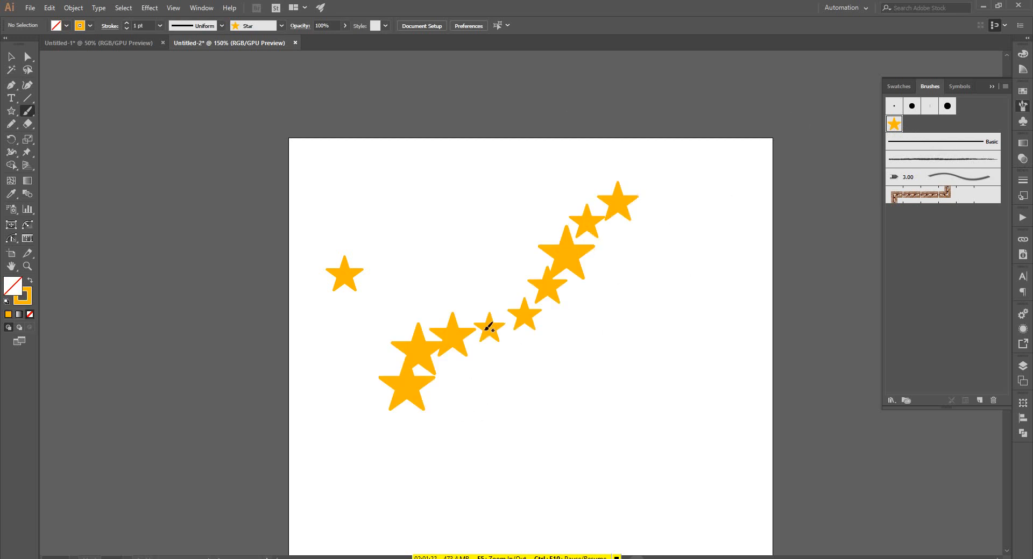
key("ctrl+z")
mouse_move(385, 359)
left_mouse_down()
mouse_move(579, 357)
mouse_move(732, 299)
left_mouse_up()
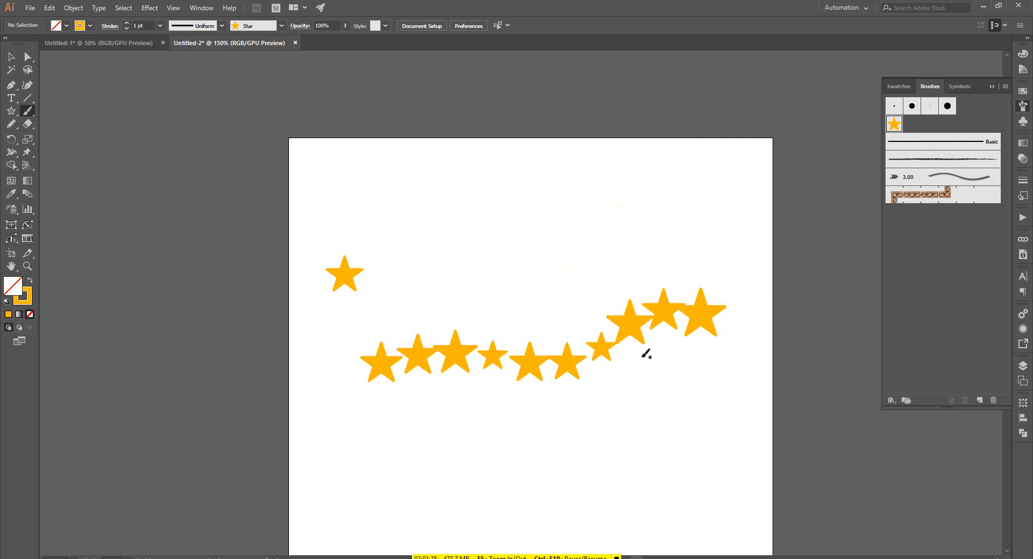
key("ctrl+z")
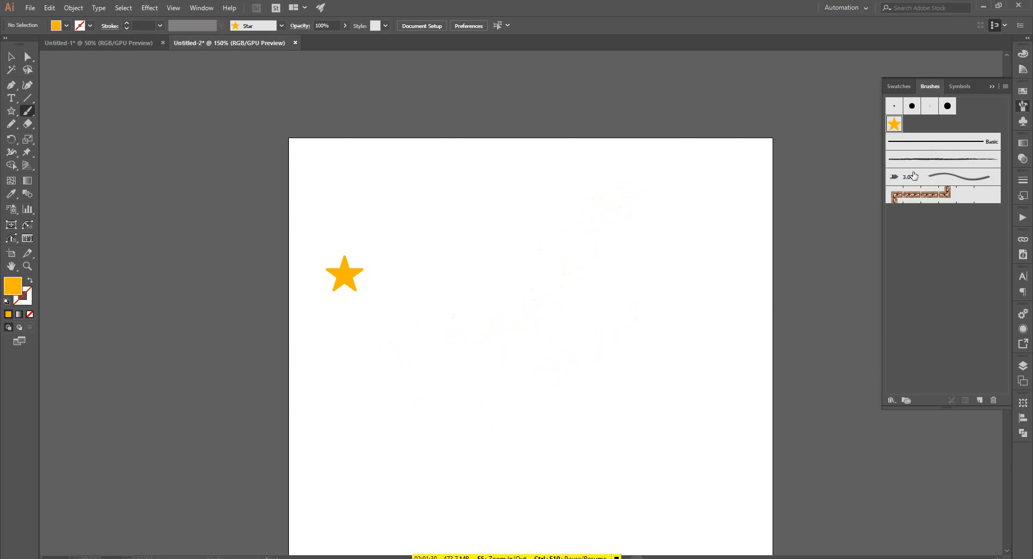
Open the Star brush's scatter options for editing and move the dialog so the brush list stays uncovered
left_click(894, 125)
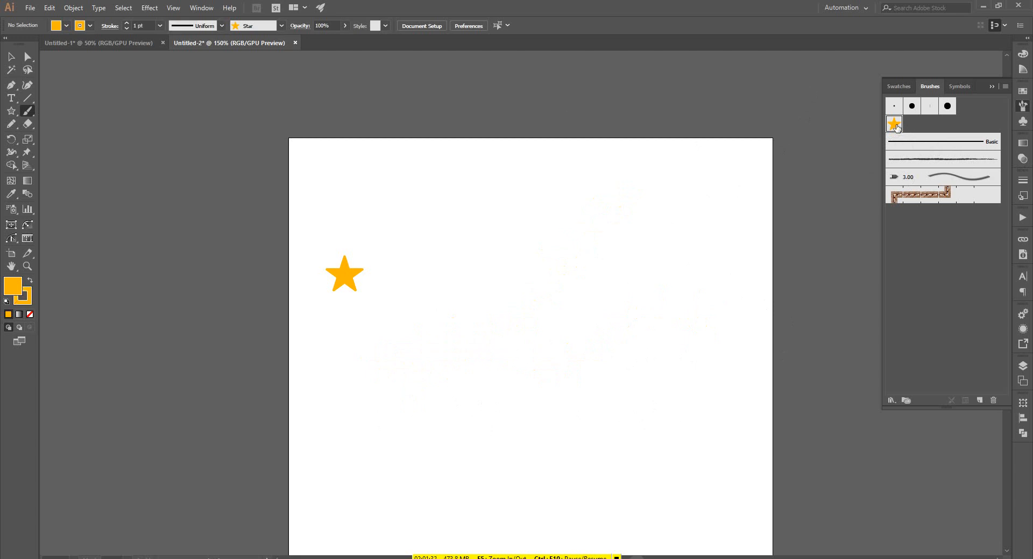
double_click(895, 125)
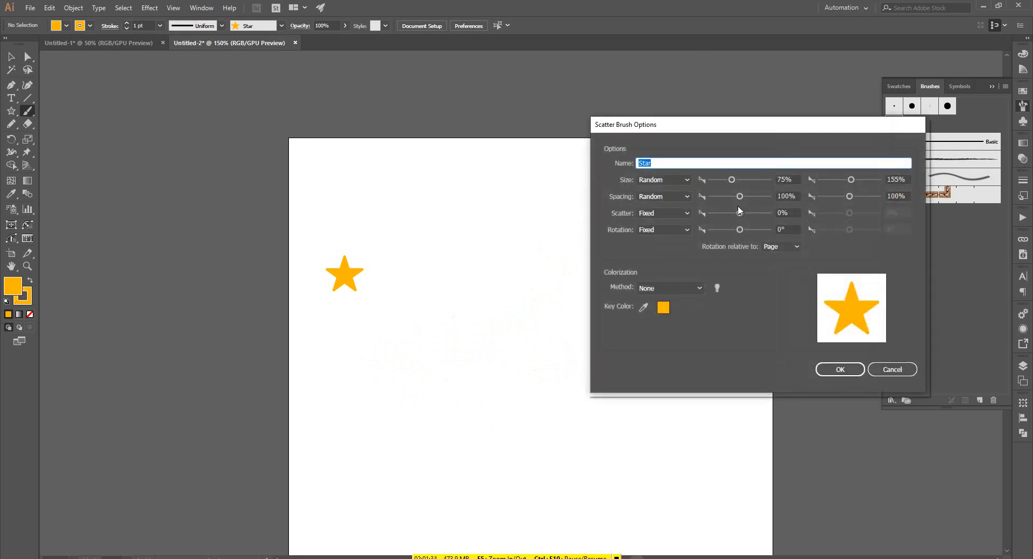
left_click_drag(748, 128, 705, 140)
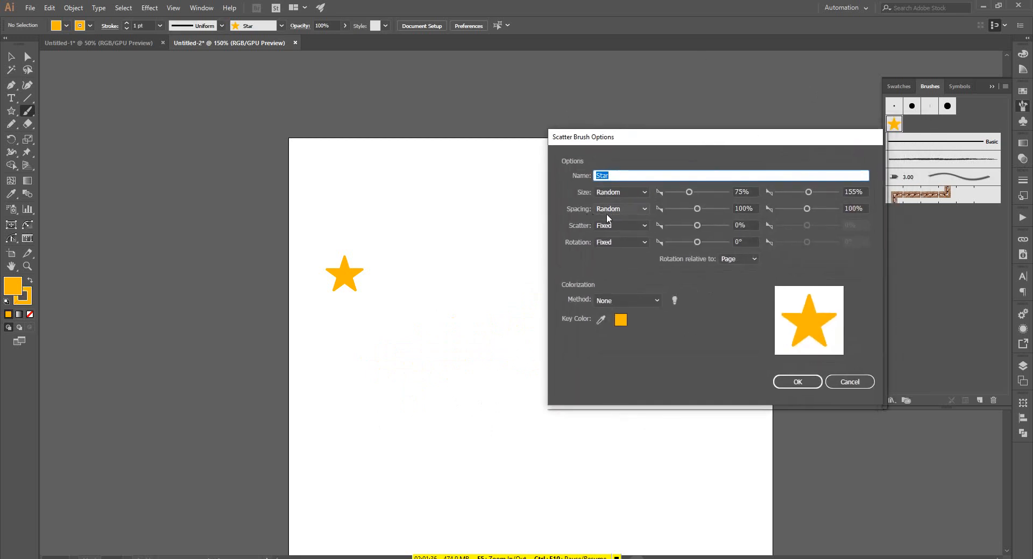
Confirm the Star scatter brush with random size and spacing, and paint a wavy stroke across the artboard's upper area
left_click(700, 212)
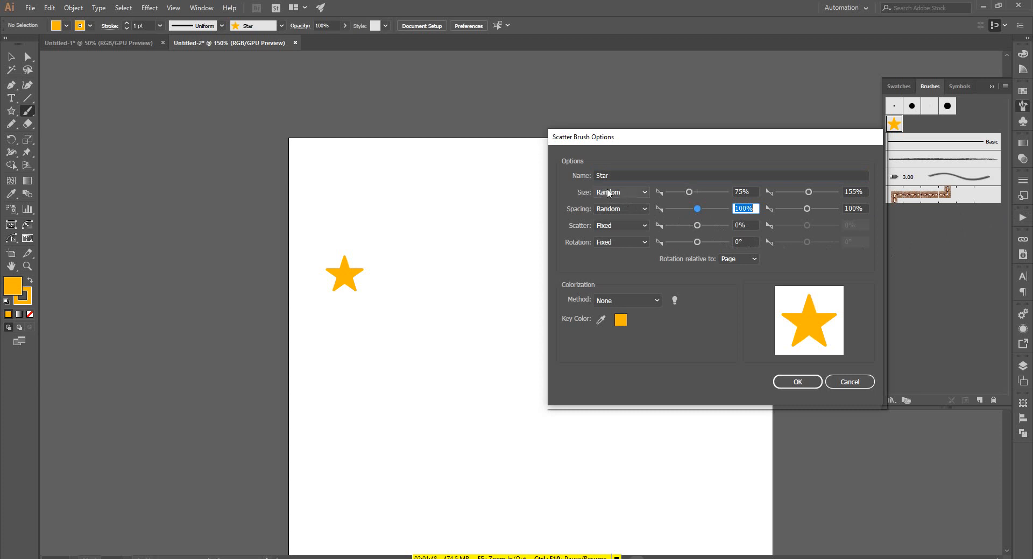
left_click(636, 193)
left_click(621, 216)
left_click(794, 383)
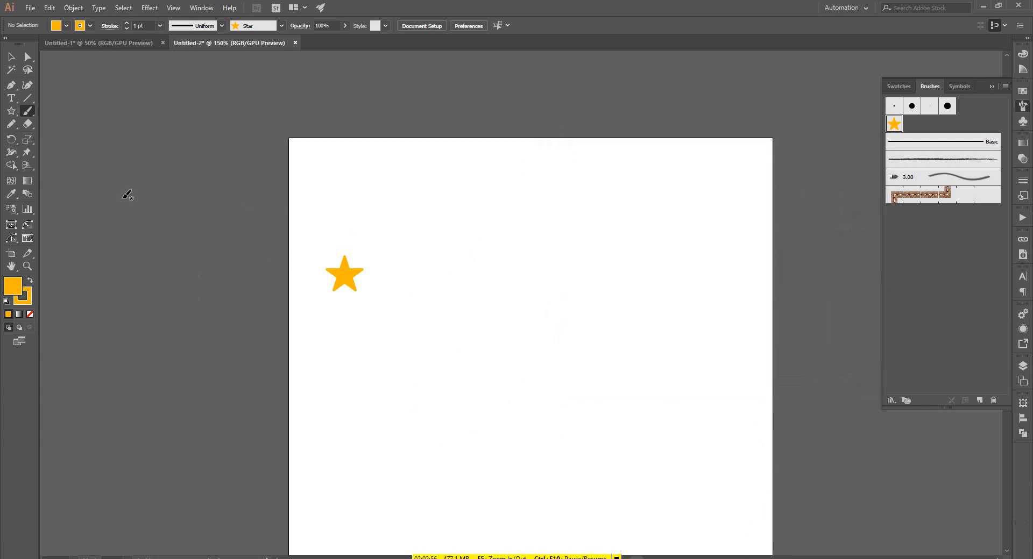
left_click_drag(358, 200, 710, 164)
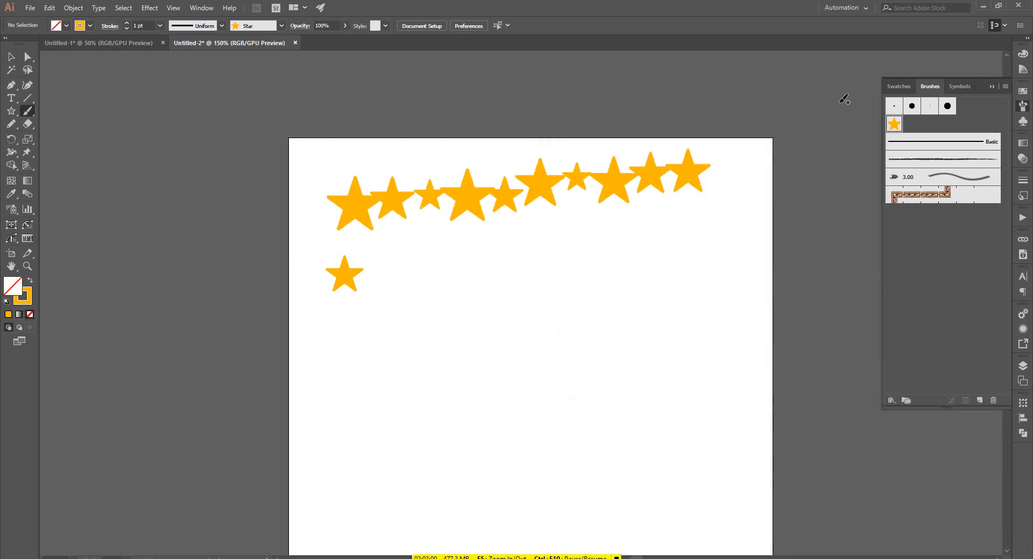
Reopen the Star scatter brush options and set the minimum random spacing to 150%
double_click(895, 124)
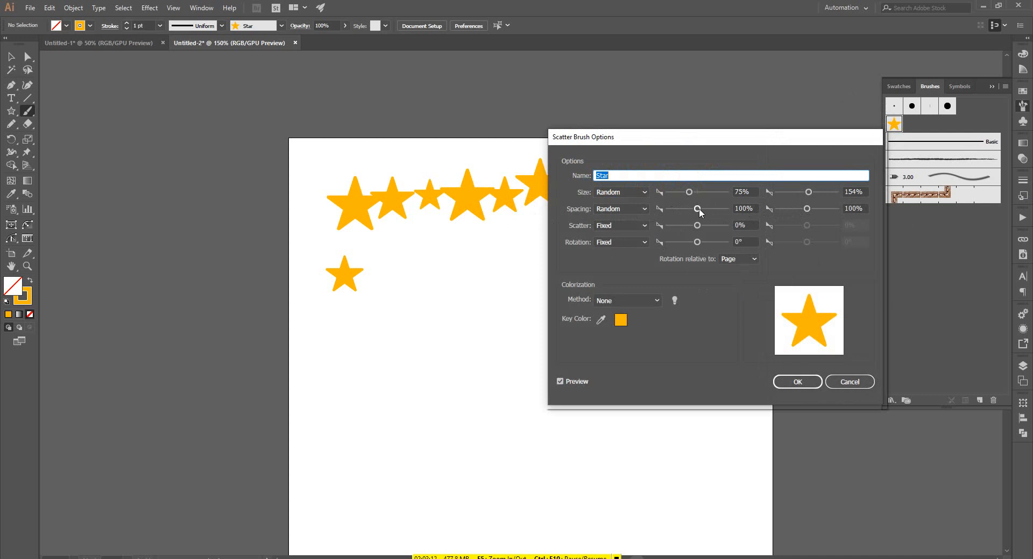
mouse_move(698, 209)
left_mouse_down()
mouse_move(714, 204)
mouse_move(702, 208)
left_mouse_up()
double_click(744, 208)
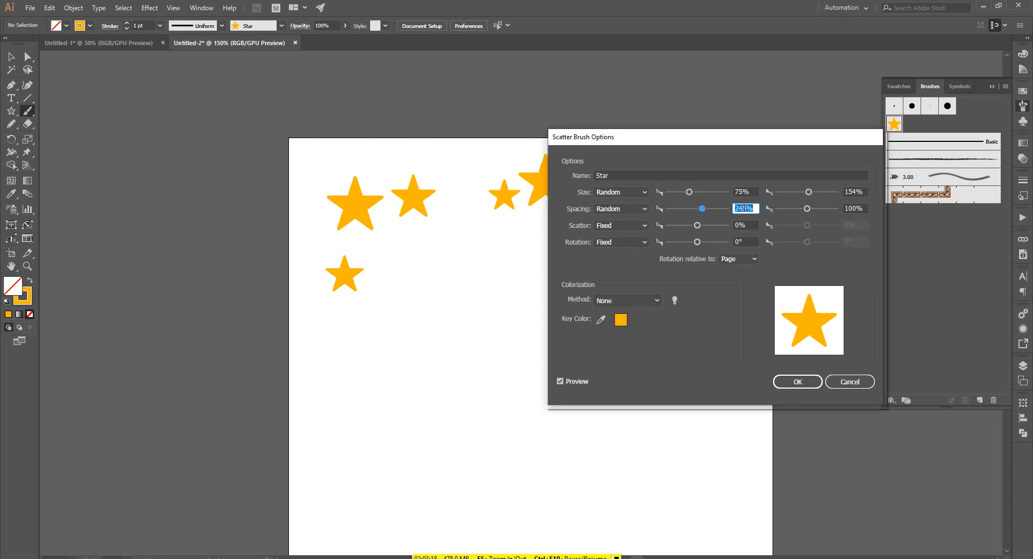
key("Down")
key("Down")
key("Down")
key("Down")
key("Down")
key("Down")
key("Down")
key("Down")
key("Down")
key("Down")
key("Down")
key("Down")
key("Down")
key("Down")
key("Down")
key("Down")
key("Down")
key("Down")
key("Down")
key("Down")
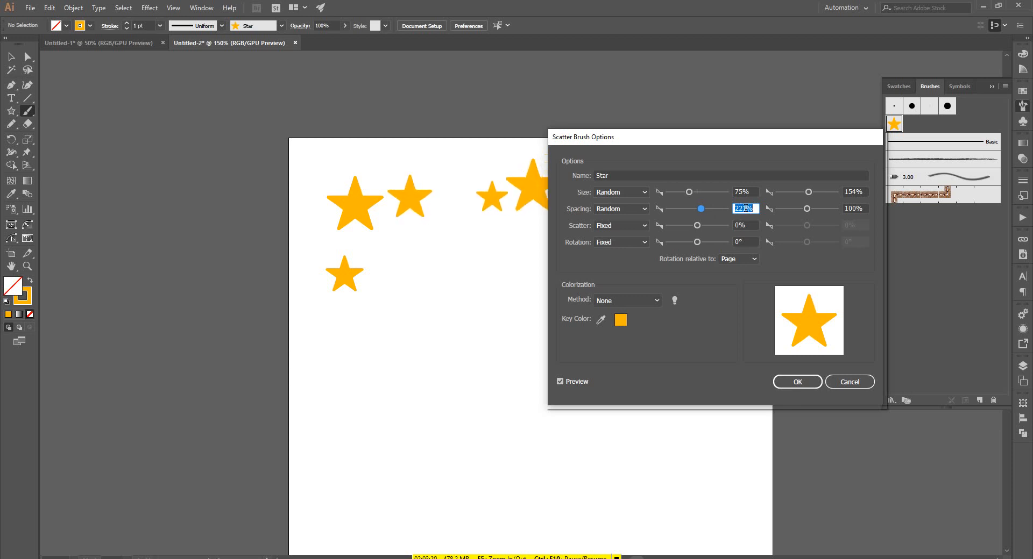
key("Down")
key("Down")
key("Down")
key("Down")
key("Down")
key("Down")
key("Down")
key("Down")
key("Down")
key("Down")
key("Down")
key("Down")
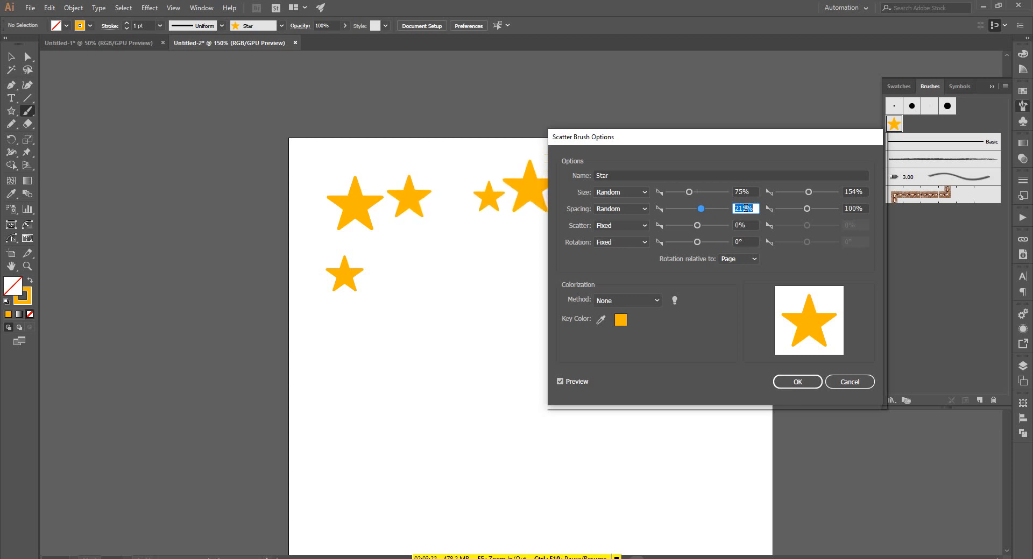
type("150")
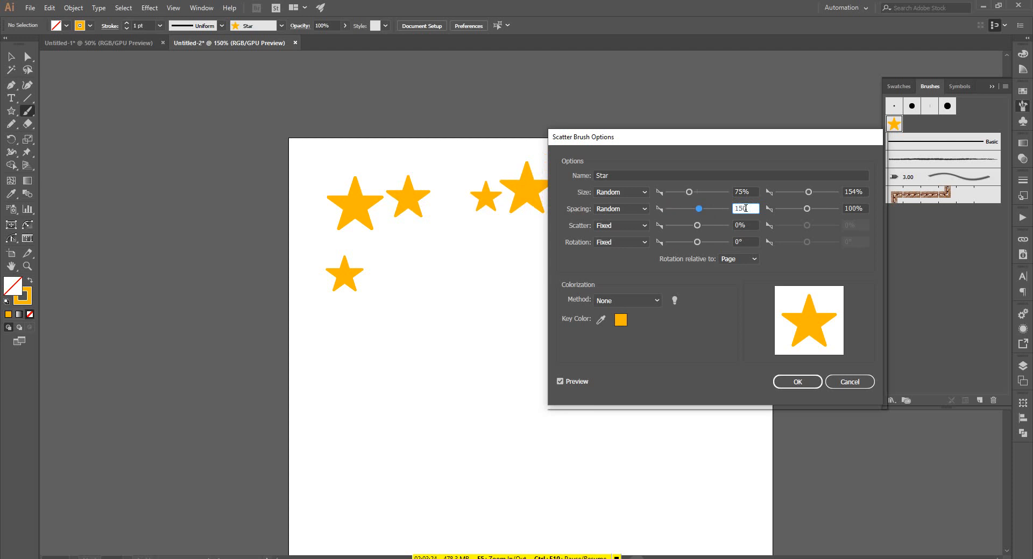
key("Tab")
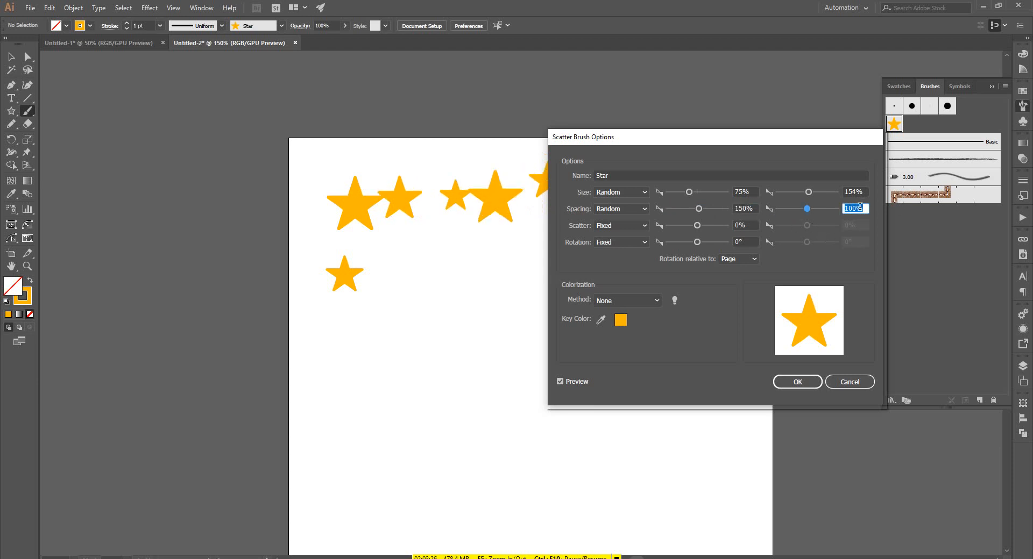
Set the Star brush's maximum random spacing to 300% and move the options dialog to check the painted stroke
type("300")
key("Tab")
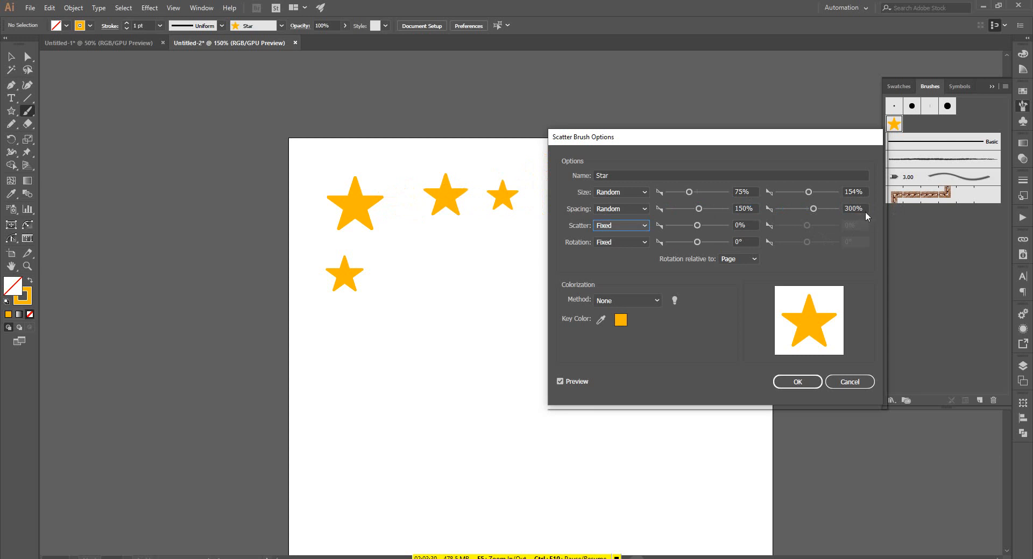
left_click_drag(775, 133, 887, 272)
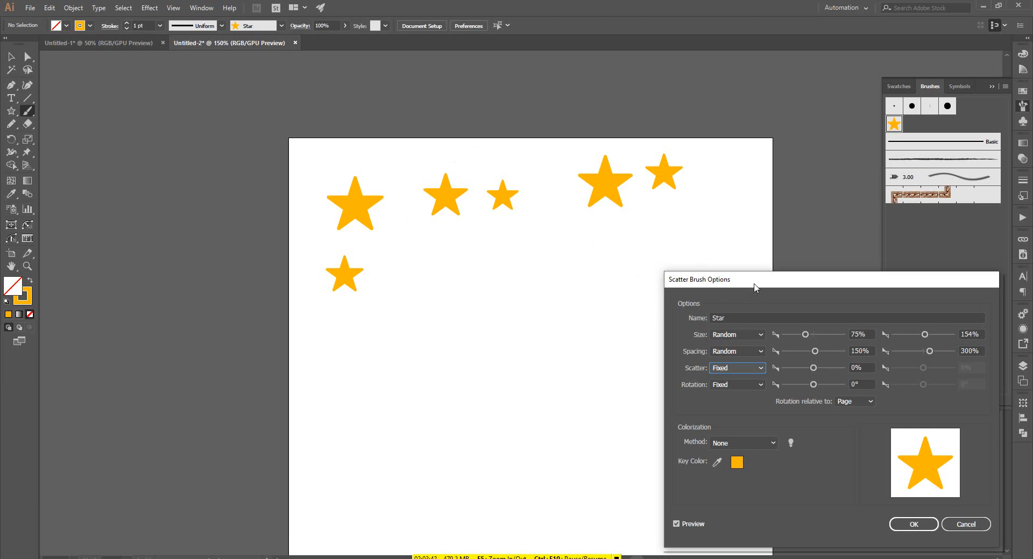
left_click_drag(754, 282, 761, 218)
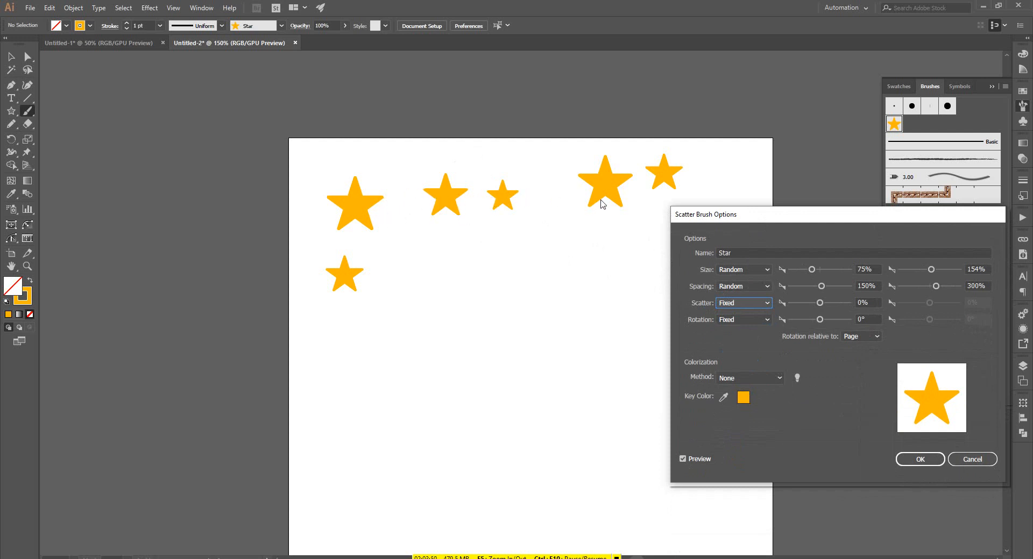
mouse_move(801, 216)
left_mouse_down()
mouse_move(626, 128)
mouse_move(760, 144)
left_mouse_up()
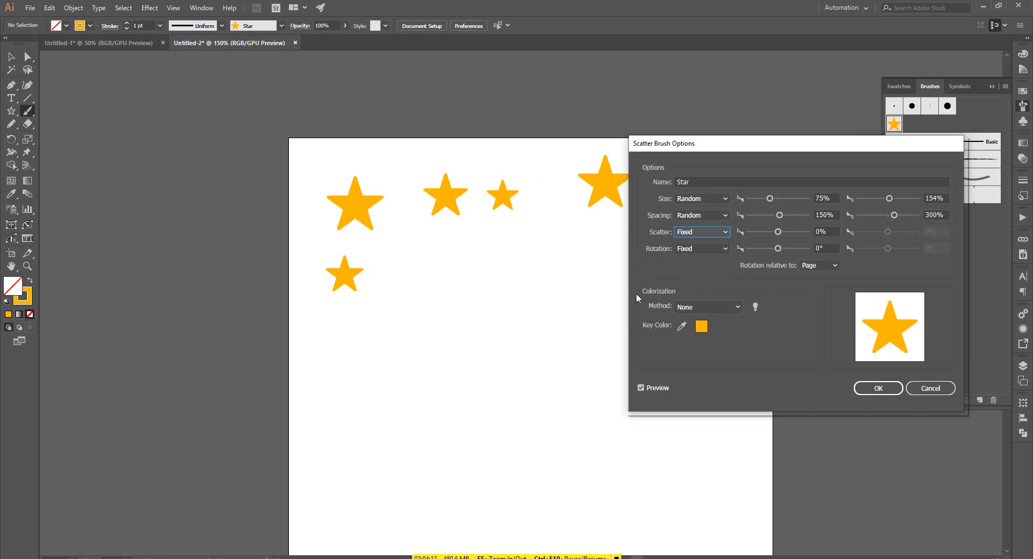
Lower the Star brush's minimum random size to 50%
left_click(824, 198)
key("Down")
key("Down")
key("Down")
key("Down")
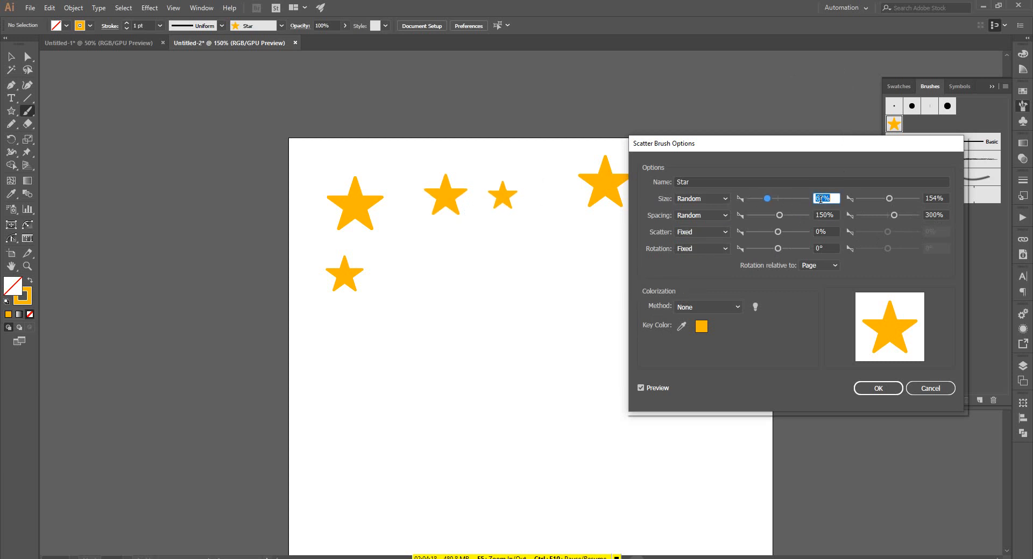
key("Down")
key("Down")
key("Down")
key("Down")
key("Down")
key("Down")
key("Down")
key("Down")
key("Down")
key("Down")
key("Down")
key("Down")
key("Down")
key("Down")
key("Down")
key("Down")
key("Down")
Reduce the Star brush's maximum random spacing to 200%
left_click(941, 215)
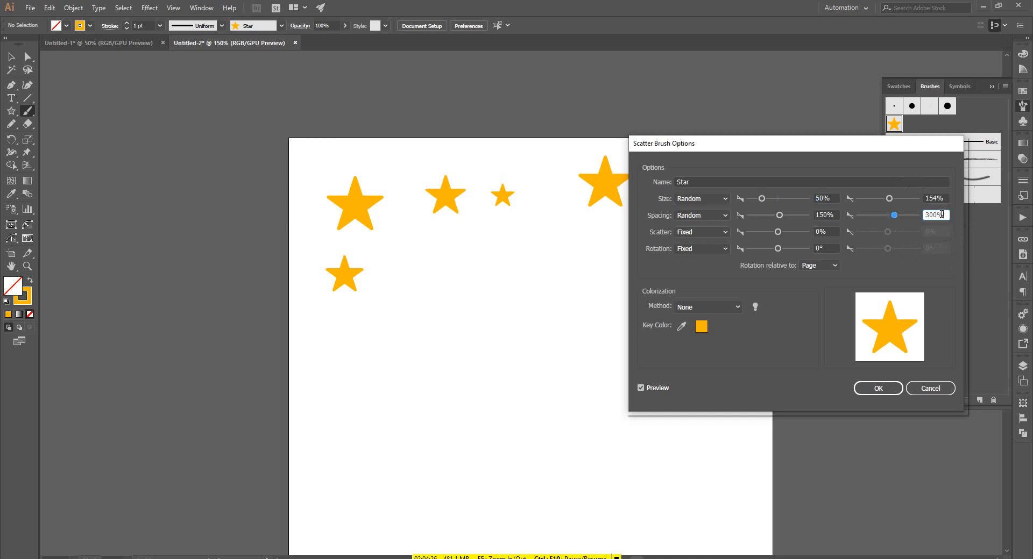
key("shift+Down")
key("shift+Down")
key("shift+Down")
key("shift+Down")
key("shift+Down")
key("shift+Down")
key("shift+Down")
key("shift+Down")
key("shift+Down")
key("shift+Down")
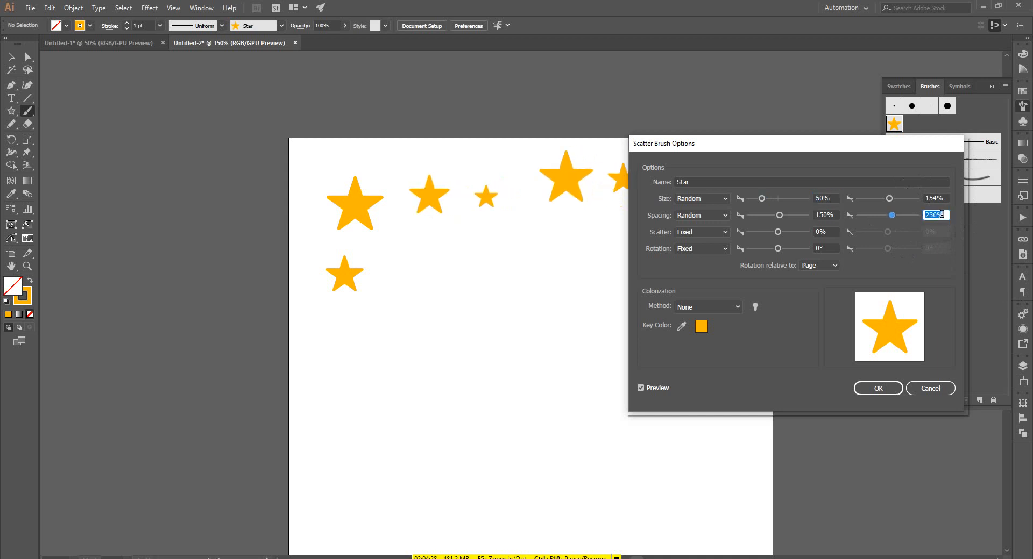
key("shift+Down")
key("shift+Down")
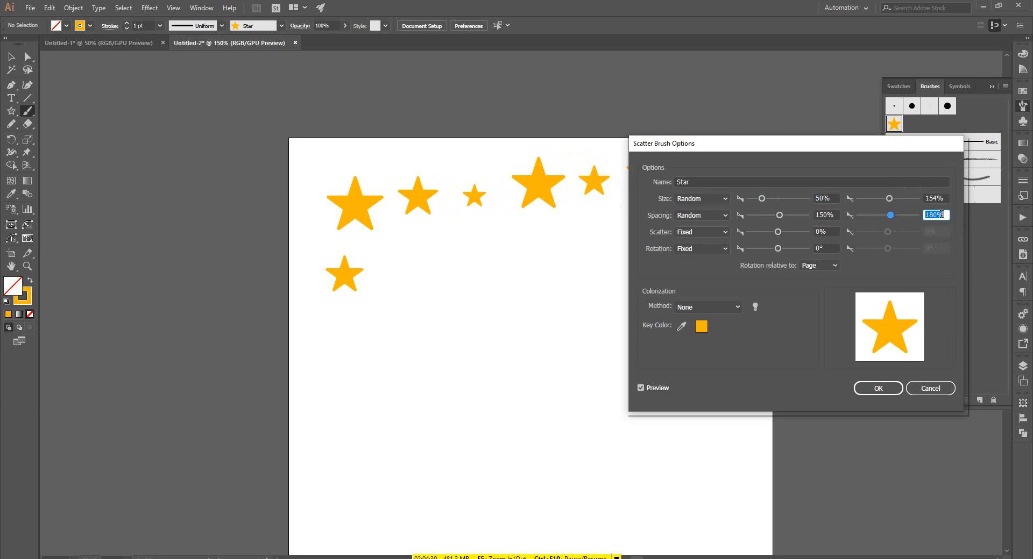
key("shift+Up")
key("shift+Up")
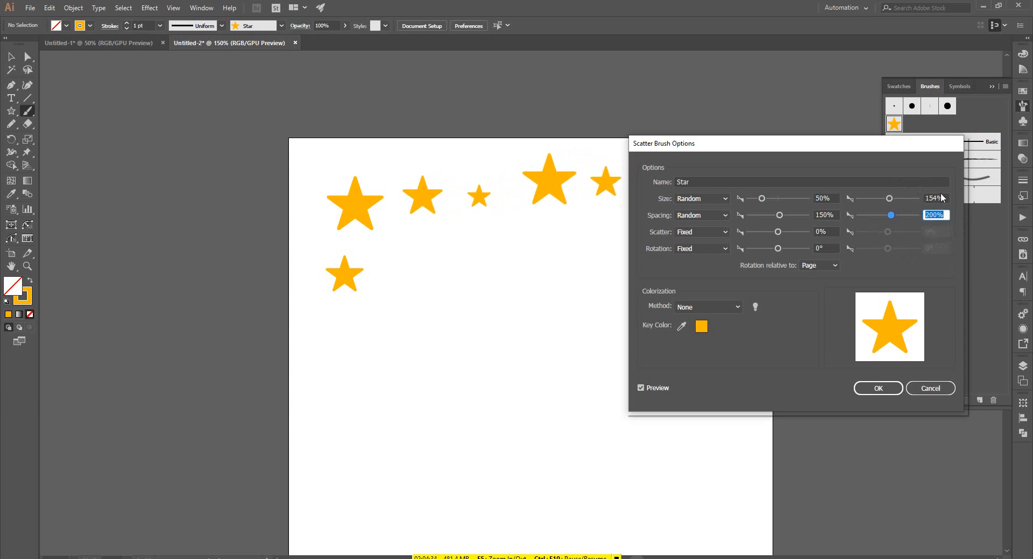
Set the Star brush's maximum random size to 100% and apply the changed options to the existing strokes
left_click(945, 196)
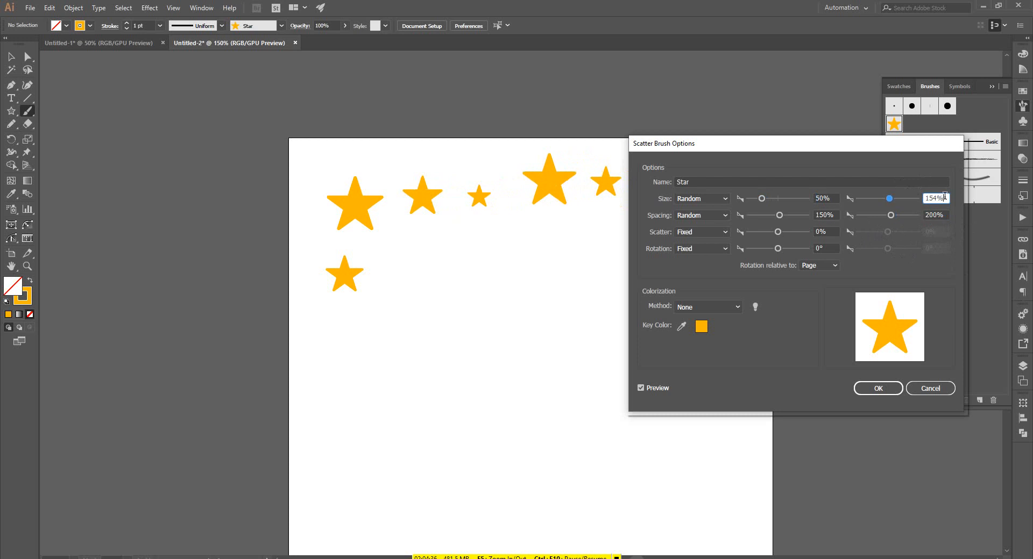
scroll(945, 195, "down", 20)
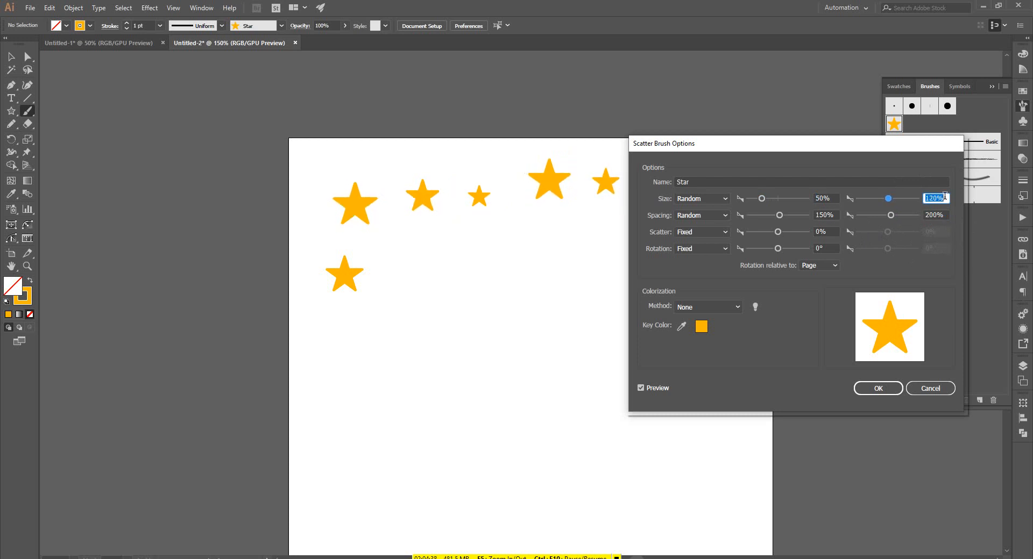
scroll(944, 196, "down", 10)
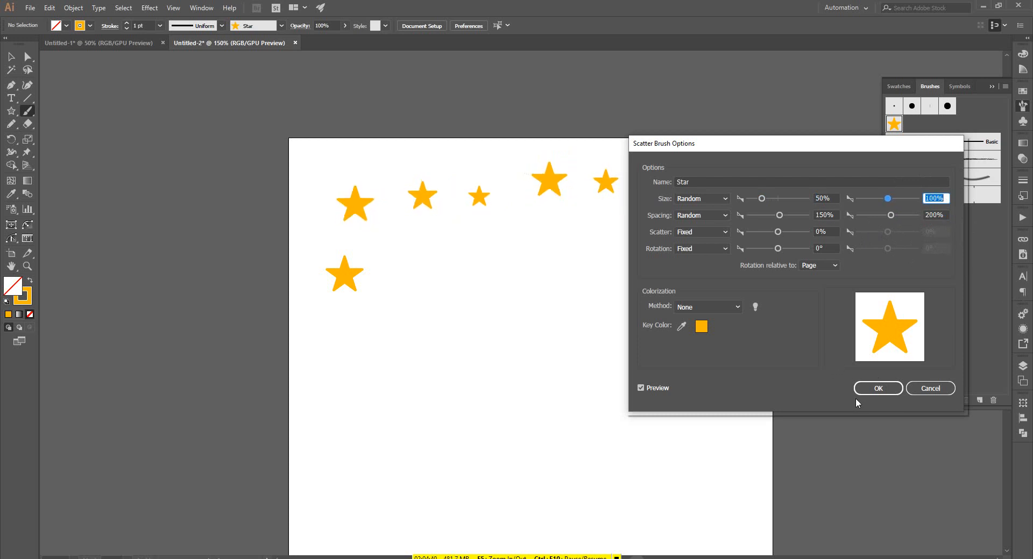
left_click_drag(746, 143, 752, 286)
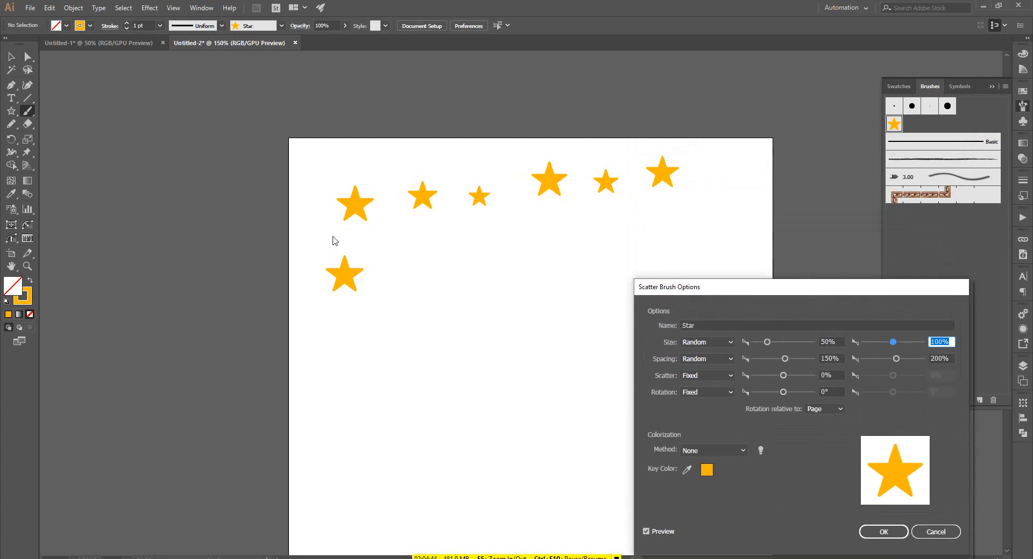
left_click_drag(855, 289, 866, 202)
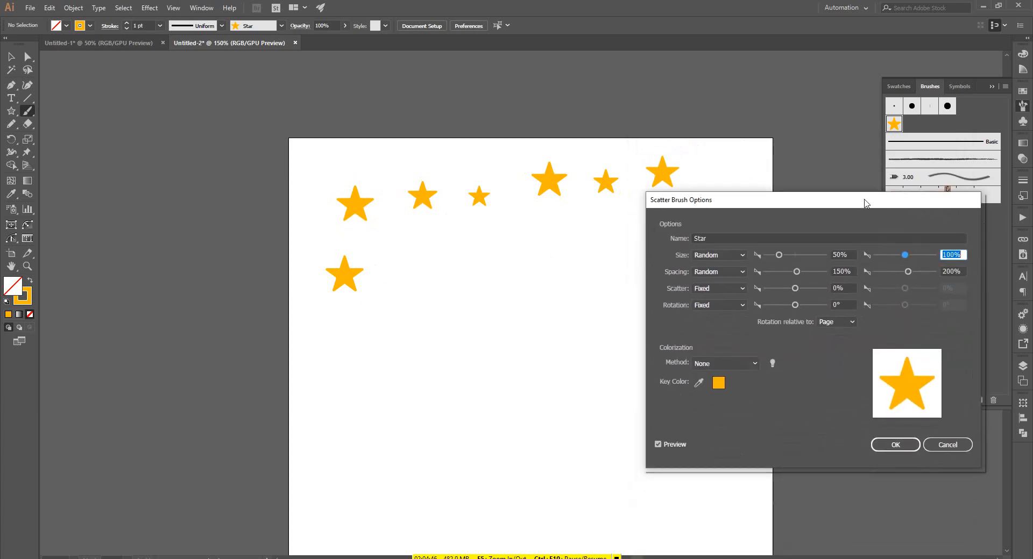
left_click(903, 446)
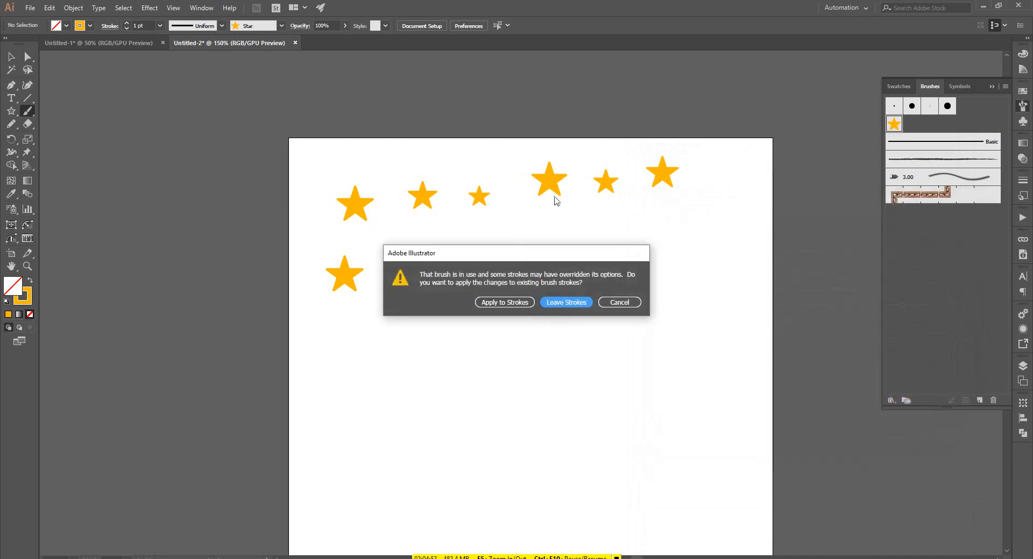
left_click(510, 302)
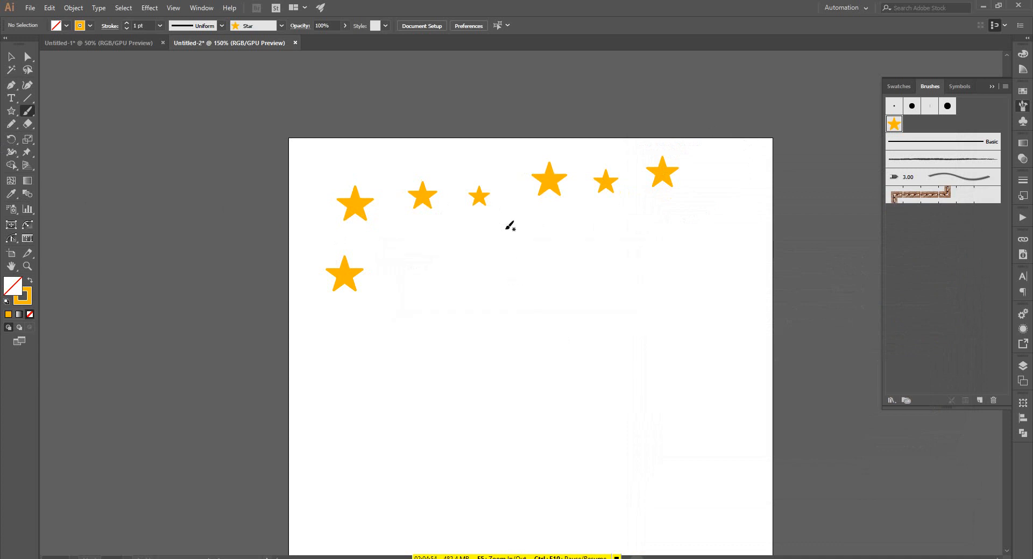
Paint a test stroke rising across the artboard, and undo it together with the Star brush option changes
left_click_drag(345, 404, 754, 163)
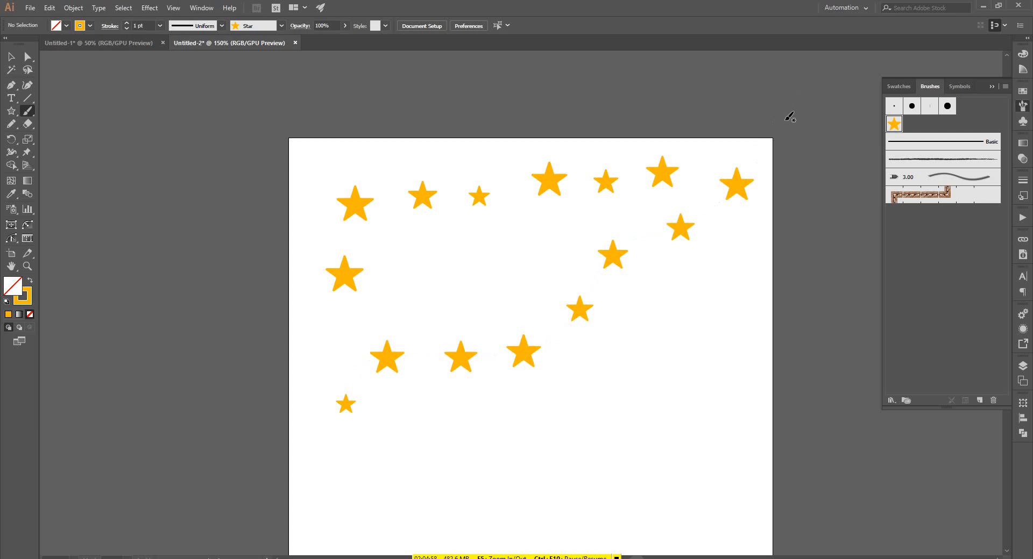
key("ctrl+z")
key("ctrl+z")
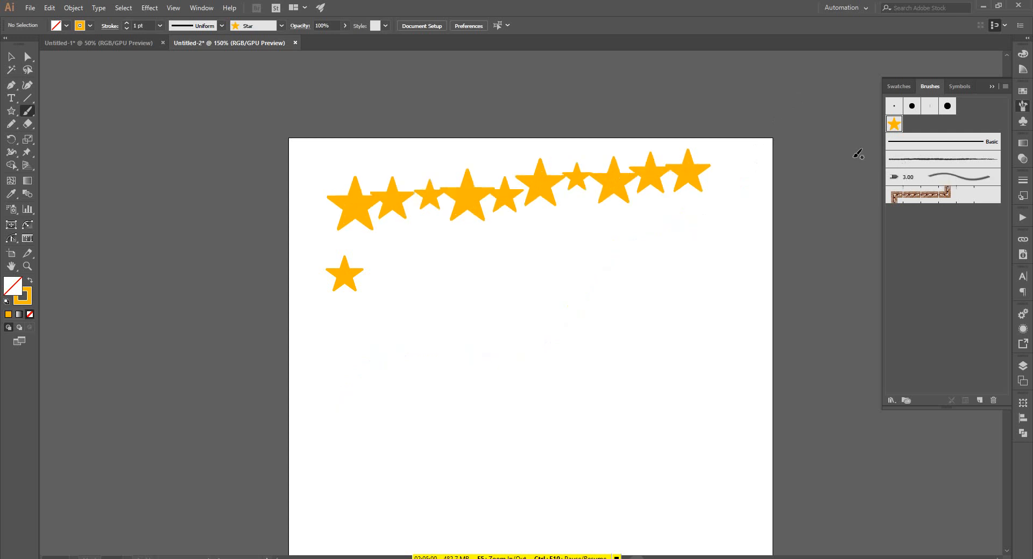
Delete the painted star stroke and the original star from the artboard, and undo the deletion
left_click(10, 56)
mouse_move(76, 111)
left_mouse_down()
mouse_move(565, 283)
mouse_move(871, 444)
left_mouse_up()
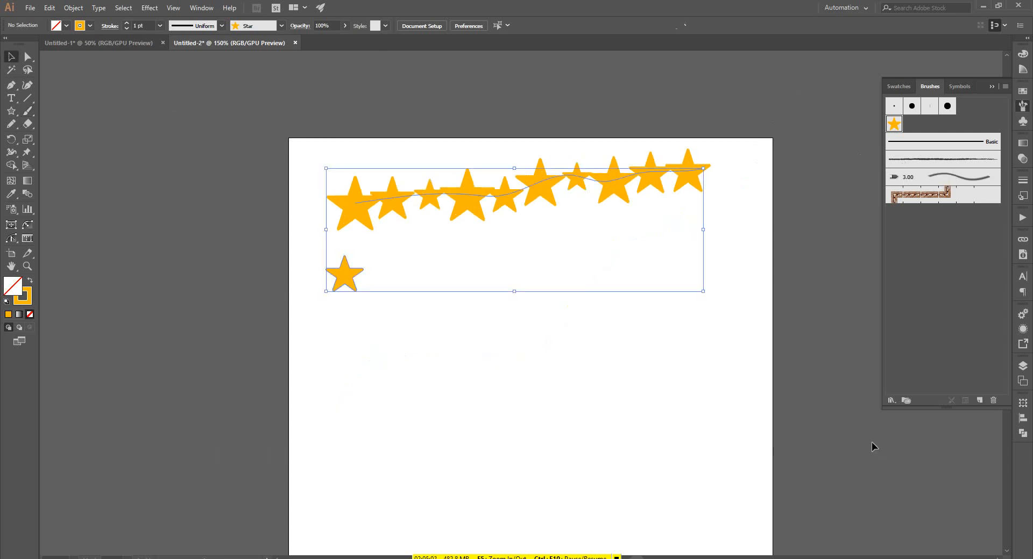
key("Delete")
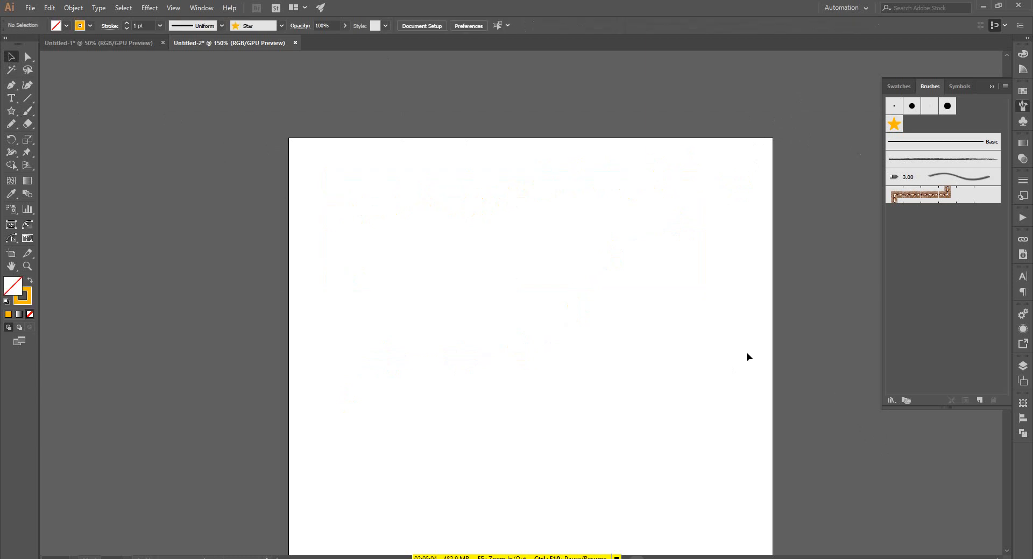
key("ctrl+z")
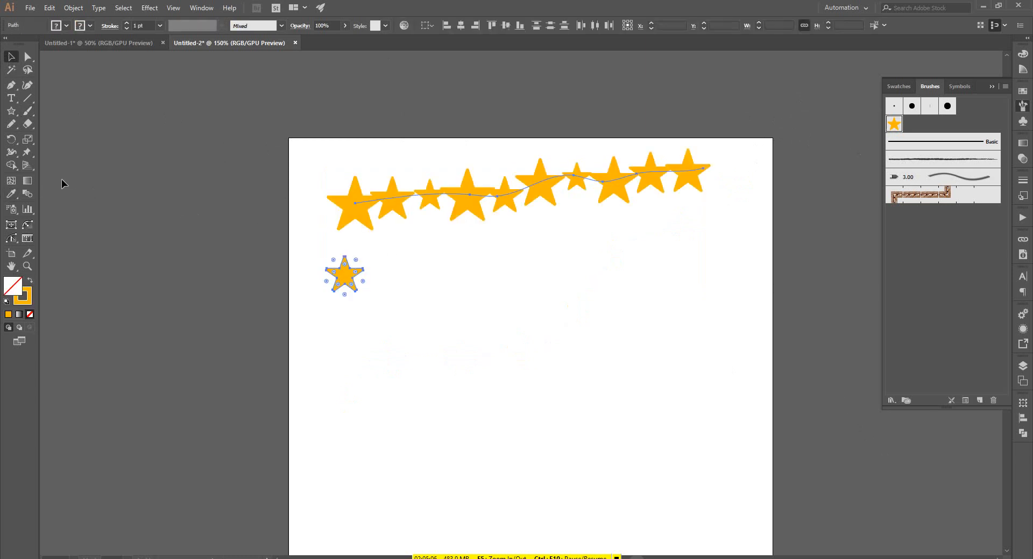
With only the painted star stroke selected, set the Star scatter brush's random size to 50% minimum and 100% maximum
left_click(397, 400)
left_click(428, 210)
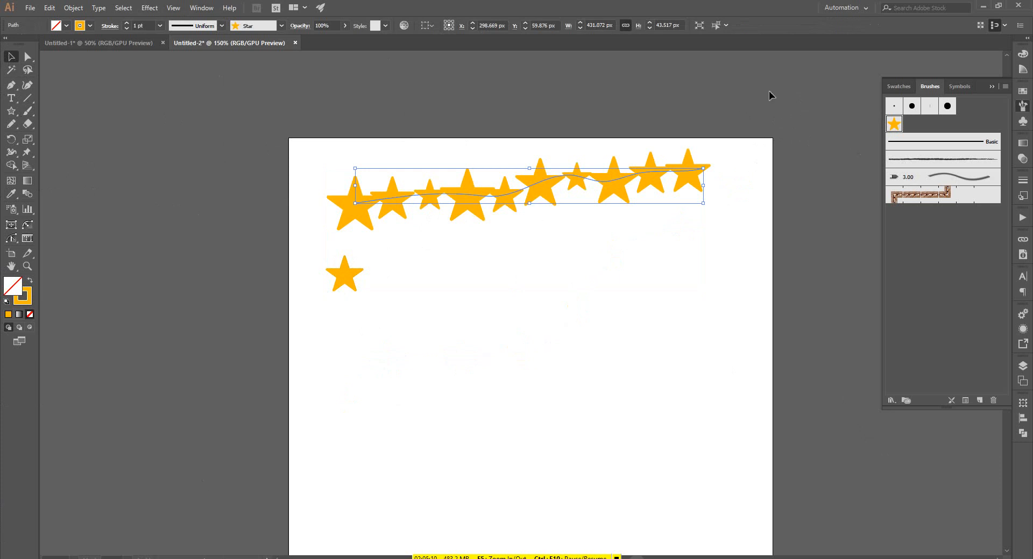
double_click(892, 128)
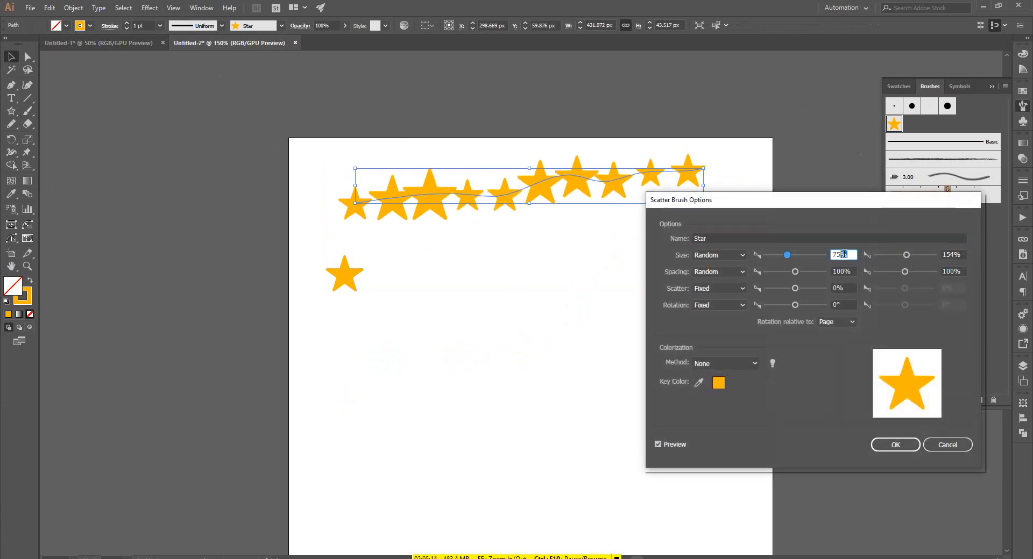
left_click(801, 257)
type("0")
key("BackSpace")
type("50")
key("Tab")
type("100")
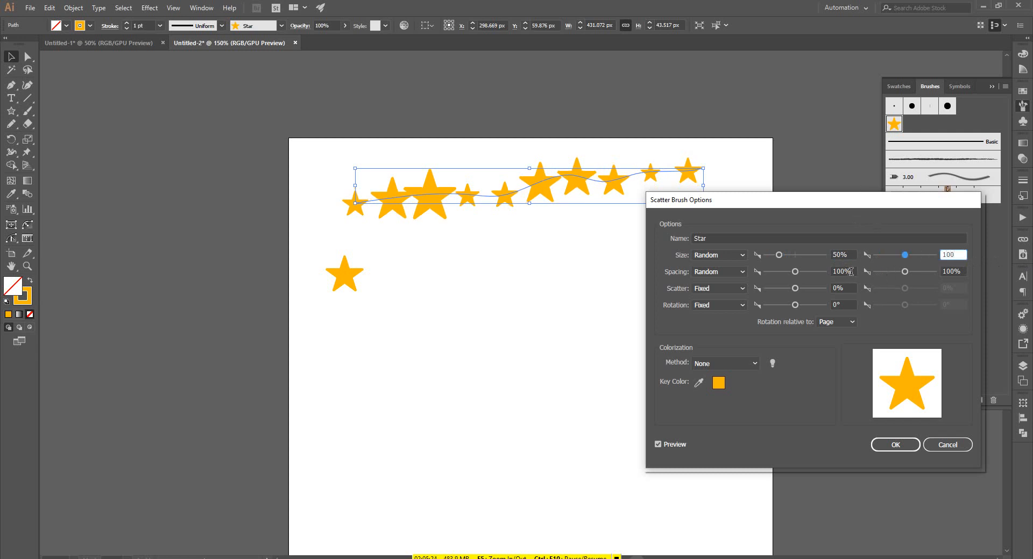
key("Tab")
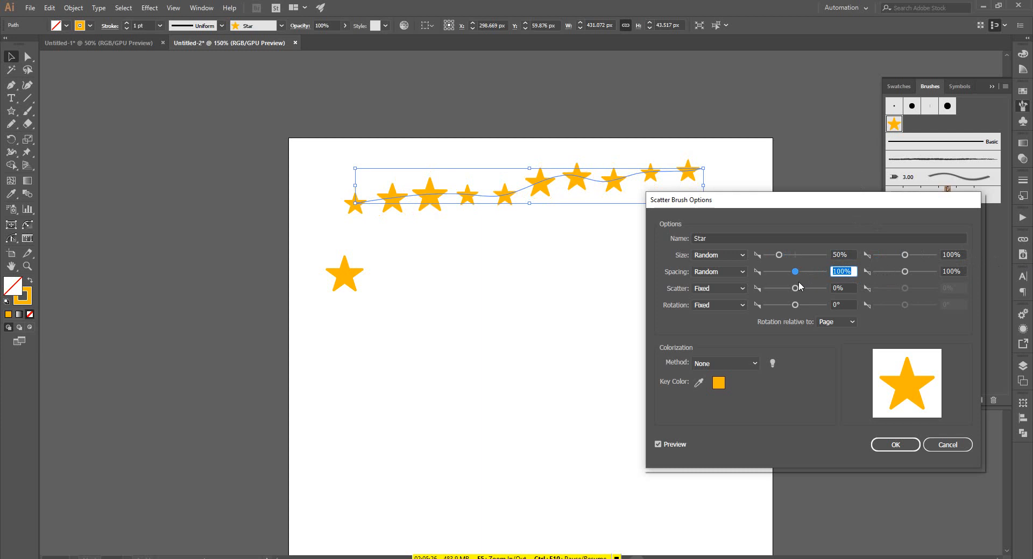
Set the Star scatter brush's random spacing to 150% minimum and 200% maximum
type("150")
key("Tab")
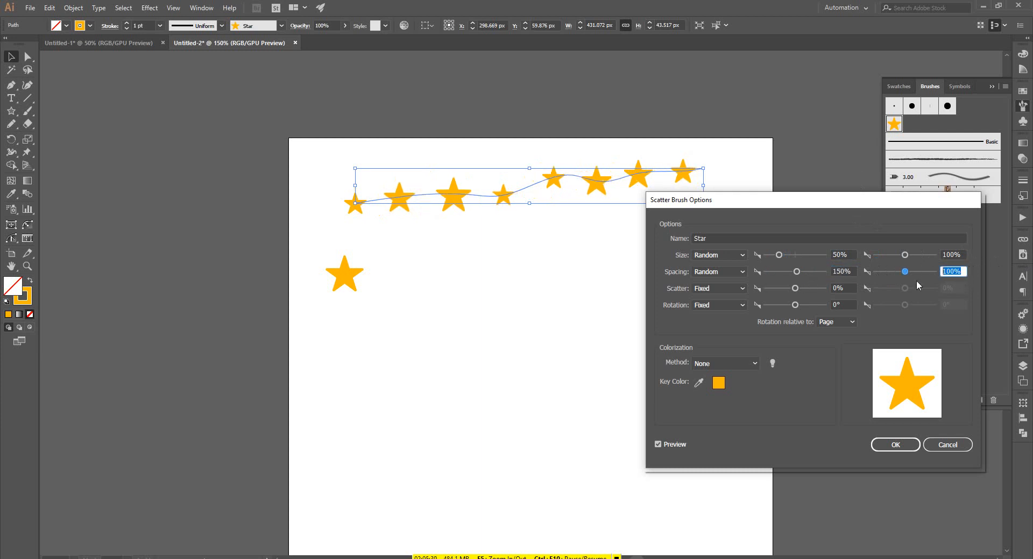
type("200")
Switch the Star brush's scatter to Random and set its maximum to 120%
left_click(712, 286)
left_click(712, 286)
left_click(712, 286)
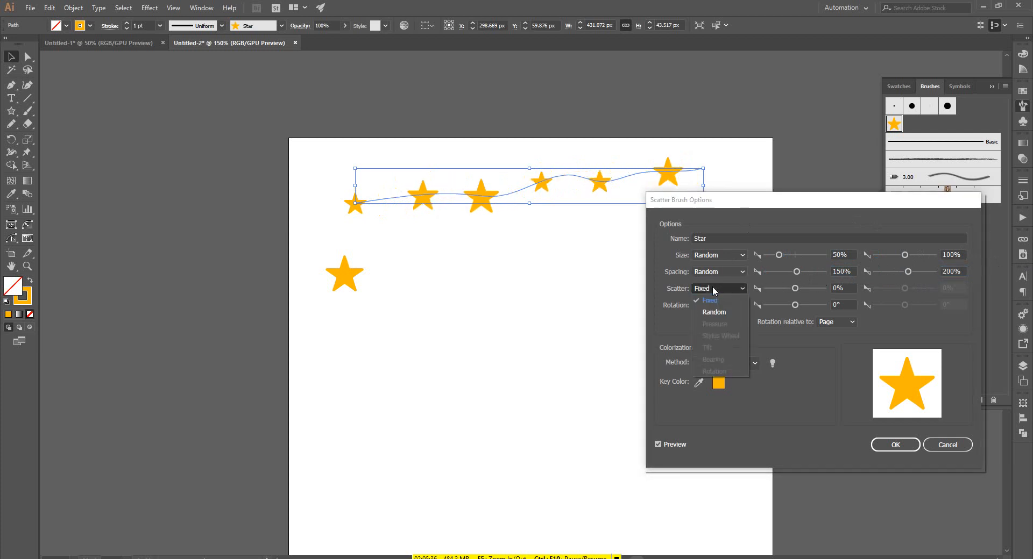
left_click(712, 286)
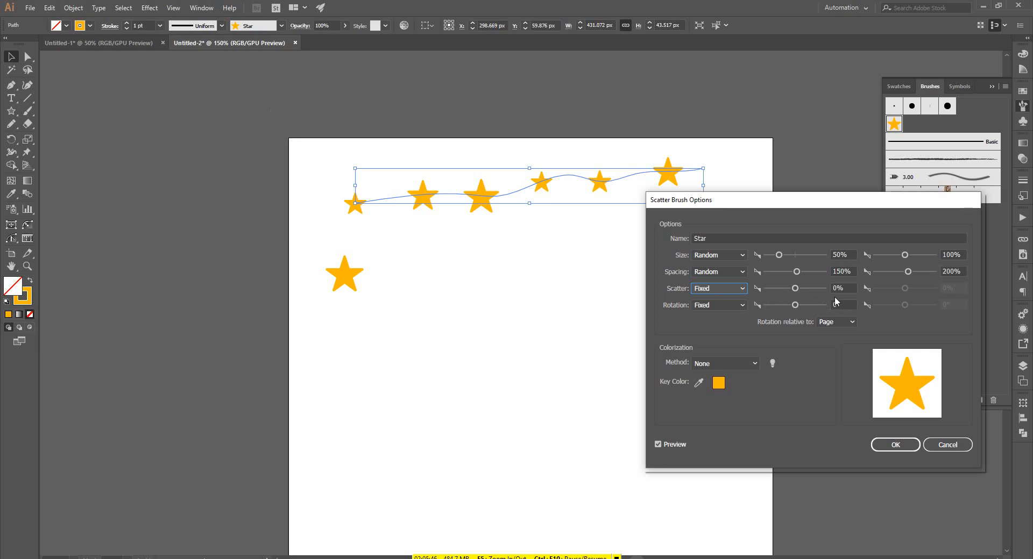
left_click(713, 288)
left_click(707, 315)
scroll(953, 286, "up", 3)
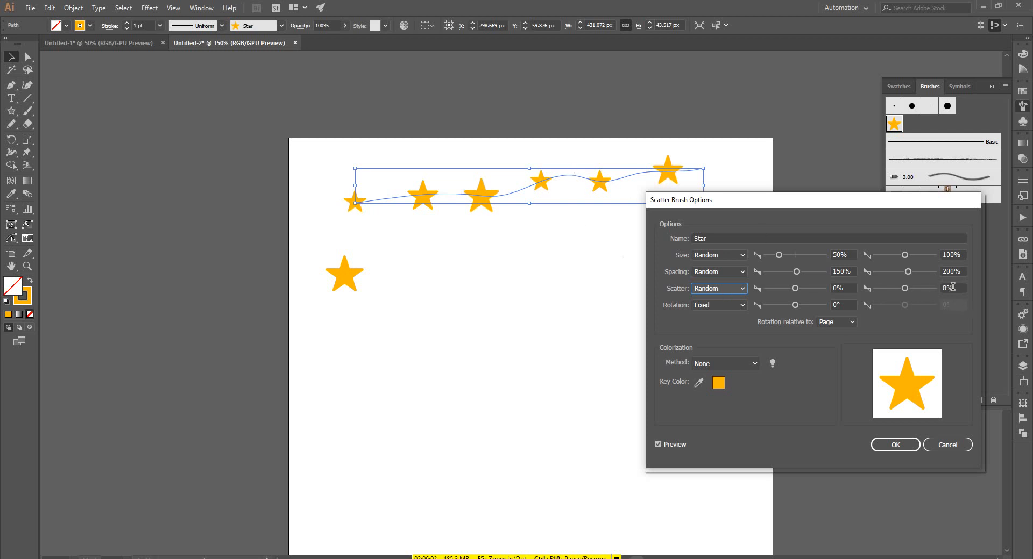
scroll(956, 287, "up", 20)
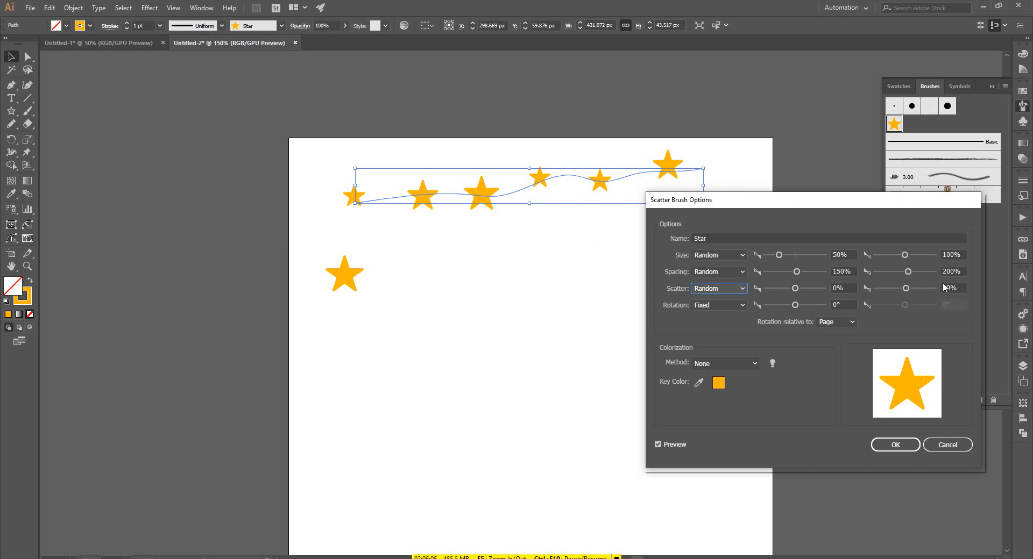
scroll(960, 288, "up", 20)
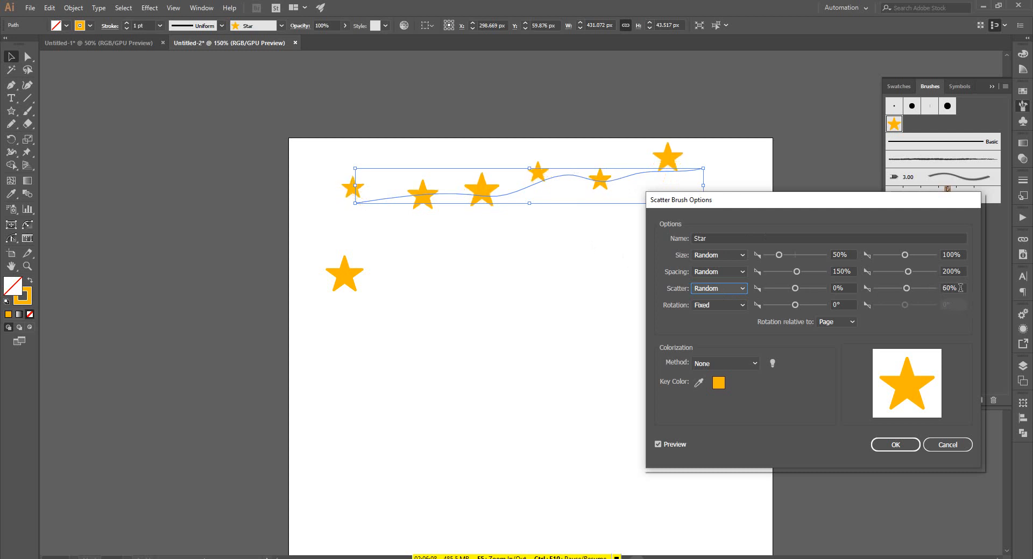
scroll(960, 288, "down", 10)
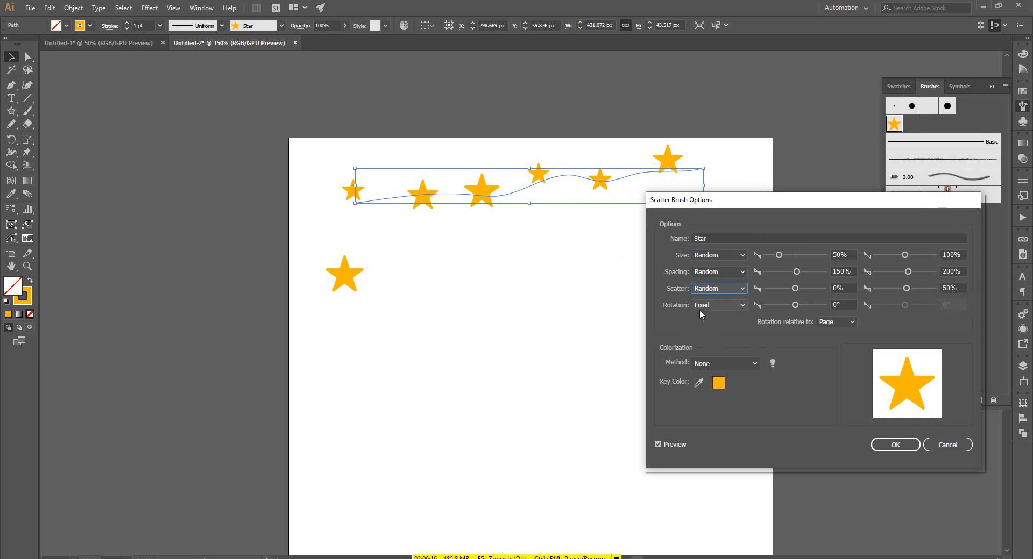
scroll(953, 286, "up", 19)
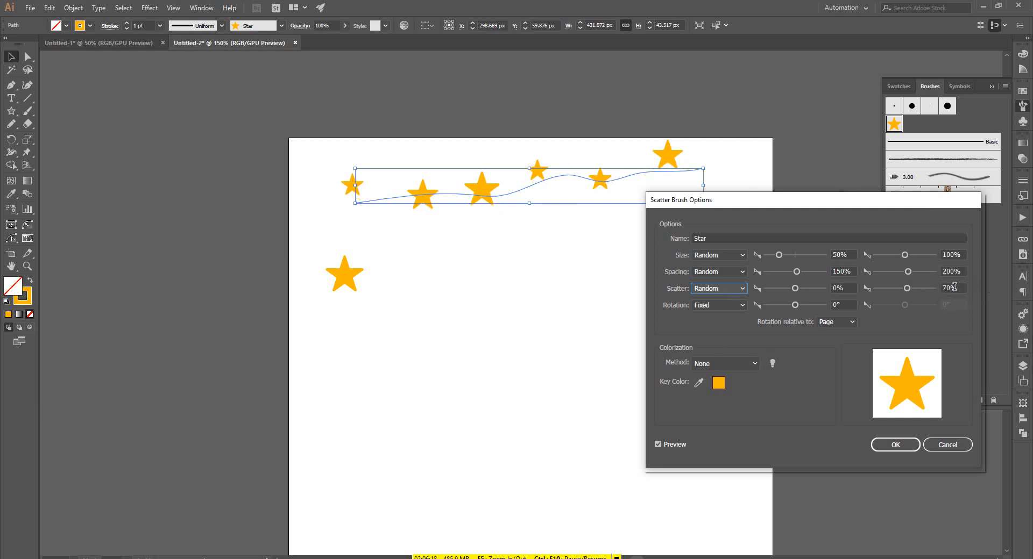
scroll(954, 286, "up", 1)
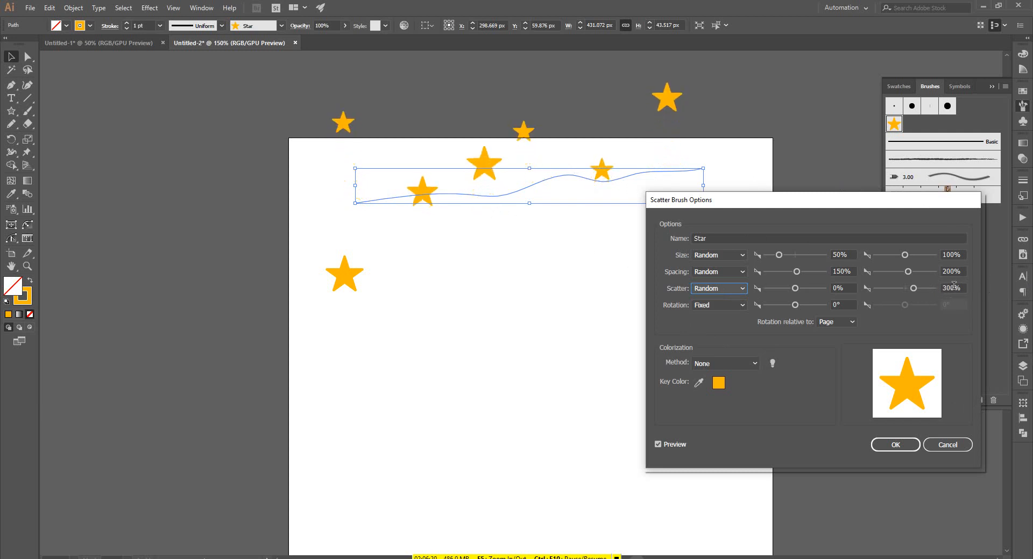
scroll(953, 286, "down", 5)
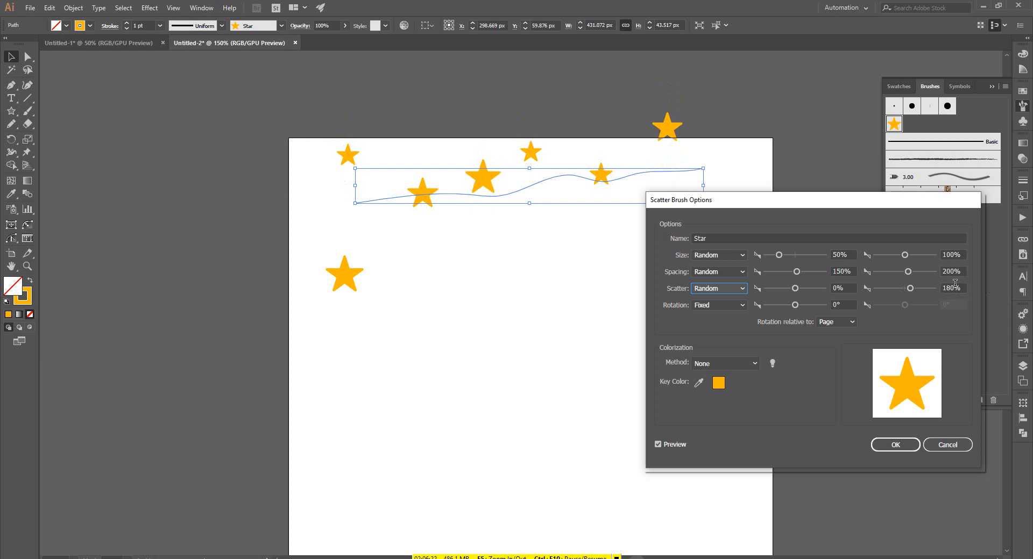
scroll(955, 283, "down", 1)
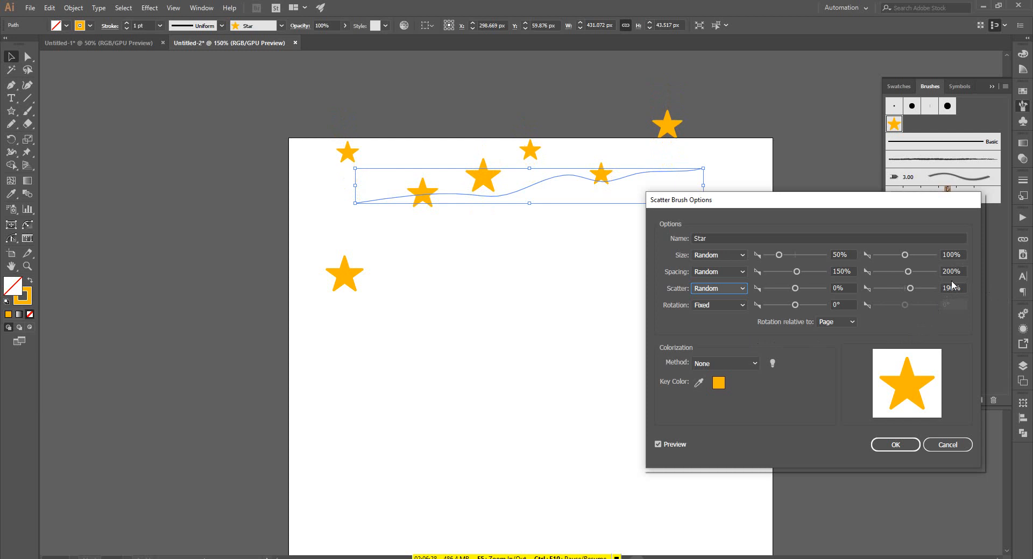
scroll(957, 292, "down", 6)
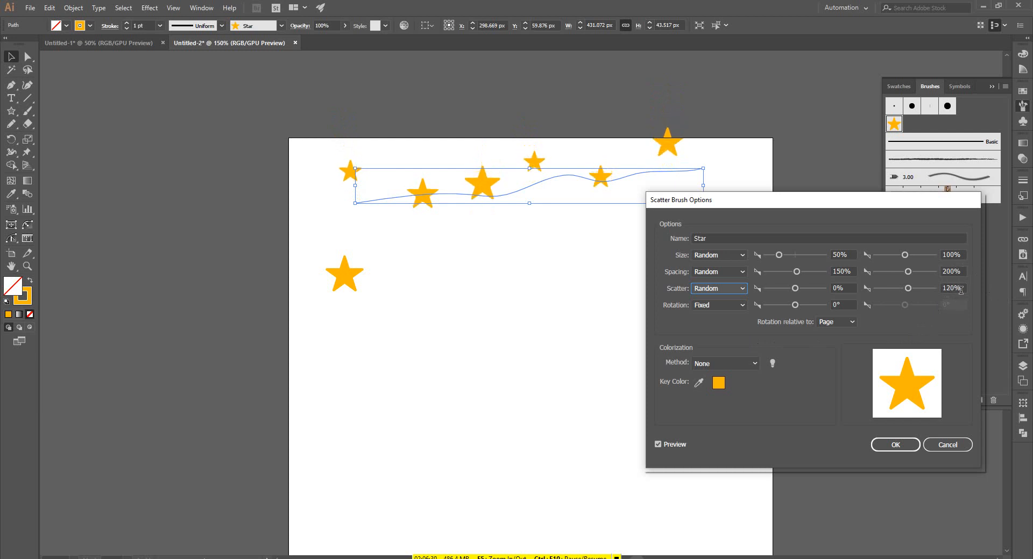
scroll(961, 291, "down", 1)
Switch the Star brush's rotation to Random and set its maximum angle to 130°
left_click(730, 304)
left_click(702, 332)
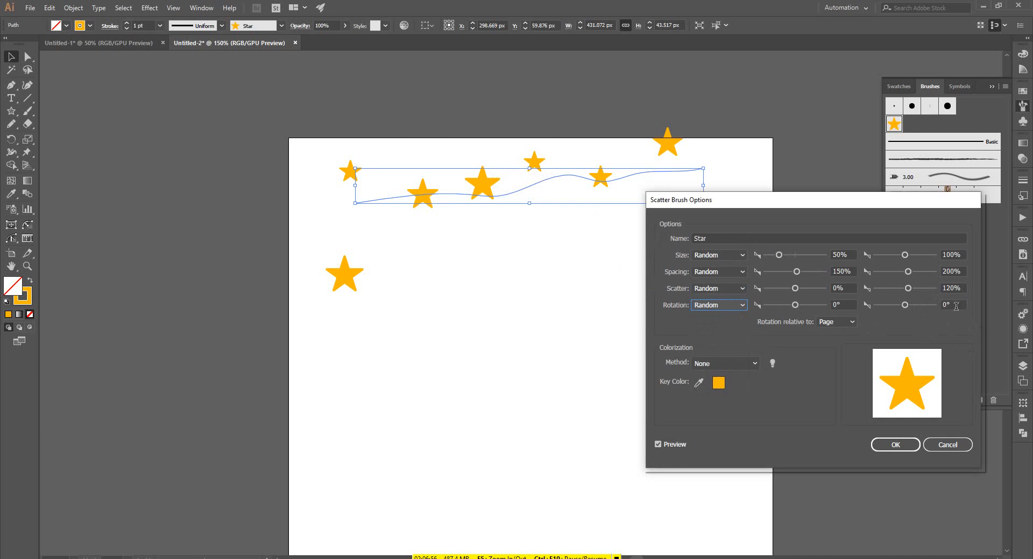
type("120")
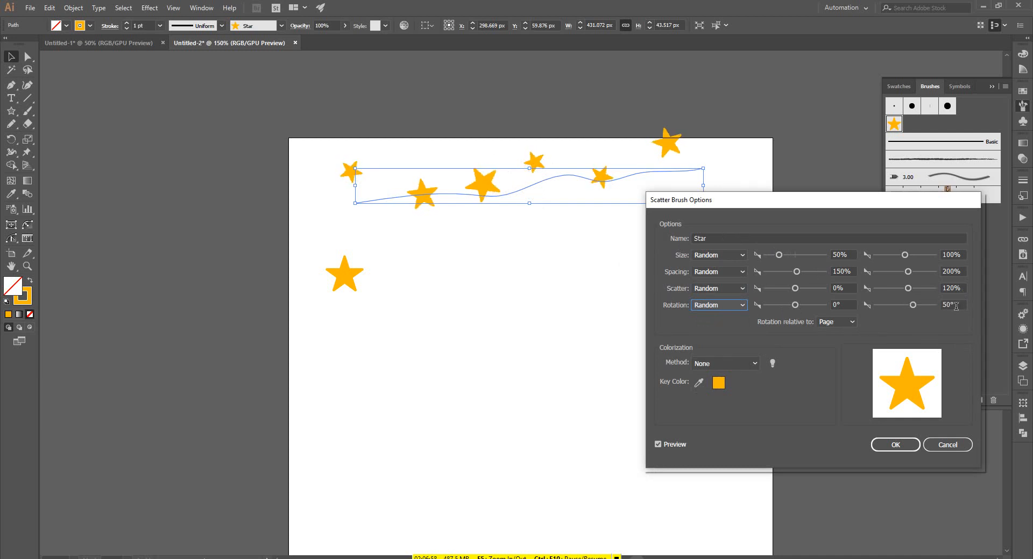
key("shift+Up")
key("shift+Up")
key("shift+Up")
key("shift+Up")
key("shift+Up")
key("shift+Up")
key("shift+Up")
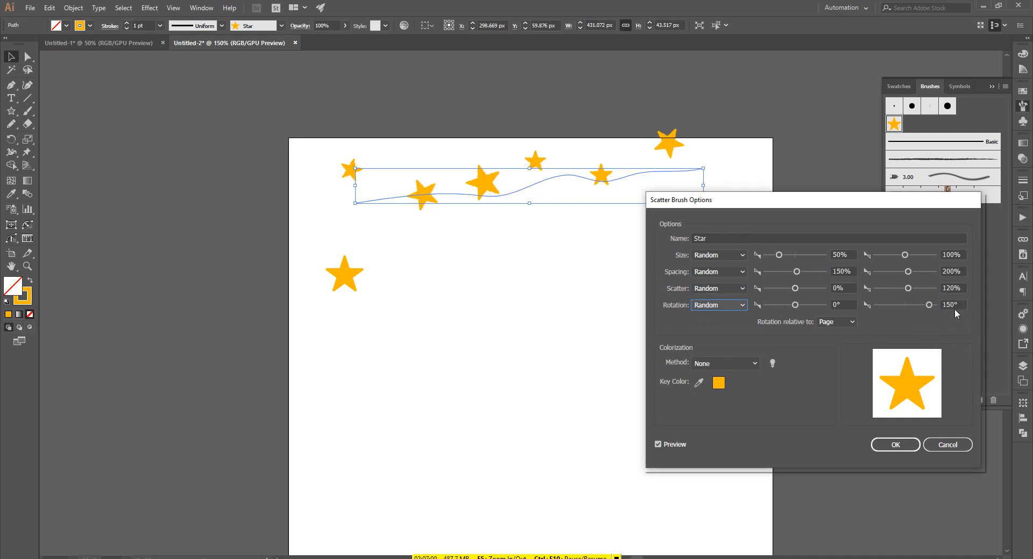
key("shift+Up")
key("shift+Up")
key("shift+Up")
key("shift+Up")
key("shift+Up")
key("shift+Up")
key("shift+Up")
key("shift+Up")
key("shift+Up")
key("shift+Up")
key("shift+Up")
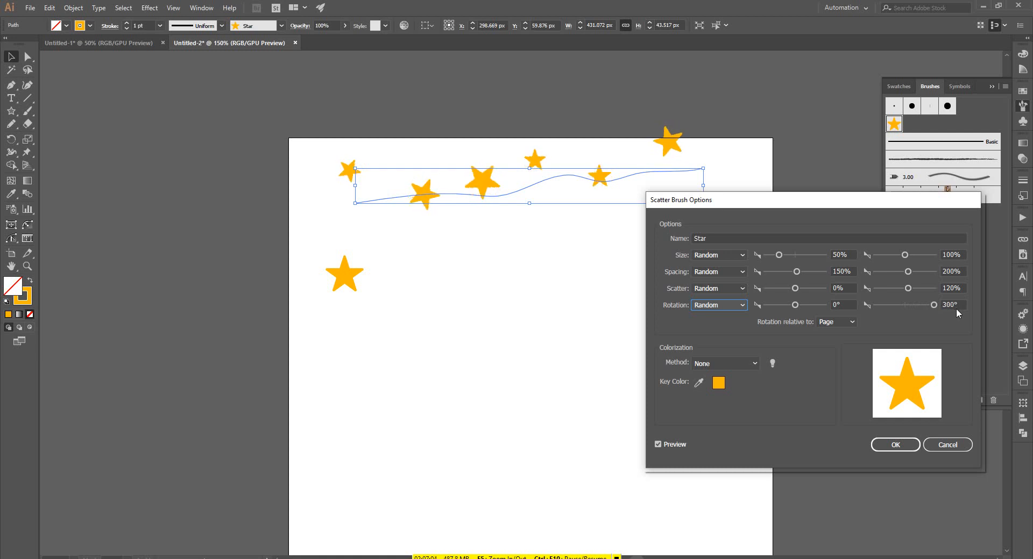
key("shift+Down")
key("shift+Down")
key("shift+Down")
key("shift+Down")
key("shift+Down")
key("shift+Down")
key("shift+Down")
key("shift+Down")
key("shift+Down")
key("shift+Down")
key("shift+Down")
key("shift+Down")
key("shift+Down")
key("shift+Down")
key("shift+Down")
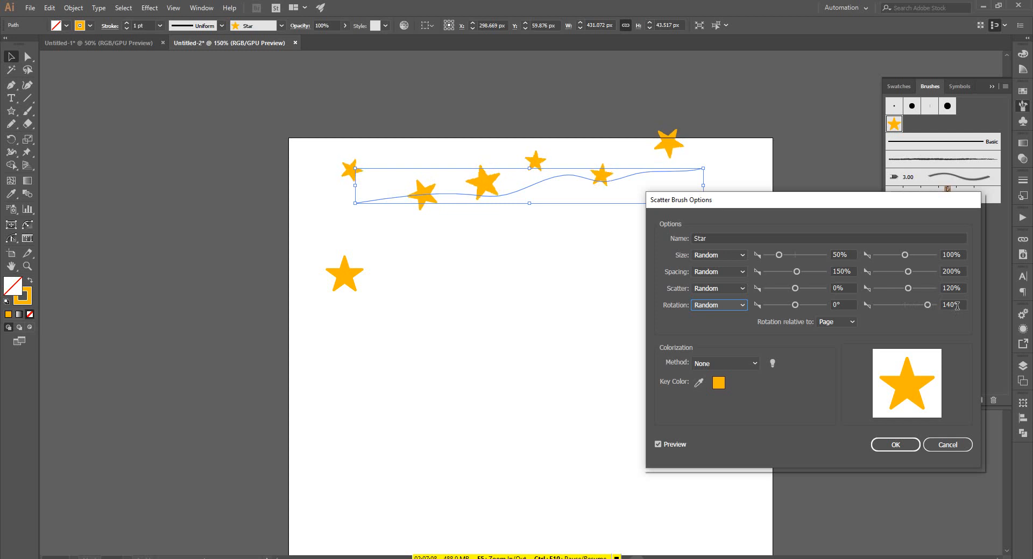
key("shift+Down")
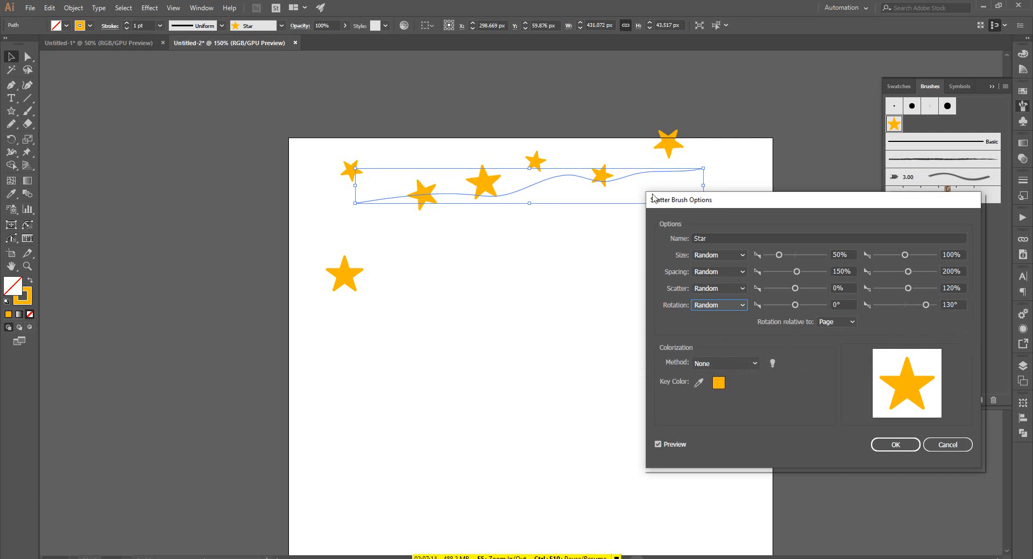
Set the Star brush's colorization method to Hue Shift and apply the changed options to the existing strokes
left_click(727, 361)
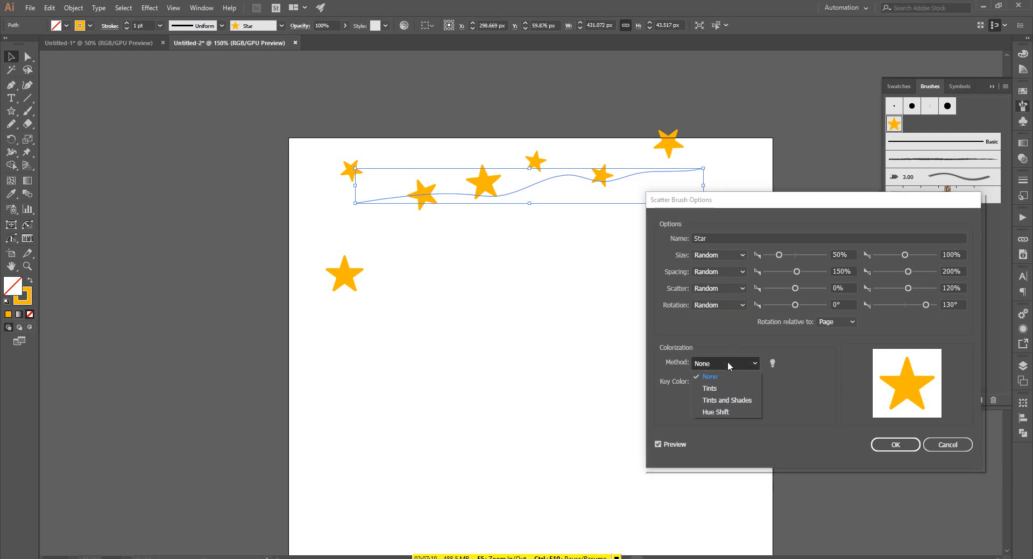
left_click(724, 413)
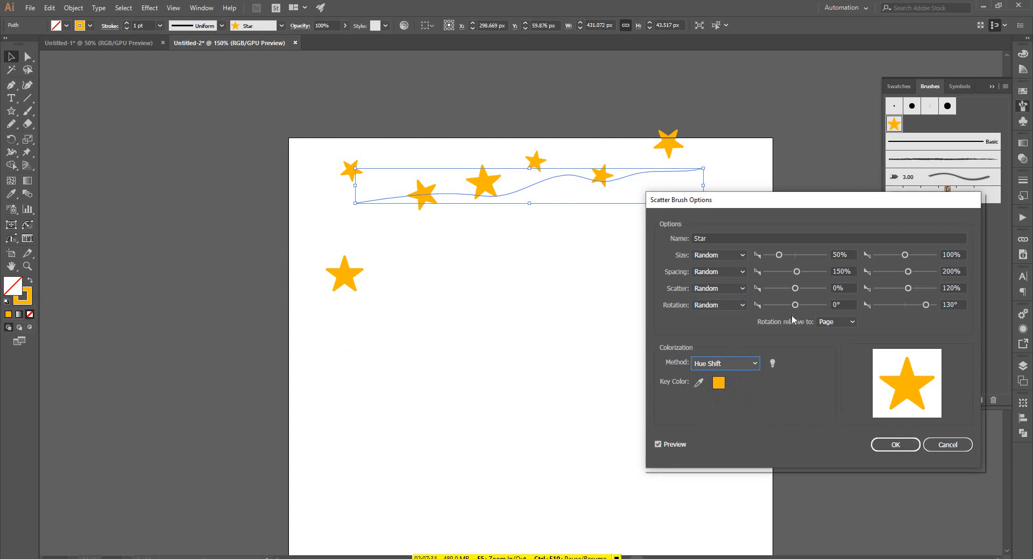
left_click(896, 449)
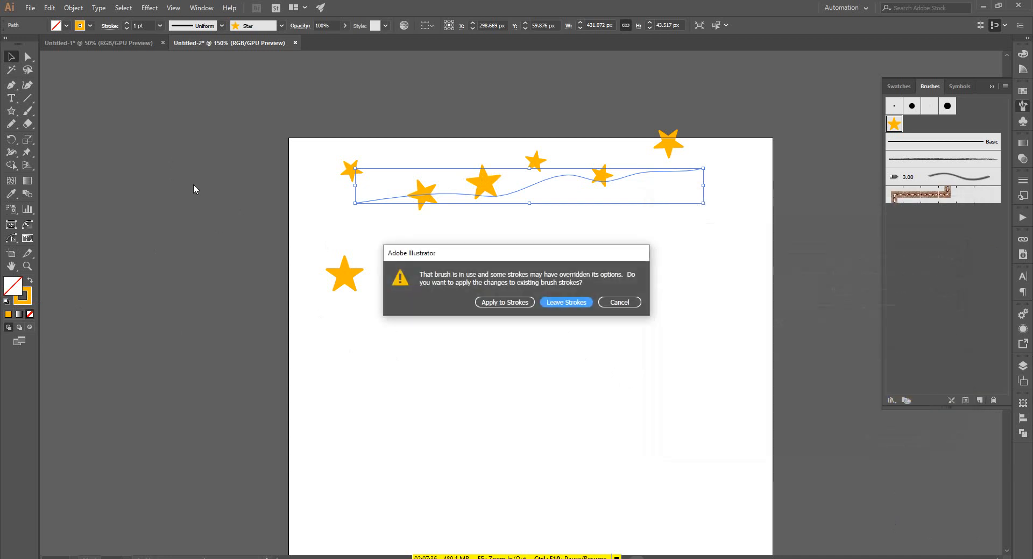
left_click(499, 303)
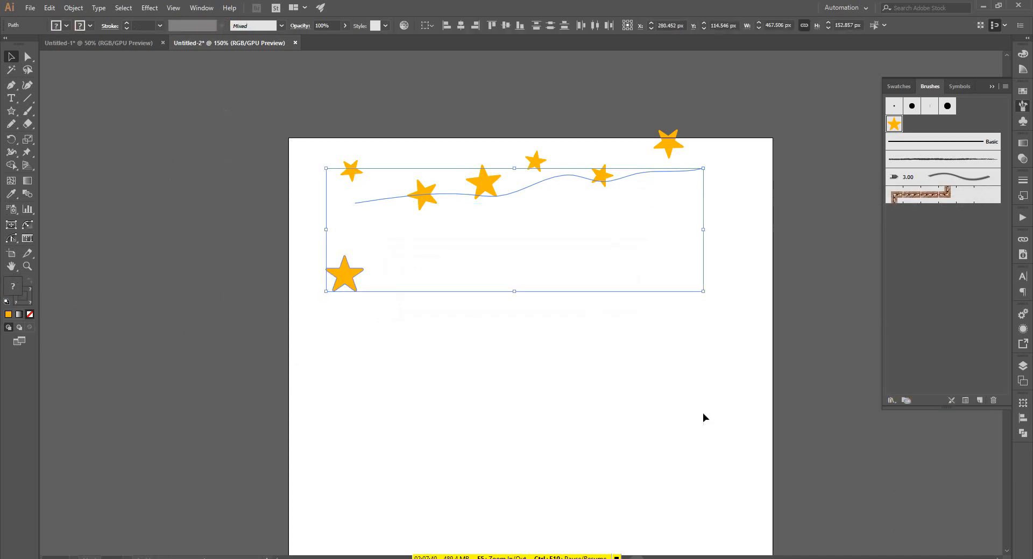
Delete all artwork from the artboard and paint a wavy Star brush stroke rising diagonally across it
key("ctrl+a")
key("Delete")
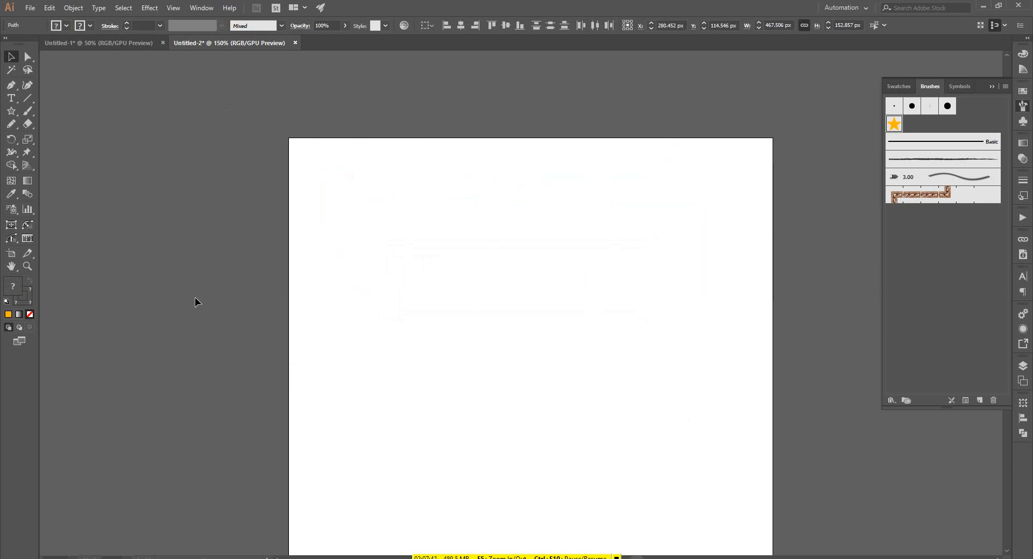
key("b")
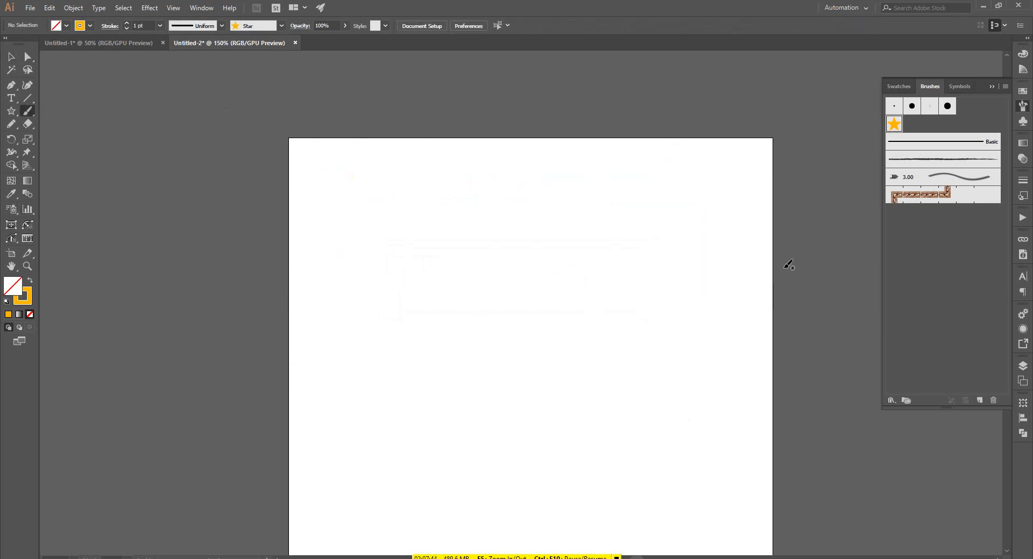
mouse_move(336, 463)
left_mouse_down()
mouse_move(363, 422)
mouse_move(456, 423)
mouse_move(537, 327)
mouse_move(609, 339)
mouse_move(668, 326)
mouse_move(697, 247)
mouse_move(752, 190)
left_mouse_up()
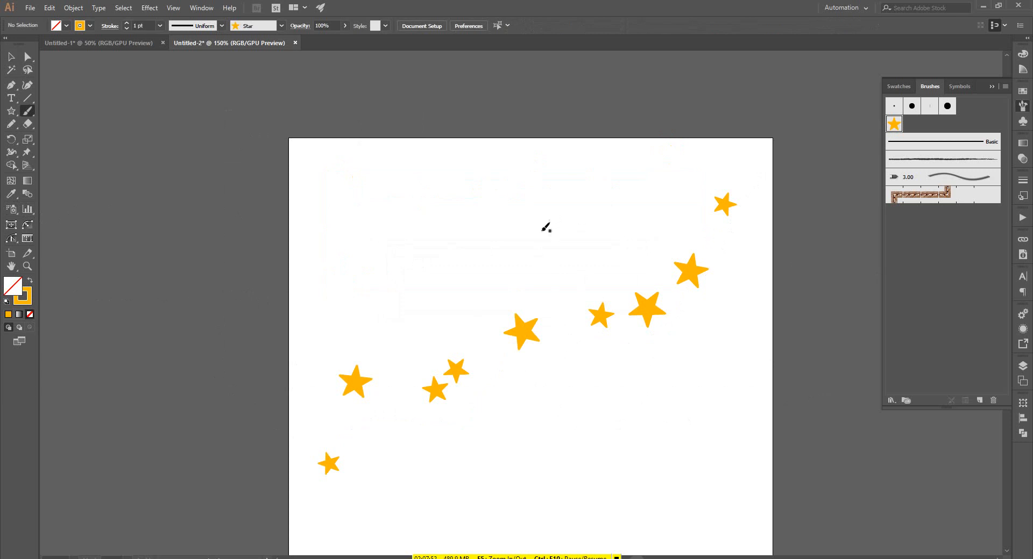
Select the painted star stroke and change its stroke color to blue #0477b7
key("v")
double_click(23, 295)
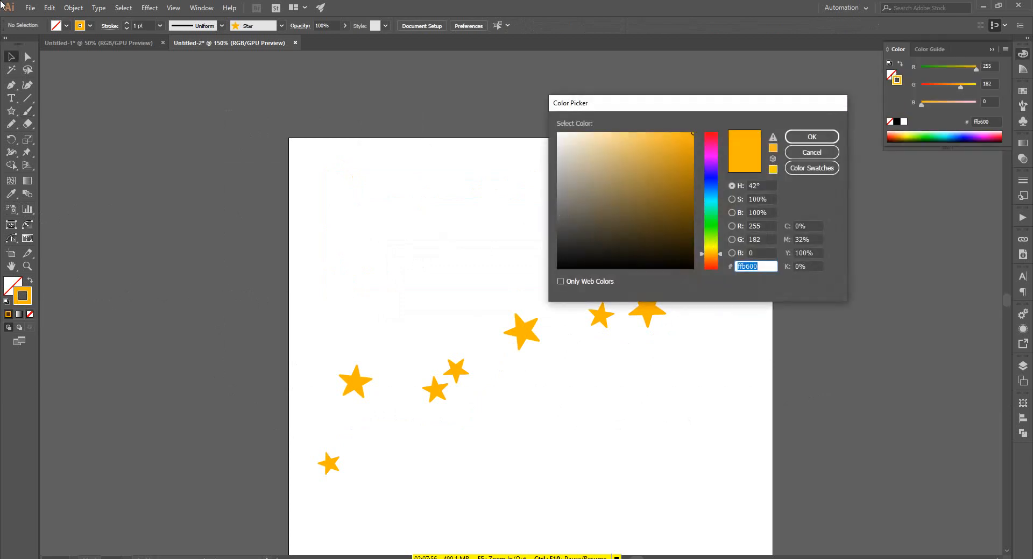
key("Return")
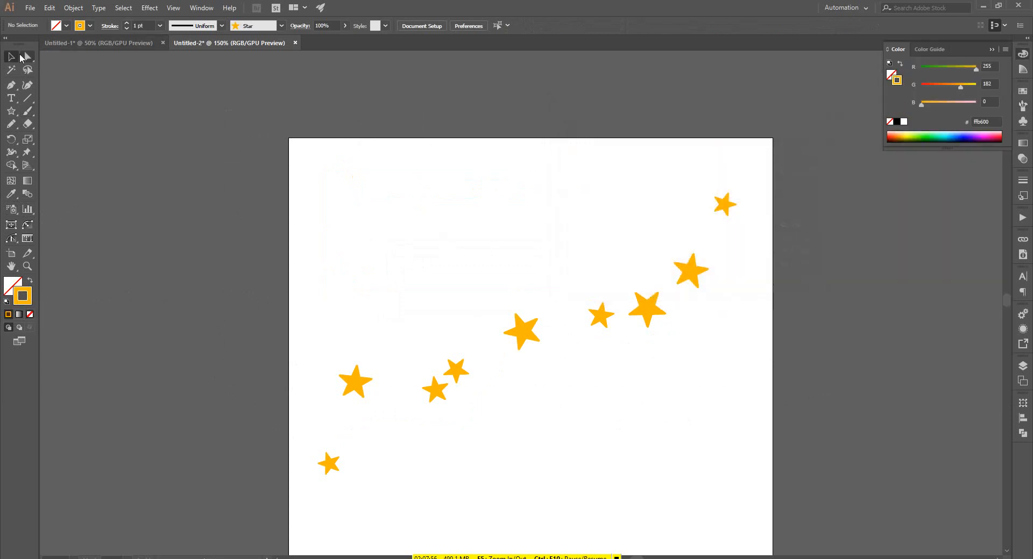
left_click(525, 325)
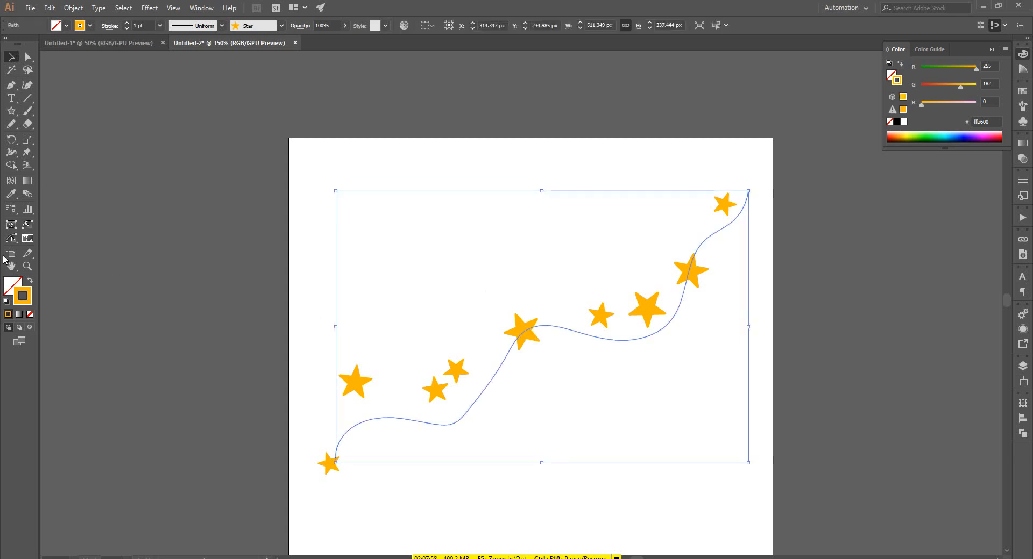
double_click(27, 301)
left_click(712, 195)
left_click_drag(711, 193, 710, 193)
left_click_drag(692, 161, 691, 171)
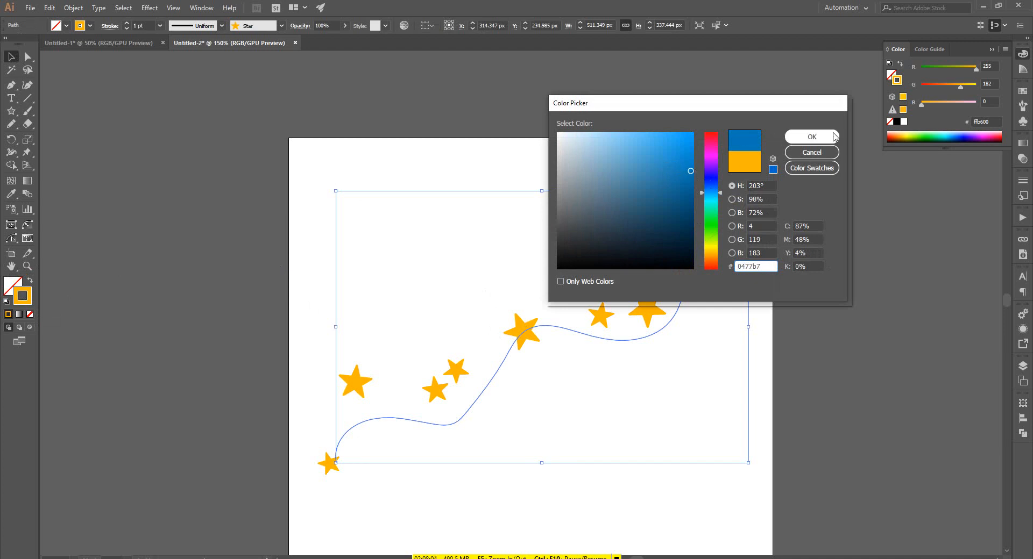
left_click(812, 136)
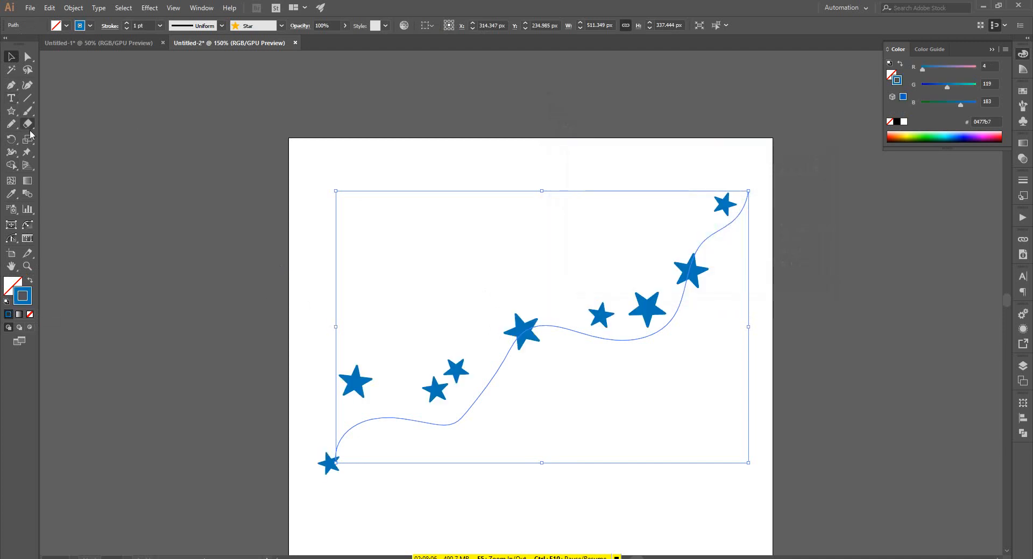
Paint two more blue star strokes rising across the artboard, and undo them together with the first stroke's blue recolor
key("c")
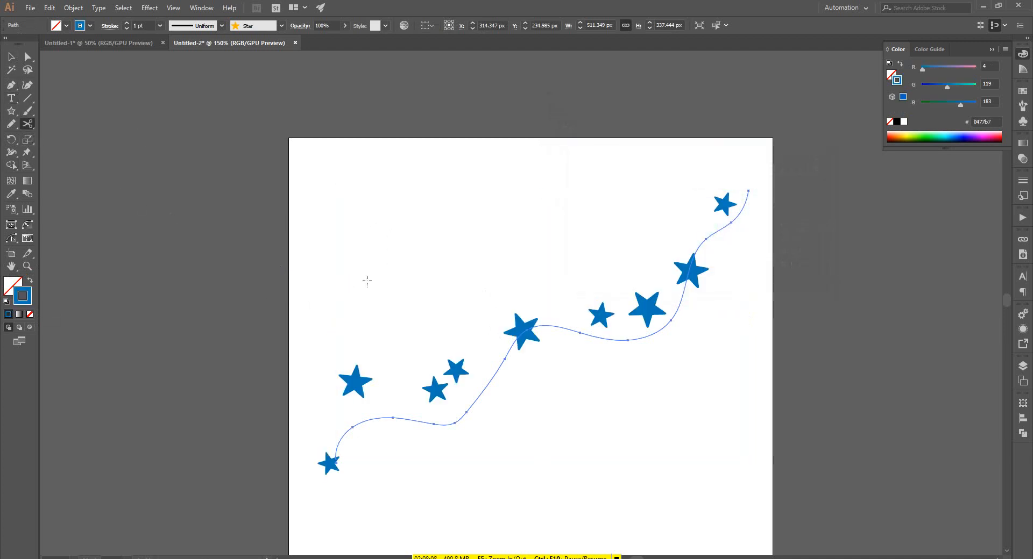
key("b")
mouse_move(365, 285)
left_mouse_down()
mouse_move(420, 239)
mouse_move(657, 148)
left_mouse_up()
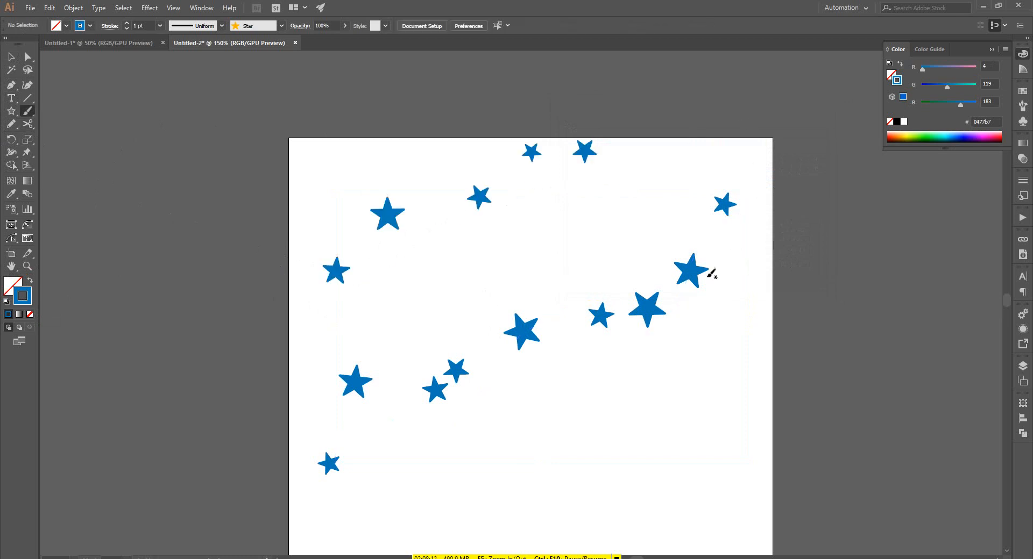
scroll(592, 301, "down", 4)
mouse_move(356, 485)
left_mouse_down()
mouse_move(493, 412)
mouse_move(962, 243)
left_mouse_up()
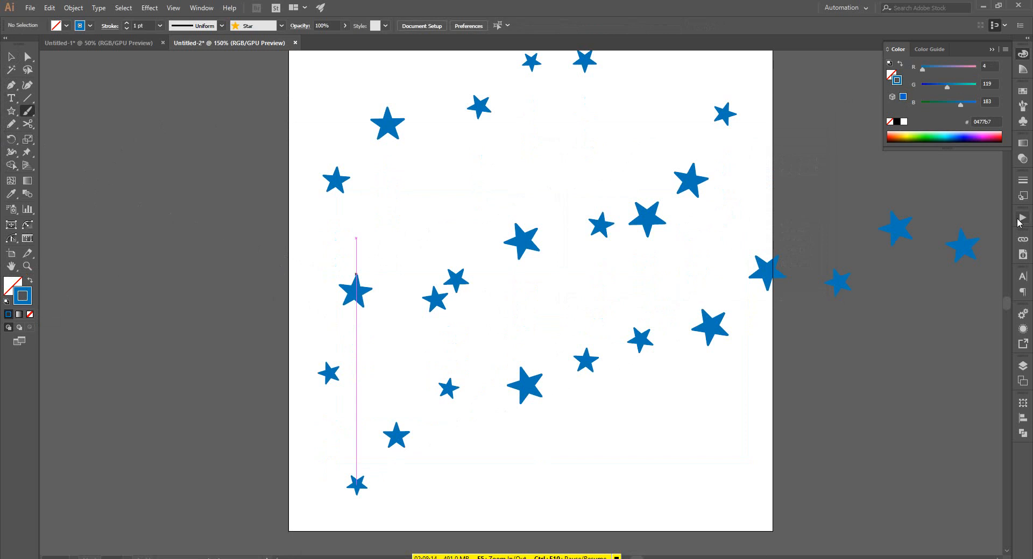
scroll(556, 435, "down", 3)
key("ctrl+z")
key("ctrl+z")
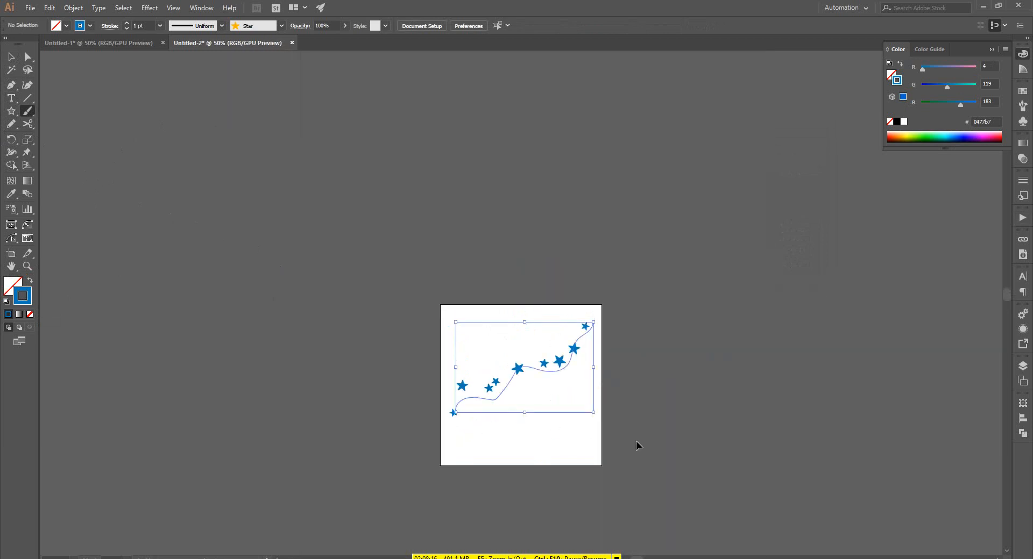
Paint a second, shorter orange star stroke below the existing one on the artboard
scroll(482, 437, "up", 2)
mouse_move(460, 437)
left_mouse_down()
mouse_move(459, 467)
mouse_move(619, 391)
left_mouse_up()
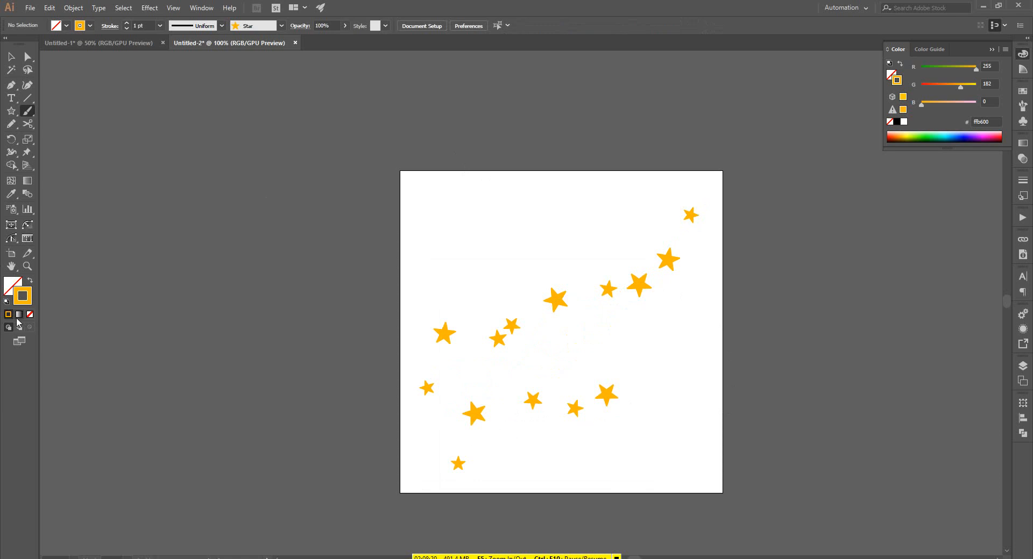
Set the stroke color to blue #007bbf
double_click(25, 299)
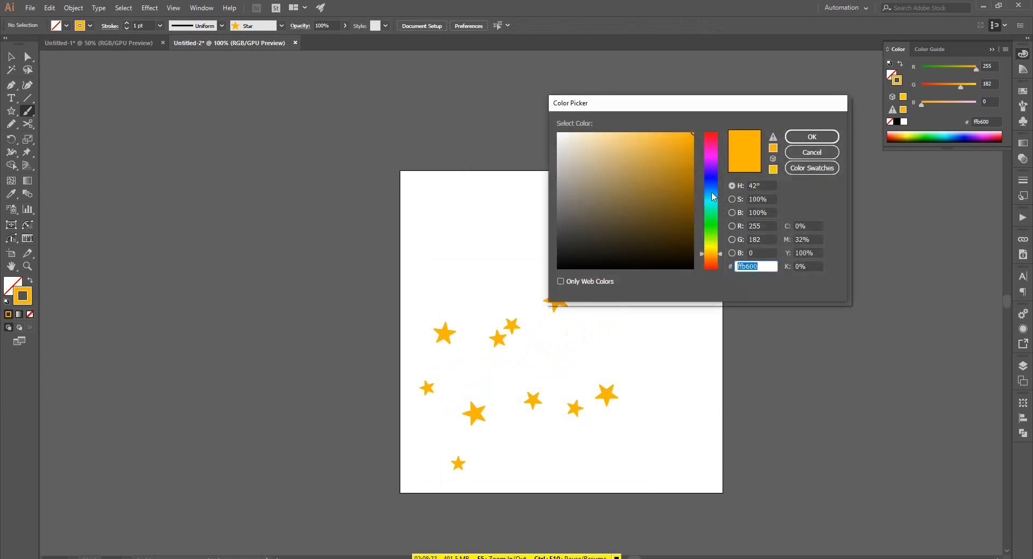
left_click(711, 192)
left_click_drag(677, 198, 697, 167)
left_click(814, 141)
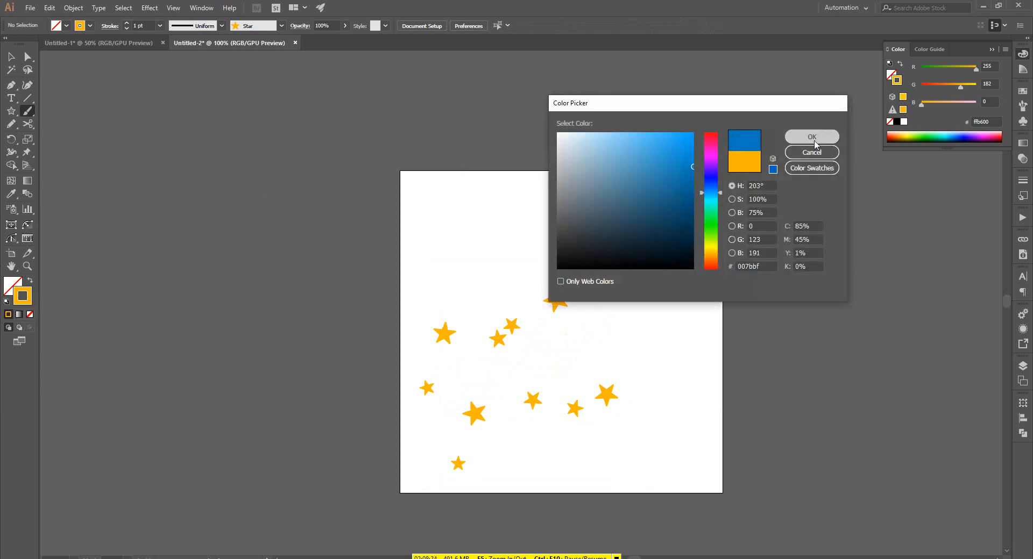
Paint three blue Star brush strokes curving across the upper part of the artboard
mouse_move(483, 172)
left_mouse_down()
mouse_move(551, 184)
mouse_move(719, 176)
left_mouse_up()
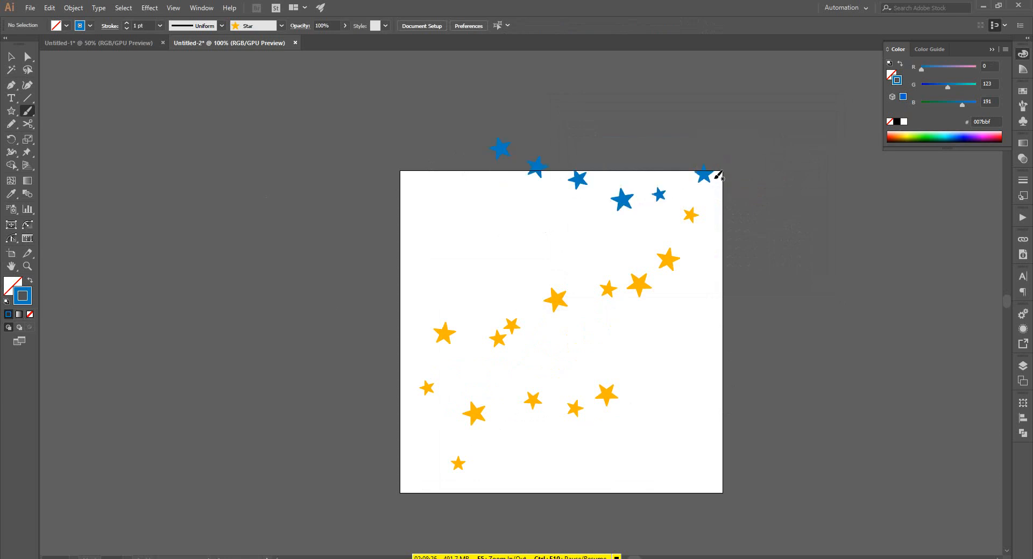
mouse_move(484, 203)
left_mouse_down()
mouse_move(548, 239)
mouse_move(705, 238)
left_mouse_up()
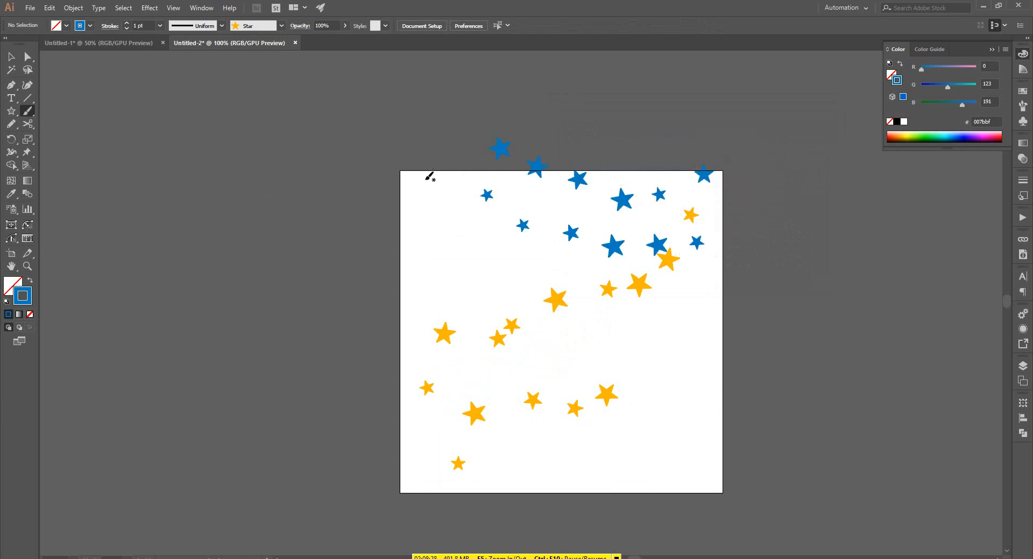
mouse_move(429, 177)
left_mouse_down()
mouse_move(742, 295)
mouse_move(810, 308)
left_mouse_up()
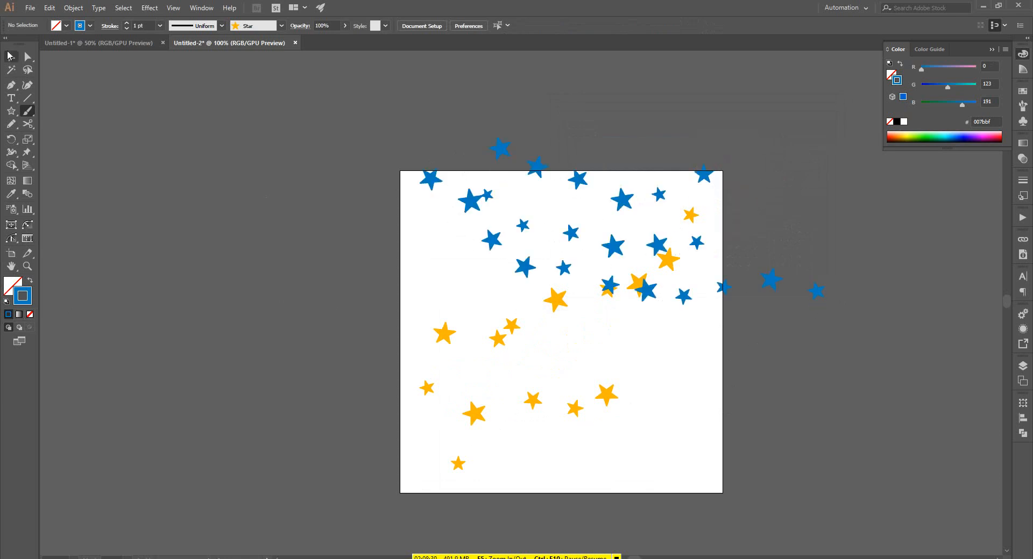
Delete both orange star strokes, leaving only the blue ones
left_click(9, 56)
left_click(494, 340)
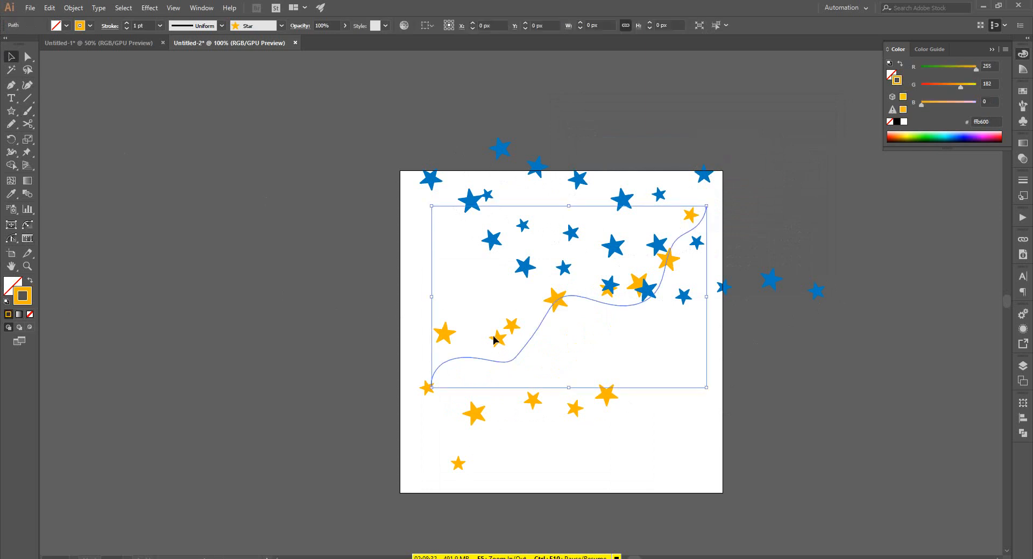
key("Delete")
left_click(600, 406)
key("Delete")
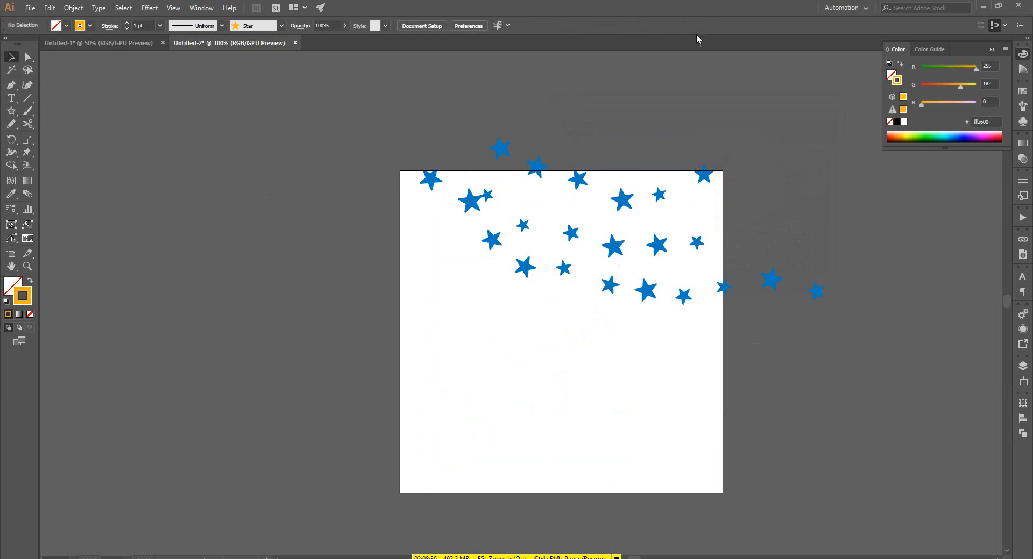
Select the three blue star strokes and scale them down together to about 553 px wide
left_click(450, 303)
left_click(576, 366)
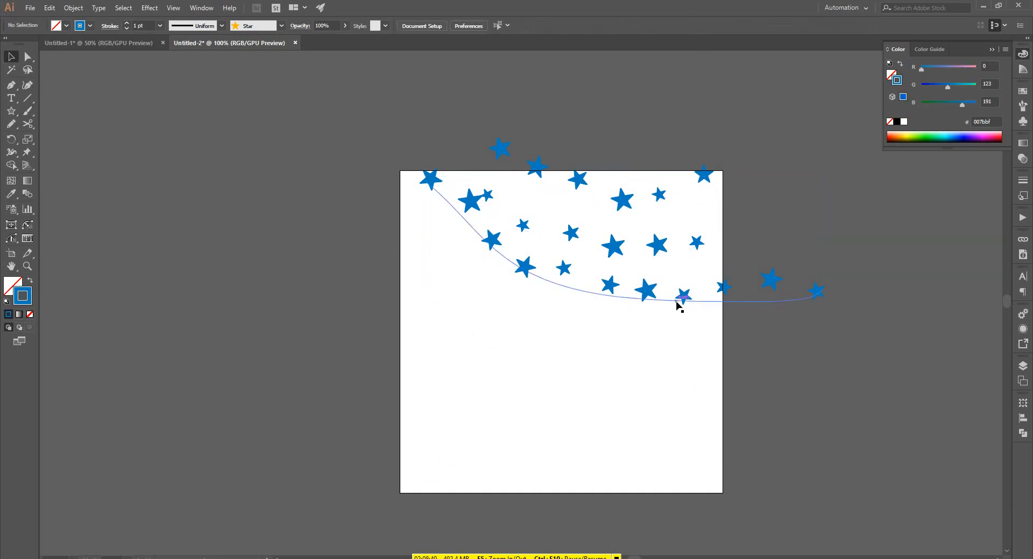
left_click_drag(818, 417, 634, 187)
left_click_drag(822, 302, 772, 287)
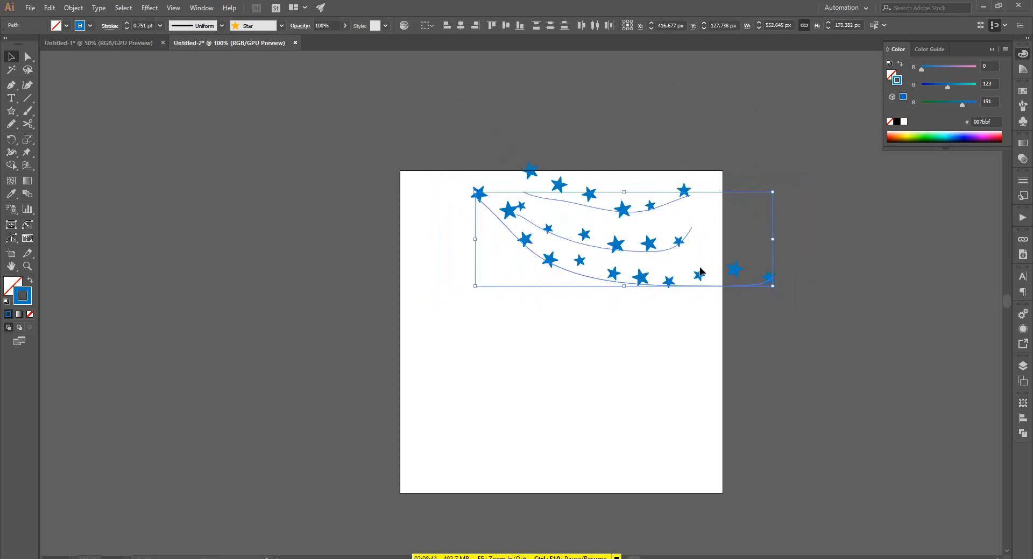
mouse_move(642, 287)
left_mouse_down()
mouse_move(592, 297)
mouse_move(624, 295)
left_mouse_up()
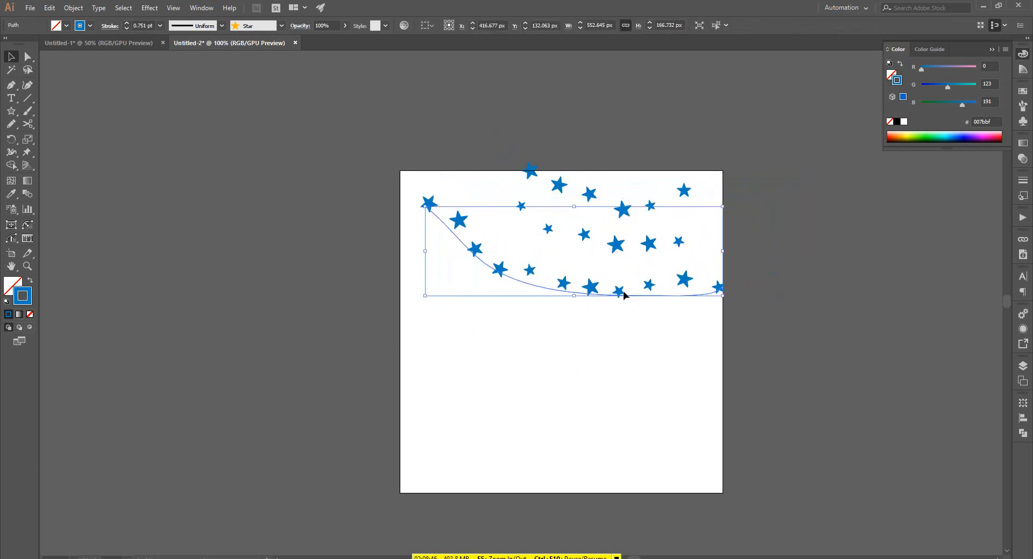
key("ctrl+z")
left_click(837, 200)
left_click_drag(832, 195, 506, 385)
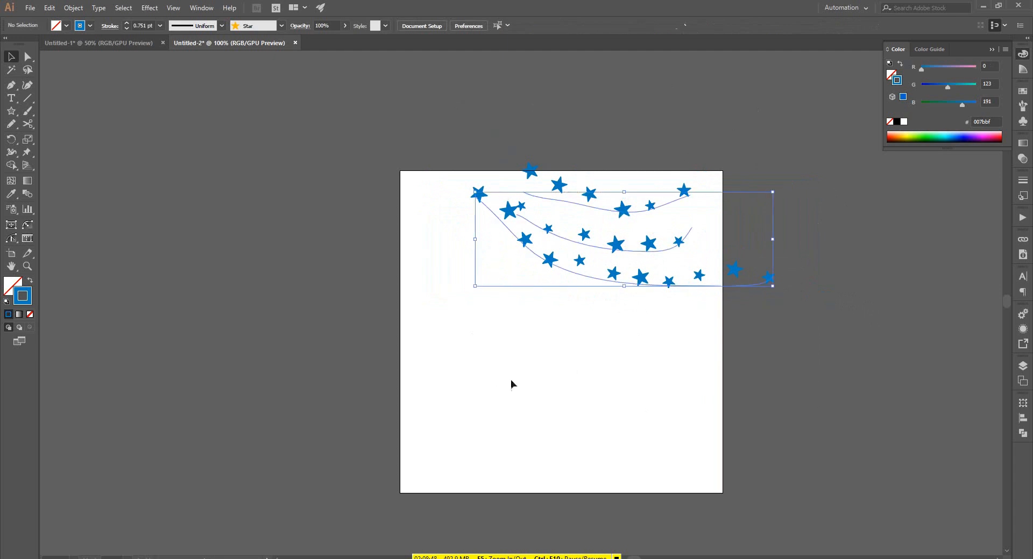
left_click(651, 205, "shift")
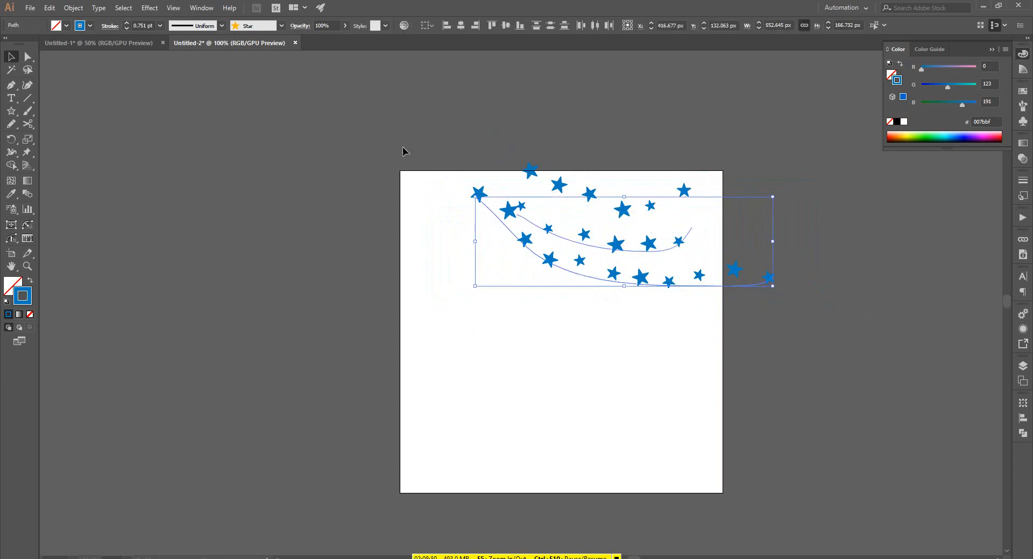
key("ctrl+z")
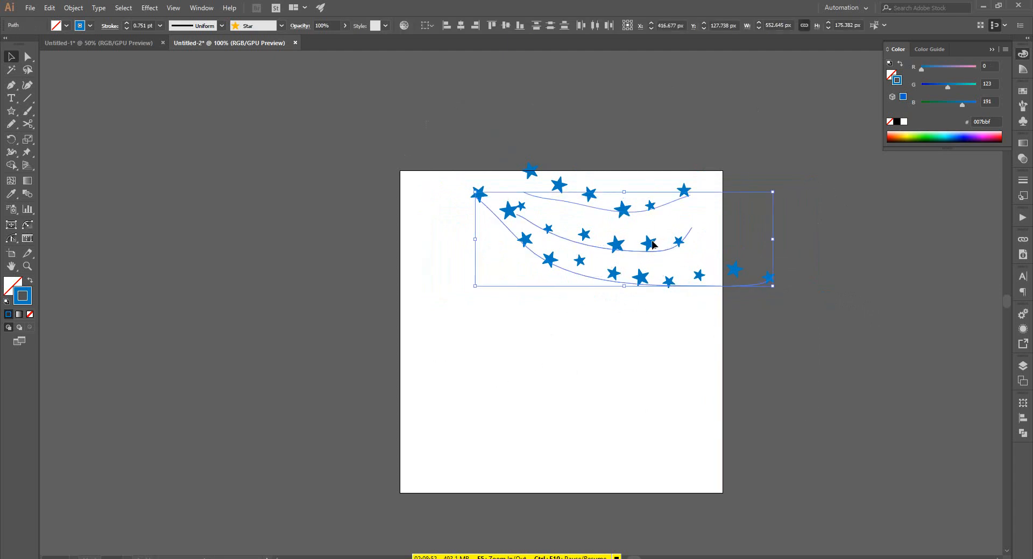
Move the three blue star strokes down and to the left together, and delete them all from the artboard
left_click_drag(652, 242, 613, 266)
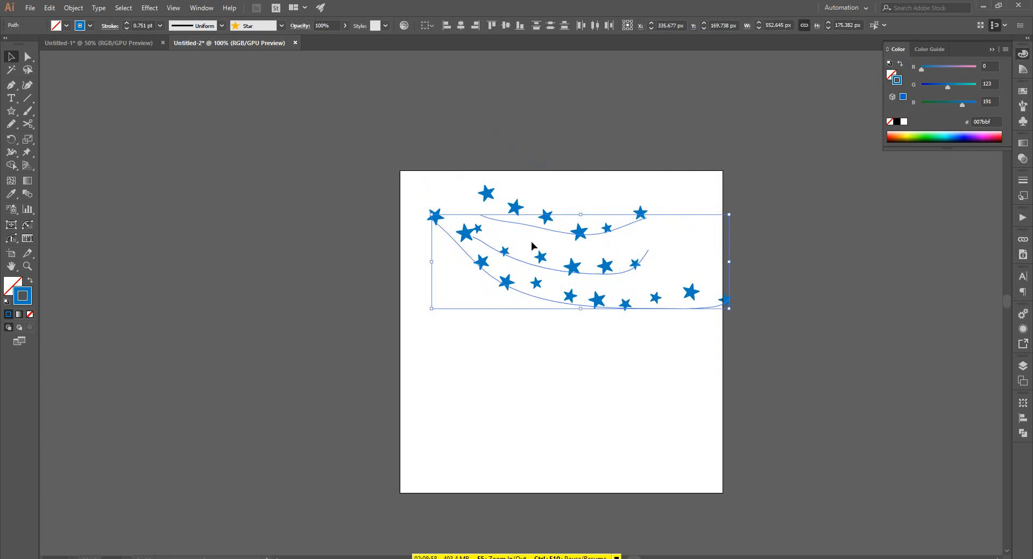
left_click_drag(612, 173, 789, 419)
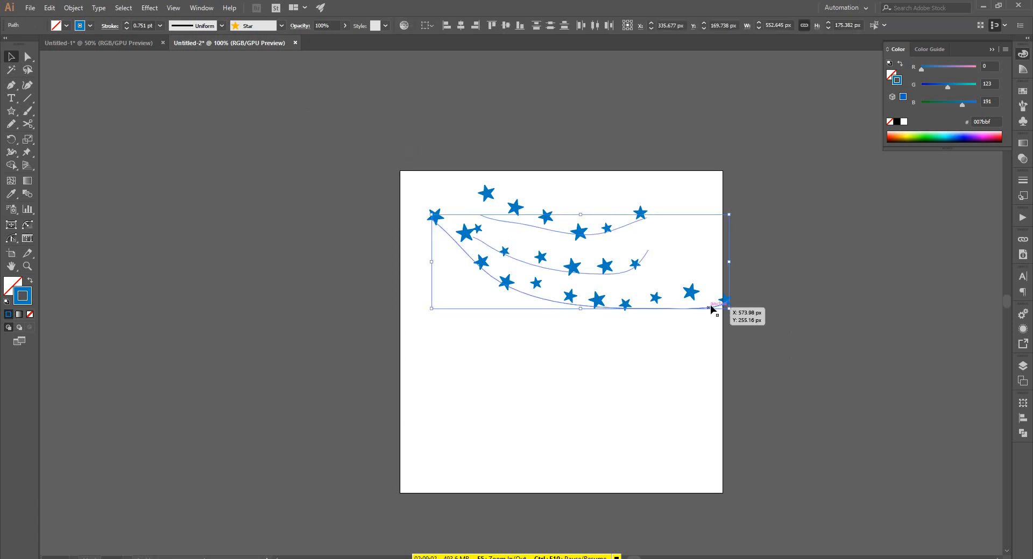
key("Delete")
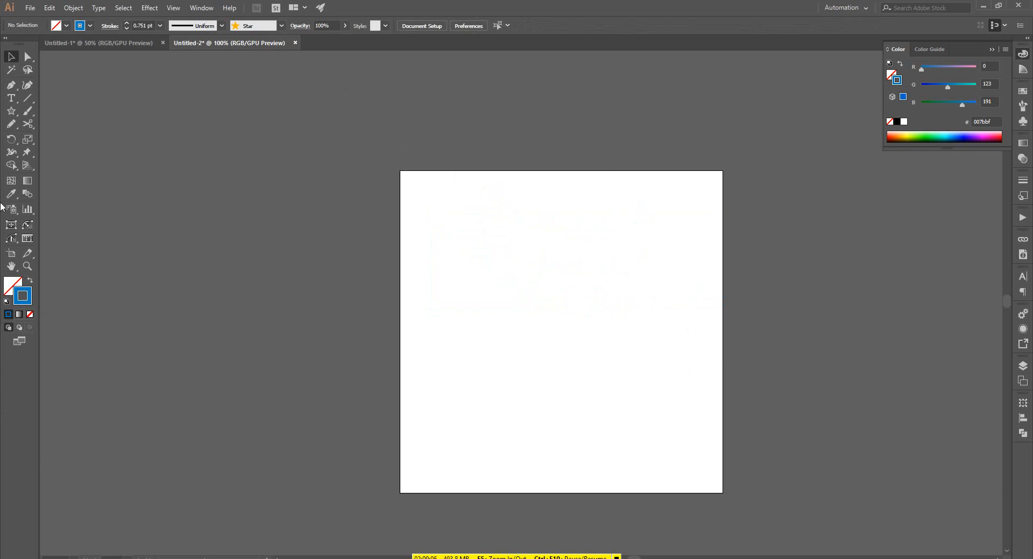
Draw a circle about 84 px in diameter in the upper-left area of the artboard with the Ellipse tool
left_click(11, 111)
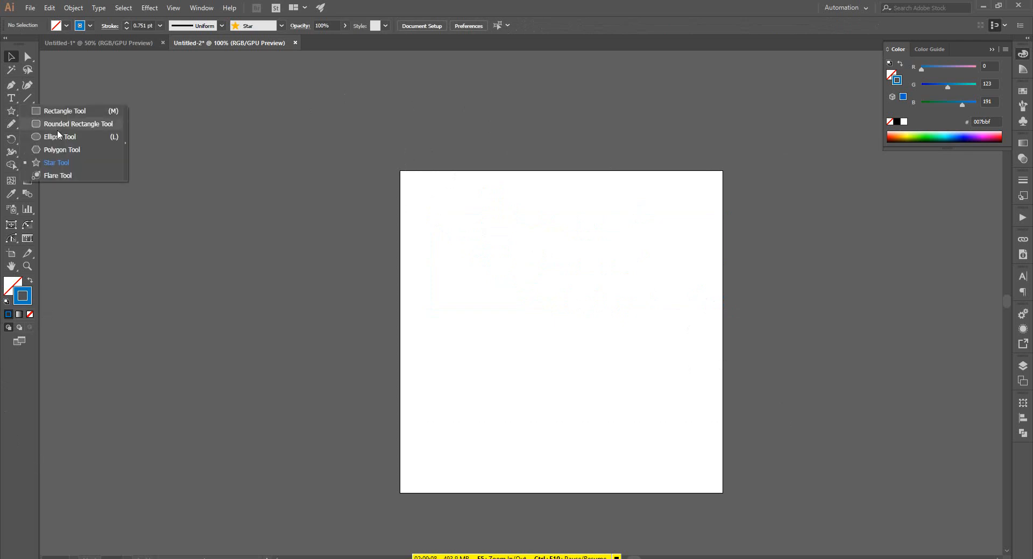
left_click(60, 134)
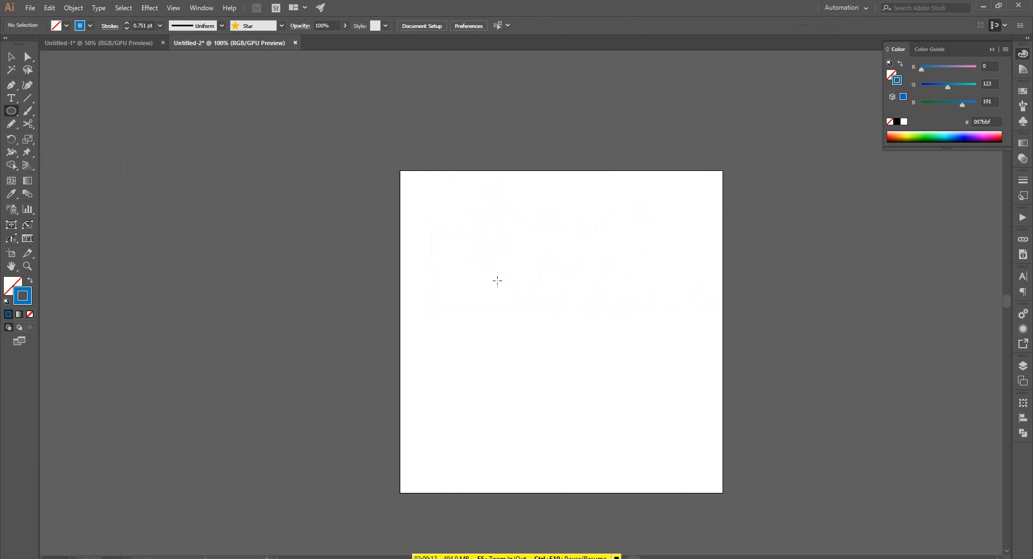
left_click_drag(498, 282, 520, 304)
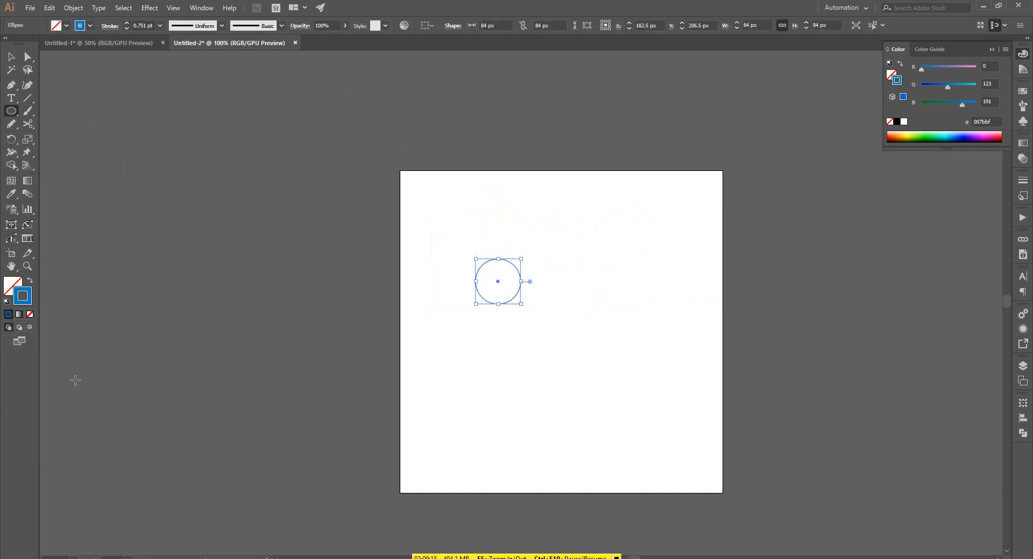
Swap the circle's stroke and fill, set its fill color to dark green #067700, and deselect it
left_click(29, 281)
double_click(21, 286)
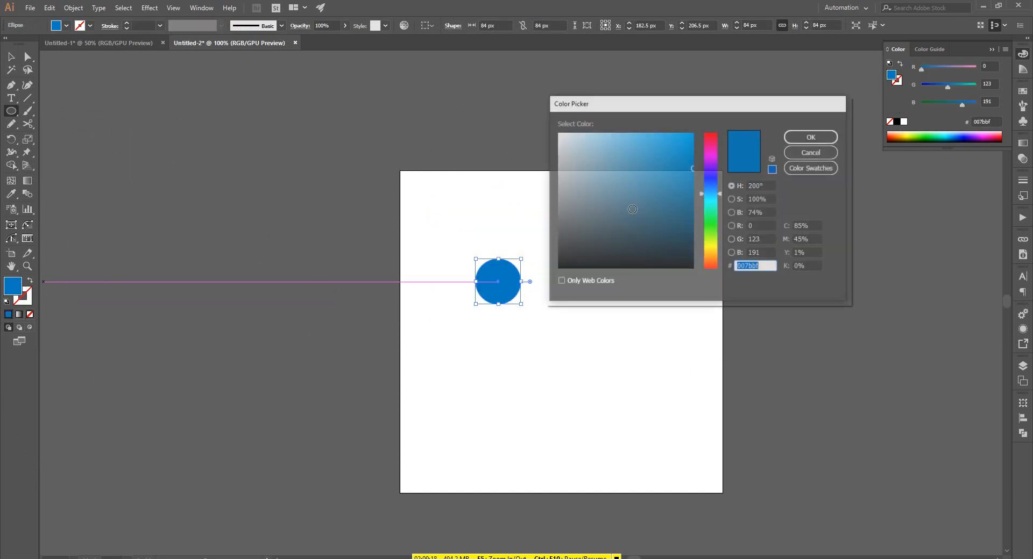
left_click(717, 226)
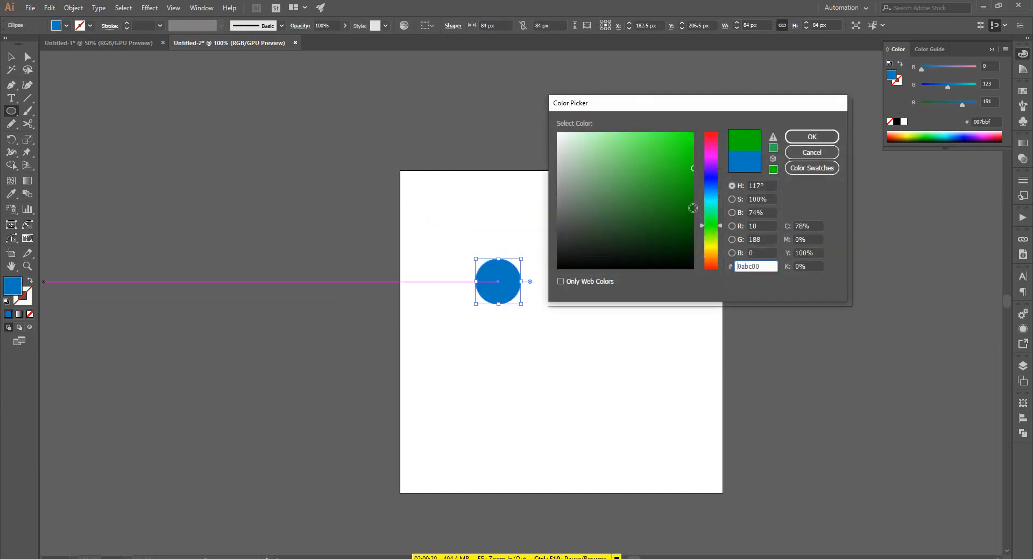
left_click(693, 206)
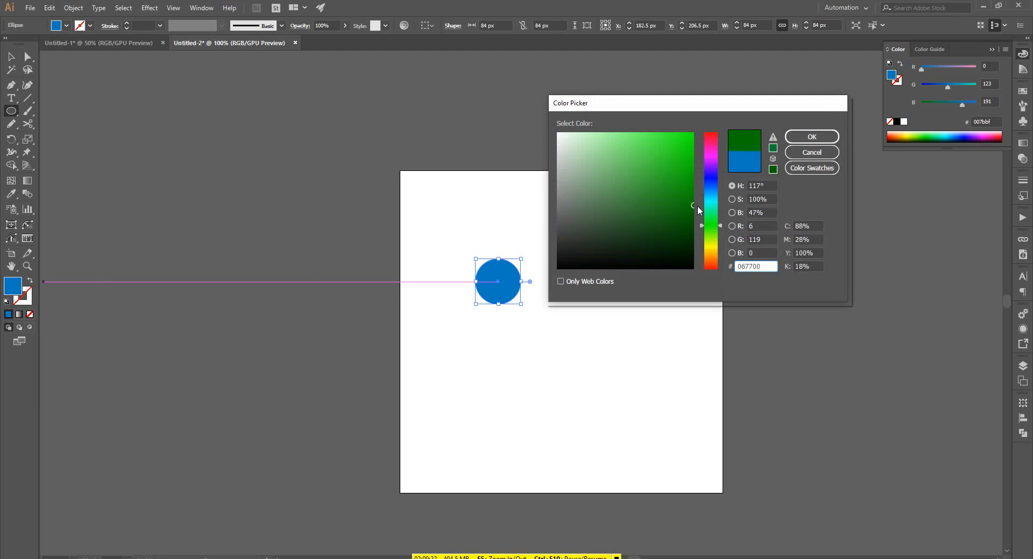
left_click(817, 139)
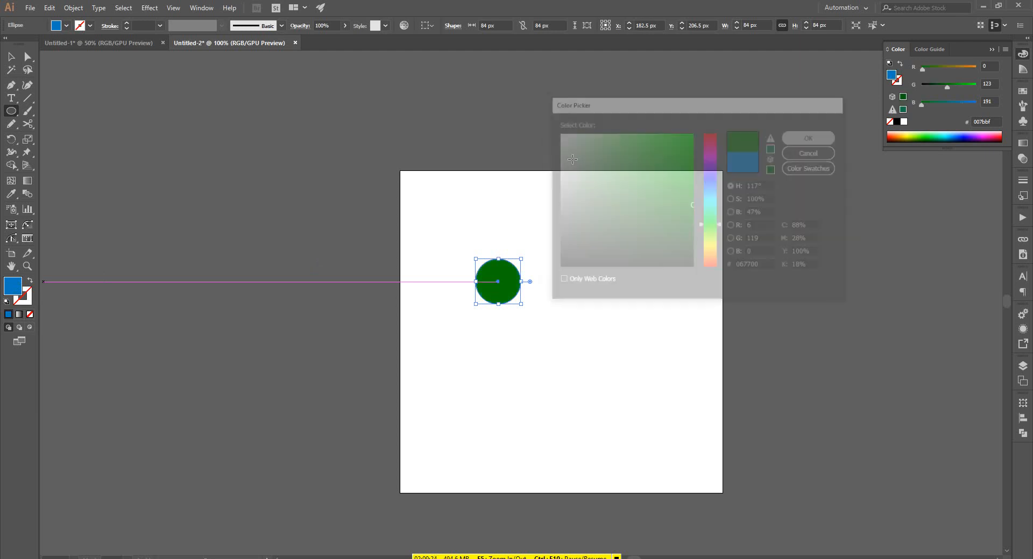
left_click(11, 57)
left_click(127, 176)
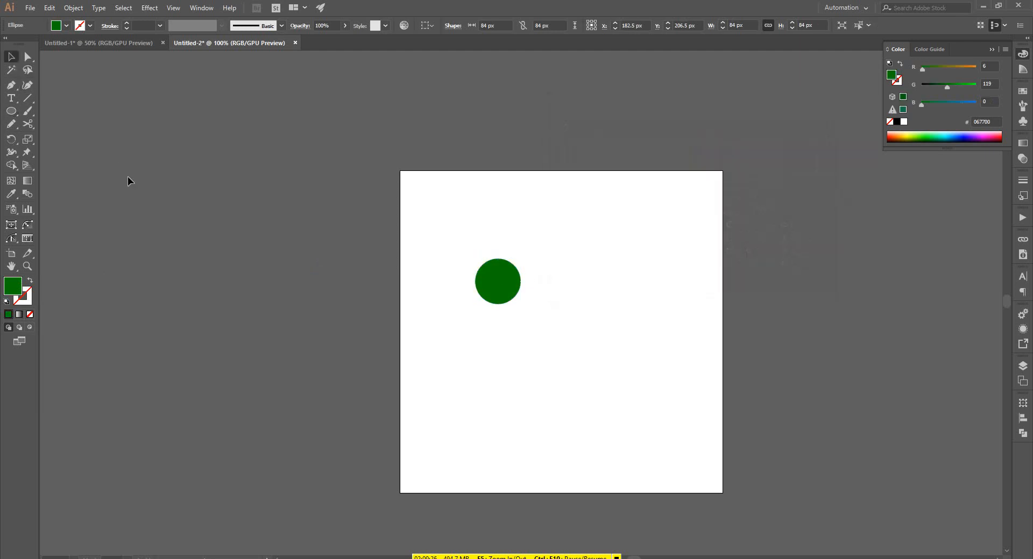
Convert the green circle's top and bottom anchor points into sharp corner points
scroll(341, 221, "up", 1)
left_click(591, 328)
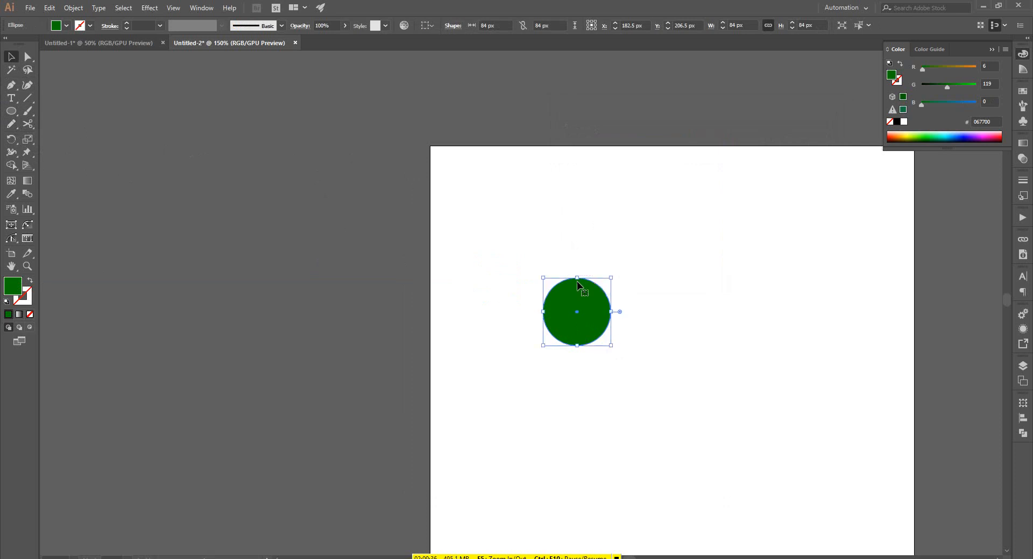
key("a")
key("v")
key("a")
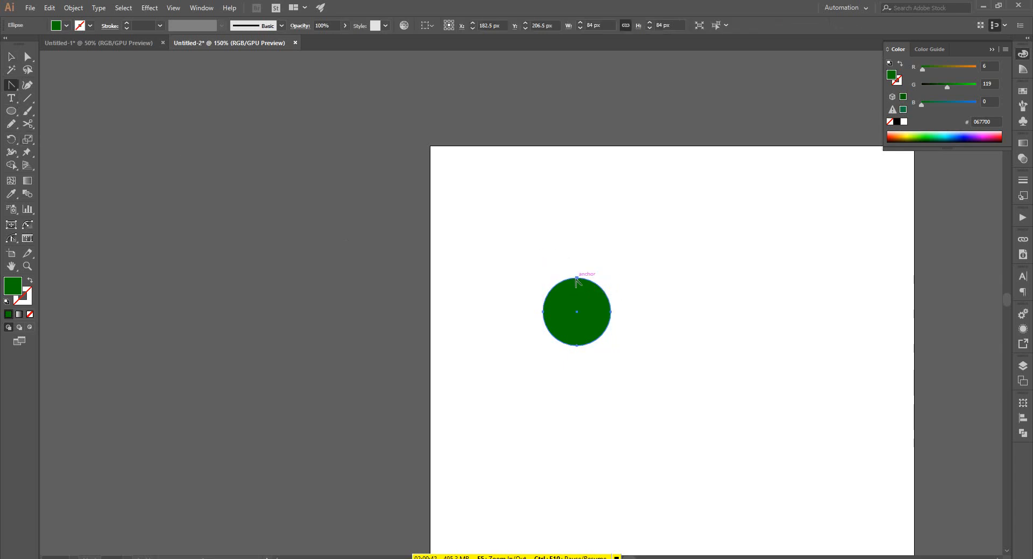
left_click_drag(577, 279, 576, 348)
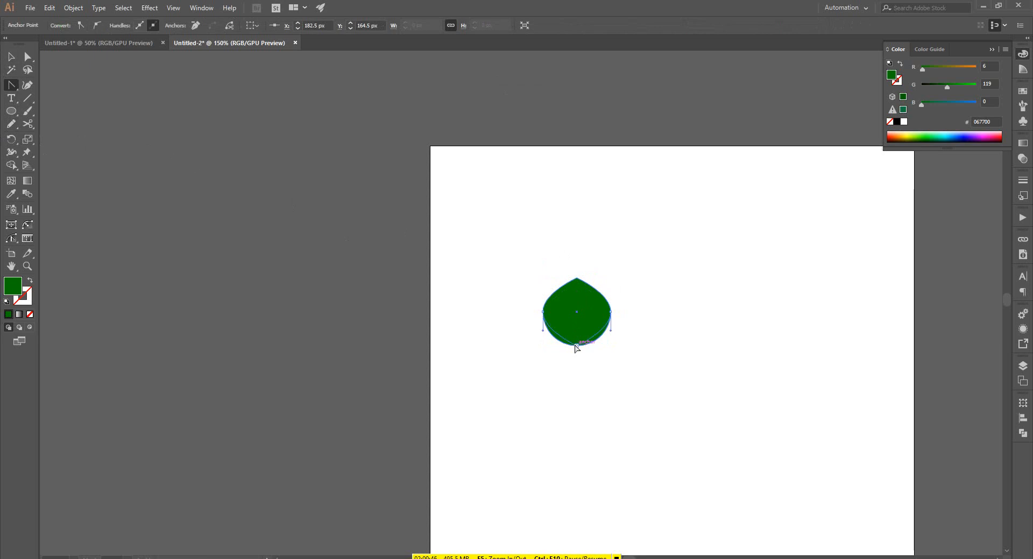
left_click(576, 345)
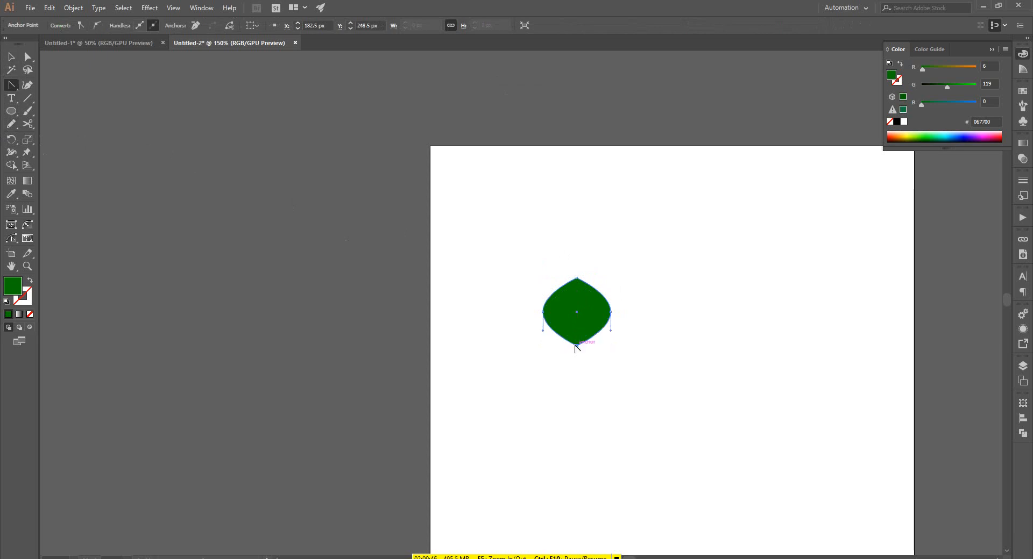
Narrow the pointed green shape symmetrically to about 39 px wide so it forms a leaf
left_click(4, 58)
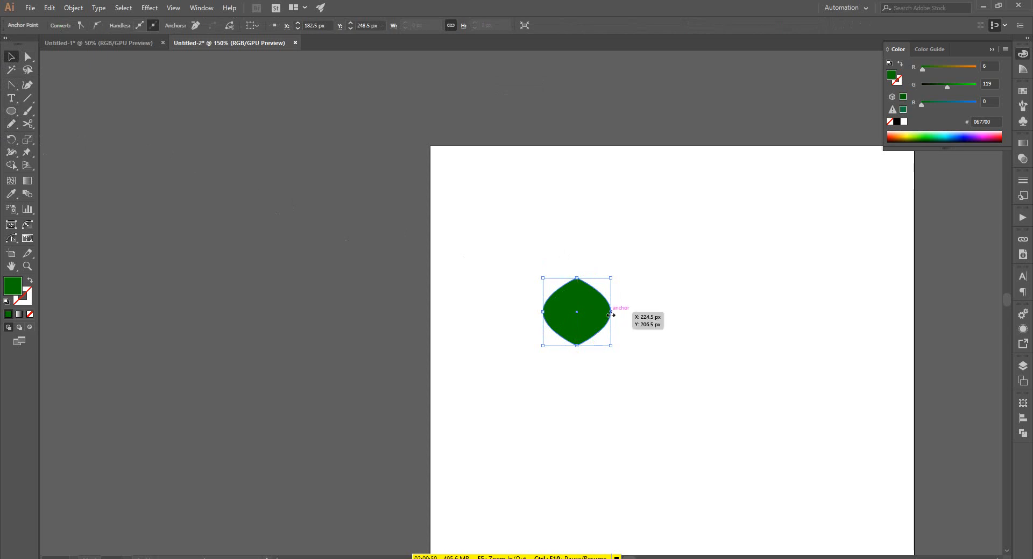
left_click_drag(611, 315, 595, 315)
left_click(622, 279)
scroll(609, 340, "down", 1)
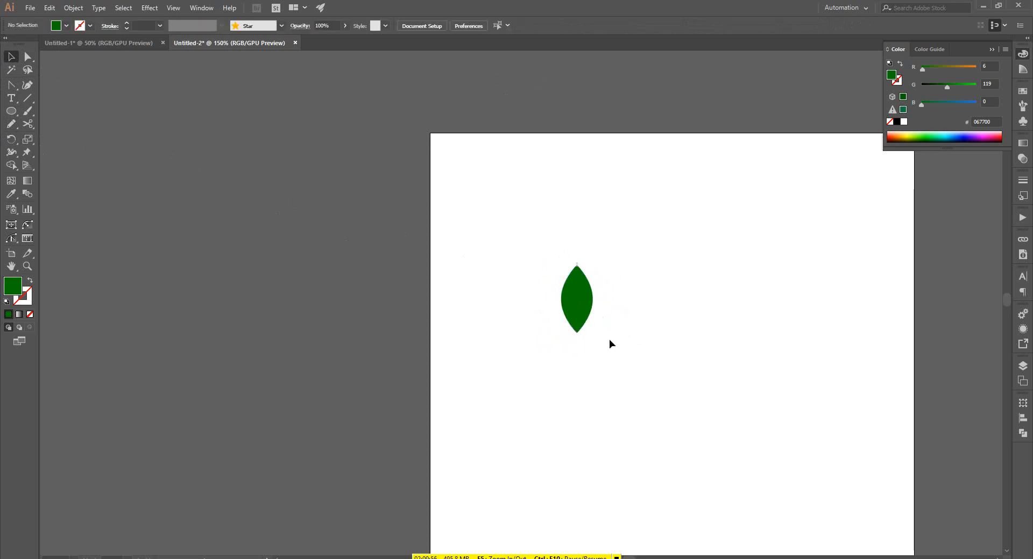
Rotate the green leaf shape about 45° counterclockwise and deselect it
scroll(606, 340, "down", 1)
scroll(604, 338, "right", 2)
left_click(550, 309)
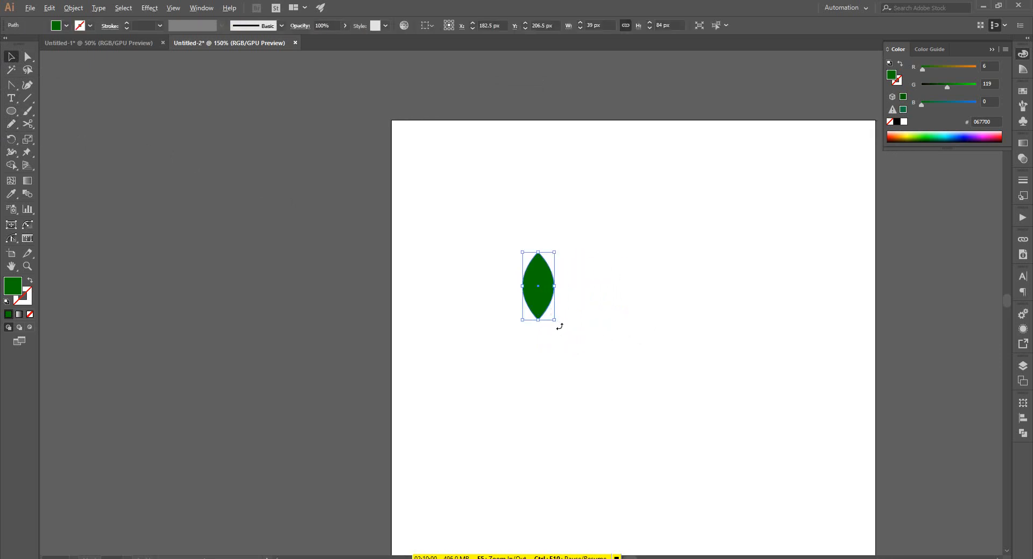
left_click_drag(557, 324, 578, 302)
key("ctrl+z")
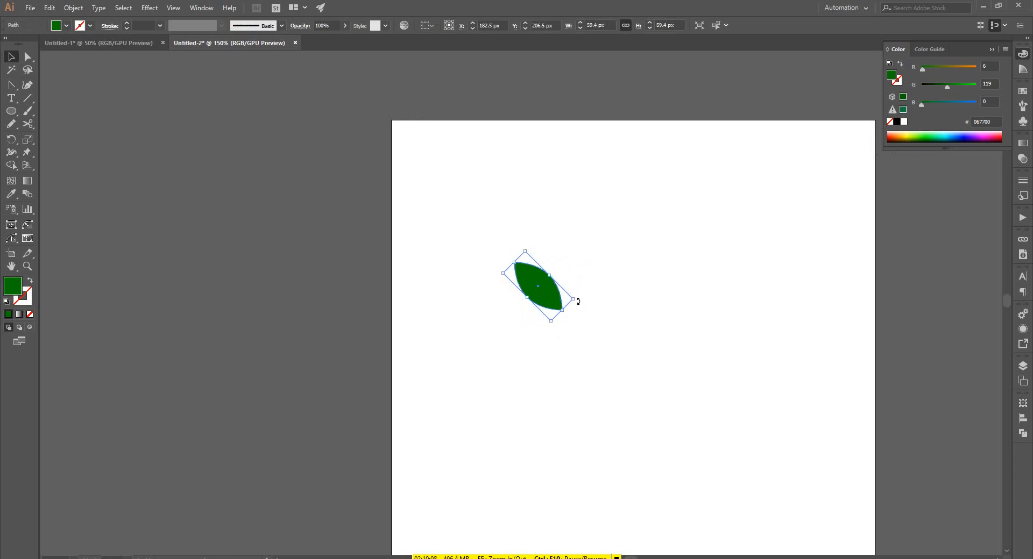
left_click(587, 253)
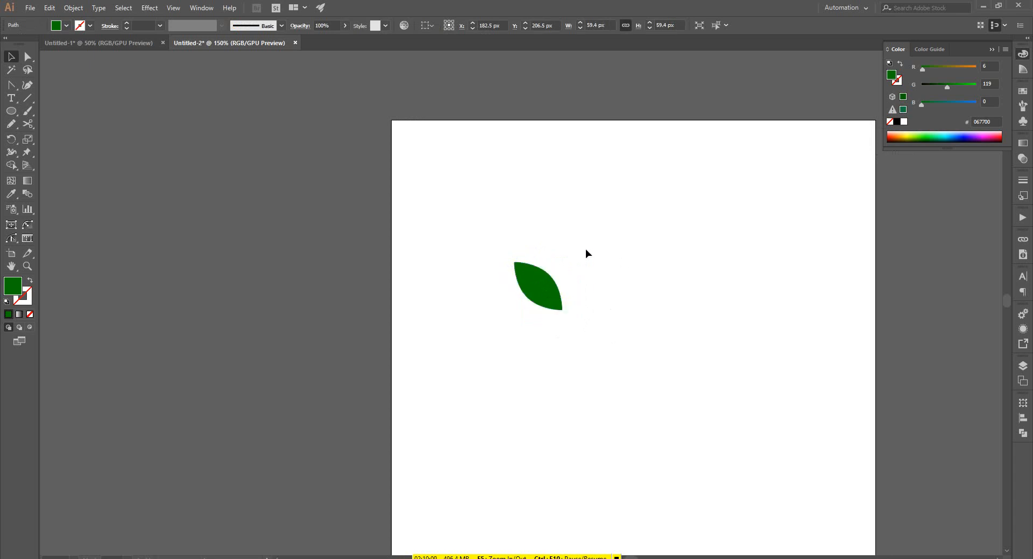
Make a reflected copy of the green leaf across the vertical axis
left_click(536, 289)
right_click(536, 288)
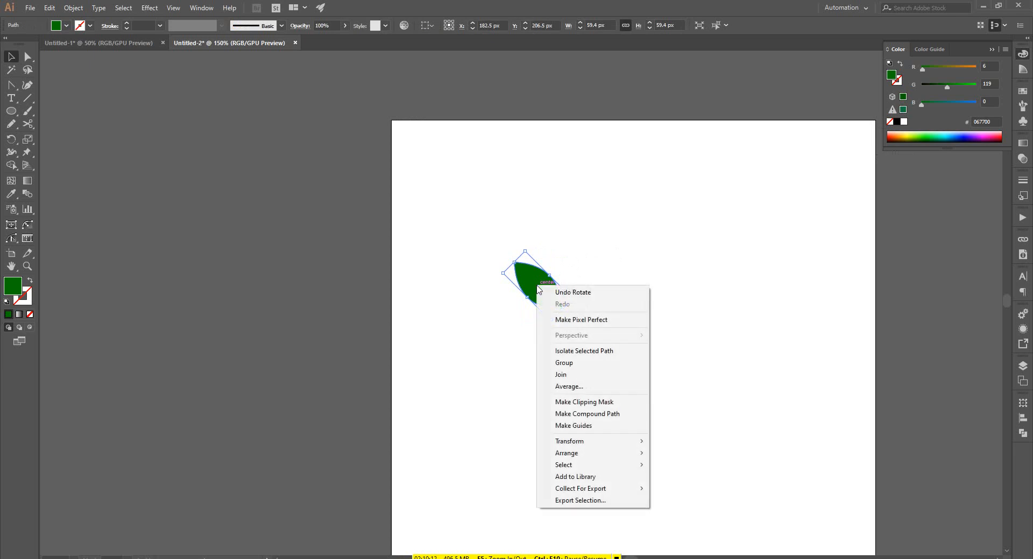
mouse_move(589, 456)
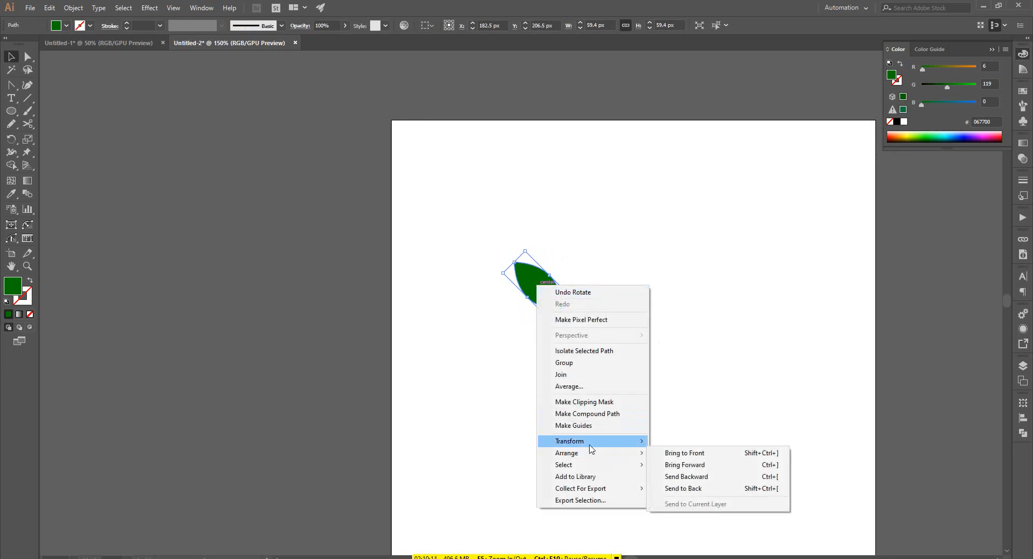
left_click(685, 480)
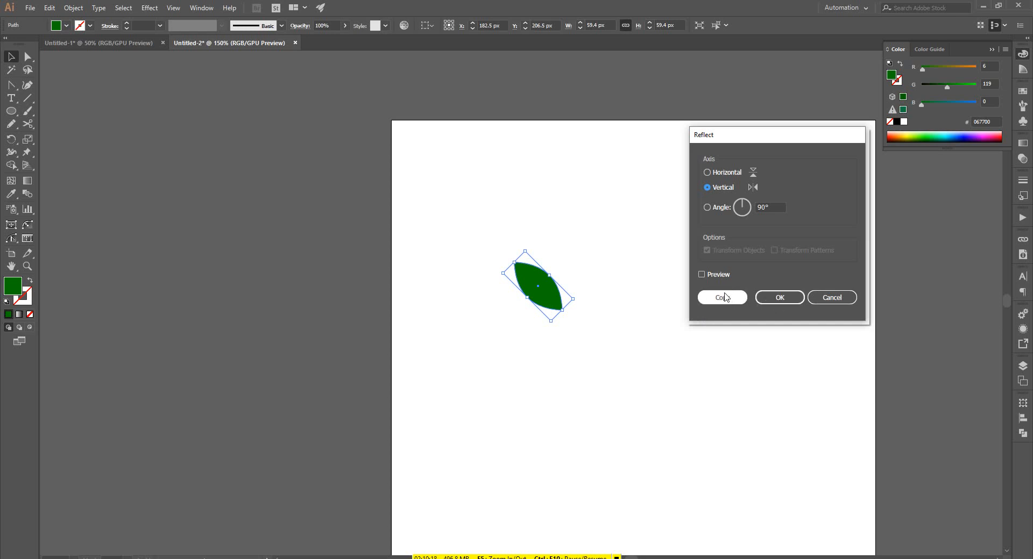
left_click(702, 275)
left_click(730, 294)
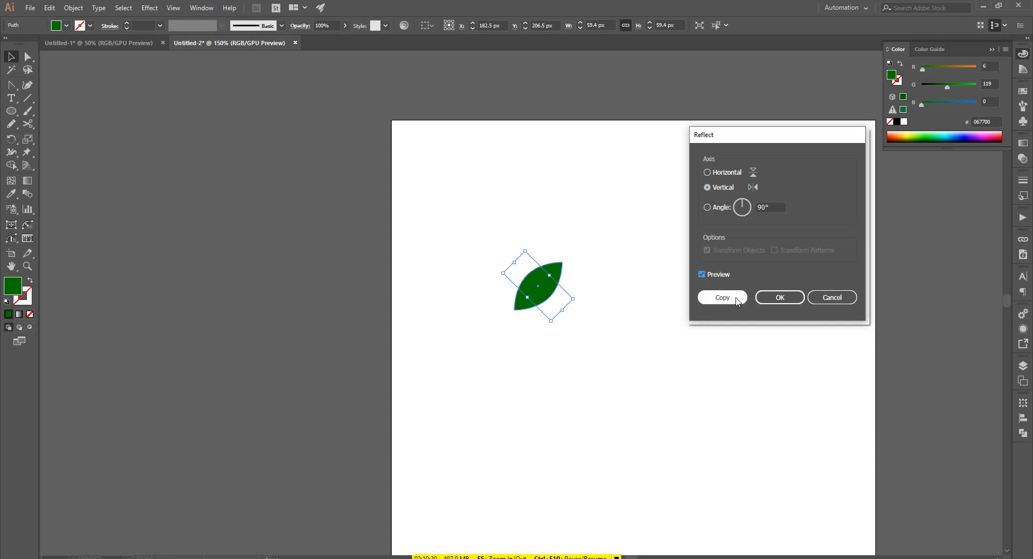
Move the mirrored leaf horizontally until its lower tip meets the original leaf's lower tip, and deselect it
scroll(565, 286, "up", 1)
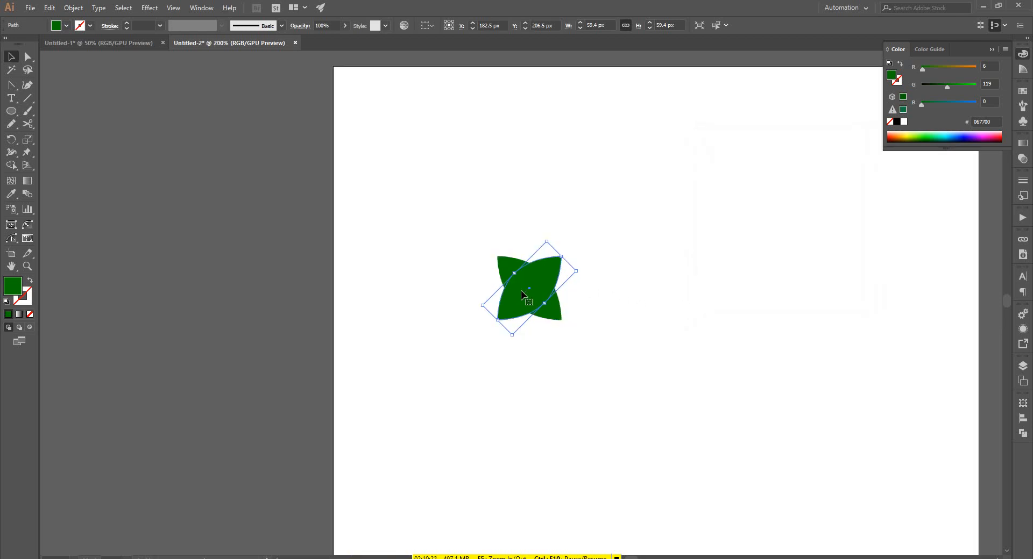
left_click_drag(523, 289, 587, 290)
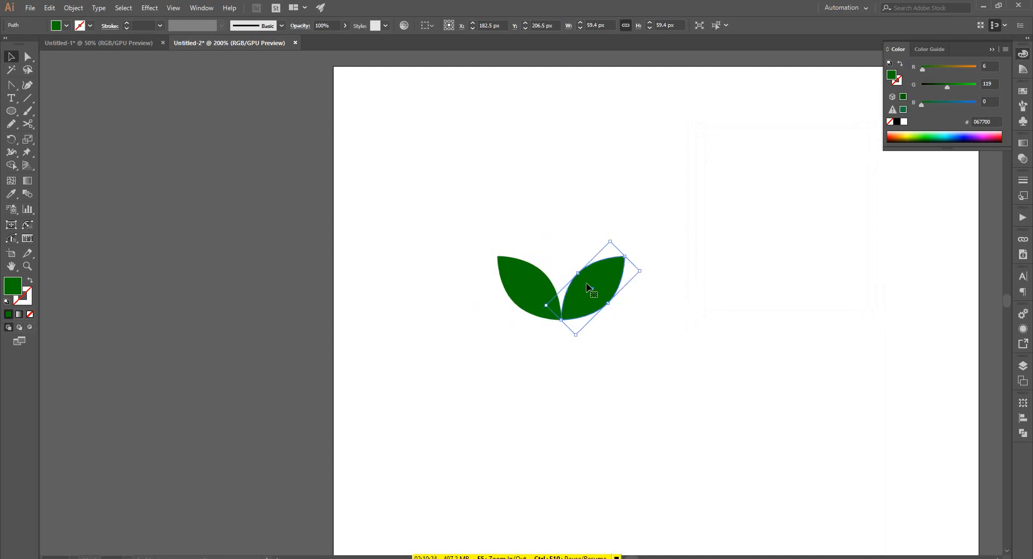
left_click(544, 326)
scroll(544, 324, "down", 1)
scroll(552, 369, "down", 1)
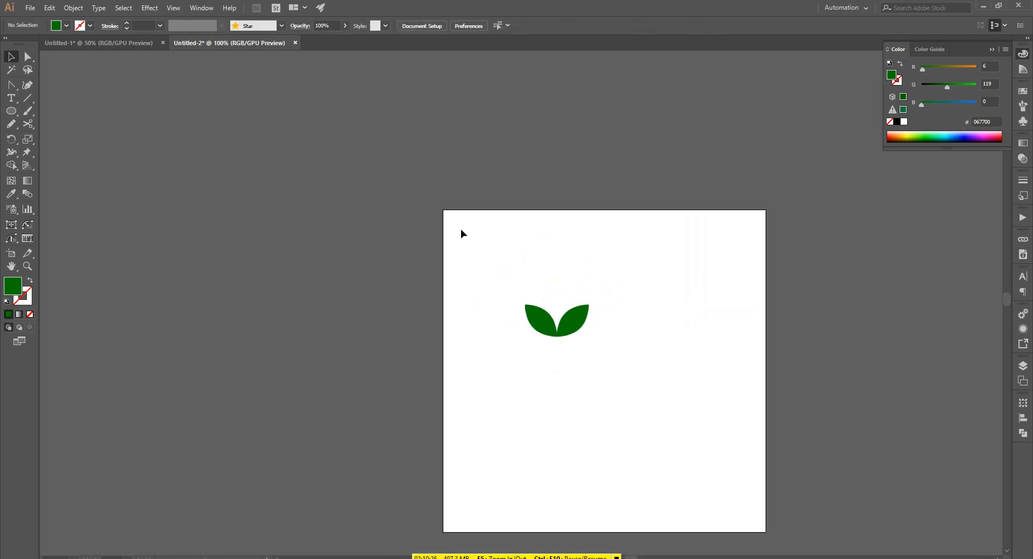
Scale the leaf pair proportionally to 92 px wide and place it near the artboard's upper-left corner, centered at X 134 px, Y 120.5 px
left_click_drag(464, 232, 675, 377)
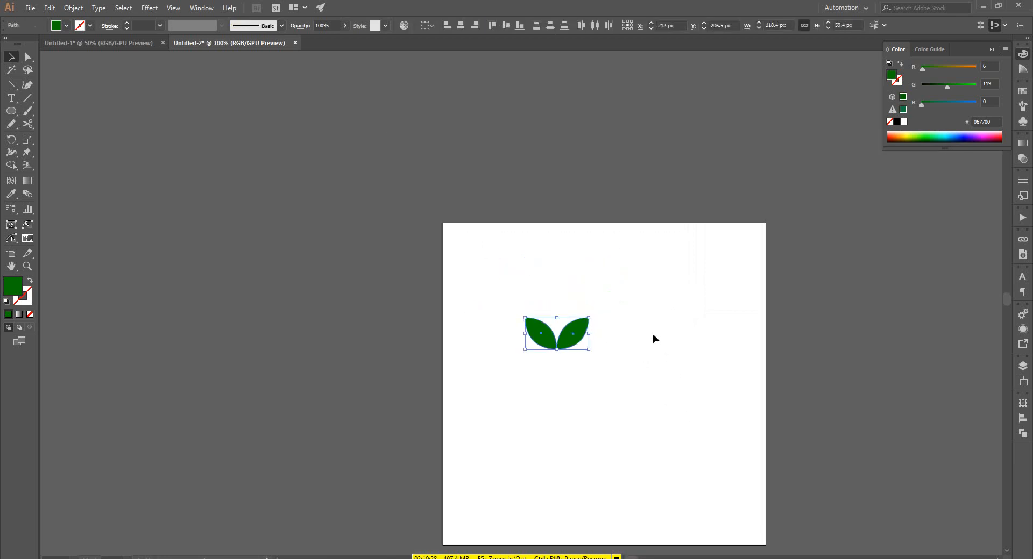
left_click(525, 335)
scroll(471, 308, "up", 2)
scroll(475, 308, "down", 1)
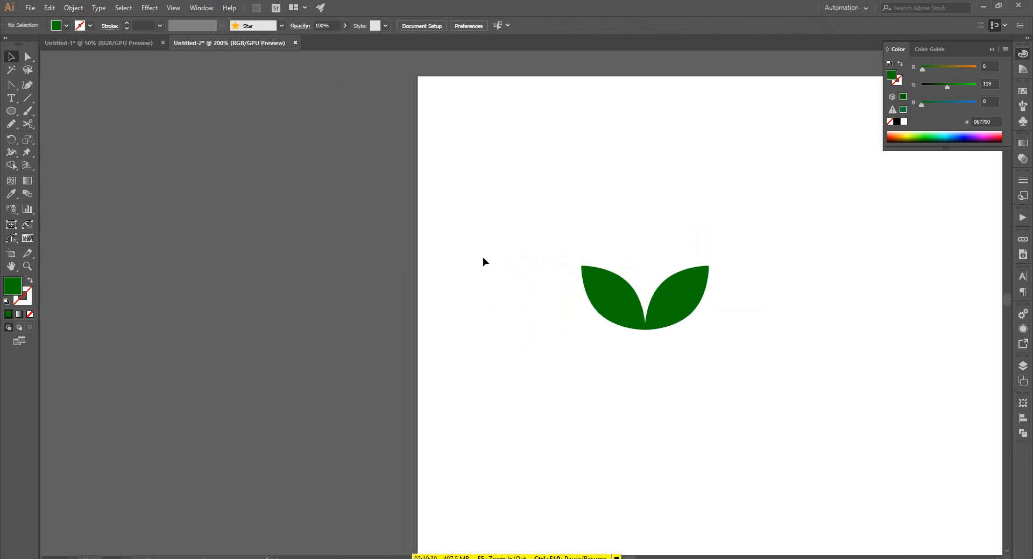
left_click_drag(482, 257, 749, 385)
left_click_drag(706, 332, 584, 215)
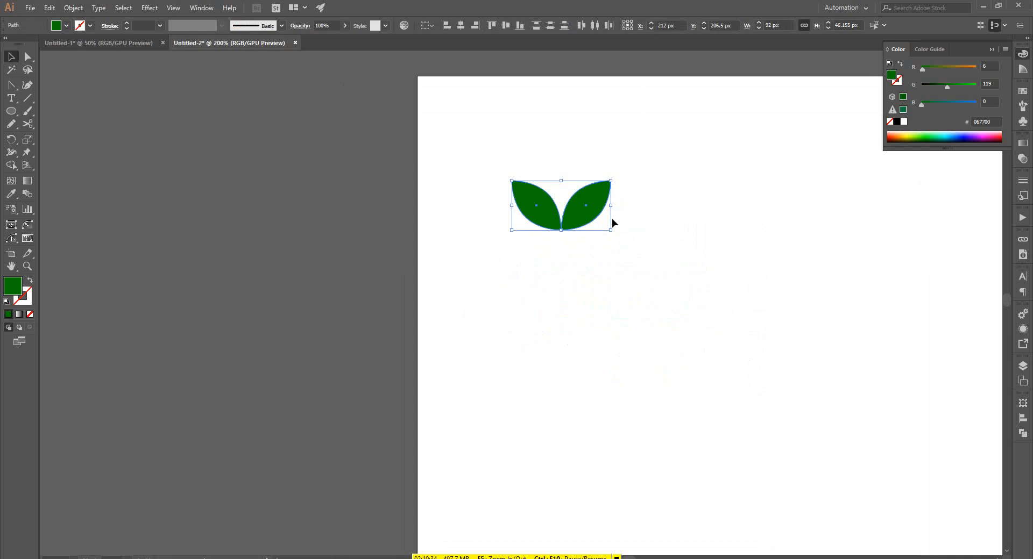
left_click(608, 389)
scroll(533, 371, "down", 1)
scroll(468, 354, "right", 1)
scroll(472, 353, "right", 1)
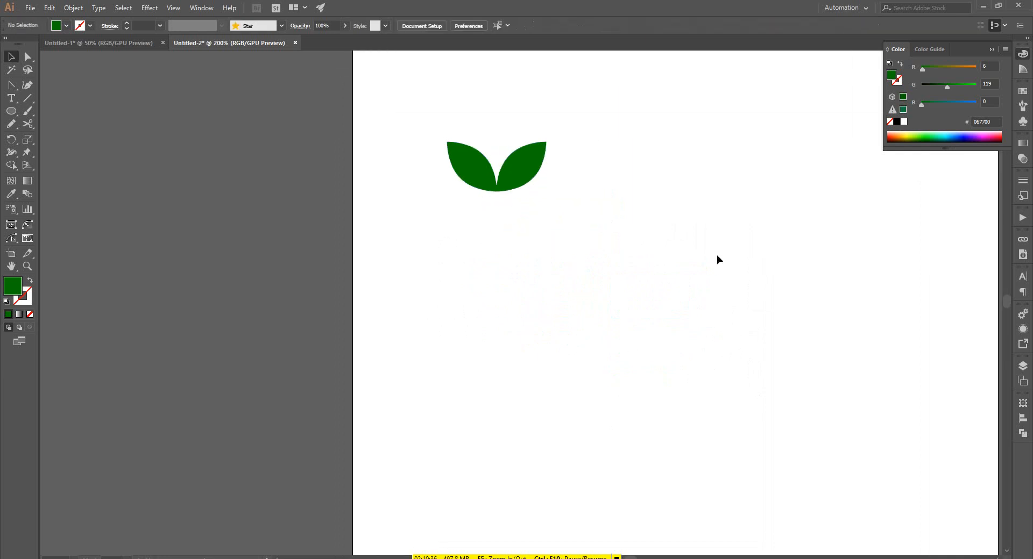
scroll(595, 317, "up", 1)
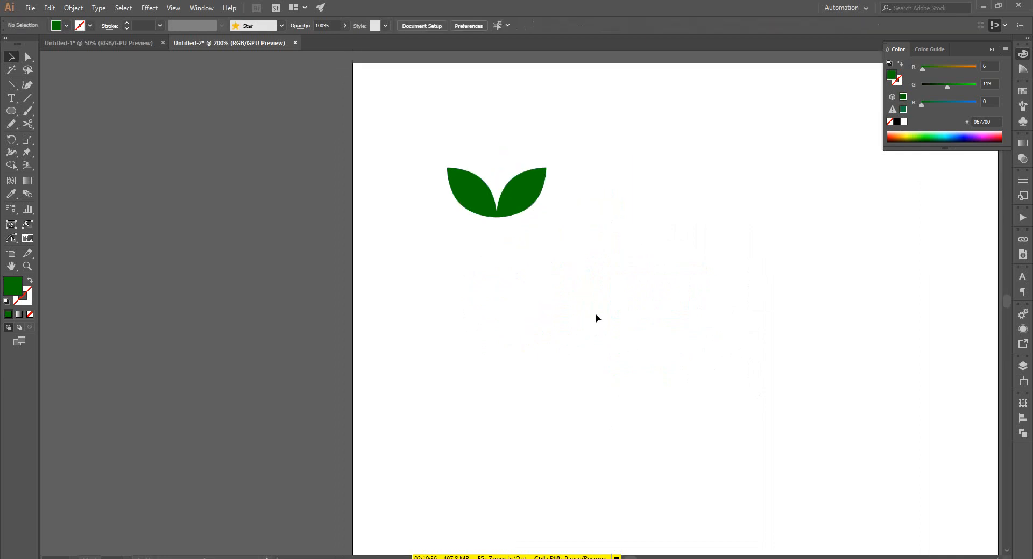
left_click(527, 197)
left_click_drag(400, 132, 677, 277)
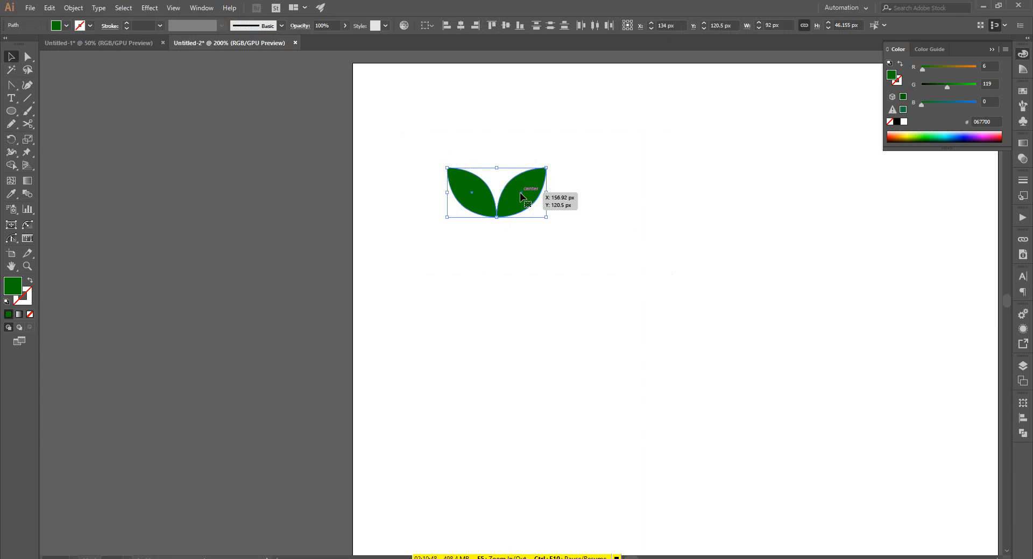
left_click_drag(521, 197, 513, 242)
left_click(651, 272)
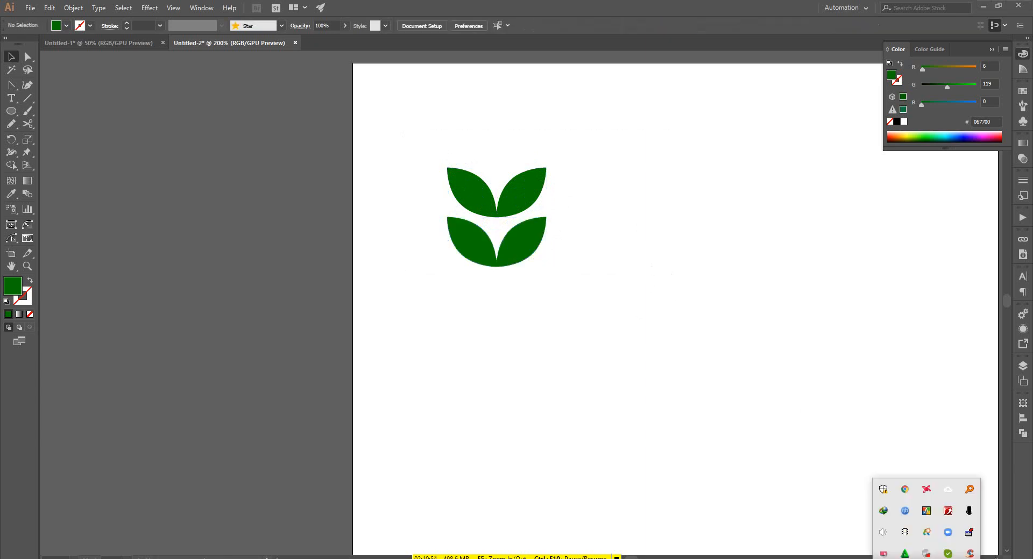
left_click(623, 363)
scroll(521, 466, "up", 1)
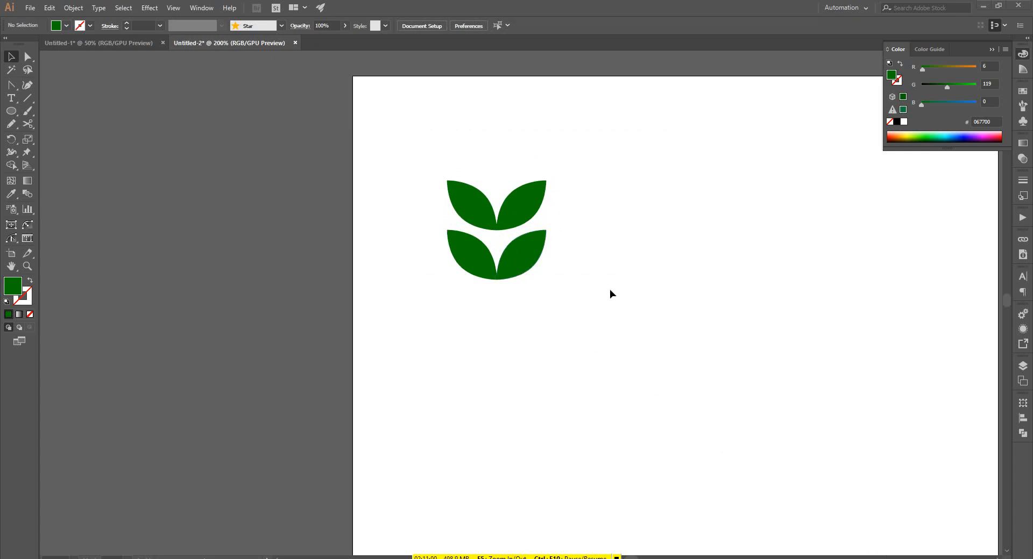
left_click_drag(442, 257, 556, 297)
key("Delete")
Select both leaves and duplicate them 46 px straight down, directly below the original pair
left_click(525, 223)
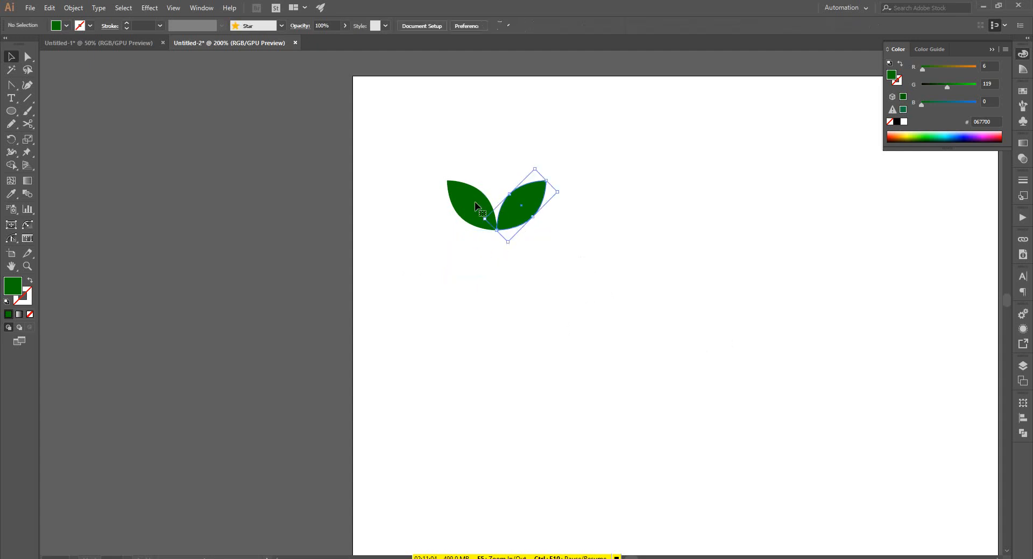
left_click_drag(435, 156, 583, 246)
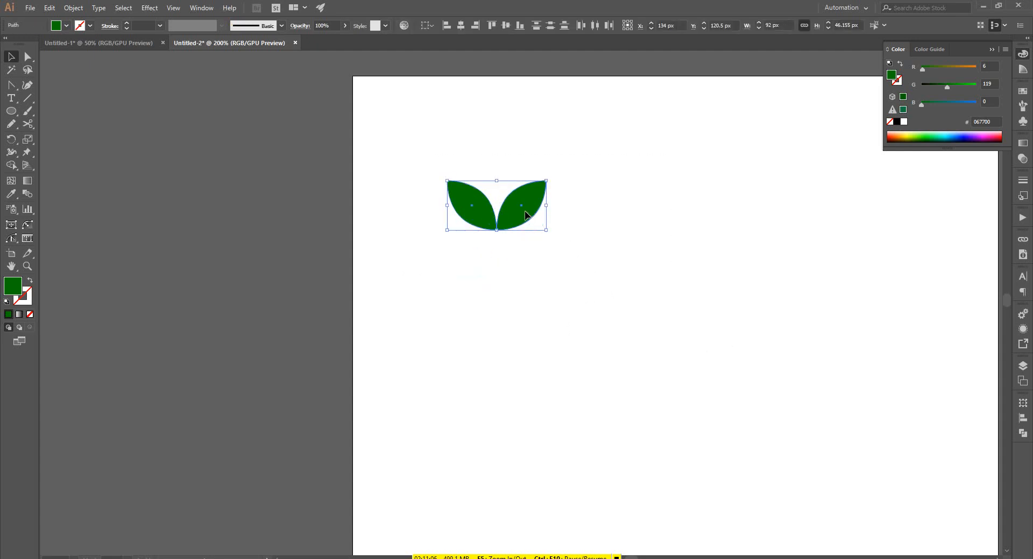
left_click_drag(526, 213, 519, 263)
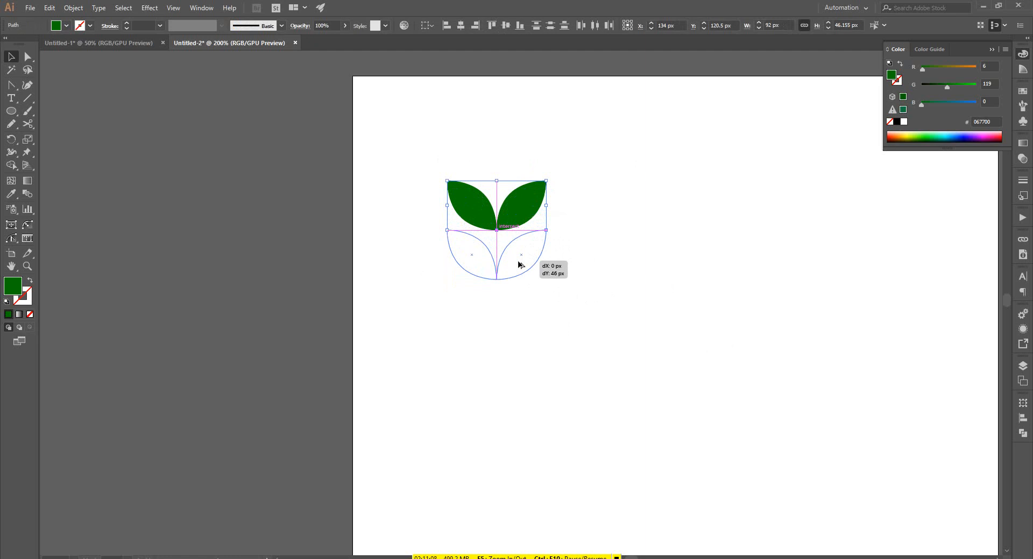
left_click_drag(519, 262, 519, 262)
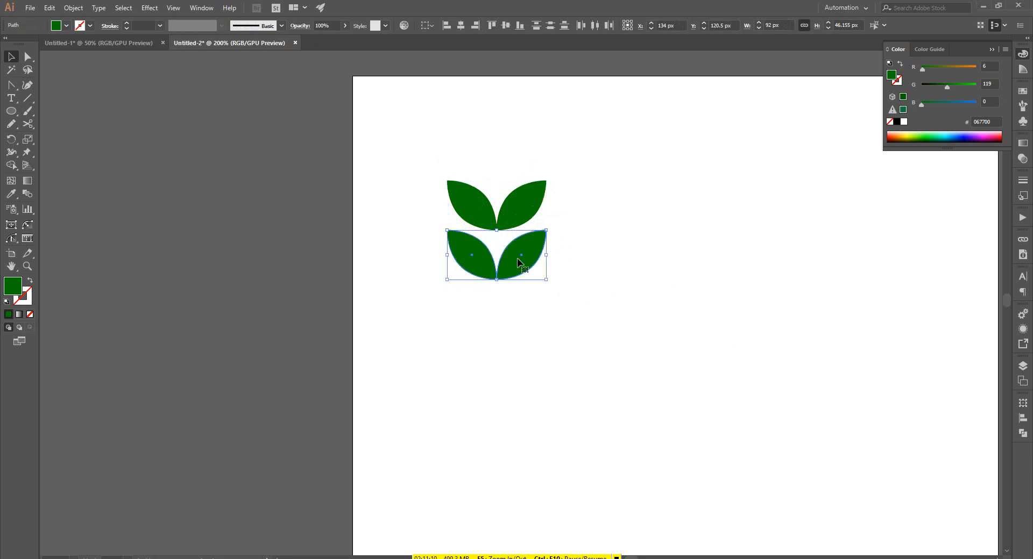
Repeat the leaf-pair duplication five more times to build a vertical column of seven pairs
key("ctrl+shift+b")
key("ctrl+d")
key("ctrl+d")
key("ctrl+d")
key("ctrl+d")
key("ctrl+d")
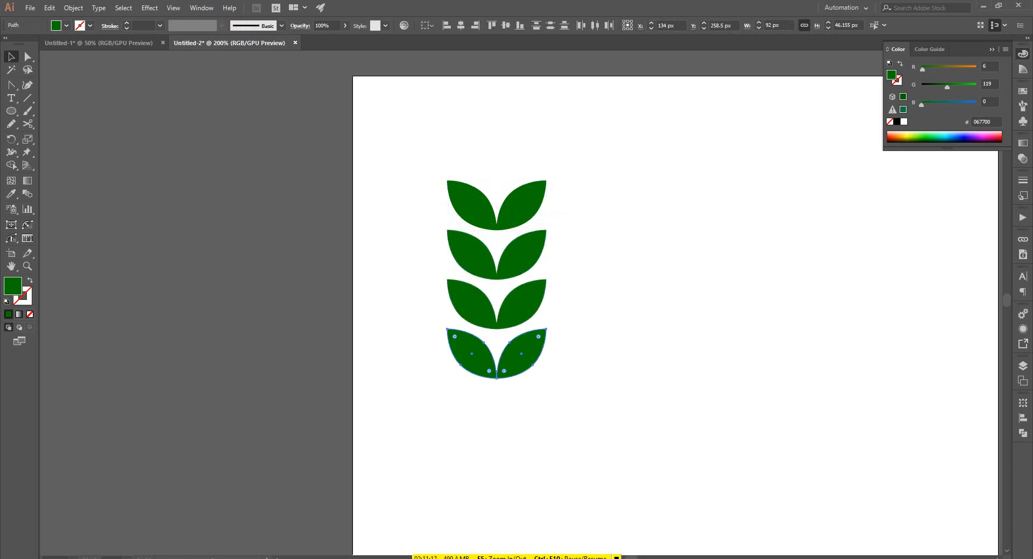
key("ctrl+shift+b")
scroll(592, 357, "down", 2)
scroll(586, 339, "down", 5)
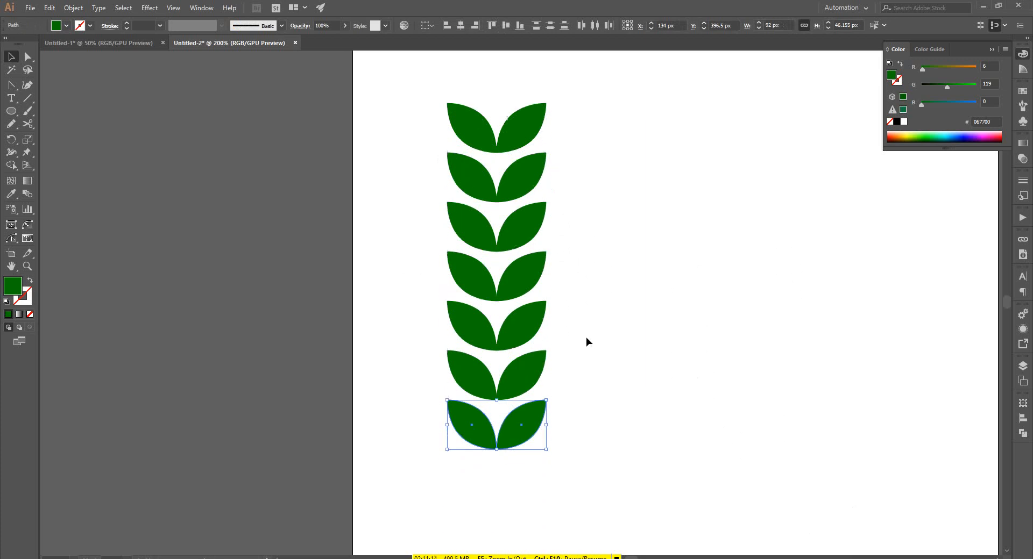
Repeat the duplication four more times to extend the leaf column to eleven pairs
key("a")
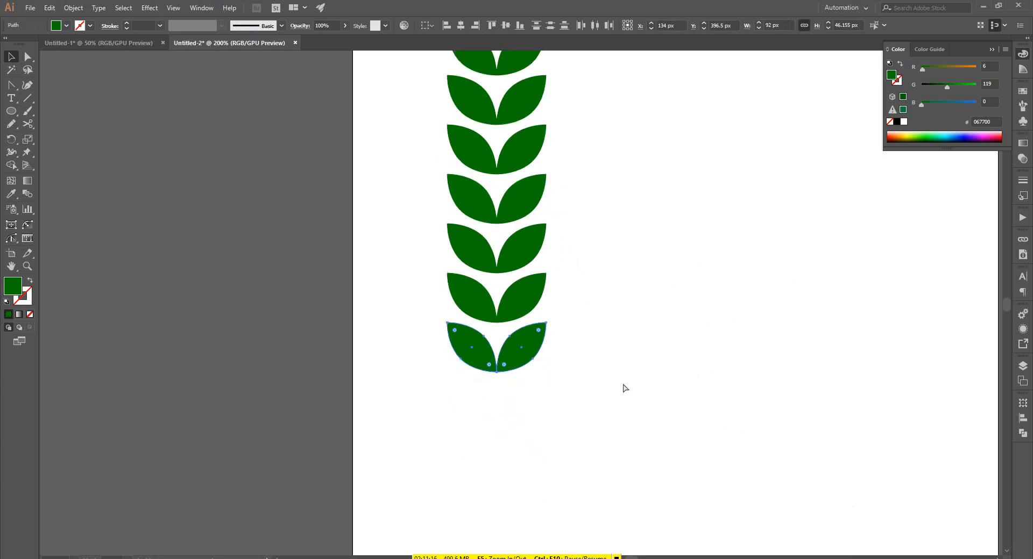
key("ctrl+d")
key("ctrl+d")
key("ctrl+d")
key("ctrl+d")
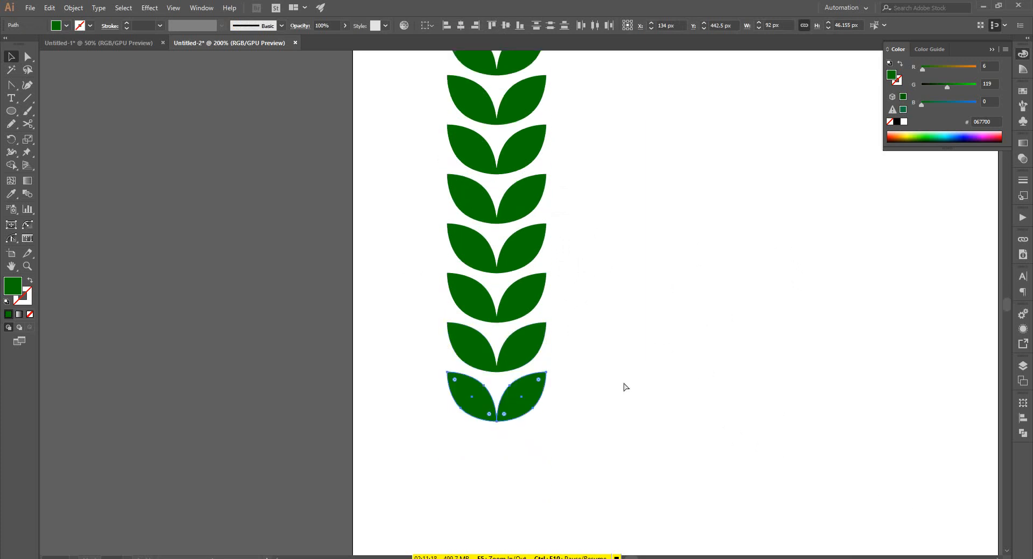
key("v")
scroll(623, 384, "down", 2)
scroll(592, 390, "down", 1)
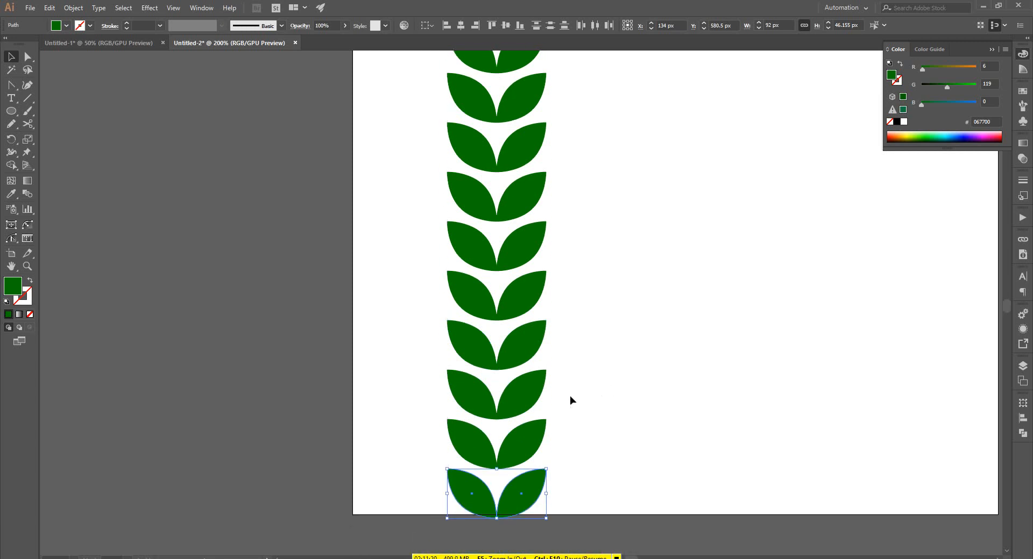
Move all eleven leaf pairs up so the column fits within the artboard, and group them
scroll(481, 437, "down", 2, "alt")
left_click_drag(416, 170, 632, 509)
left_click_drag(510, 417, 498, 381)
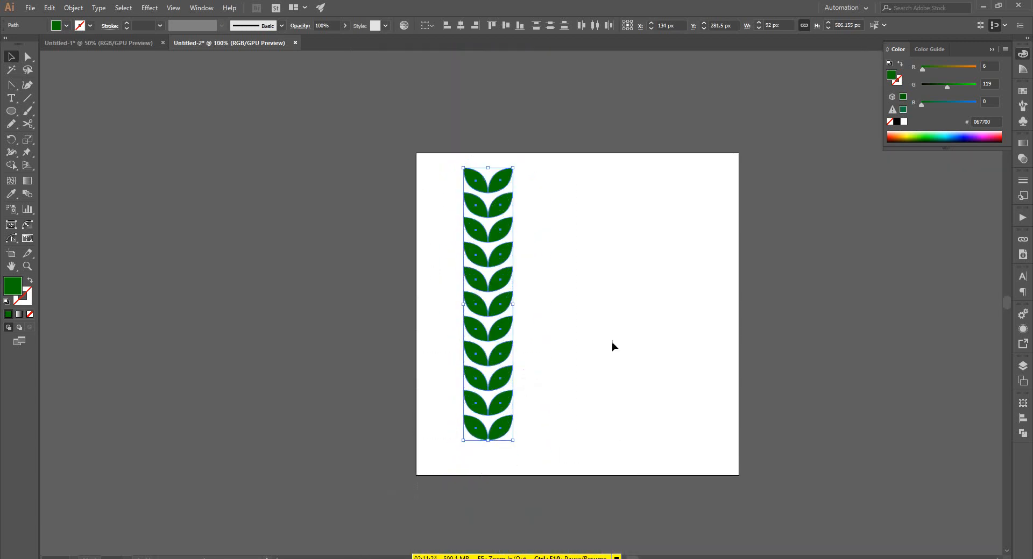
left_click(613, 342)
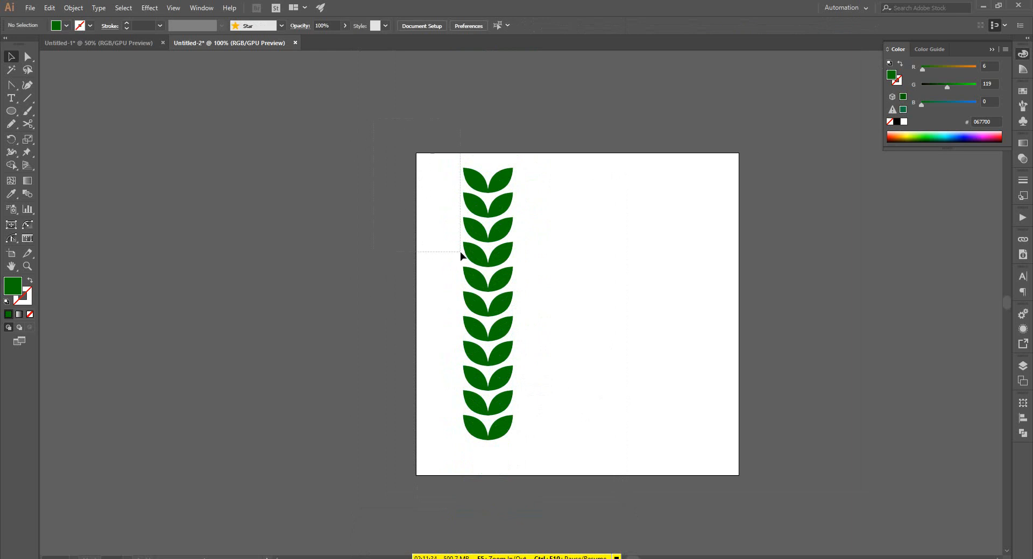
left_click_drag(460, 252, 521, 417)
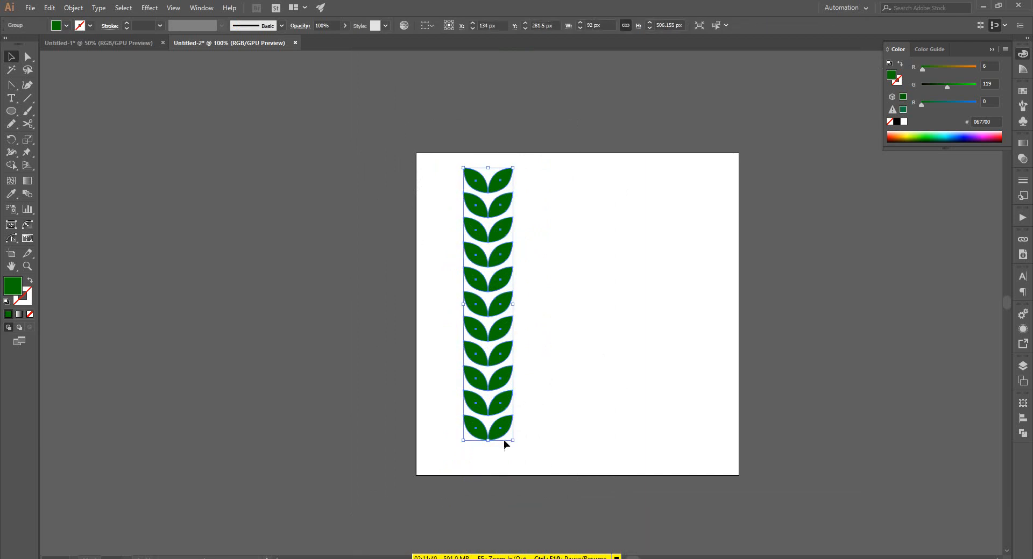
Scale the grouped leaf column proportionally to 46 px wide and move it to X 100 px, Y 235.5 px
left_click_drag(514, 441, 502, 403)
left_click(537, 264)
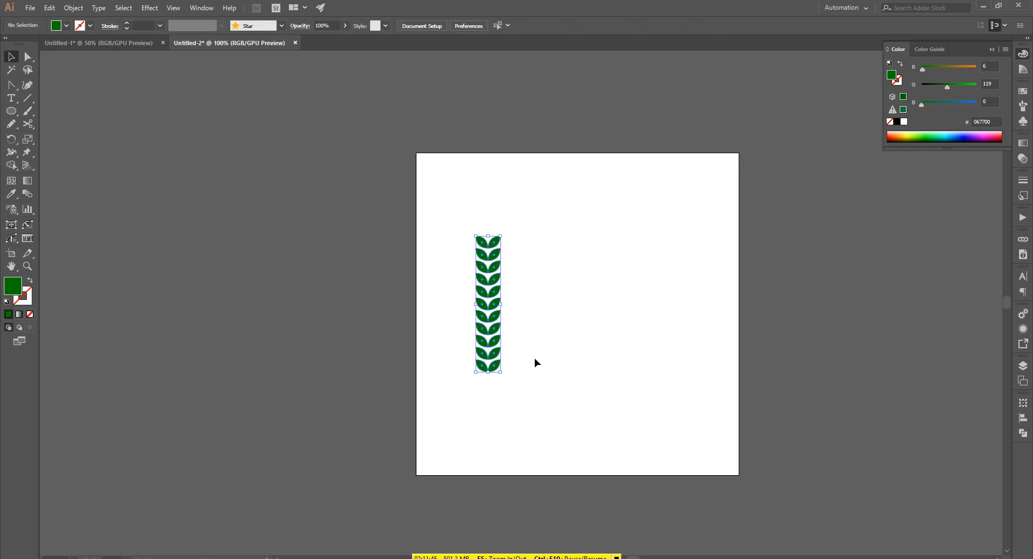
left_click(479, 292)
left_click_drag(479, 293, 460, 267)
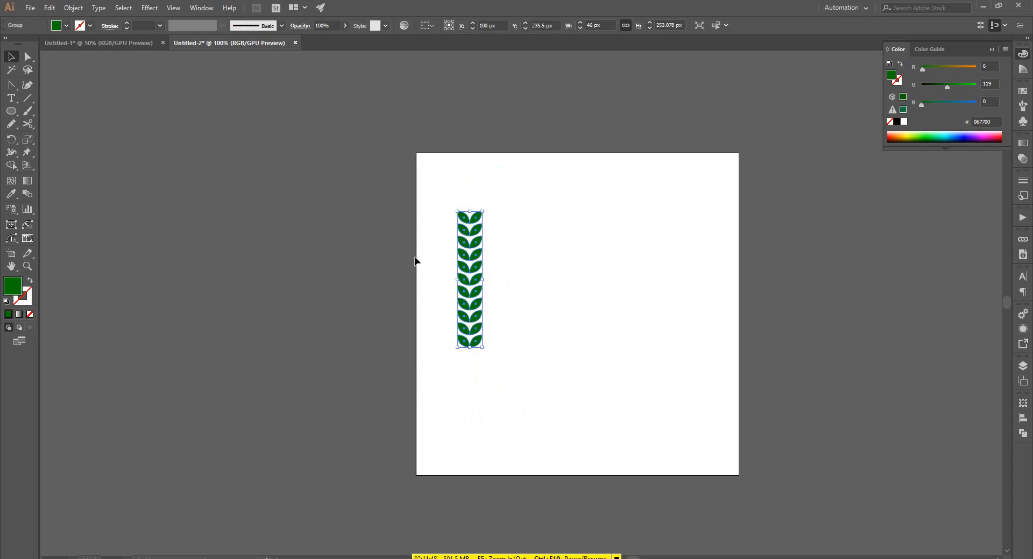
Shrink the grouped leaf column a little further about its center, keeping its proportions, and deselect it
scroll(415, 261, "up", 3)
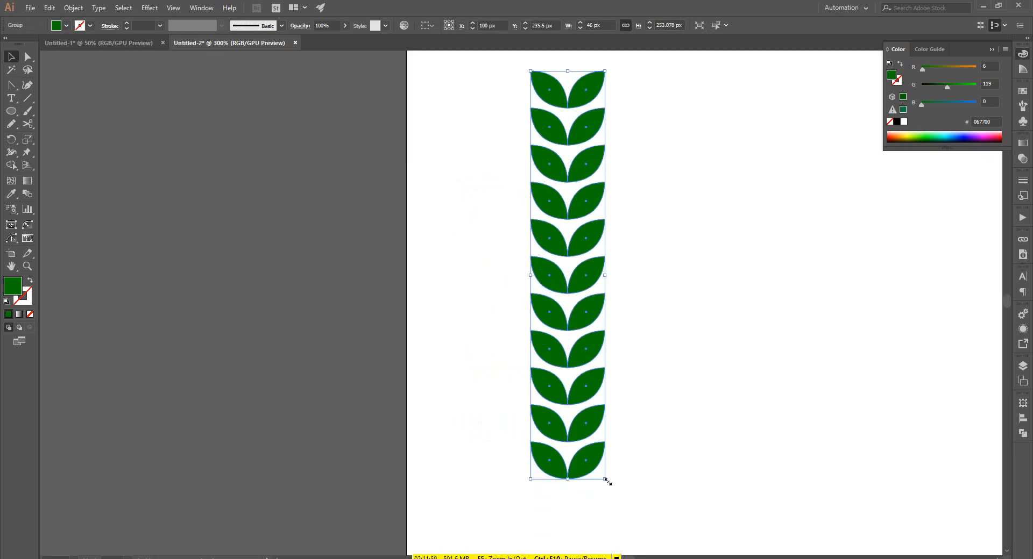
mouse_move(607, 481)
left_mouse_down()
mouse_move(589, 459)
mouse_move(597, 480)
left_mouse_up()
left_click(630, 386)
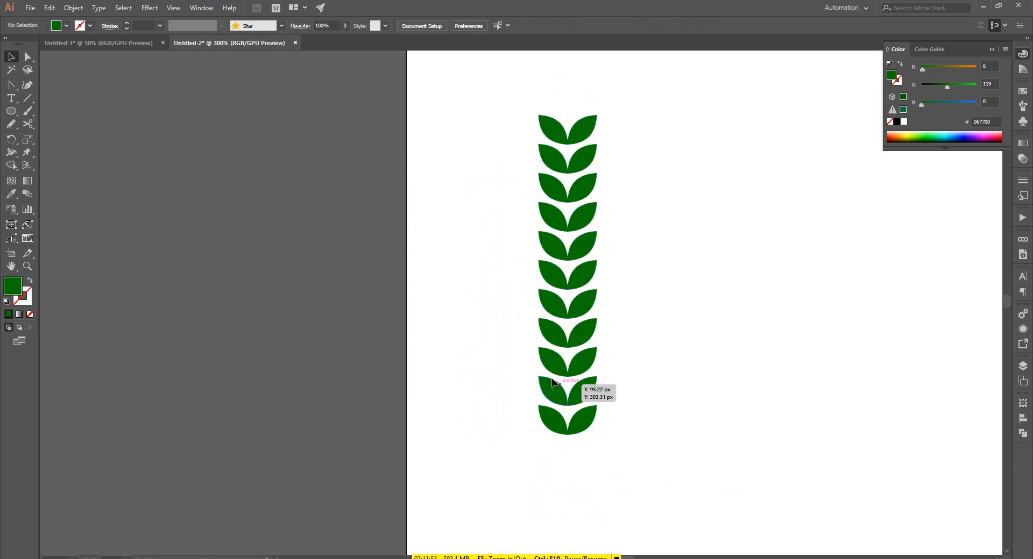
scroll(507, 372, "down", 2)
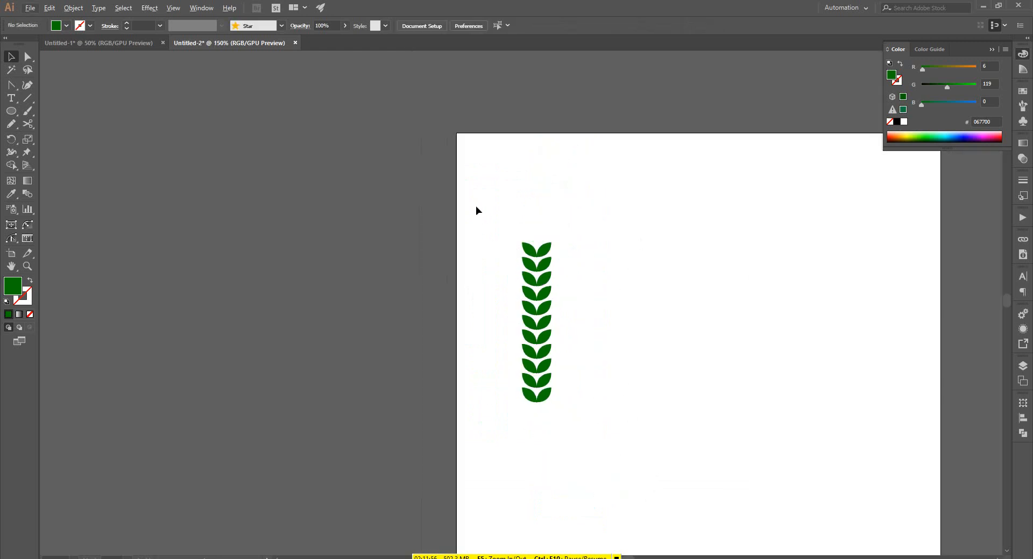
Enlarge the grouped leaf column proportionally about its center by roughly a third, and deselect it
left_click(543, 398)
left_click_drag(552, 403, 572, 430)
left_click(572, 430)
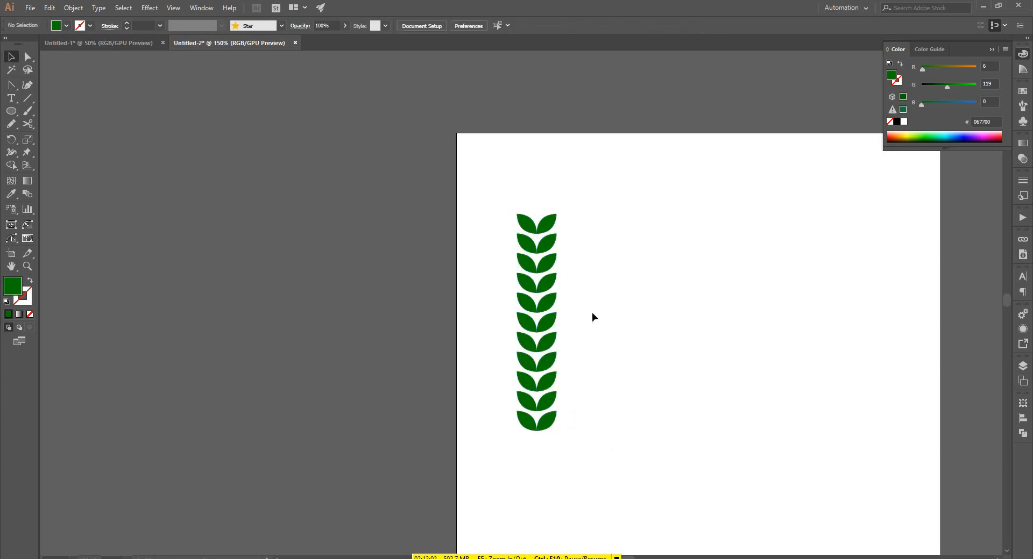
scroll(591, 312, "down", 4)
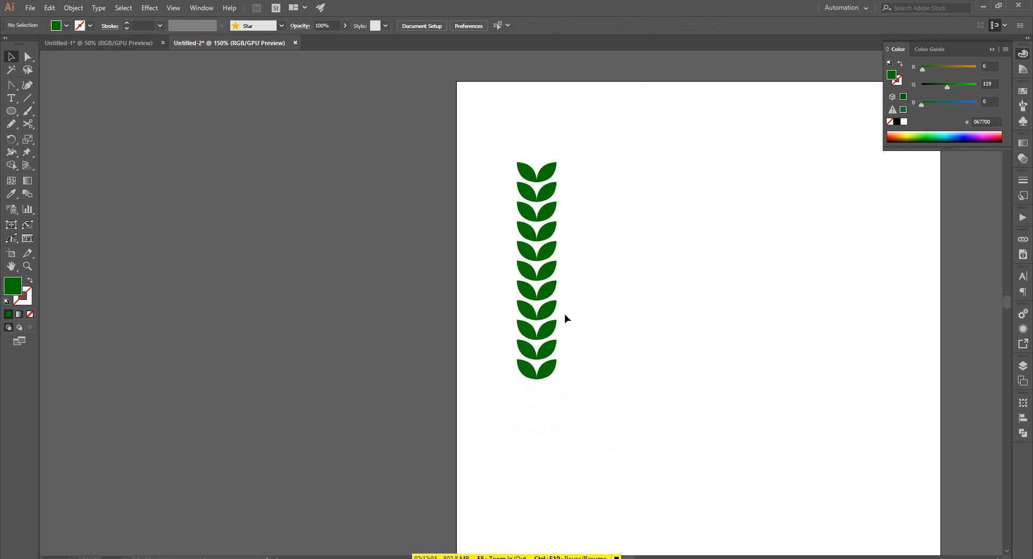
scroll(557, 318, "down", 1)
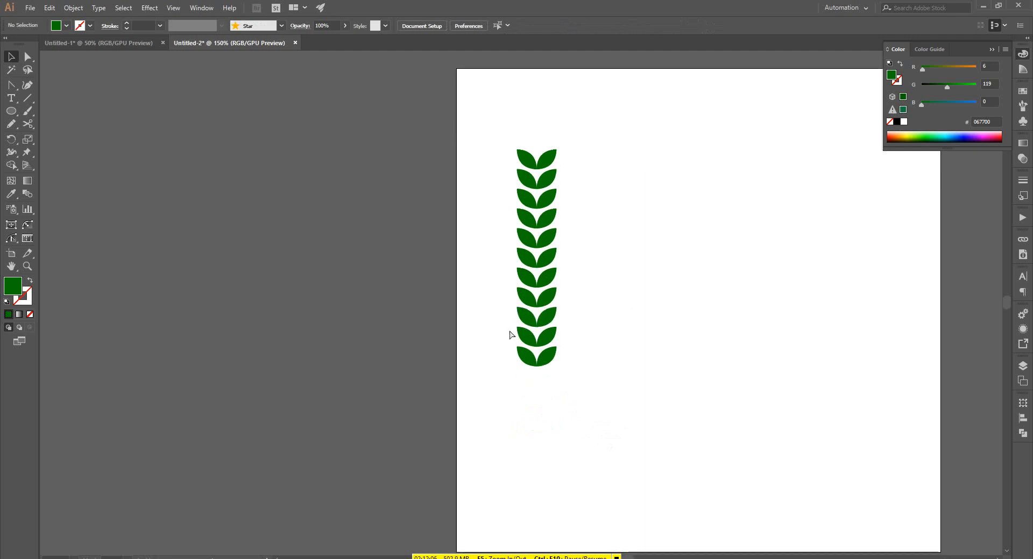
Create a new Art Brush from the grouped leaf column, with its colorization method set to Hue Shift
scroll(401, 375, "right", 10)
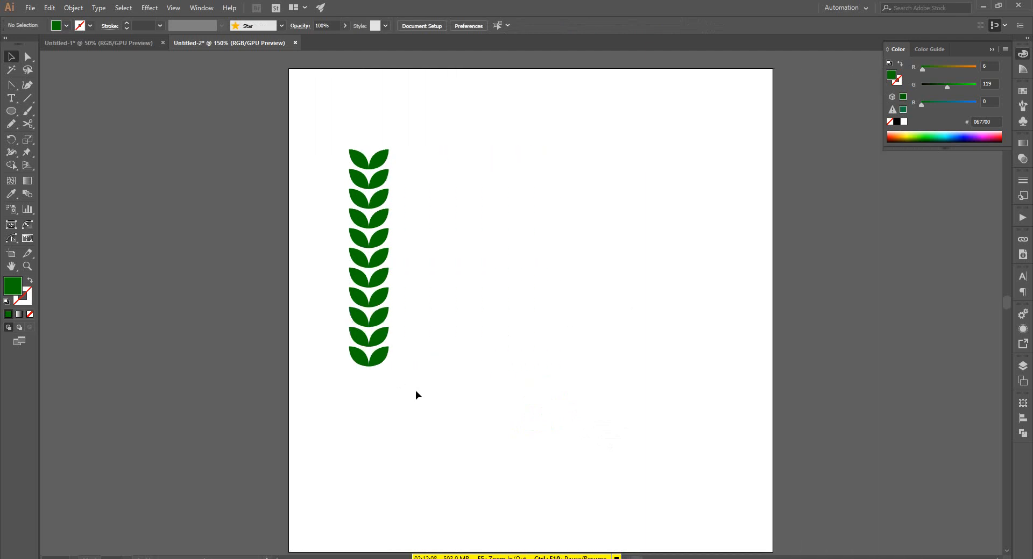
scroll(416, 390, "up", 3)
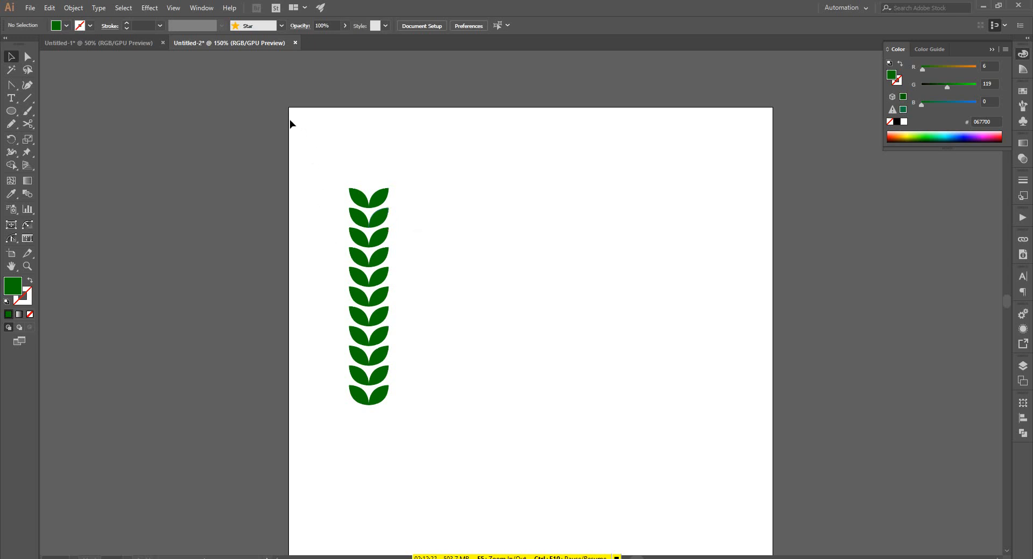
left_click_drag(290, 120, 478, 435)
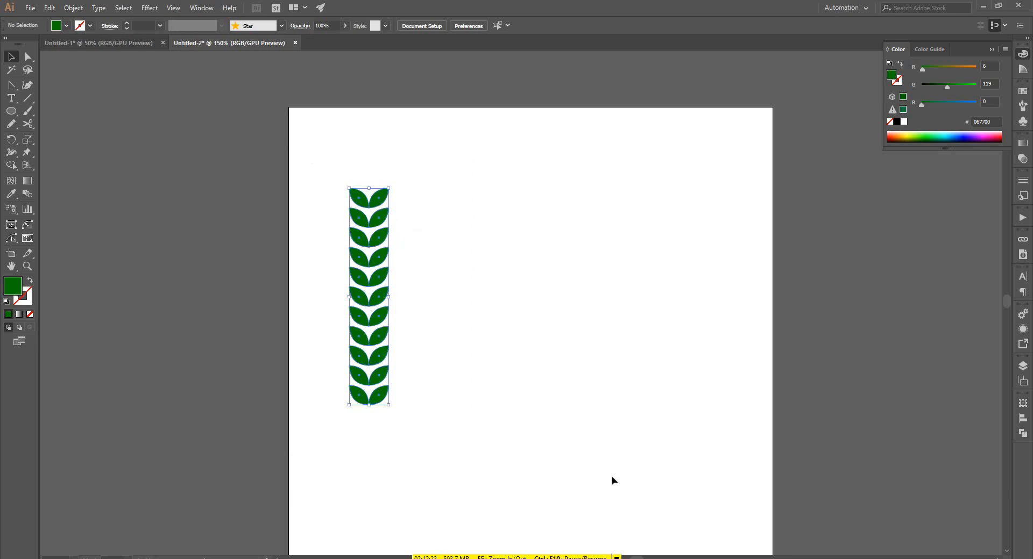
left_click(1023, 107)
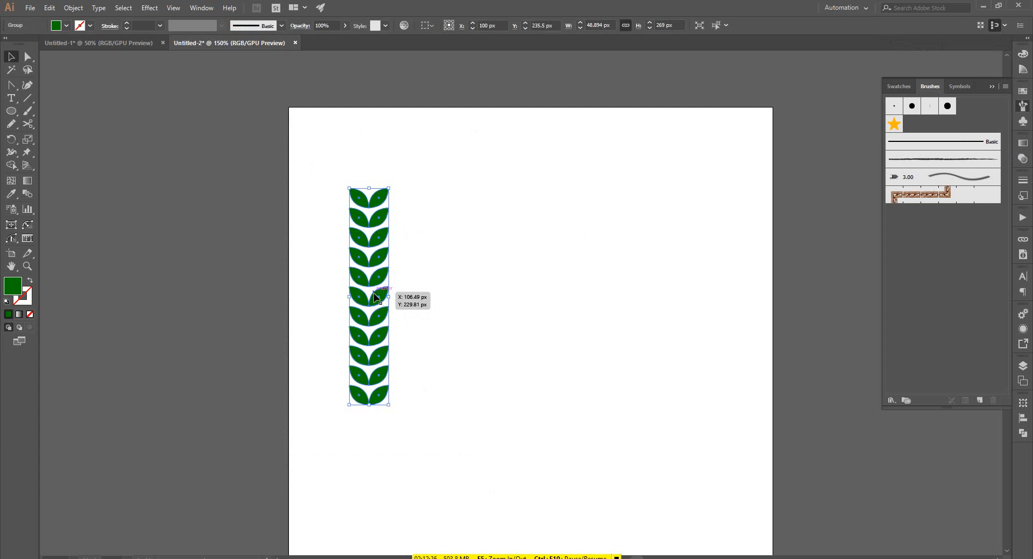
mouse_move(375, 298)
left_mouse_down()
mouse_move(525, 272)
mouse_move(926, 237)
mouse_move(917, 243)
left_mouse_up()
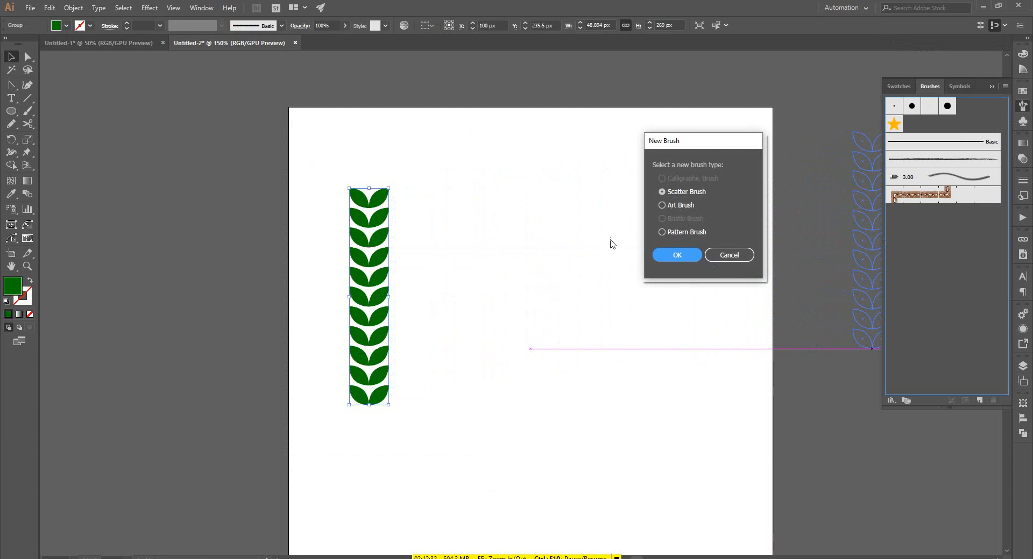
left_click(662, 206)
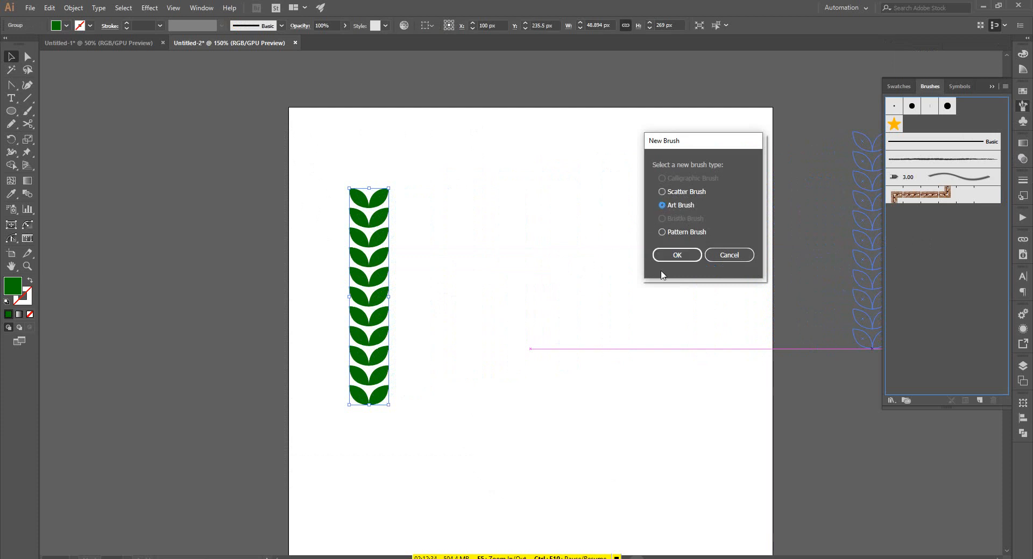
left_click(677, 256)
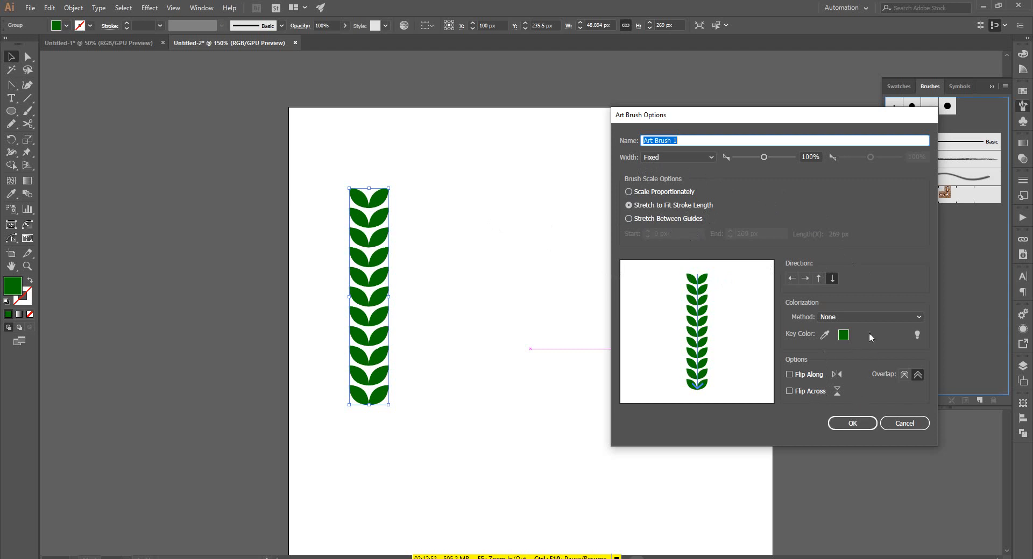
left_click(842, 317)
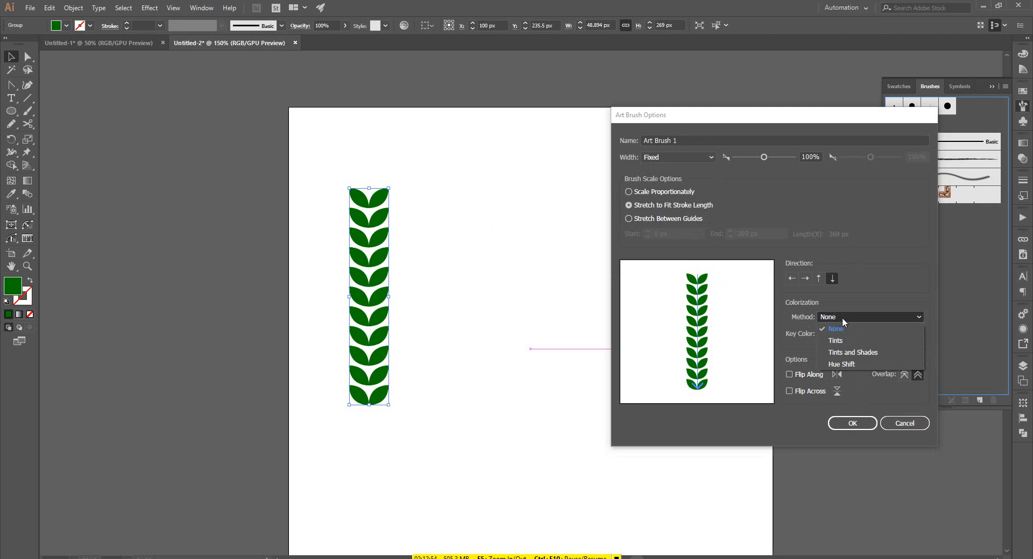
left_click(845, 364)
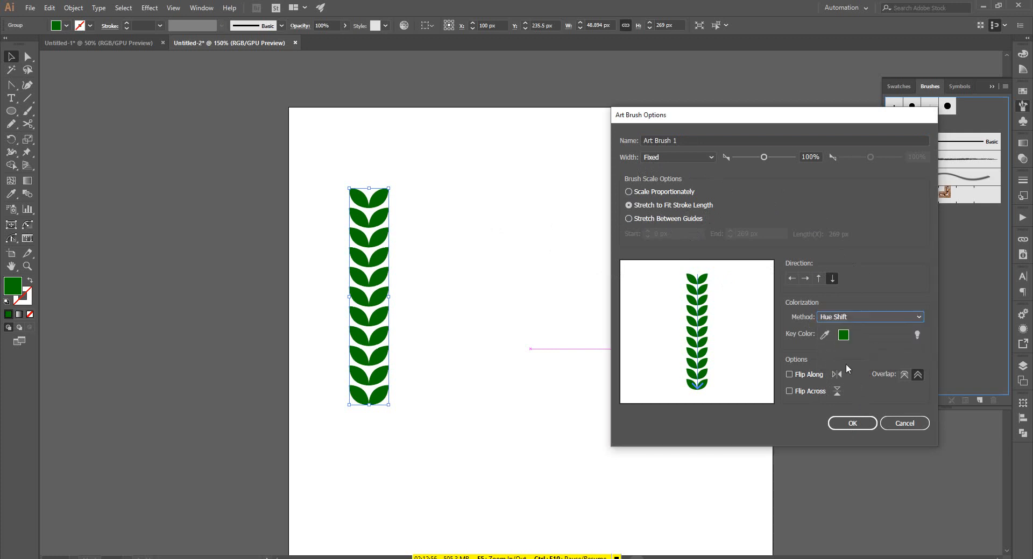
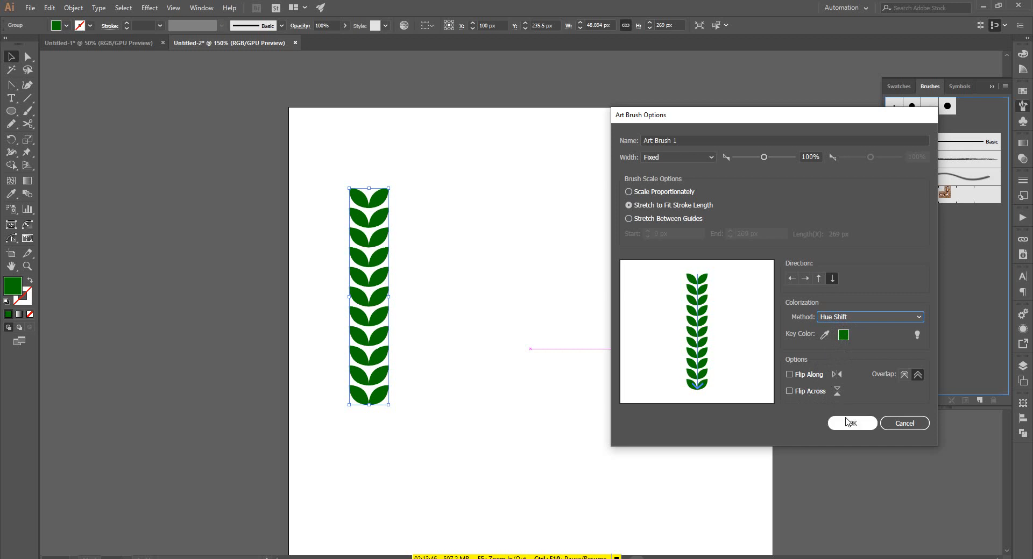
left_click(848, 423)
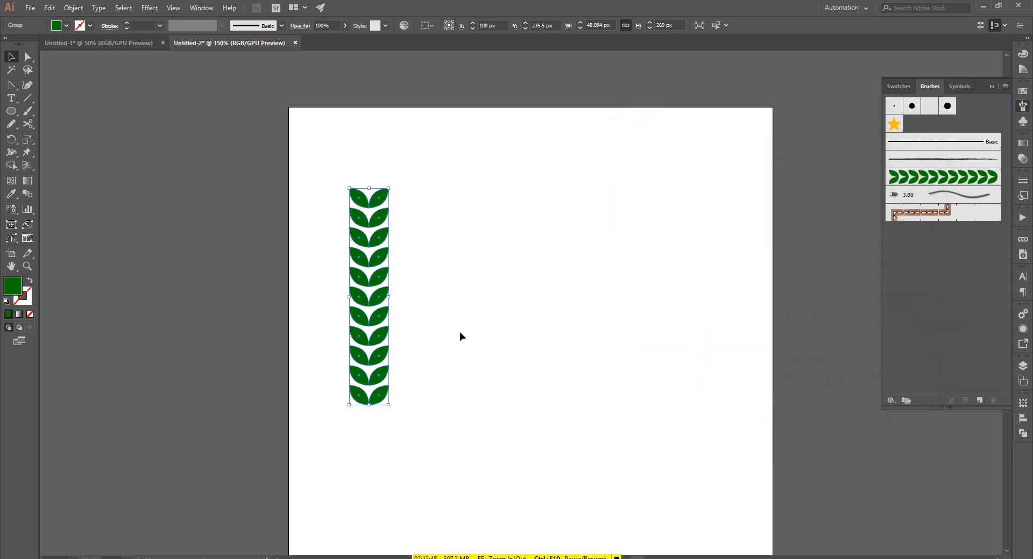
Try the leaf art brush with an S-shaped Paintbrush stroke beside the leaf column, and undo the stroke
scroll(309, 337, "down", 2, "alt")
scroll(317, 327, "down", 3)
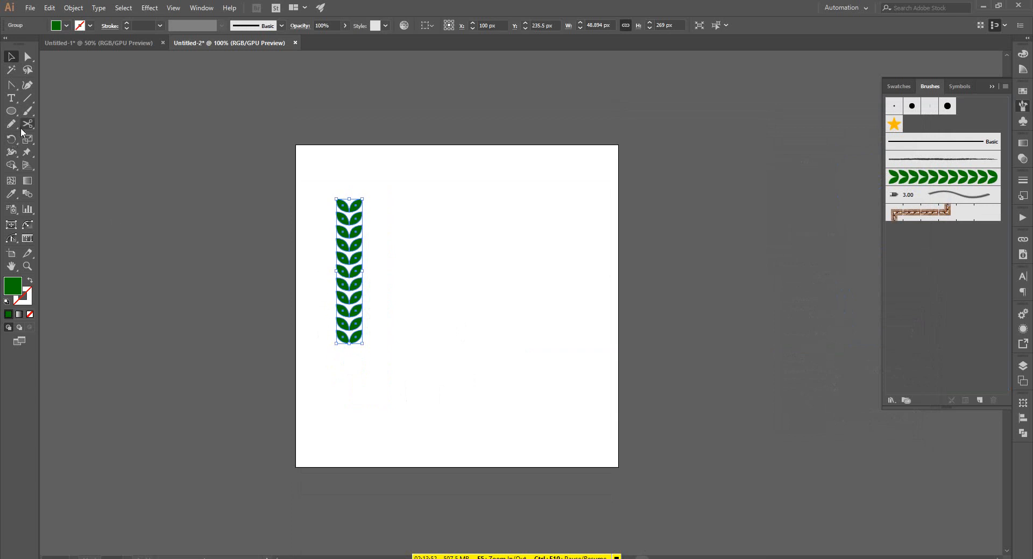
left_click(27, 111)
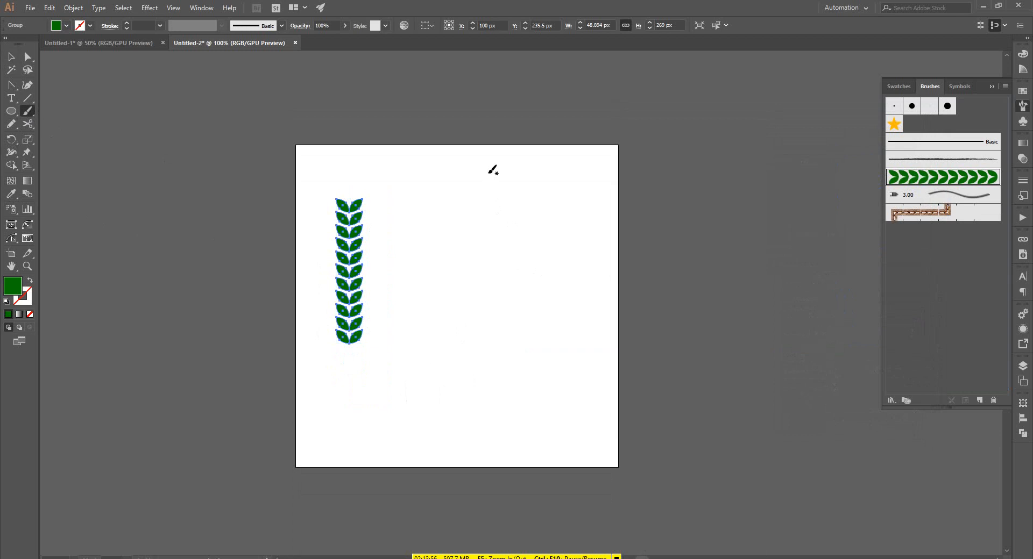
mouse_move(478, 174)
left_mouse_down()
mouse_move(436, 215)
mouse_move(461, 258)
mouse_move(509, 281)
mouse_move(540, 334)
mouse_move(501, 420)
left_mouse_up()
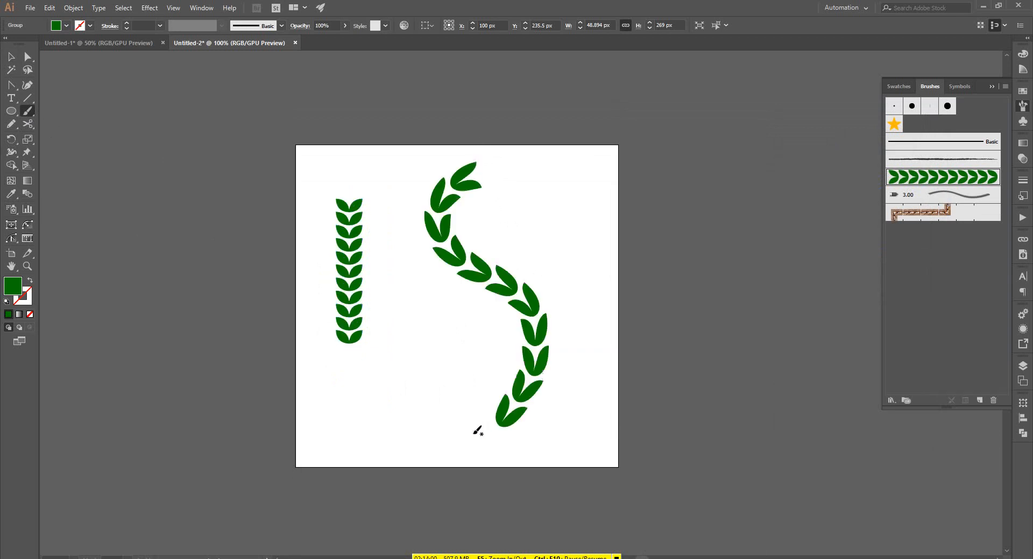
key("ctrl+z")
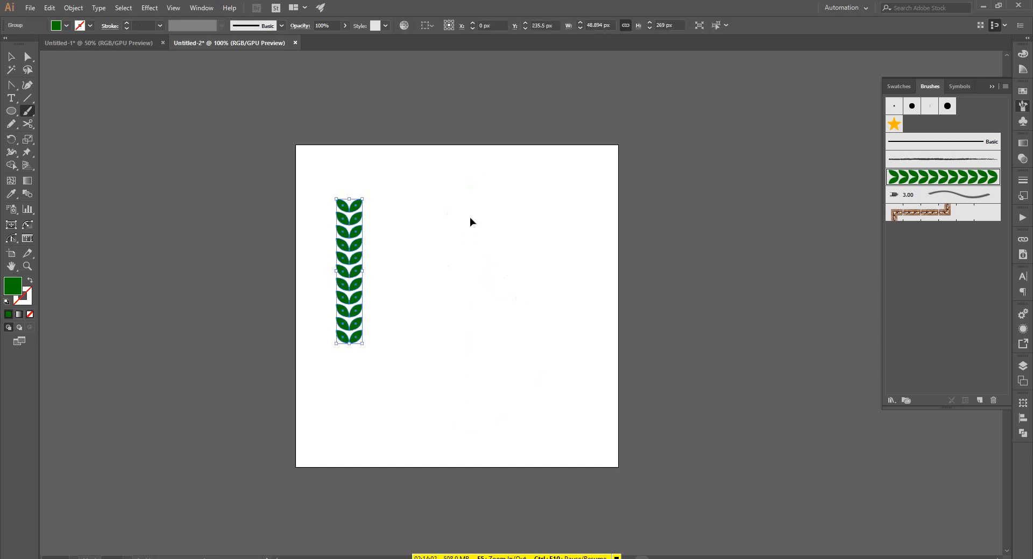
Try a long curved leaf stroke across the artboard and a shorter one, undoing each stroke
mouse_move(480, 162)
left_mouse_down()
mouse_move(460, 171)
mouse_move(421, 226)
mouse_move(411, 282)
mouse_move(421, 336)
mouse_move(536, 433)
left_mouse_up()
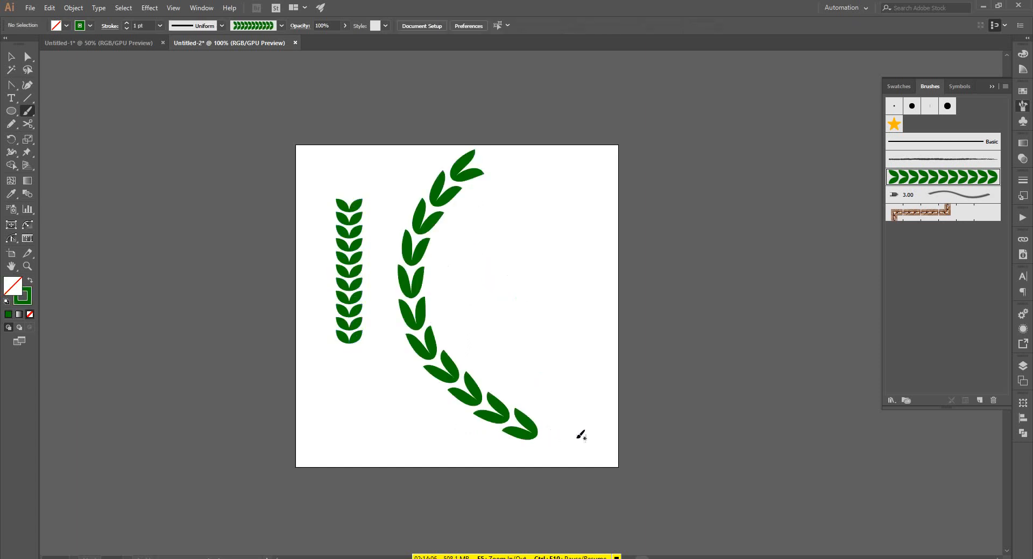
scroll(592, 410, "down", 1)
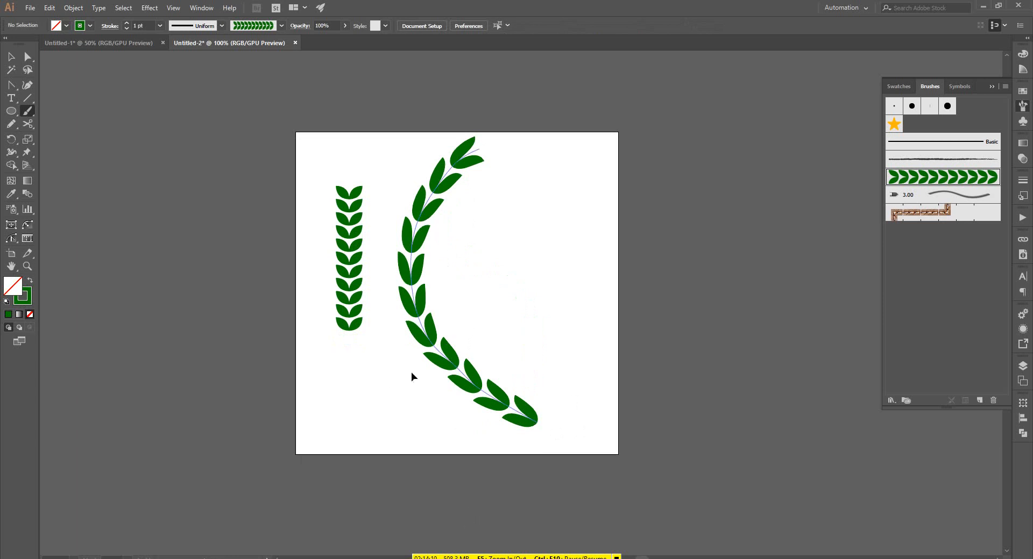
key("ctrl+z")
mouse_move(451, 232)
left_mouse_down()
mouse_move(442, 244)
mouse_move(463, 293)
left_mouse_up()
key("ctrl+z")
Paint a short curved leaf branch beside the leaf column, move it slightly closer to the column, and deselect it
mouse_move(438, 196)
left_mouse_down()
mouse_move(435, 266)
mouse_move(490, 325)
left_mouse_up()
left_click(11, 56)
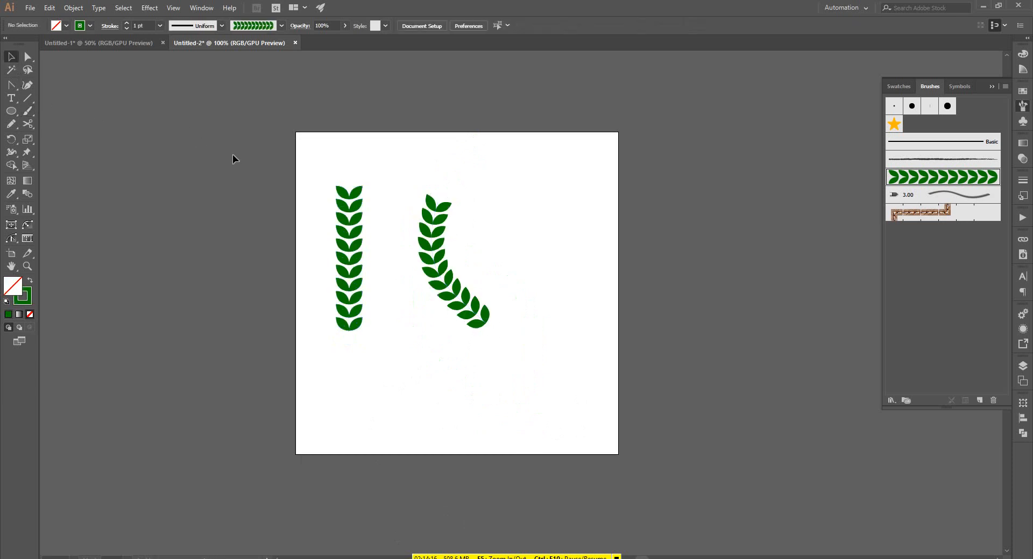
left_click_drag(446, 261, 426, 266)
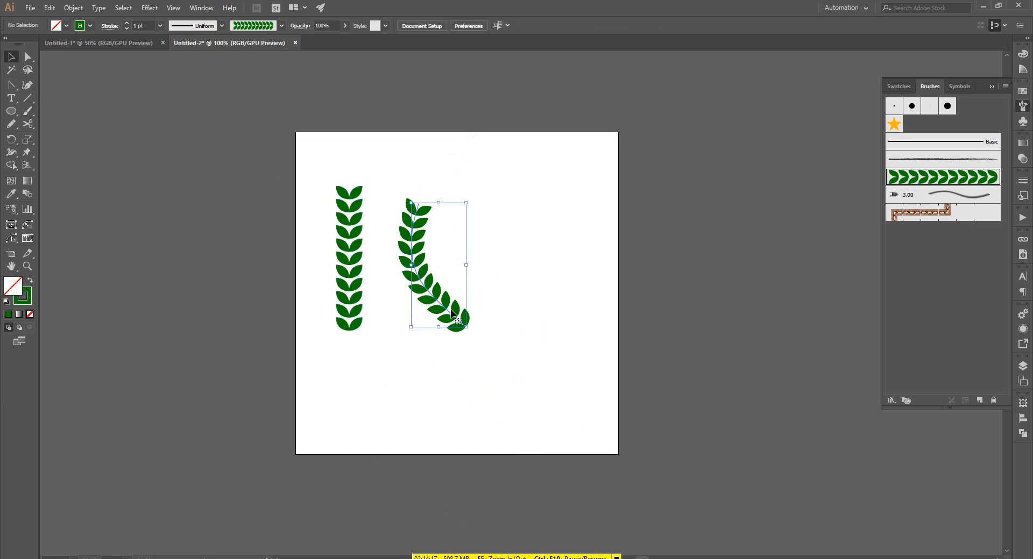
left_click(536, 321)
Paint an opposing curved leaf branch facing the first one, and a nearly straight branch between the two
key("b")
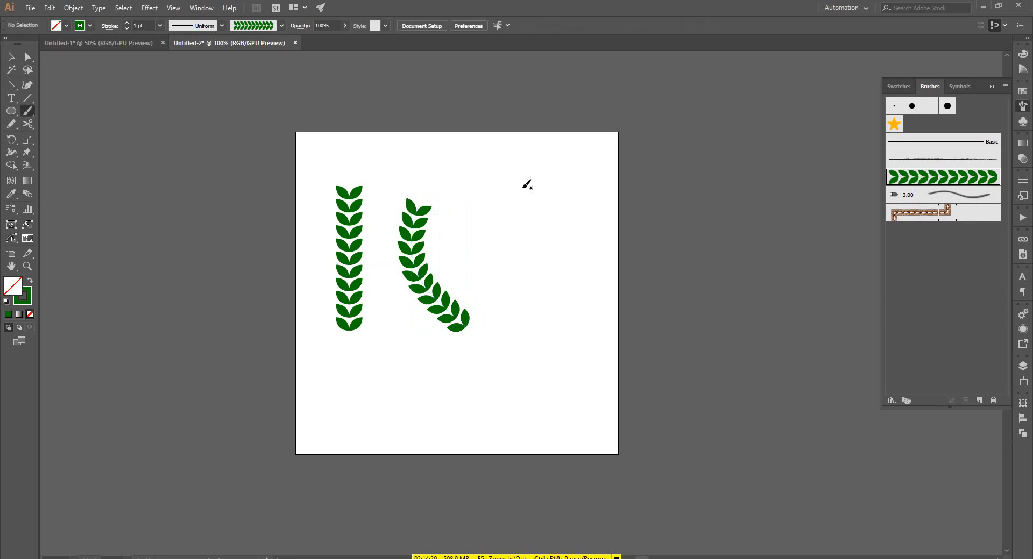
mouse_move(528, 190)
left_mouse_down()
mouse_move(538, 279)
mouse_move(507, 326)
left_mouse_up()
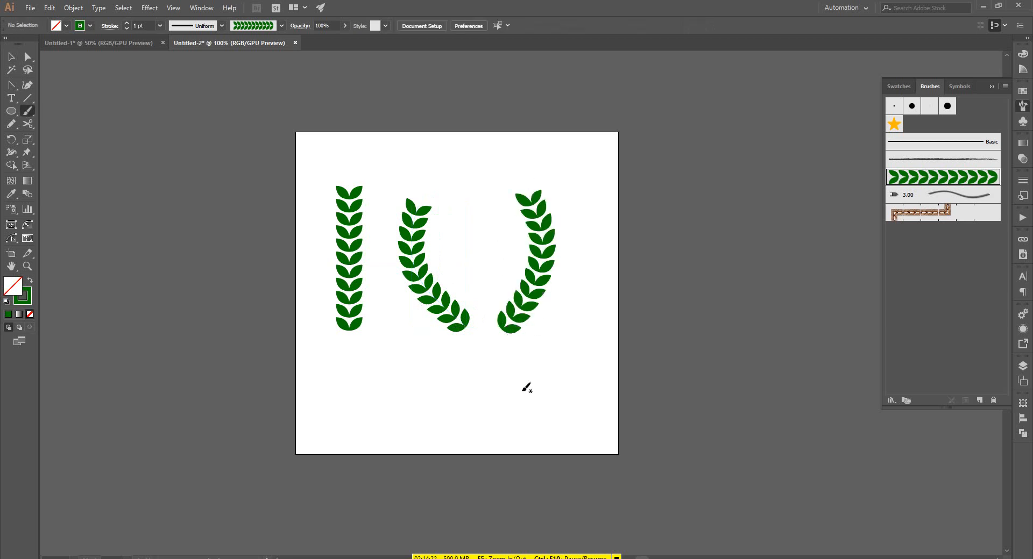
mouse_move(487, 250)
left_mouse_down()
mouse_move(475, 207)
mouse_move(426, 144)
left_mouse_up()
key("ctrl+z")
mouse_move(471, 183)
left_mouse_down()
mouse_move(487, 211)
mouse_move(487, 321)
left_mouse_up()
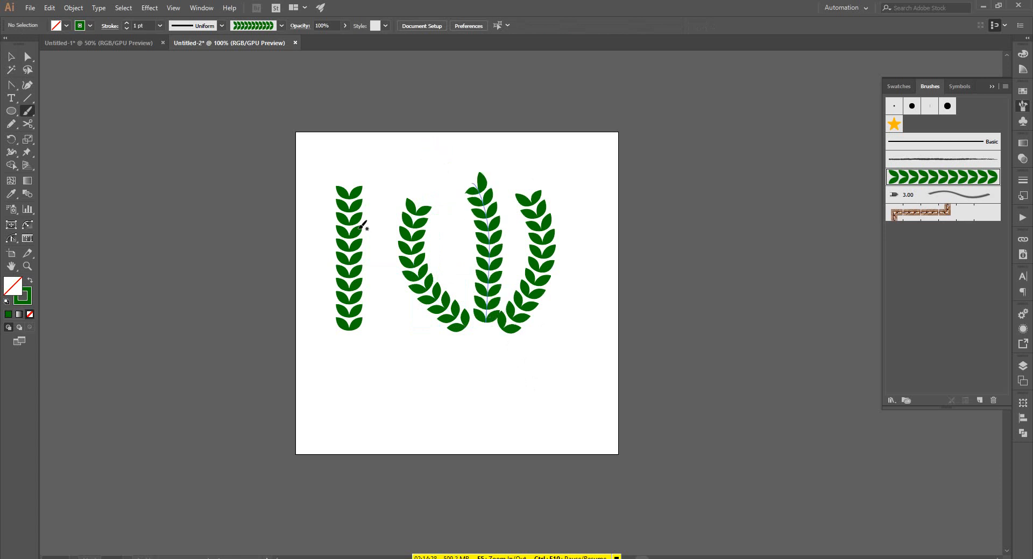
Delete the three painted leaf branches, keeping the original leaf column
left_click(7, 59)
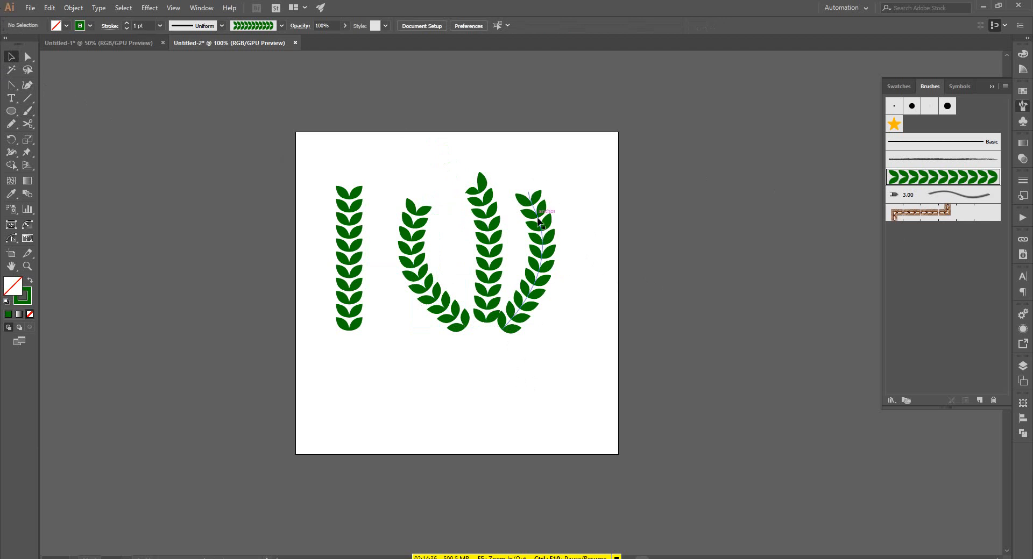
left_click_drag(448, 238, 593, 339)
key("Delete")
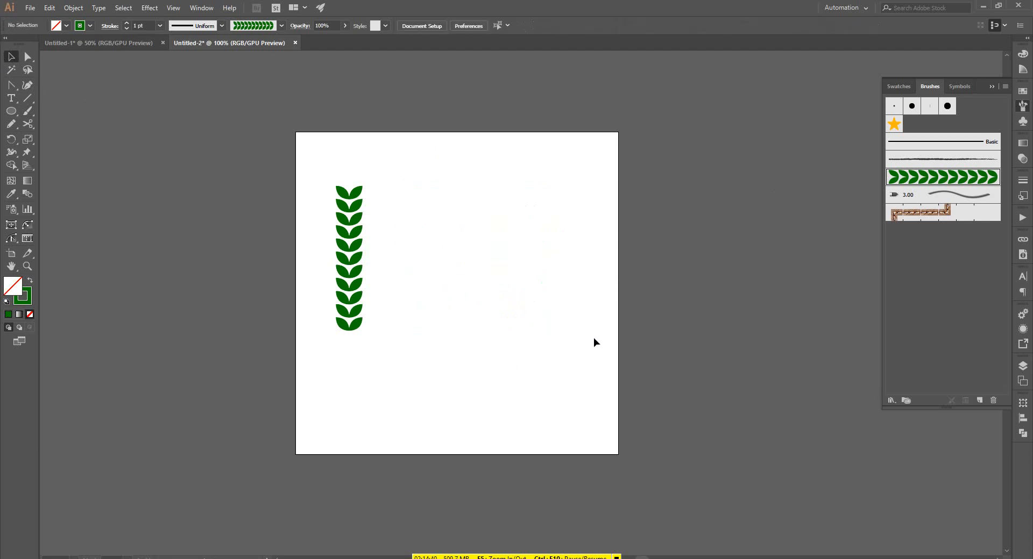
Try painting a V-shaped pair of curved leaf branches beside the column, and undo both strokes
left_click(28, 110)
mouse_move(489, 330)
left_mouse_down()
mouse_move(452, 285)
mouse_move(441, 187)
mouse_move(410, 193)
mouse_move(420, 260)
mouse_move(471, 321)
left_mouse_up()
key("ctrl+z")
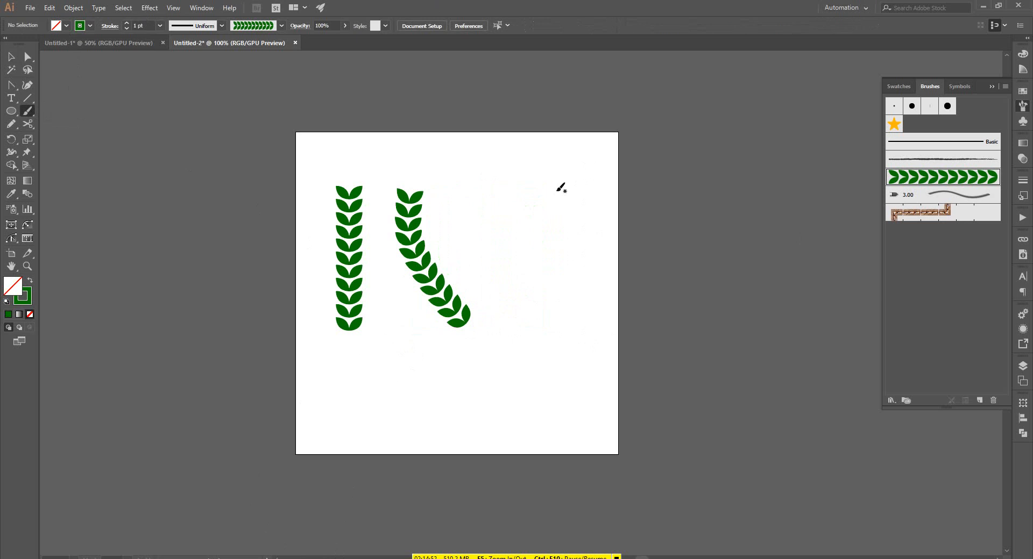
mouse_move(561, 187)
left_mouse_down()
mouse_move(530, 267)
mouse_move(477, 312)
left_mouse_up()
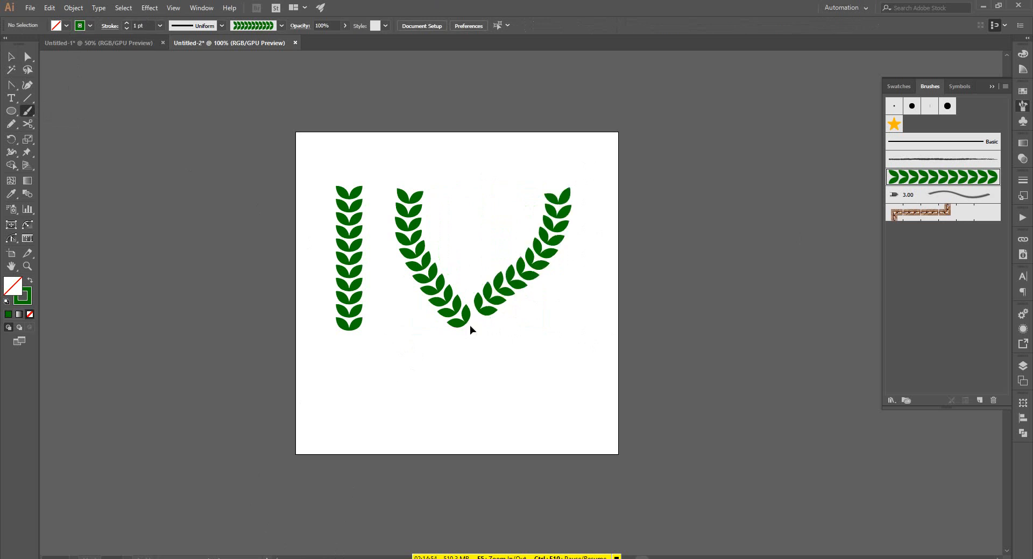
key("ctrl+z")
mouse_move(570, 195)
left_mouse_down()
mouse_move(550, 262)
mouse_move(482, 323)
left_mouse_up()
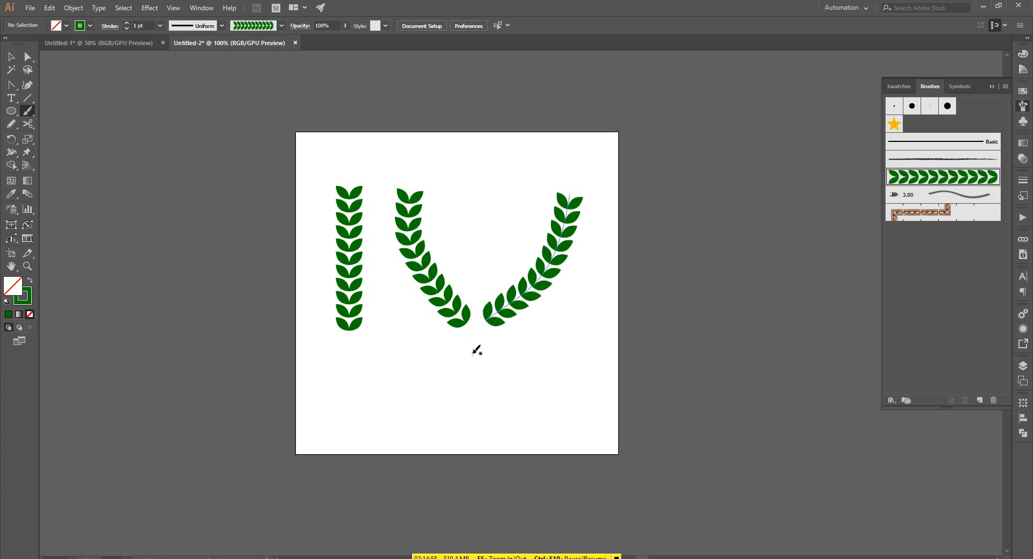
key("ctrl+z")
key("ctrl+z")
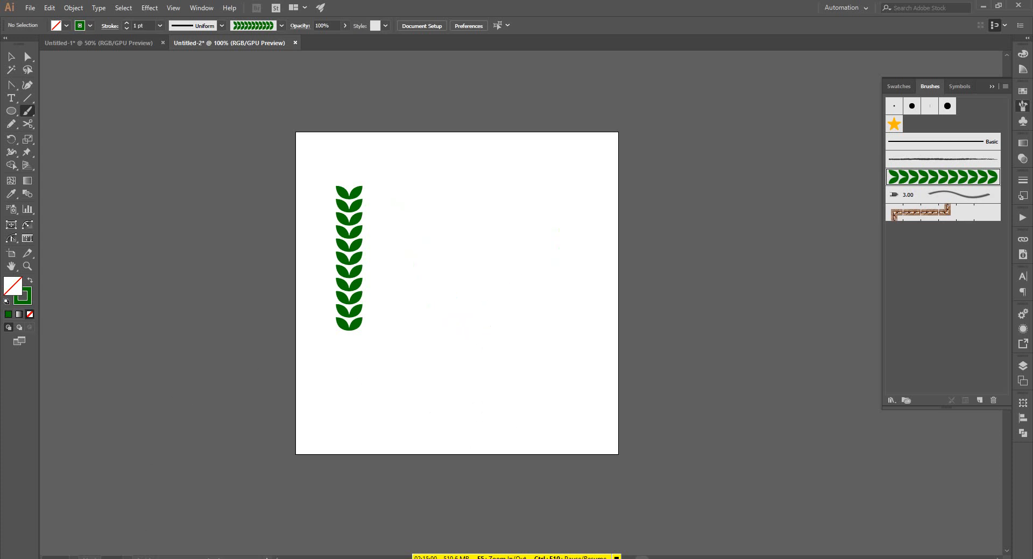
Switch to the web browser and search Google for "tree illustration vector"
mouse_move(230, 551)
left_click(165, 517)
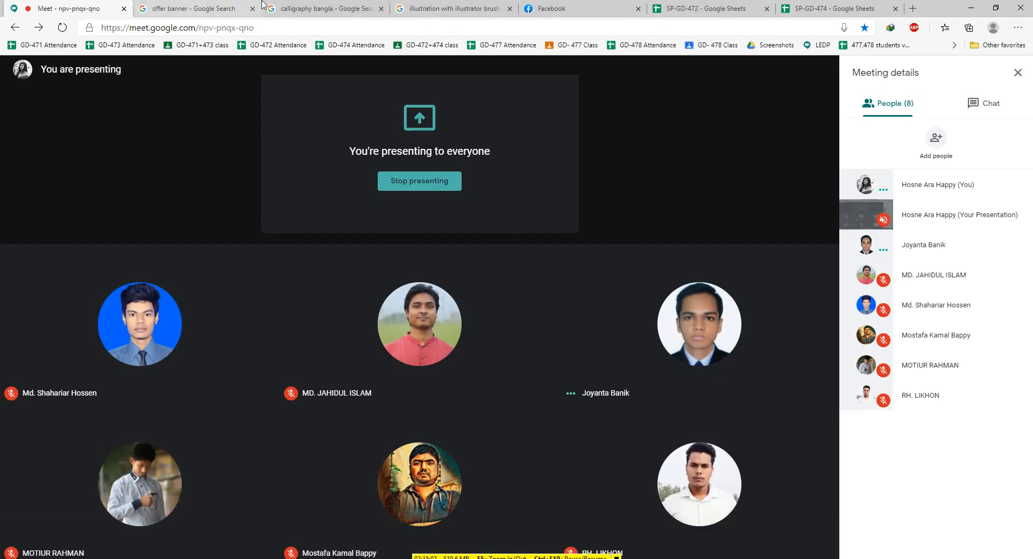
left_click(445, 6)
left_click(423, 34)
type("tr")
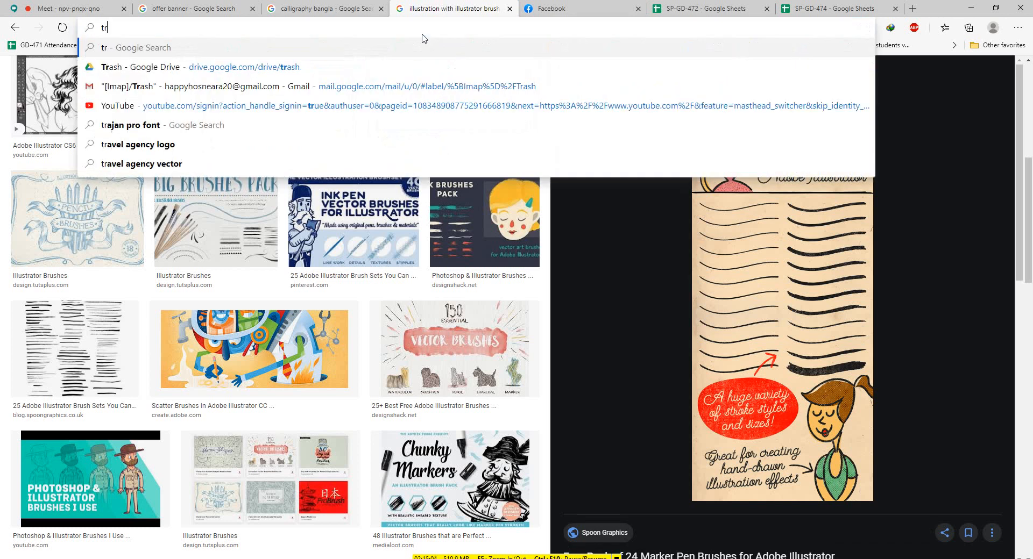
type("ee ill")
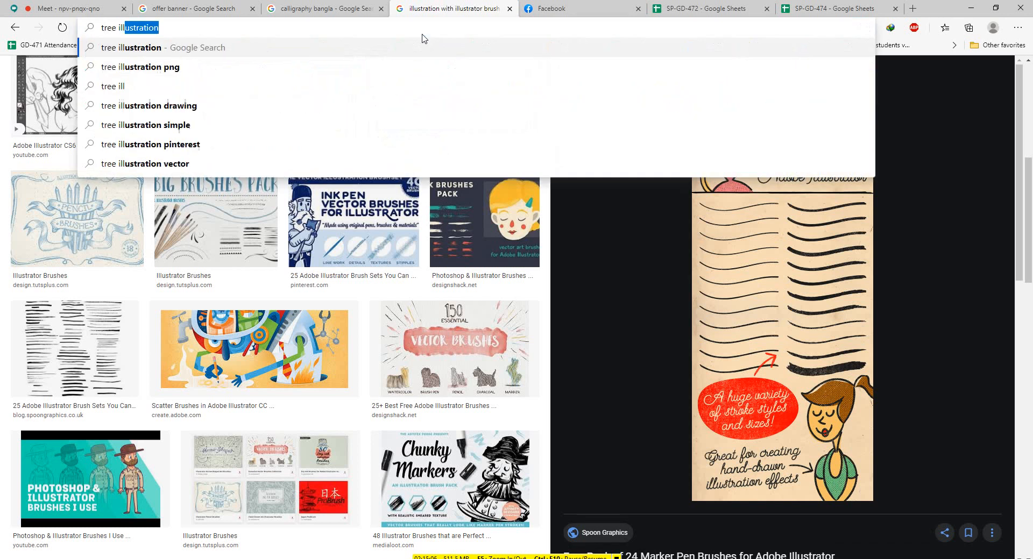
type("ustration ve")
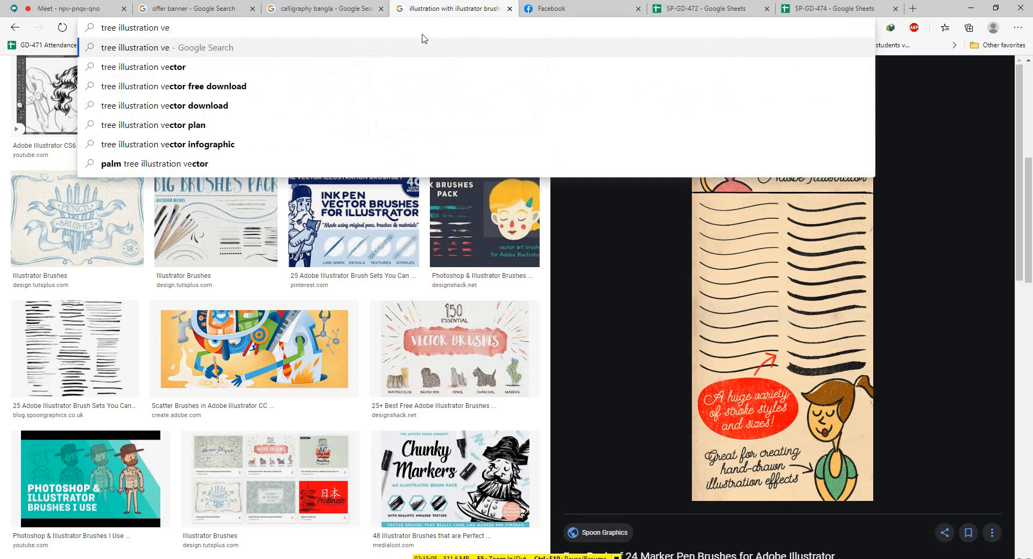
key("Down")
key("Return")
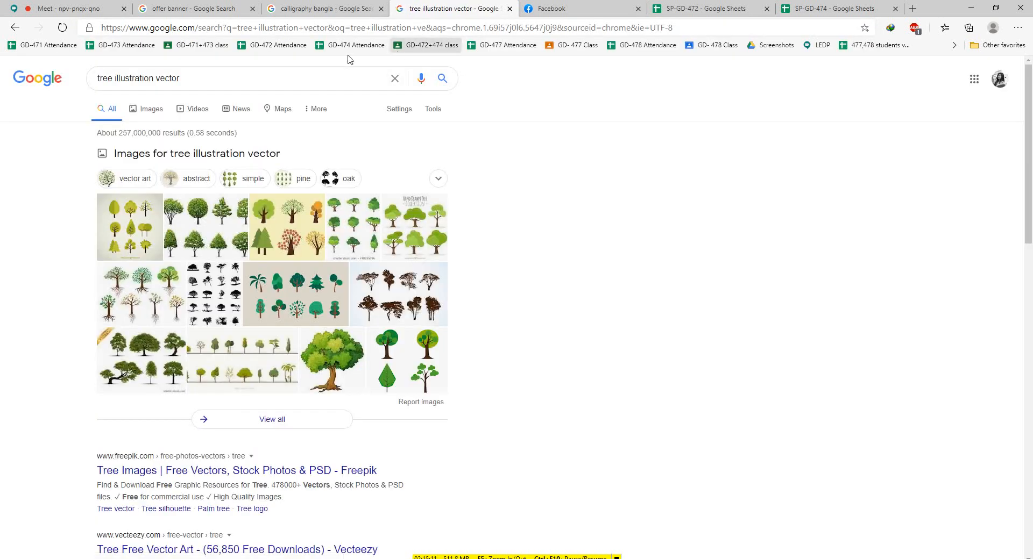
Open the image of trees with visible roots and browse the surrounding tree illustration image results
left_click(113, 287)
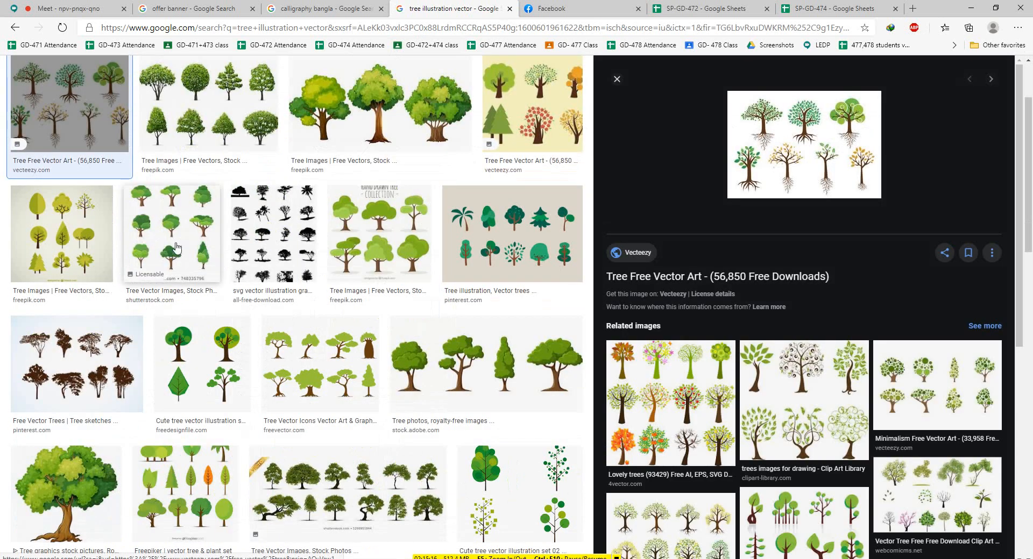
scroll(178, 253, "up", 2)
scroll(260, 304, "down", 4)
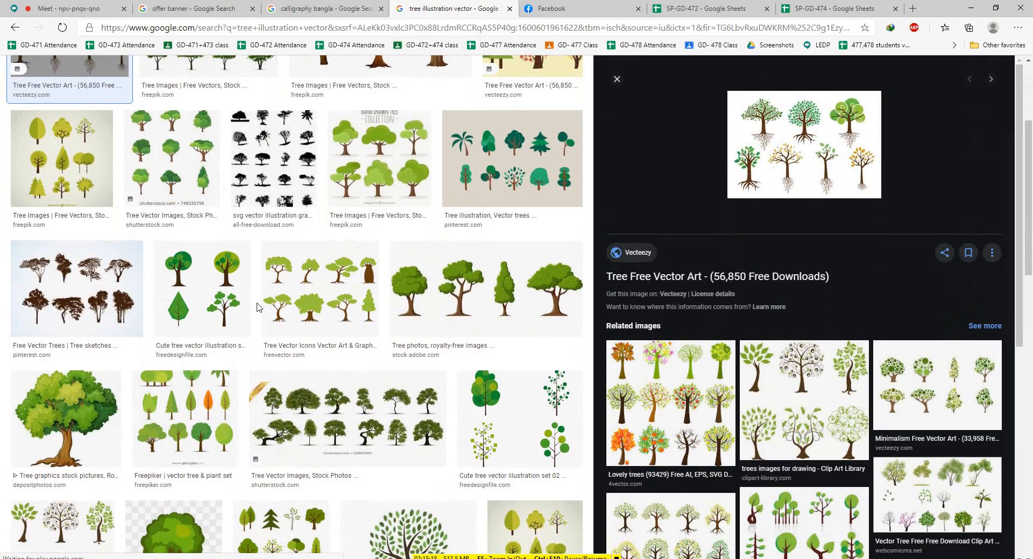
Open the SuperAwesomeVectors tree illustration from the image results, and its related tree image with a black trunk and spreading roots
scroll(468, 389, "down", 4)
left_click(409, 252)
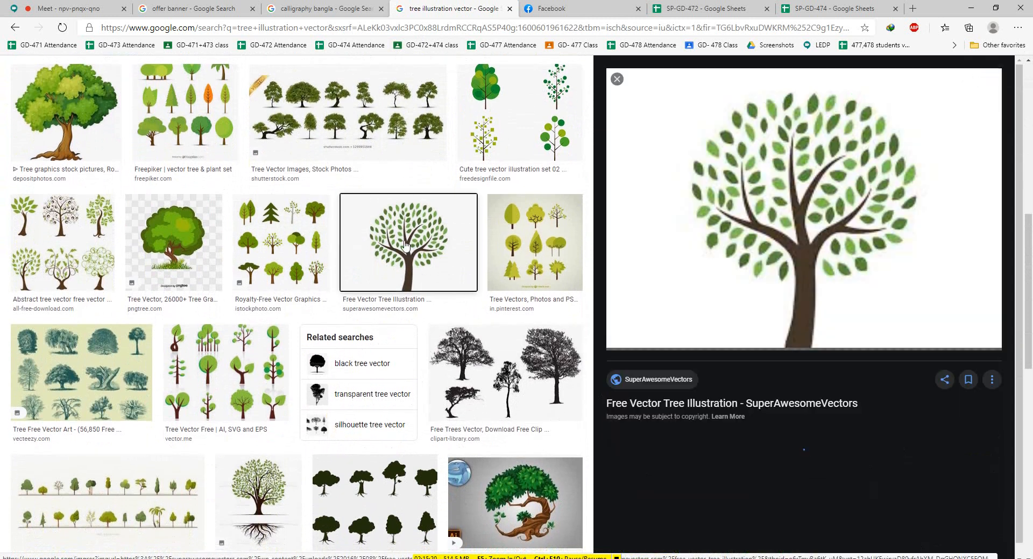
left_click(832, 501)
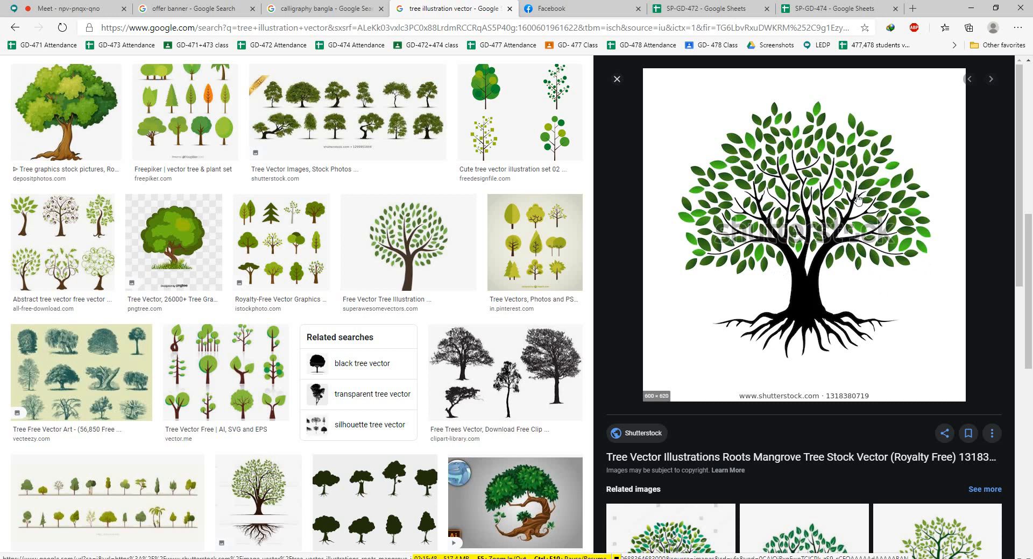
Switch to the Meet page and close the Facebook and SP-GD-472 browser pages
left_click(60, 7)
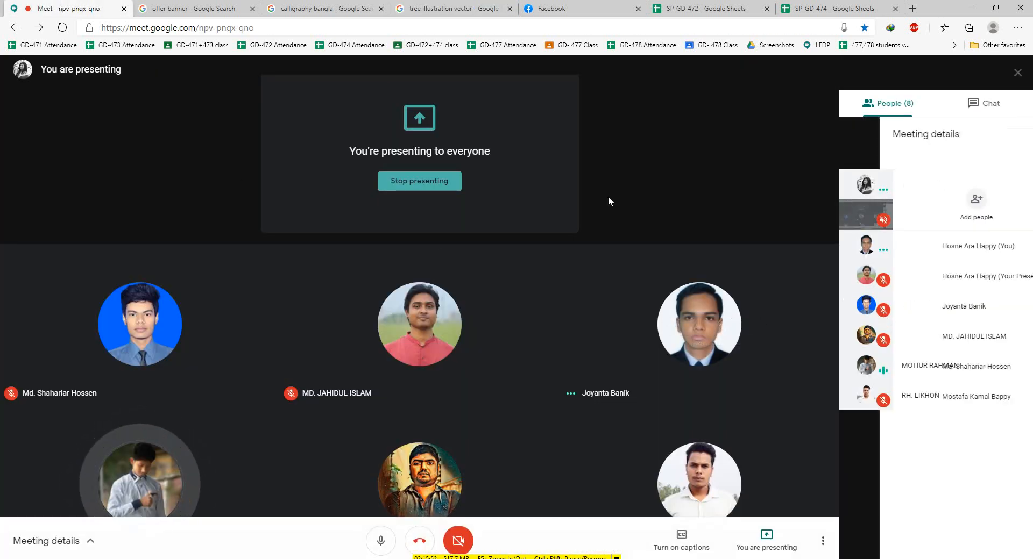
left_click(637, 9)
left_click(638, 8)
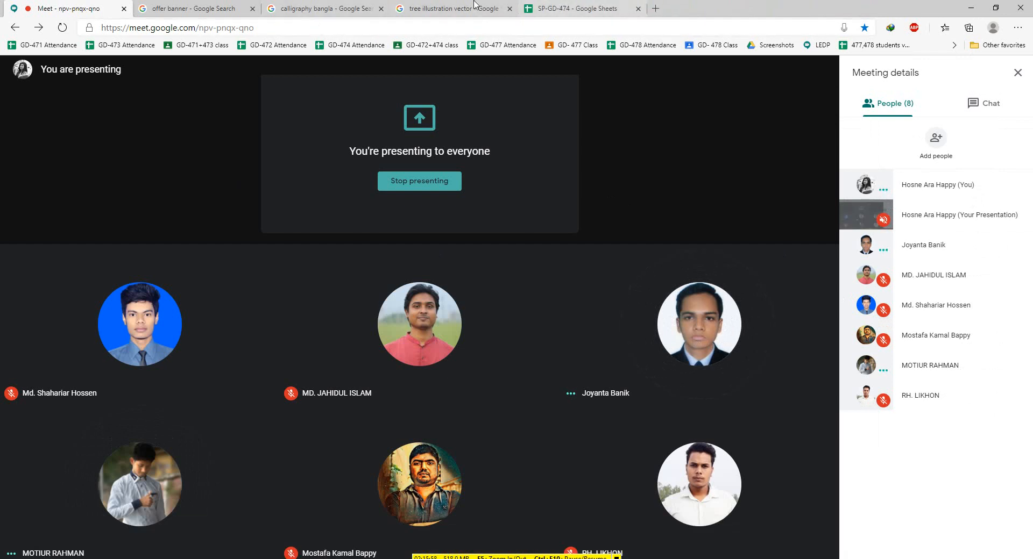
Return to the tree illustration results, browse the related images, and open the green park tree with large leaves
left_click(475, 5)
scroll(736, 217, "down", 3)
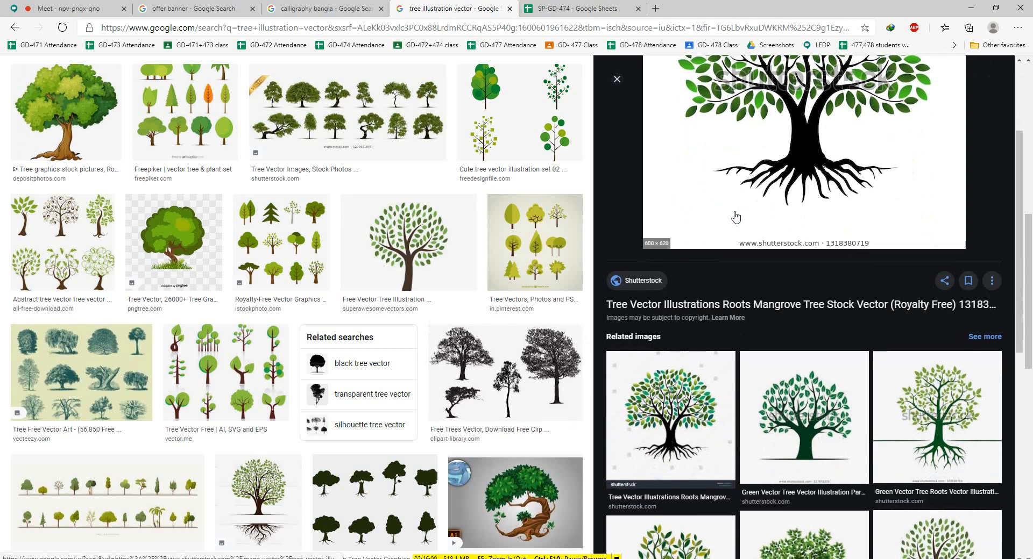
scroll(736, 217, "down", 1)
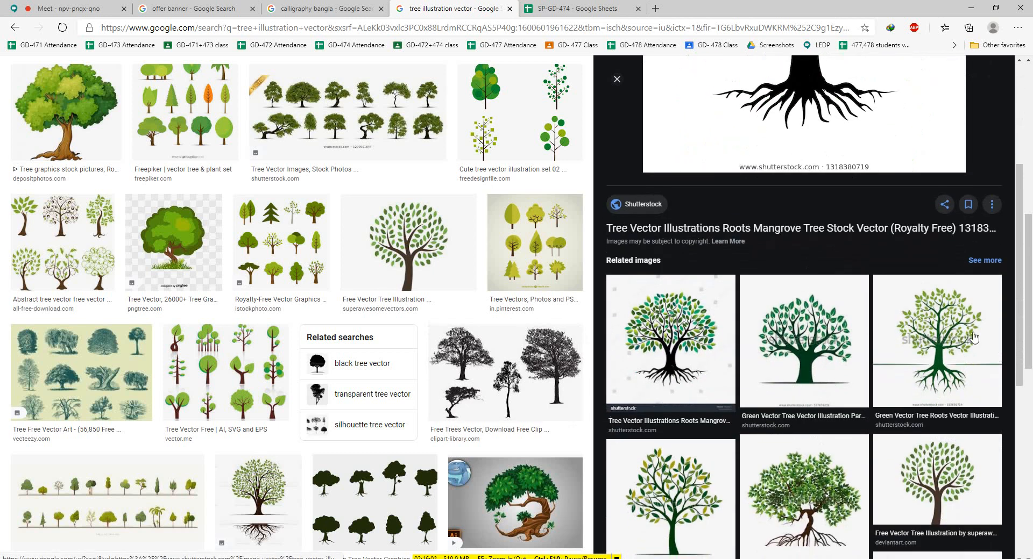
scroll(775, 257, "down", 1)
left_click(775, 257)
scroll(725, 296, "up", 3)
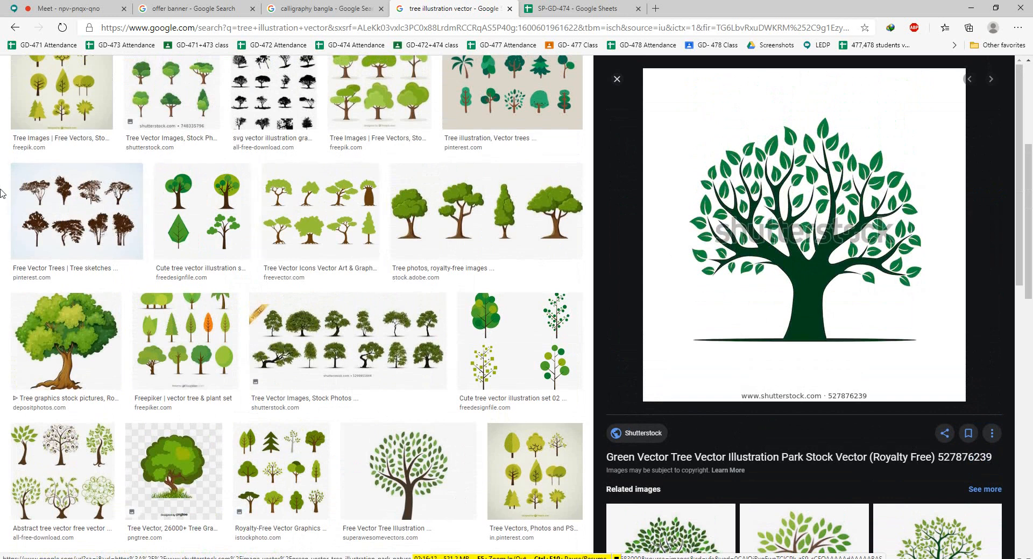
Replace the Bangla calligraphy search with a Google Images search for "employee of the month vector" and open the laurel wreath badge image
left_click(317, 8)
left_click(282, 28)
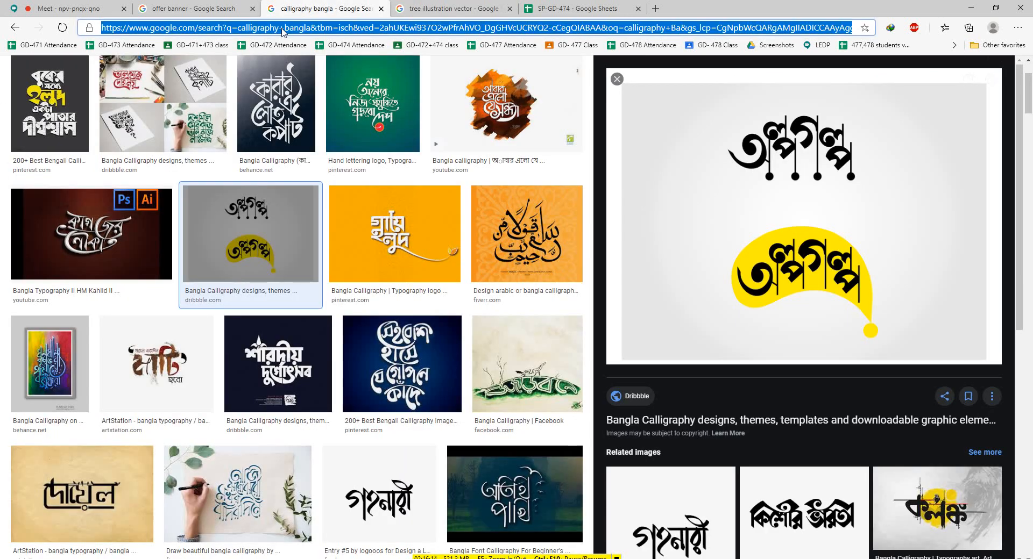
type("emp")
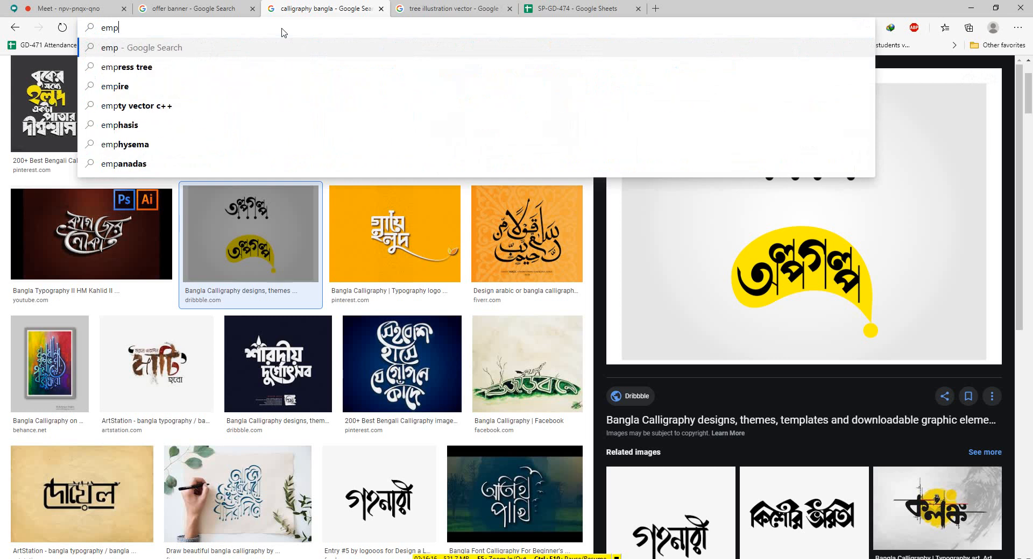
type("loyee of the m")
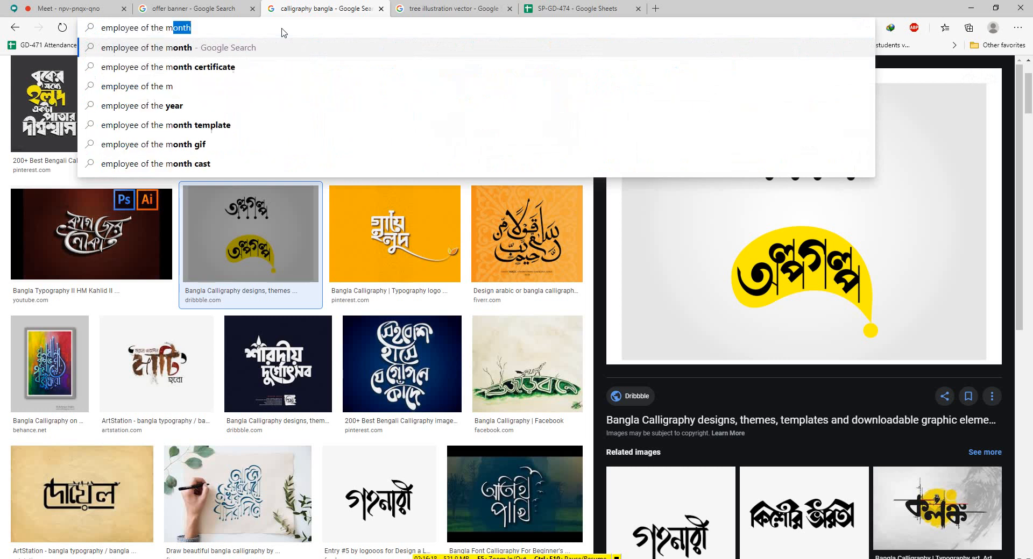
type("onth vector")
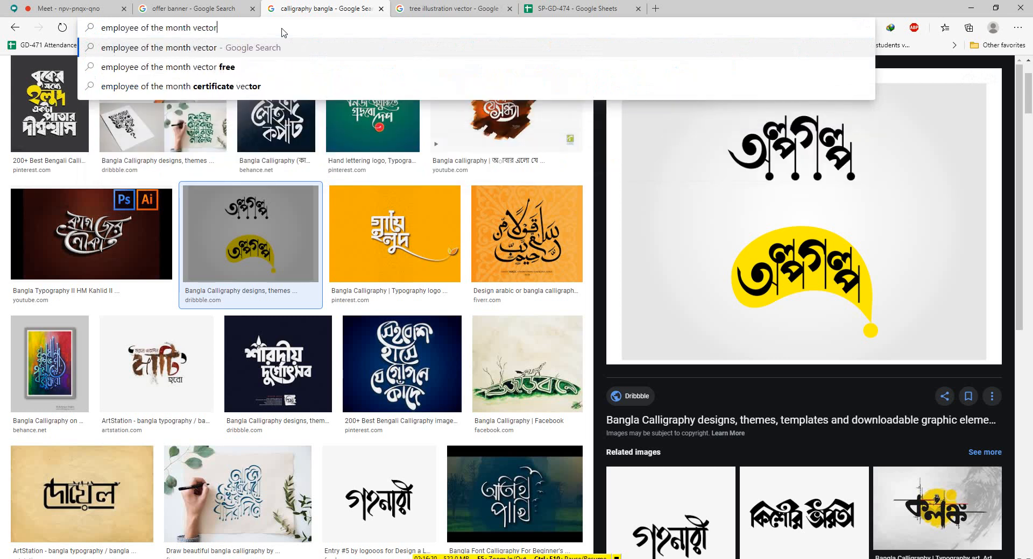
key("Return")
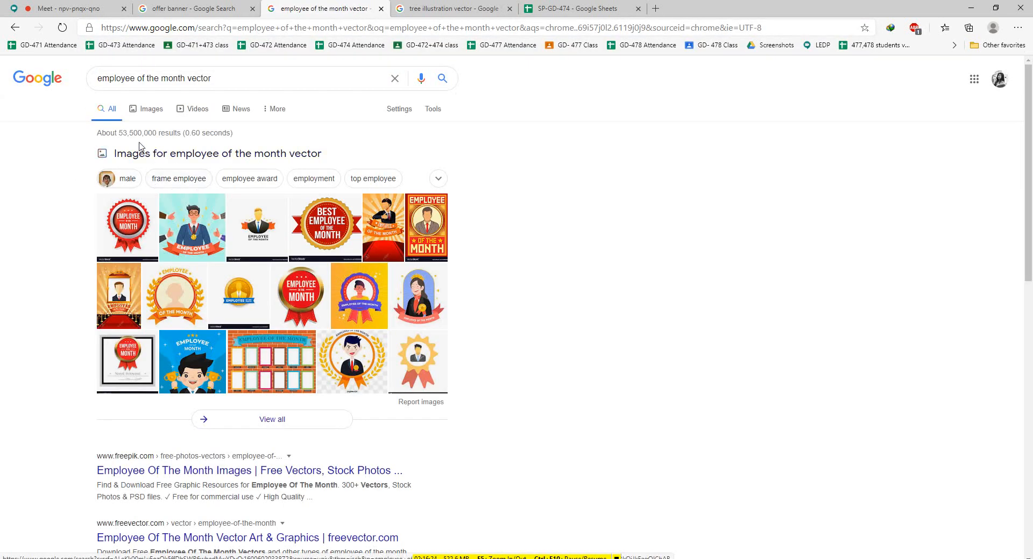
left_click(144, 113)
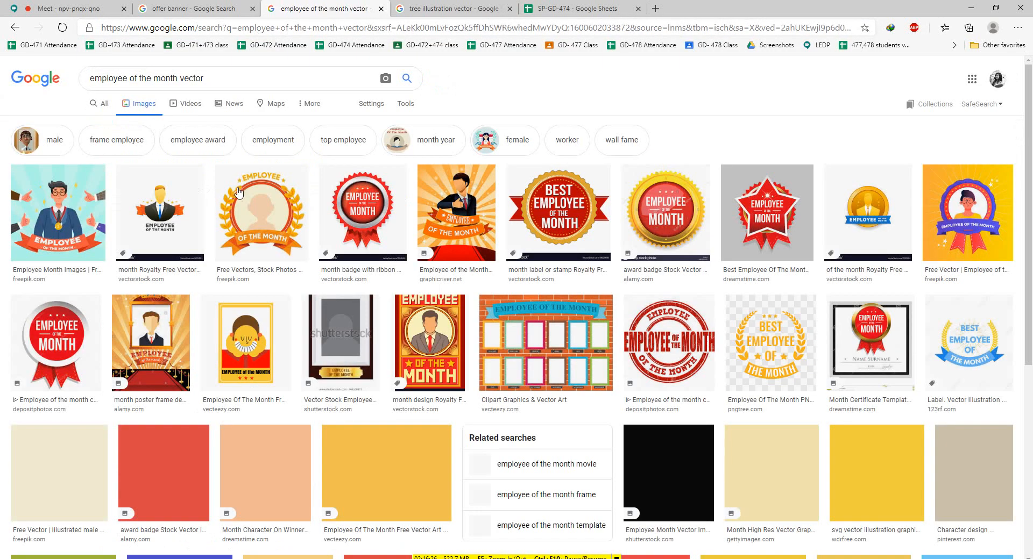
left_click(239, 193)
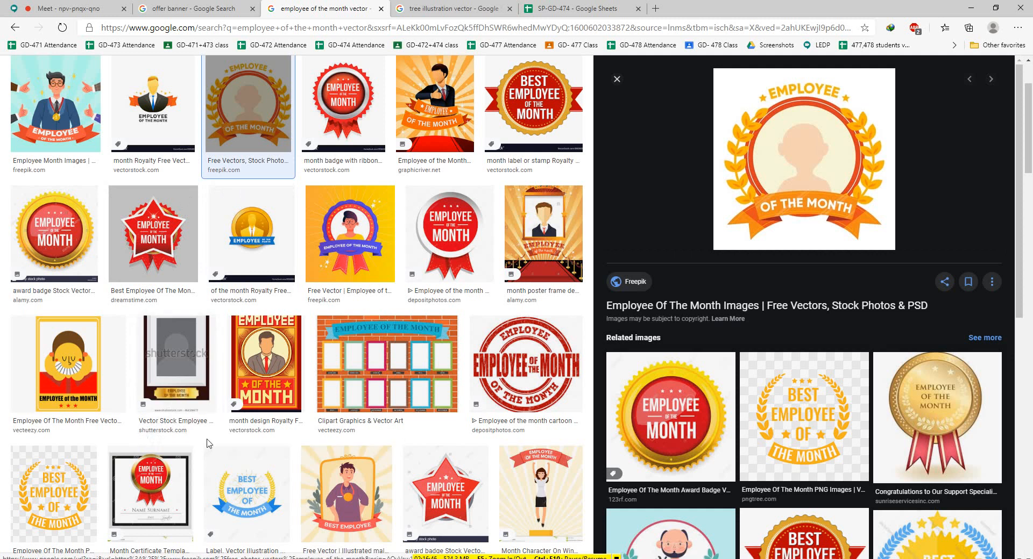
Switch to Illustrator and draw a circle about 82 px across beside the leaf column, with a green fill and no stroke
key("alt+Tab")
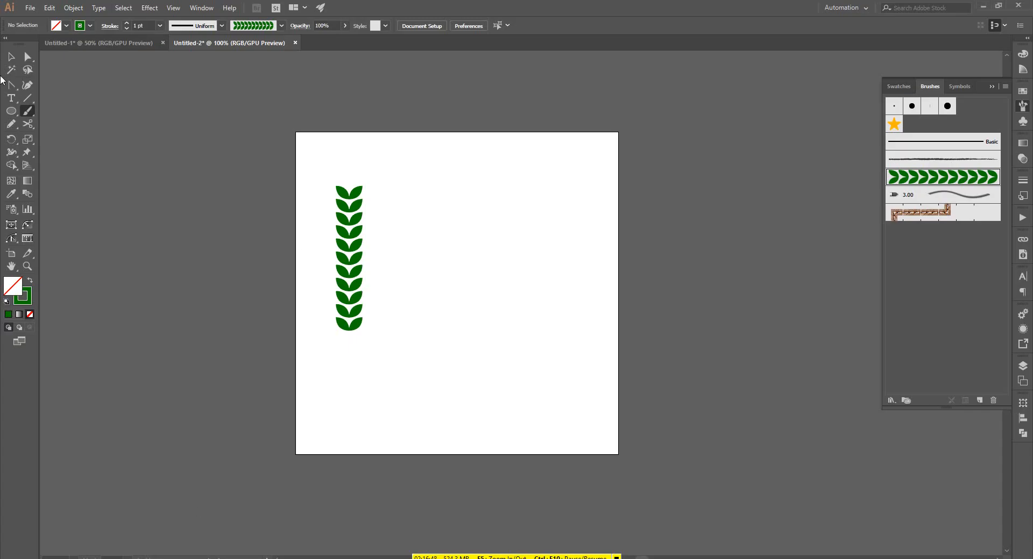
left_click(11, 111)
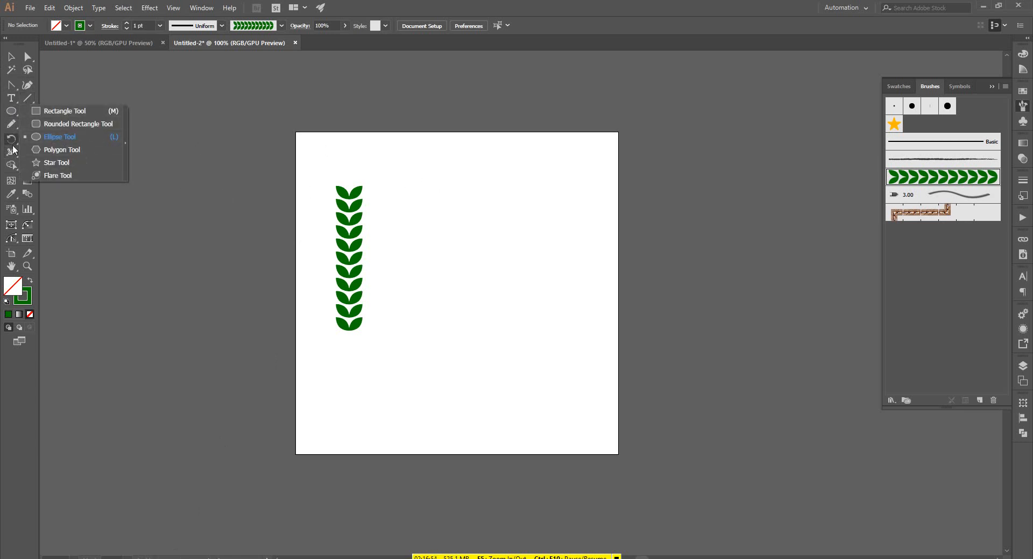
left_click(51, 137)
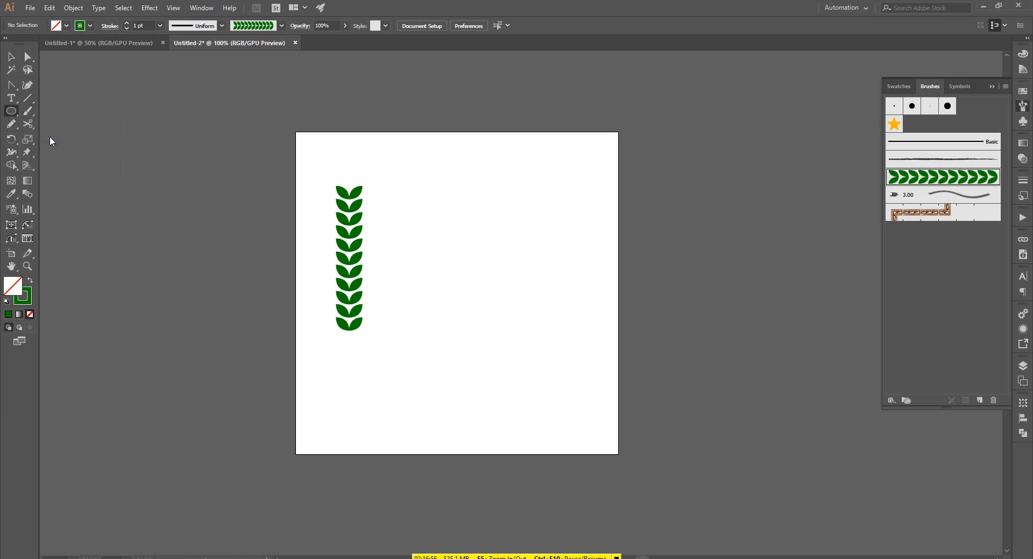
left_click_drag(495, 225, 517, 248)
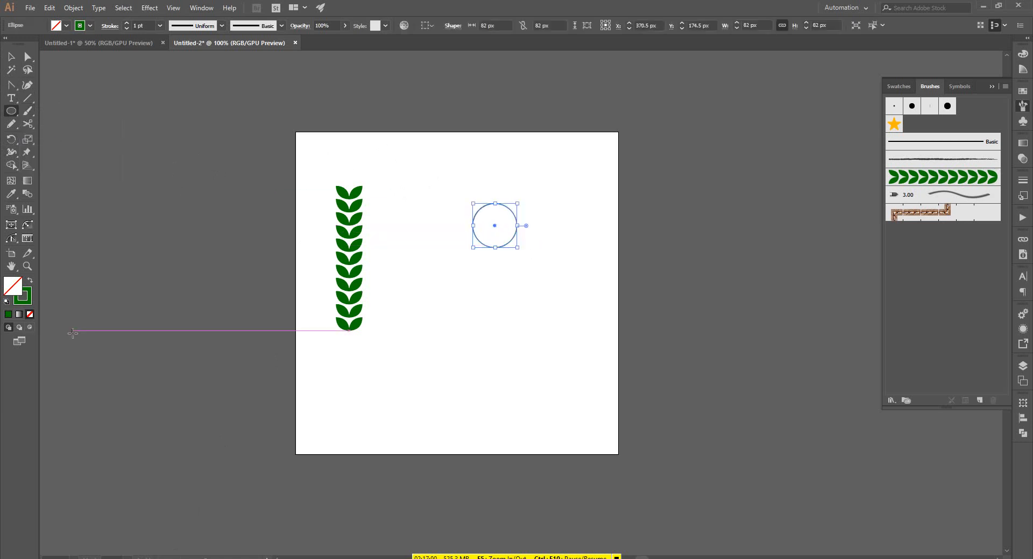
key("shift+x")
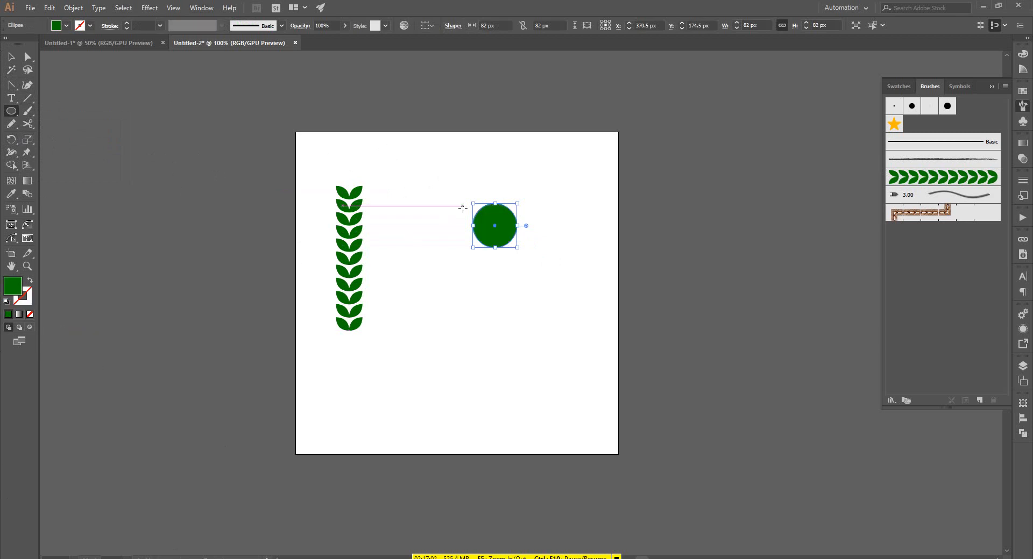
Convert the circle's top and bottom anchor points to sharp corners and narrow the shape to a leaf about 37 px wide
key("a")
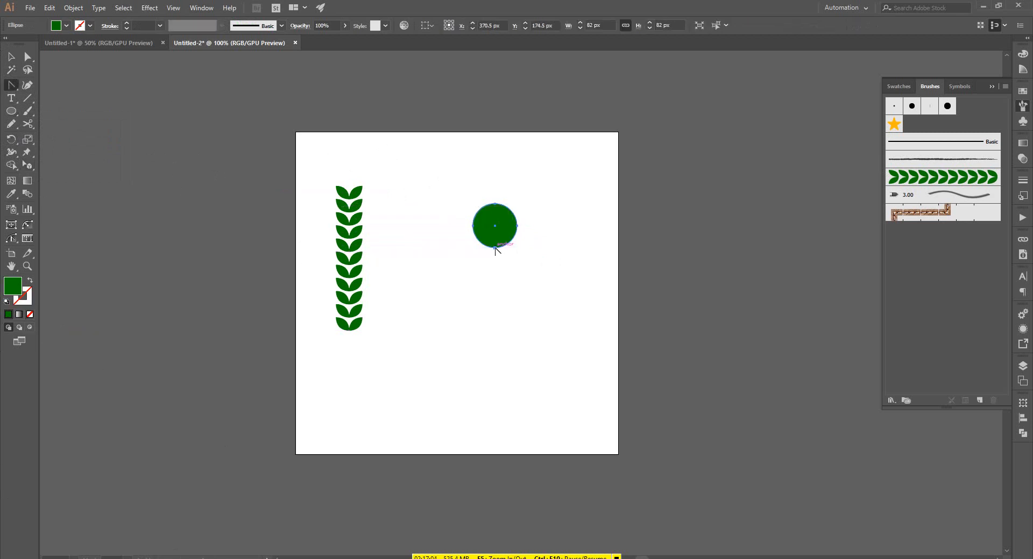
left_click(494, 248)
left_click(495, 204)
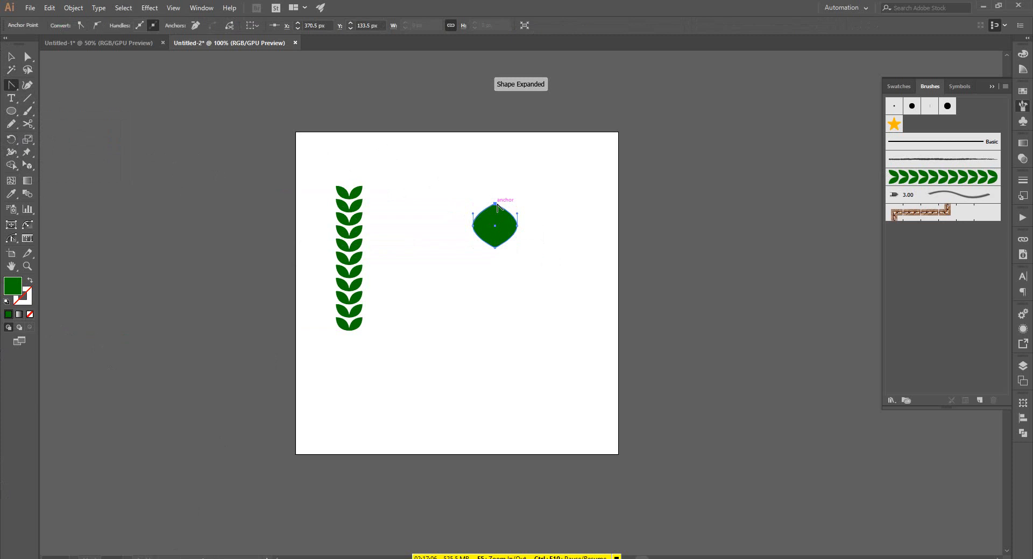
key("v")
left_click_drag(519, 227, 468, 235)
left_click(507, 226)
scroll(507, 225, "up", 2)
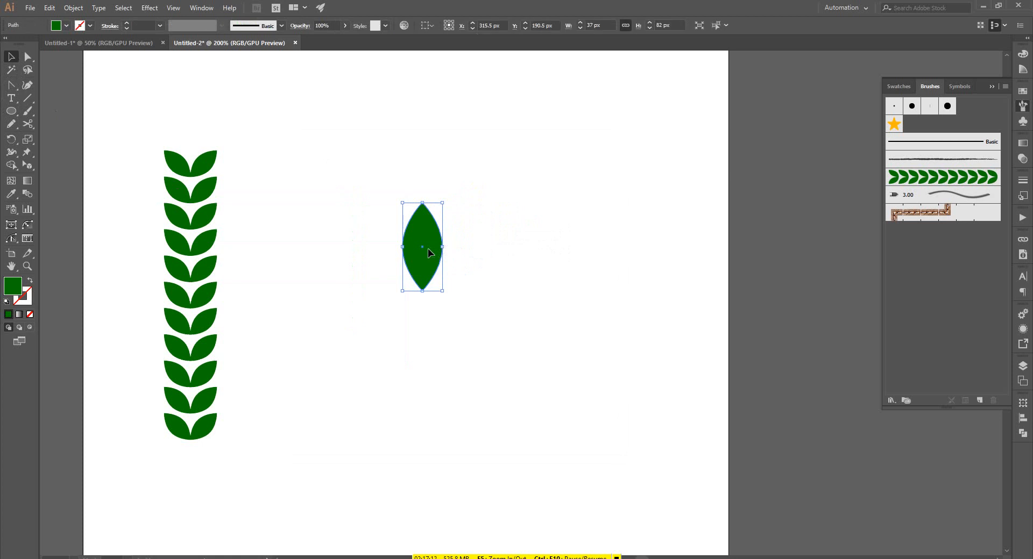
Scale the leaf down slightly and start a new Scatter Brush from it, opening its brush options
mouse_move(442, 203)
left_mouse_down()
mouse_move(454, 232)
mouse_move(859, 162)
mouse_move(912, 135)
left_mouse_up()
left_click(454, 232)
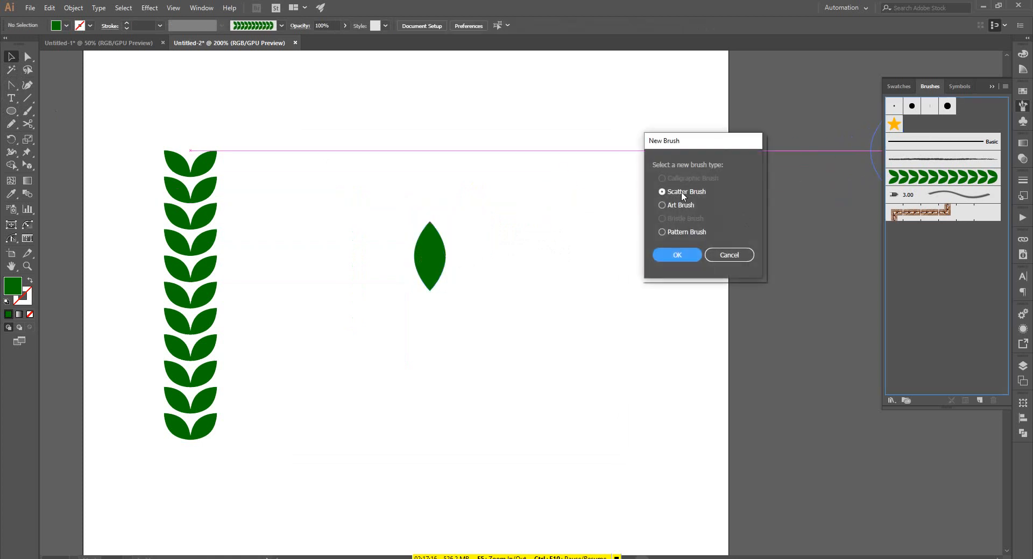
left_click(691, 255)
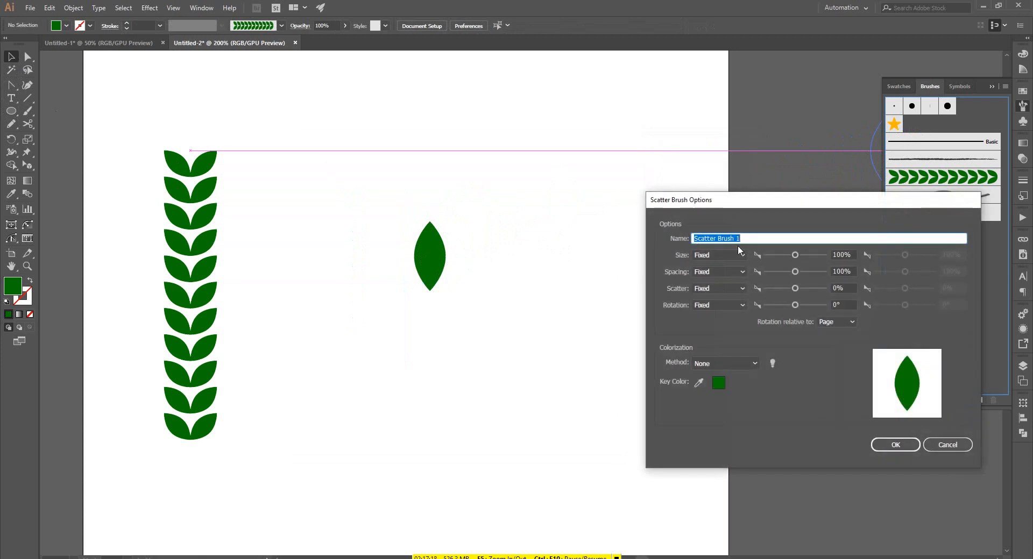
left_click_drag(793, 199, 699, 157)
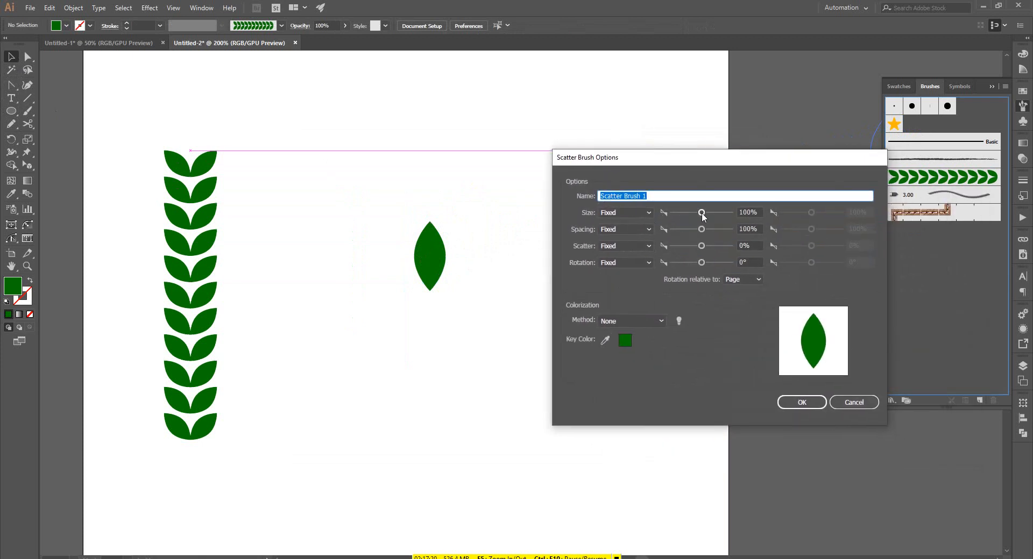
Set the scatter brush's size to Random, ranging from 80% to 150%
left_click_drag(701, 213, 699, 213)
left_click(641, 212)
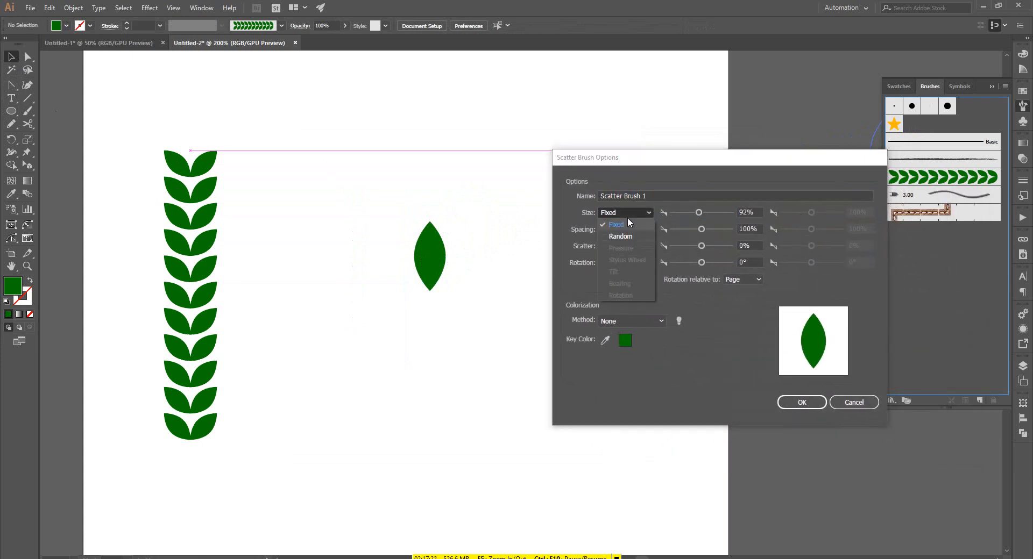
left_click(624, 230)
left_click_drag(811, 213, 818, 214)
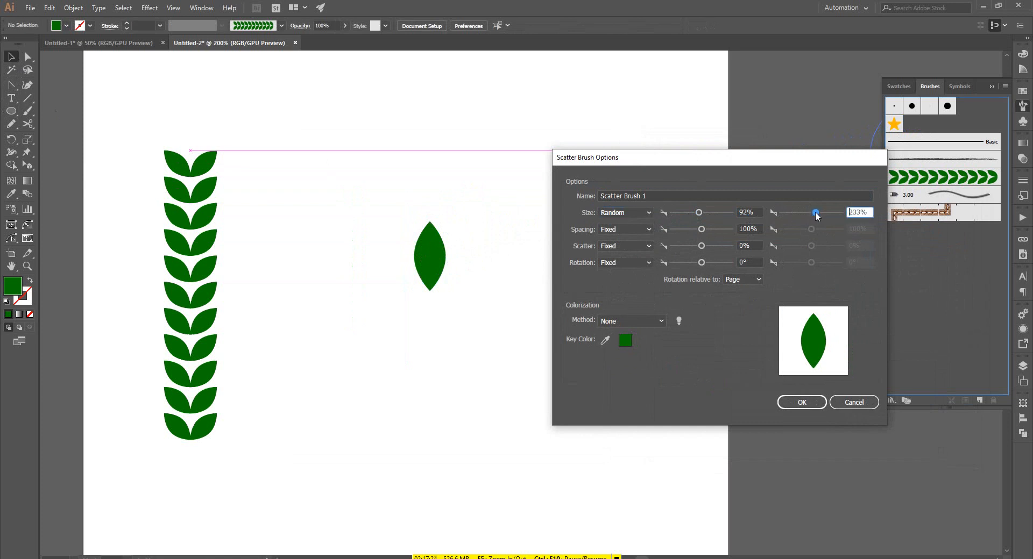
double_click(861, 211)
left_click(761, 210)
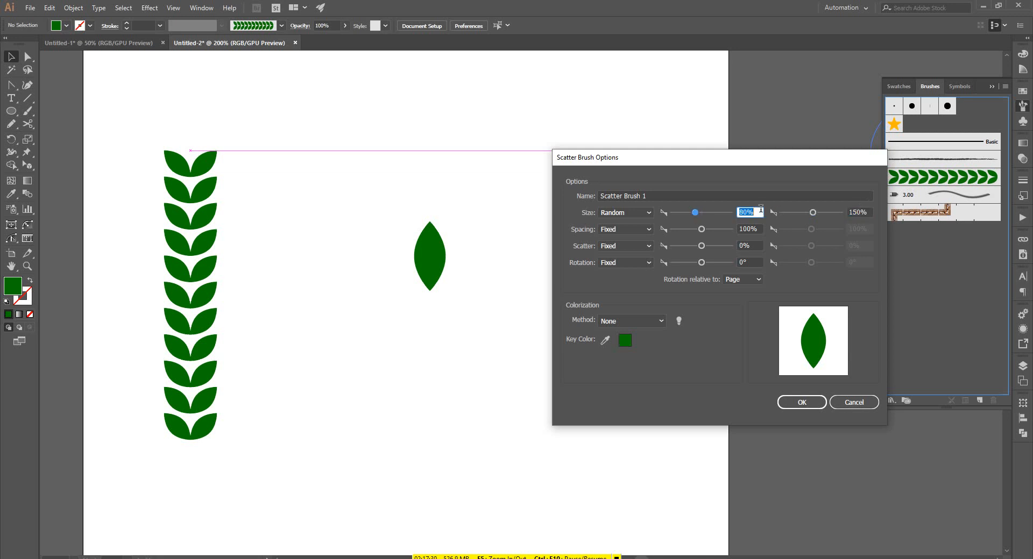
Set the scatter brush's spacing to Random, ranging from 120% to 150%
left_click(624, 229)
left_click(618, 247)
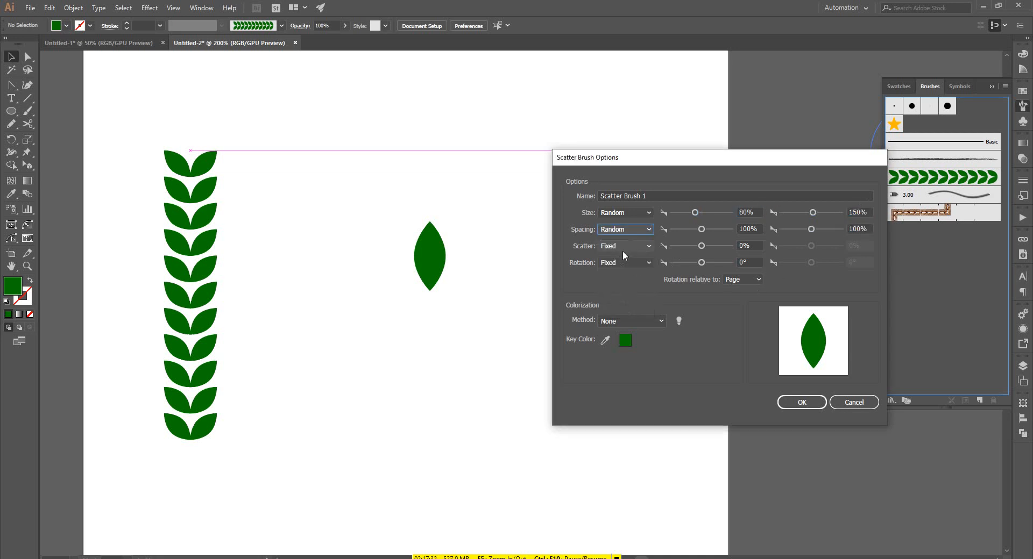
left_click(753, 230)
key("shift+Up")
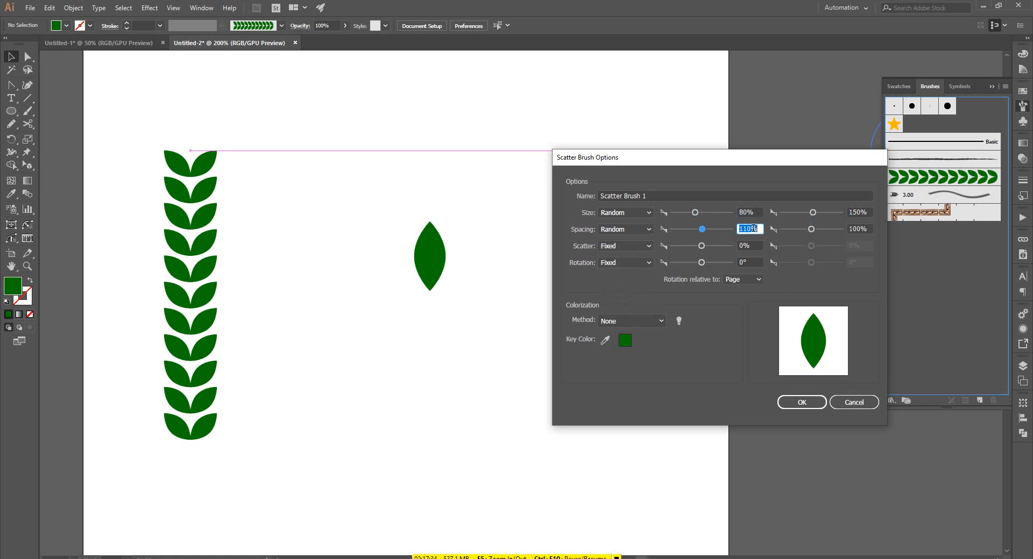
left_click(852, 229)
key("shift+Up")
key("shift+Up")
key("shift+Up")
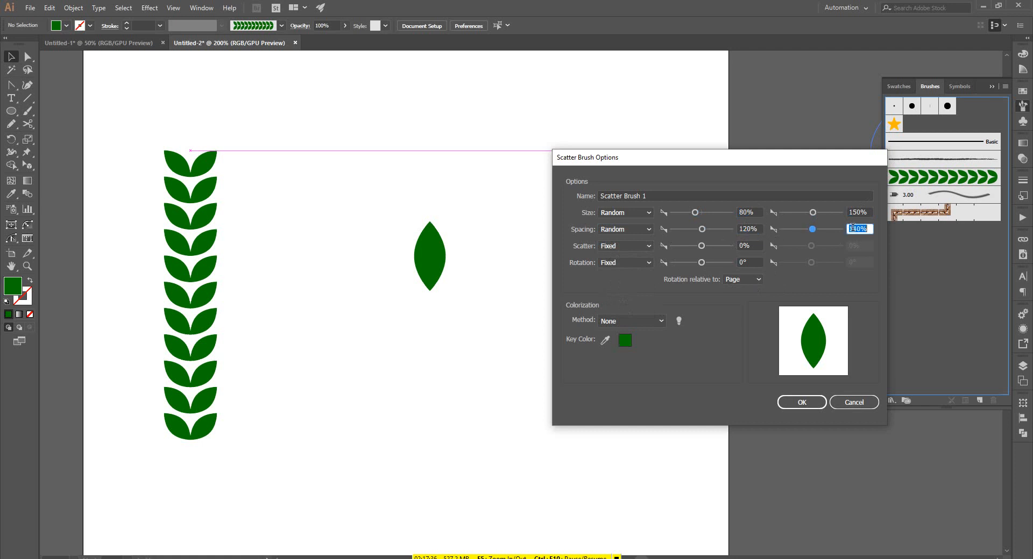
Set the scatter brush's rotation to Random, ranging from 0° to 40°
left_click(624, 262)
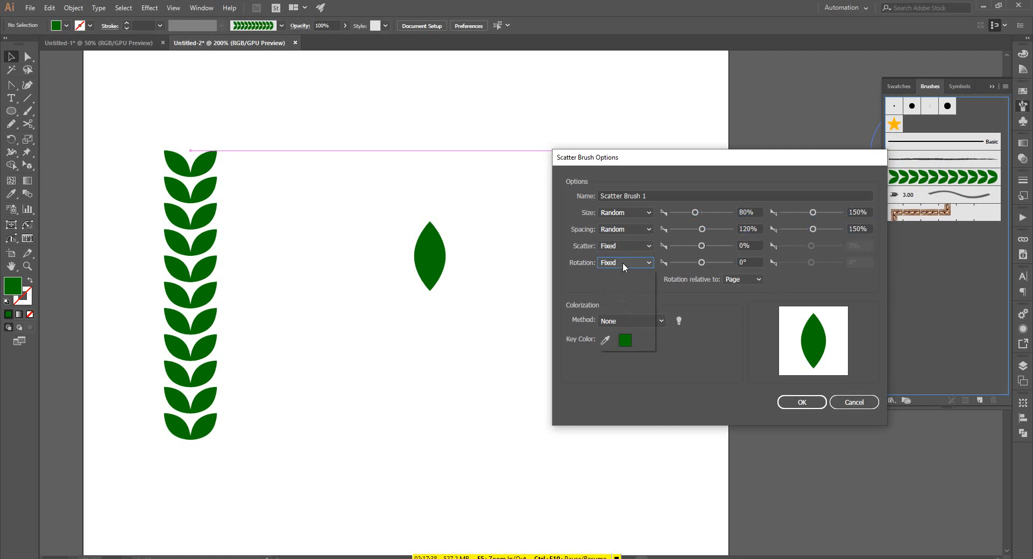
left_click(624, 285)
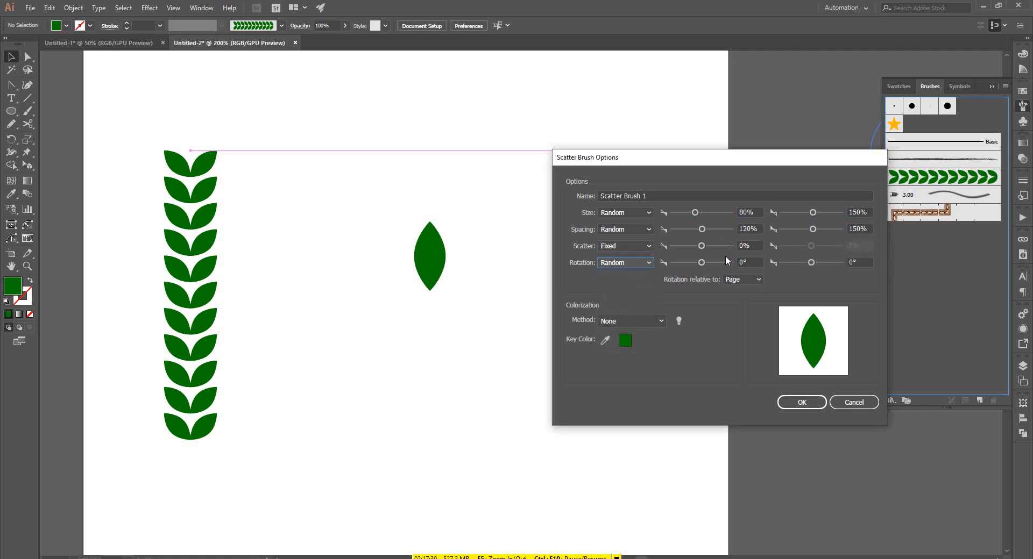
left_click(864, 261)
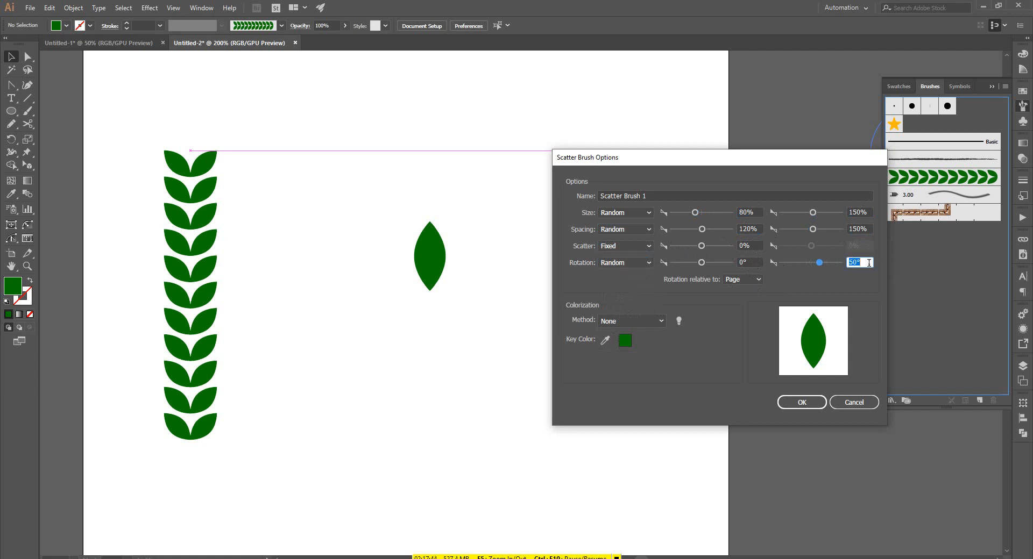
Set the scatter brush's scatter to Random, ranging from 0% to 20%
left_click(624, 246)
left_click(619, 267)
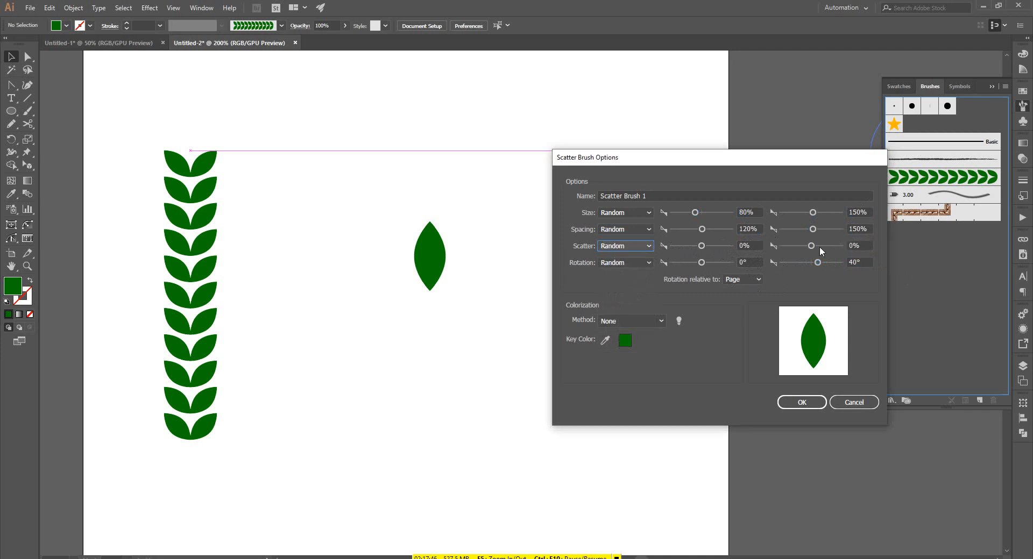
double_click(870, 245)
key("shift+Up")
key("shift+Up")
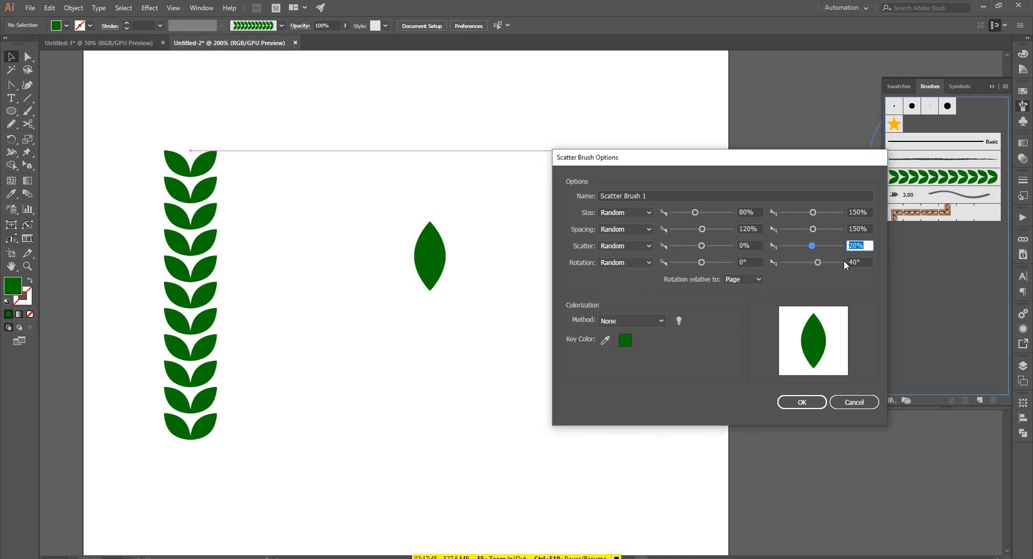
Choose Hue Shift as the scatter brush's colorization method and create the brush
left_click(630, 322)
left_click(648, 370)
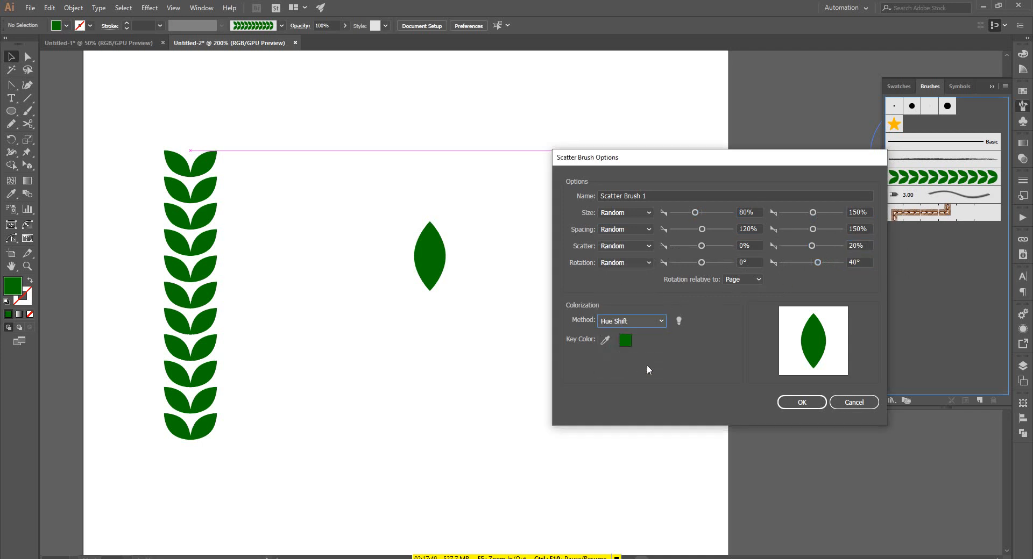
left_click(802, 402)
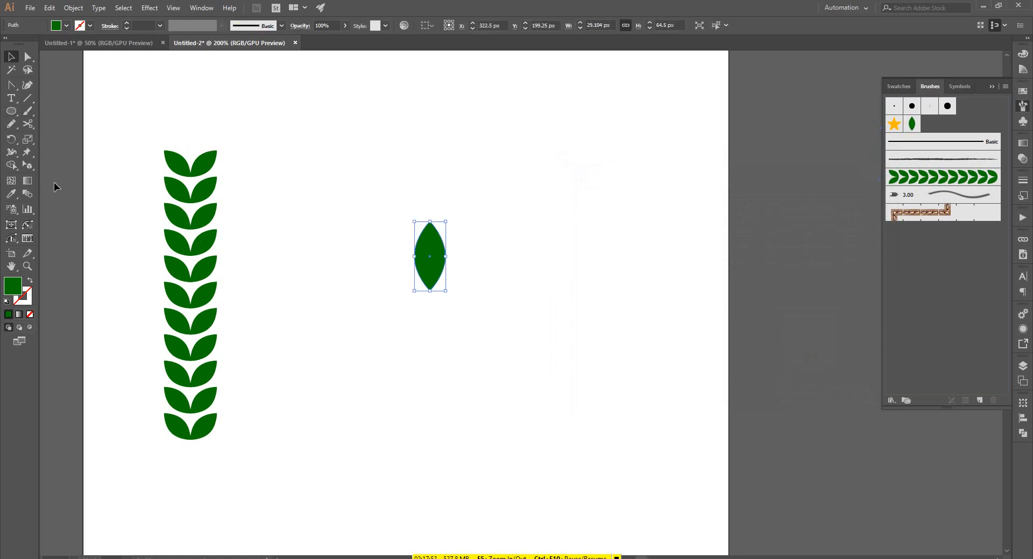
left_click(67, 190)
key("b")
left_click_drag(476, 440, 526, 267)
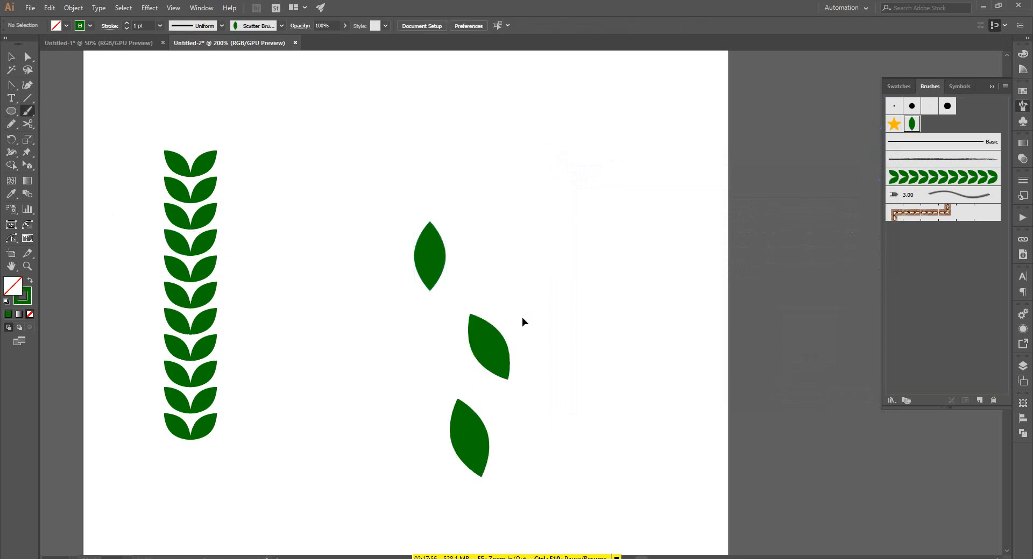
key("ctrl+z")
key("v")
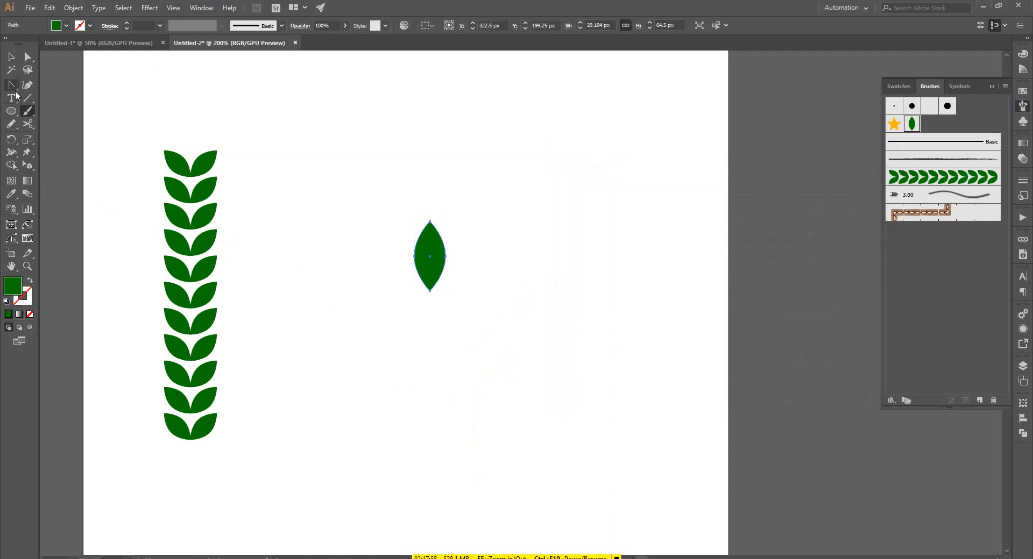
key("ctrl+z")
Set the stroke weight to 0.5 pt and paint several curved test strokes across the artboard with the leaf scatter brush
left_click(109, 87)
left_click(27, 111)
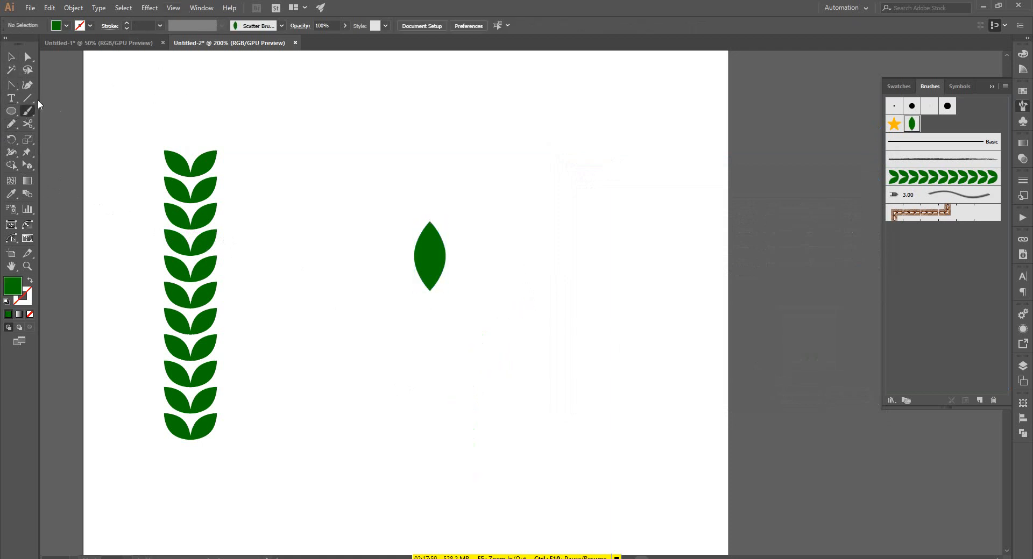
left_click(127, 24)
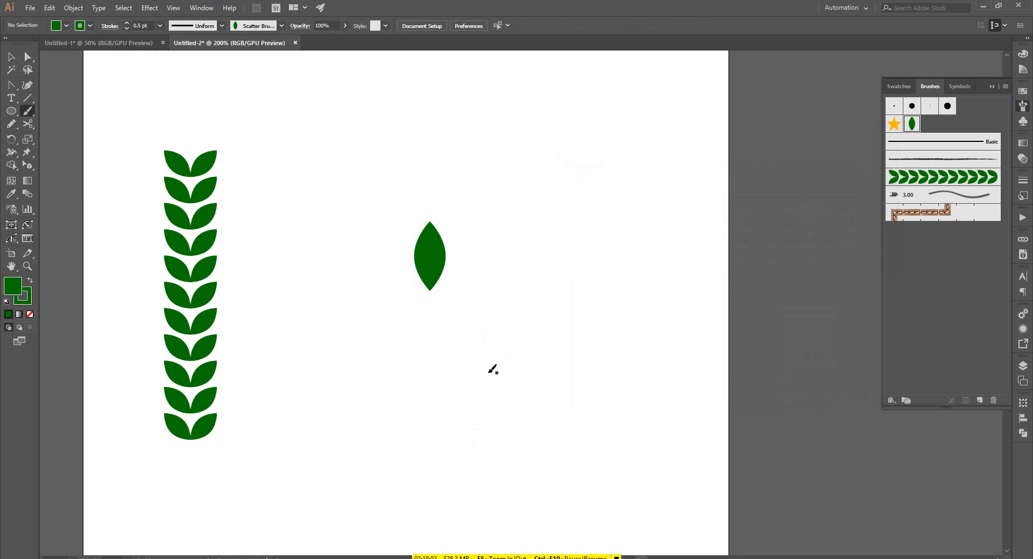
scroll(345, 350, "down", 2)
left_click_drag(353, 448, 357, 416)
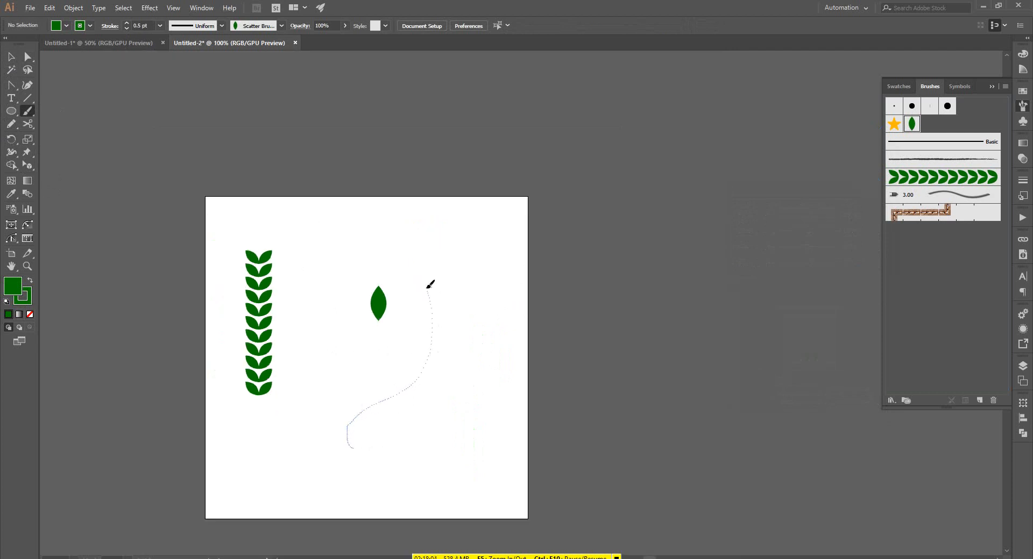
left_click_drag(430, 285, 431, 285)
mouse_move(461, 362)
left_mouse_down()
mouse_move(423, 365)
mouse_move(451, 475)
left_mouse_up()
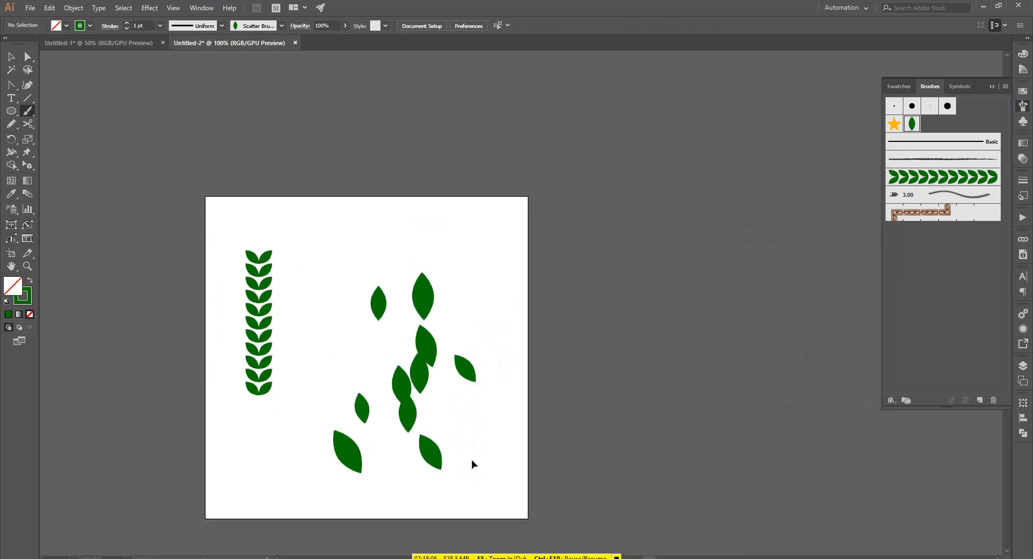
key("ctrl+z")
left_click_drag(469, 400, 405, 472)
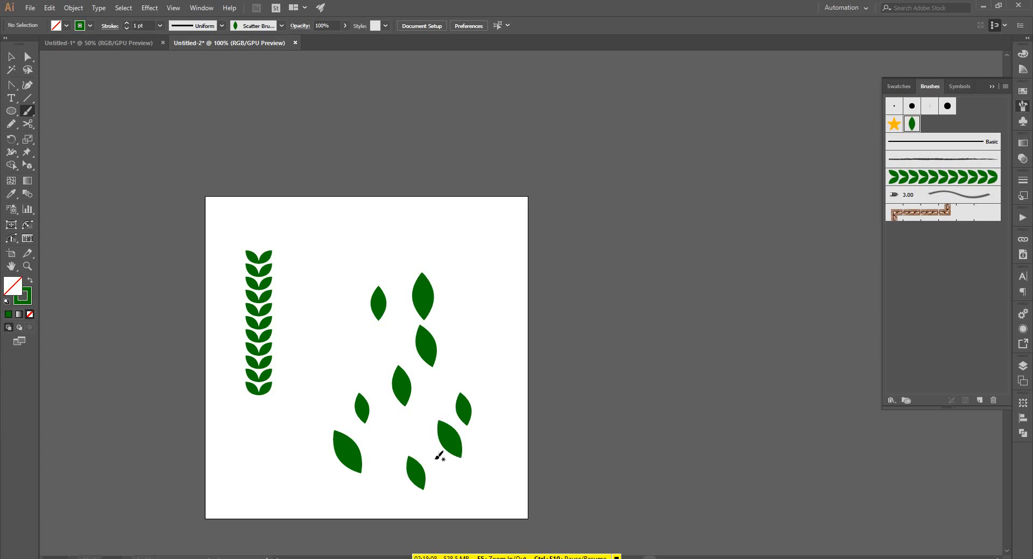
mouse_move(491, 362)
left_mouse_down()
mouse_move(489, 315)
mouse_move(469, 316)
mouse_move(511, 399)
left_mouse_up()
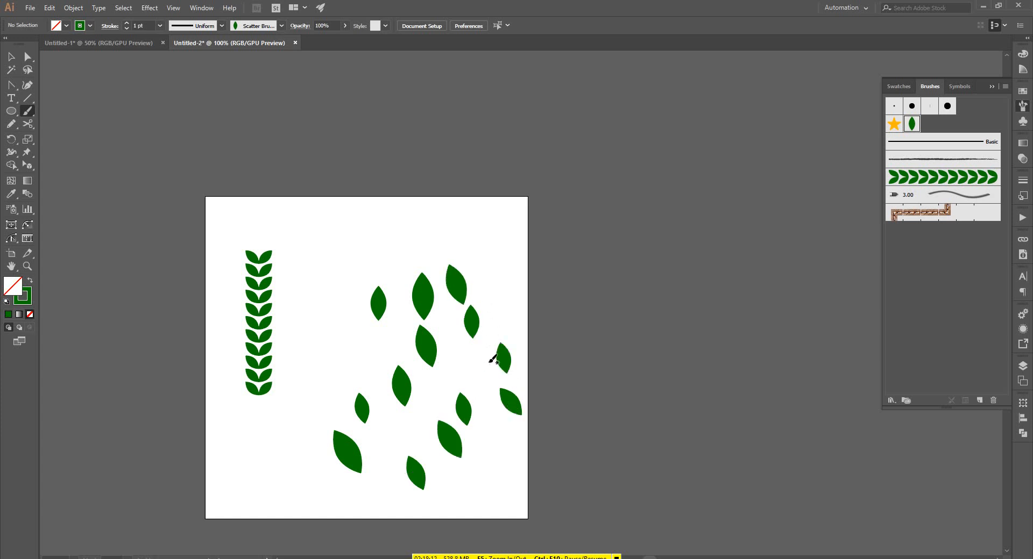
mouse_move(282, 461)
left_mouse_down()
mouse_move(285, 392)
mouse_move(324, 314)
mouse_move(410, 245)
mouse_move(592, 180)
left_mouse_up()
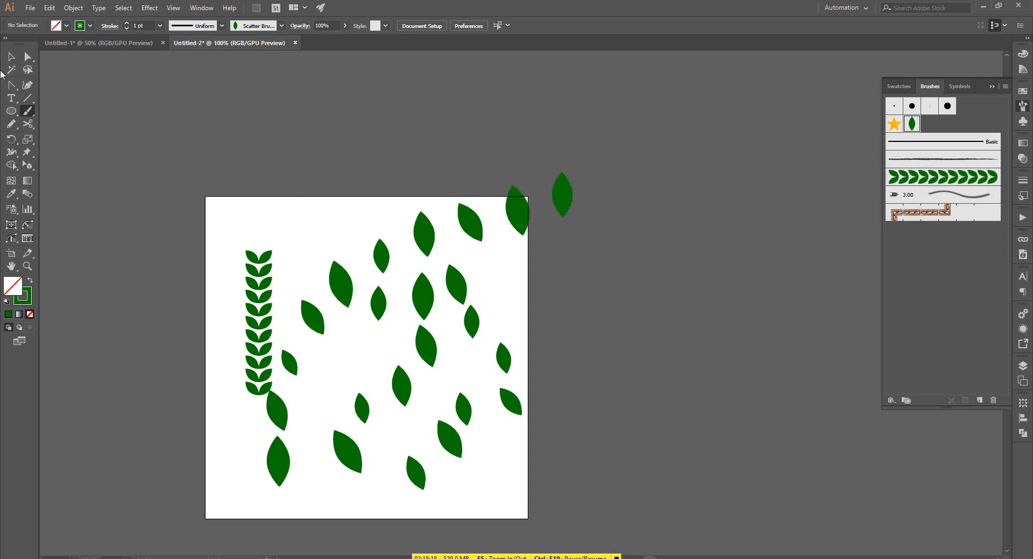
Delete the single source leaf together with all the painted scatter strokes, keeping the vertical leaf column
left_click(11, 56)
scroll(317, 352, "down", 2)
mouse_move(594, 464)
left_mouse_down()
mouse_move(451, 335)
mouse_move(373, 167)
left_mouse_up()
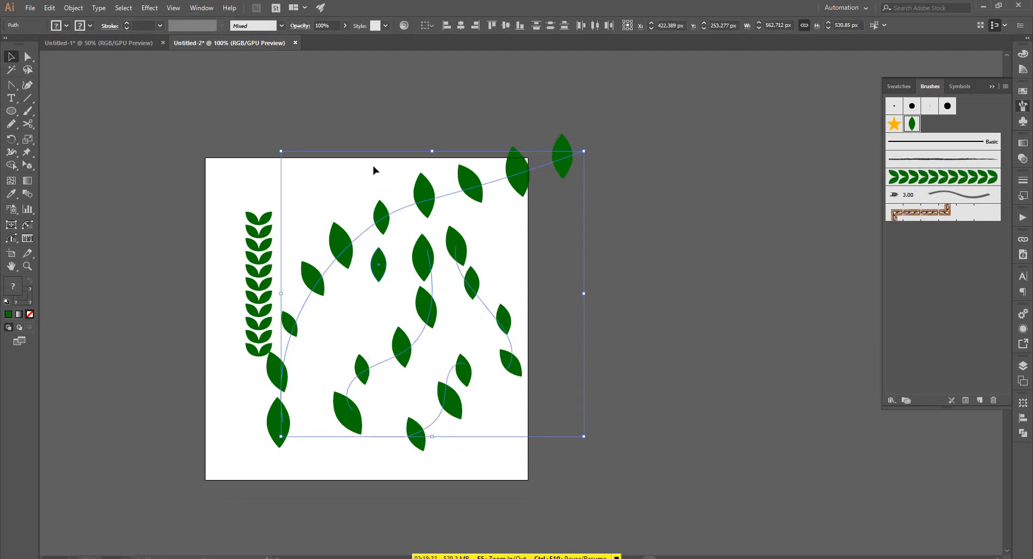
key("Delete")
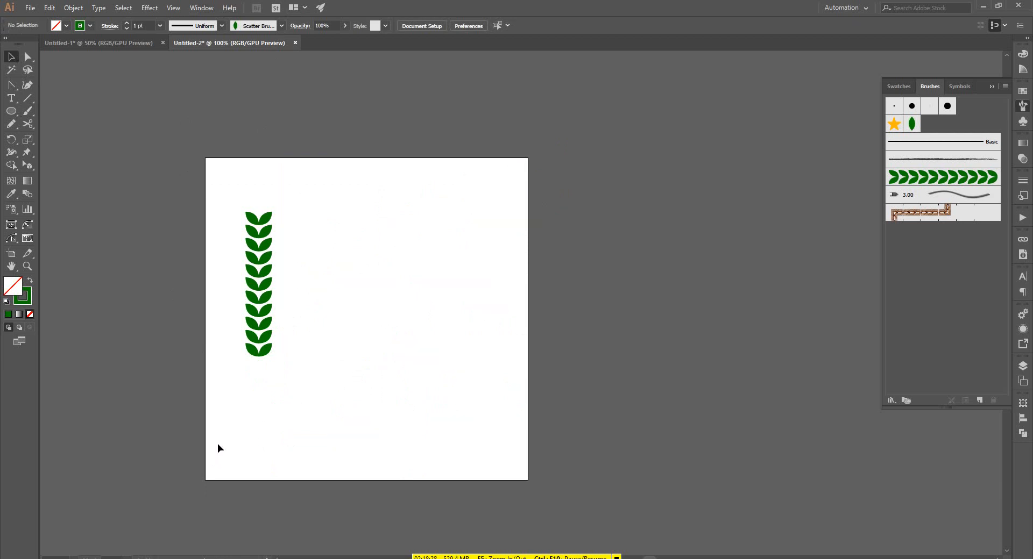
Draw an unfilled circle with a green stroke beside the leaf column and enlarge it to 256 px in diameter
key("l")
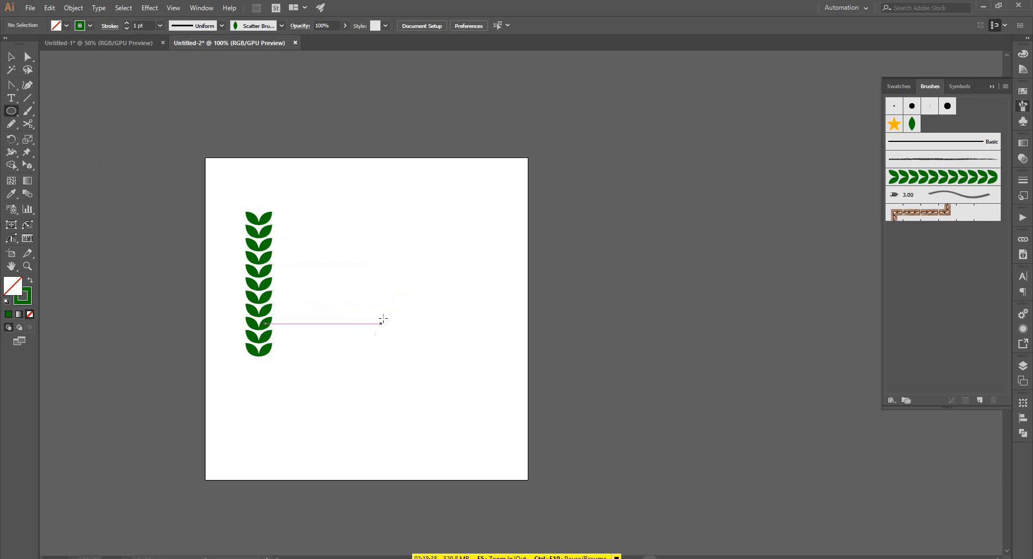
left_click_drag(388, 284, 448, 310)
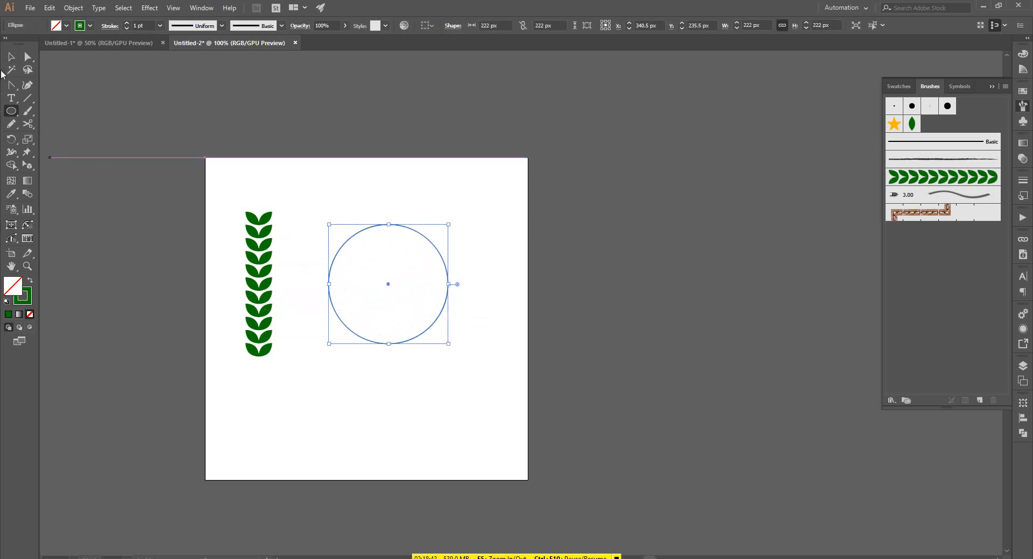
left_click(11, 56)
left_click(435, 189)
left_click(373, 230)
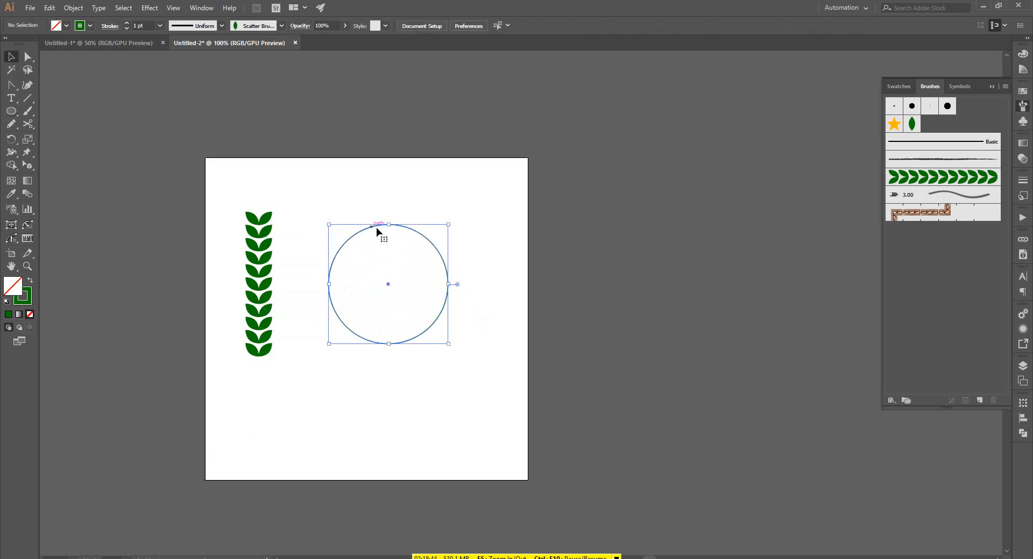
left_click_drag(388, 223, 388, 206)
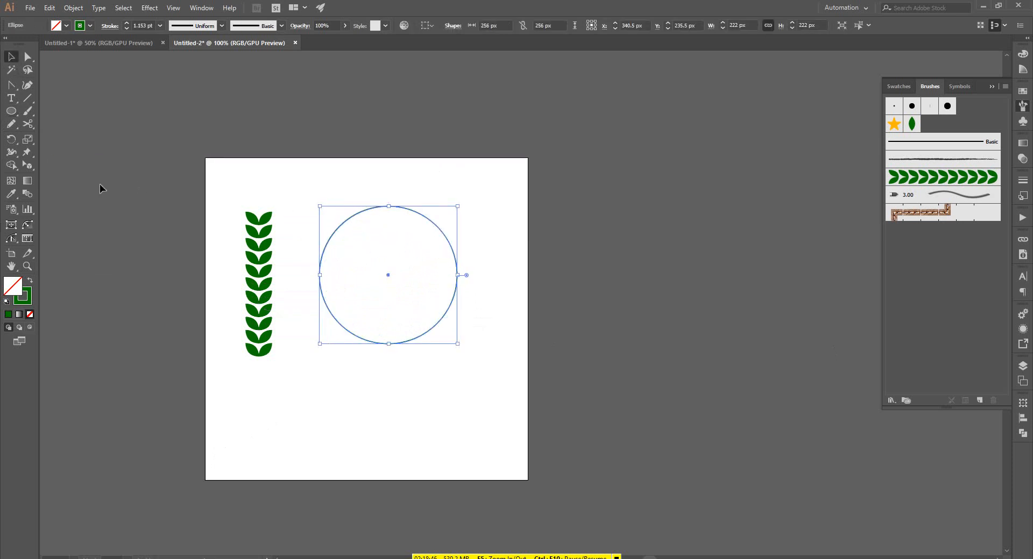
Cut the circle at its upper-left and lower-left with the Scissors tool and delete the larger right part, keeping the left arc
left_click(29, 125)
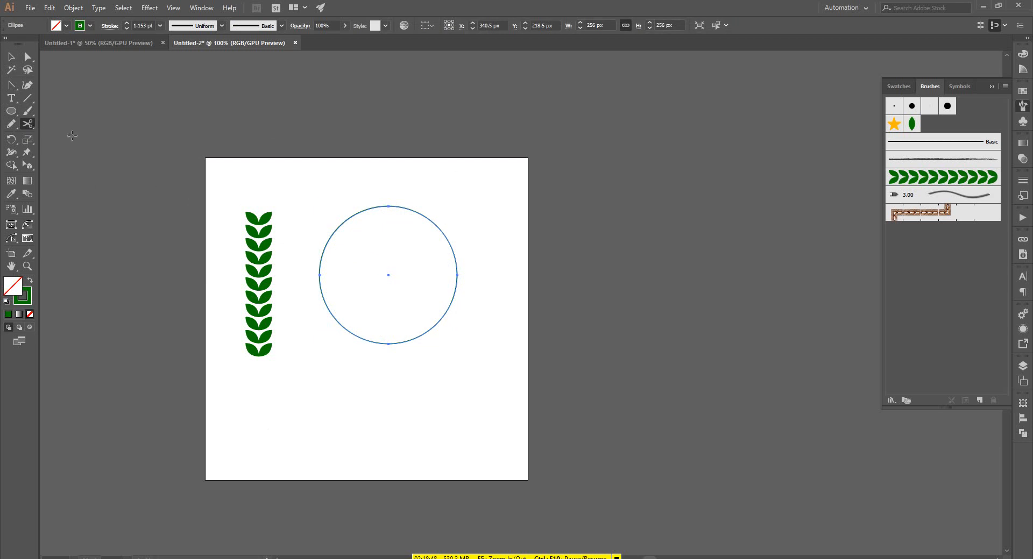
scroll(314, 206, "up", 1)
left_click(387, 215)
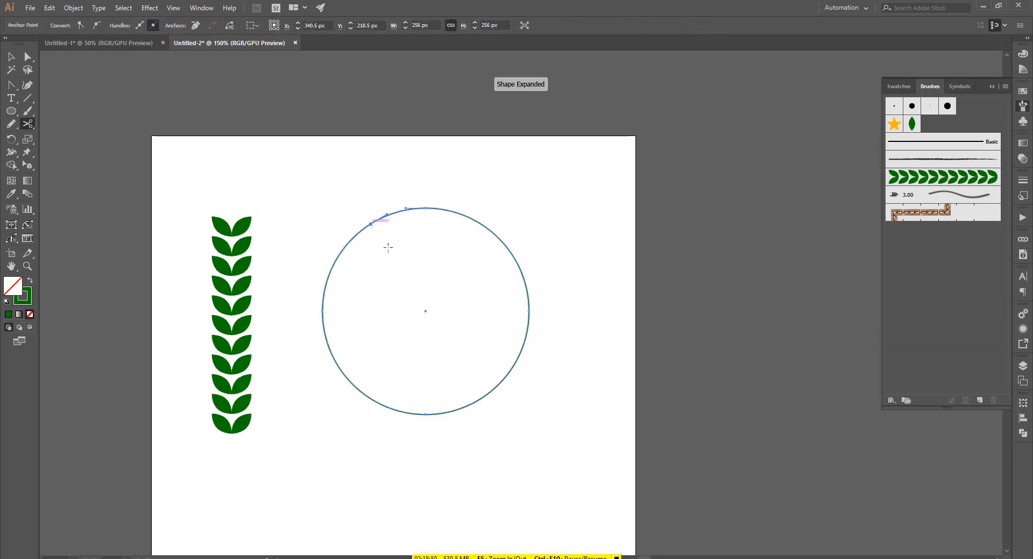
left_click(387, 407)
key("a")
left_click_drag(454, 293, 606, 347)
key("Delete")
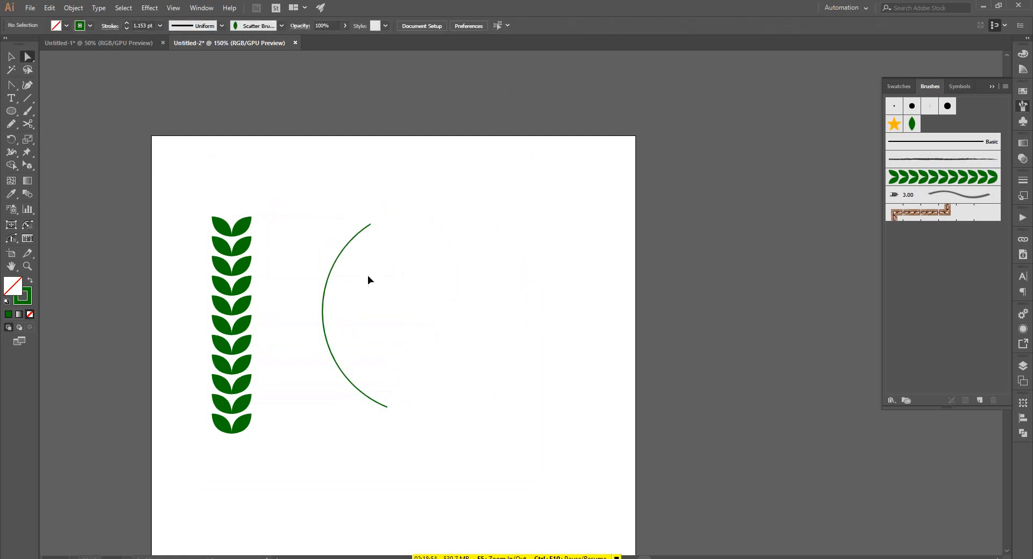
Apply the green leaf garland art brush to the remaining arc and deselect it
key("v")
left_click(344, 249)
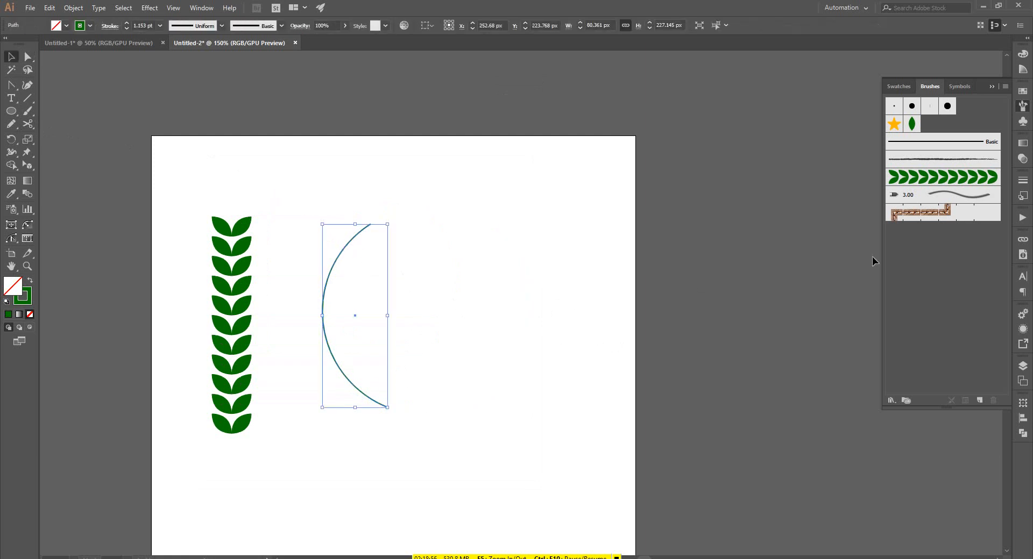
left_click(916, 180)
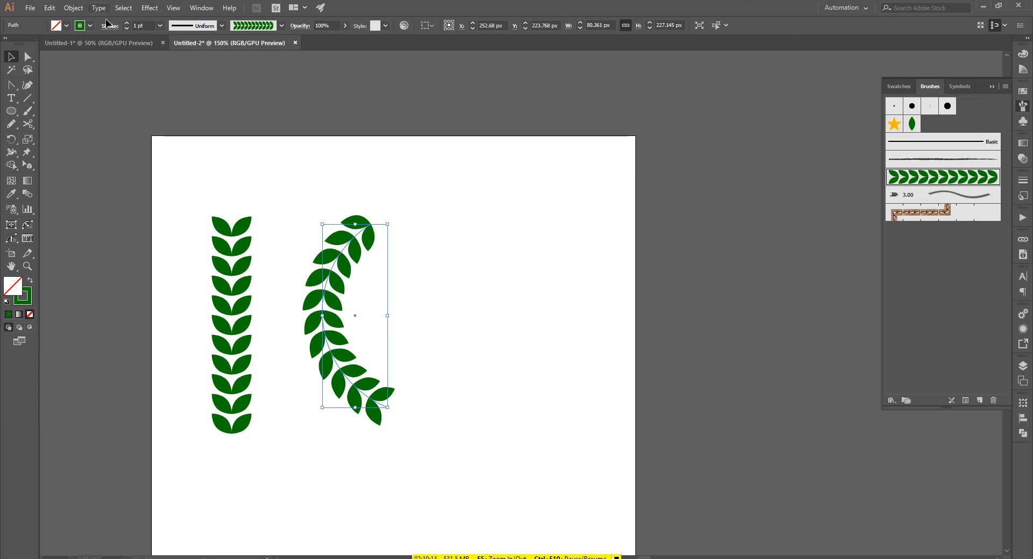
left_click(429, 332)
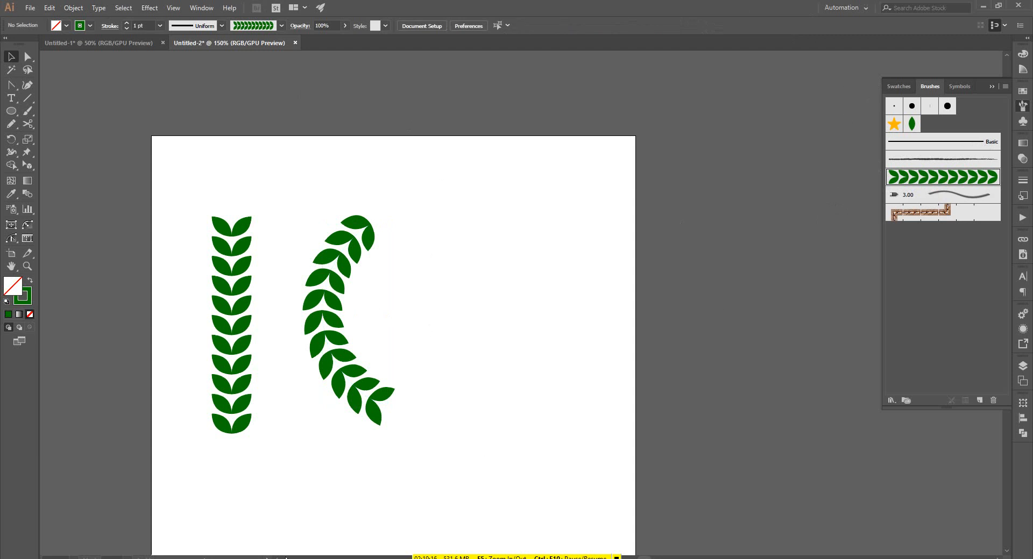
Open the leaf garland's Art Brush options with the arc selected, and check the Employee of the Month wreath reference in the browser
left_click(343, 382)
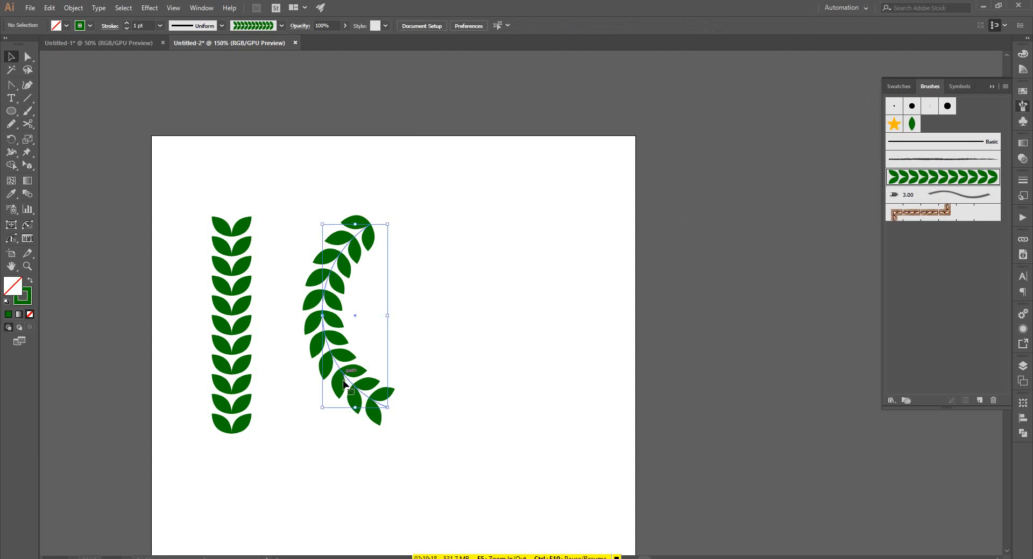
double_click(930, 179)
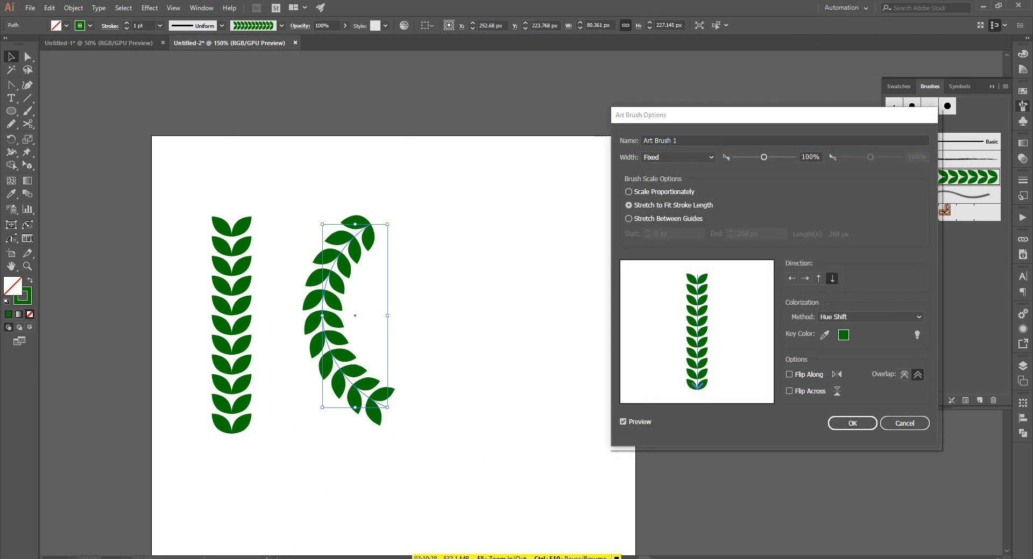
left_click(166, 511)
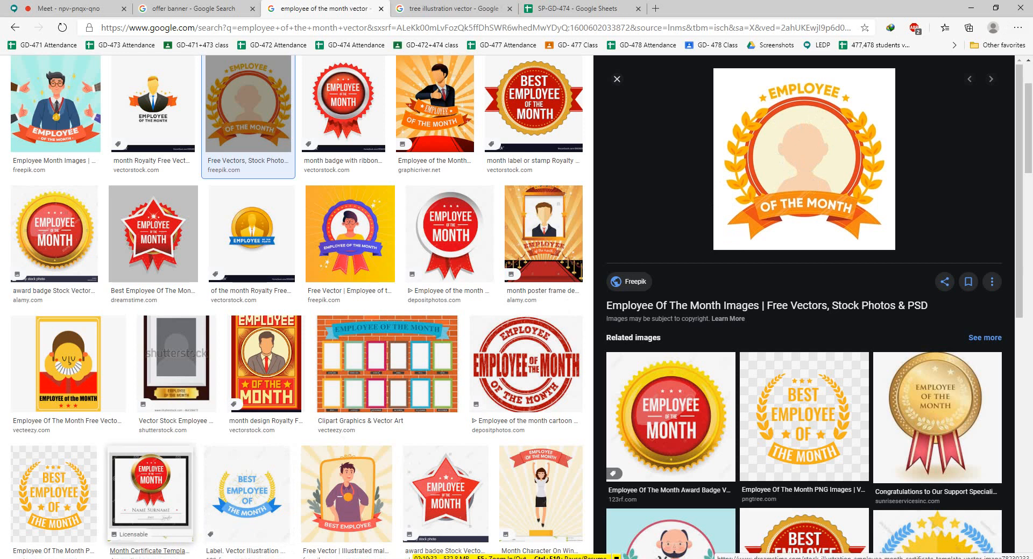
left_click(228, 558)
left_click(200, 558)
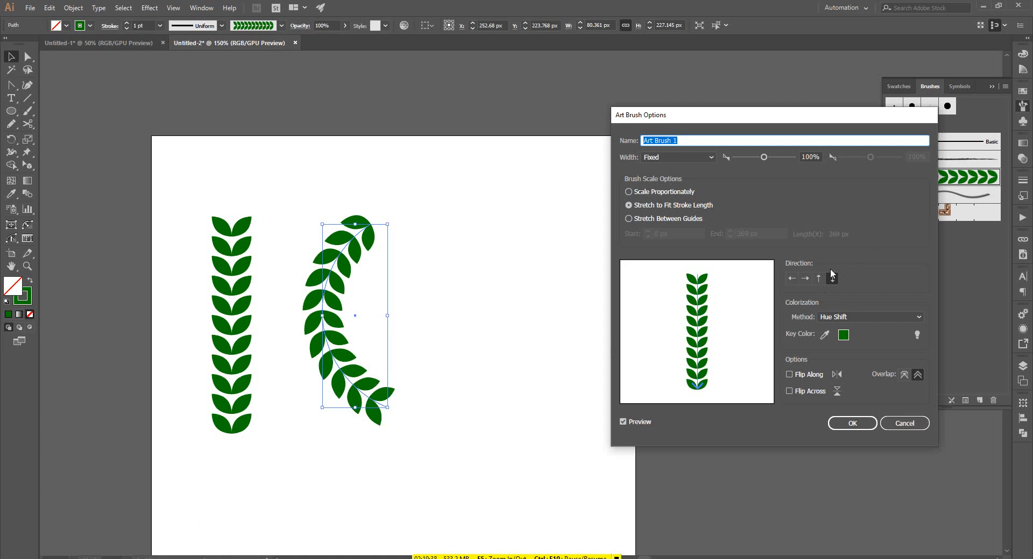
Reverse the leaf art brush's direction to point upward and apply the change to the existing strokes
left_click(818, 277)
left_click(623, 422)
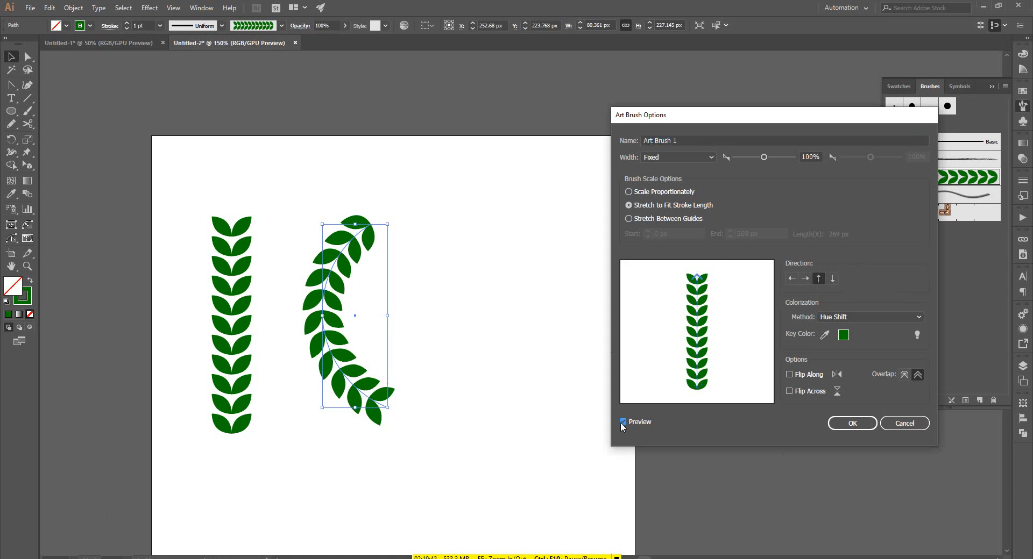
left_click(852, 424)
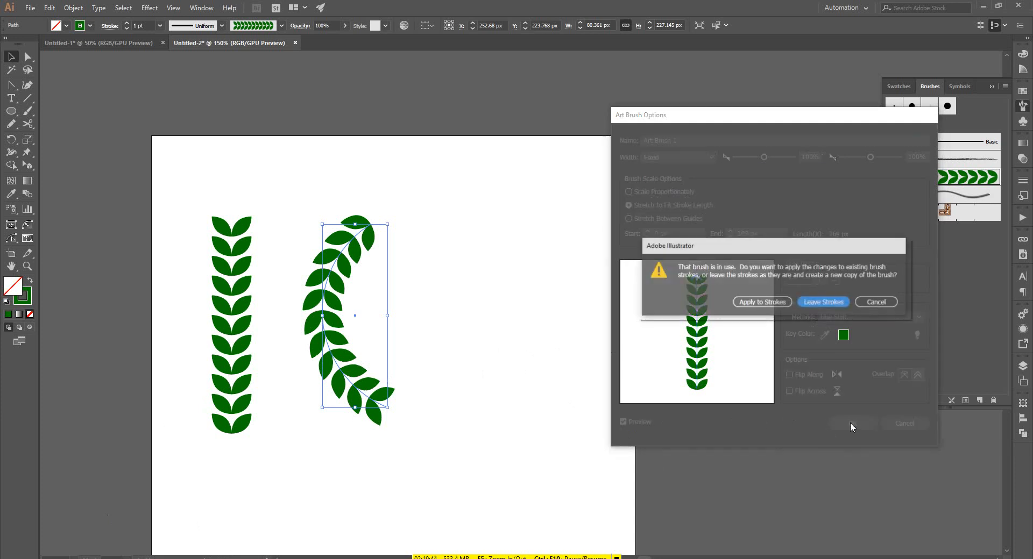
left_click(763, 303)
left_click(601, 321)
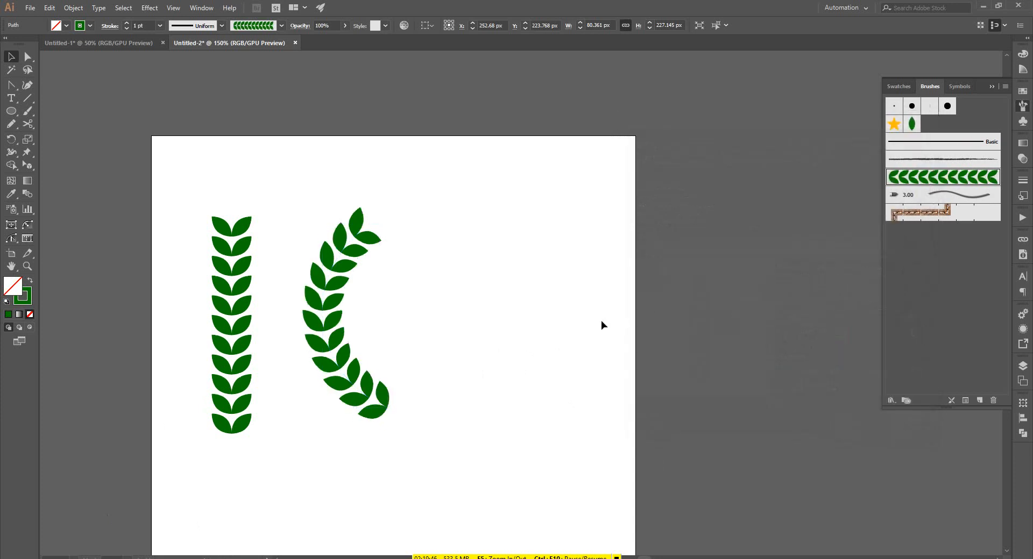
Recolour the curved leaf branch's stroke to golden yellow ffce00 and deselect it
left_click(365, 396)
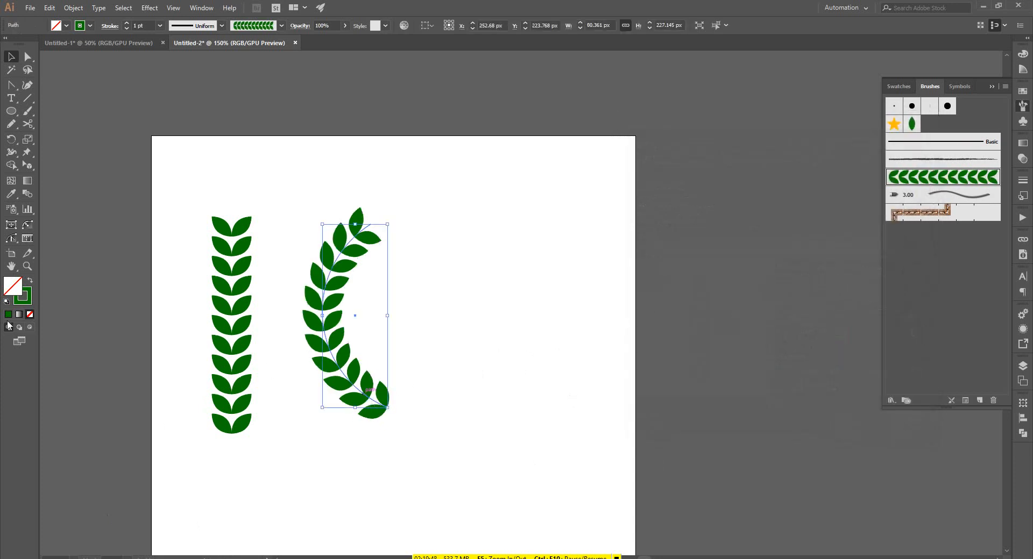
double_click(25, 299)
mouse_move(710, 229)
left_mouse_down()
mouse_move(710, 248)
mouse_move(693, 159)
left_mouse_up()
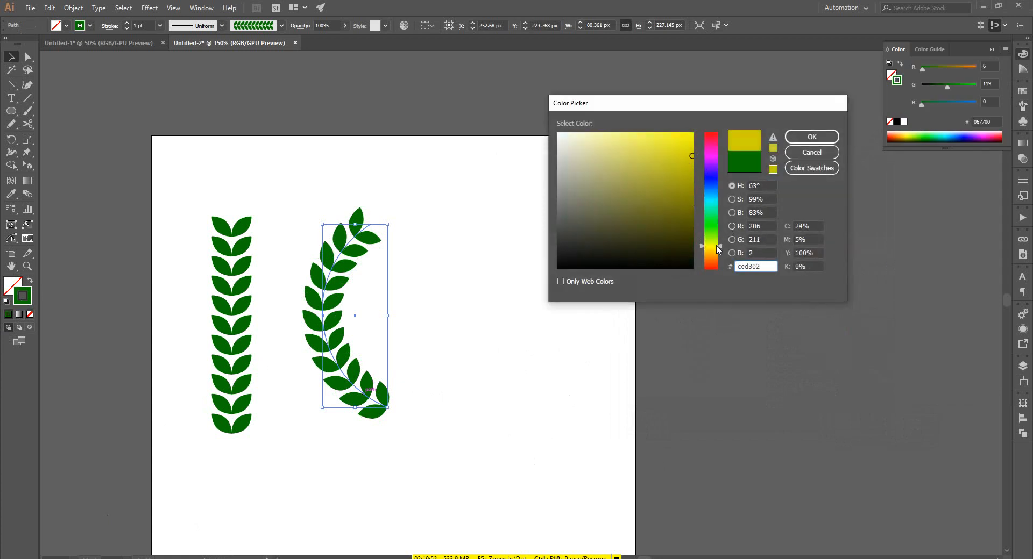
left_click_drag(710, 247, 710, 251)
left_click_drag(683, 143, 693, 133)
left_click(808, 138)
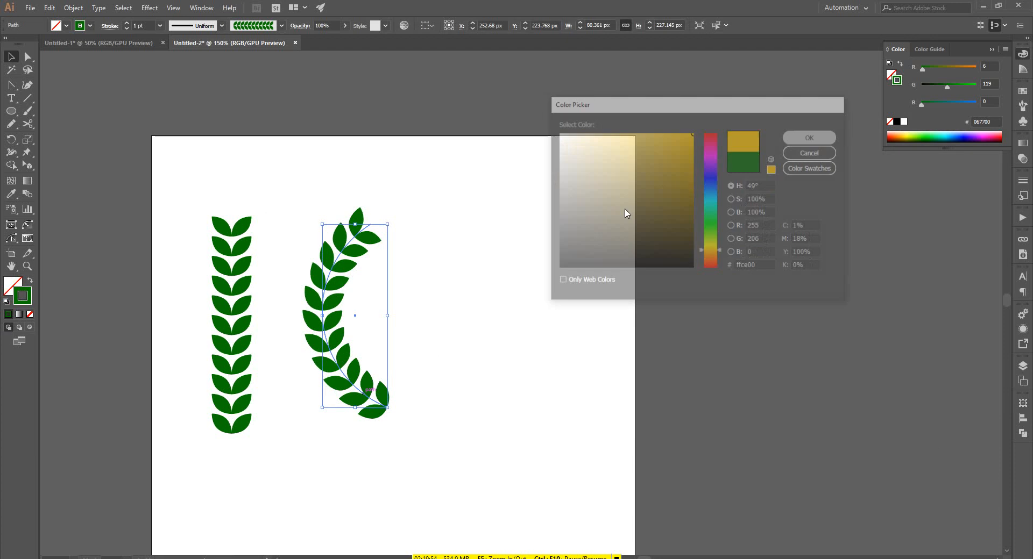
left_click(500, 314)
Create a horizontally mirrored copy of the yellow leaf branch with Reflect
left_click(335, 346)
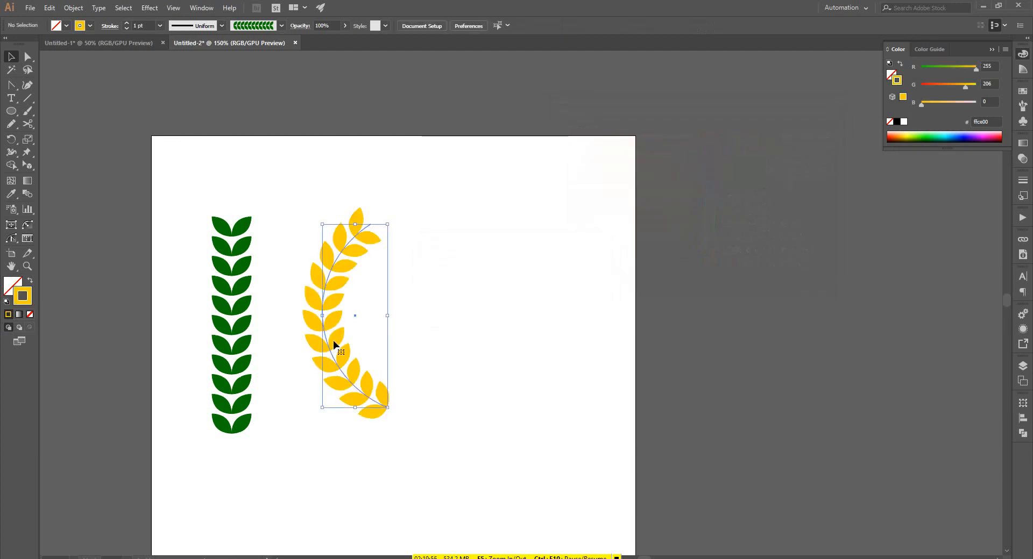
right_click(335, 344)
mouse_move(390, 499)
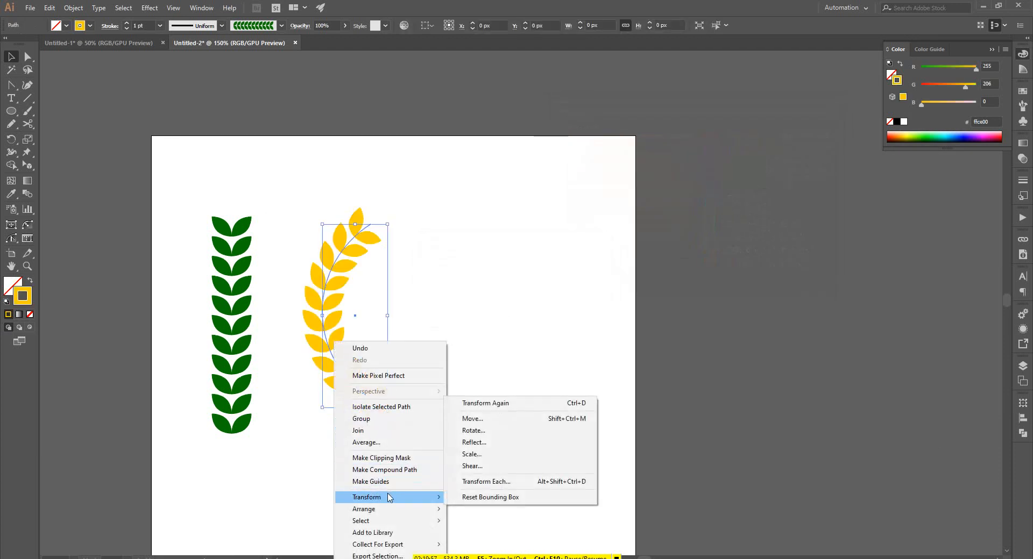
left_click(474, 442)
left_click(724, 299)
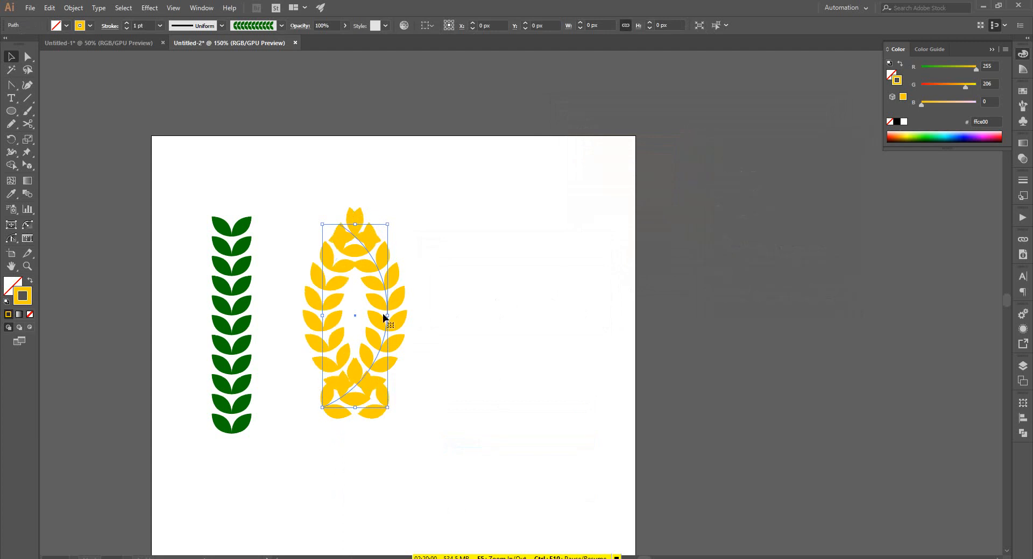
Move the mirrored branch horizontally to the right so the two branches face each other with room for text between them
left_click_drag(388, 302, 530, 302)
left_click(592, 306)
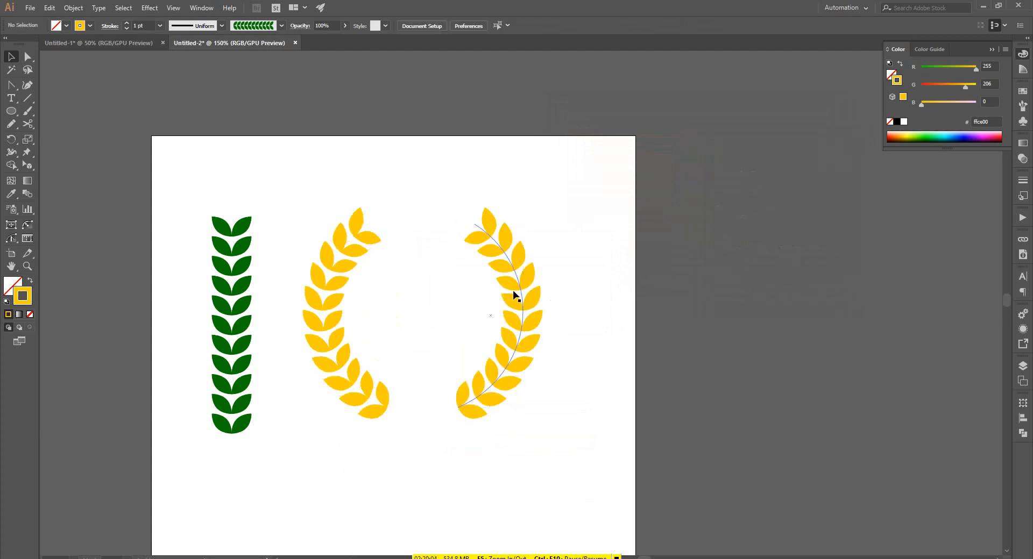
left_click(511, 294)
left_click(337, 277, "shift")
left_click(463, 239)
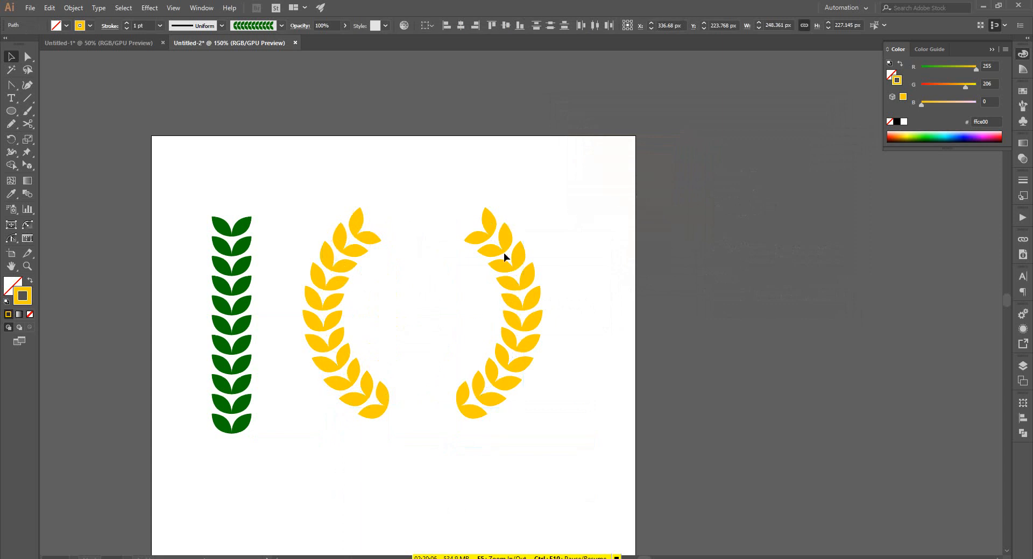
left_click_drag(504, 252, 522, 253)
left_click(622, 242)
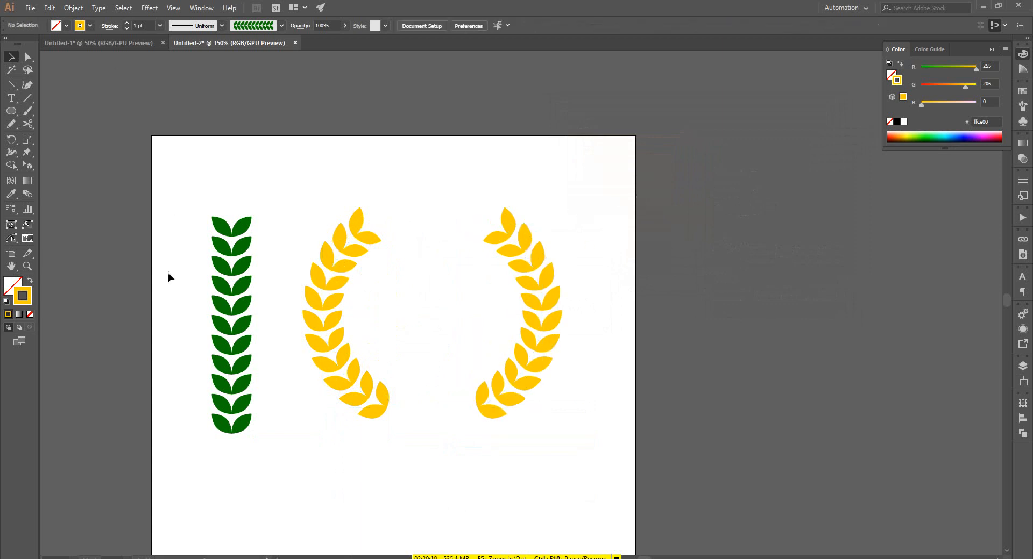
Check the badge reference in the browser and add the two-line text YOUR COMPANY / NAME between the laurel branches in Illustrator
key("y")
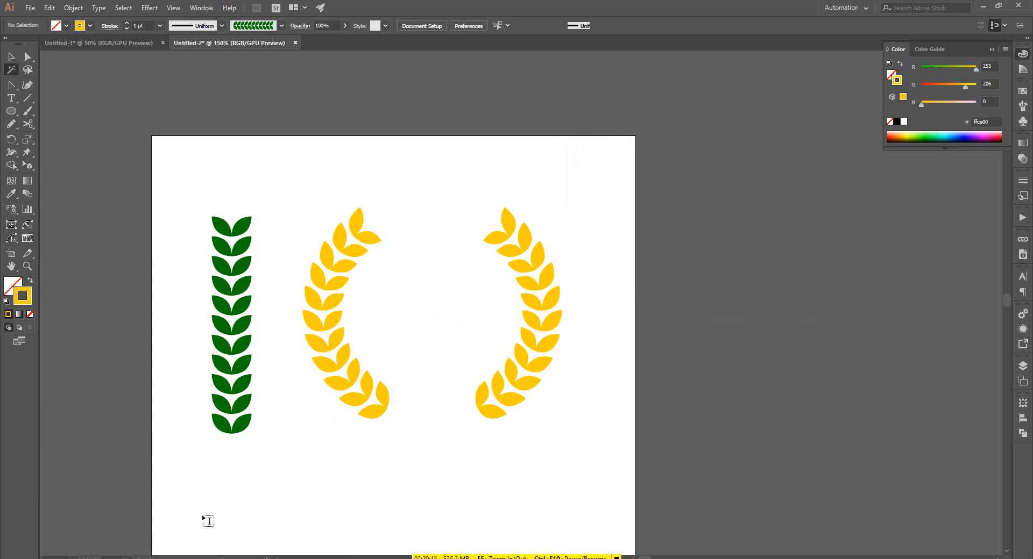
left_click(291, 525)
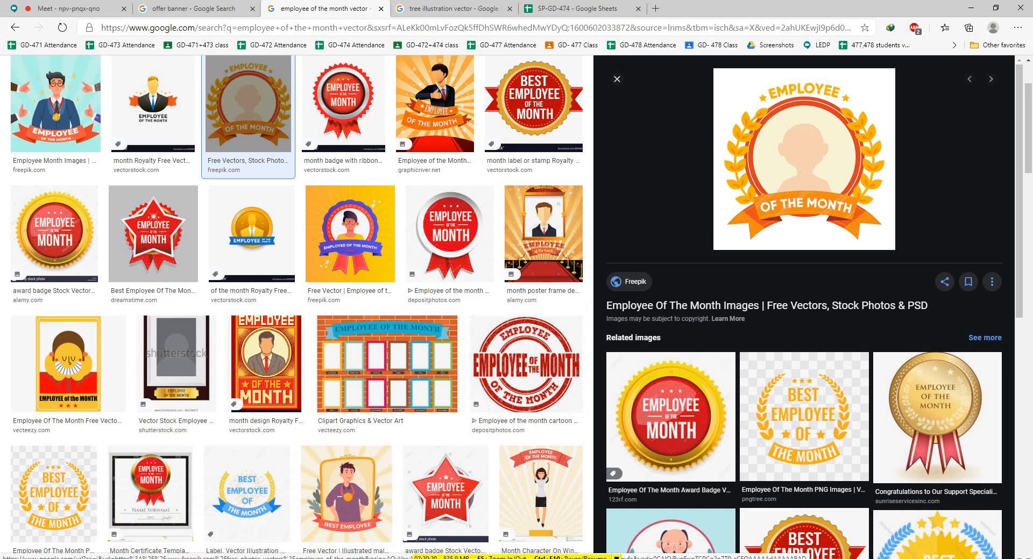
key("alt+Tab")
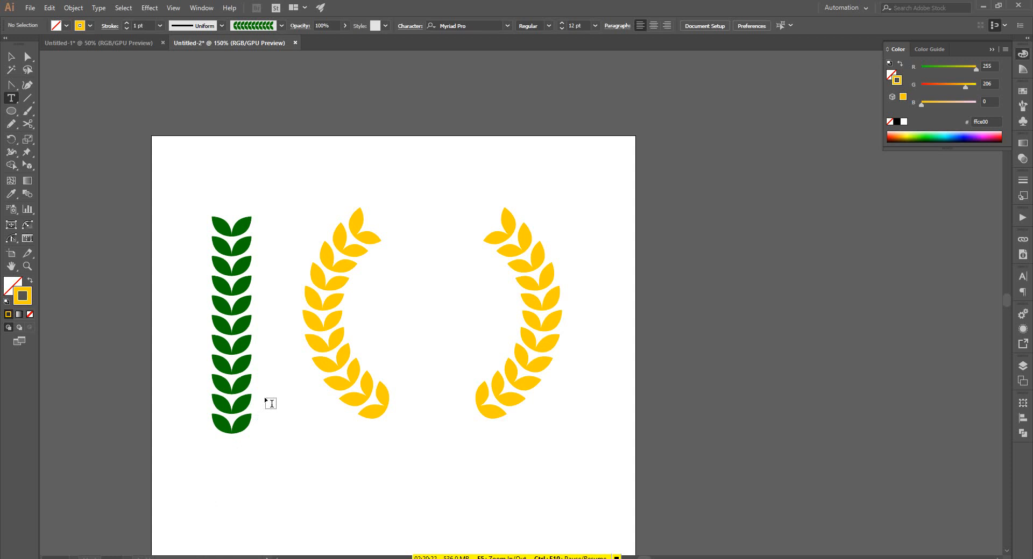
left_click(390, 308)
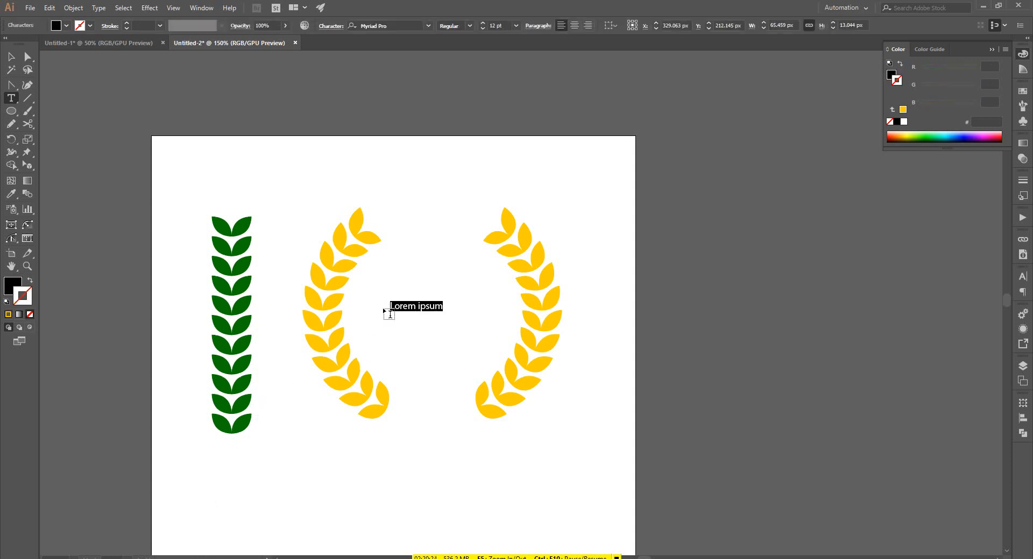
type("YOU")
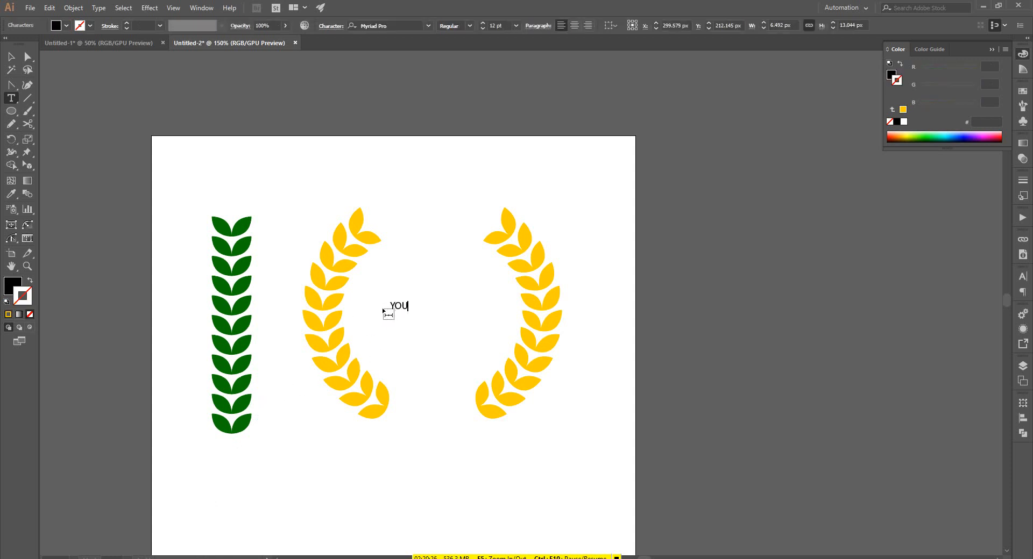
type("R COMM")
key("BackSpace")
type("PANY")
key("Return")
type("NAME")
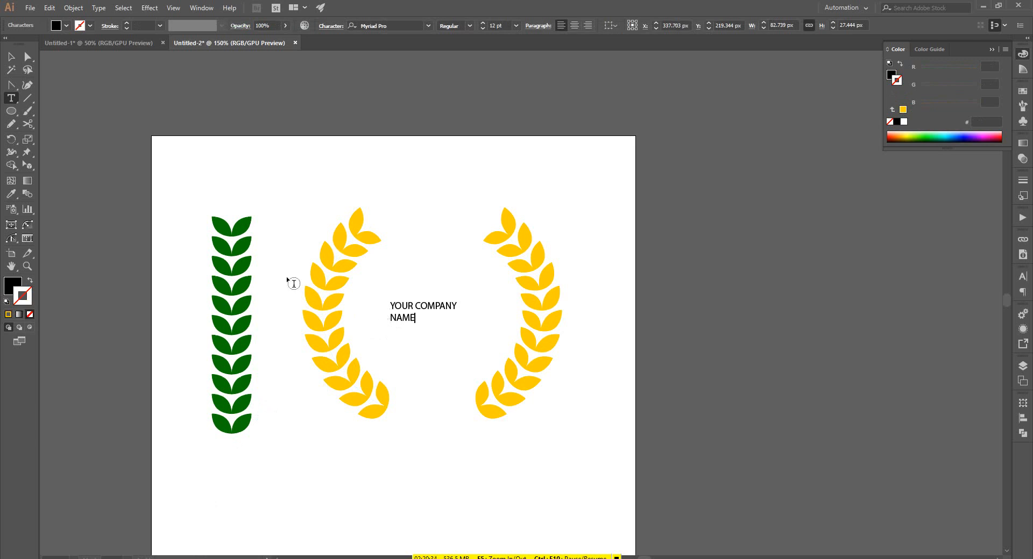
Centre-align the company name text and enlarge it proportionally to about 28 pt
left_click(13, 58)
left_click(575, 25)
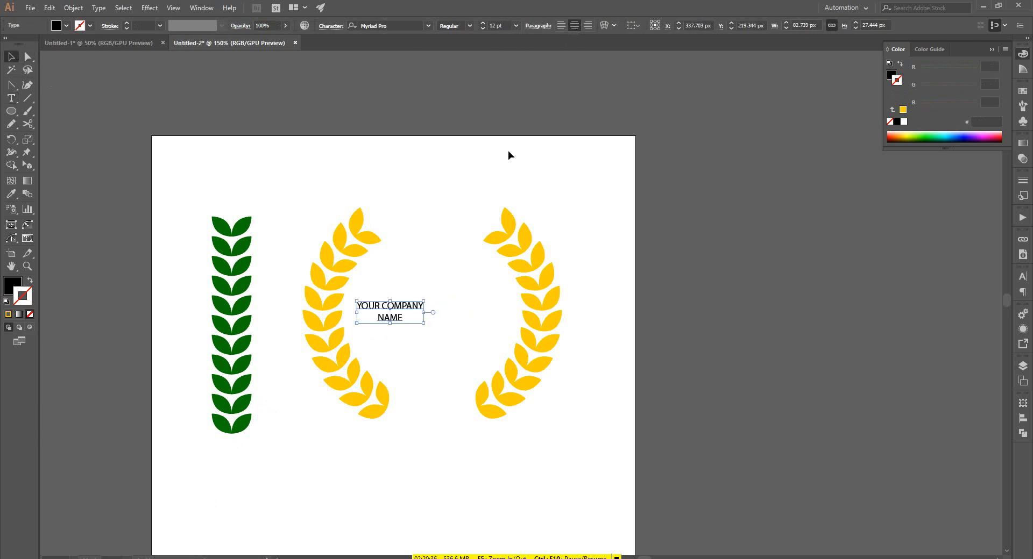
left_click_drag(423, 313, 508, 299)
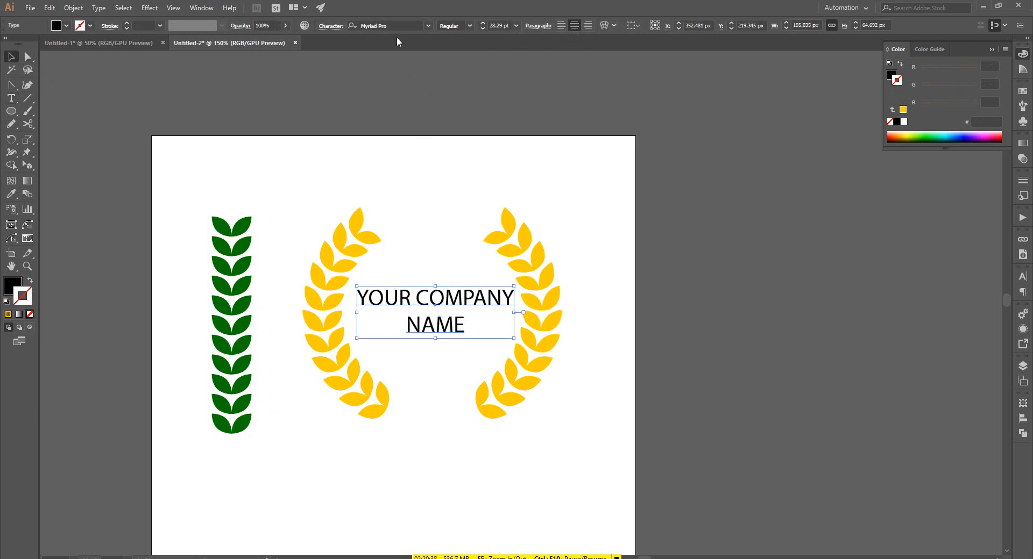
Set the company name text's font to Nexa Bold
left_click(428, 26)
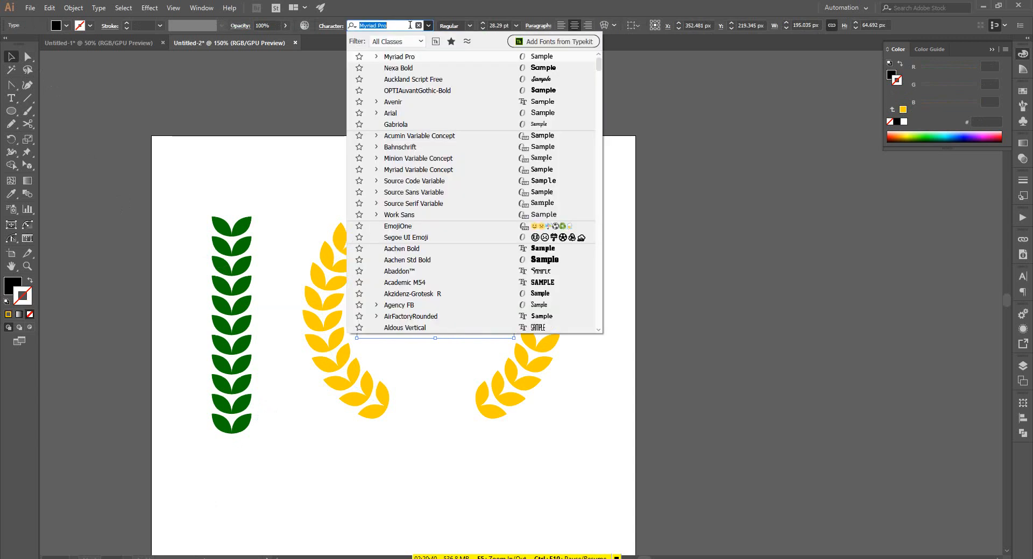
type("nex")
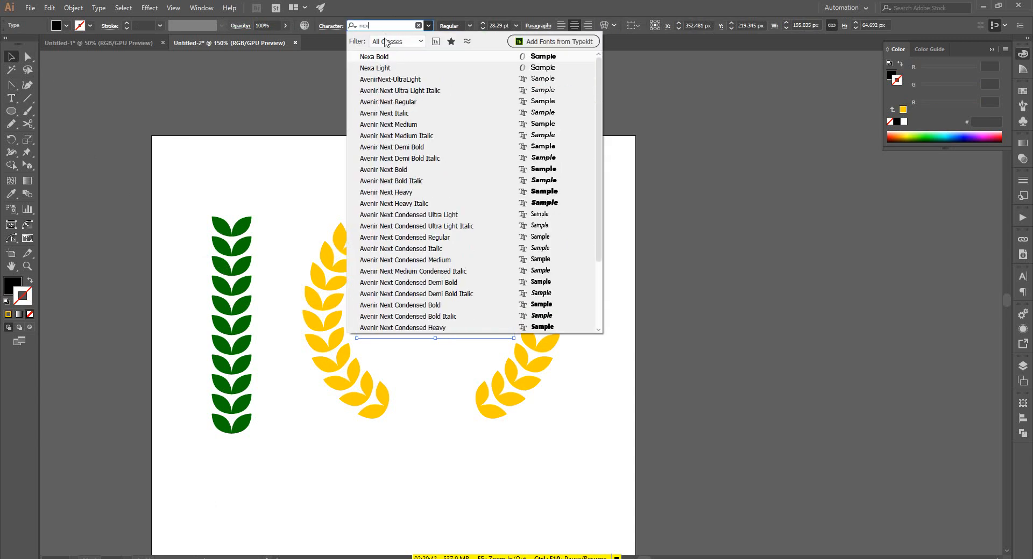
left_click(389, 56)
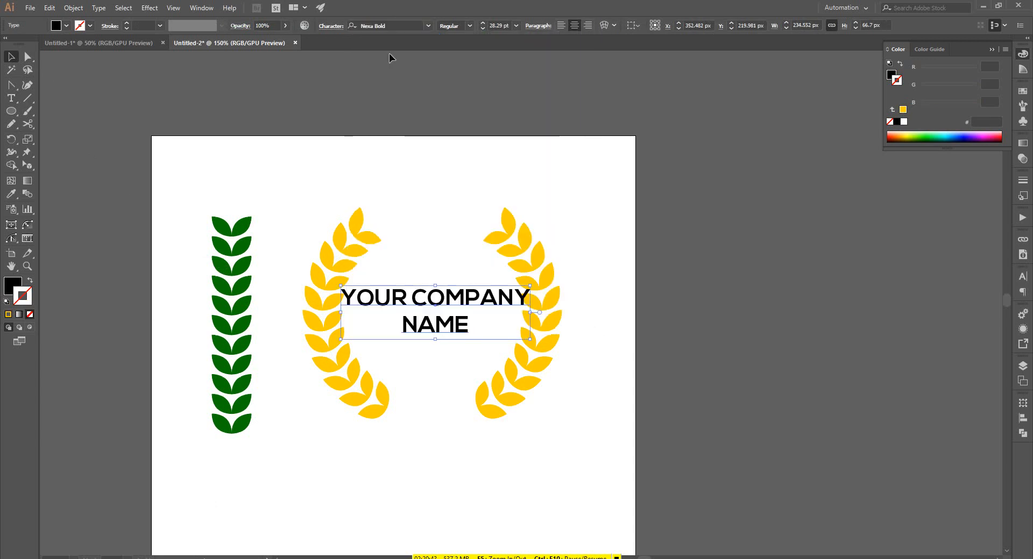
Set the text's font to OPTIAuvantGothic-Bold and its size to 33 pt
left_click(428, 26)
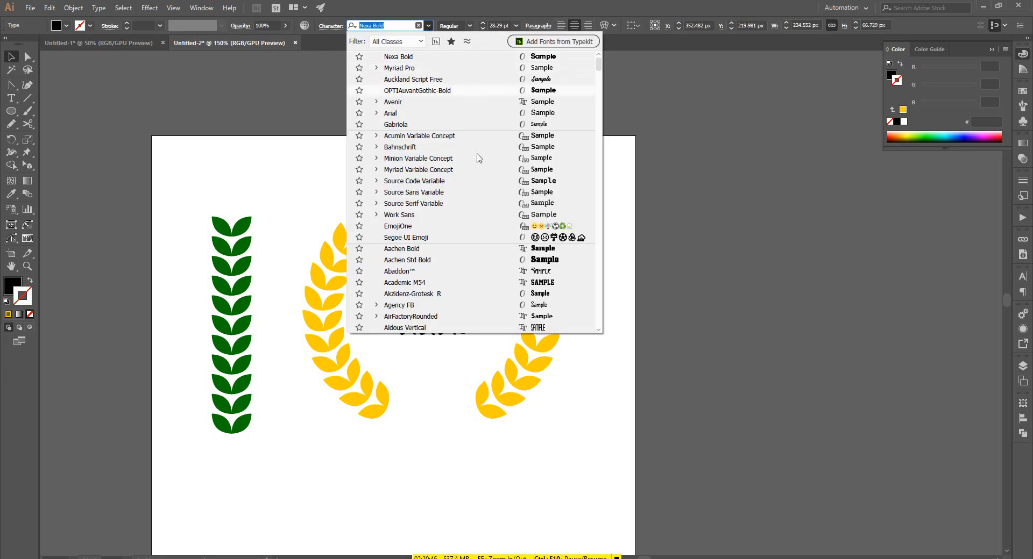
left_click(555, 88)
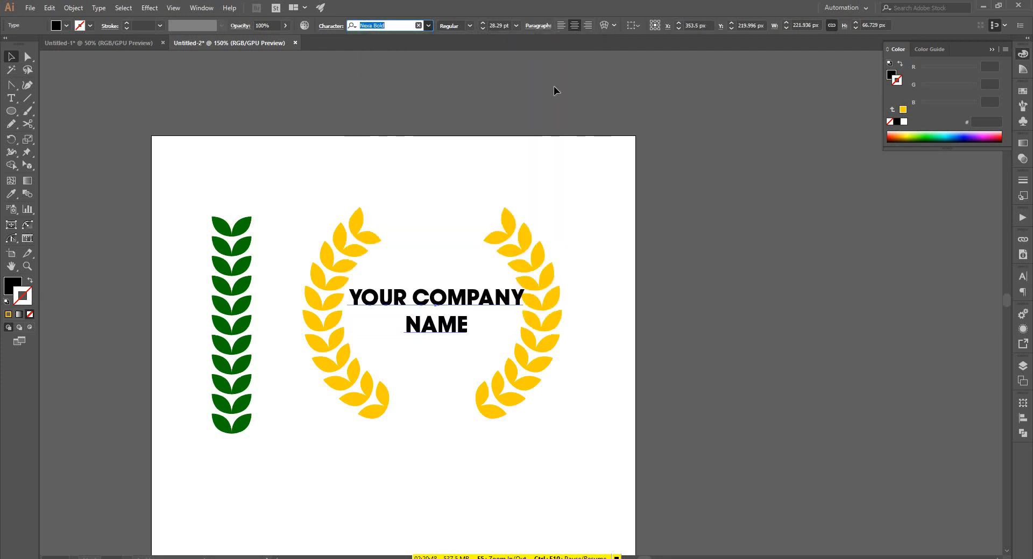
scroll(500, 25, "up", 4)
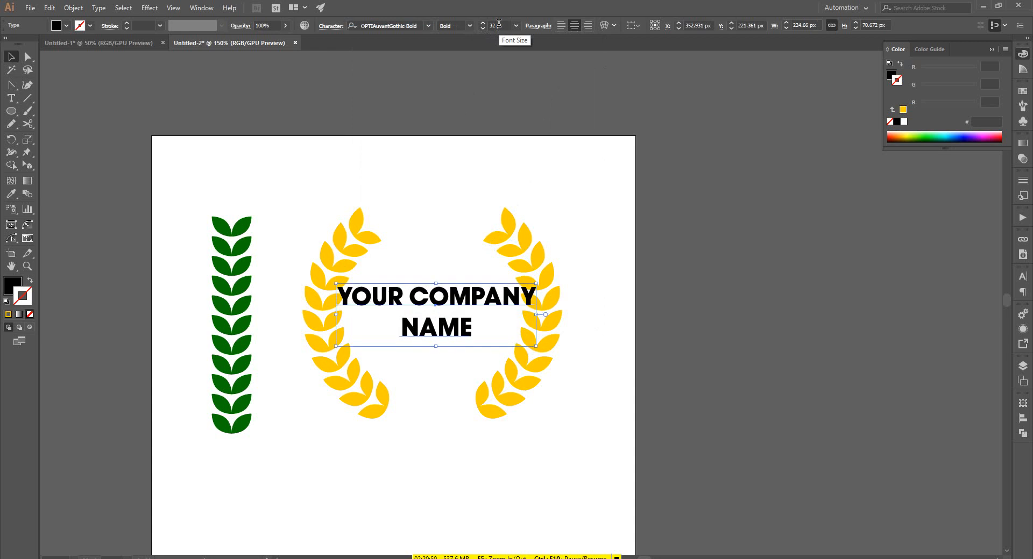
Delete the word YOUR from the text, leaving COMPANY NAME on two lines
double_click(399, 295)
left_click_drag(398, 294, 318, 295)
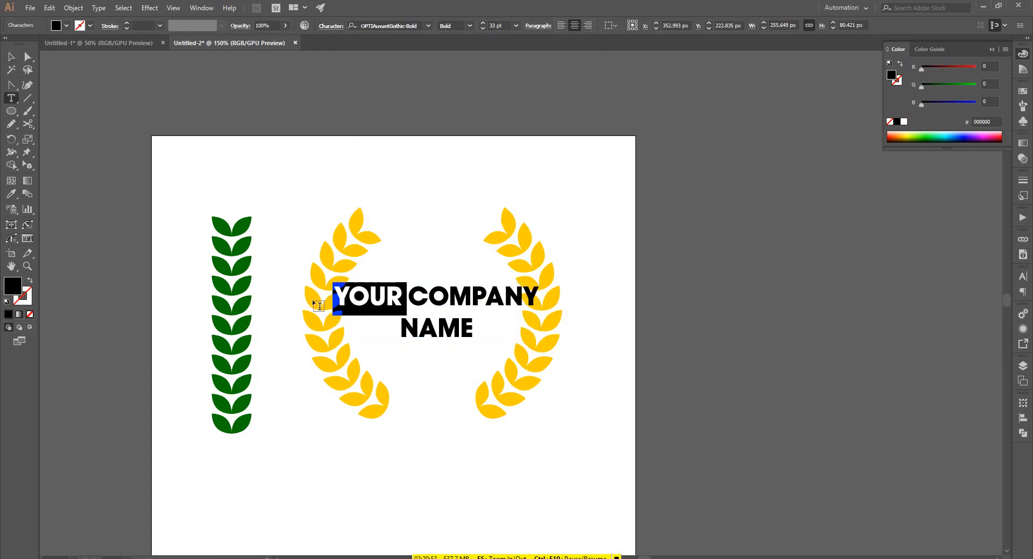
key("BackSpace")
left_click(11, 58)
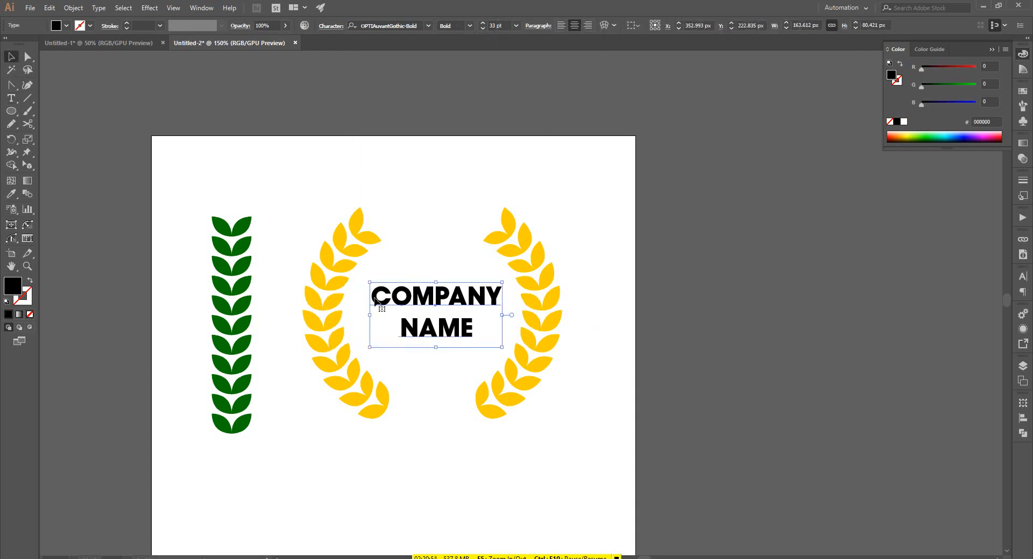
Scale the COMPANY NAME text to about 40 pt and position it between the laurel branches
left_click_drag(436, 349, 434, 369)
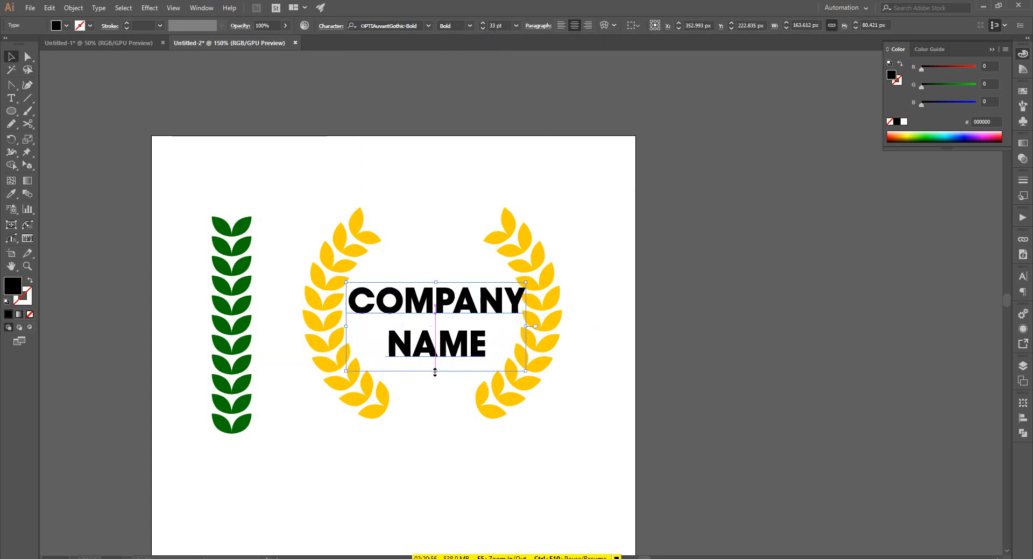
left_click_drag(511, 295, 506, 296)
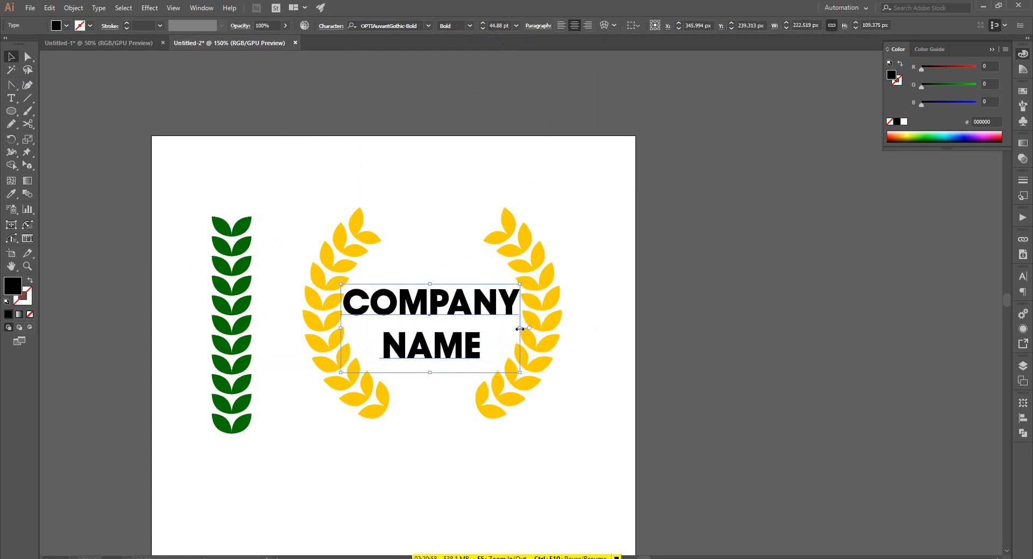
left_click_drag(520, 328, 510, 328)
Try to copy the laurel's yellow onto the text with the Eyedropper, and undo the change
key("i")
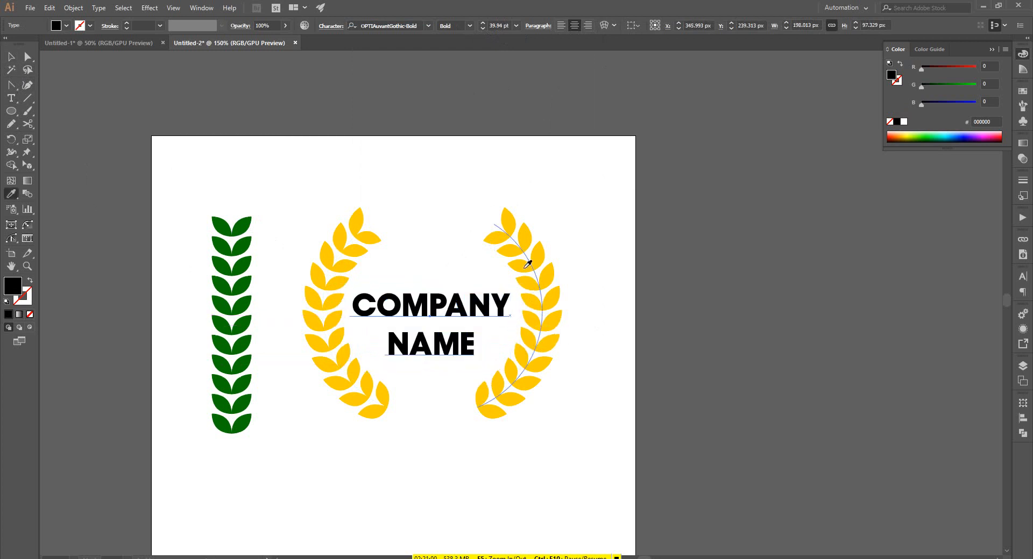
left_click(527, 263)
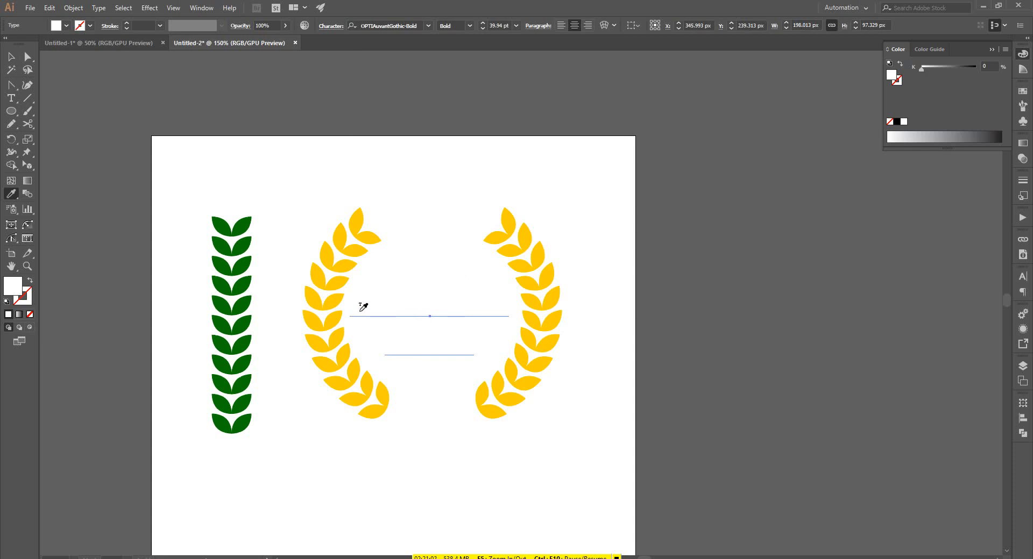
key("ctrl+z")
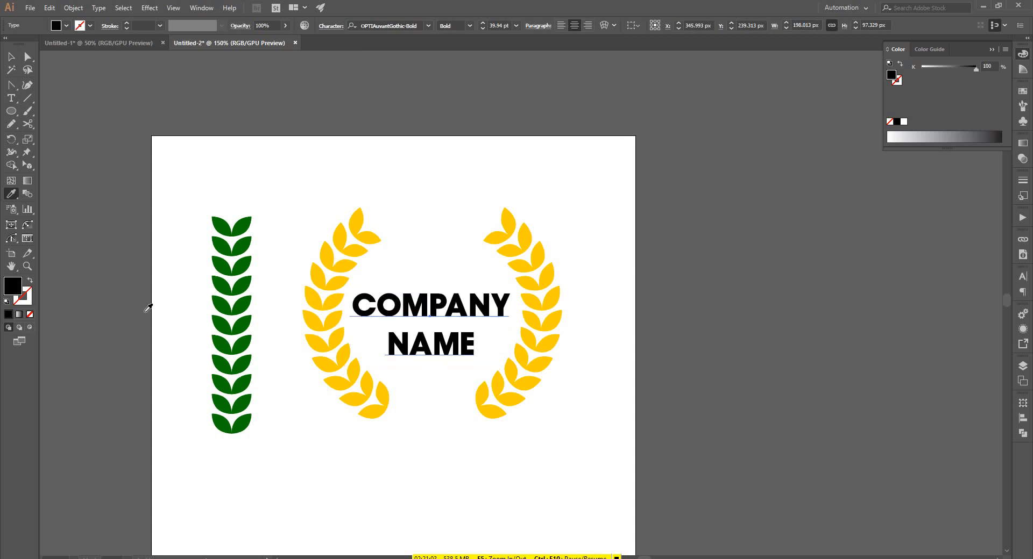
Set the COMPANY NAME text's fill to dark gold c49e00
double_click(15, 291)
mouse_move(711, 237)
left_mouse_down()
mouse_move(710, 225)
mouse_move(711, 251)
left_mouse_up()
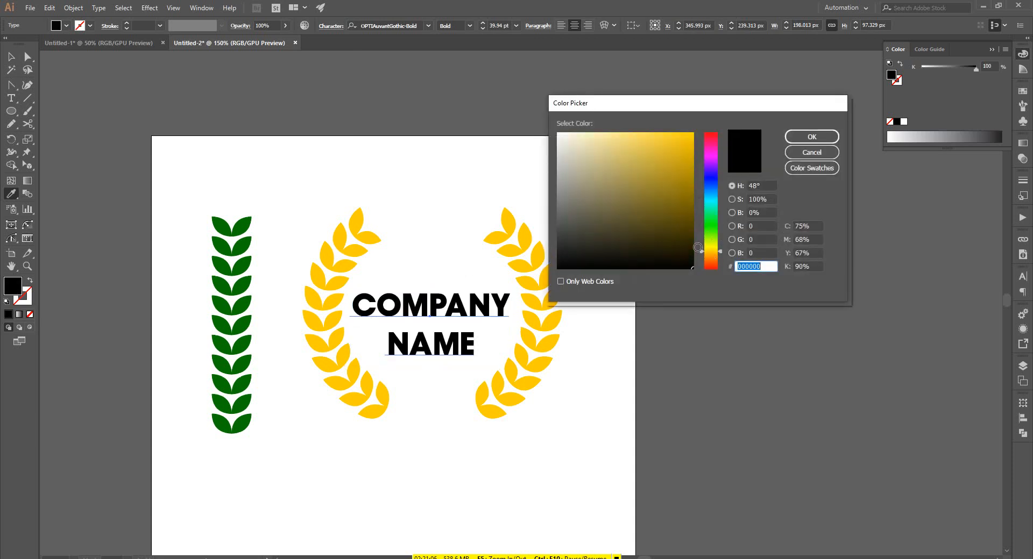
left_click(690, 174)
left_click(809, 132)
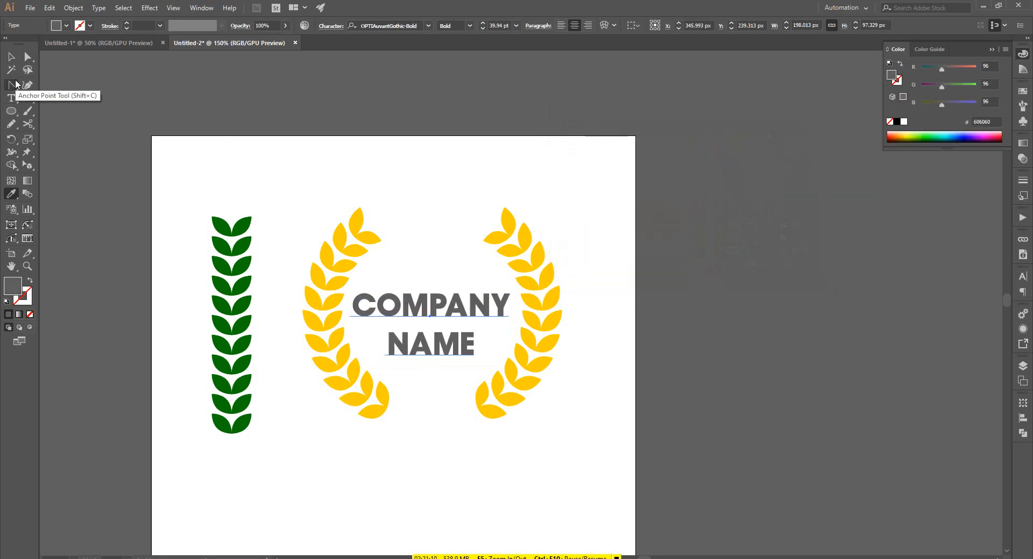
left_click(11, 56)
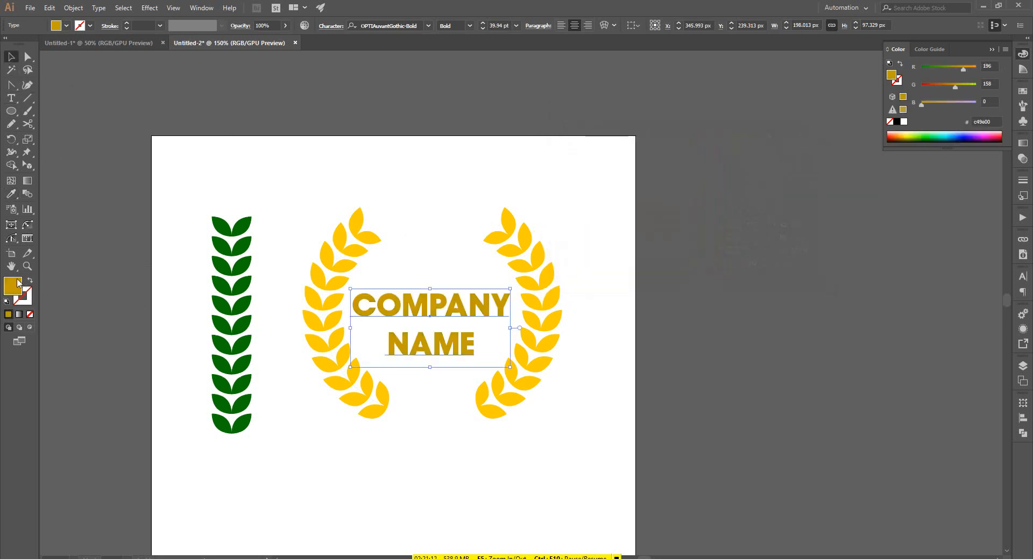
Set the COMPANY NAME text's fill to orange ed6b00 and deselect it
double_click(12, 286)
left_click_drag(711, 251, 710, 260)
left_click(694, 143)
left_click(812, 137)
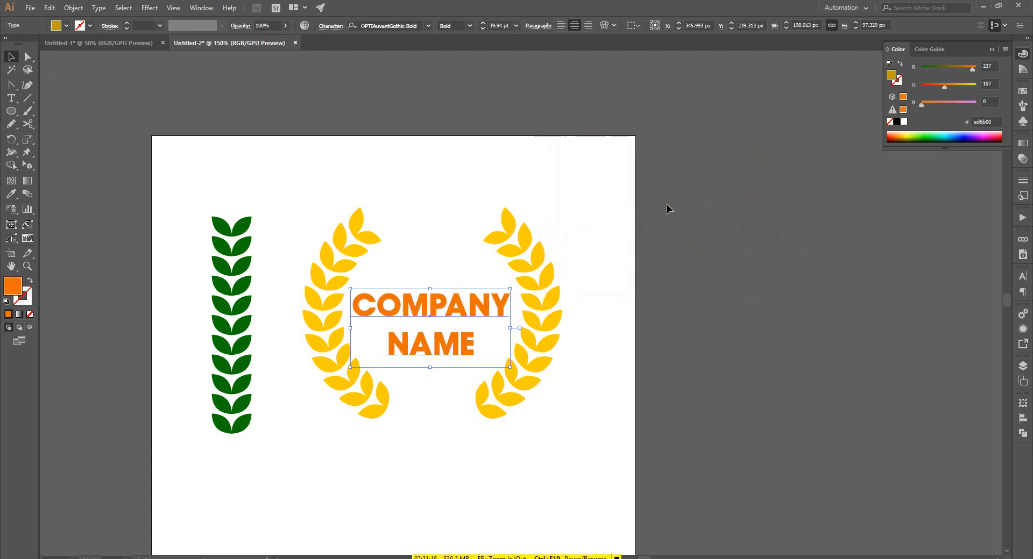
left_click(667, 205)
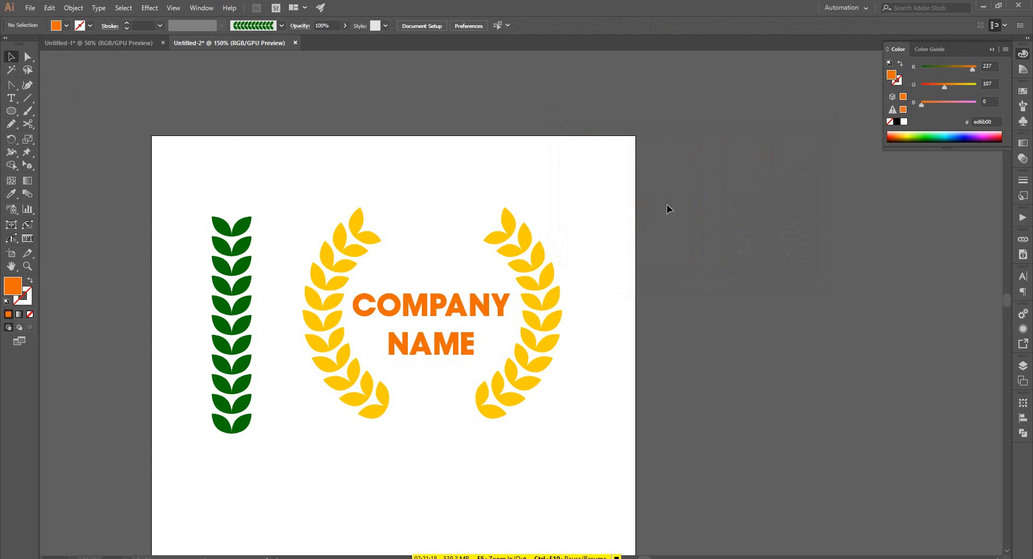
scroll(403, 266, "down", 3)
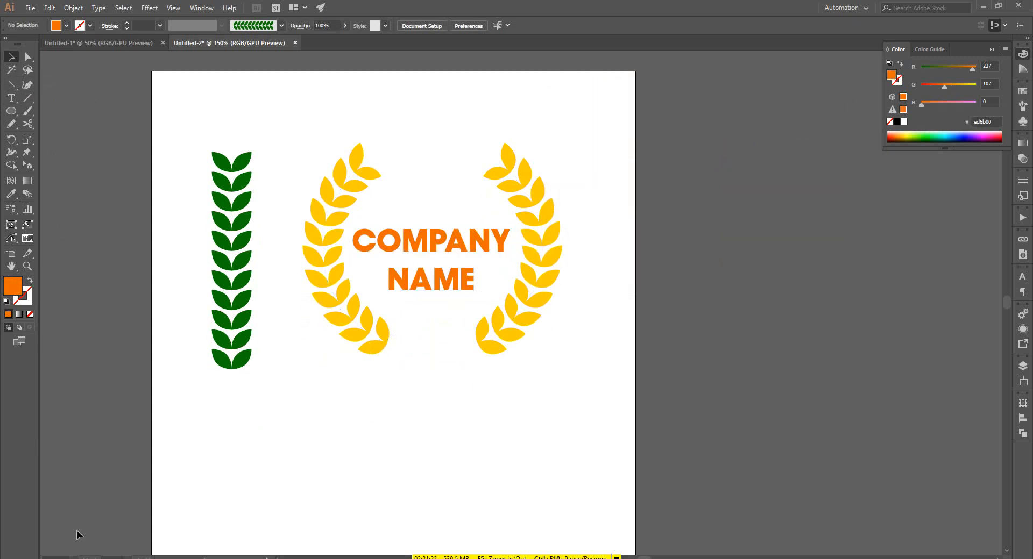
mouse_move(227, 557)
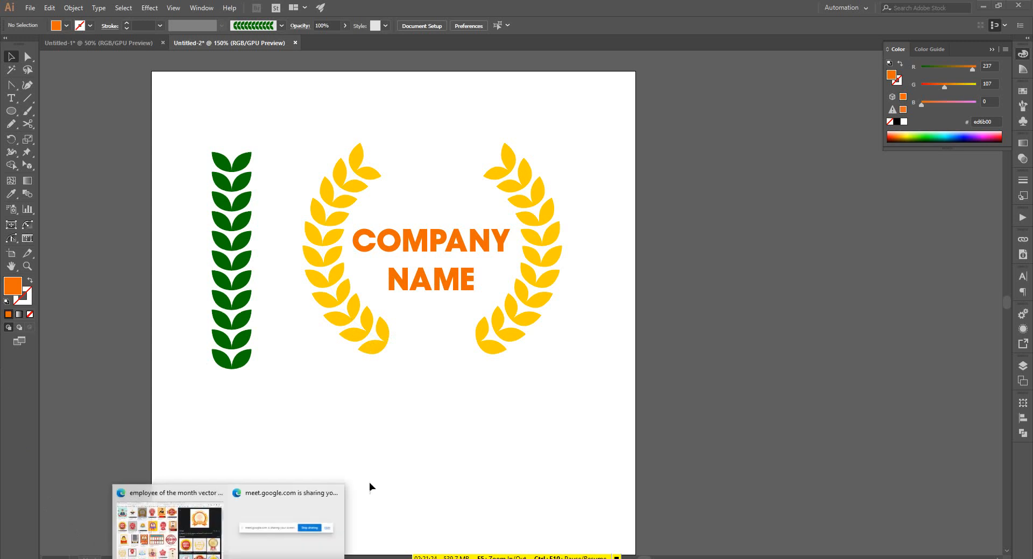
left_click(167, 494)
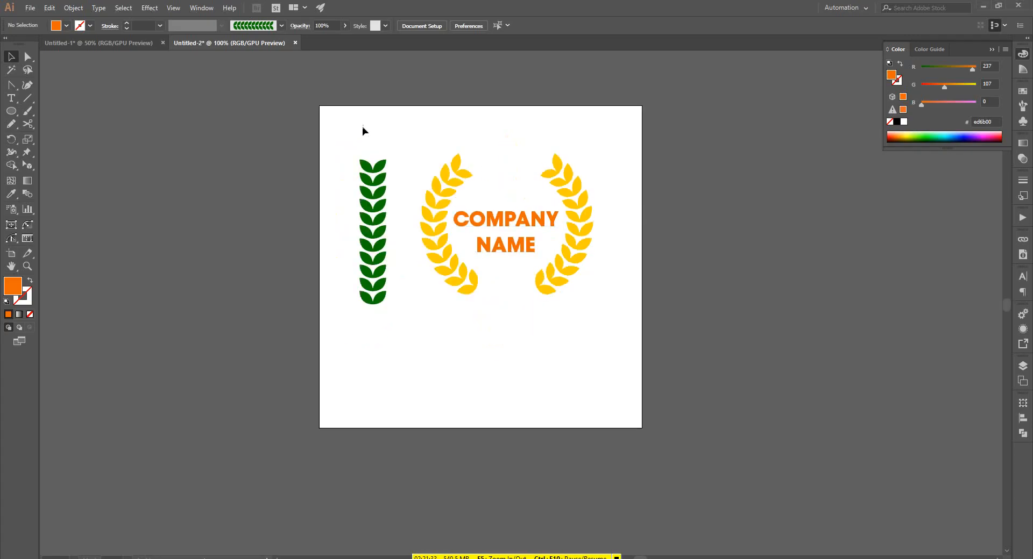
Scale the leaf strip, laurel branches and company text together to about 297 × 195 px, move them near the artboard's top edge and deselect
left_click_drag(362, 131, 712, 383)
scroll(580, 222, "up", 1)
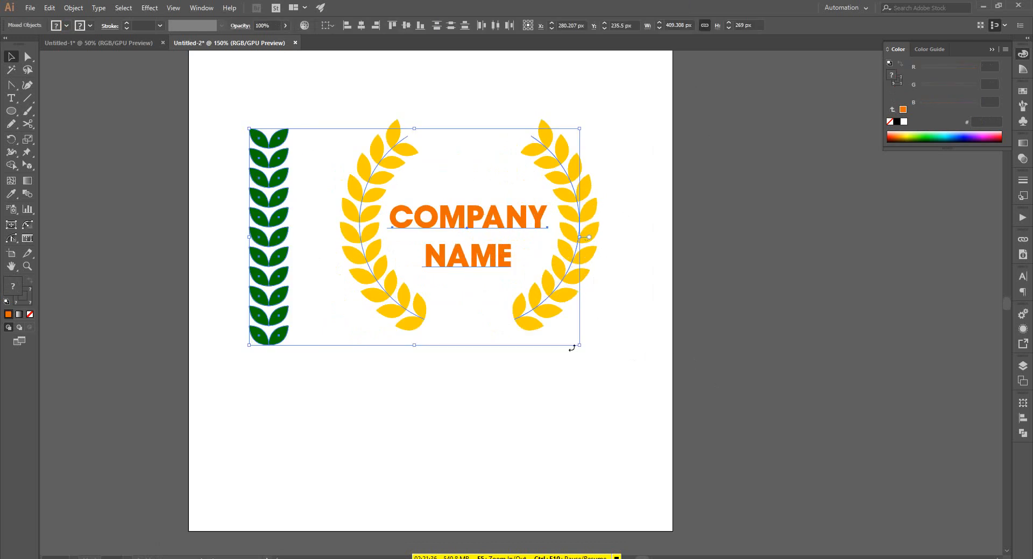
left_click_drag(578, 347, 541, 315)
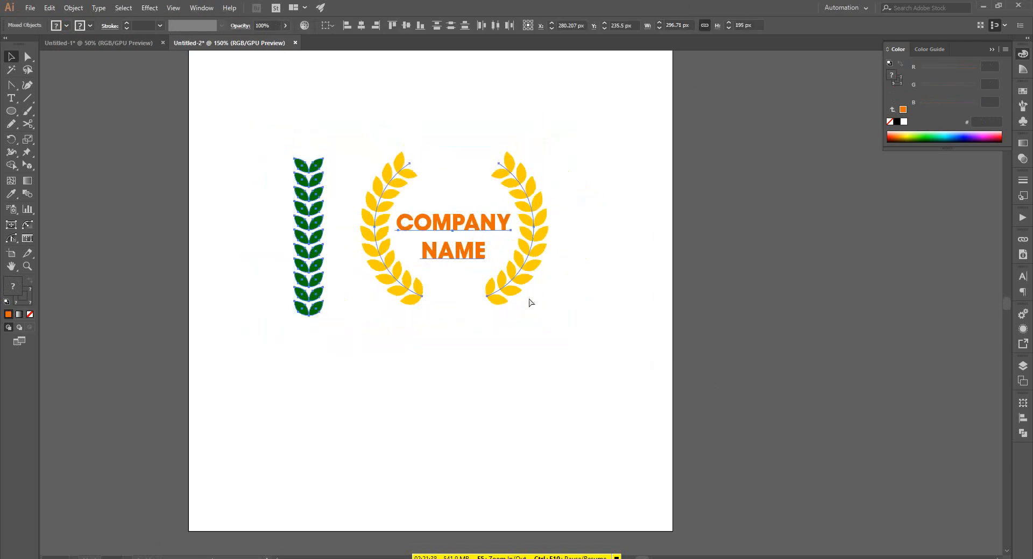
left_click_drag(526, 254, 479, 165)
left_click(604, 157)
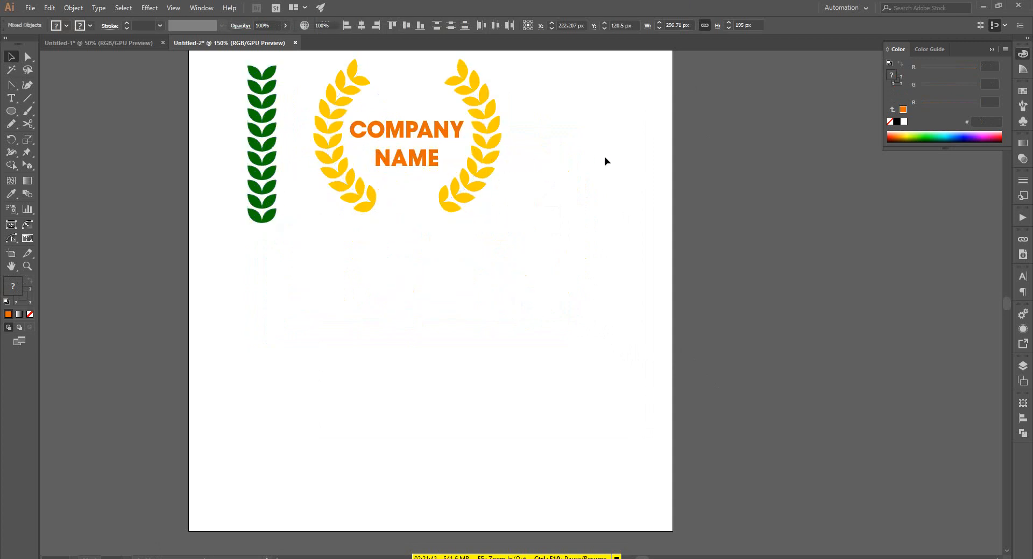
scroll(544, 299, "up", 1)
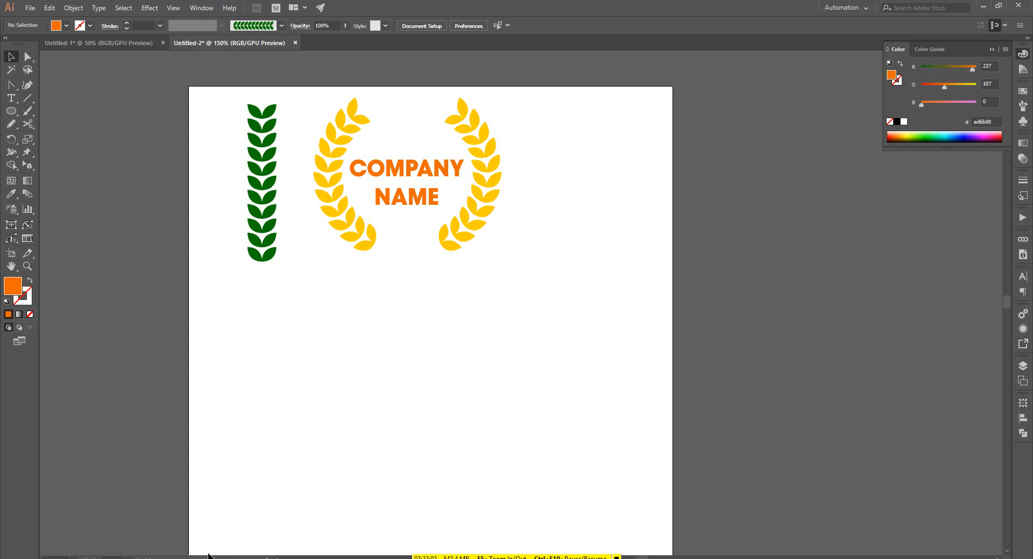
mouse_move(231, 554)
left_click(172, 519)
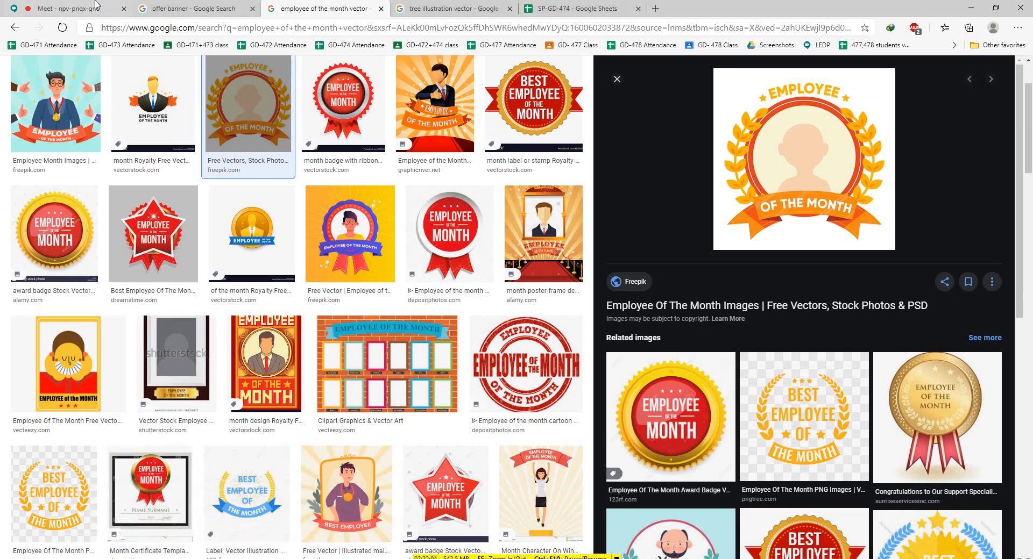
left_click(58, 7)
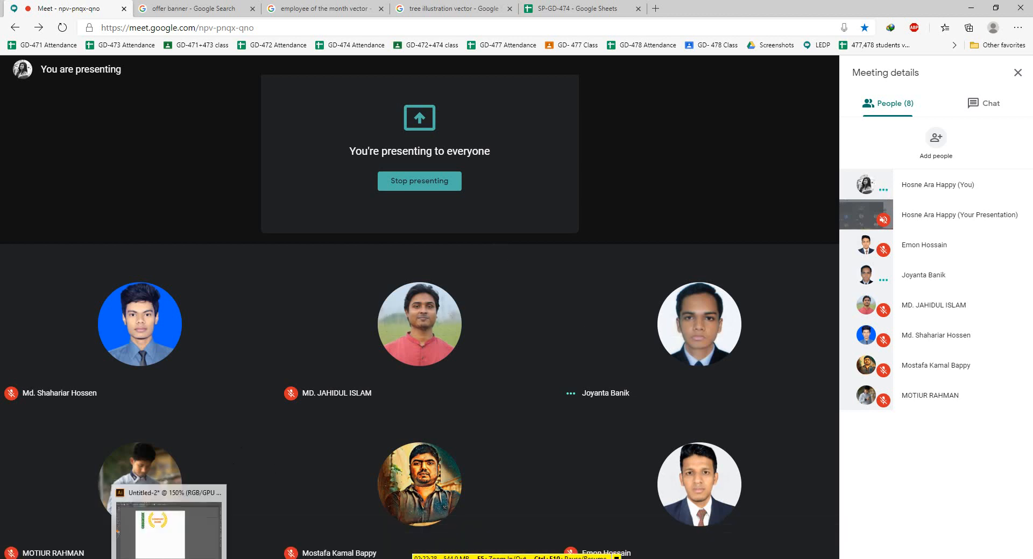
left_click(168, 522)
scroll(309, 374, "down", 2)
scroll(365, 358, "down", 3)
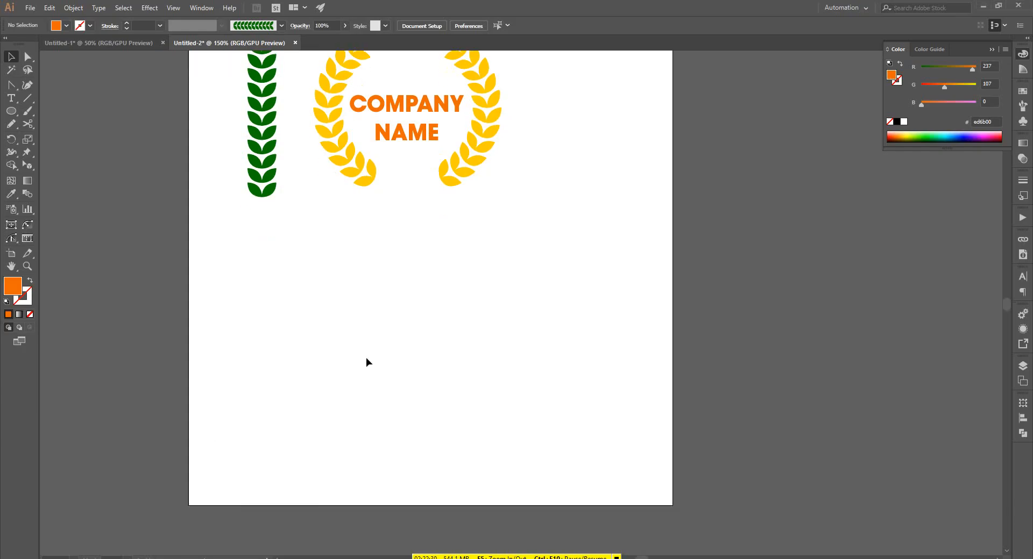
scroll(181, 291, "up", 4)
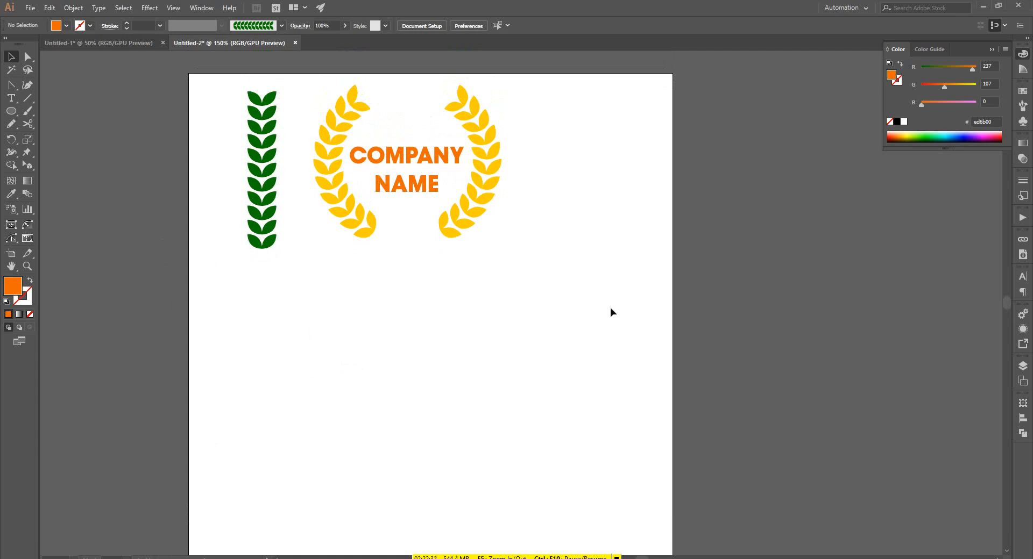
scroll(533, 325, "up", 1)
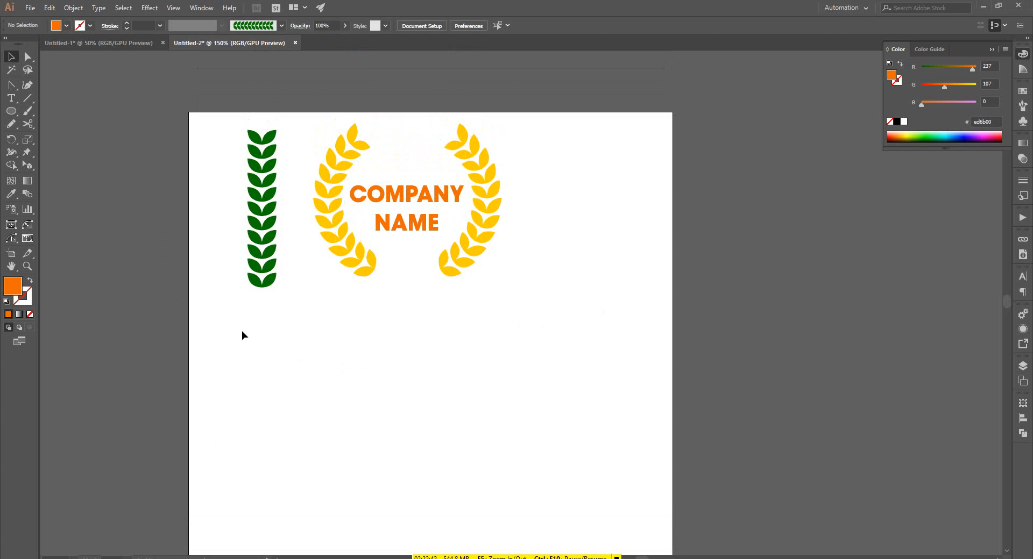
Show the brush list, review the leaf Art Brush's options including its width setting, and cancel the dialog
left_click(1022, 106)
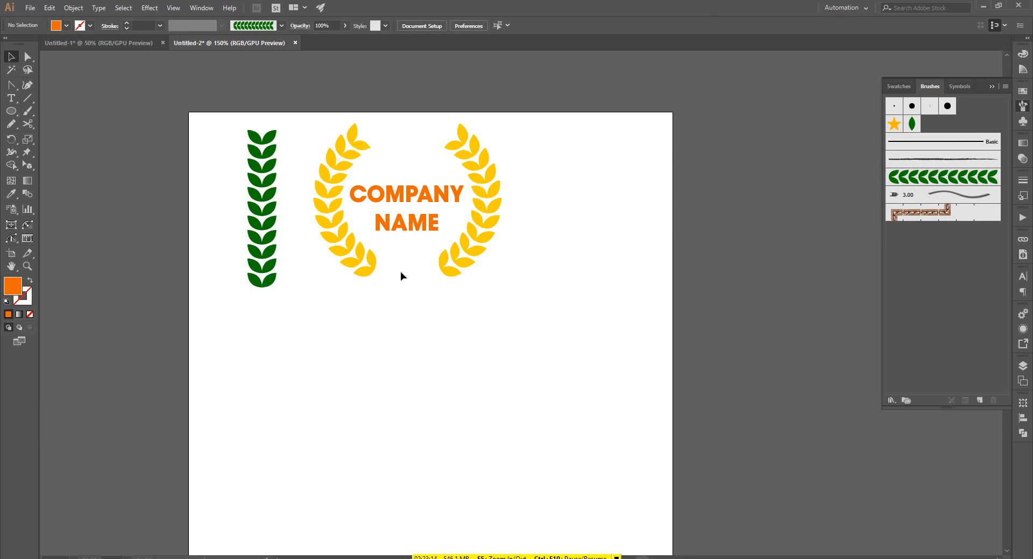
left_click(357, 269)
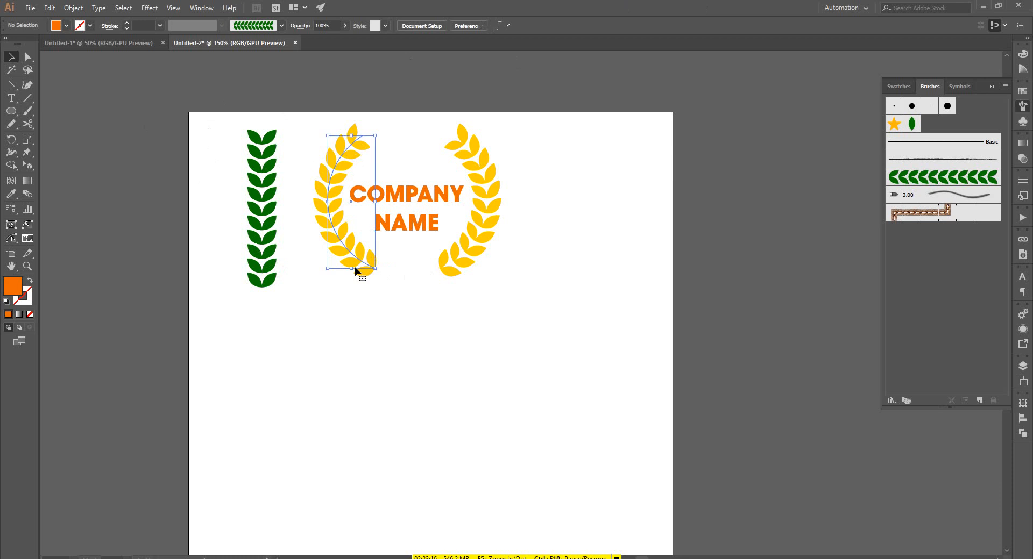
left_click(788, 245)
double_click(905, 186)
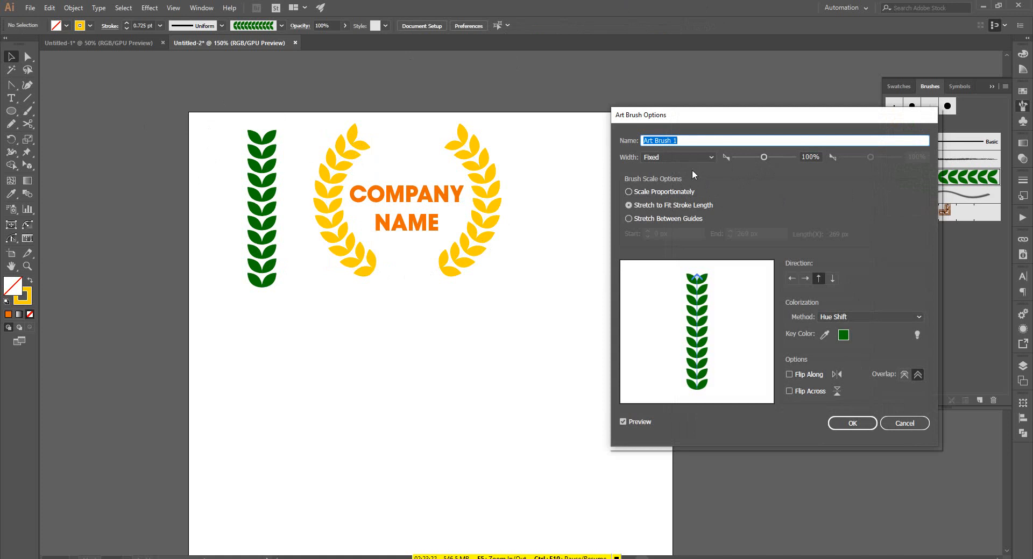
left_click(686, 156)
left_click(692, 153)
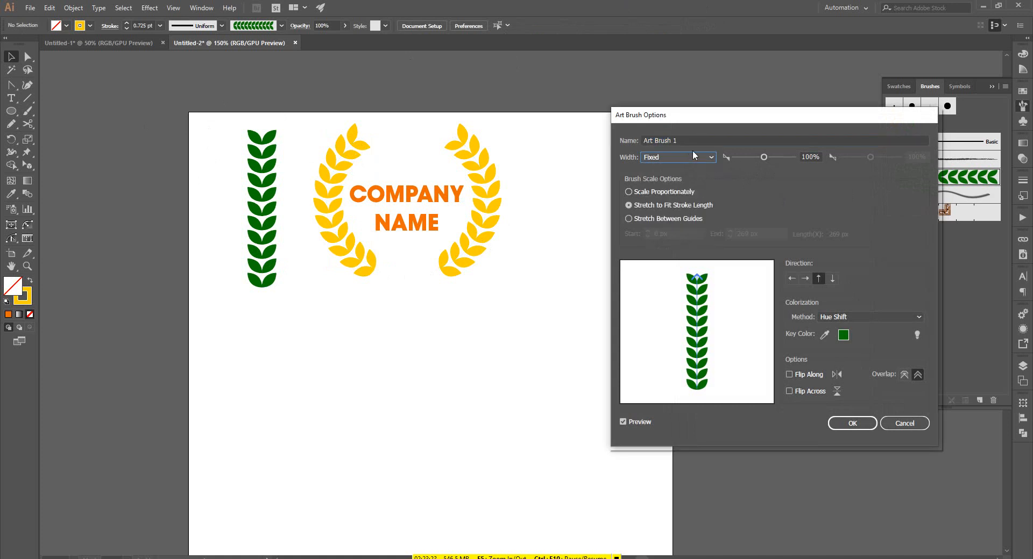
left_click(903, 430)
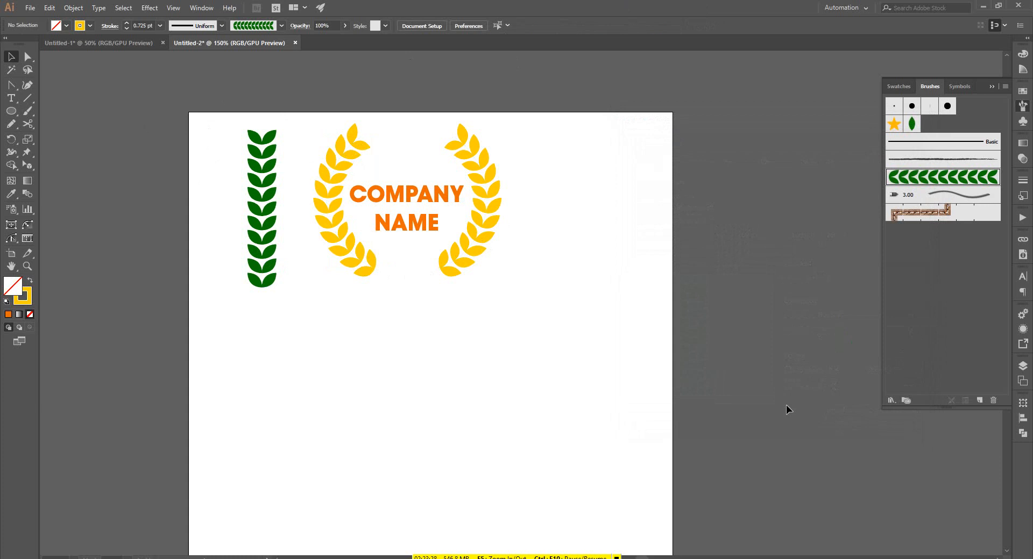
Draw a 64 px square on the empty area below the leaf strip and swap its fill and stroke
scroll(447, 247, "down", 3)
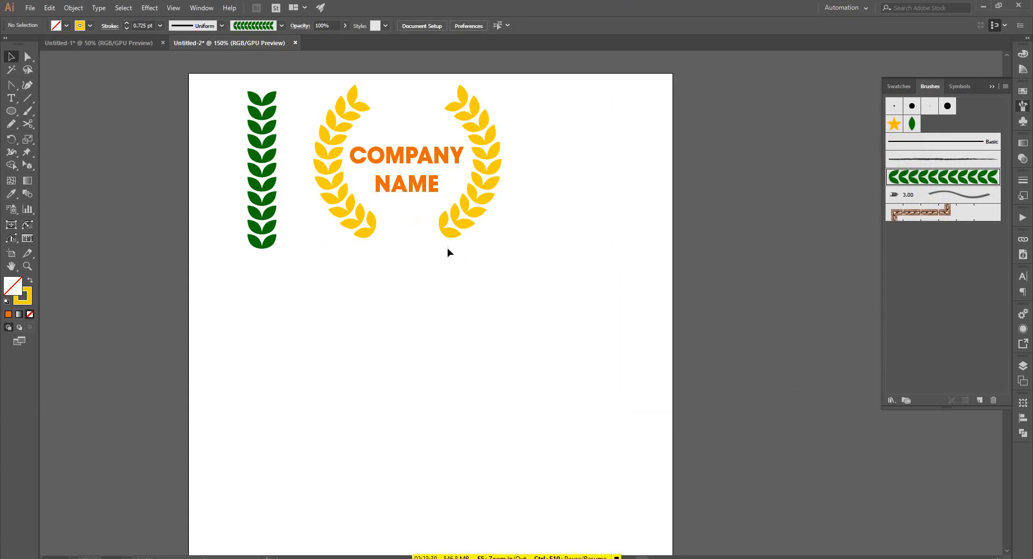
scroll(531, 275, "down", 1)
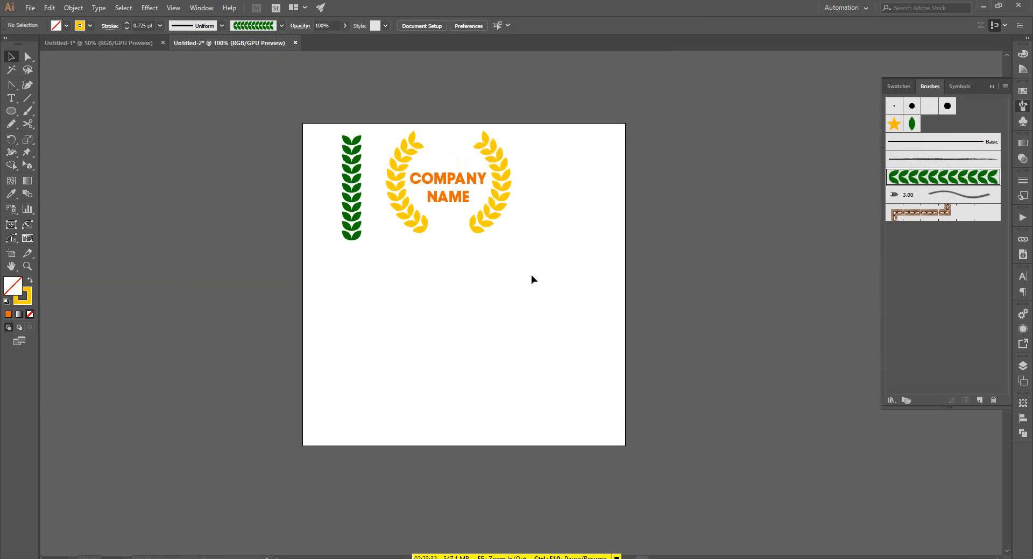
left_click(20, 110)
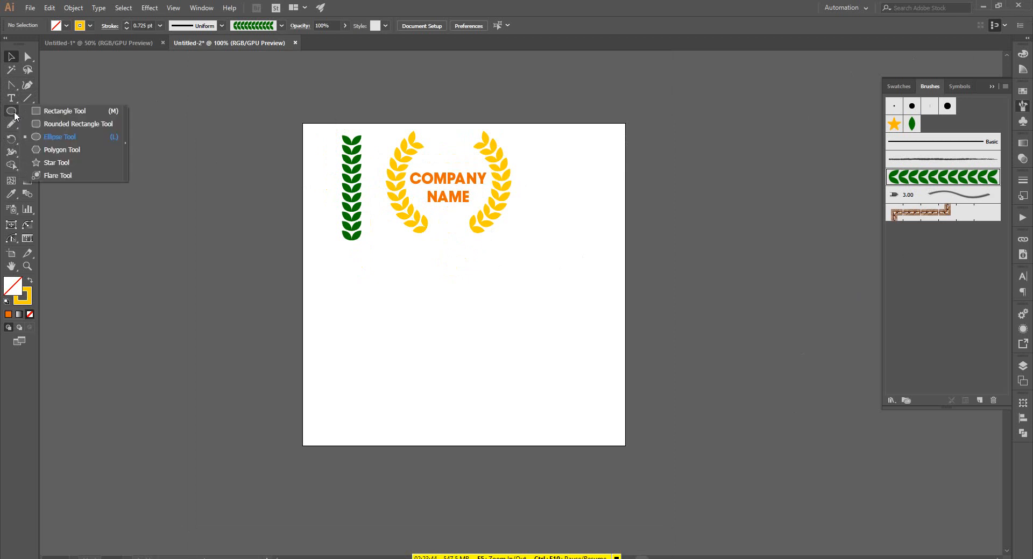
left_click(48, 113)
scroll(376, 335, "down", 3)
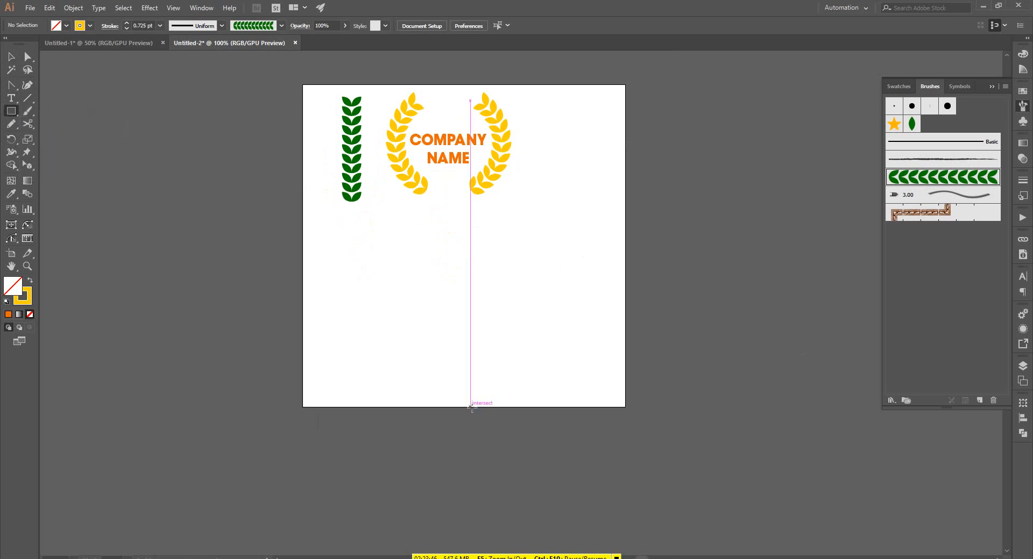
left_click_drag(376, 250, 393, 267)
key("v")
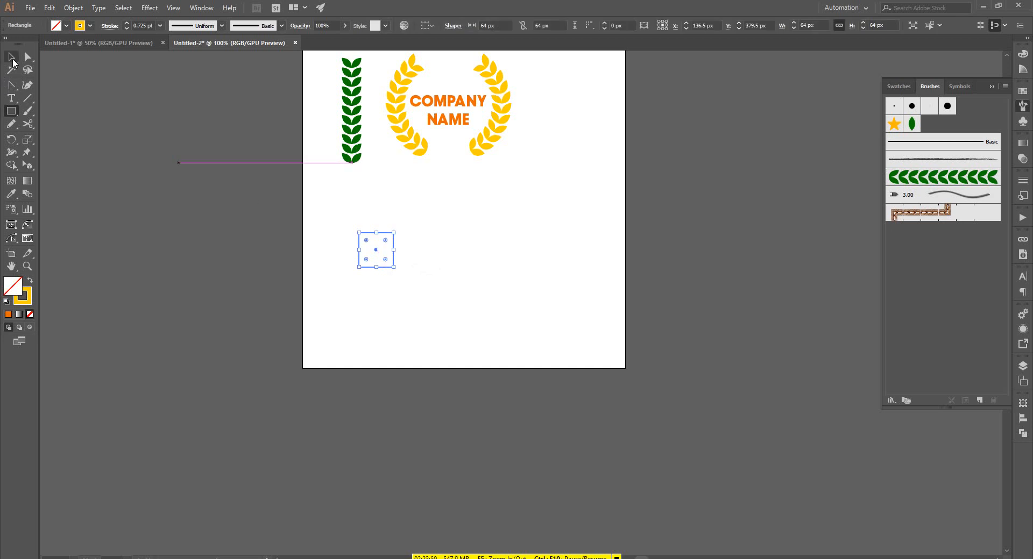
left_click(30, 281)
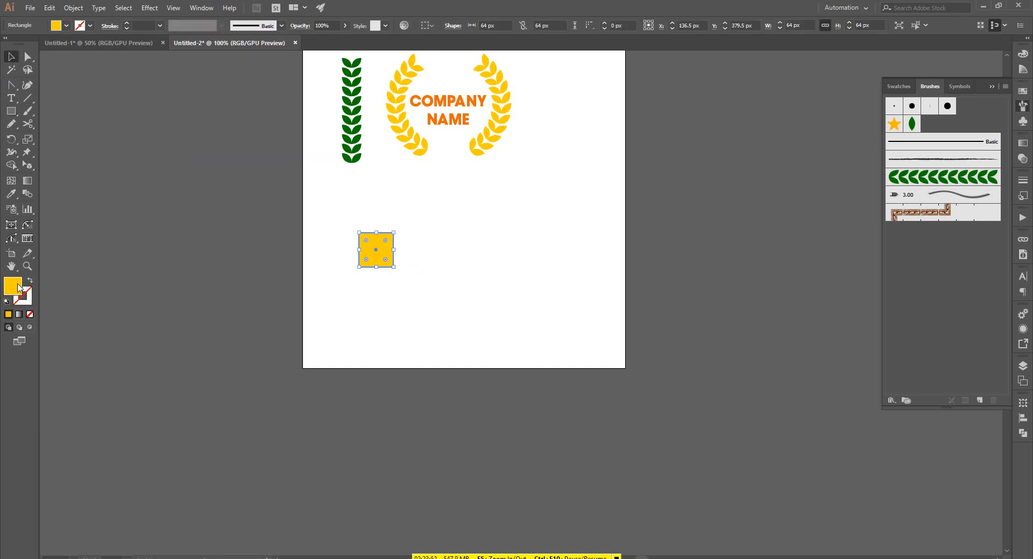
Set the square's fill to dark gold 826900
double_click(16, 287)
left_click(694, 206)
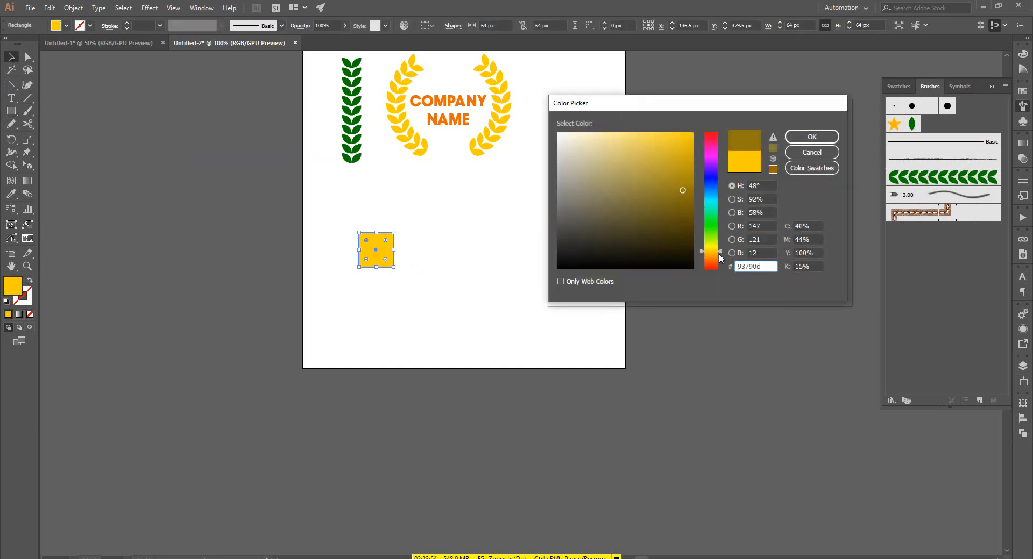
left_click(694, 199)
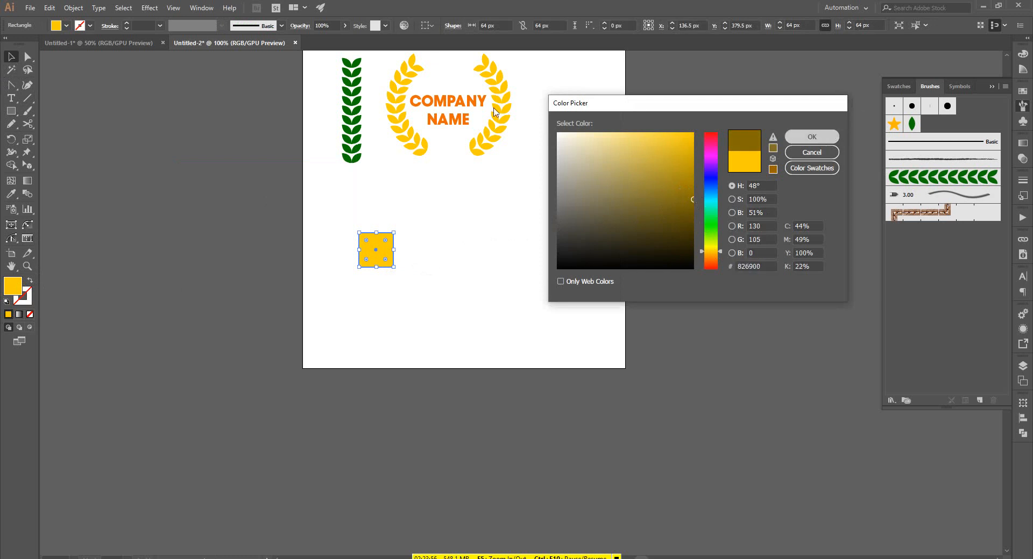
left_click(811, 136)
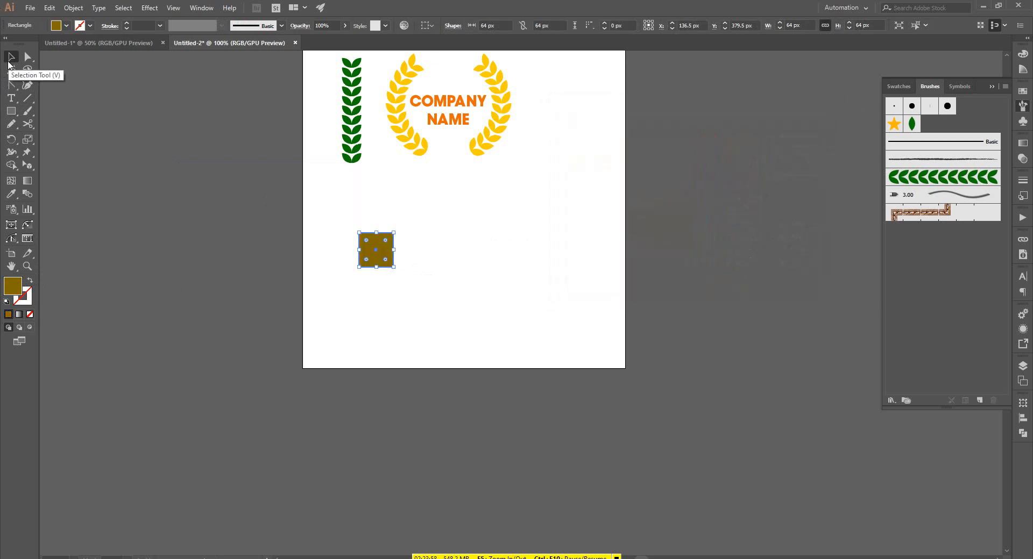
Set the square's fill to orange ff8b00
double_click(18, 295)
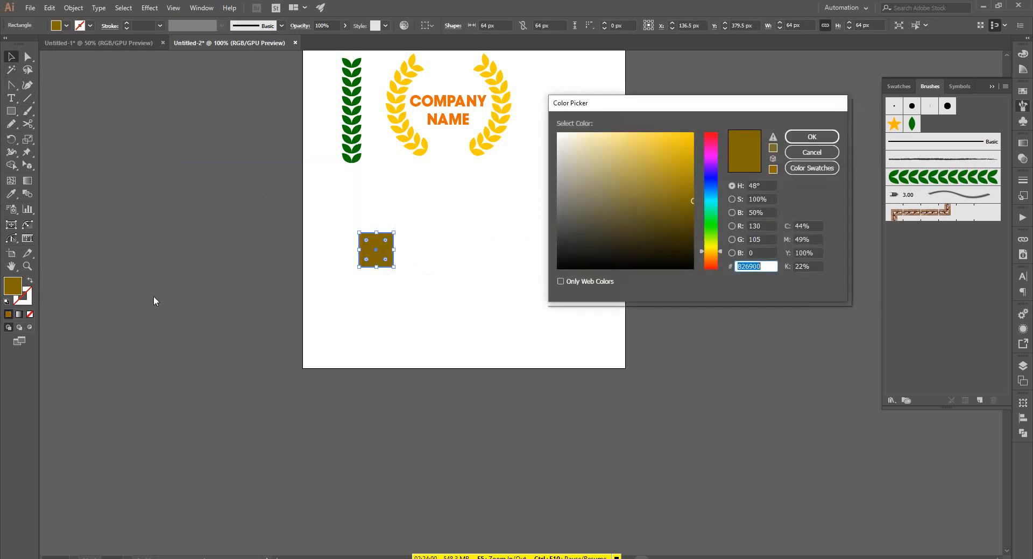
left_click_drag(721, 251, 721, 253)
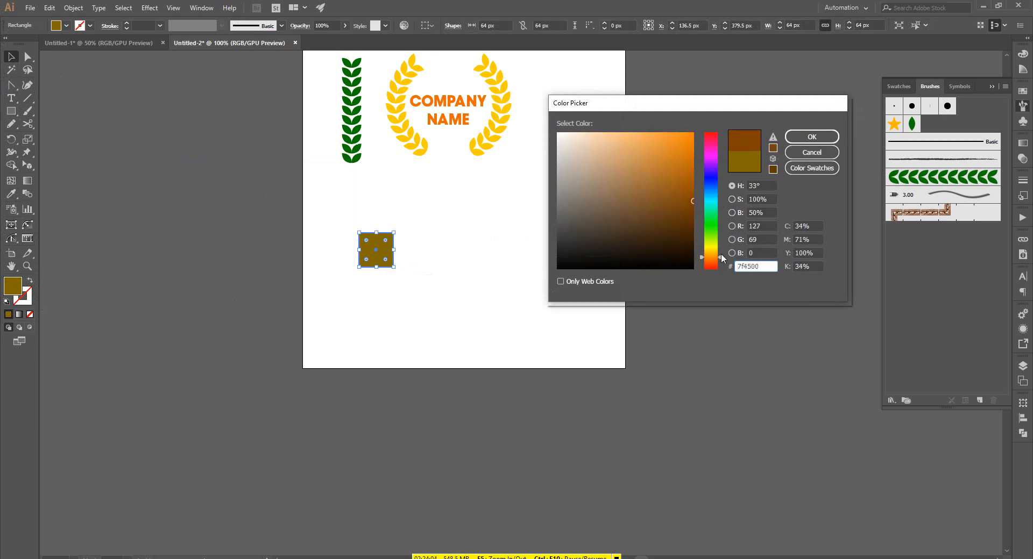
left_click_drag(689, 137, 702, 128)
left_click(812, 137)
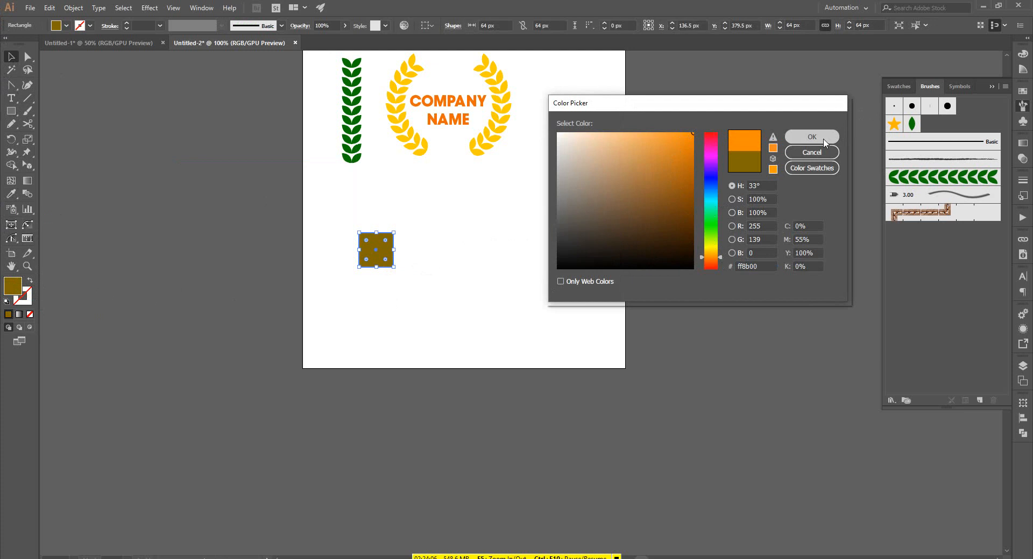
left_click(12, 59)
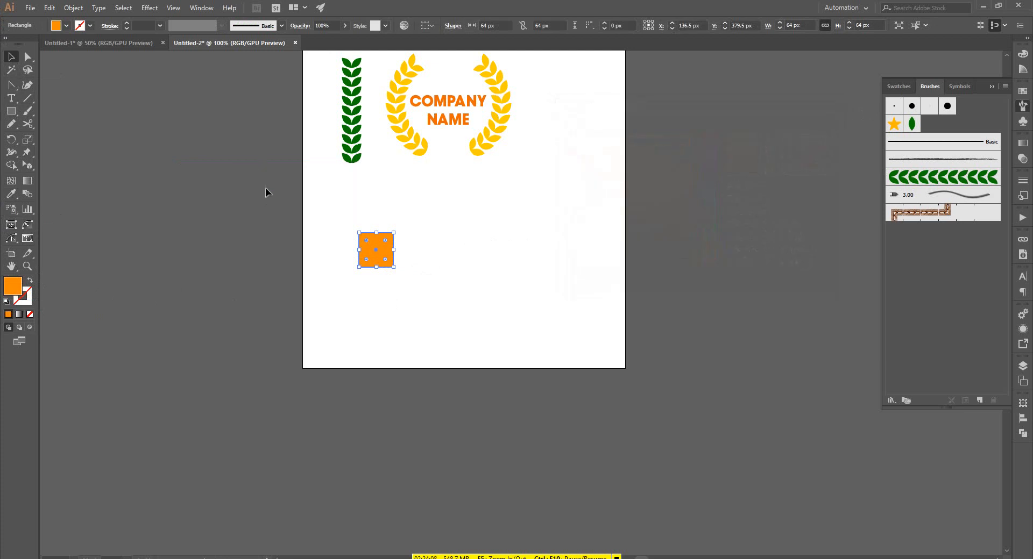
Rotate the orange square 45 degrees into a diamond
key("ctrl+equal")
left_click_drag(385, 242, 399, 207)
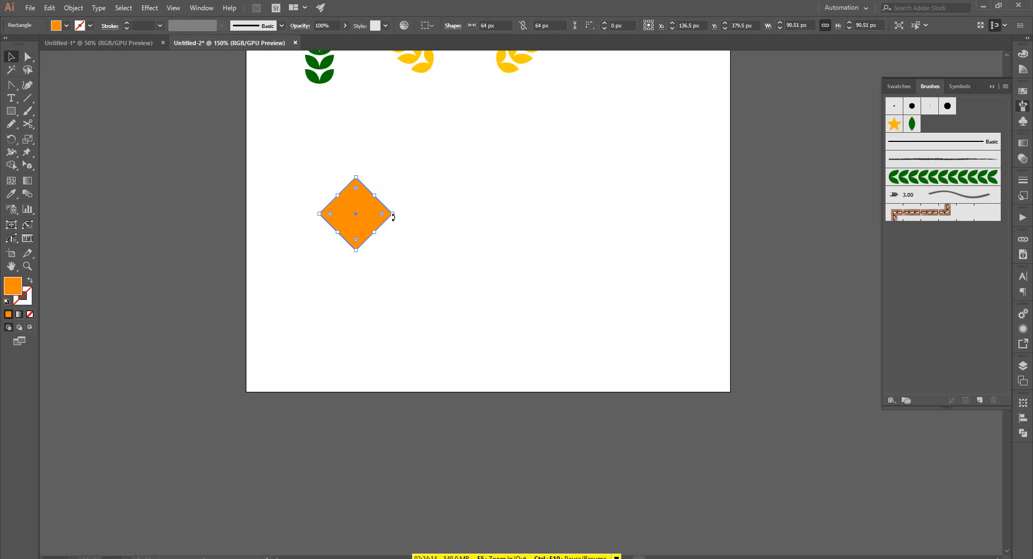
Shrink the orange diamond to about 60 px wide and start a new Pattern Brush from it
mouse_move(393, 217)
left_mouse_down()
mouse_move(337, 219)
mouse_move(330, 182)
mouse_move(490, 163)
mouse_move(916, 201)
mouse_move(930, 223)
left_mouse_up()
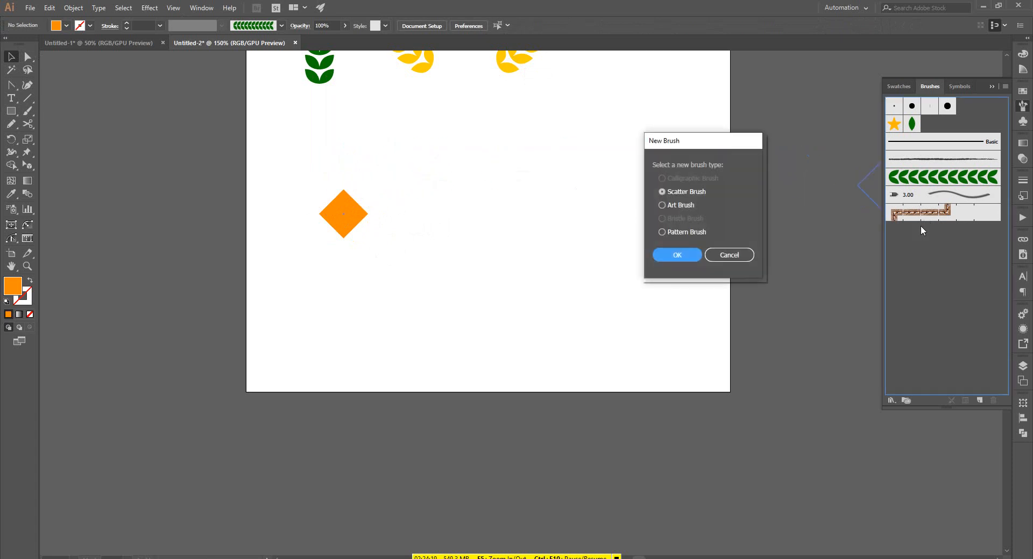
left_click(676, 233)
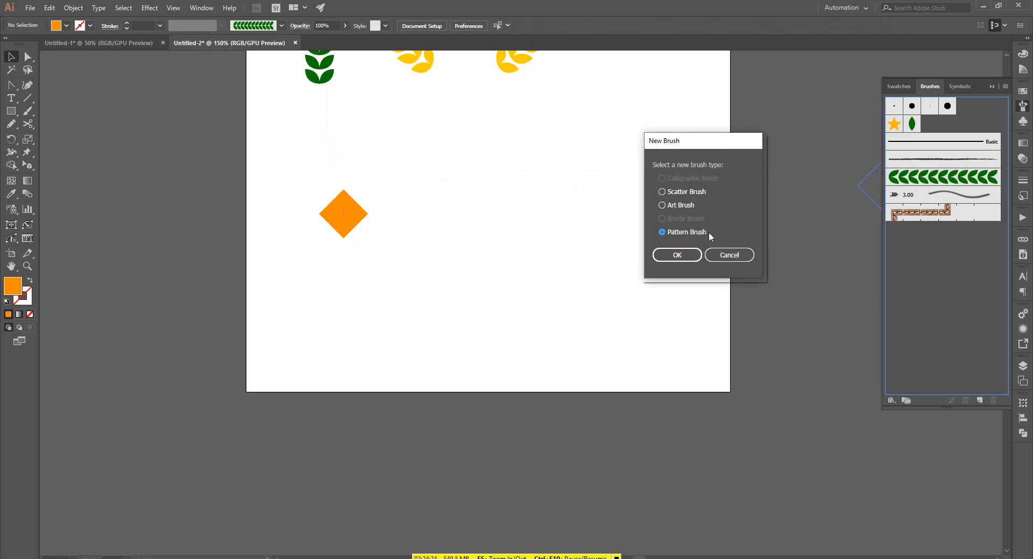
left_click(680, 261)
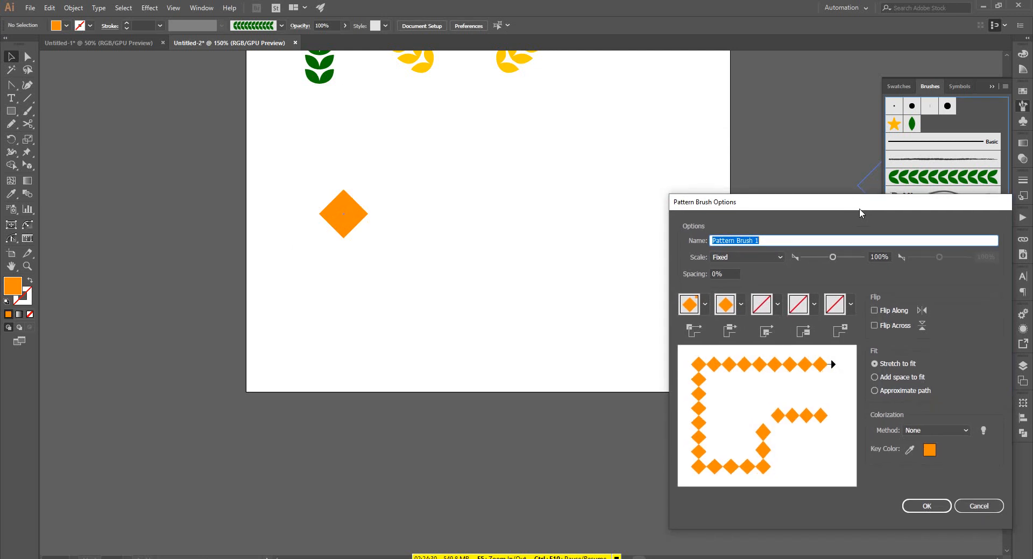
mouse_move(859, 218)
left_mouse_down()
mouse_move(819, 4)
mouse_move(813, 19)
left_mouse_up()
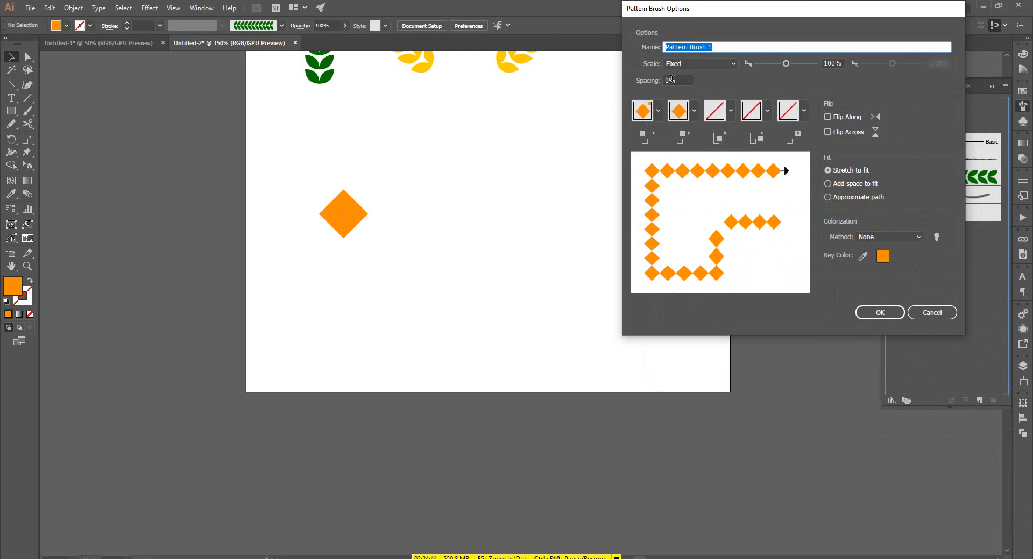
Set the diamond Pattern Brush's spacing to 45% and its colorization method to Hue Shift, and save the brush
scroll(672, 79, "up", 10)
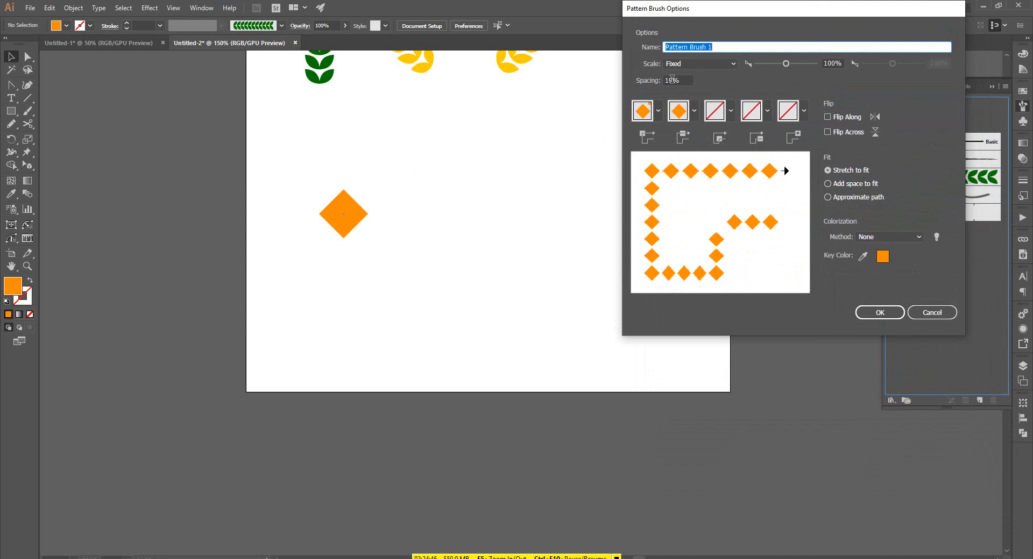
scroll(672, 79, "up", 20)
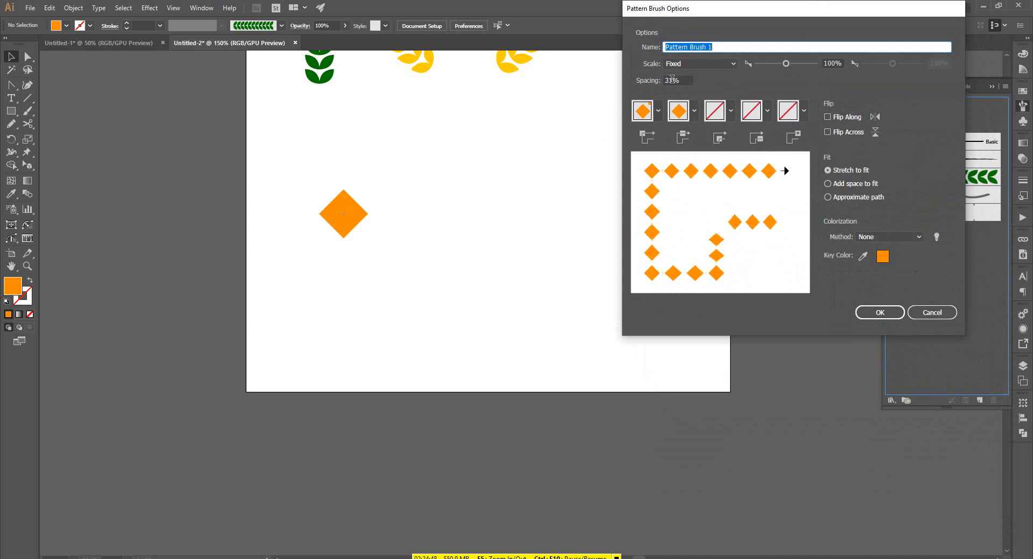
scroll(671, 80, "up", 5)
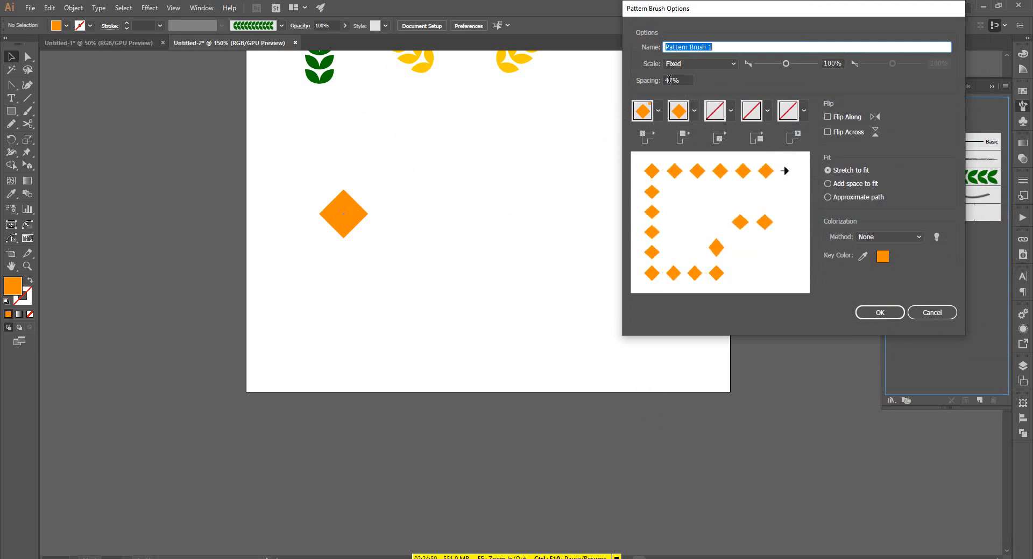
scroll(670, 80, "up", 3)
left_click(918, 237)
left_click(896, 284)
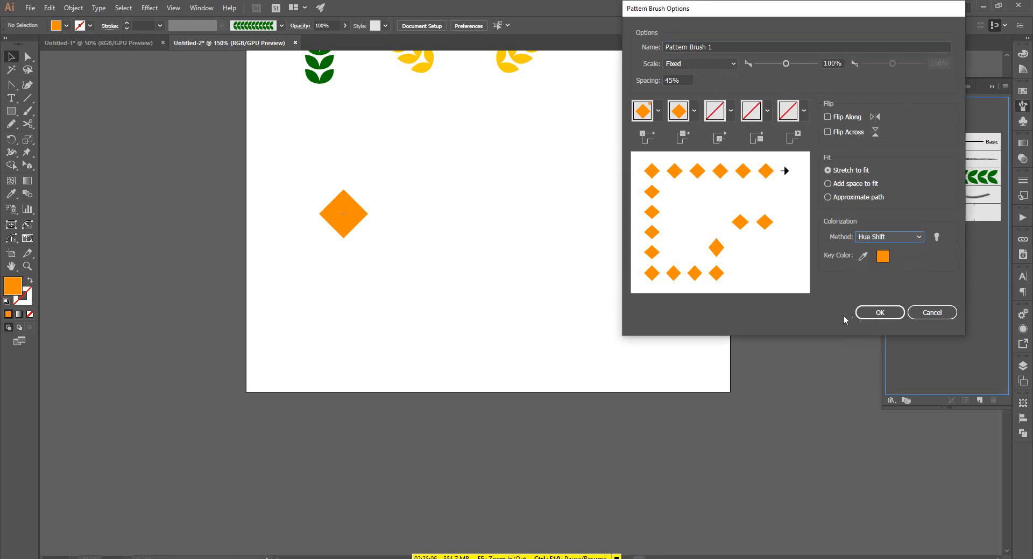
left_click(870, 316)
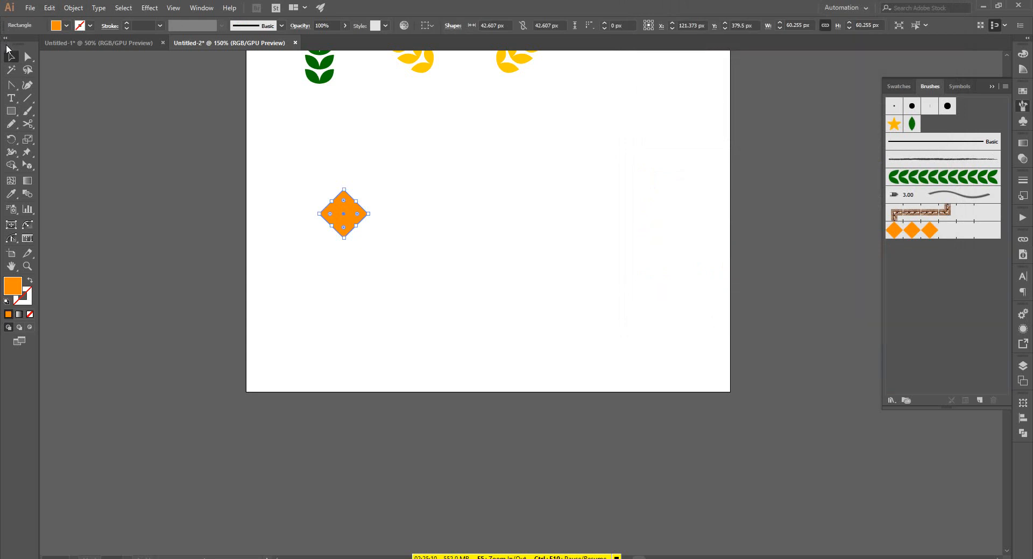
Try a horizontal Paintbrush stroke with the new diamond Pattern Brush below the diamond, and undo it
left_click(28, 111)
scroll(447, 250, "down", 1)
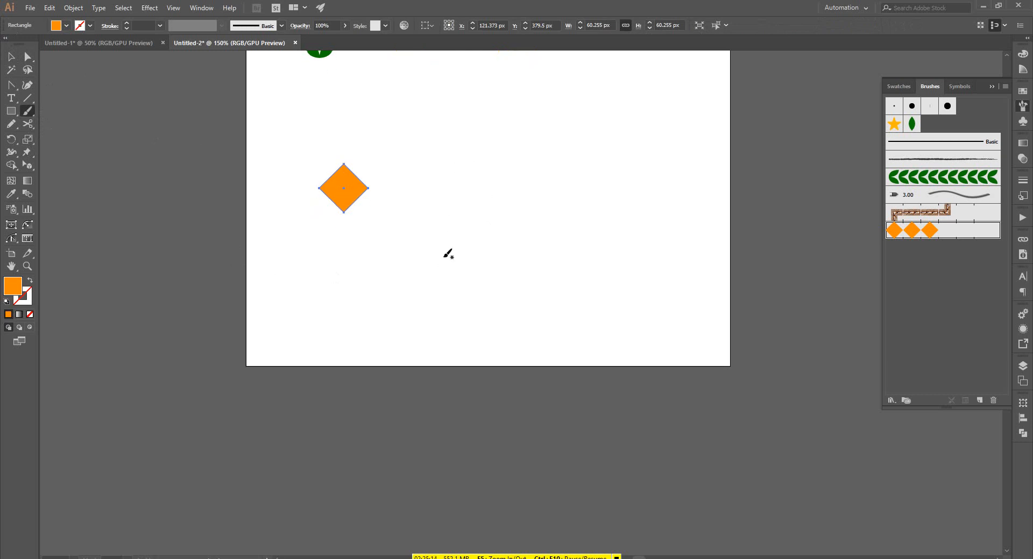
scroll(431, 289, "up", 1)
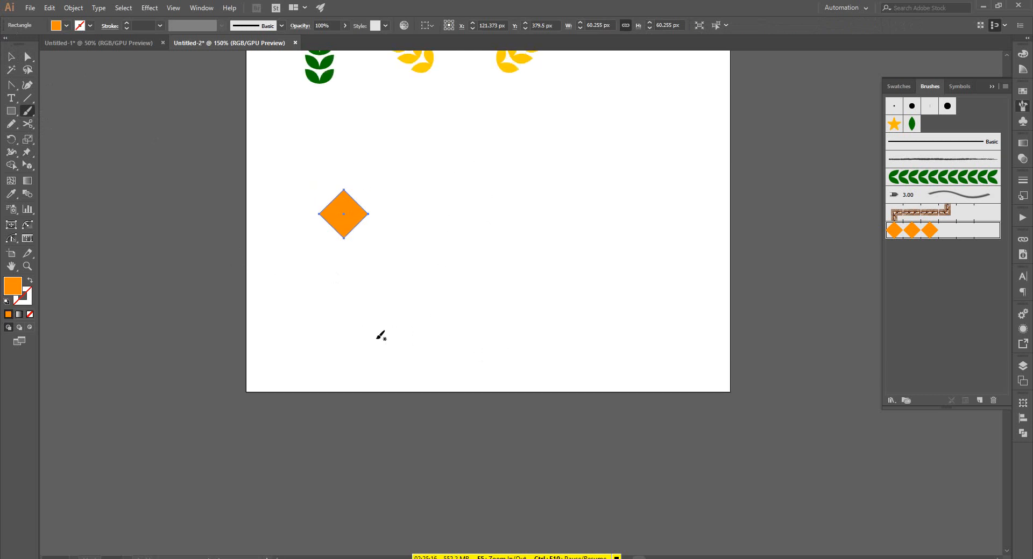
left_click_drag(346, 324, 500, 330)
key("ctrl+z")
scroll(353, 315, "down", 1)
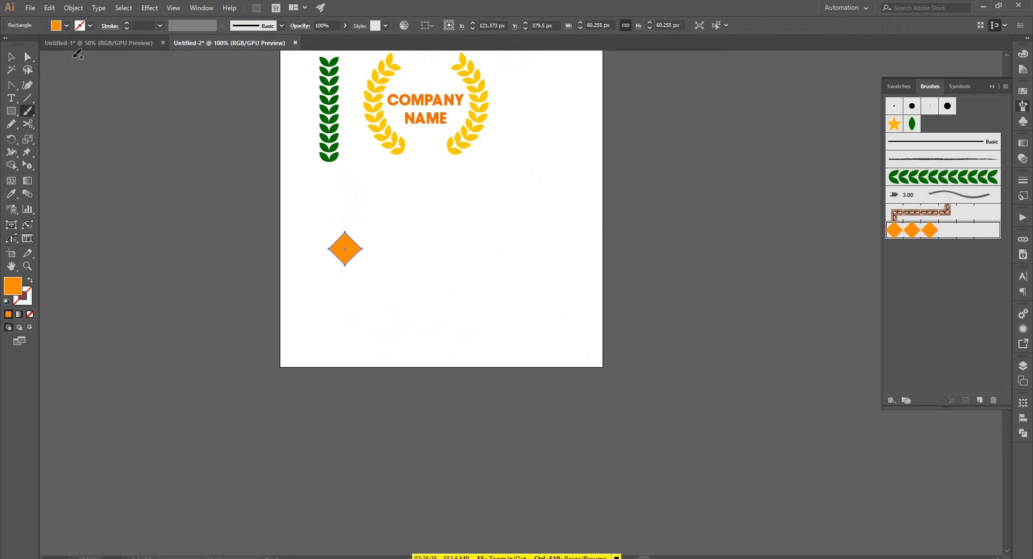
Scale the orange diamond down to about 22 px wide and deselect it
left_click(12, 59)
scroll(361, 228, "up", 4)
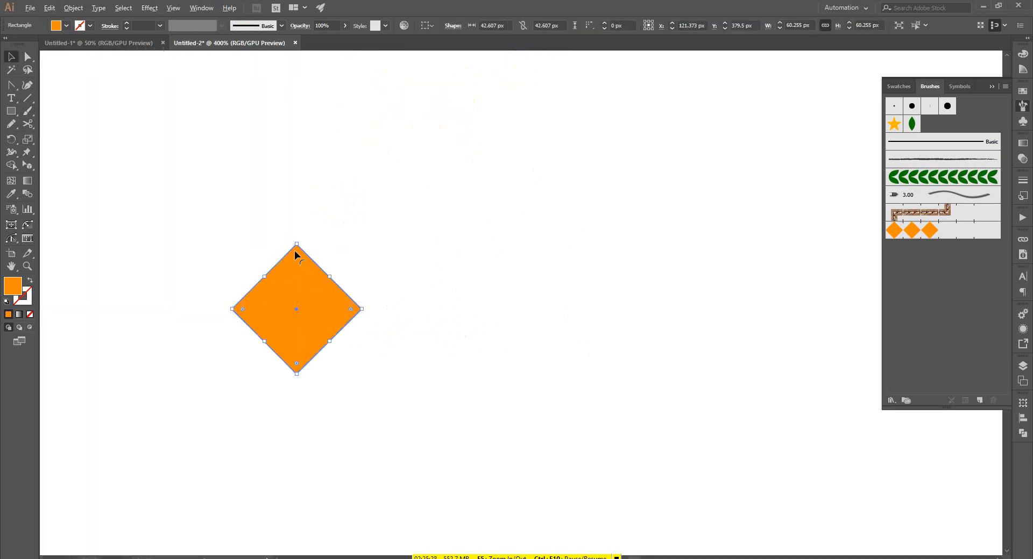
left_click_drag(361, 310, 322, 310)
left_click(415, 244)
Create a second Pattern Brush from the smaller orange diamond with 50% spacing
scroll(466, 342, "down", 2)
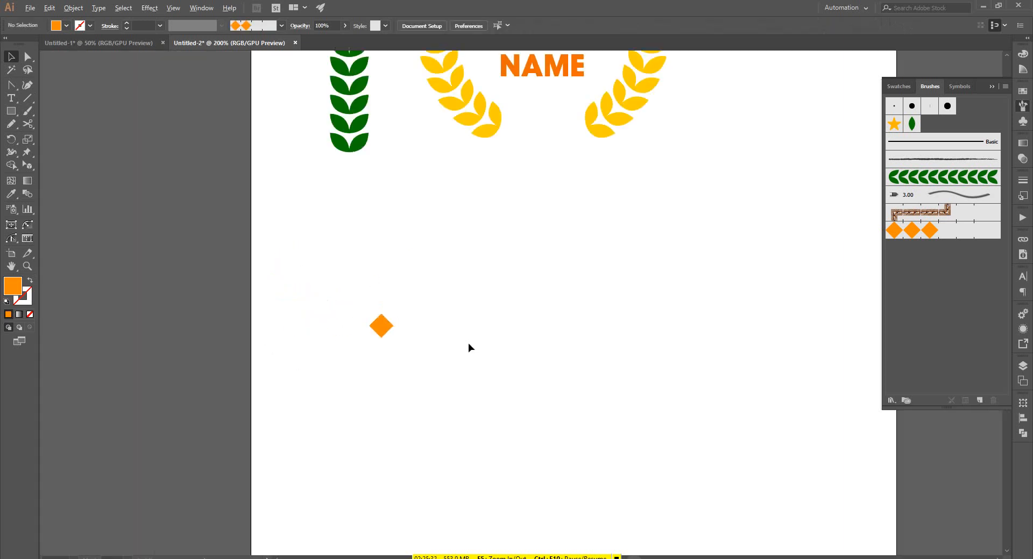
mouse_move(380, 327)
left_mouse_down()
mouse_move(369, 323)
mouse_move(387, 307)
mouse_move(744, 268)
mouse_move(934, 270)
left_mouse_up()
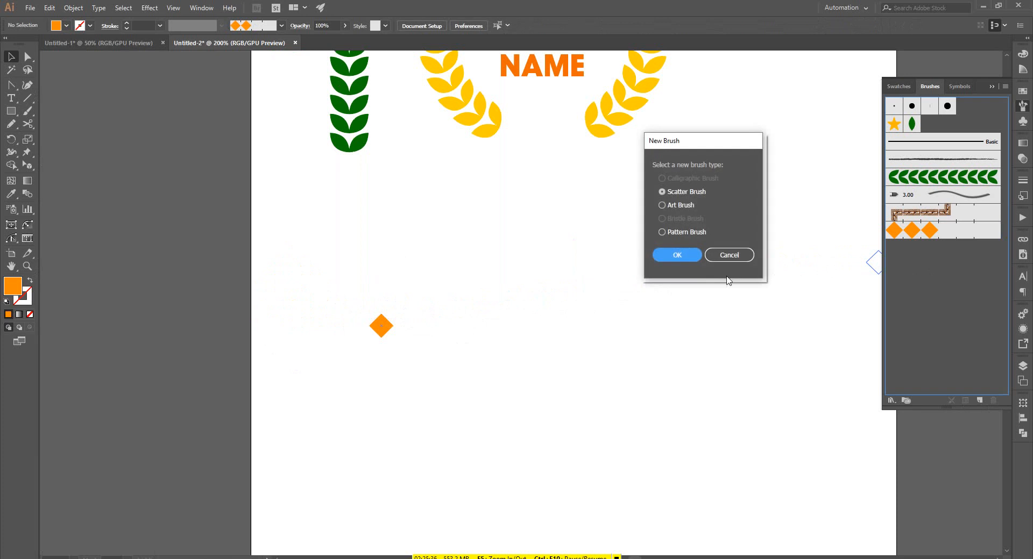
left_click(662, 232)
left_click(677, 255)
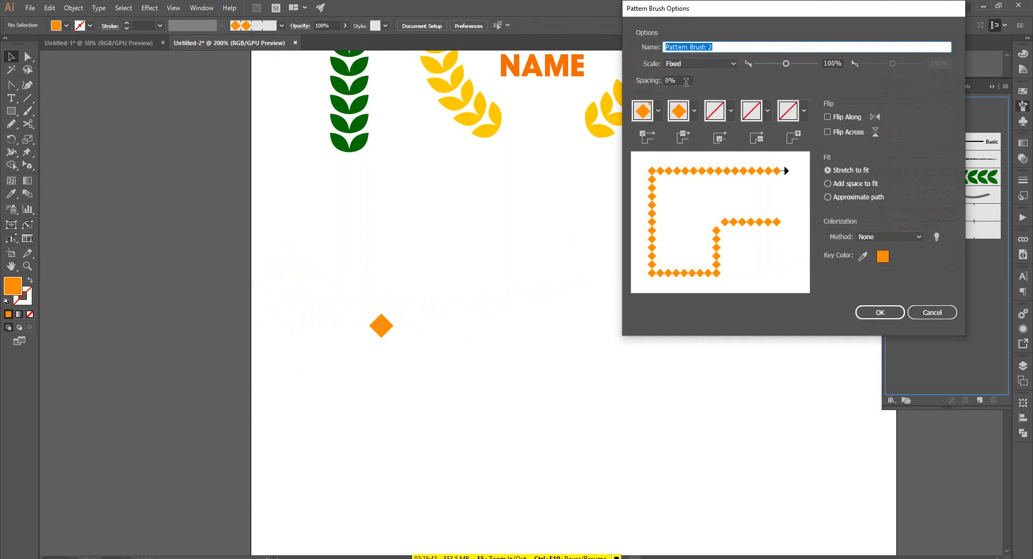
left_click(686, 82)
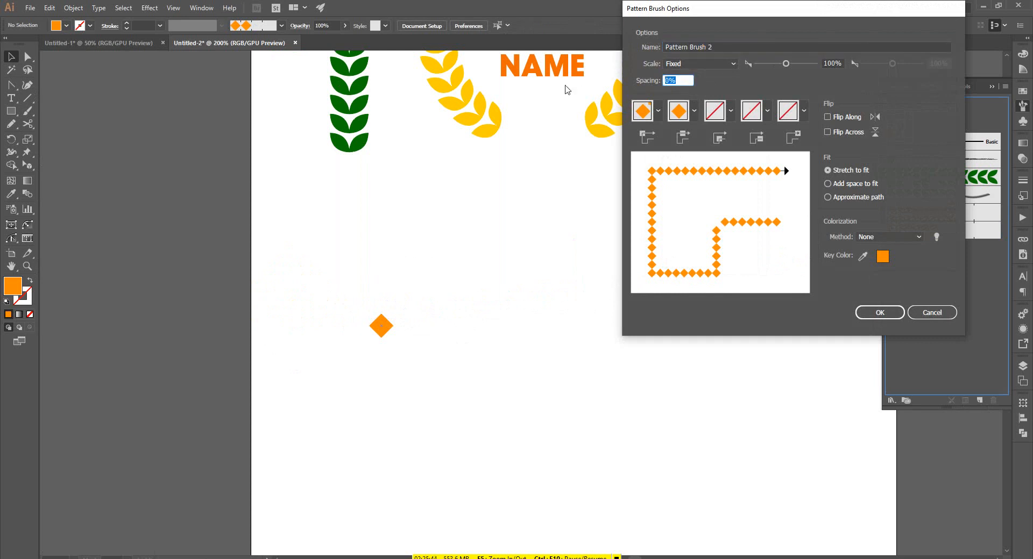
type("50")
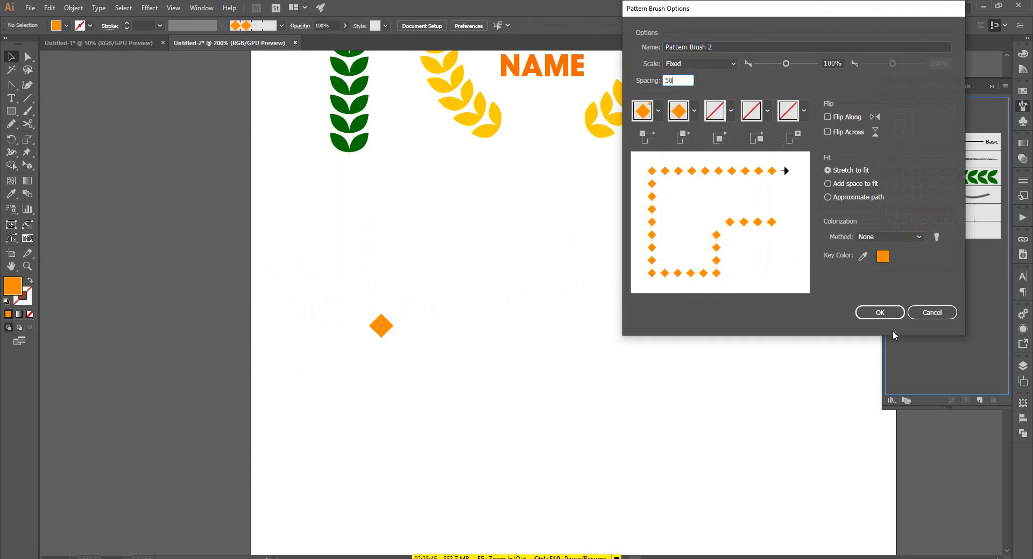
left_click(885, 316)
scroll(517, 285, "down", 1)
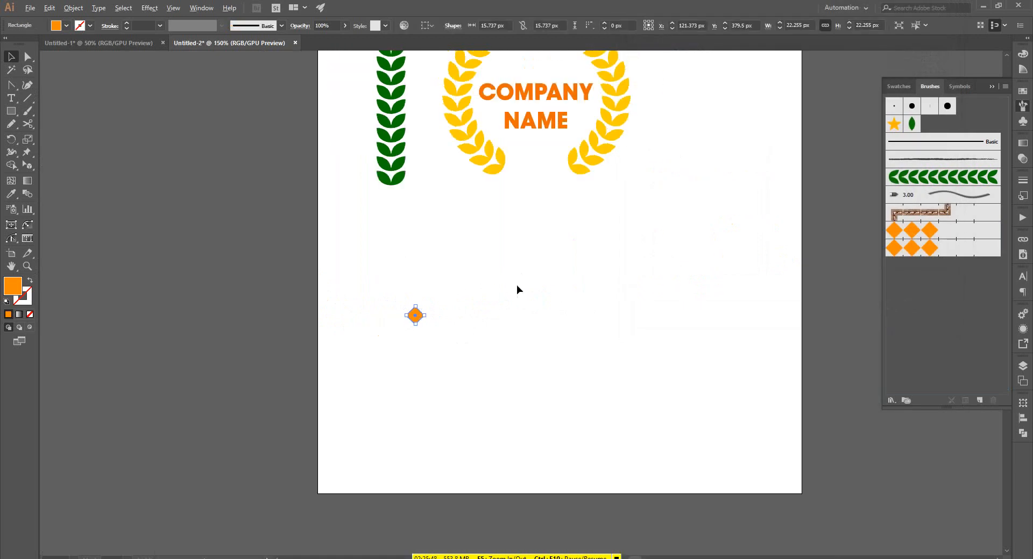
Draw a three-segment stepped path about 332 by 161 px beside the diamond with the Pen tool, and swap its fill and stroke
left_click(28, 110)
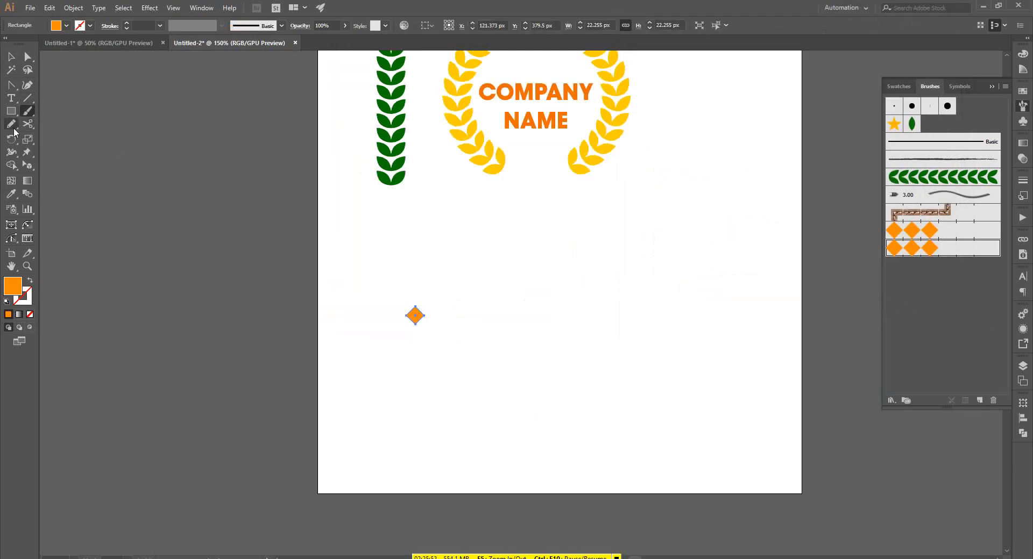
left_click(12, 86)
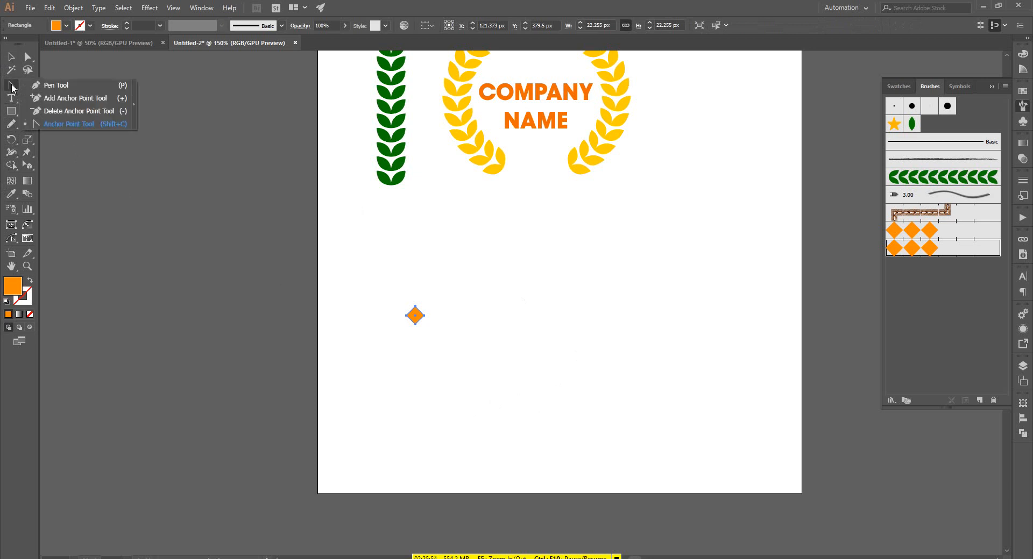
left_click(81, 86)
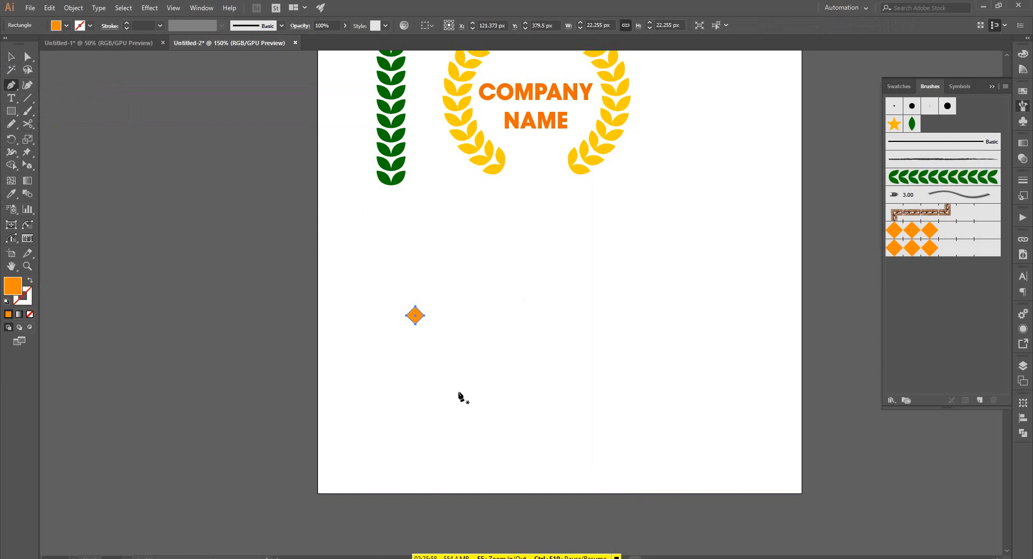
left_click_drag(480, 399, 569, 404)
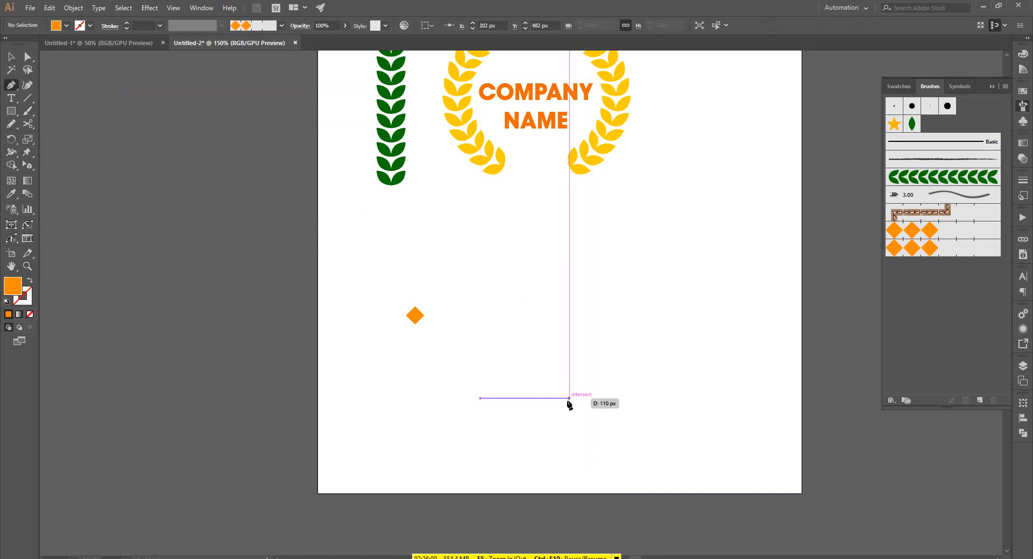
left_click(560, 401)
left_click(573, 268, "shift")
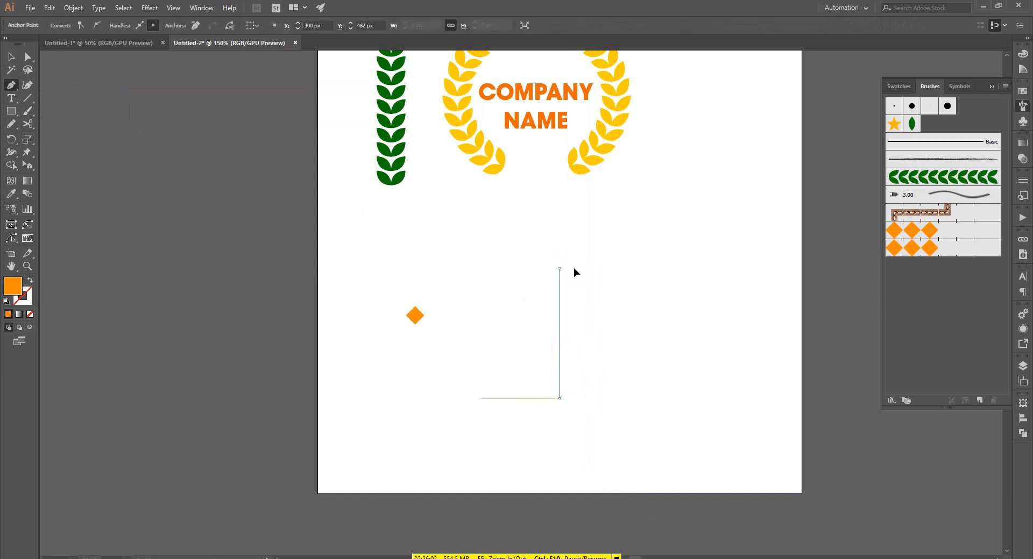
left_click(748, 266, "shift")
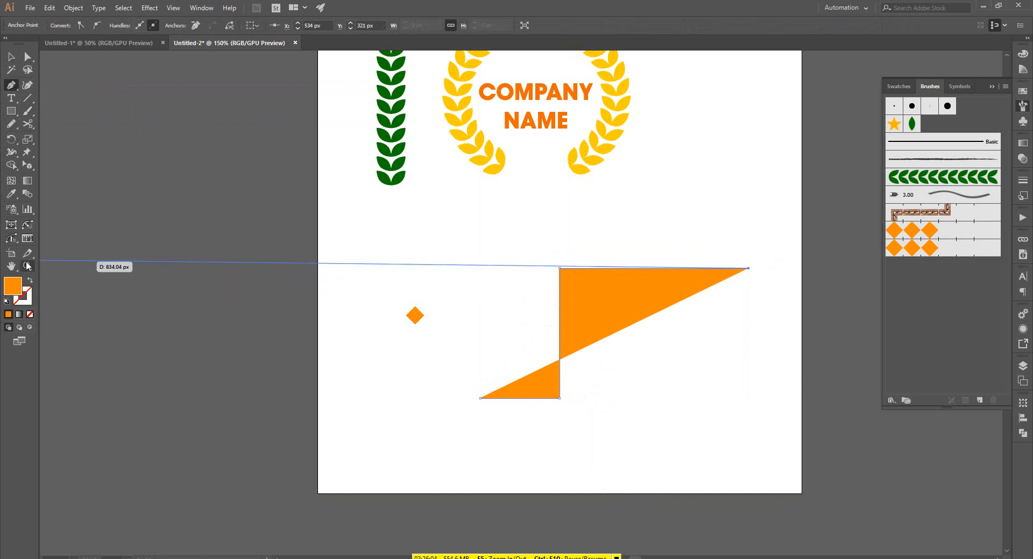
left_click(30, 282)
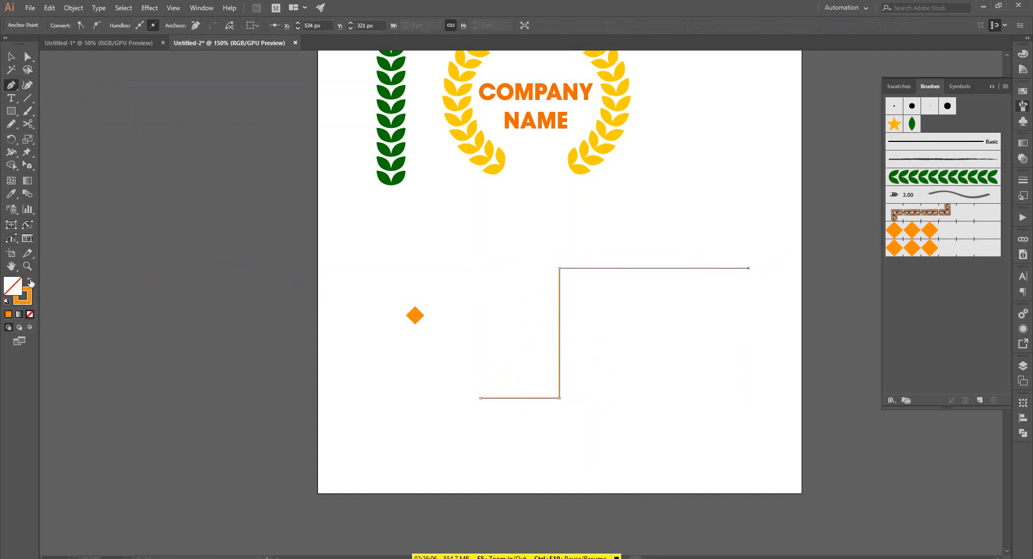
Apply the second diamond Pattern Brush with 50% spacing to the stepped path and deselect it
left_click(12, 58)
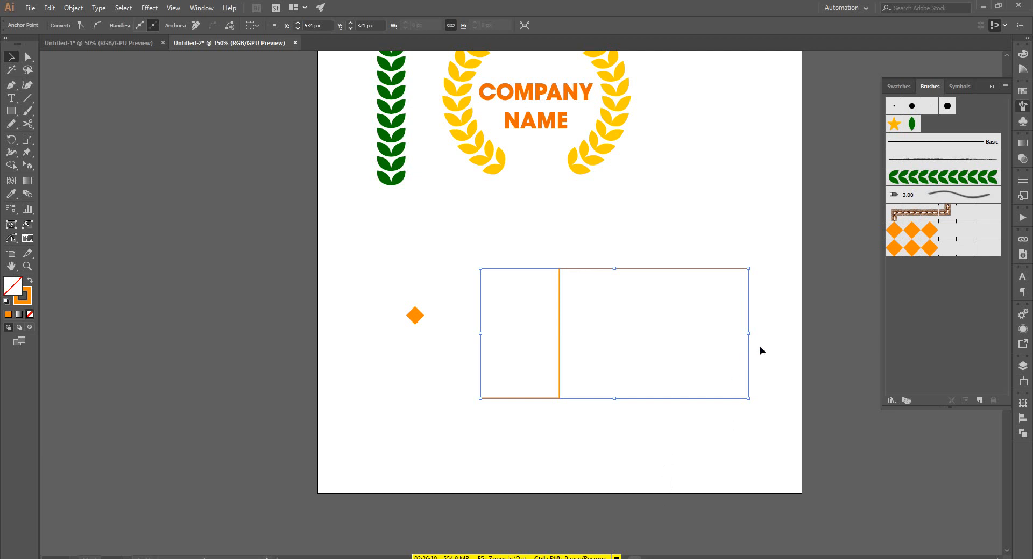
mouse_move(917, 253)
left_mouse_down()
mouse_move(710, 307)
mouse_move(583, 321)
left_mouse_up()
key("ctrl+z")
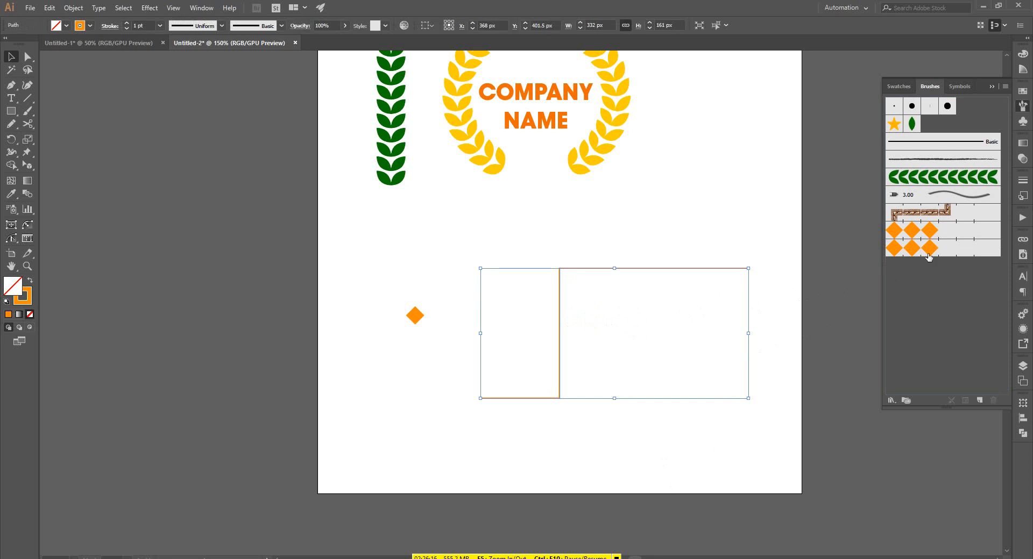
left_click(929, 257)
left_click(724, 491)
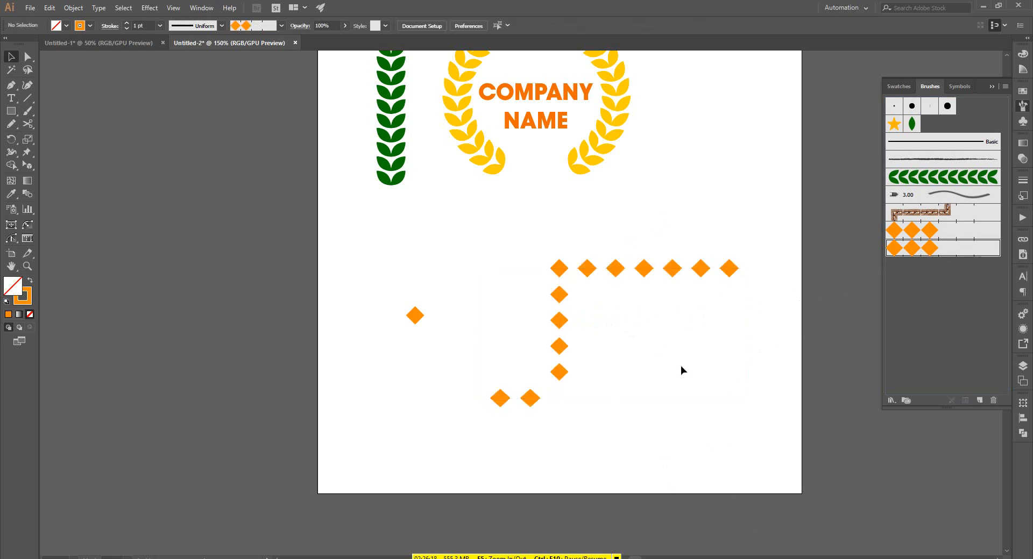
Move the diamond-patterned path left until its upper corner meets the small loose diamond, and deselect it
scroll(680, 366, "right", 3)
scroll(669, 392, "down", 2)
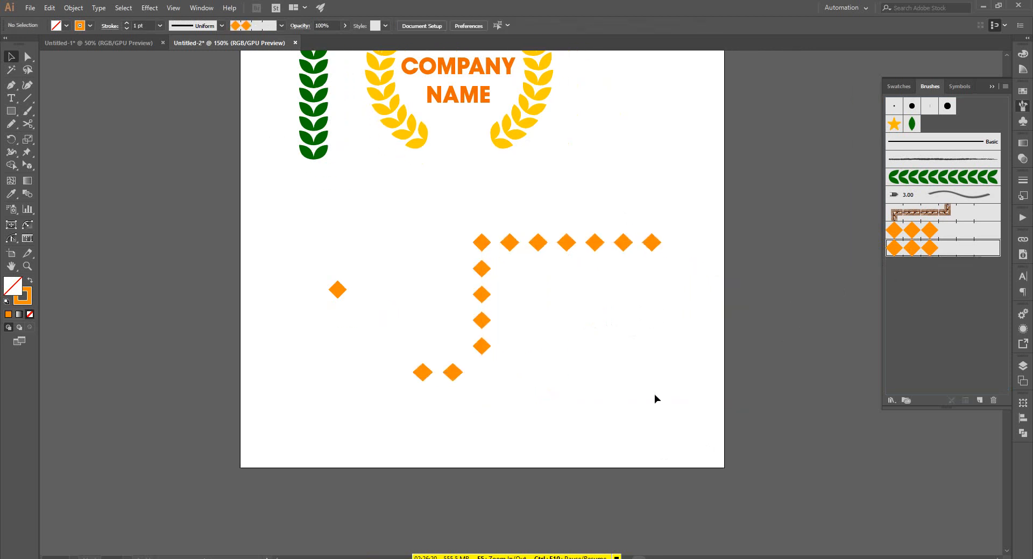
left_click_drag(537, 248, 402, 292)
left_click(617, 366)
scroll(580, 461, "up", 3)
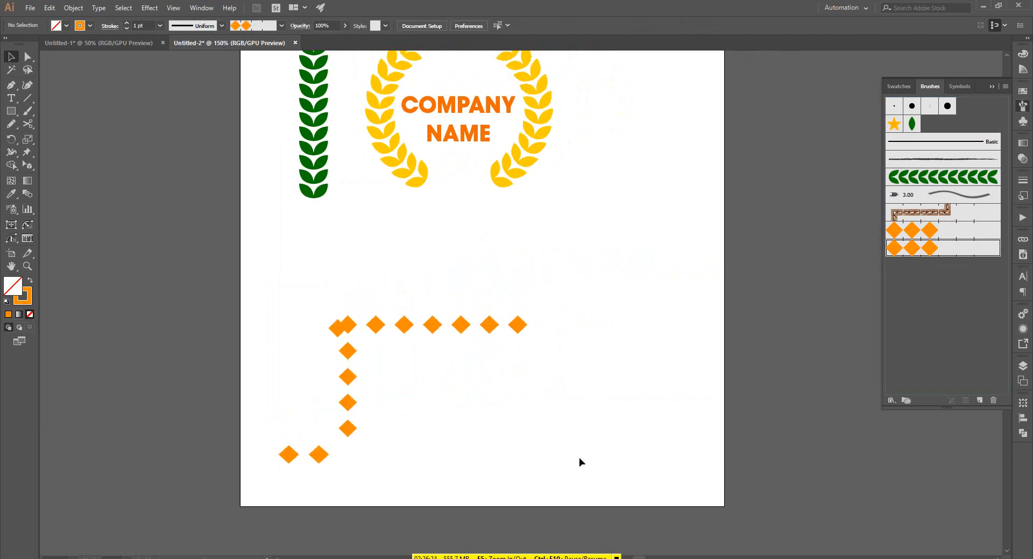
left_click(11, 85)
scroll(601, 331, "down", 1)
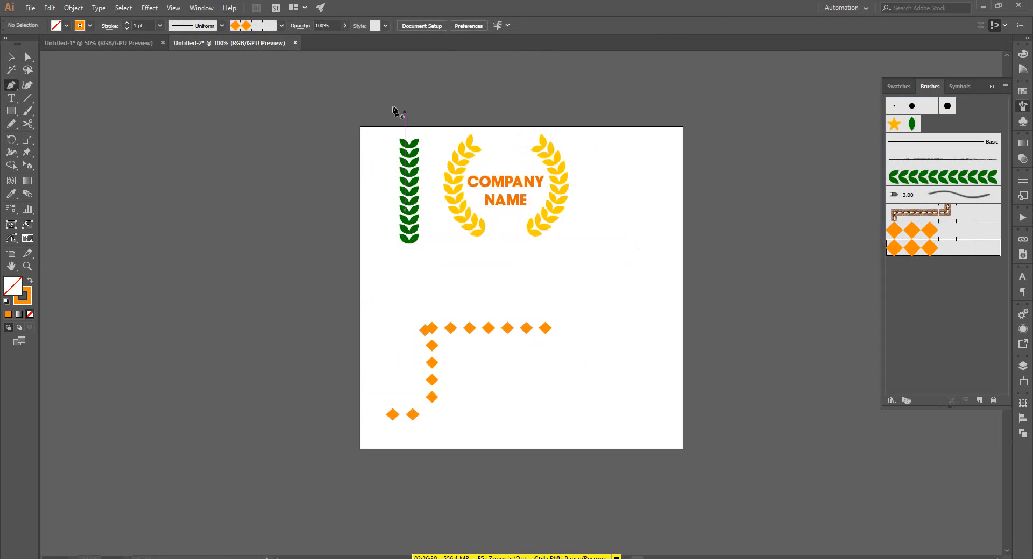
Delete the small loose diamond and reposition the patterned path in the artboard's lower middle, at about X 341 px, Y 431.5 px
left_click(16, 56)
left_click_drag(492, 329, 591, 340)
mouse_move(410, 307)
left_mouse_down()
mouse_move(451, 347)
mouse_move(454, 338)
left_mouse_up()
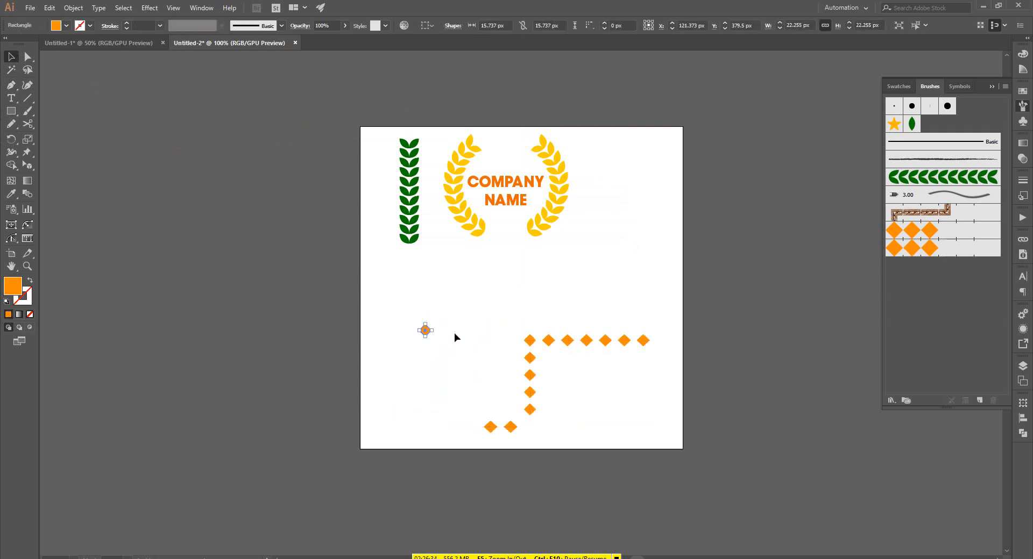
key("Delete")
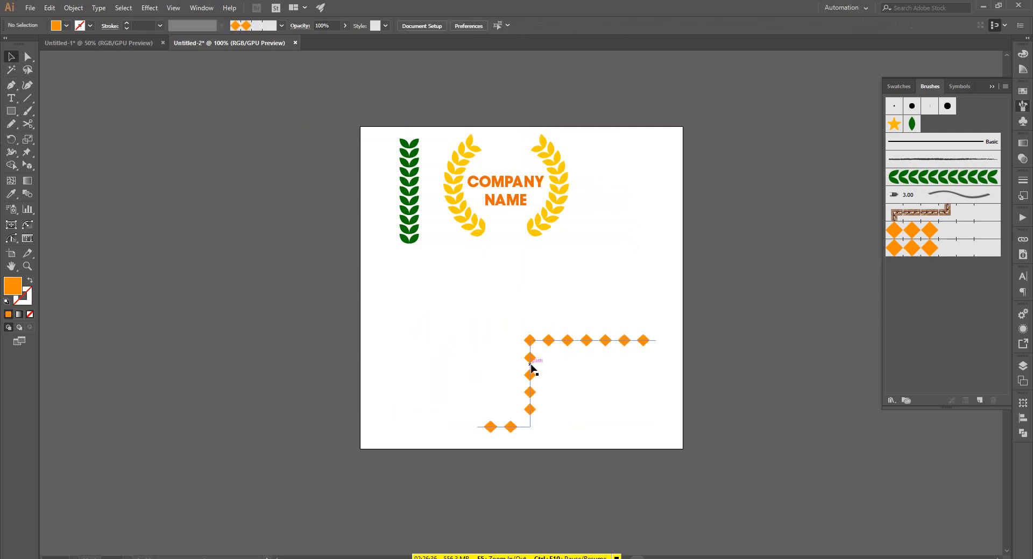
left_click_drag(531, 369, 508, 344)
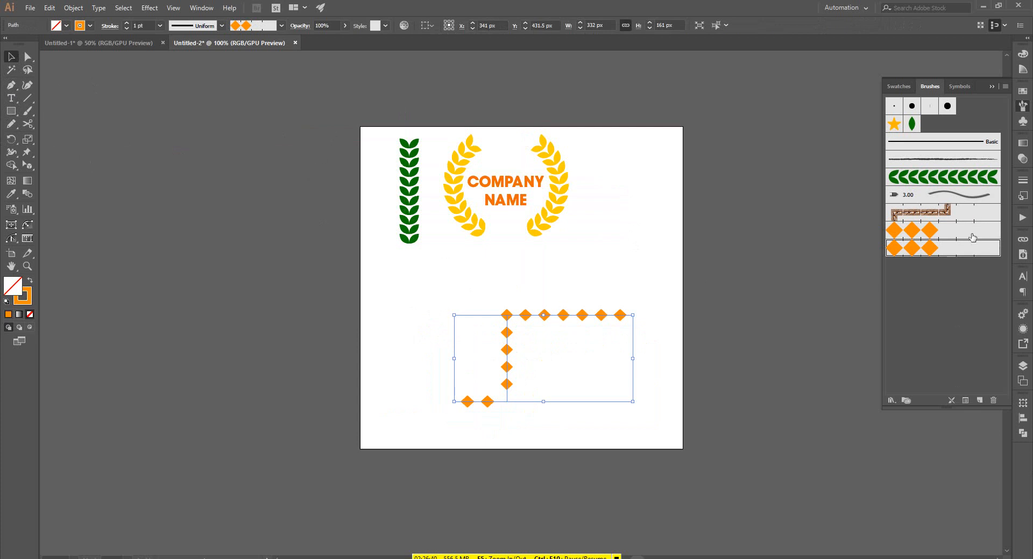
Deselect the stepped path and delete the unused upper diamond Pattern Brush from the brush library
left_click(678, 287)
left_click(974, 225)
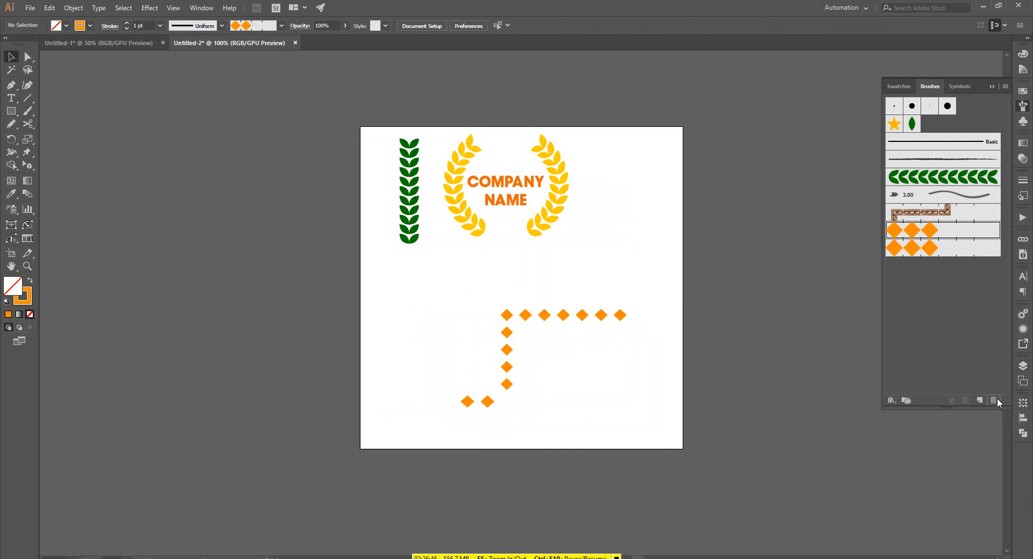
left_click(994, 401)
left_click(502, 298)
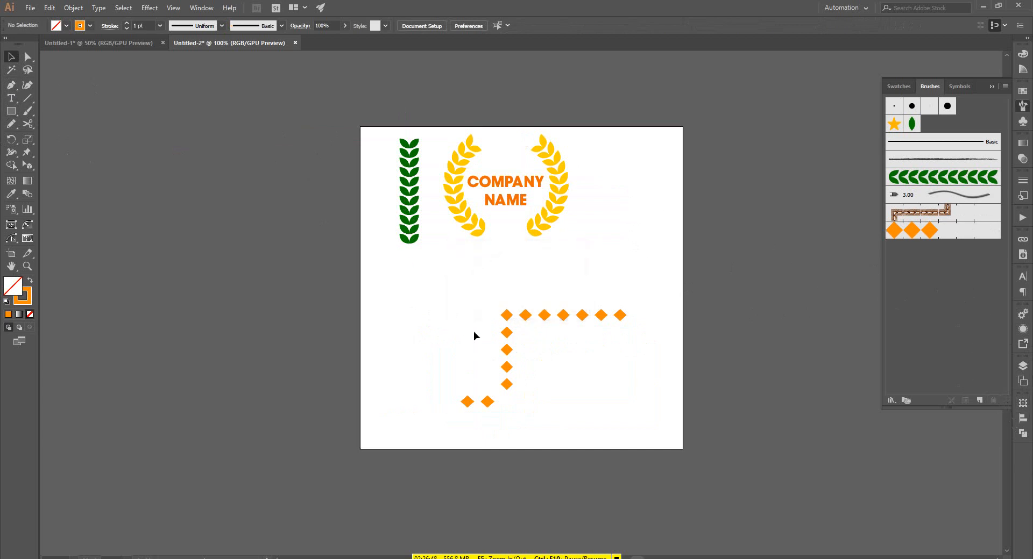
Set the diamond-patterned stepped path's stroke weight to 0.5 pt and deselect it
left_click(509, 335)
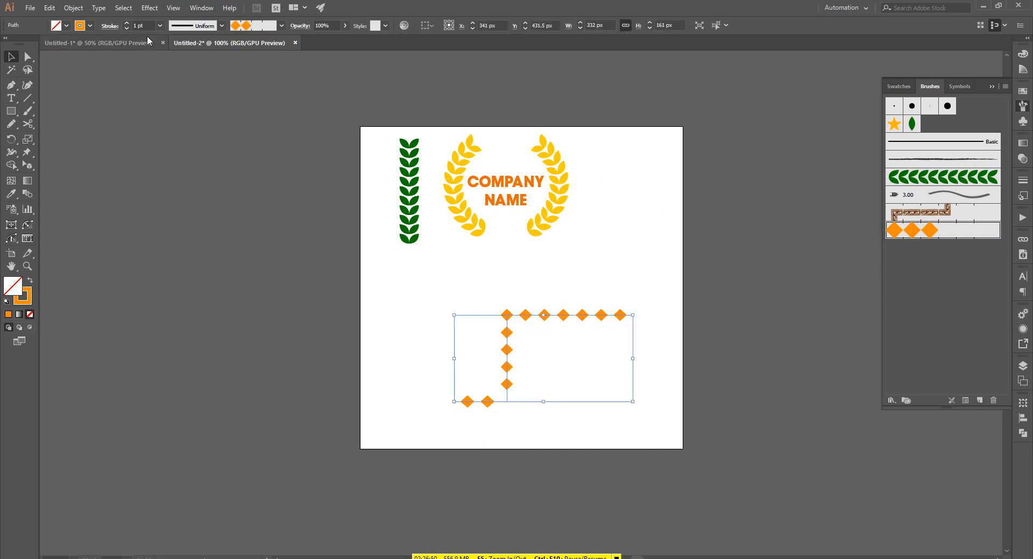
scroll(152, 23, "down", 2)
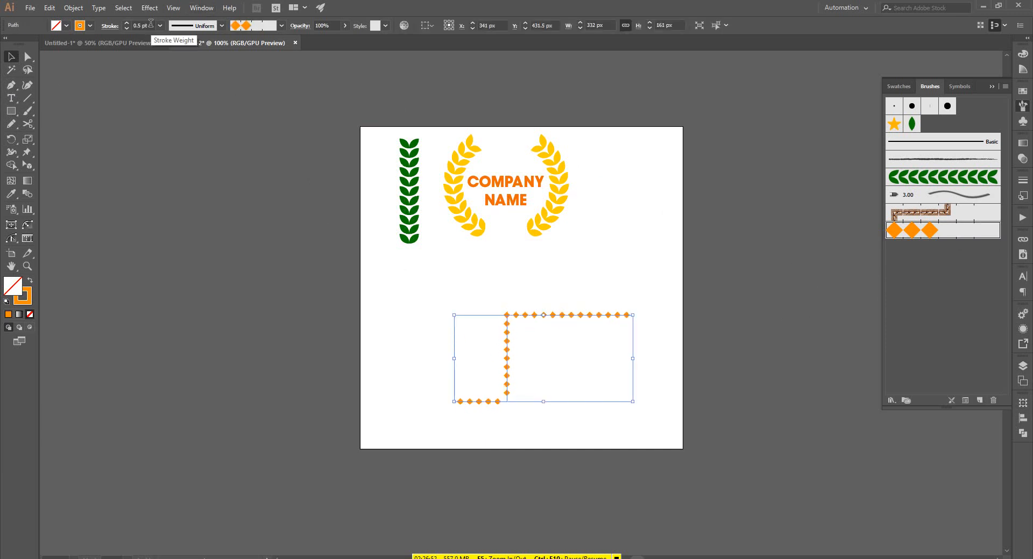
left_click(648, 305)
Move the stepped path straight down to about Y 533.5 px, clearing space below the badge
scroll(631, 386, "down", 2)
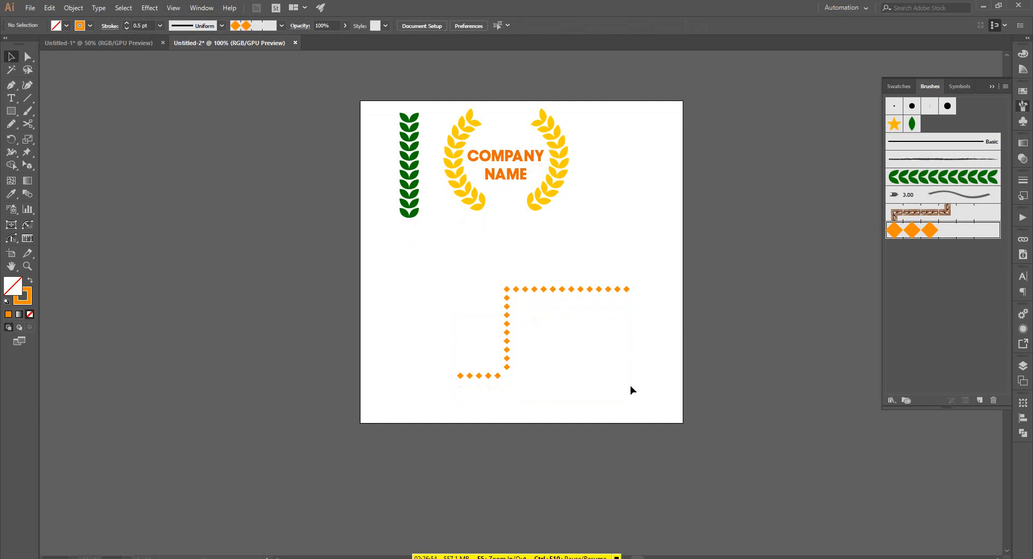
scroll(627, 379, "down", 1)
scroll(628, 362, "right", 2)
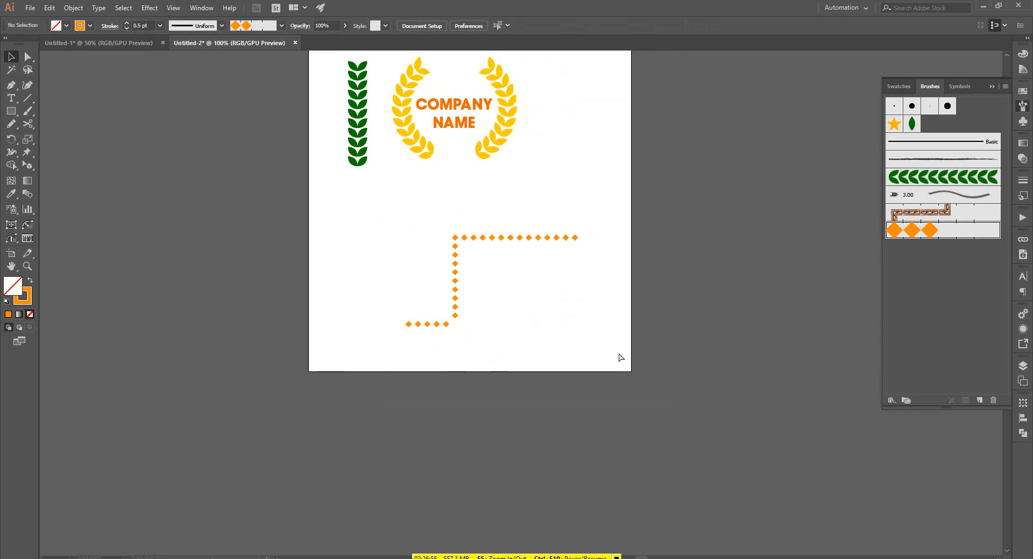
scroll(624, 357, "up", 1)
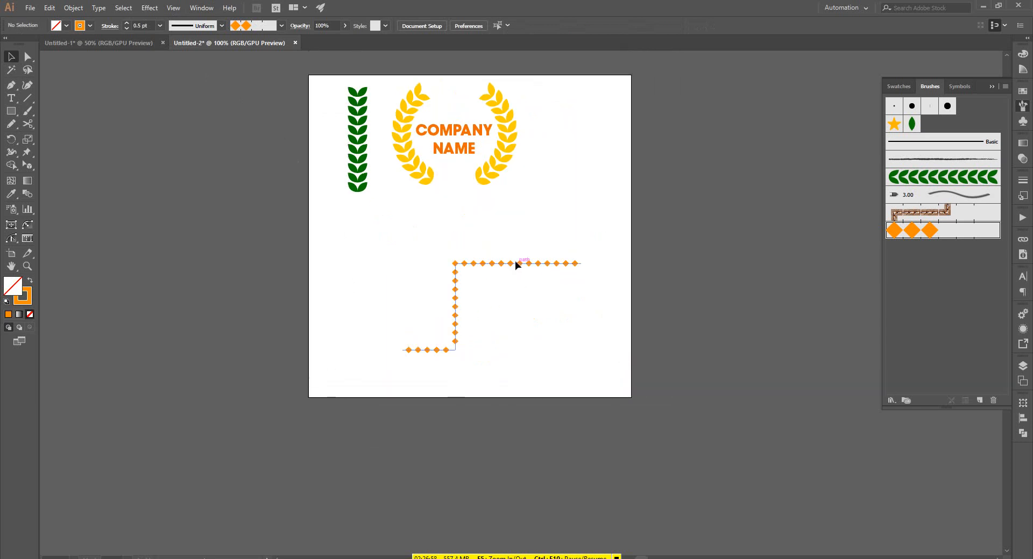
left_click_drag(515, 264, 515, 317)
Draw a horizontal line about 394 px long below the badge with the Pen tool, and deselect it
left_click(10, 86)
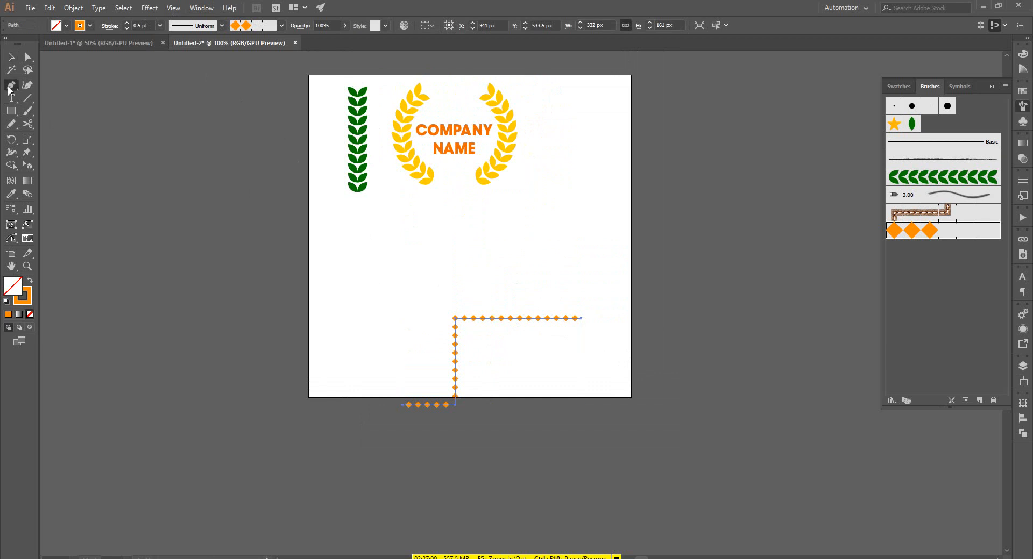
left_click(375, 235)
left_click(587, 235)
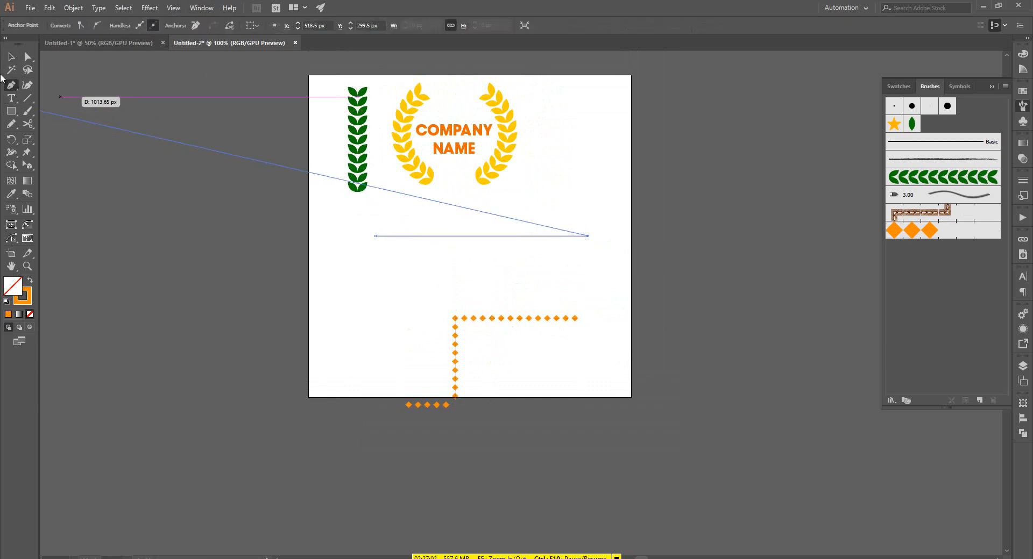
left_click(10, 56)
left_click(414, 275)
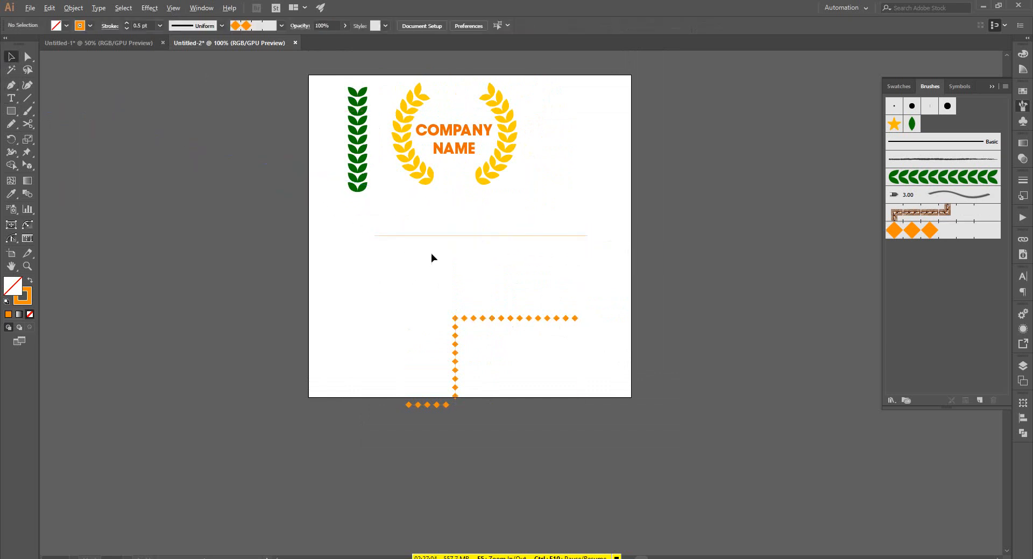
Duplicate the horizontal line downward three times at equal spacing of about 24 px, and deselect the copies
scroll(431, 253, "up", 1)
left_click_drag(461, 226, 461, 247)
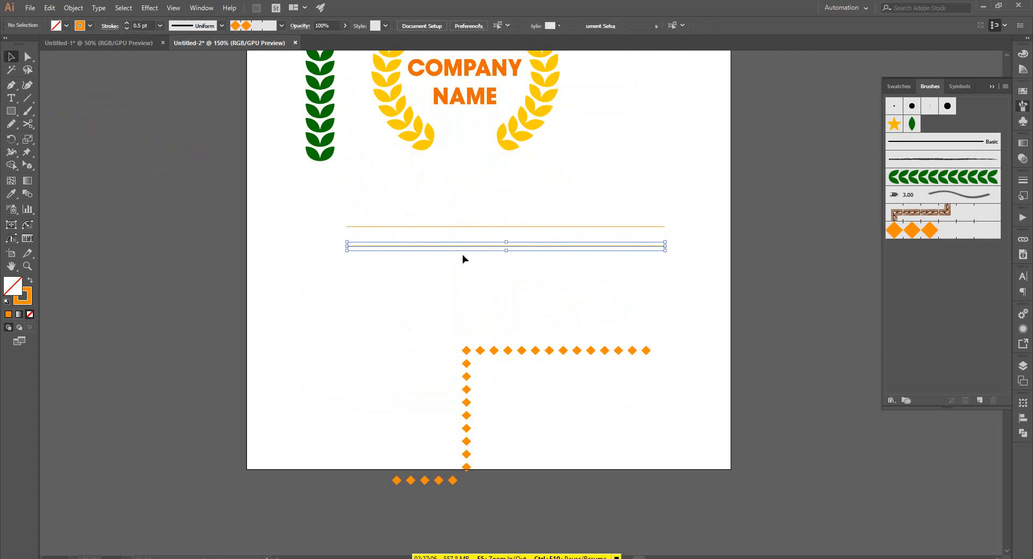
key("ctrl+d")
key("ctrl+d")
left_click(572, 325)
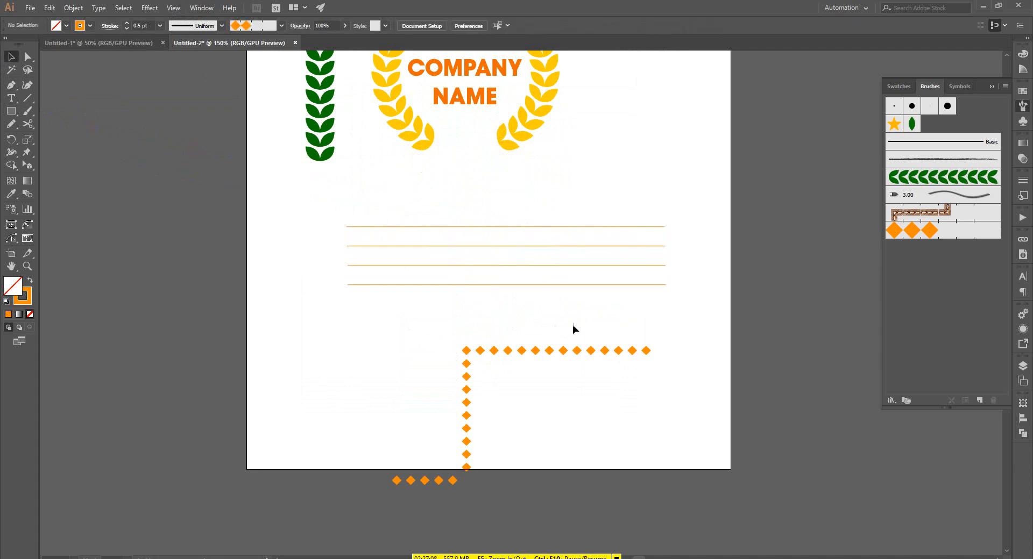
Apply the diamond Pattern Brush to all four horizontal lines and deselect them
left_click_drag(573, 326, 524, 214)
left_click(923, 231)
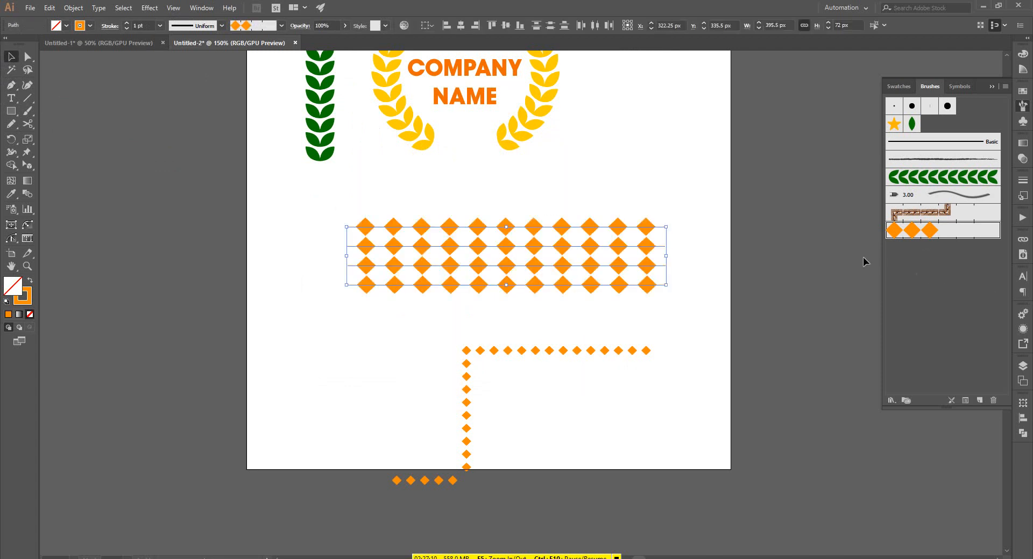
left_click(713, 300)
Move the stepped path back inside the artboard below the diamond rows, scale it down to about 80%, and deselect it
scroll(713, 300, "down", 1)
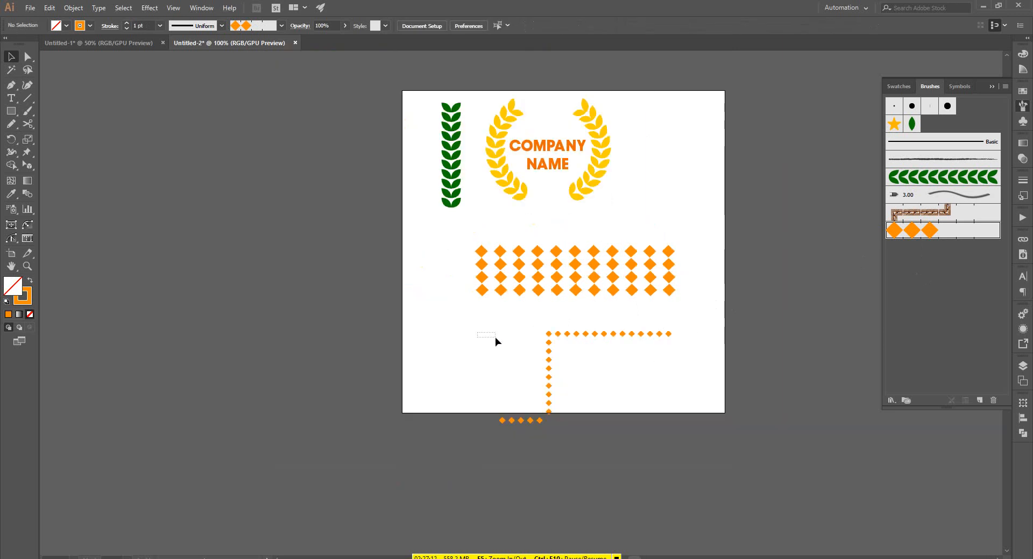
left_click_drag(493, 340, 721, 472)
left_click_drag(547, 378, 578, 352)
left_click_drag(702, 395, 692, 387)
left_click(560, 350)
scroll(456, 360, "up", 1)
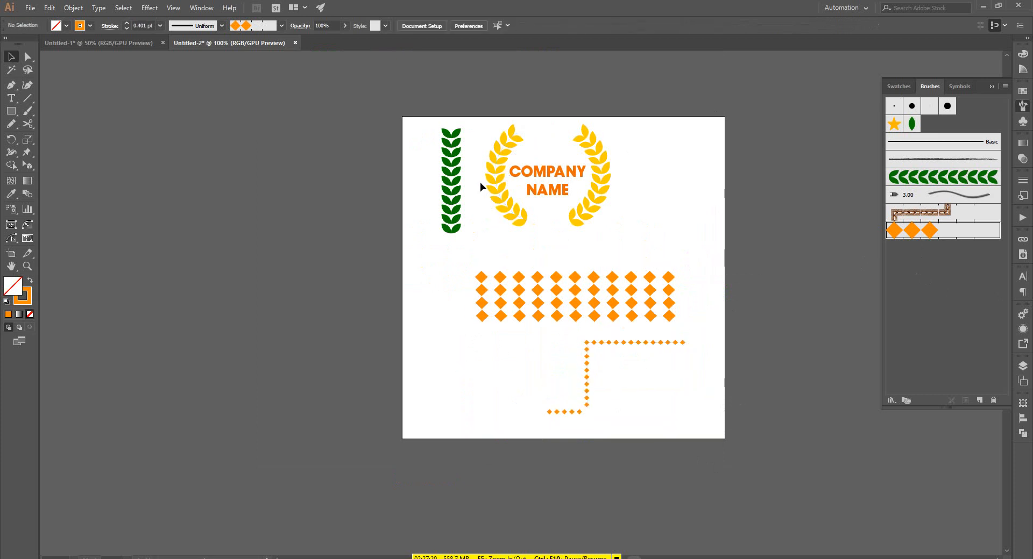
left_click(489, 279)
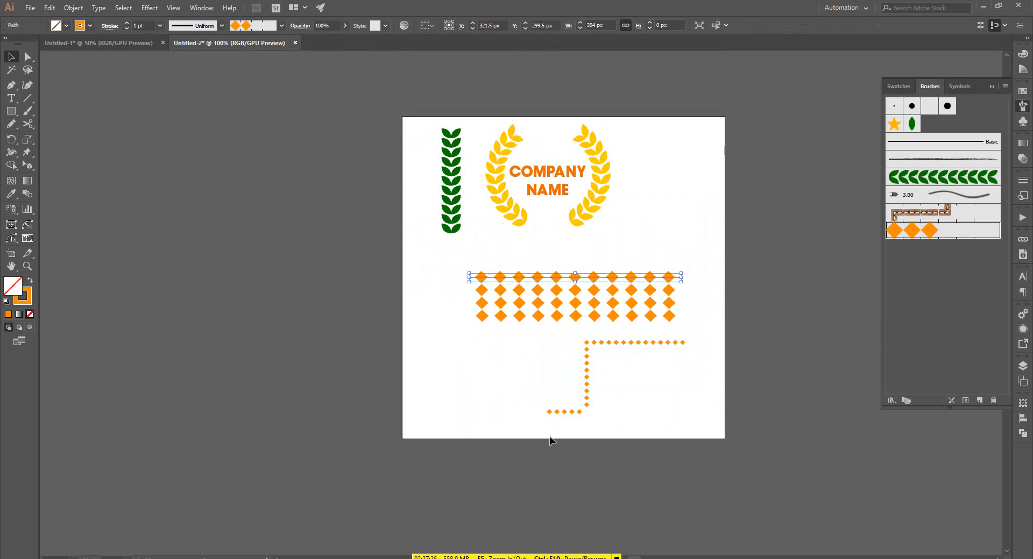
left_click(529, 438)
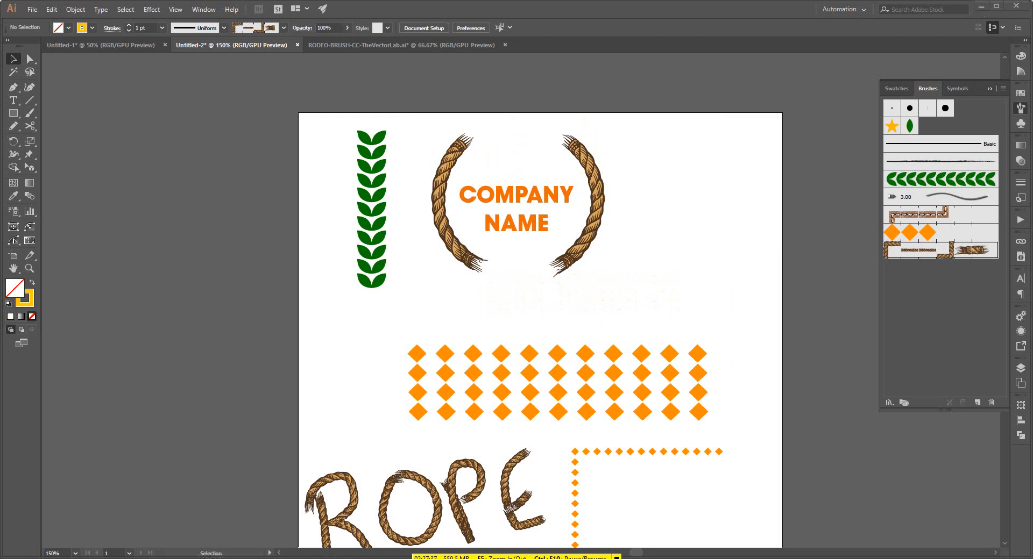
Switch to the Google Meet window and stop presenting the screen
left_click(159, 525)
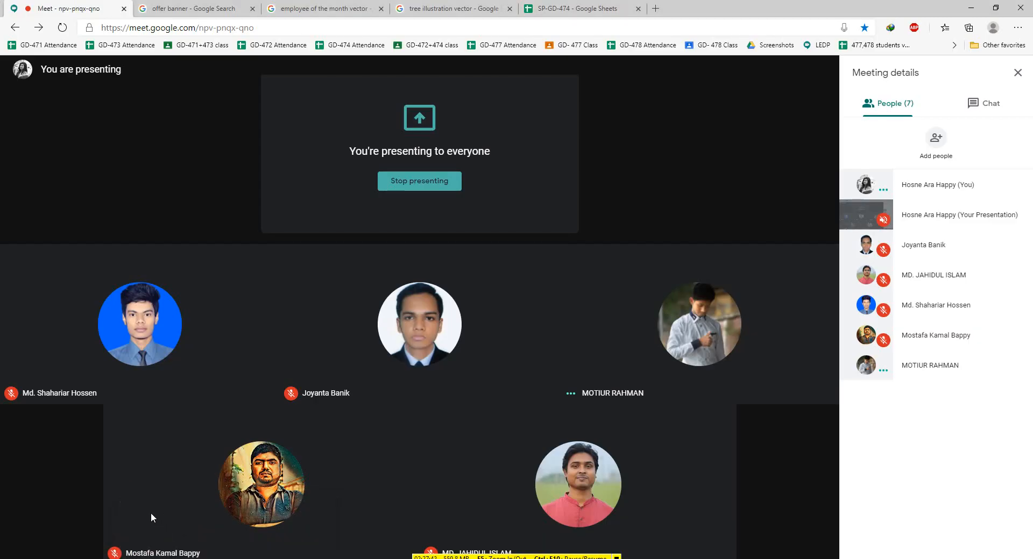
left_click(435, 186)
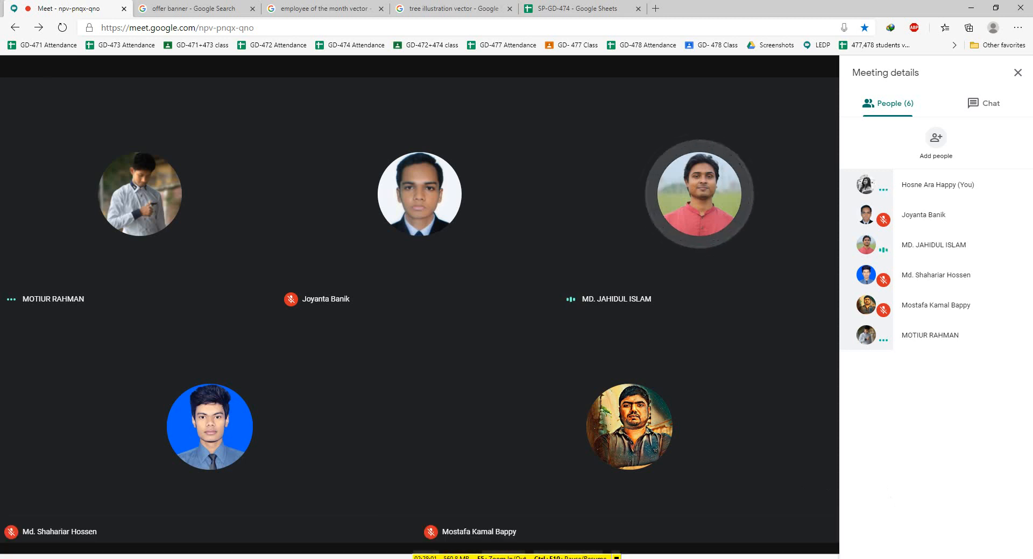
Switch back to Illustrator and look over the artboard's brush samples down to the rope lettering
key("alt+Tab")
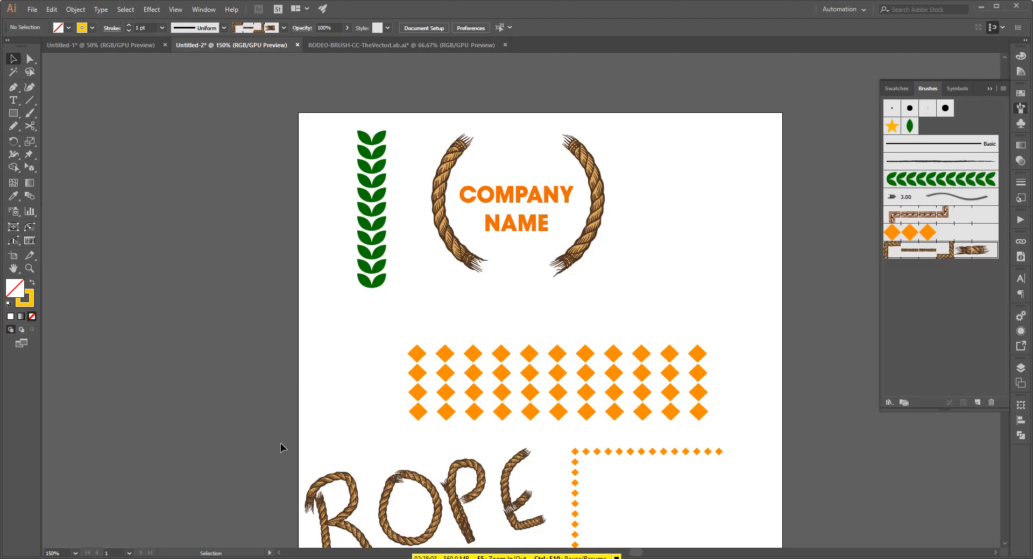
scroll(306, 430, "down", 1)
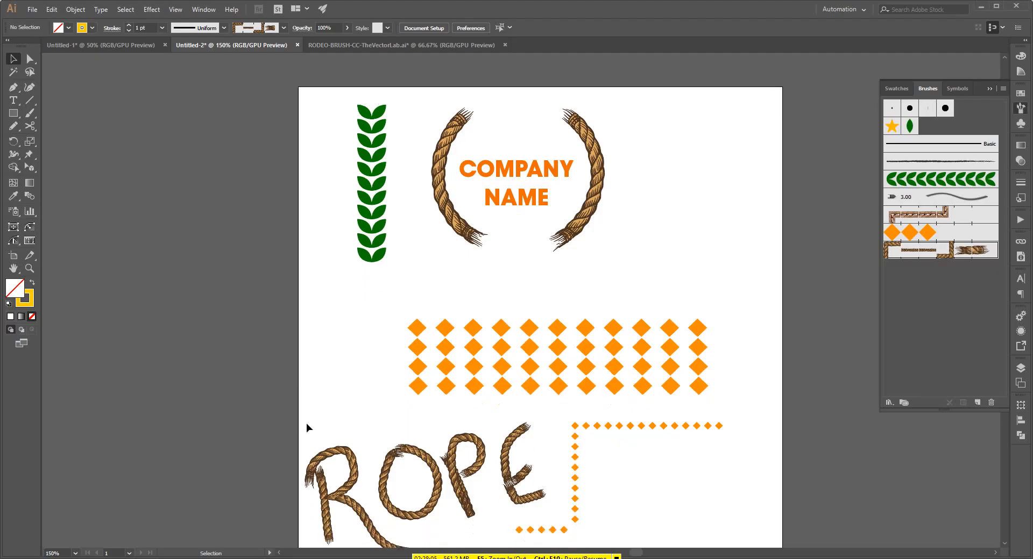
scroll(310, 429, "down", 3)
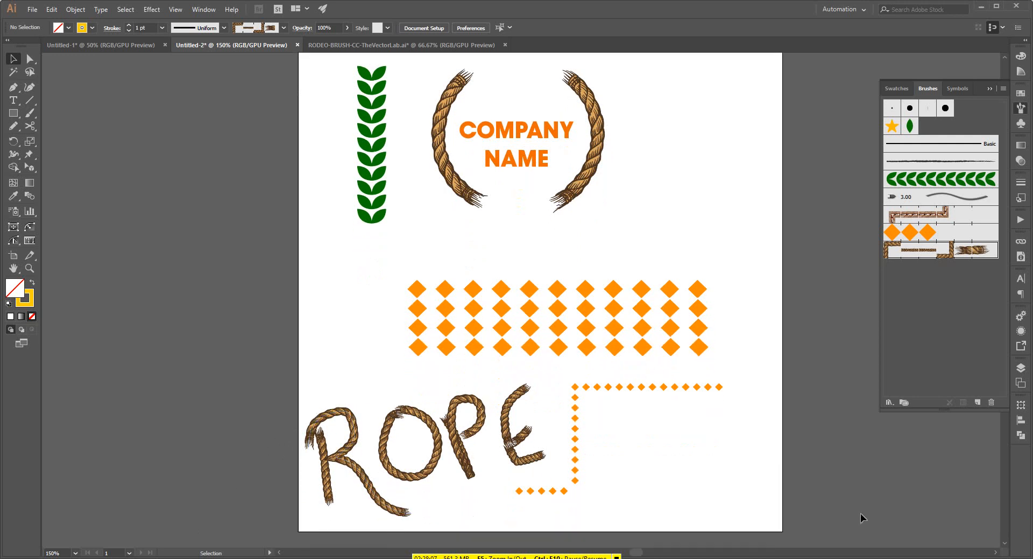